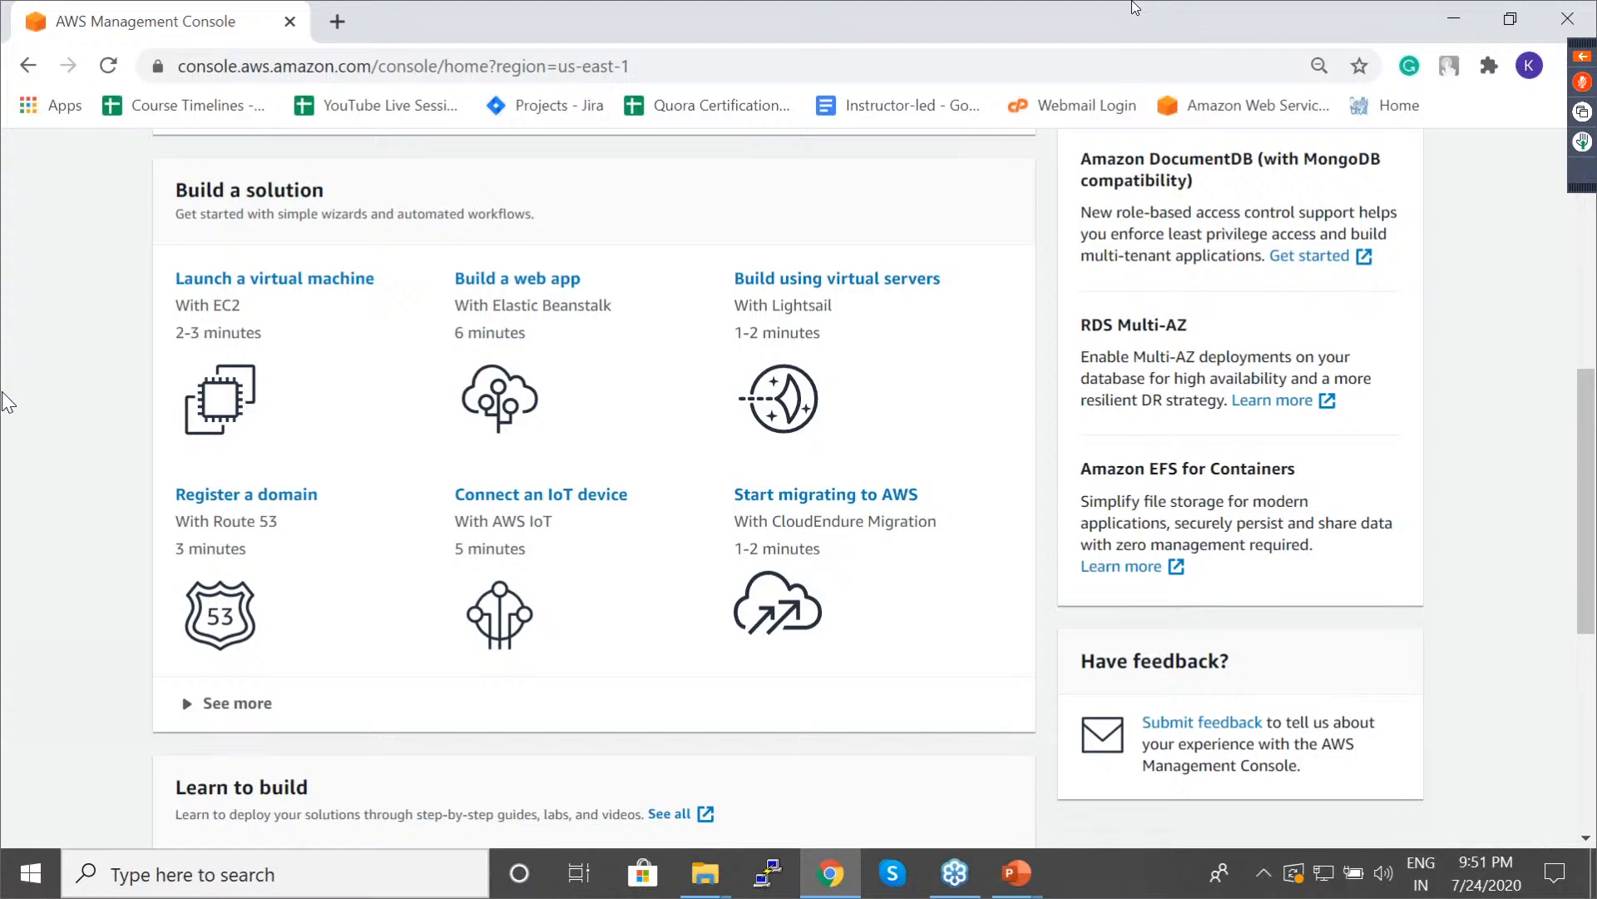
Look over the console home page, search the services for "ec2", and open the EC2 dashboard from the full service list.
{"action": "scroll", "coordinate": [7, 403], "scroll_direction": "down", "scroll_amount": 6}
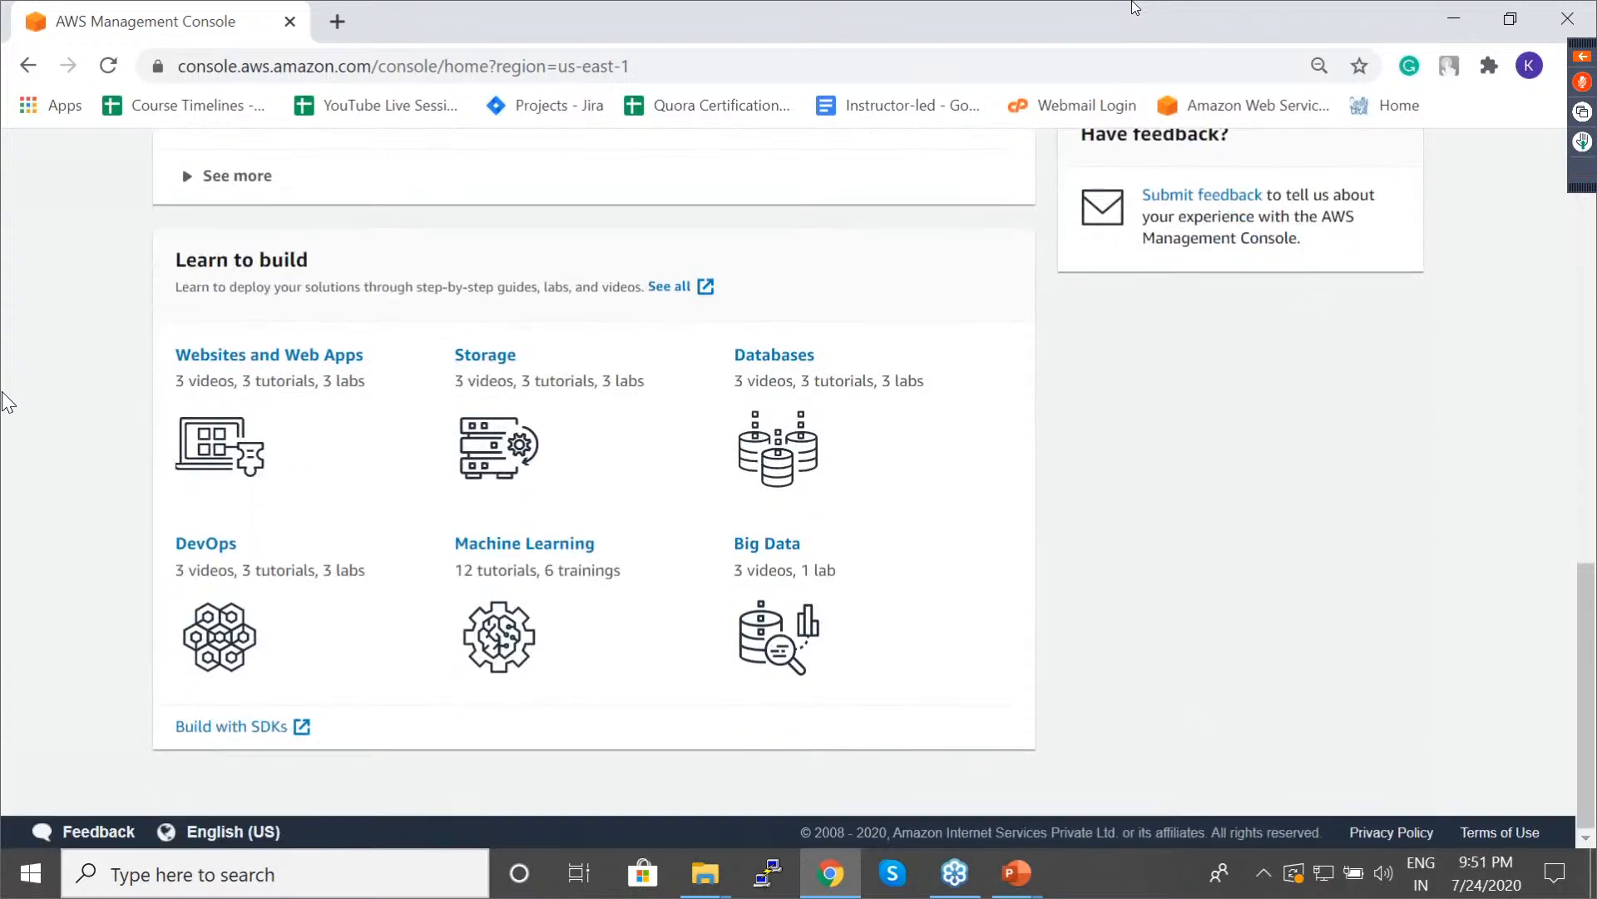
{"action": "scroll", "coordinate": [7, 402], "scroll_direction": "up", "scroll_amount": 1}
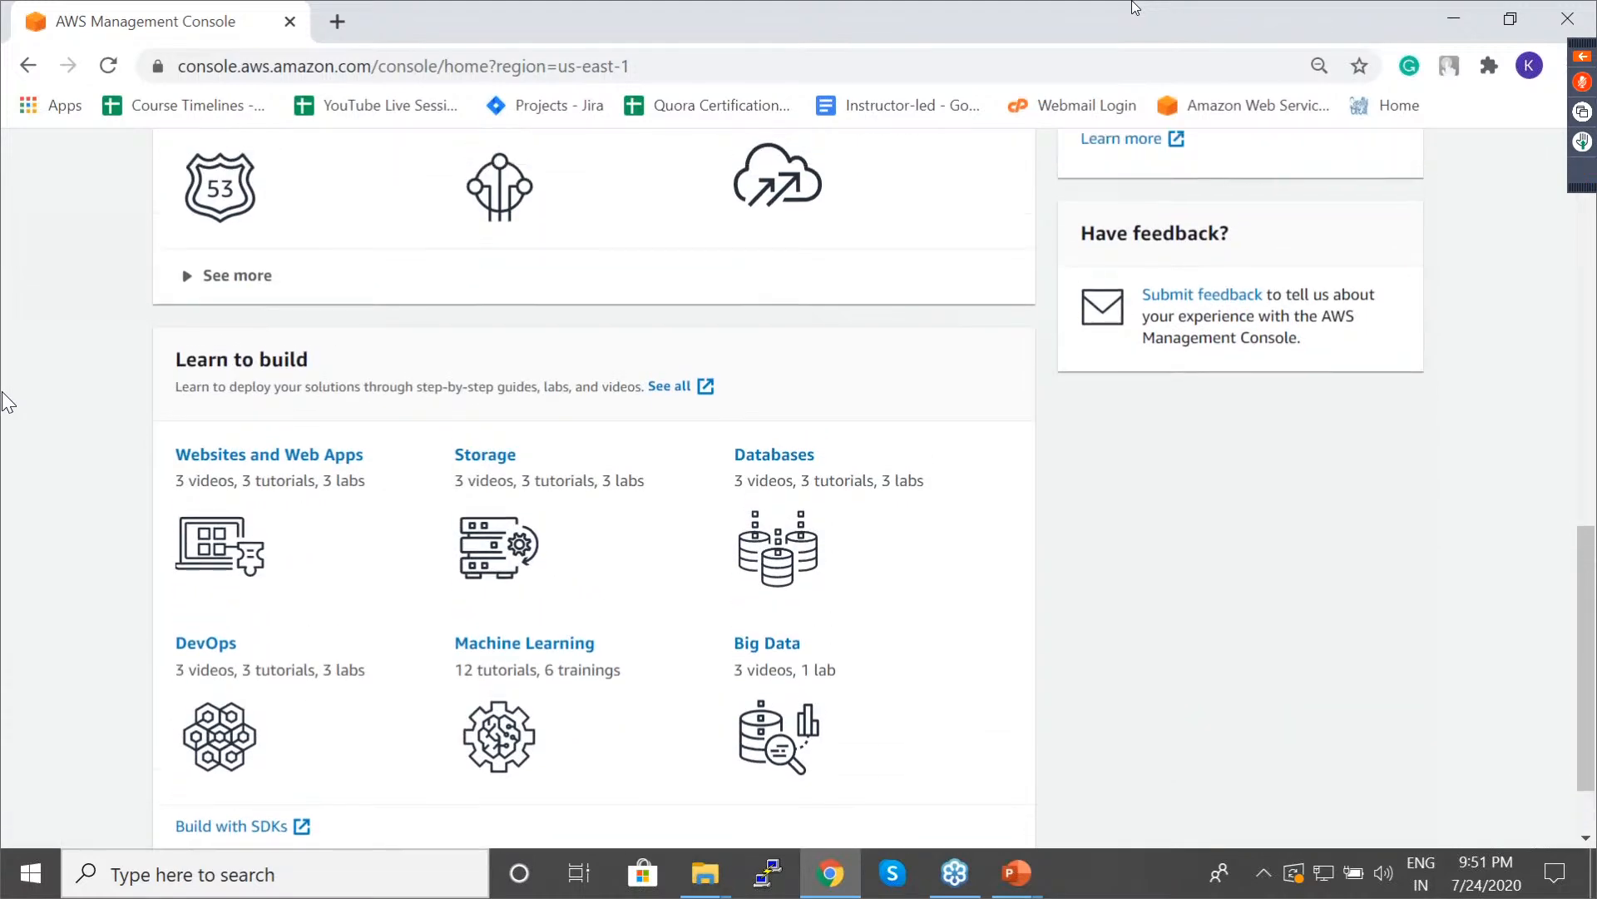
{"action": "scroll", "coordinate": [6, 403], "scroll_direction": "up", "scroll_amount": 10}
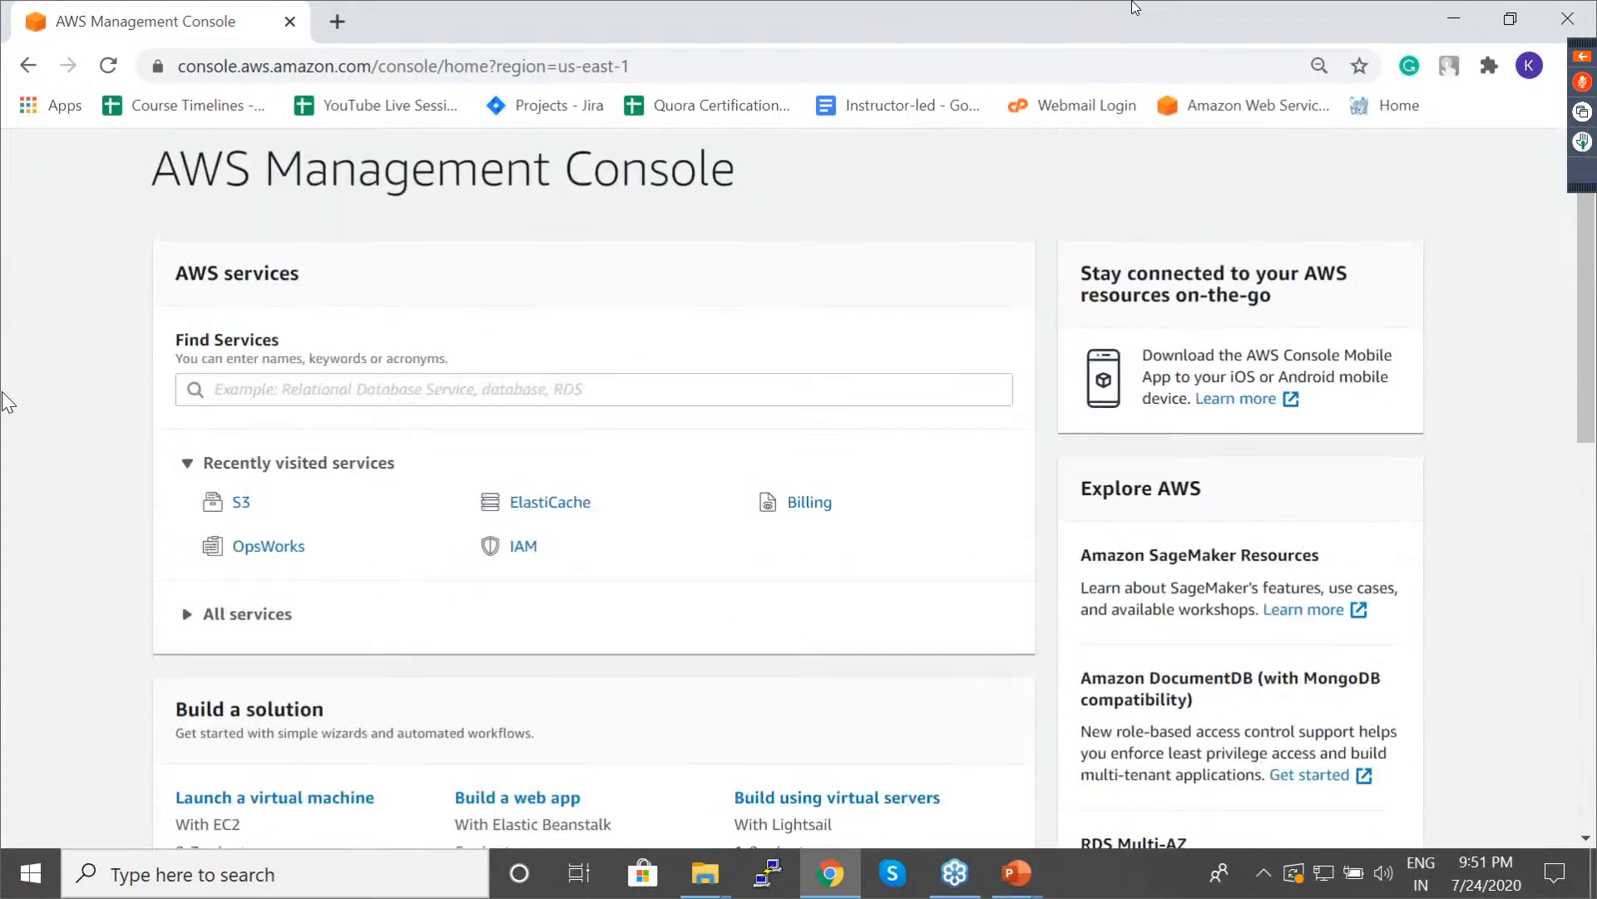
{"action": "scroll", "coordinate": [6, 403], "scroll_direction": "up", "scroll_amount": 1}
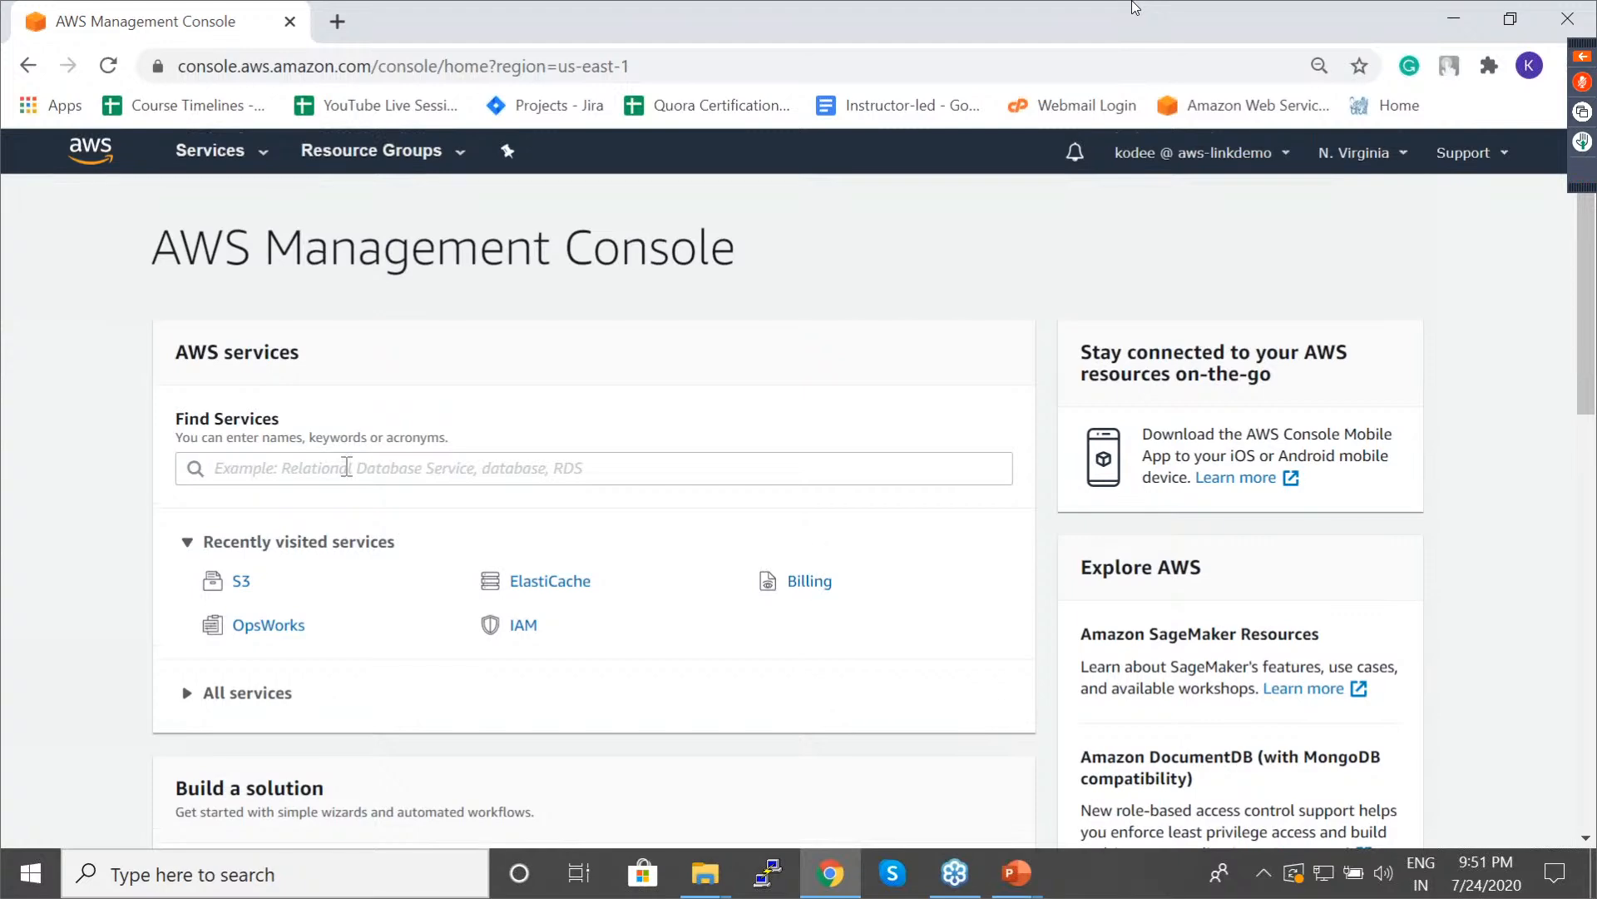
{"action": "left_click", "coordinate": [347, 466]}
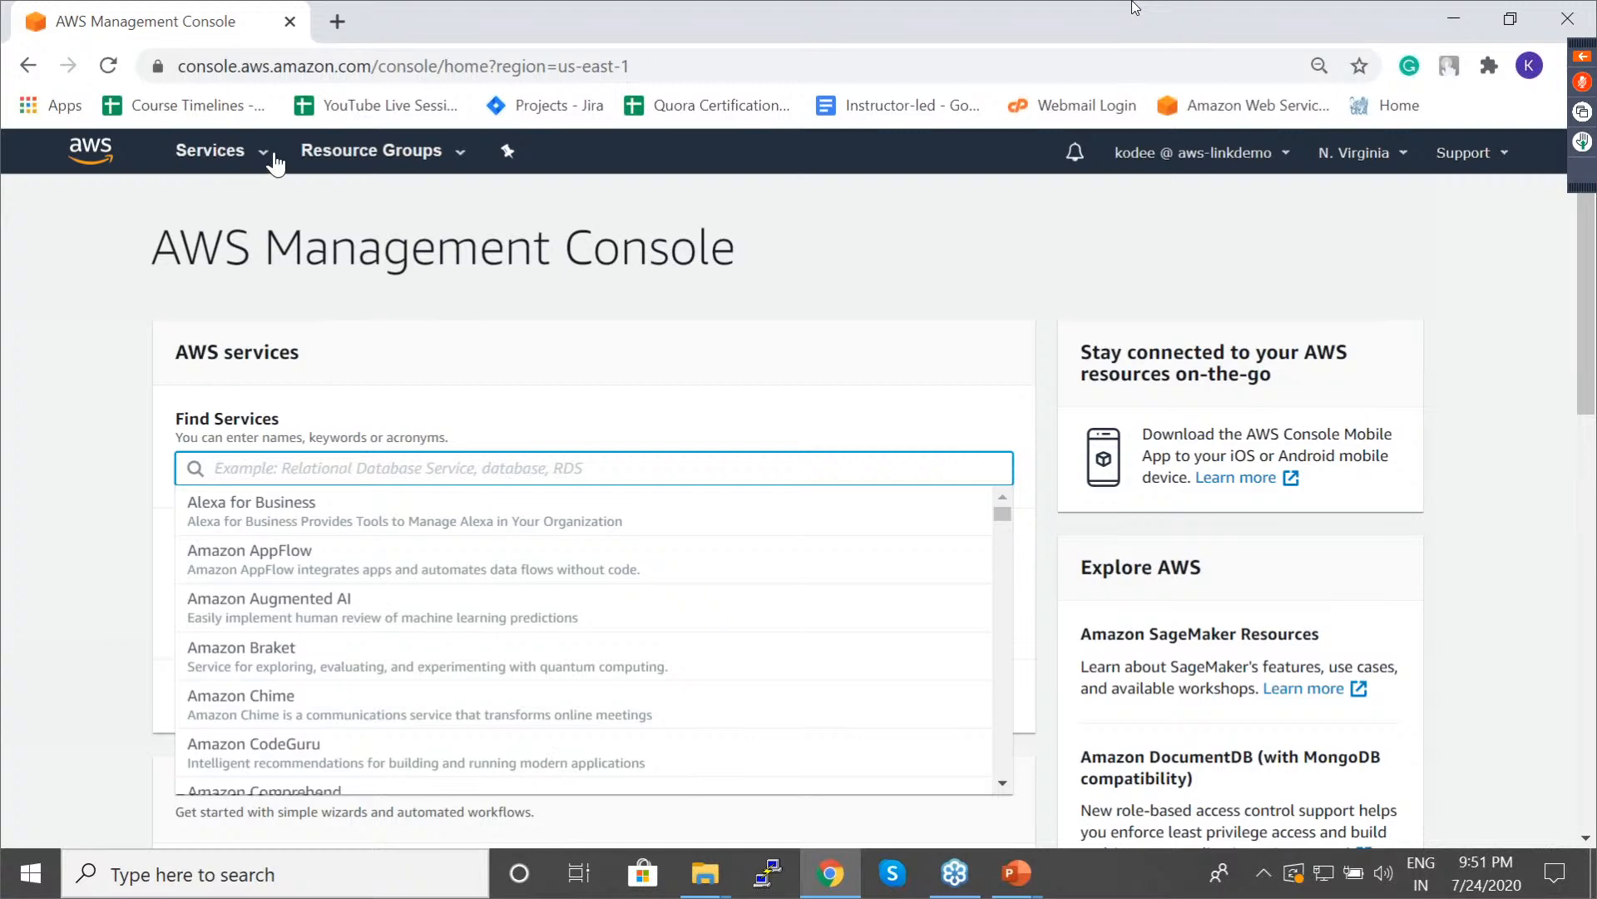
{"action": "type", "text": "ecw"}
{"action": "key", "text": "BackSpace"}
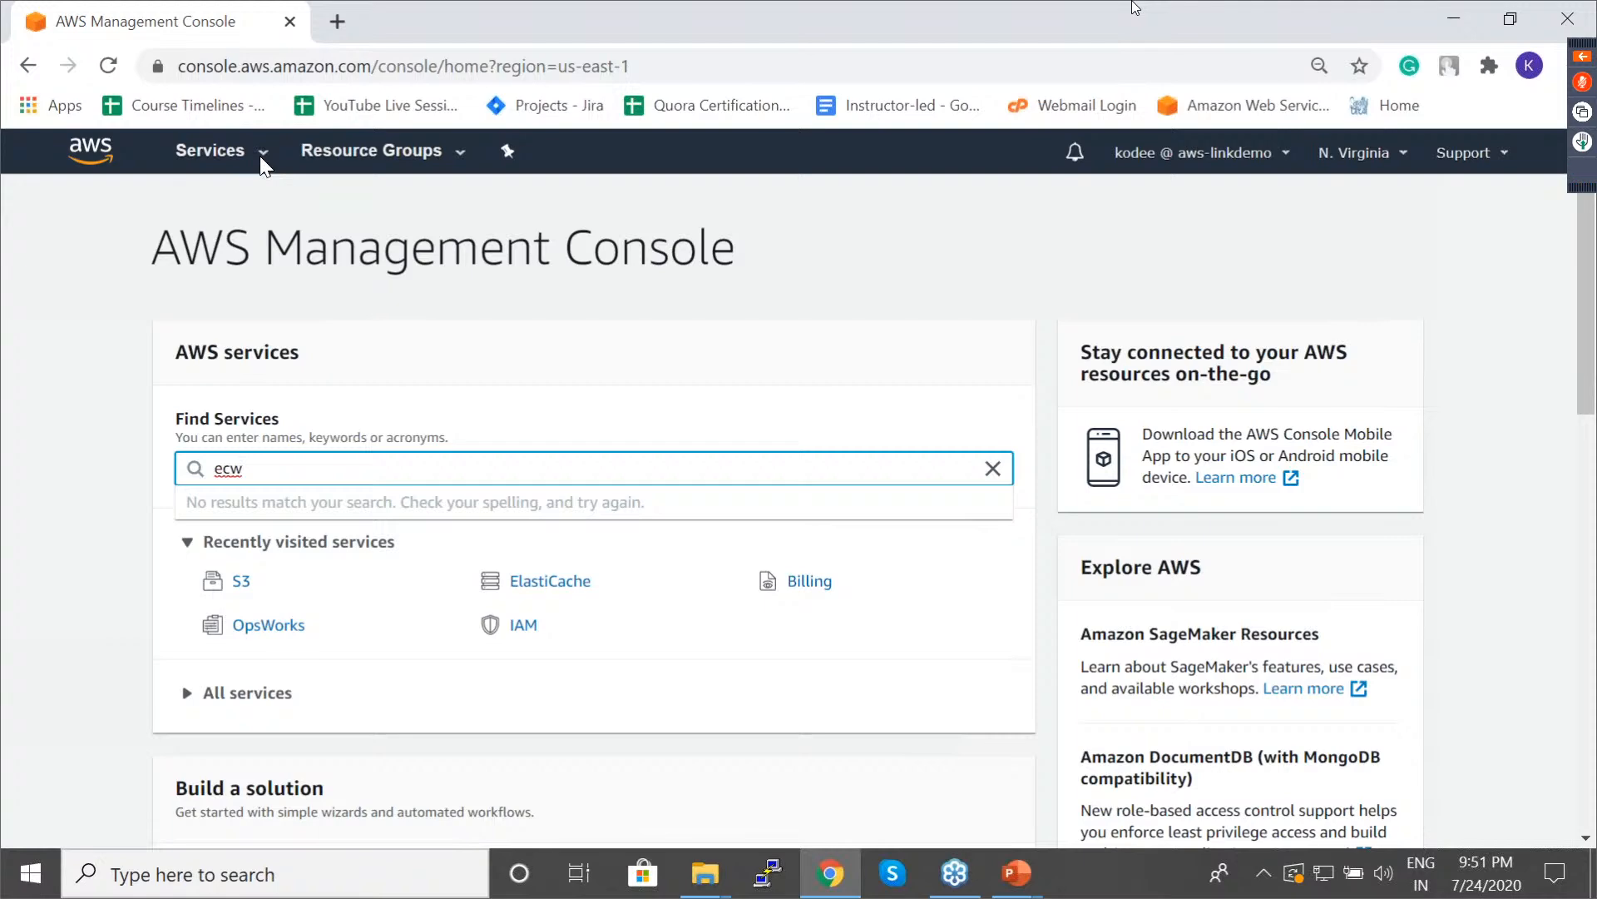
{"action": "type", "text": "2"}
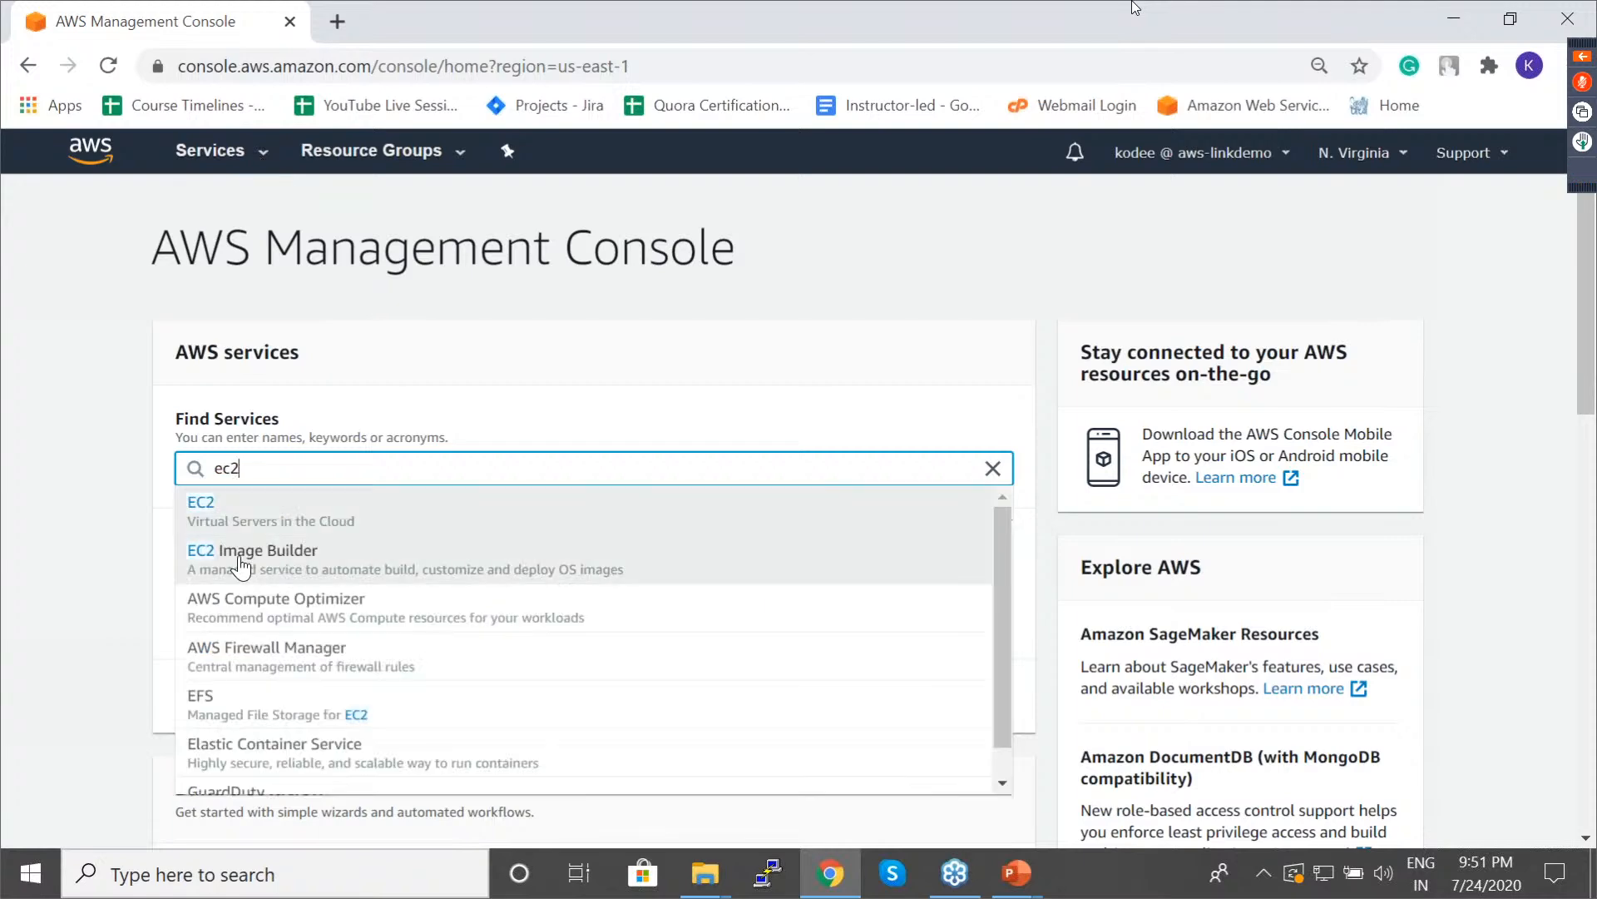
{"action": "left_click", "coordinate": [267, 165]}
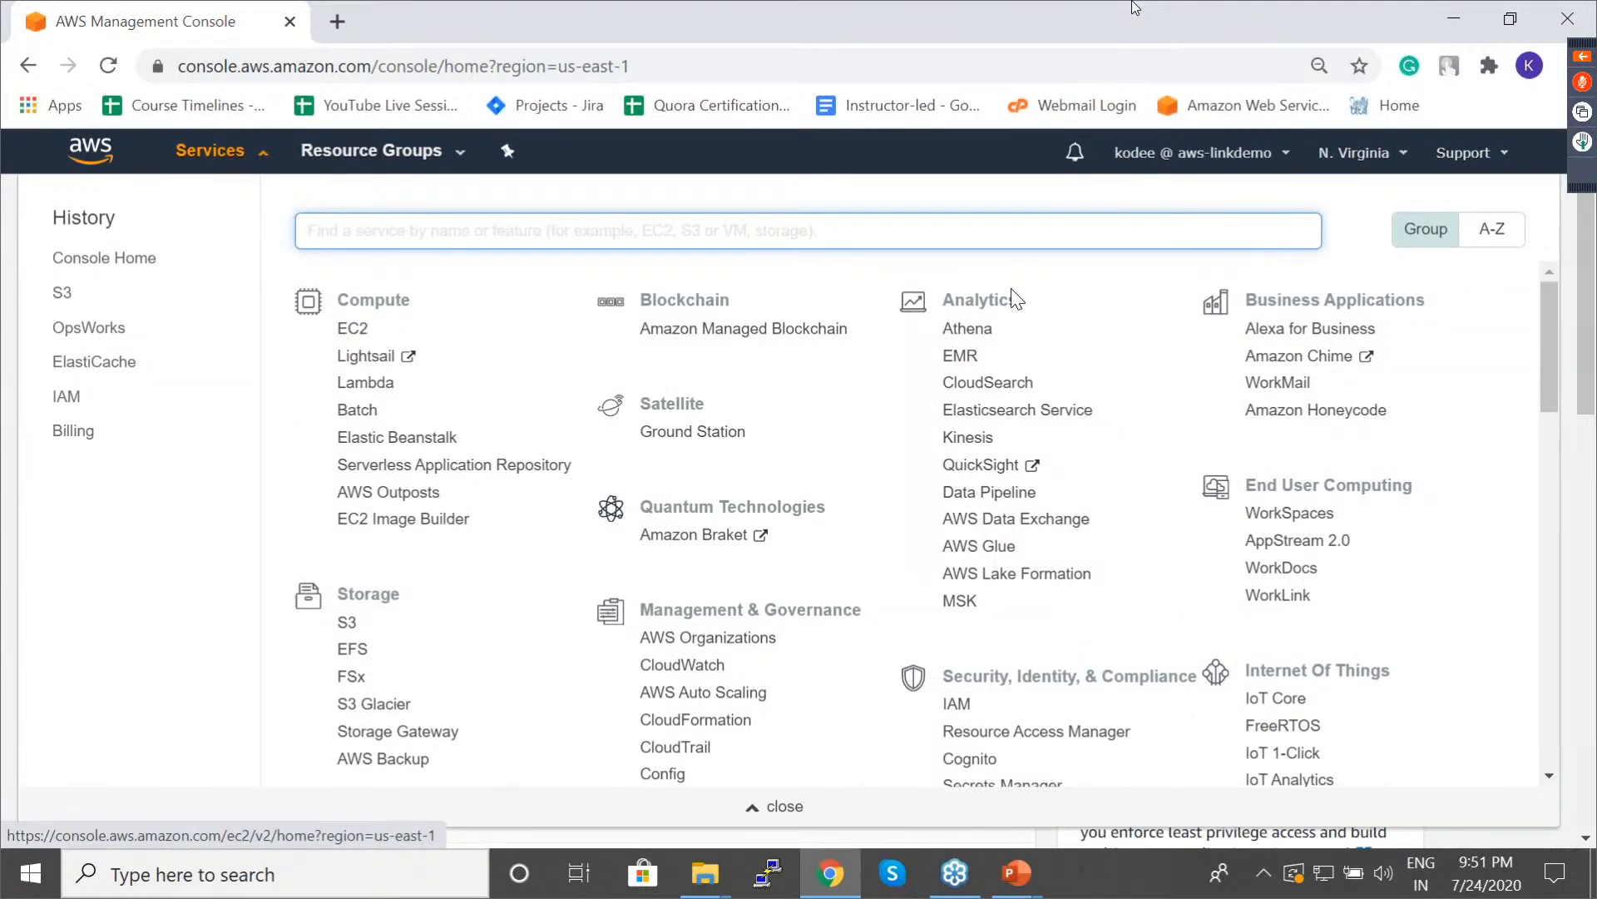
{"action": "left_click", "coordinate": [338, 335]}
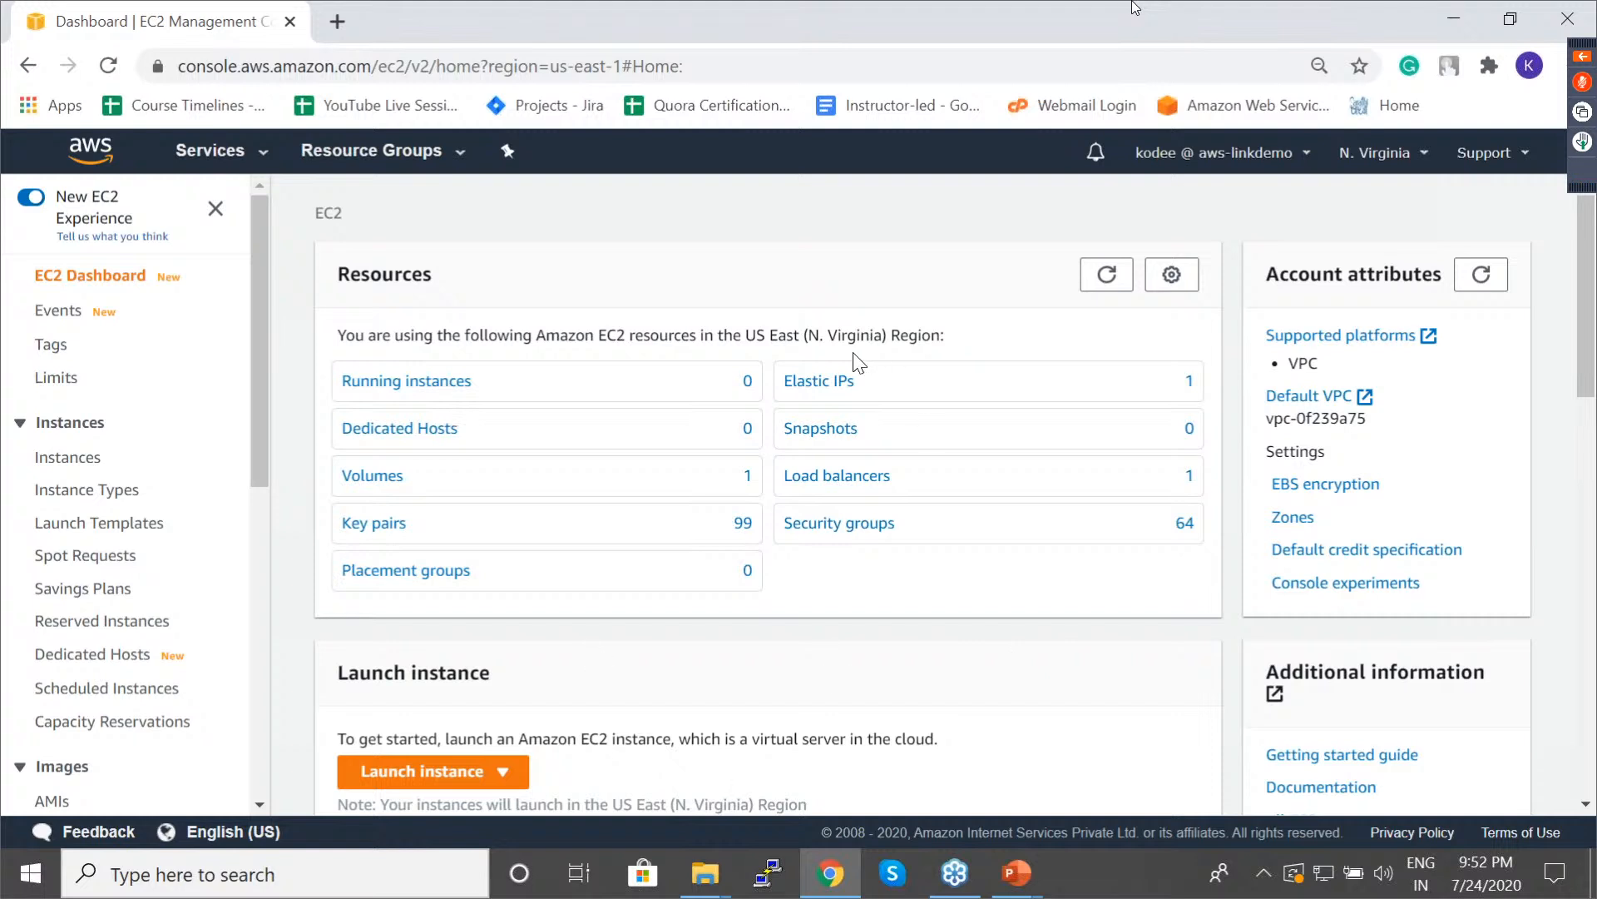
Examine the region named in the EC2 resources summary and go through the list of available AWS regions.
{"action": "left_click_drag", "start_coordinate": [804, 335], "coordinate": [941, 336]}
{"action": "left_click", "coordinate": [980, 344]}
{"action": "left_click", "coordinate": [1406, 155]}
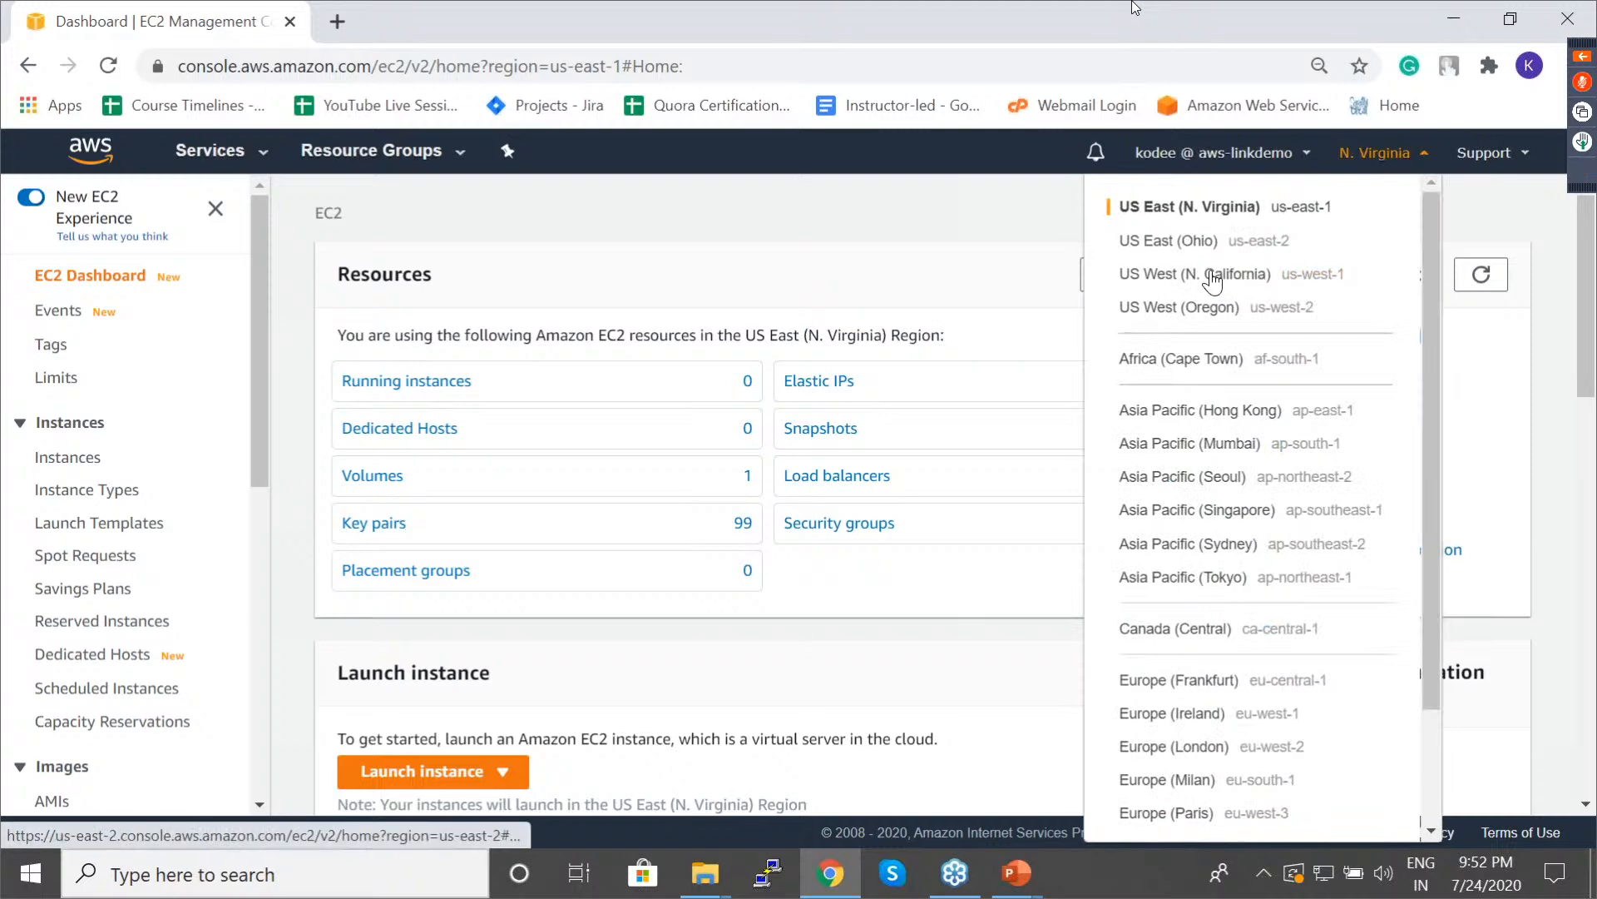
{"action": "left_click_drag", "start_coordinate": [1425, 328], "coordinate": [1444, 227]}
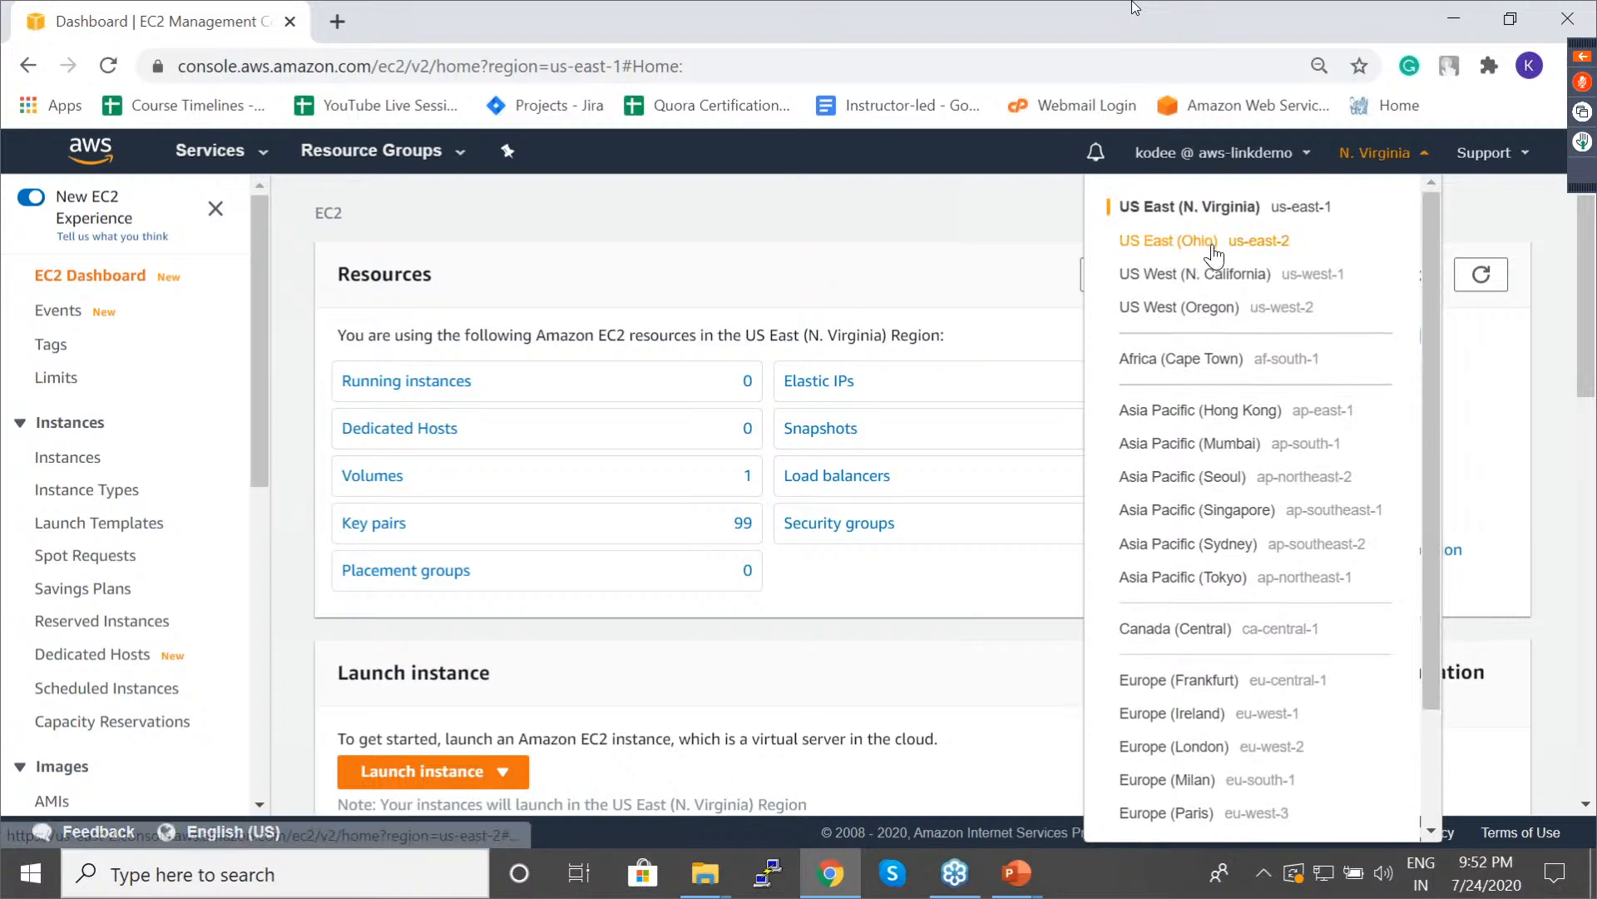
{"action": "left_click_drag", "start_coordinate": [1427, 233], "coordinate": [1426, 345]}
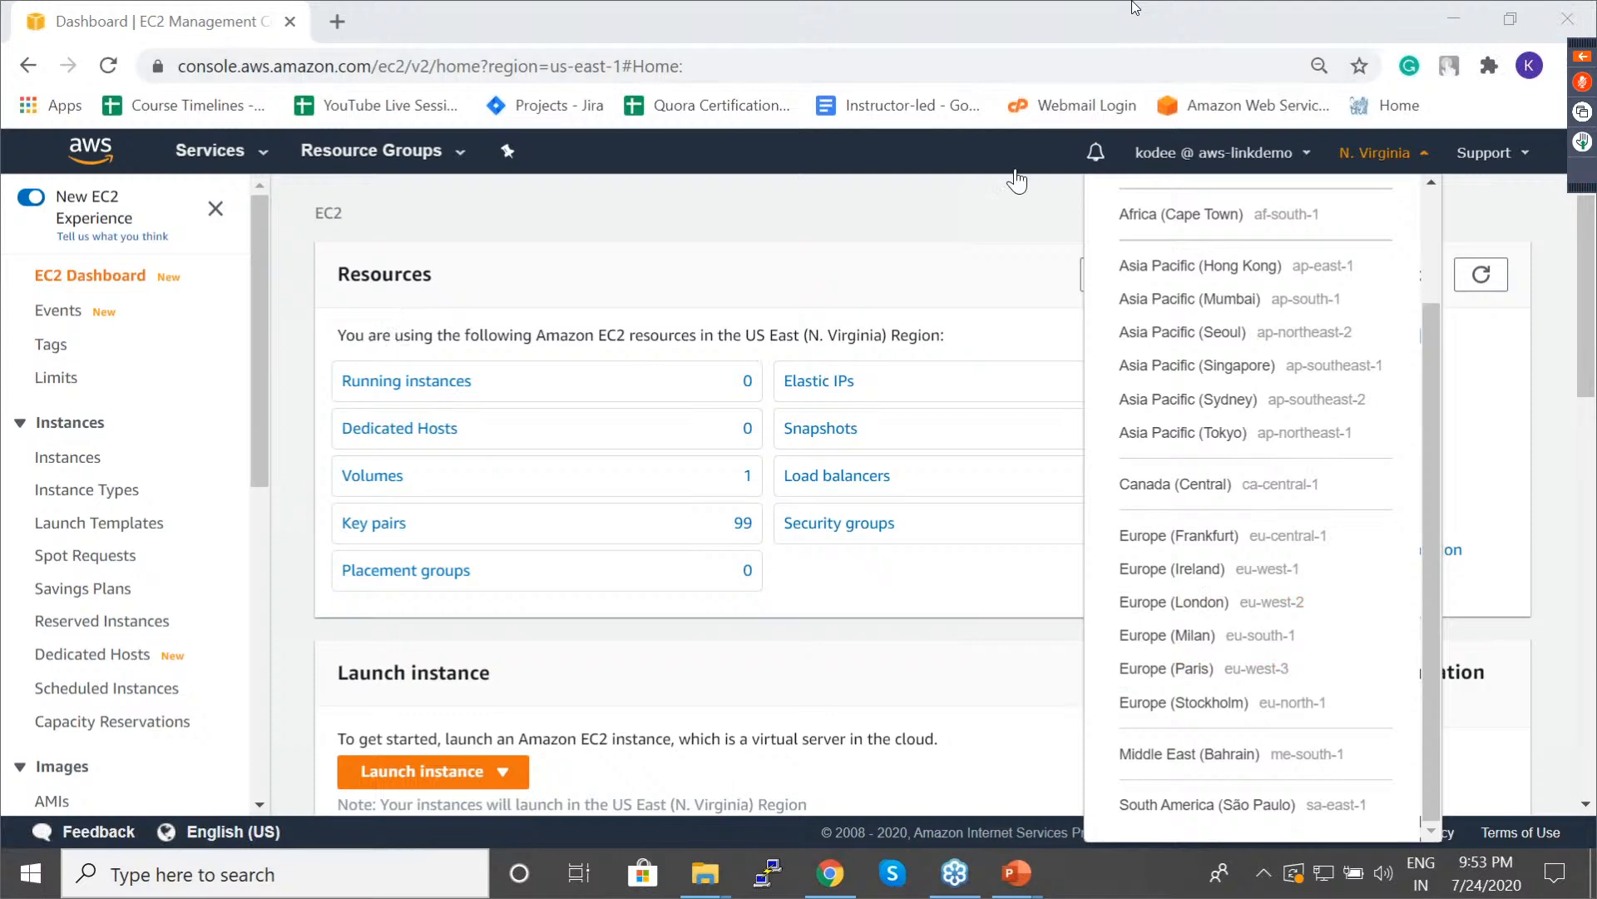
Try to open the Middle East (Bahrain) region's EC2 console in a separate tab, and close that tab and the region list.
{"action": "middle_click", "coordinate": [1256, 772]}
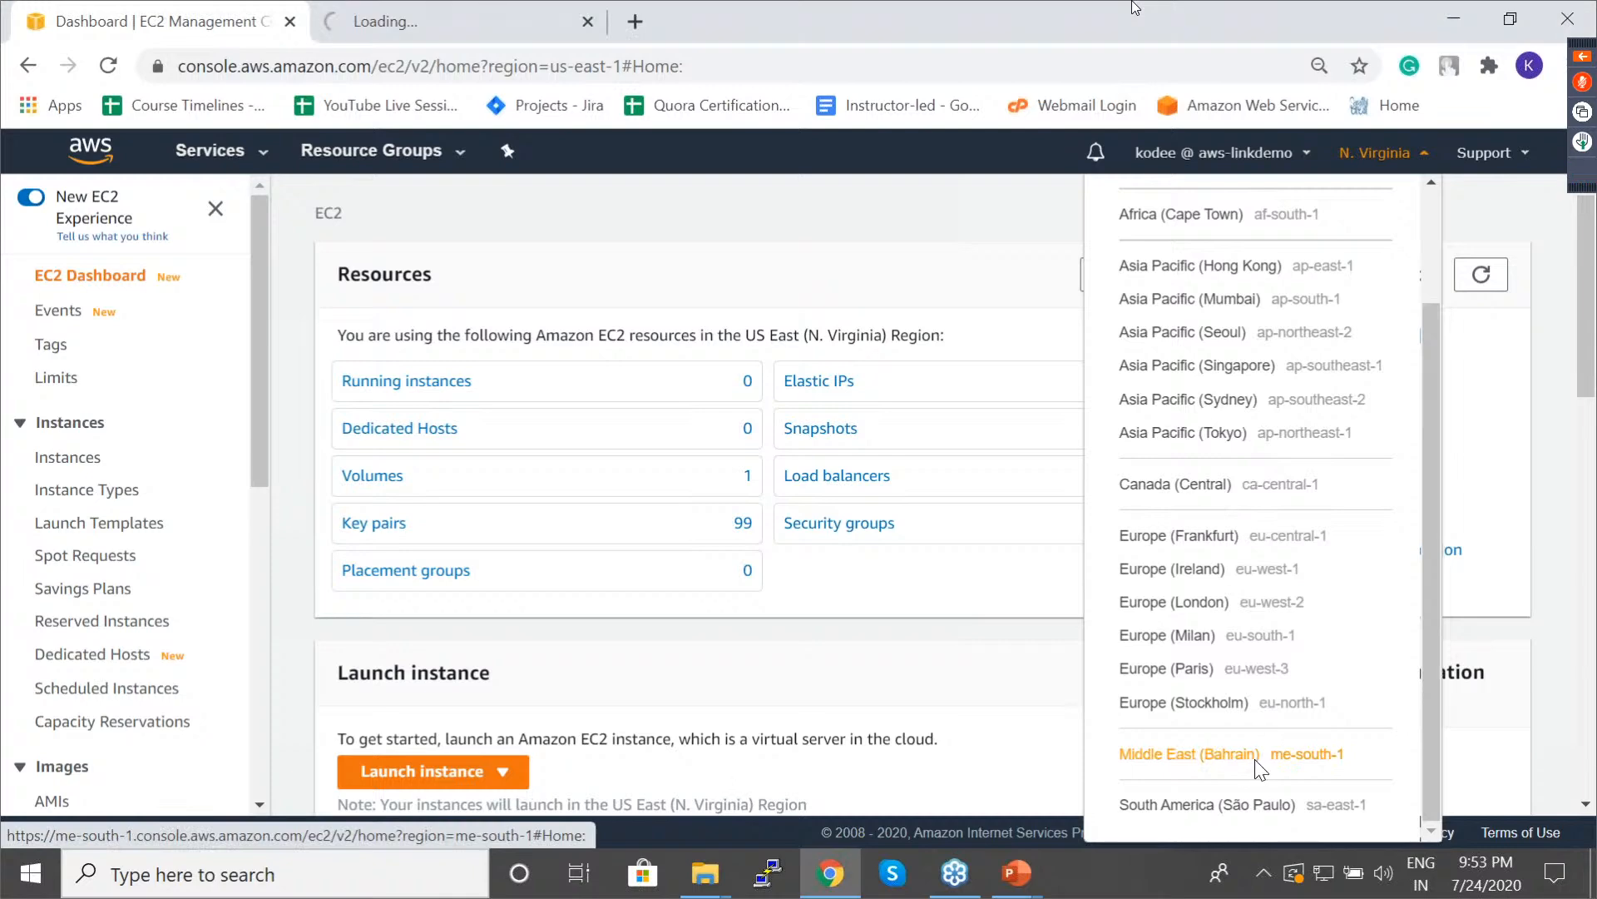
{"action": "left_click", "coordinate": [548, 1]}
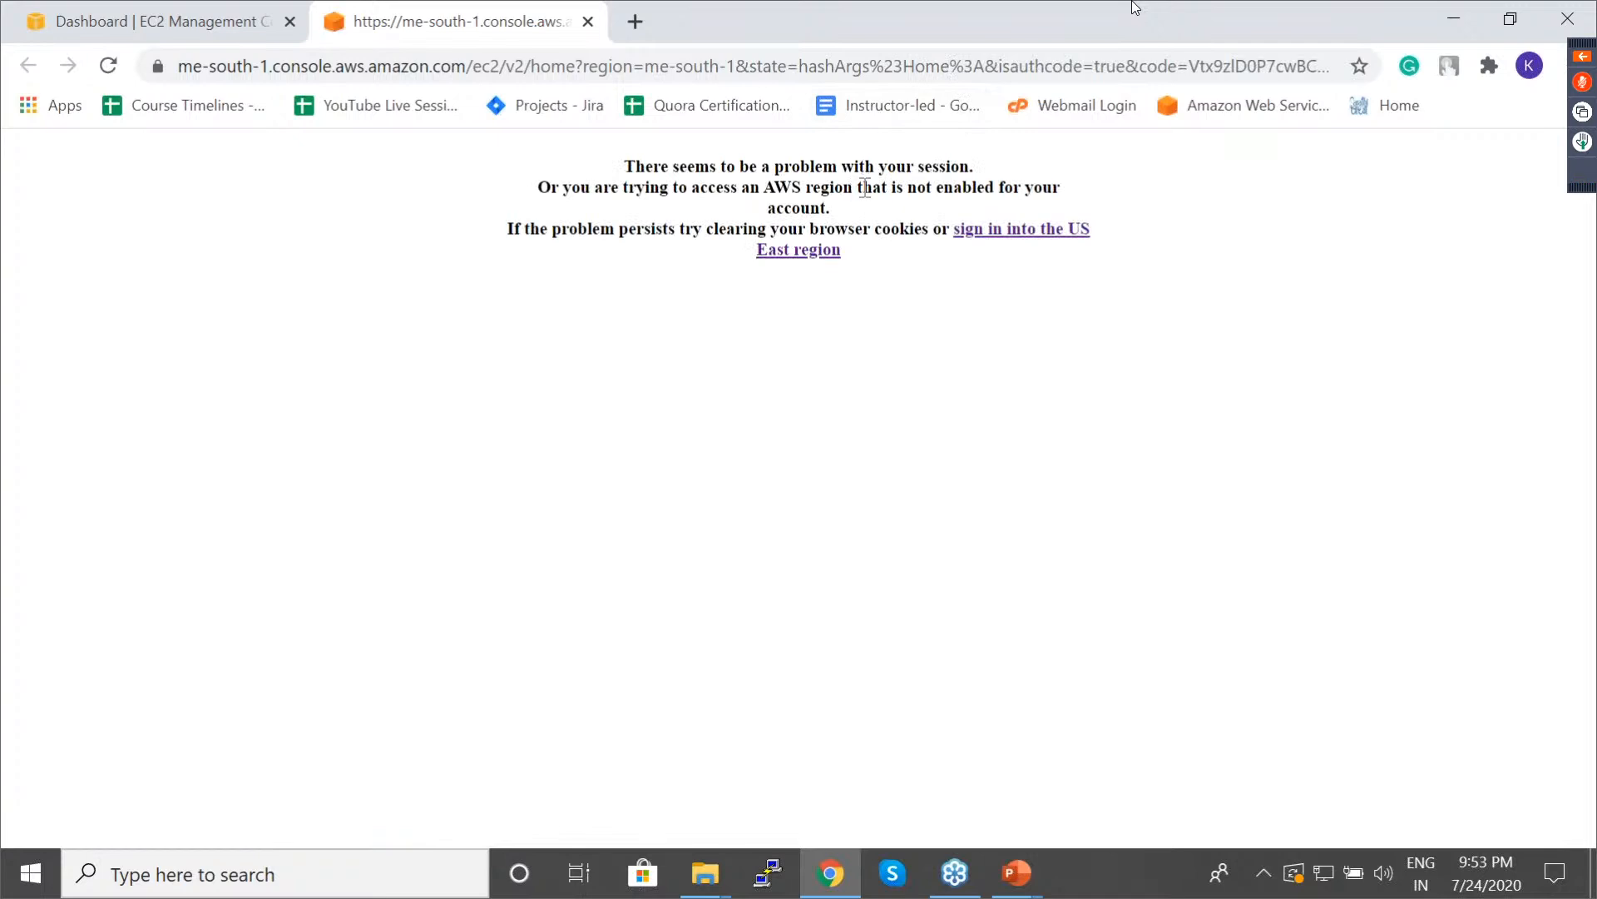
{"action": "left_click_drag", "start_coordinate": [862, 188], "coordinate": [870, 229]}
{"action": "left_click", "coordinate": [716, 340]}
{"action": "left_click", "coordinate": [589, 21]}
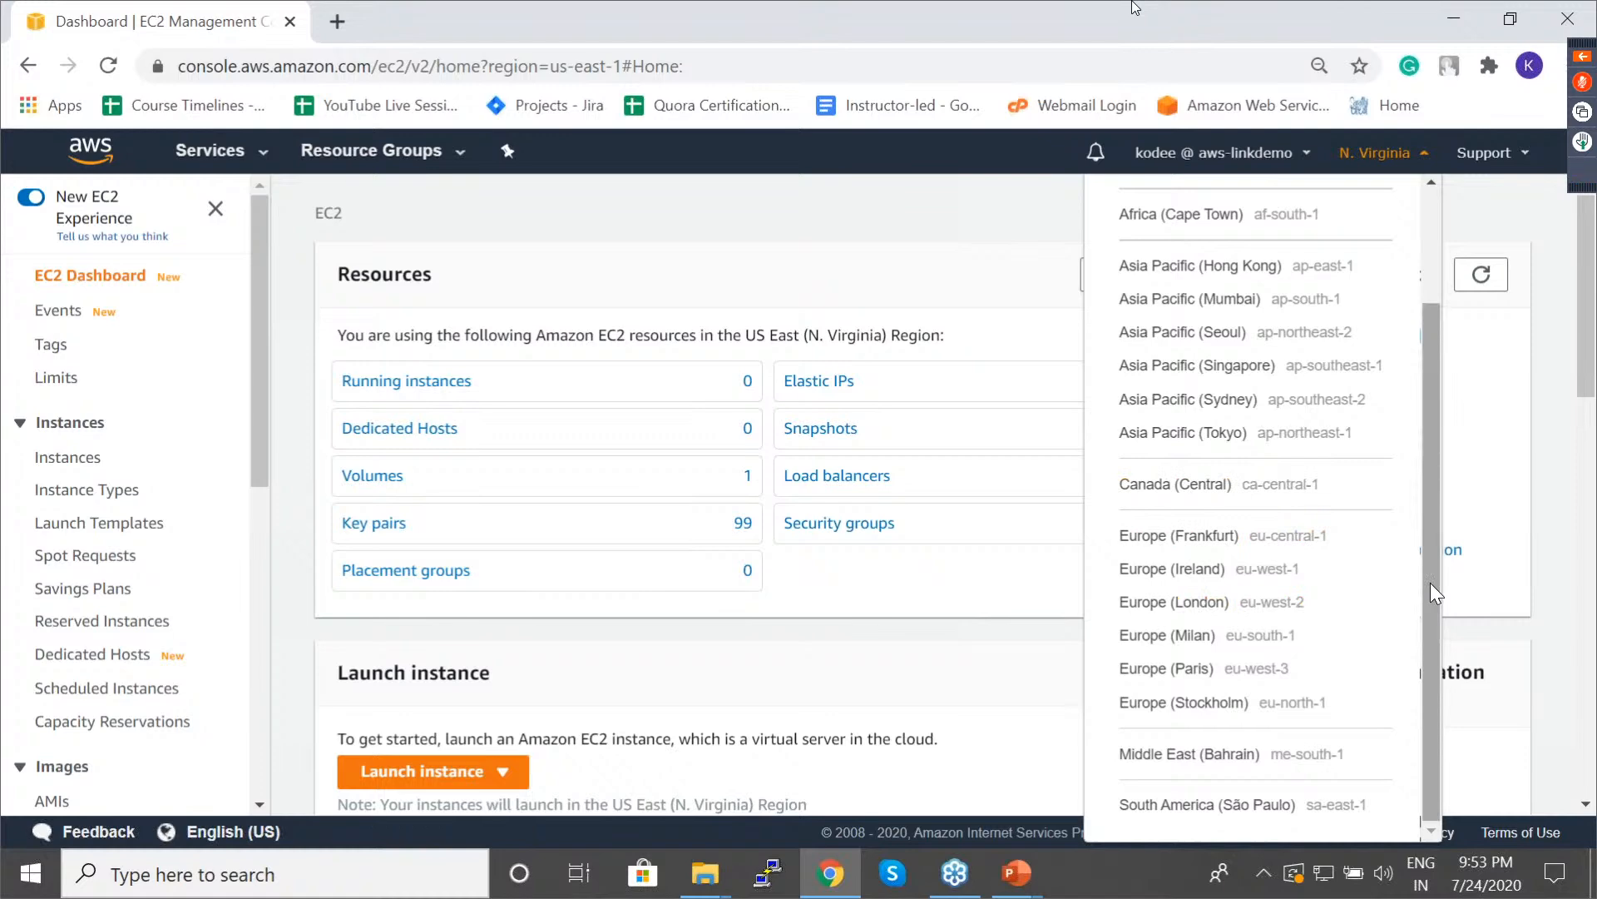
{"action": "left_click_drag", "start_coordinate": [1432, 593], "coordinate": [1469, 184]}
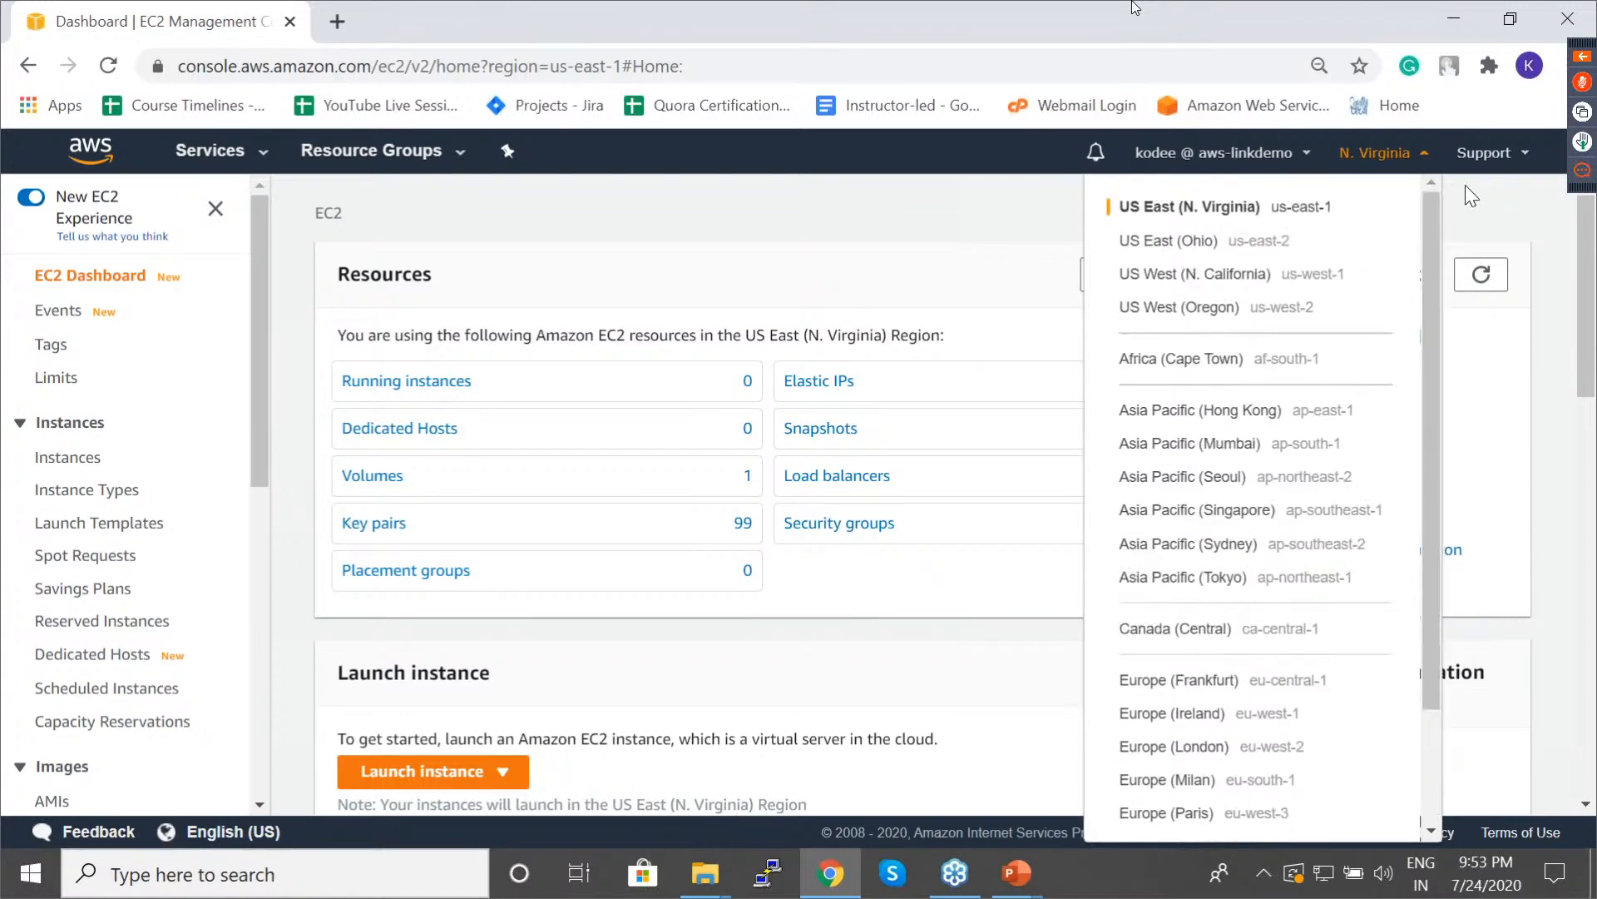
{"action": "left_click", "coordinate": [842, 270]}
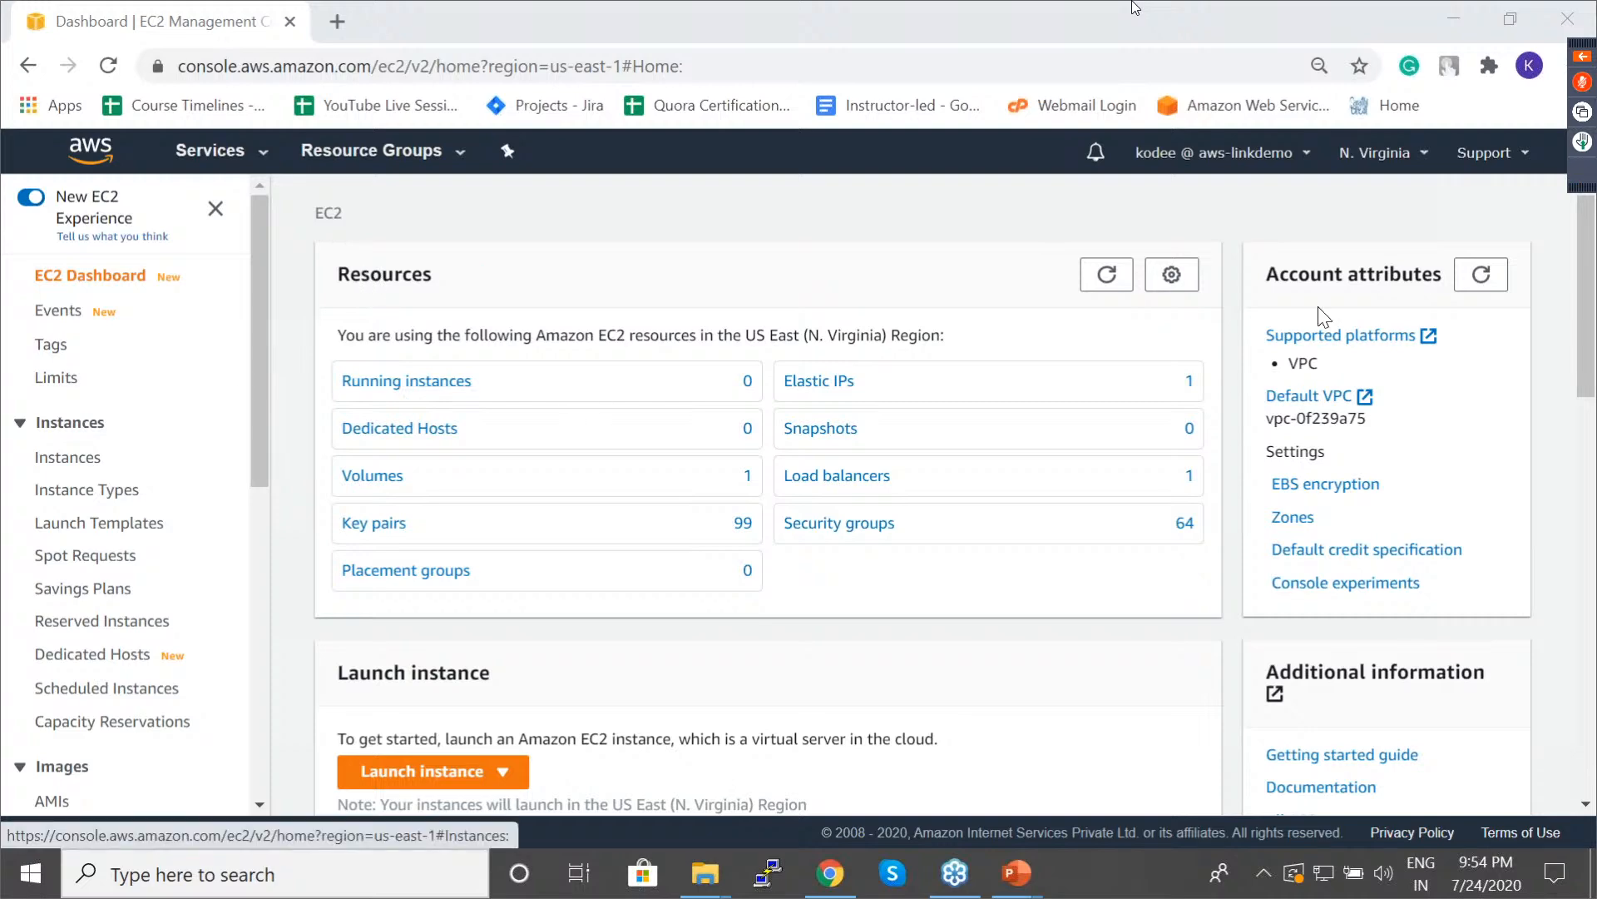
Start the launch wizard for a new EC2 instance without using a template.
{"action": "scroll", "coordinate": [787, 296], "scroll_direction": "down", "scroll_amount": 1}
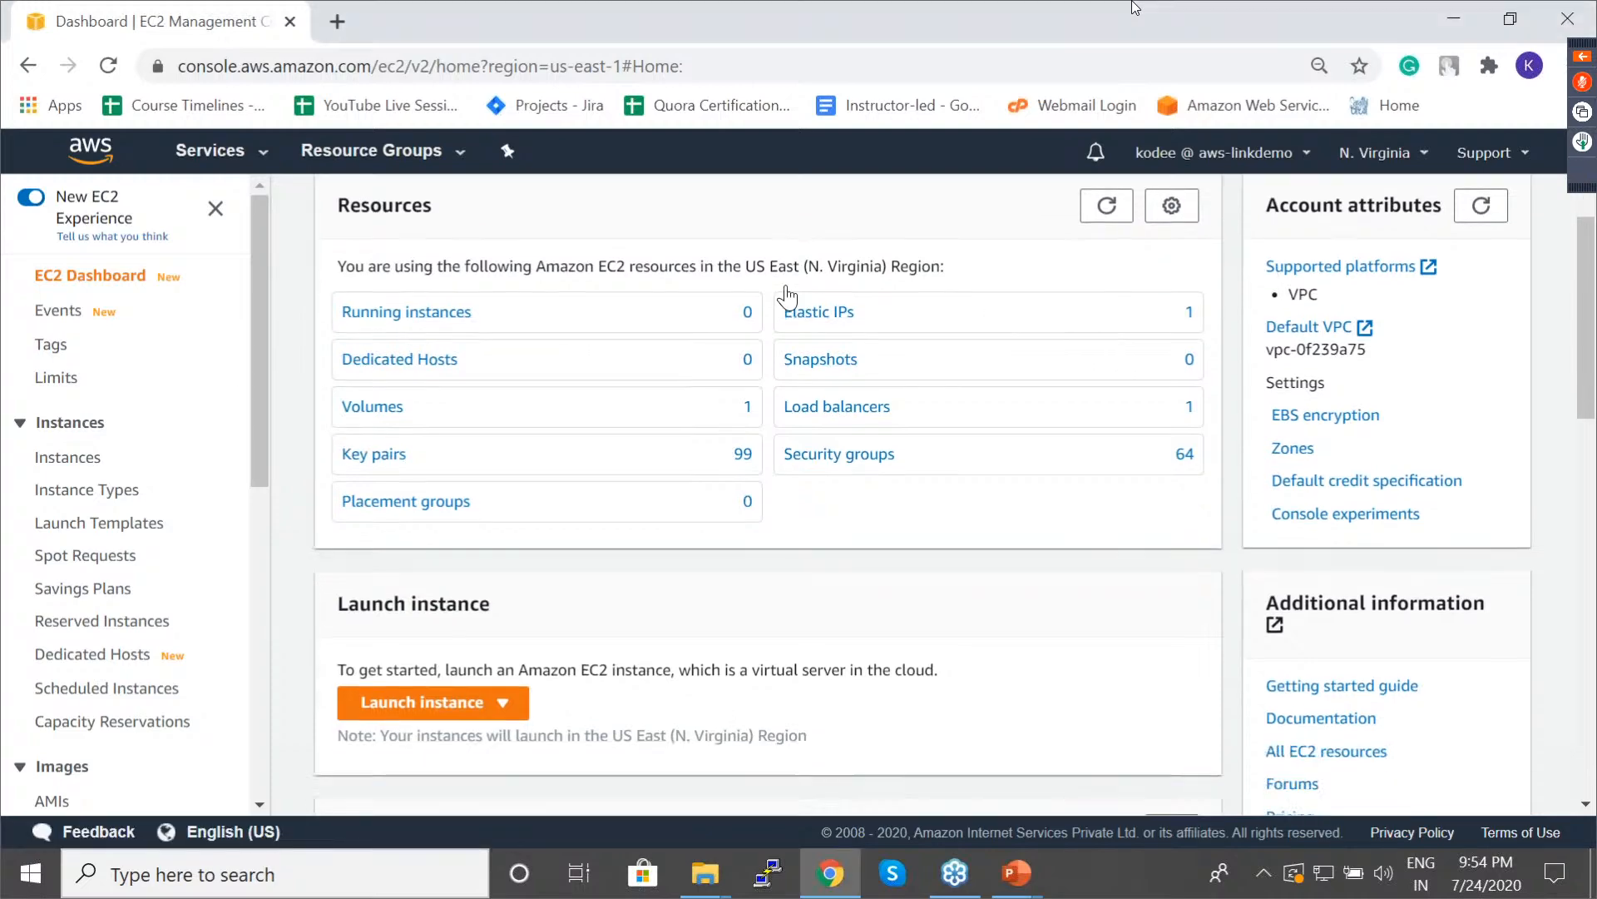
{"action": "scroll", "coordinate": [787, 296], "scroll_direction": "down", "scroll_amount": 4}
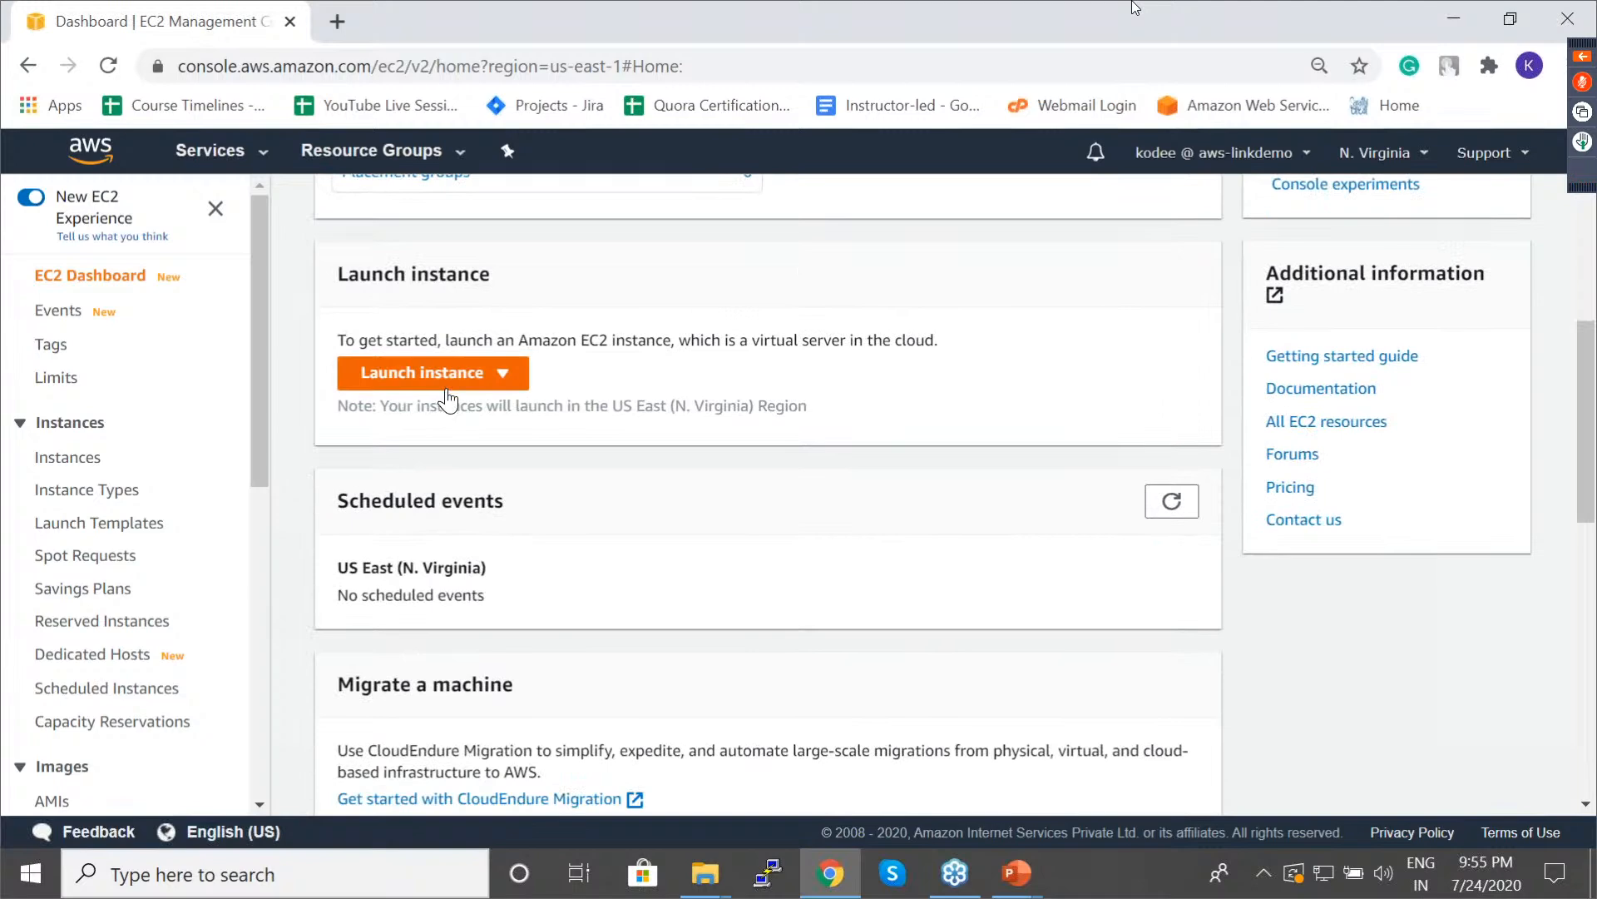
{"action": "left_click", "coordinate": [447, 387]}
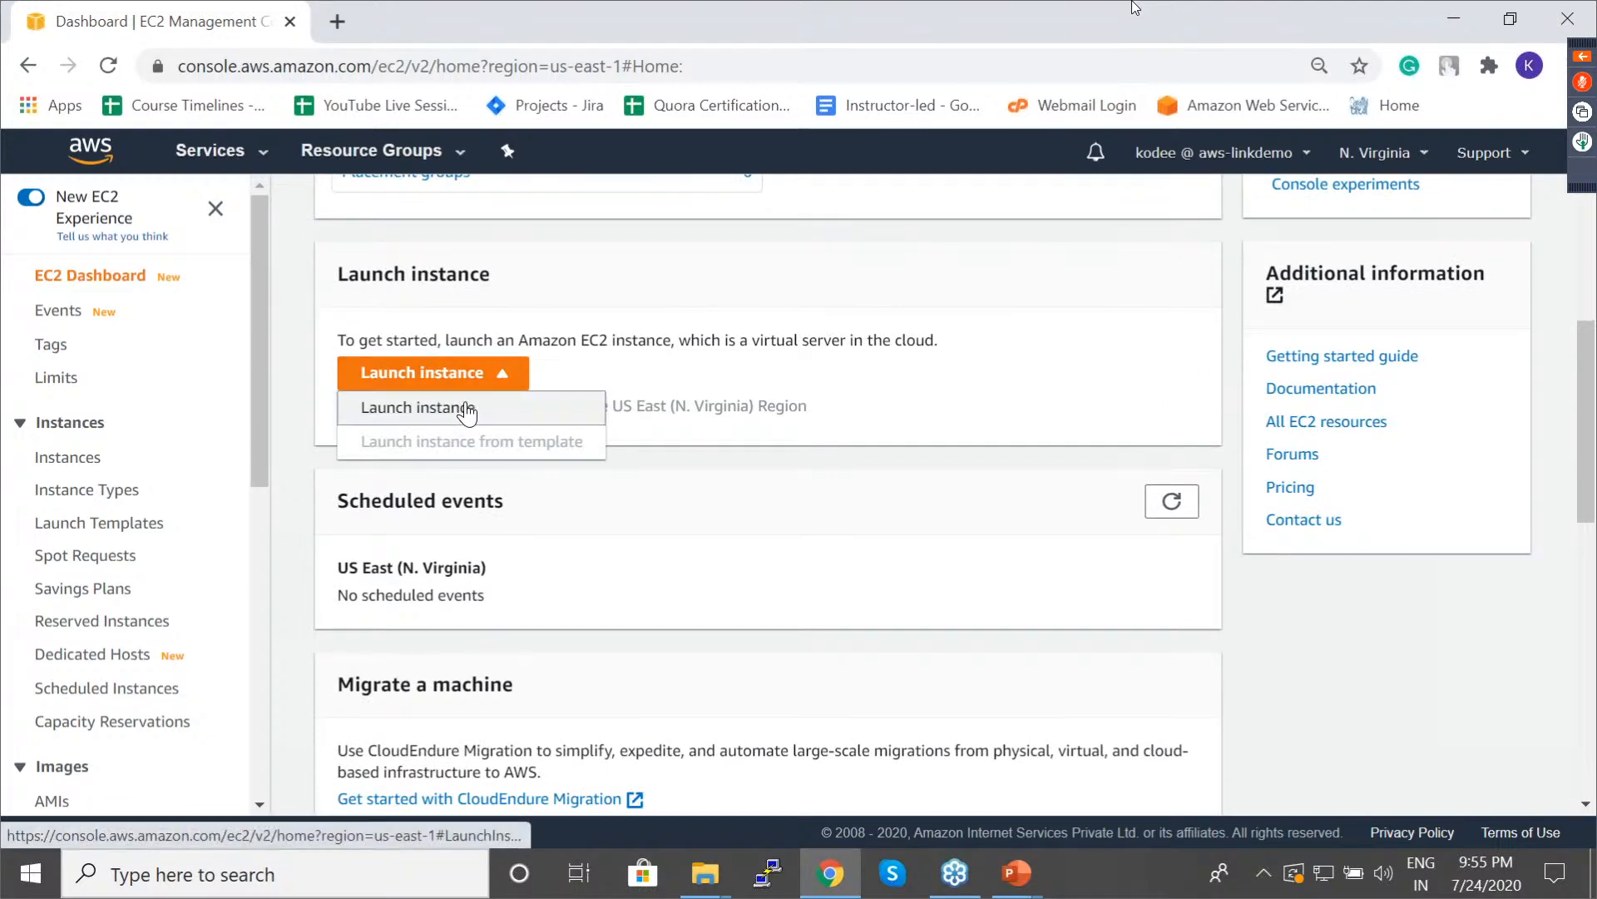
{"action": "left_click", "coordinate": [466, 410]}
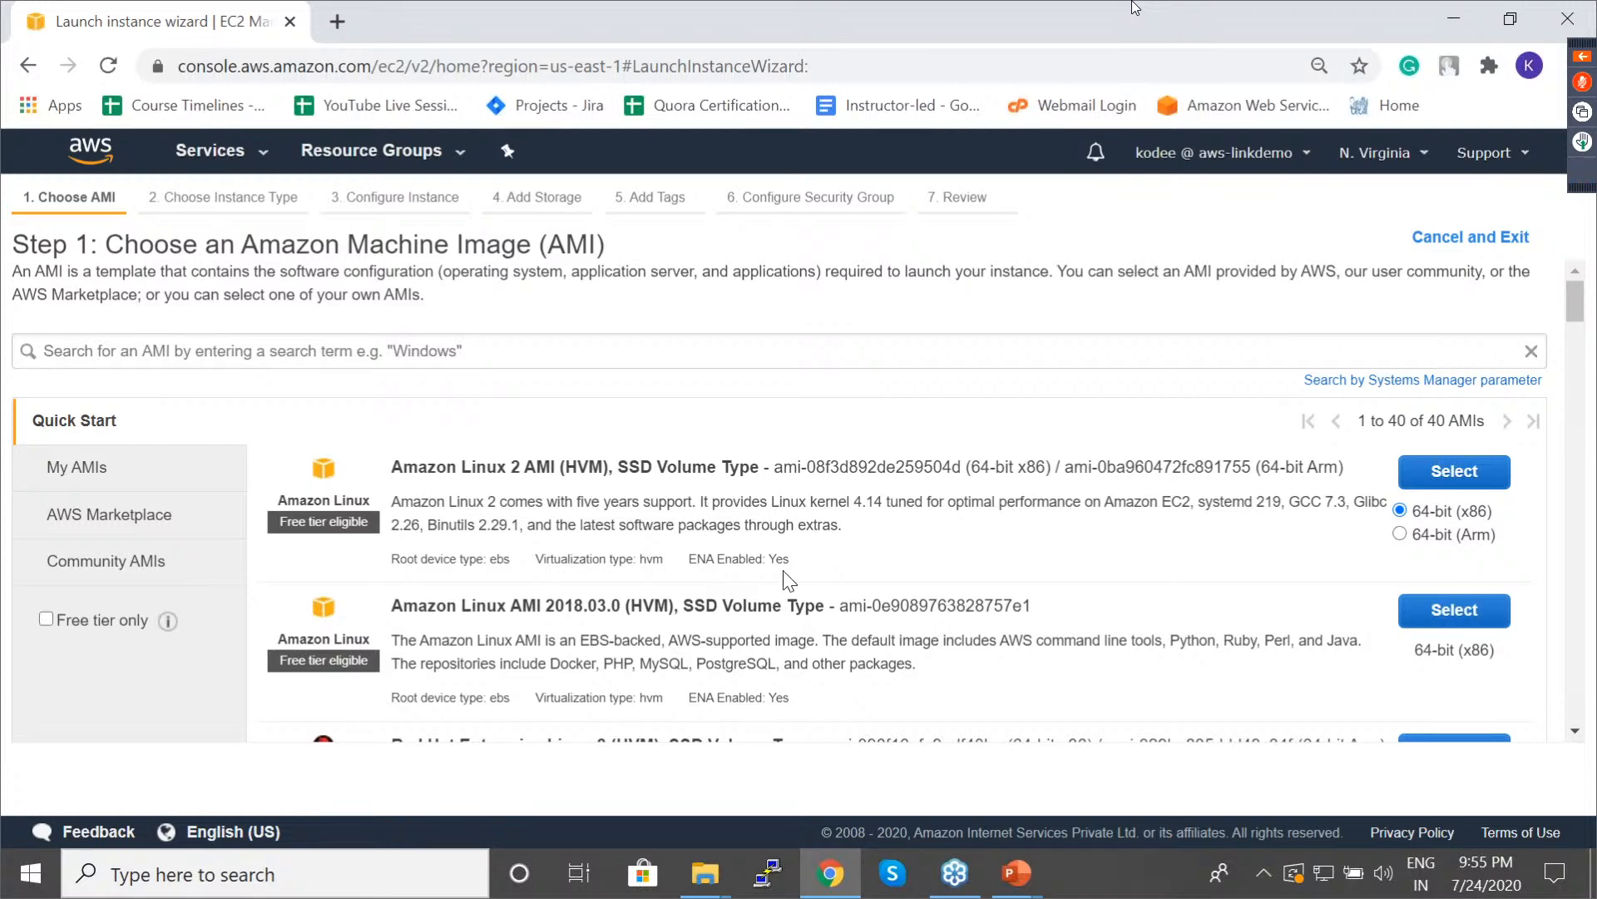
Look through the operating systems offered by the Quick Start AMIs, from Amazon Linux 2 down to the Deep Learning images.
{"action": "scroll", "coordinate": [1585, 515], "scroll_direction": "down", "scroll_amount": 5}
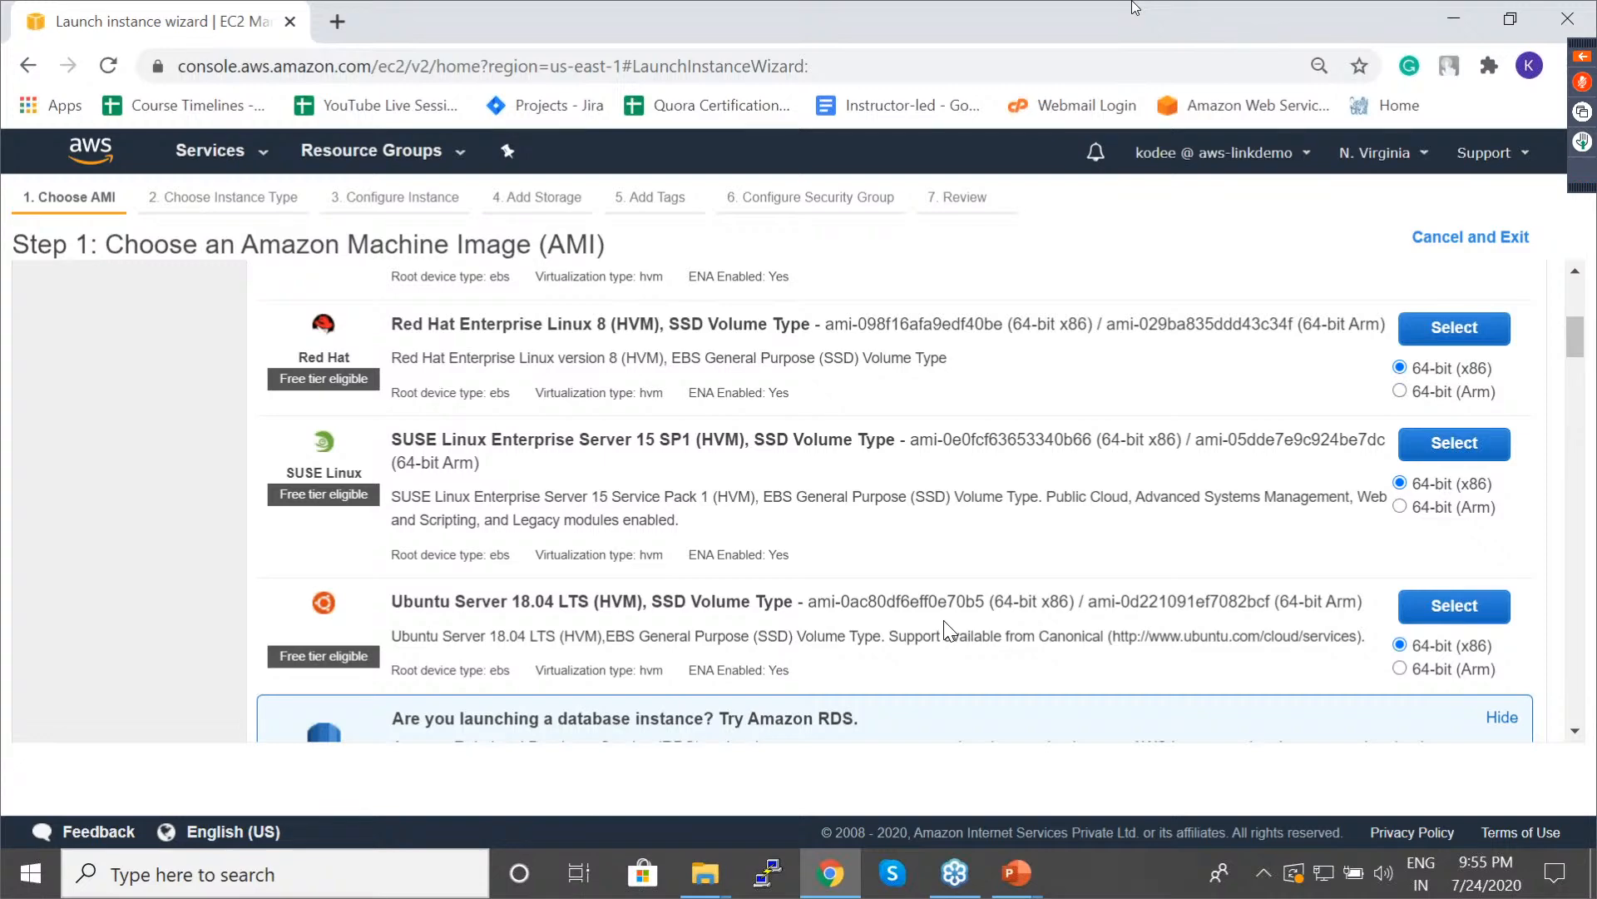
{"action": "left_click", "coordinate": [1577, 665]}
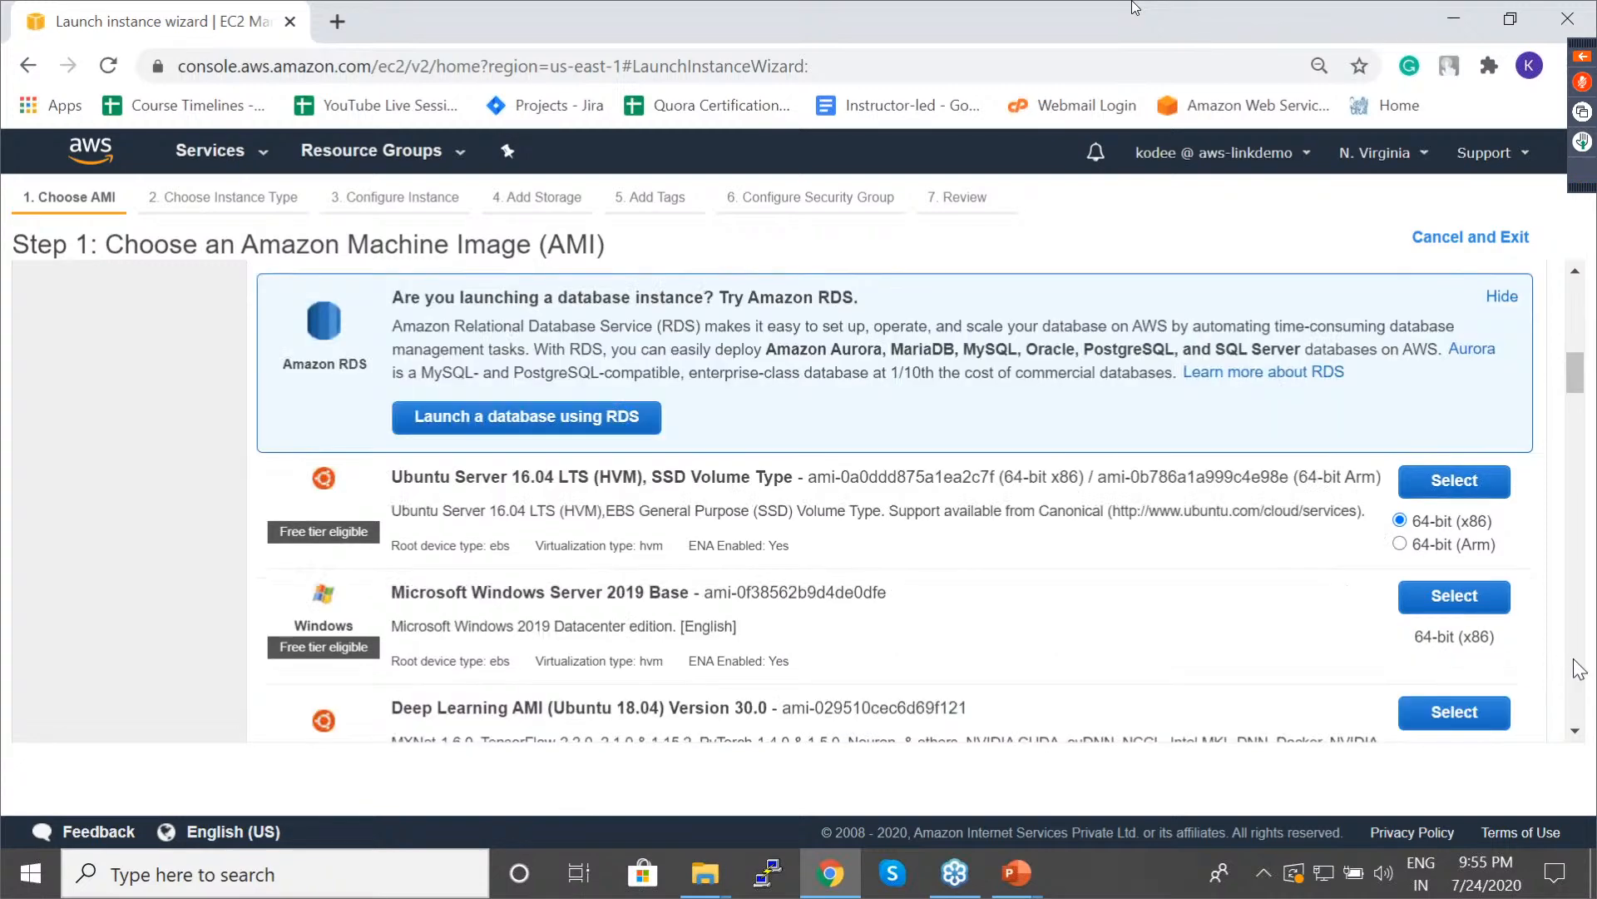
{"action": "left_click", "coordinate": [1579, 669]}
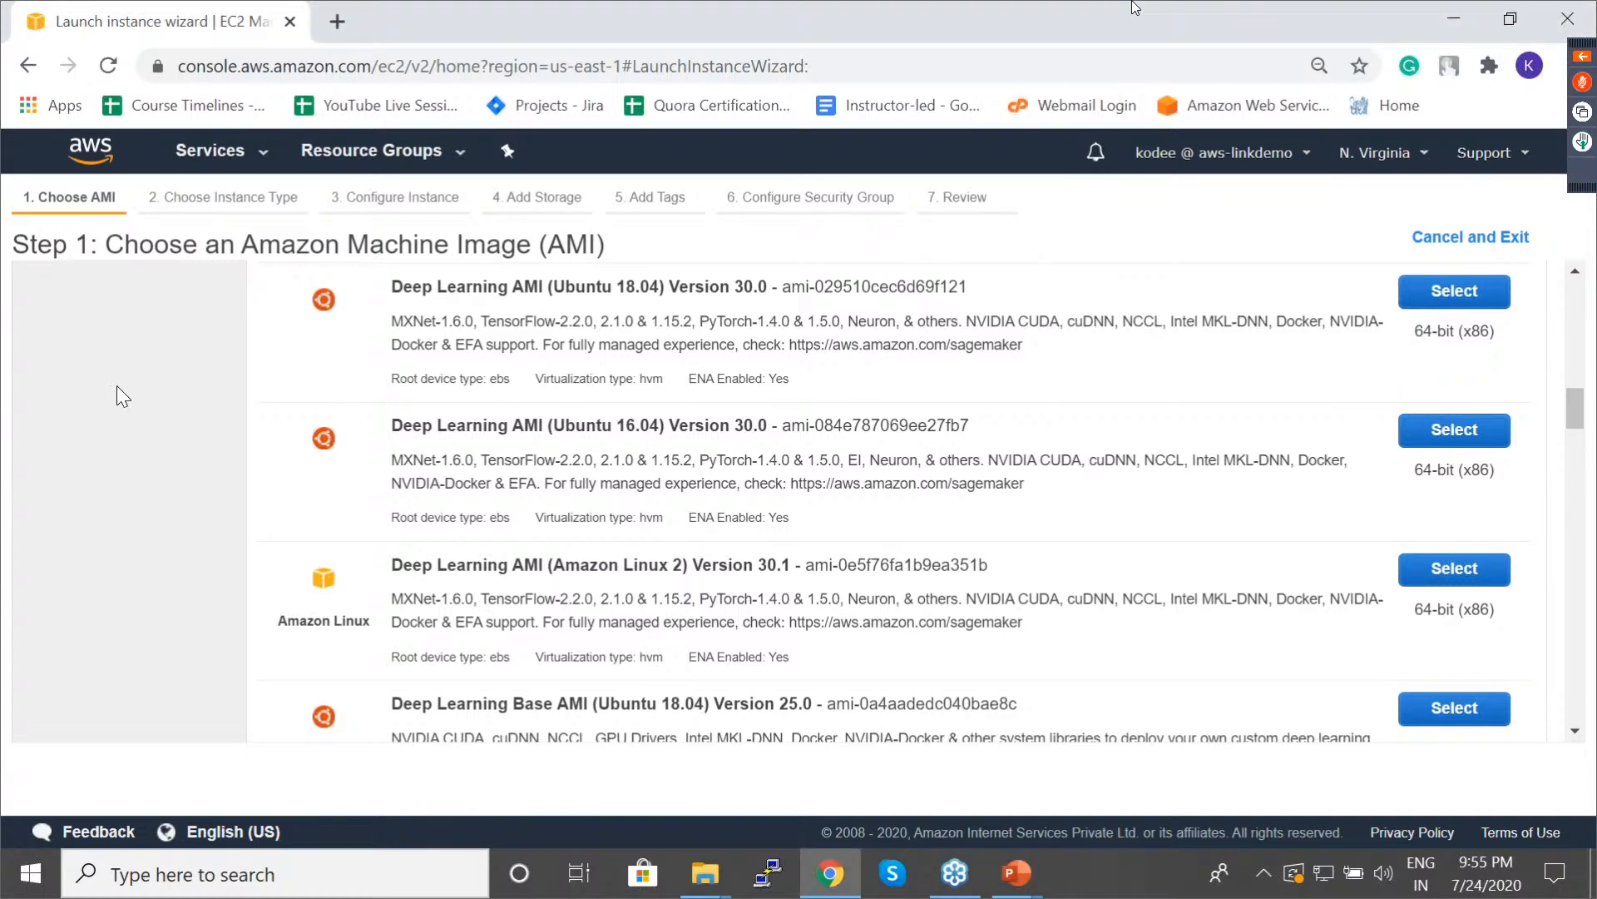
{"action": "scroll", "coordinate": [121, 396], "scroll_direction": "up", "scroll_amount": 2}
{"action": "scroll", "coordinate": [117, 386], "scroll_direction": "up", "scroll_amount": 4}
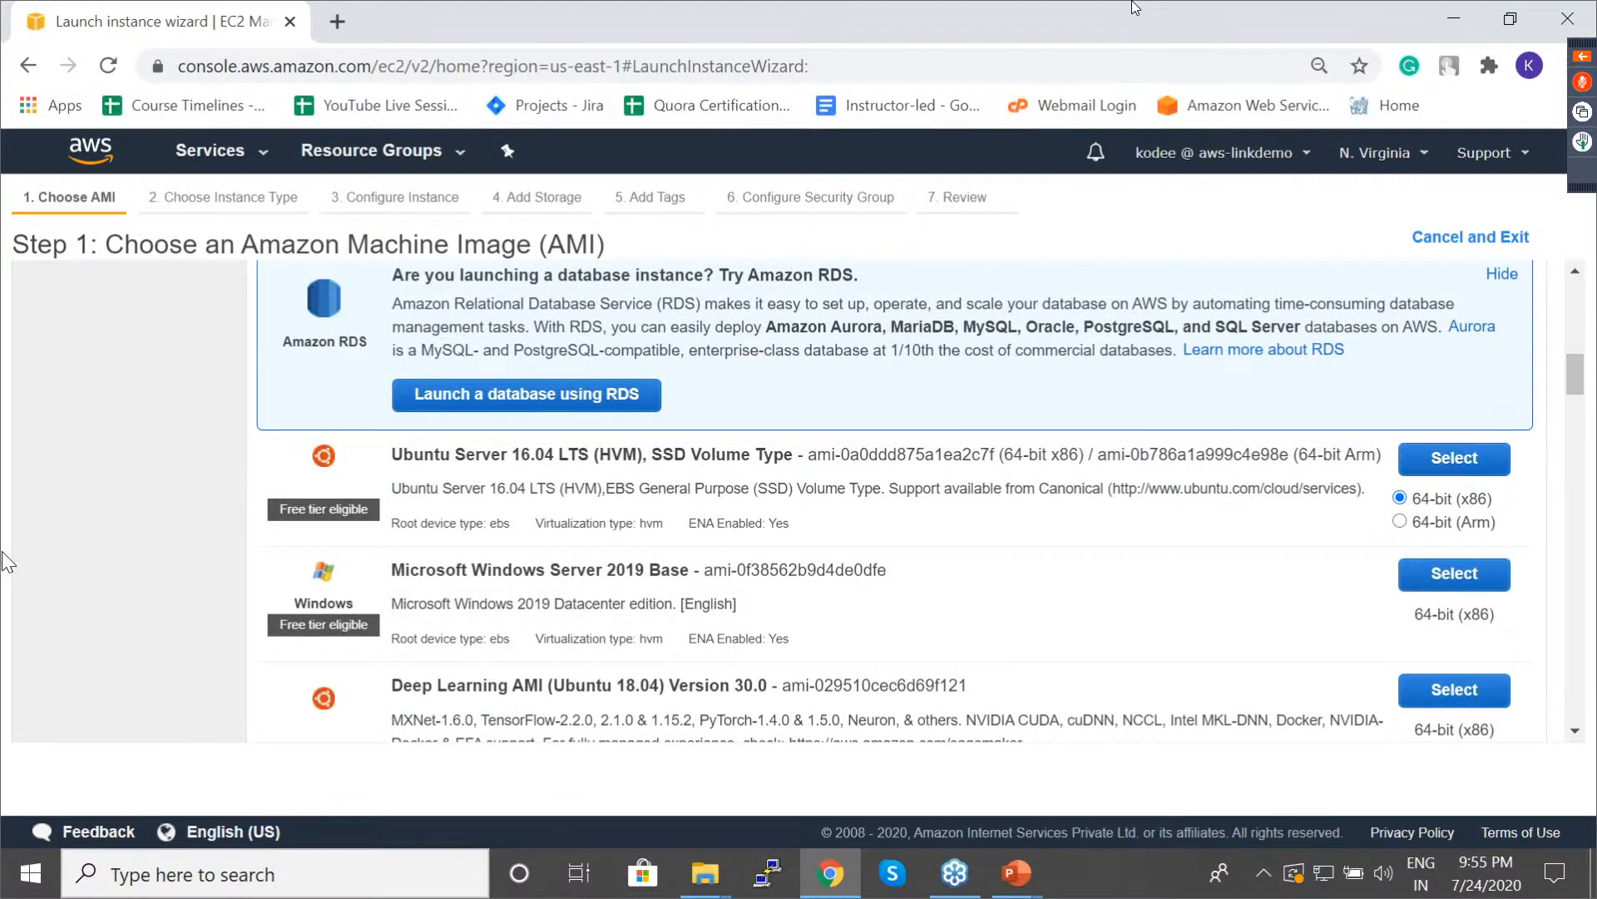
{"action": "scroll", "coordinate": [4, 563], "scroll_direction": "up", "scroll_amount": 5}
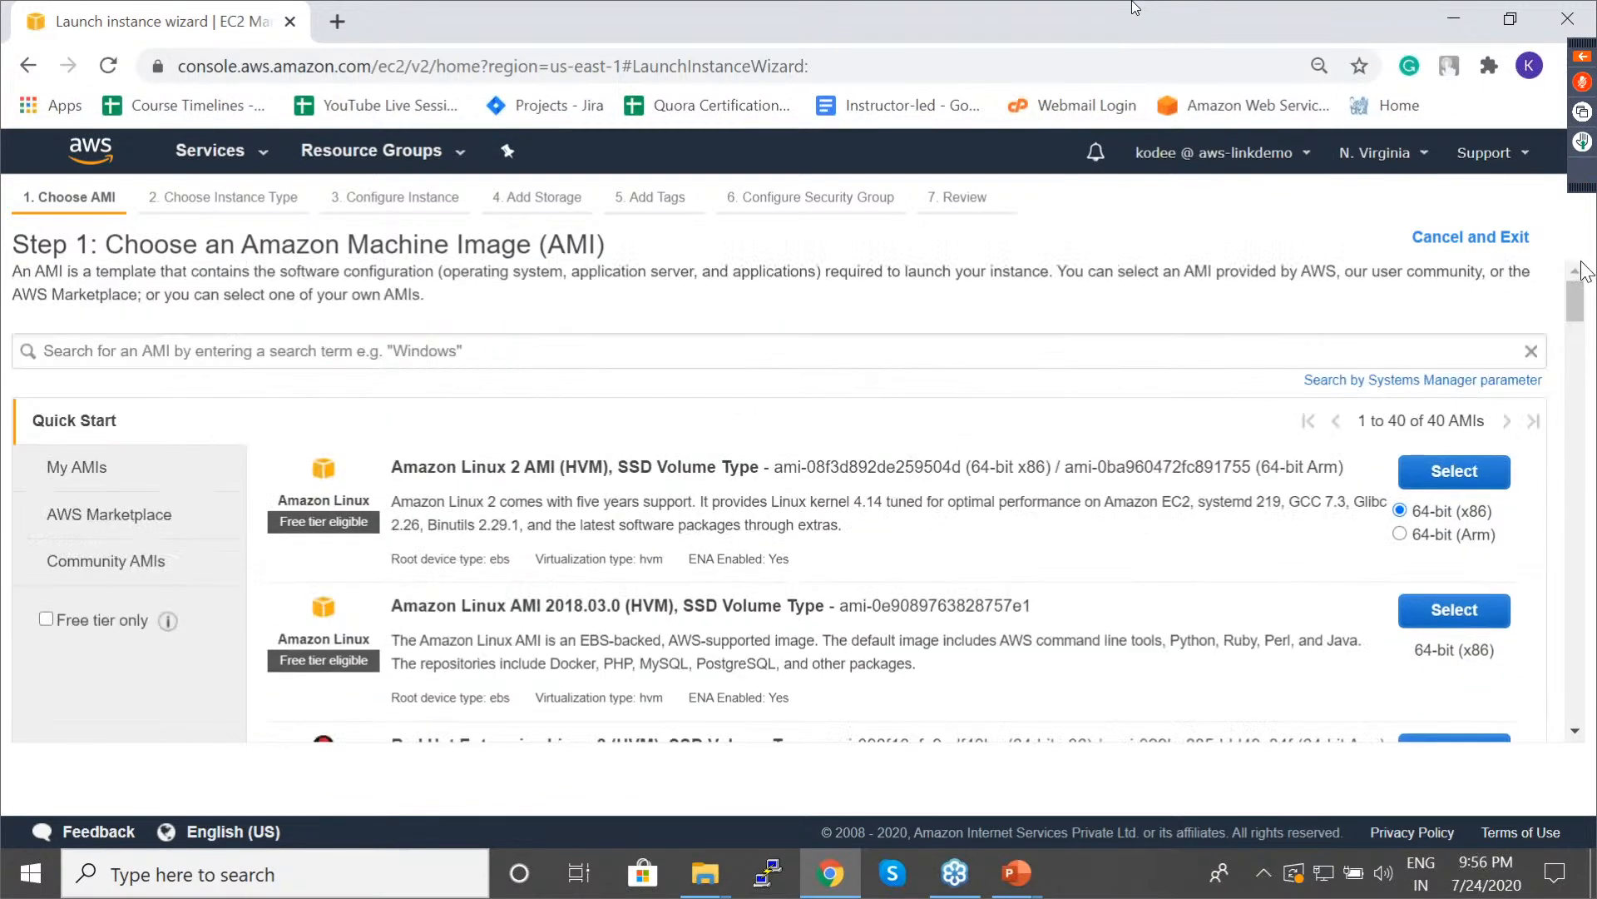
{"action": "left_click", "coordinate": [1582, 169]}
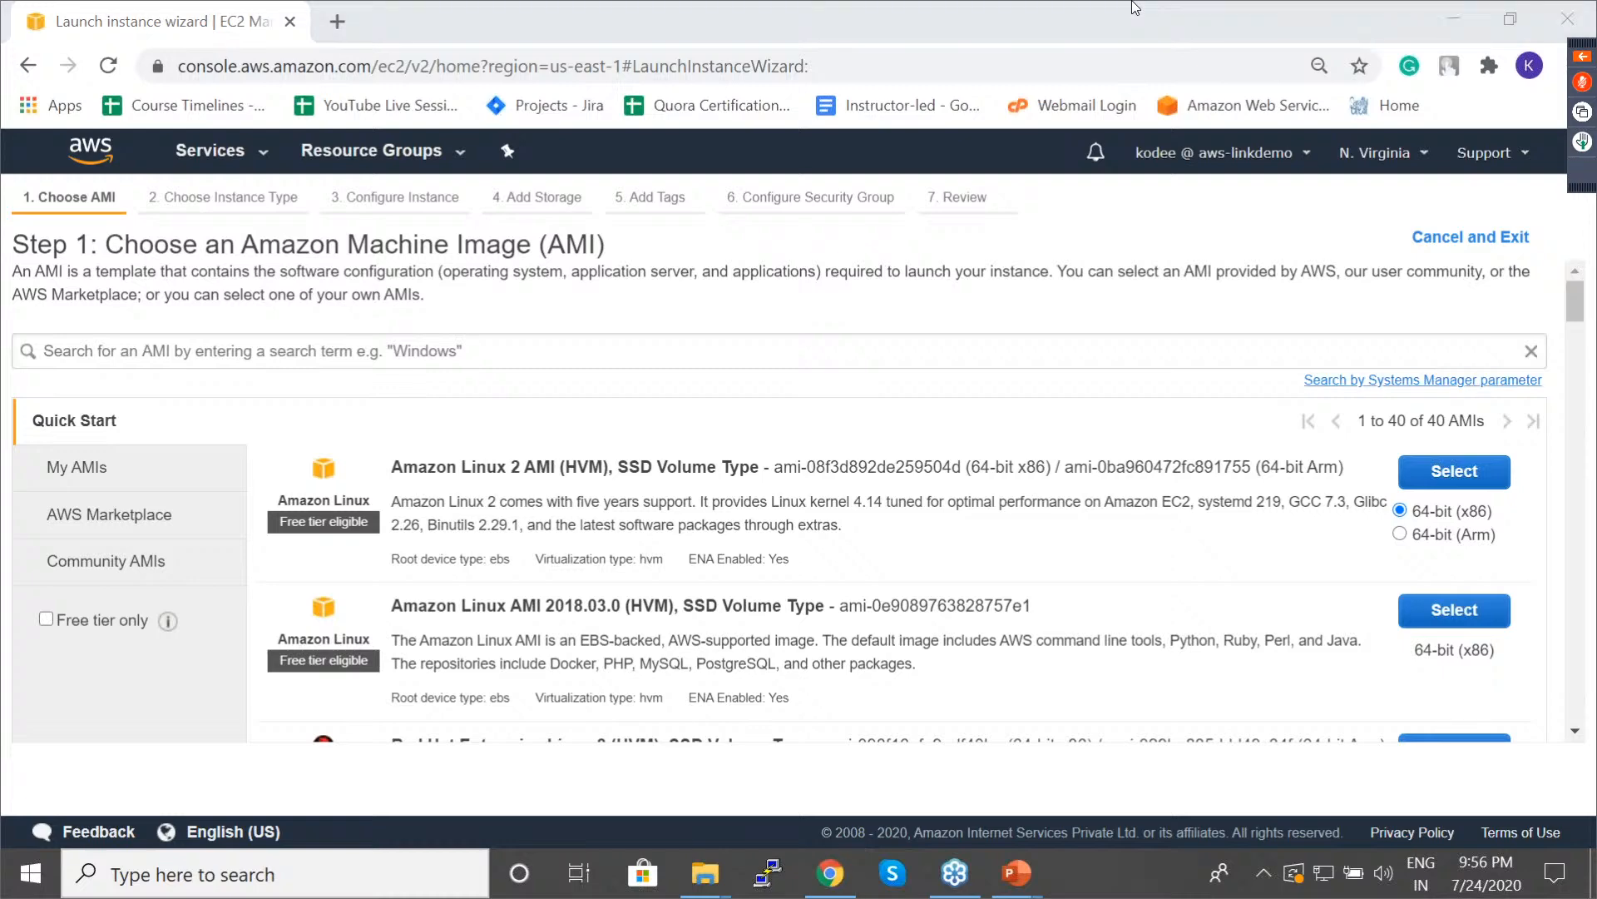
{"action": "left_click", "coordinate": [7, 561]}
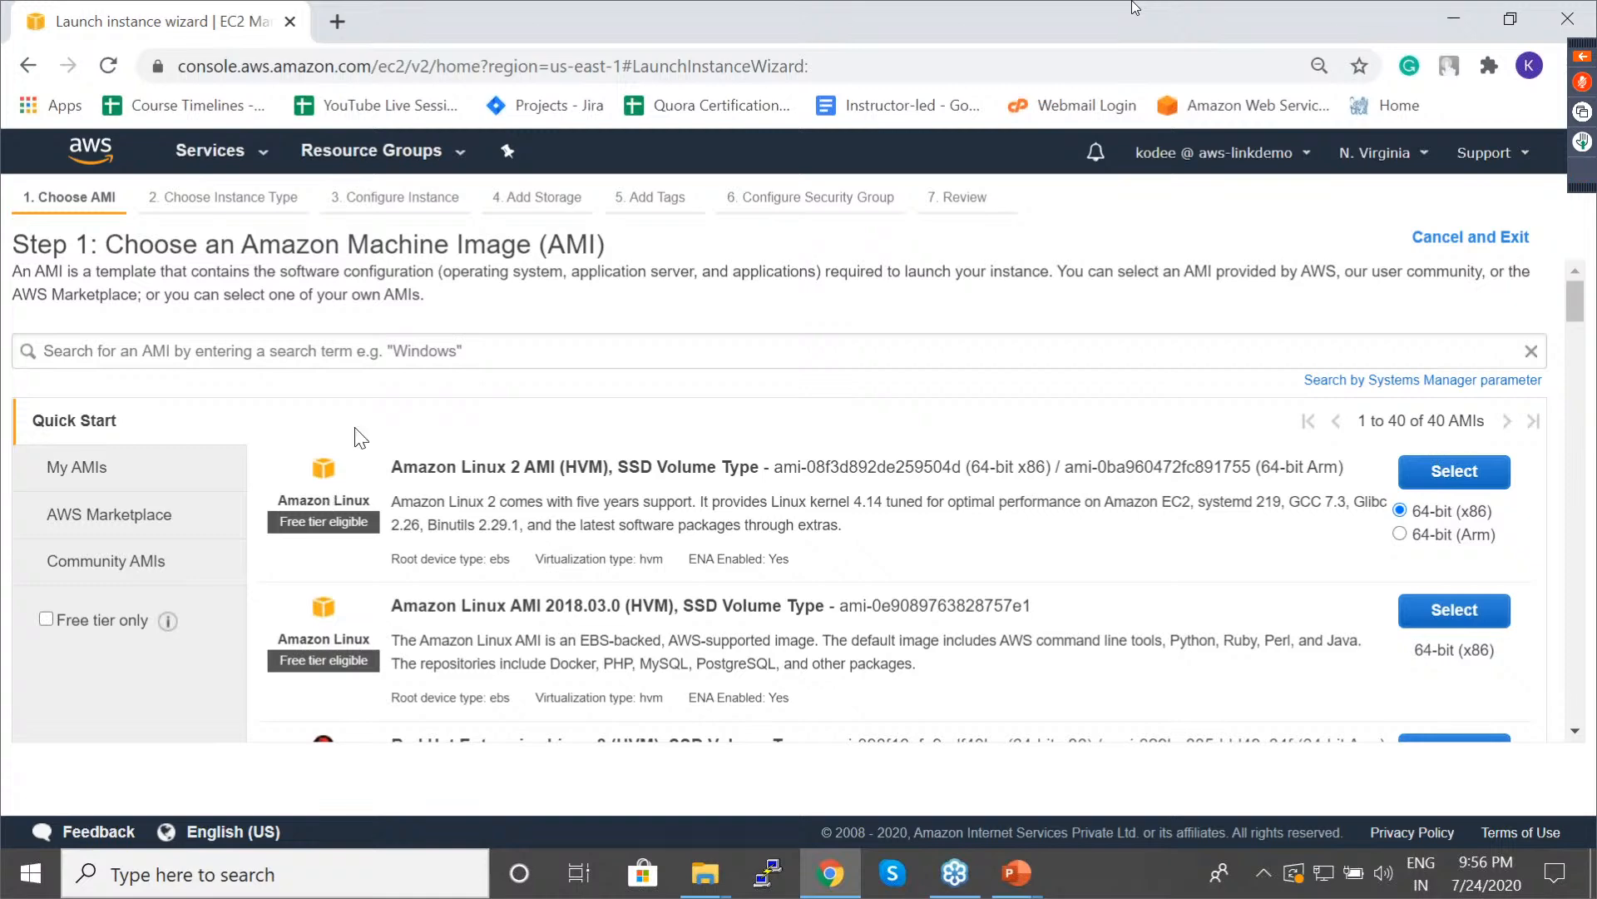
Check which Quick Start AMIs are marked free tier eligible, going down as far as the Windows Server 2019 images.
{"action": "scroll", "coordinate": [380, 416], "scroll_direction": "down", "scroll_amount": 7}
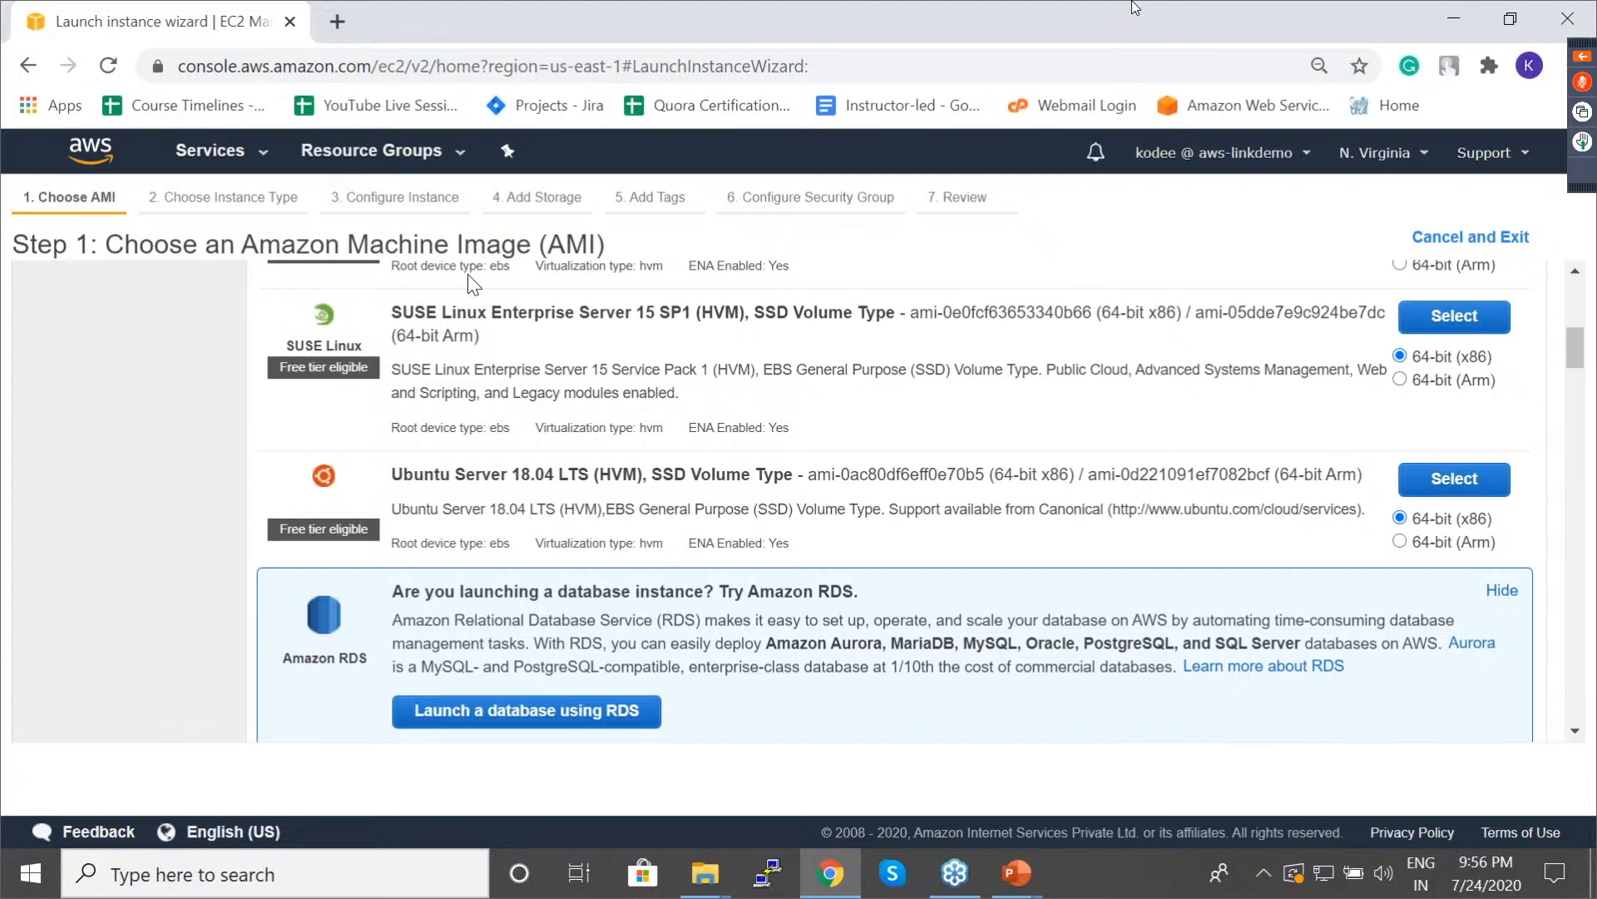
{"action": "scroll", "coordinate": [418, 329], "scroll_direction": "up", "scroll_amount": 2}
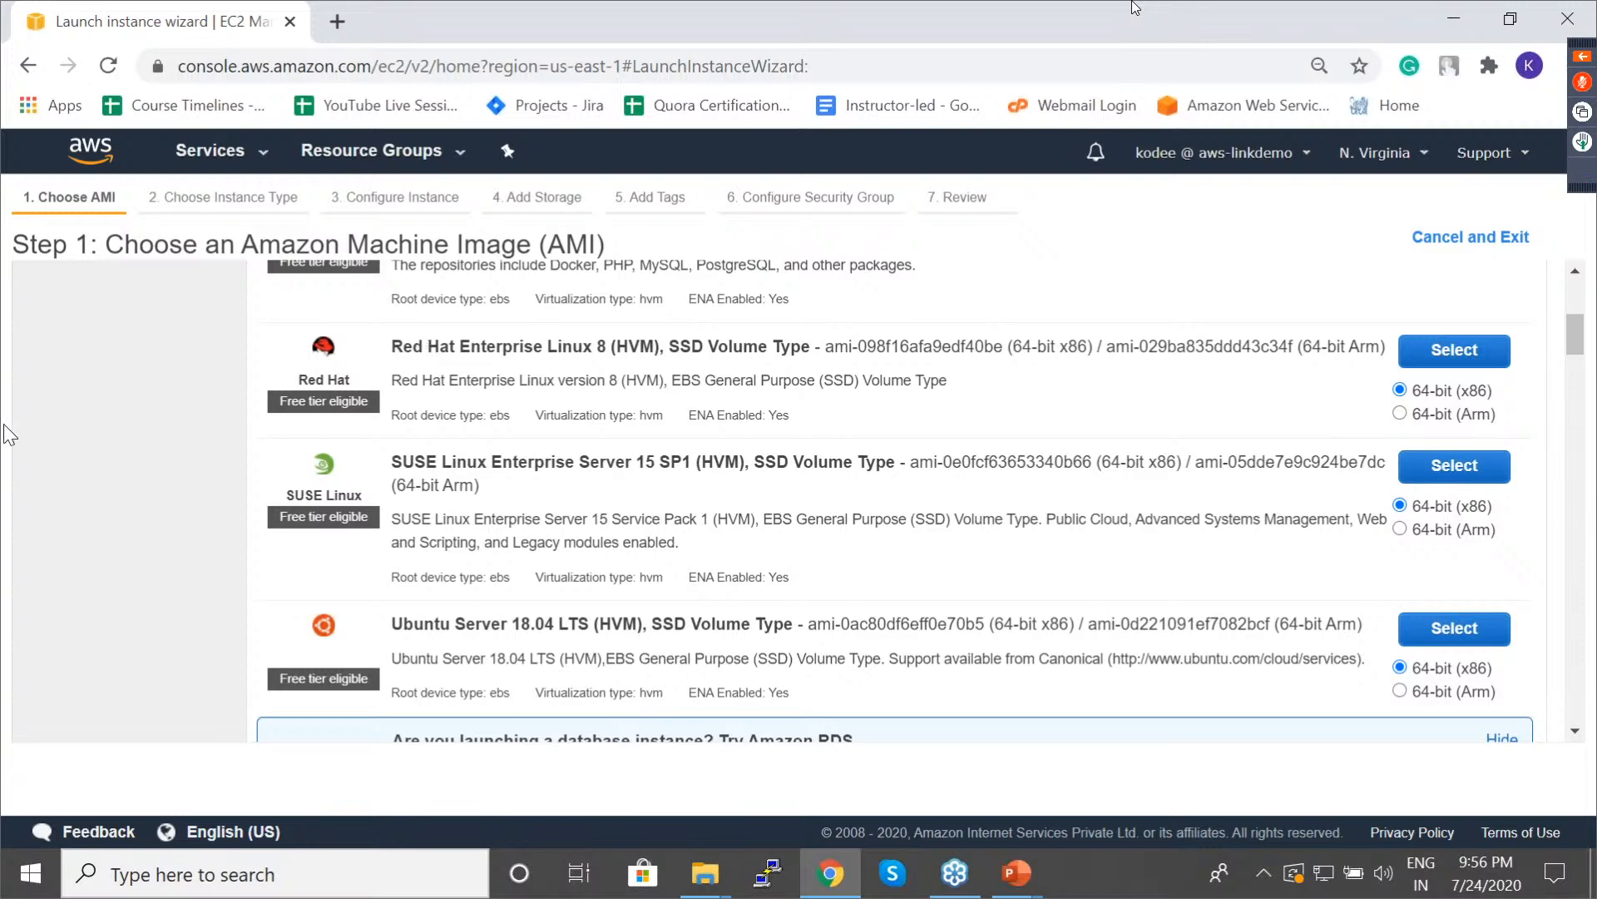
{"action": "scroll", "coordinate": [112, 523], "scroll_direction": "up", "scroll_amount": 2}
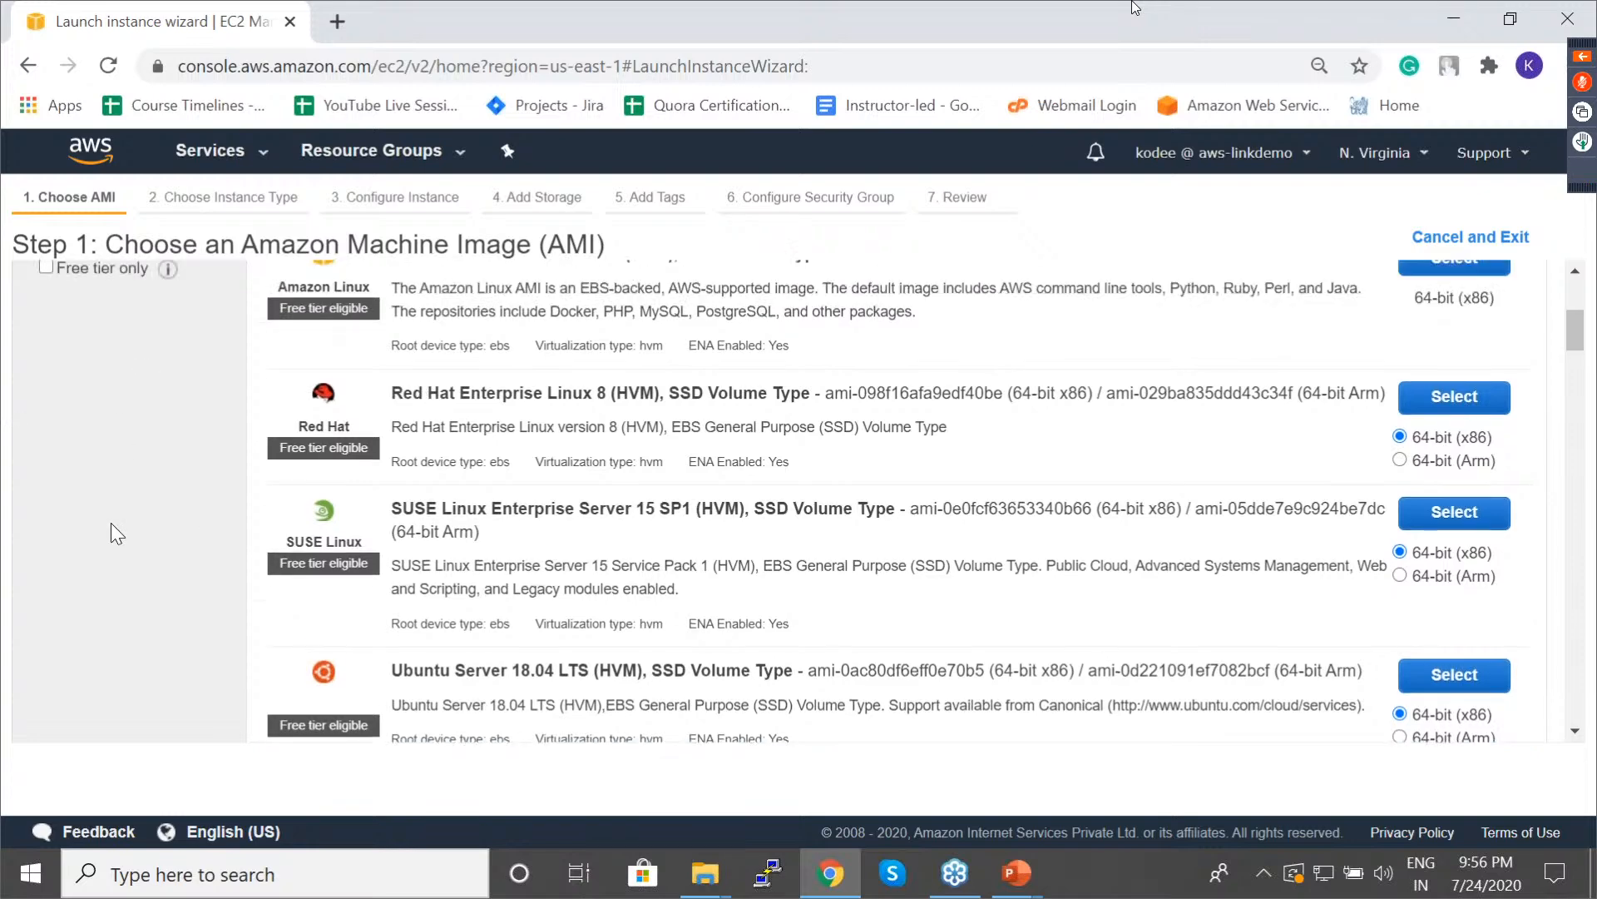
{"action": "scroll", "coordinate": [112, 523], "scroll_direction": "up", "scroll_amount": 2}
{"action": "left_click_drag", "start_coordinate": [281, 422], "coordinate": [367, 414]}
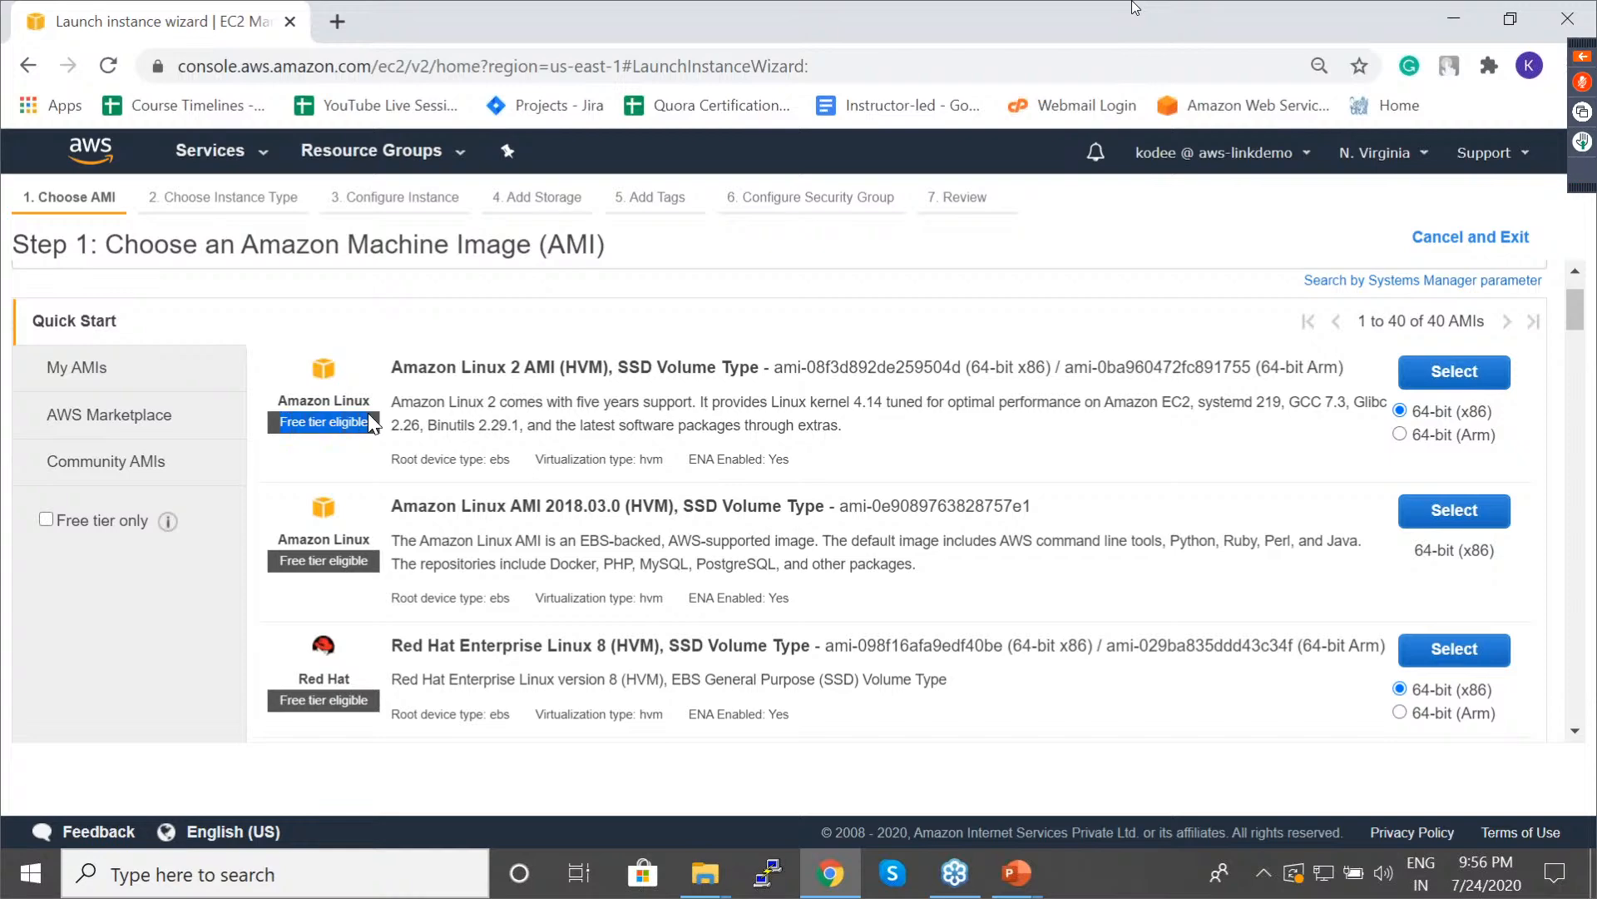
{"action": "scroll", "coordinate": [161, 591], "scroll_direction": "down", "scroll_amount": 5}
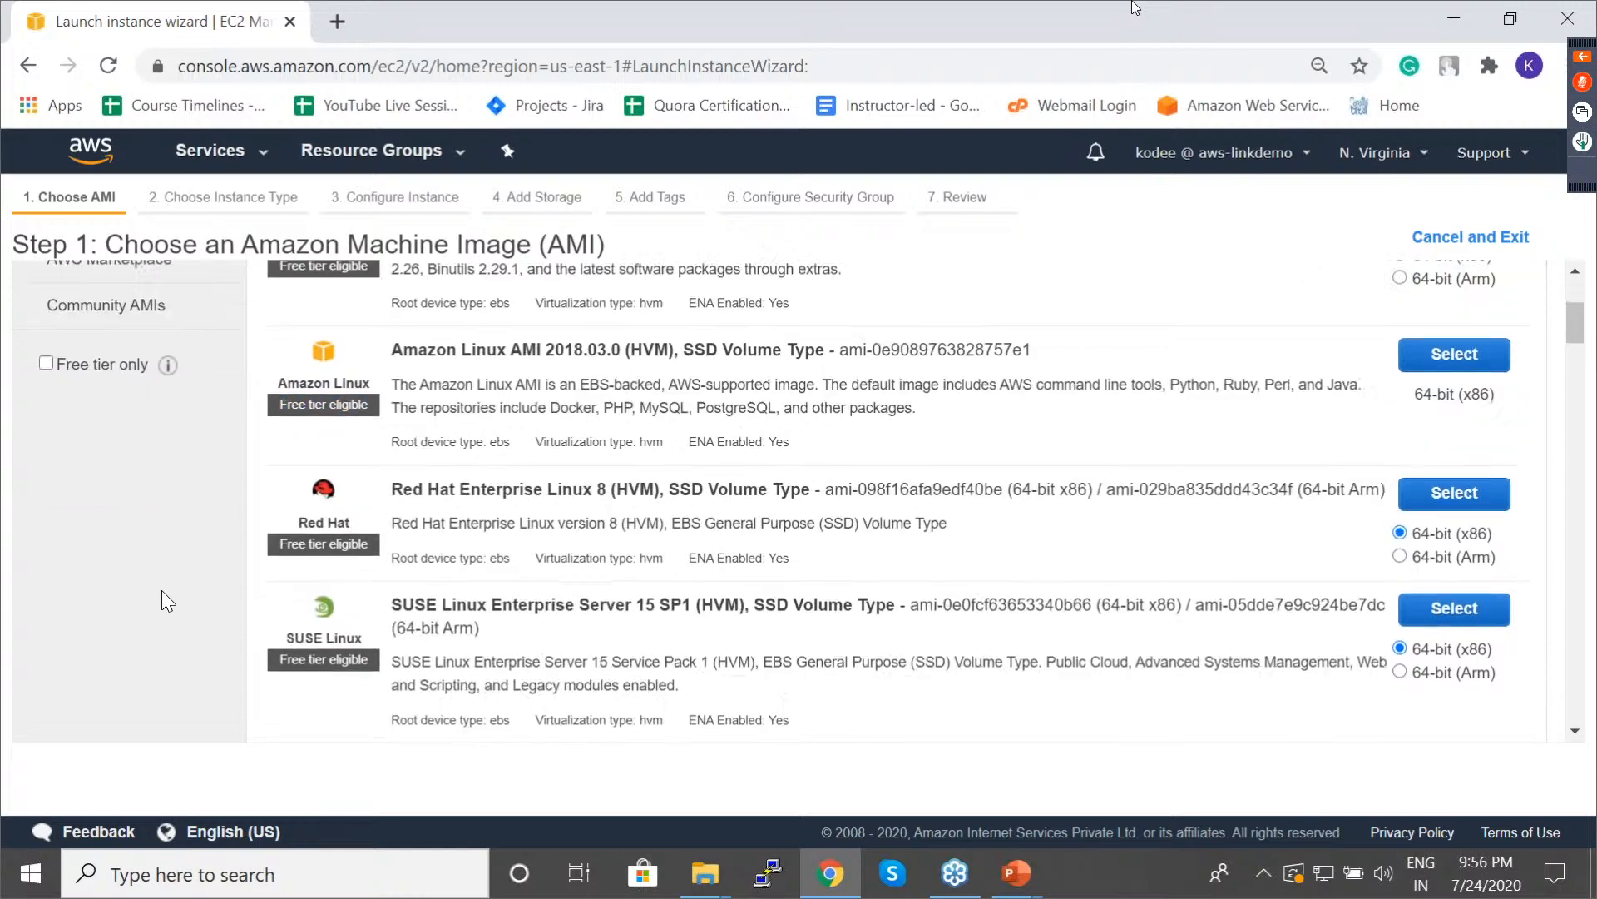
{"action": "scroll", "coordinate": [161, 591], "scroll_direction": "down", "scroll_amount": 6}
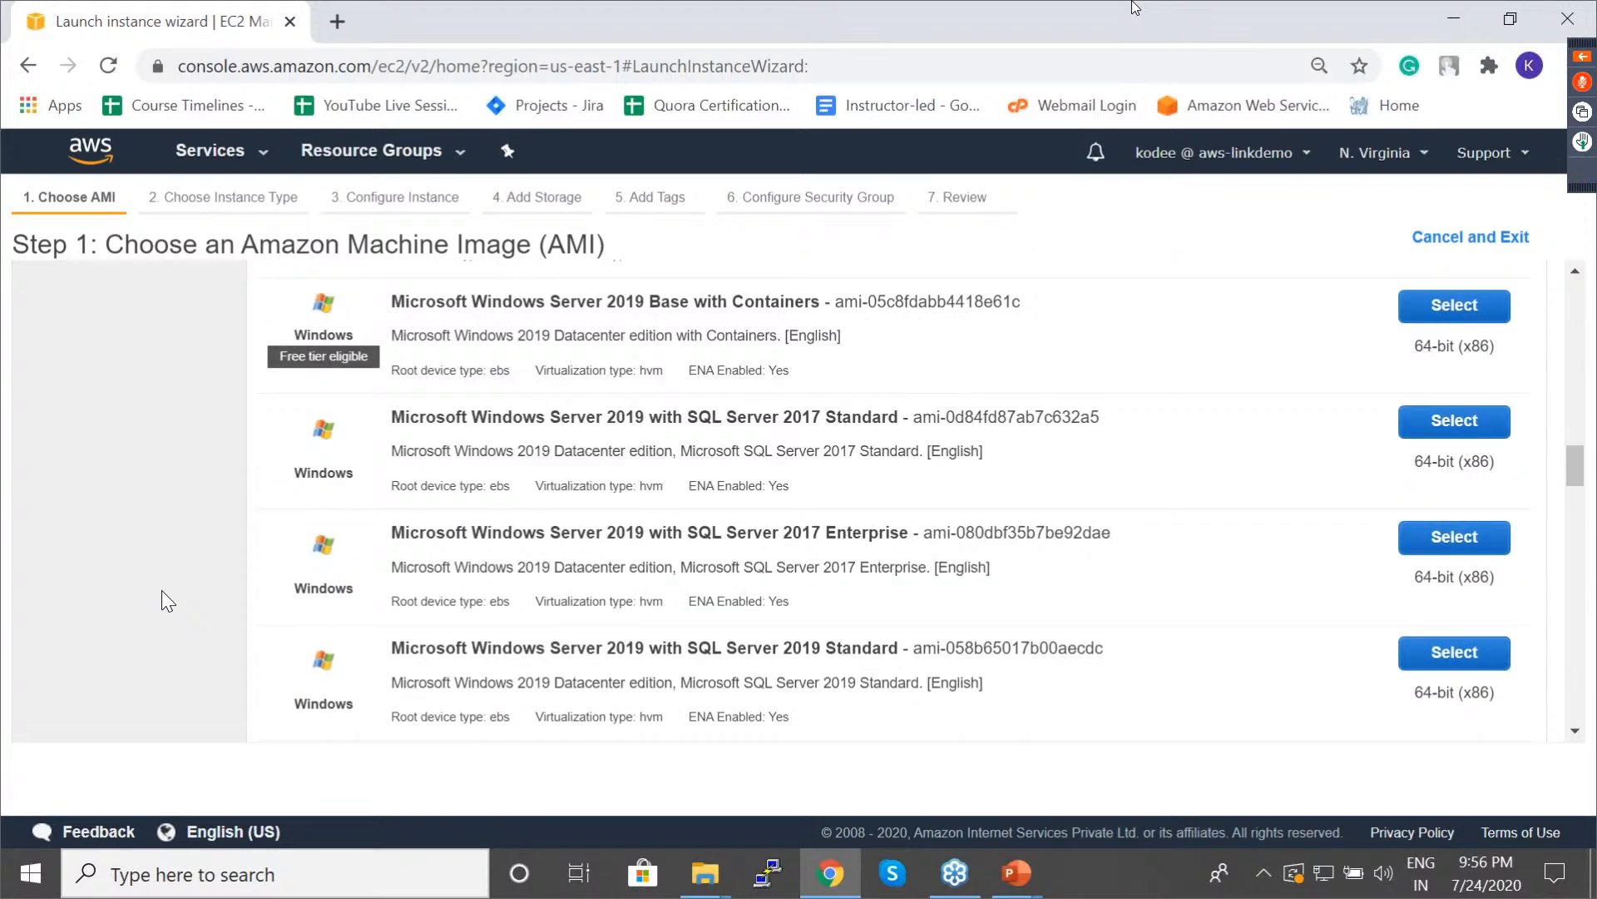
{"action": "scroll", "coordinate": [162, 591], "scroll_direction": "up", "scroll_amount": 5}
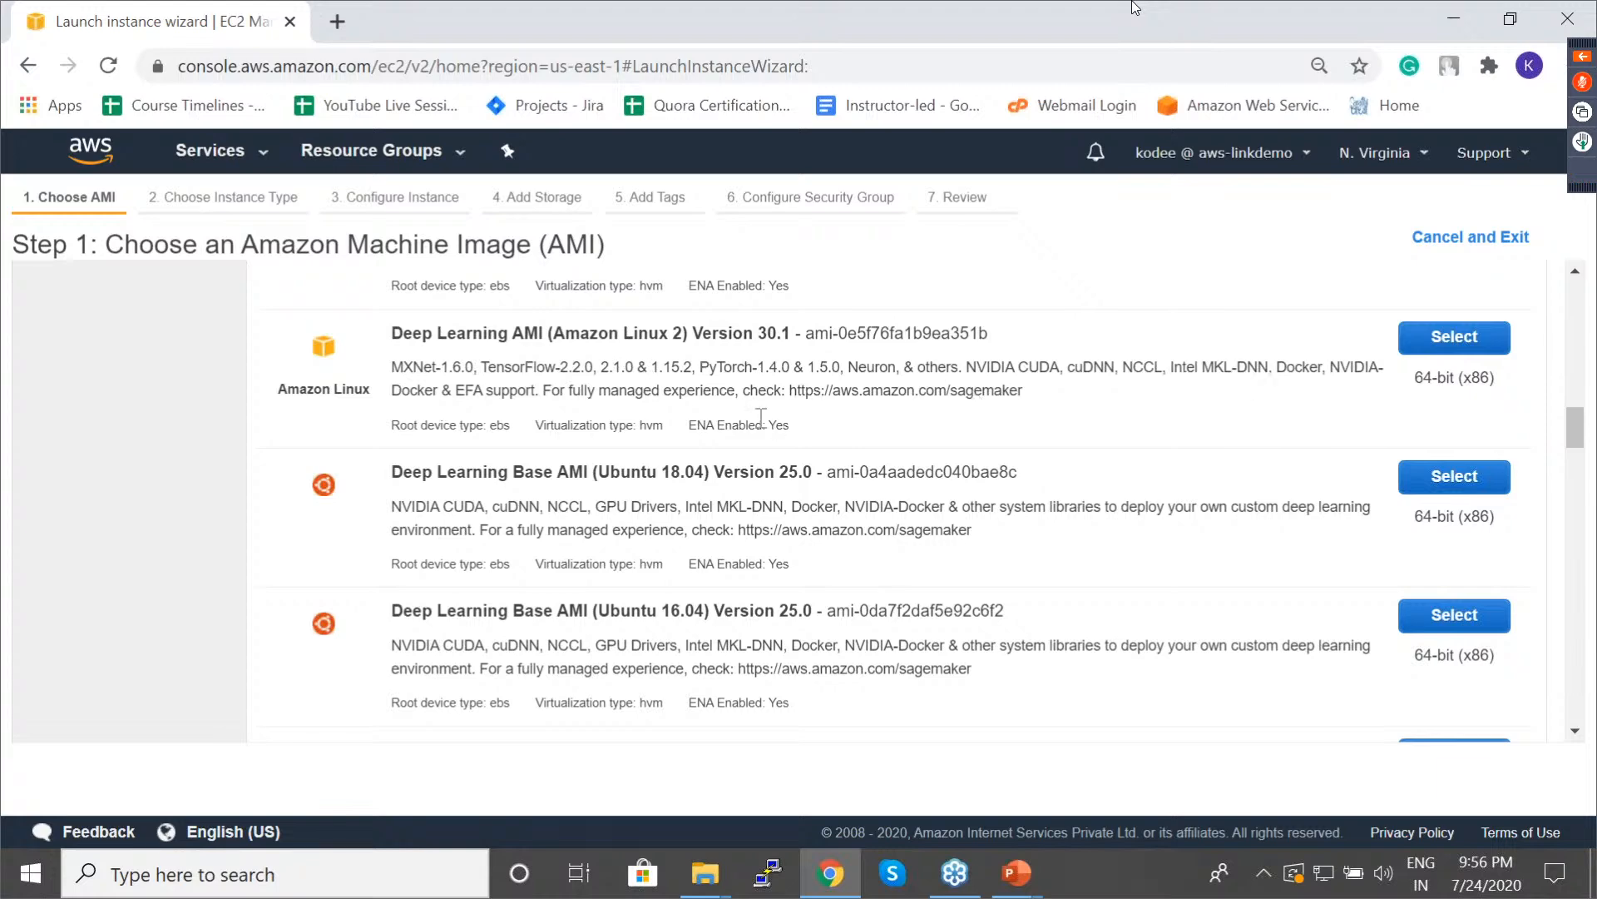
Choose the 64-bit (x86) Ubuntu Server 18.04 LTS (HVM), SSD Volume Type image for the instance.
{"action": "scroll", "coordinate": [92, 457], "scroll_direction": "up", "scroll_amount": 4}
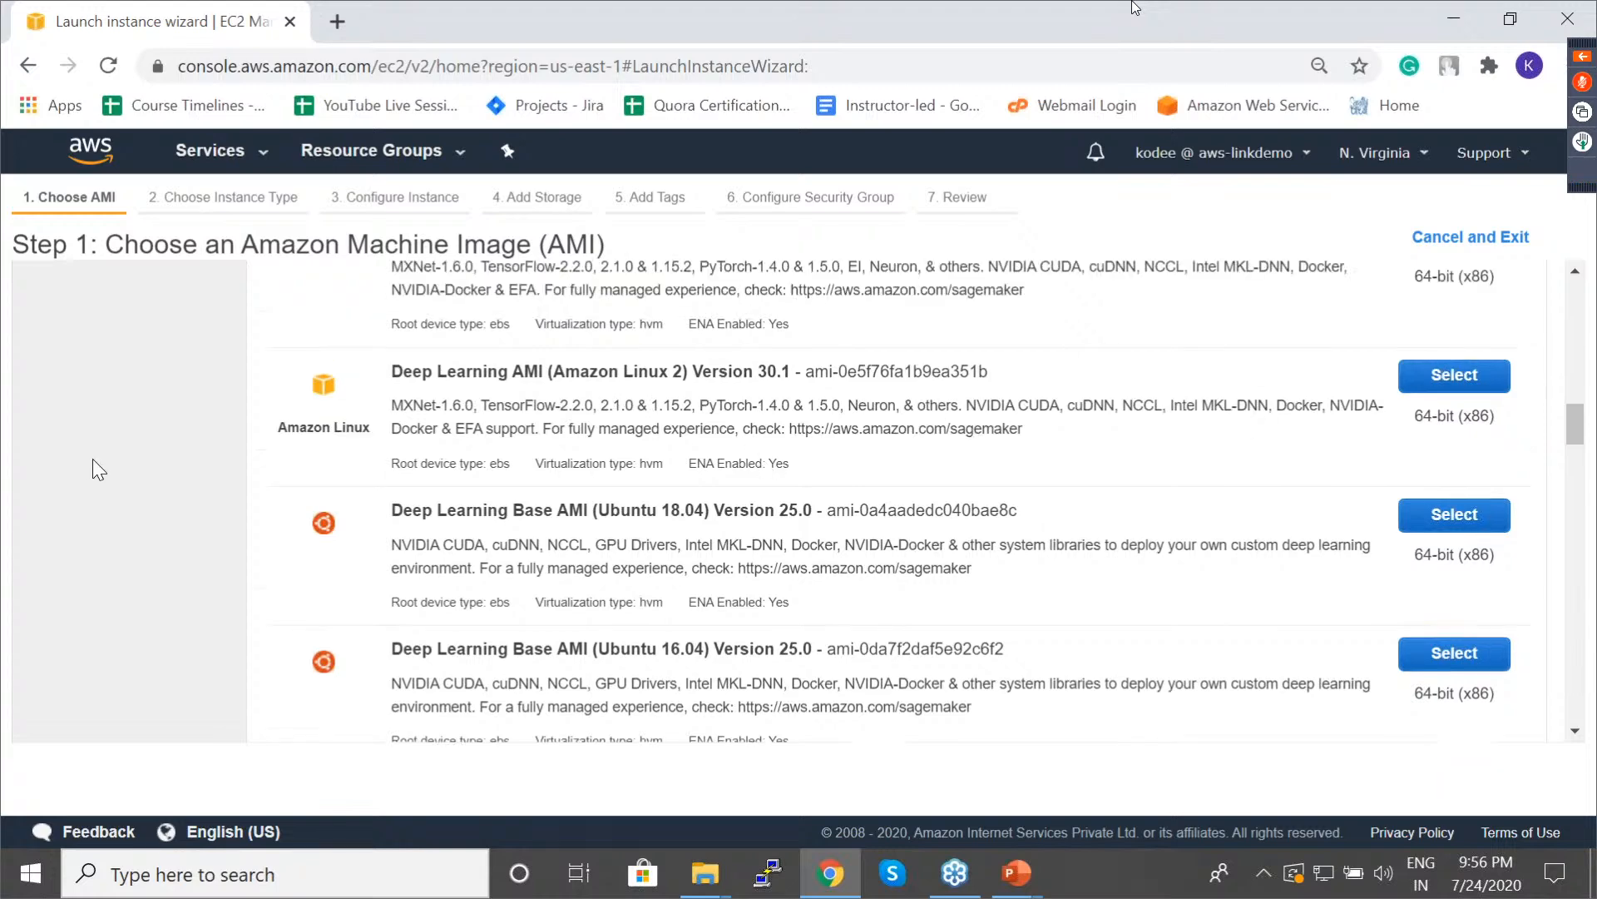
{"action": "scroll", "coordinate": [92, 458], "scroll_direction": "up", "scroll_amount": 4}
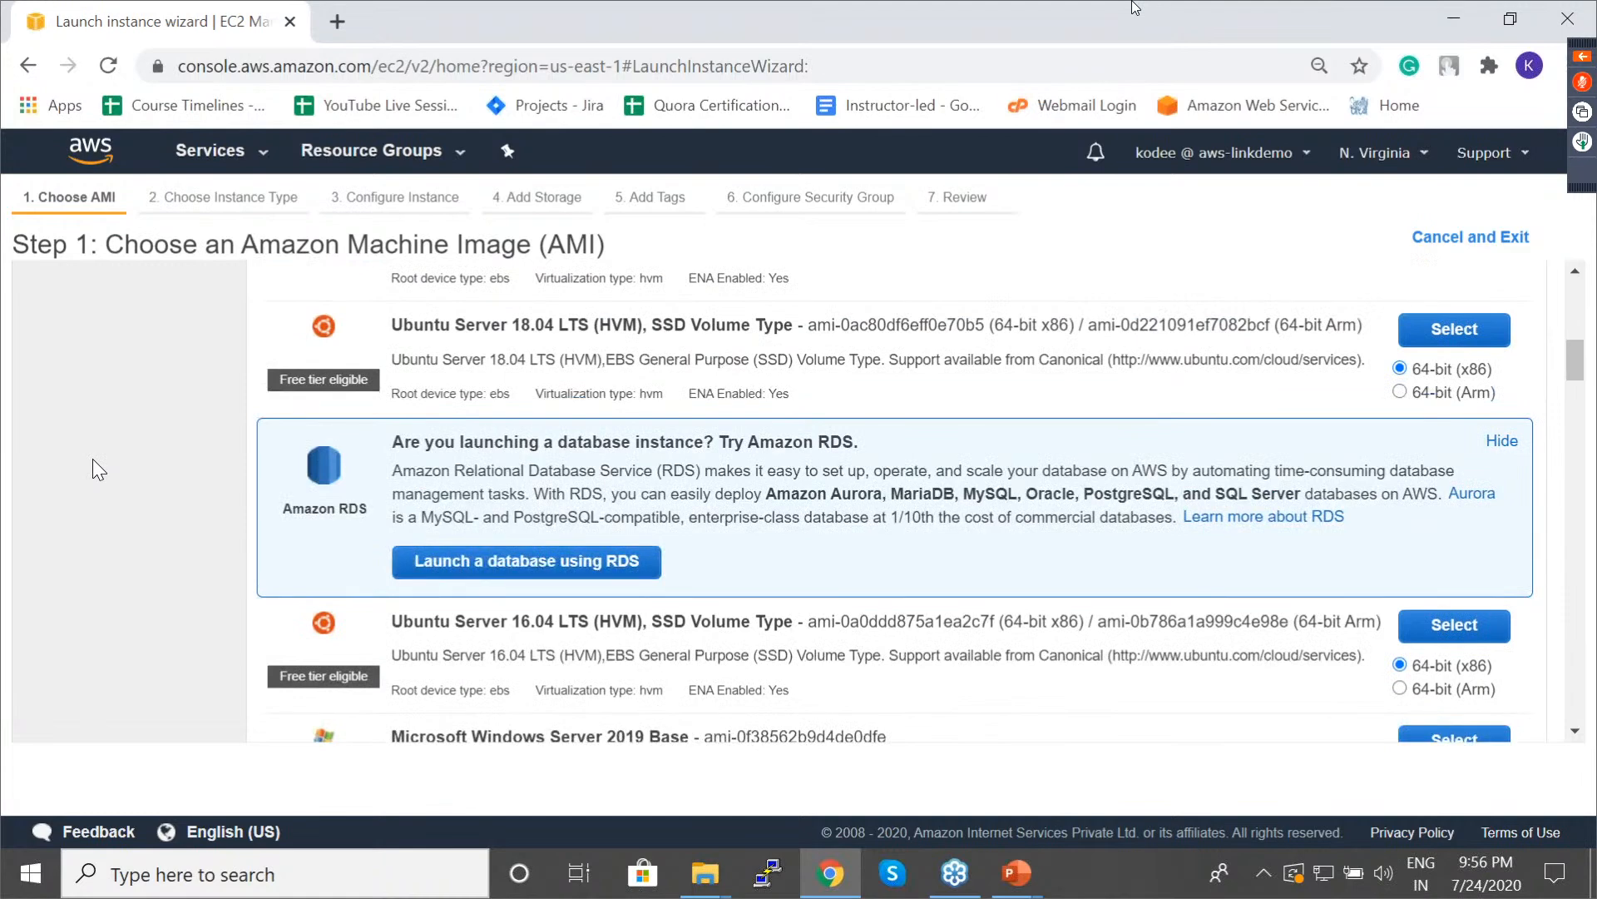
{"action": "left_click", "coordinate": [1456, 351]}
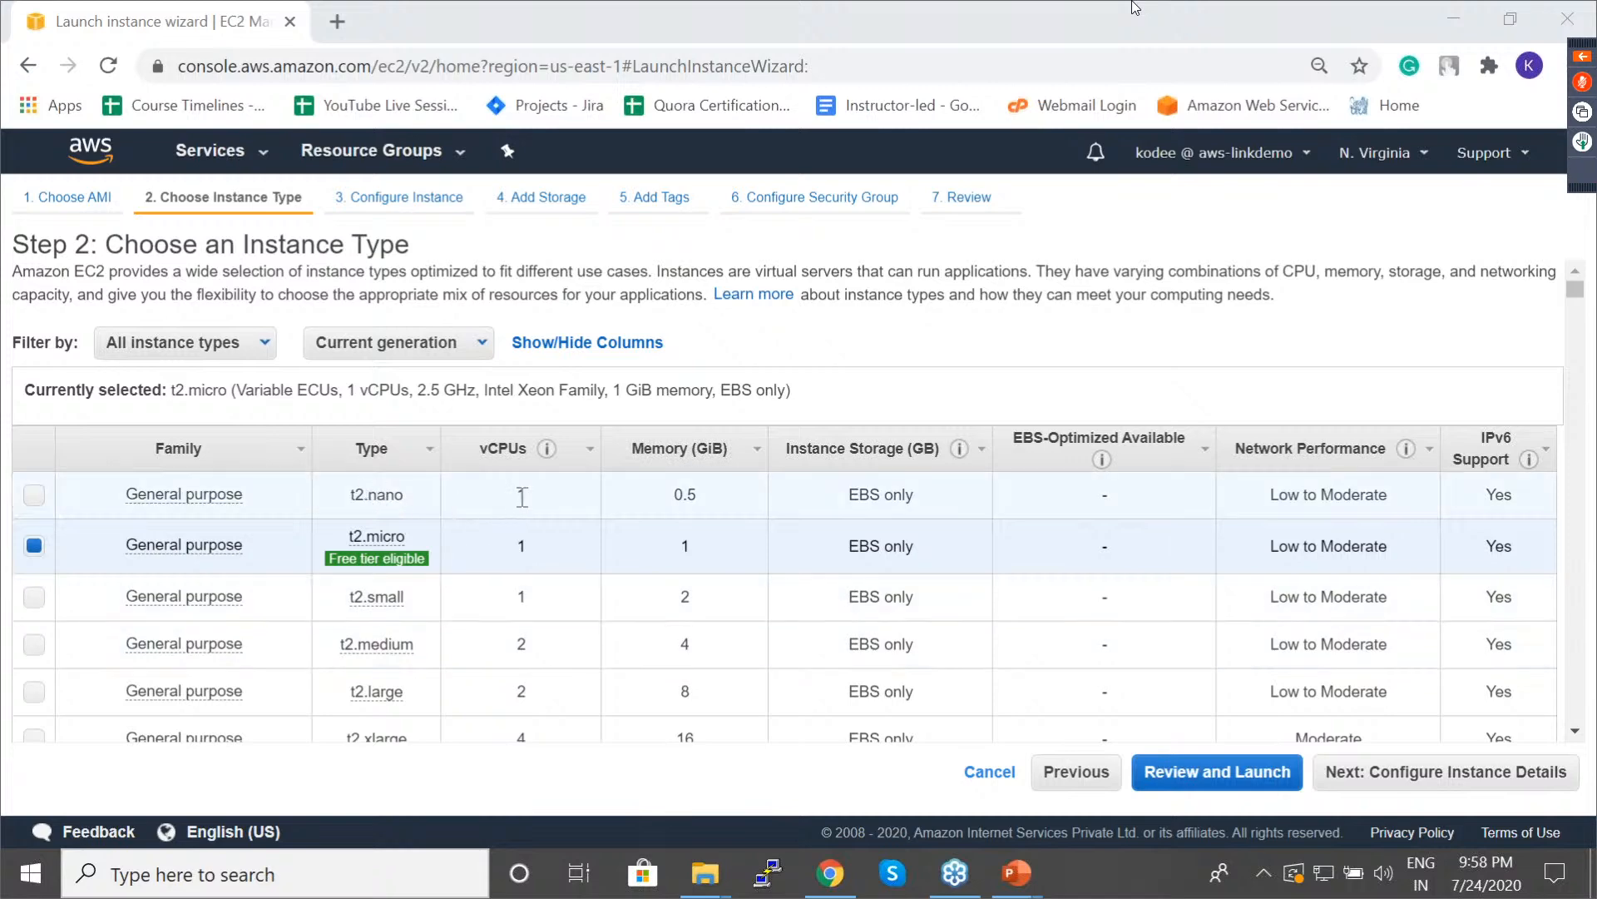
Compare the vCPUs and memory of t2.nano and t2.micro, reselect t2.micro and read its free tier note.
{"action": "double_click", "coordinate": [684, 498]}
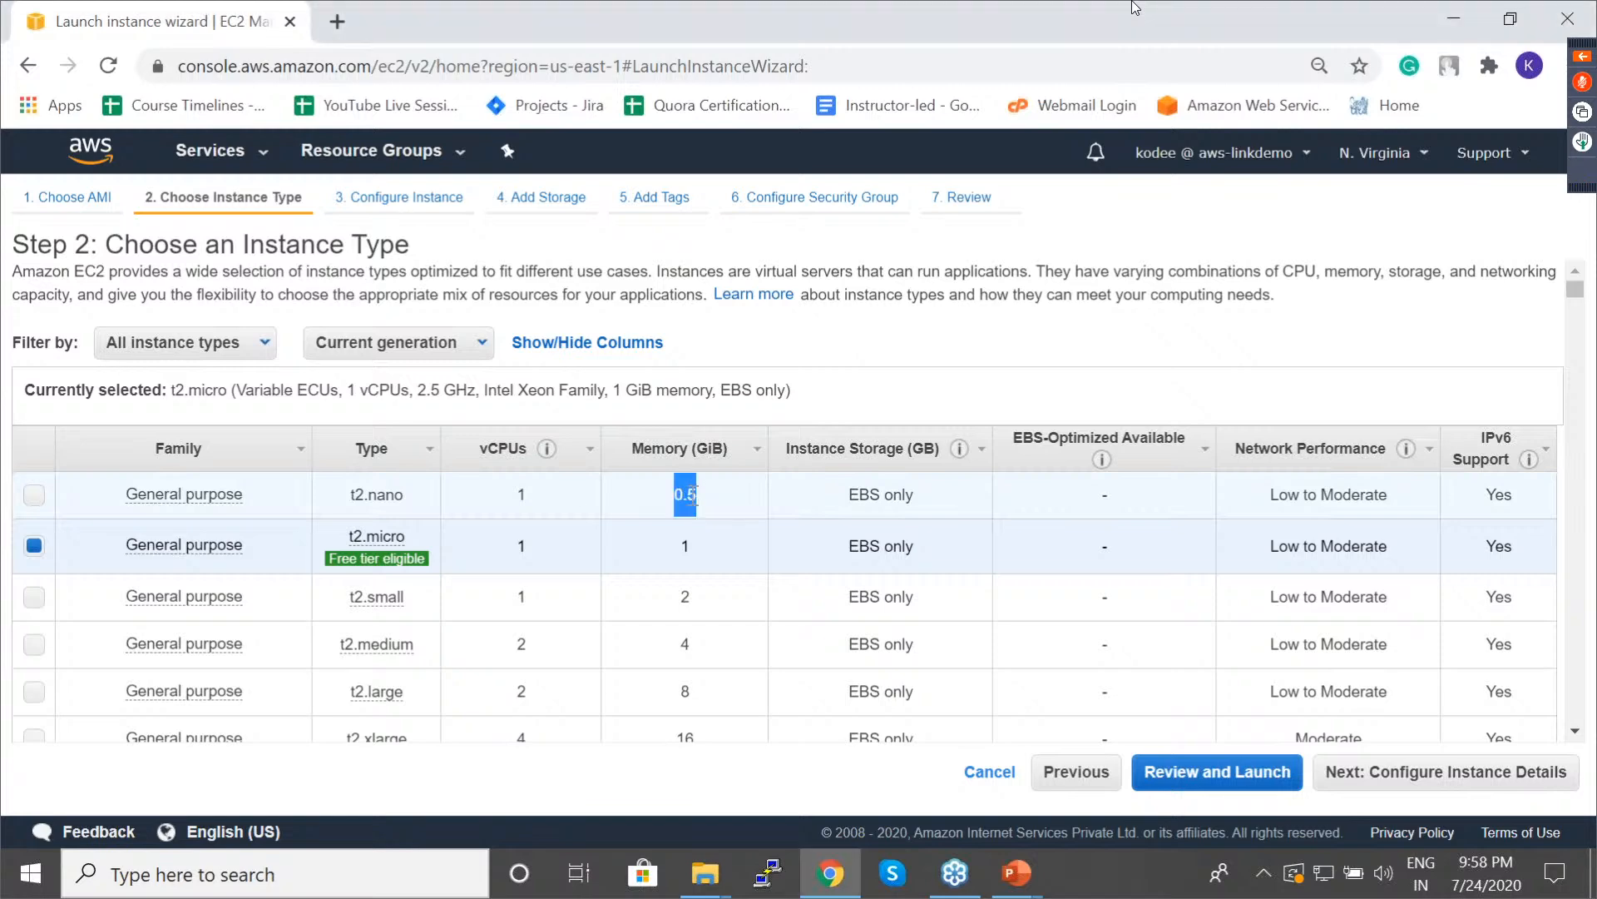
{"action": "left_click", "coordinate": [548, 494]}
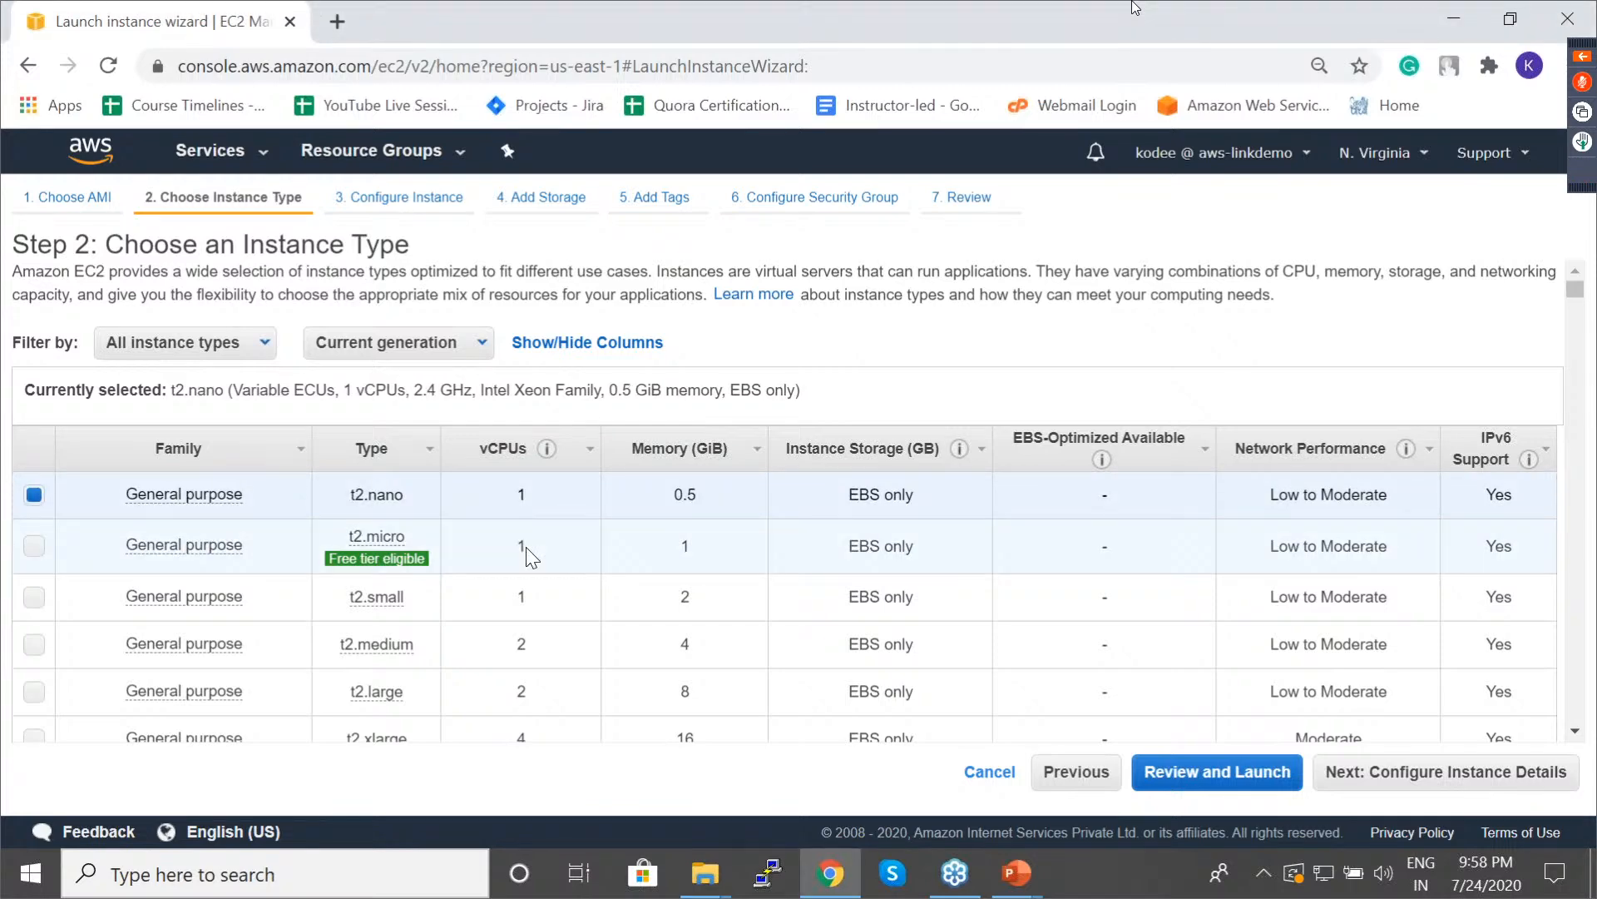
{"action": "left_click", "coordinate": [42, 549]}
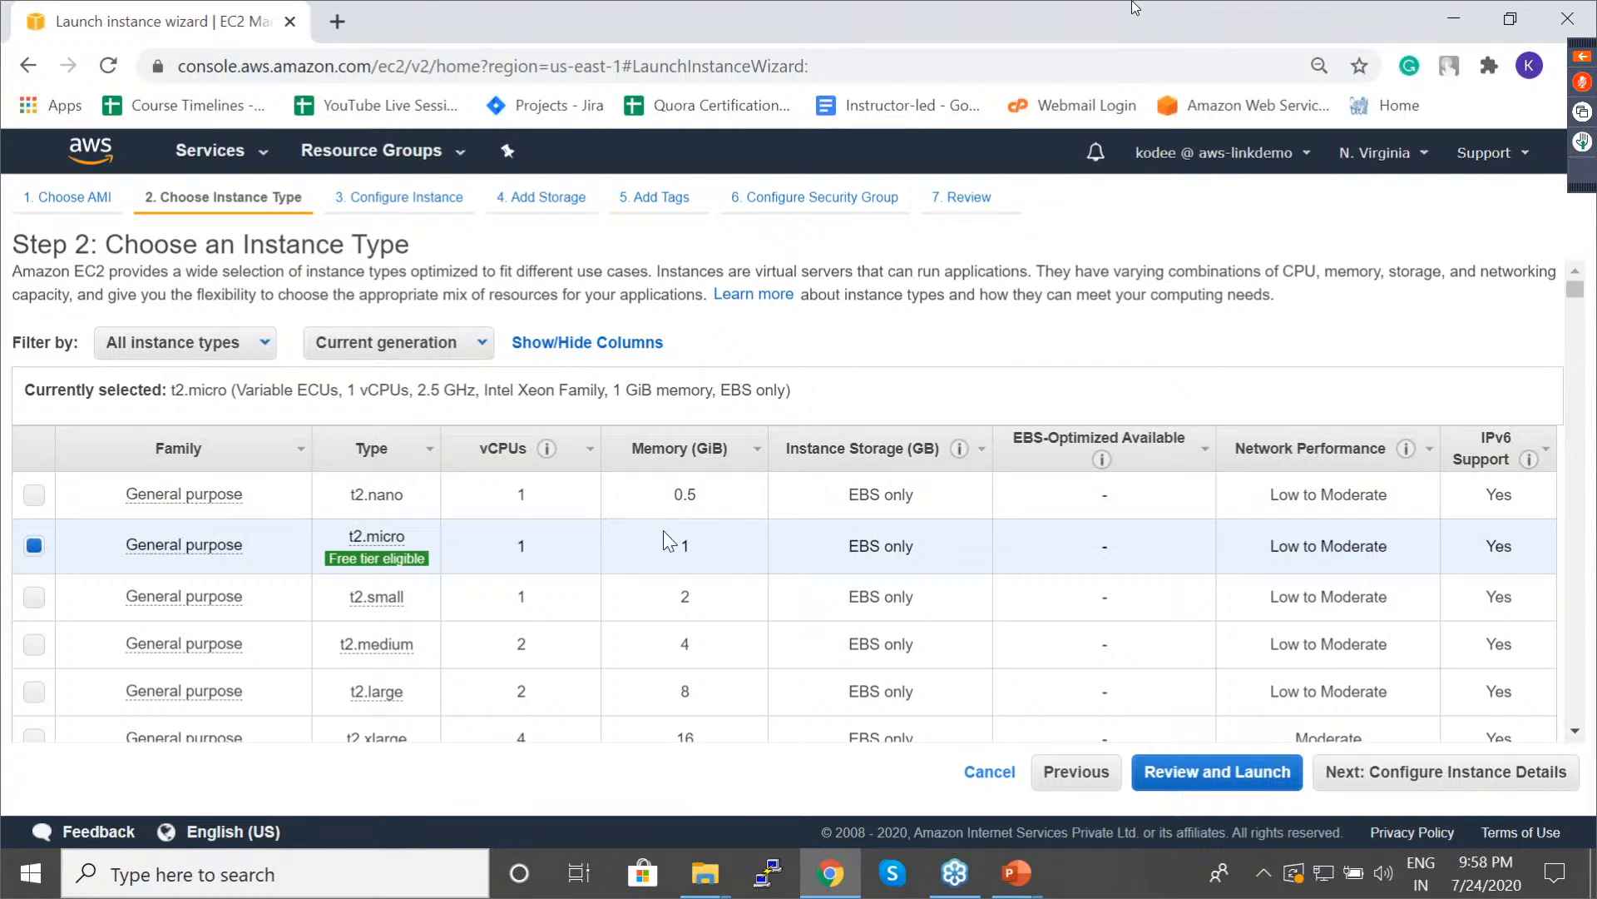
{"action": "mouse_move", "coordinate": [548, 447]}
{"action": "mouse_move", "coordinate": [369, 539]}
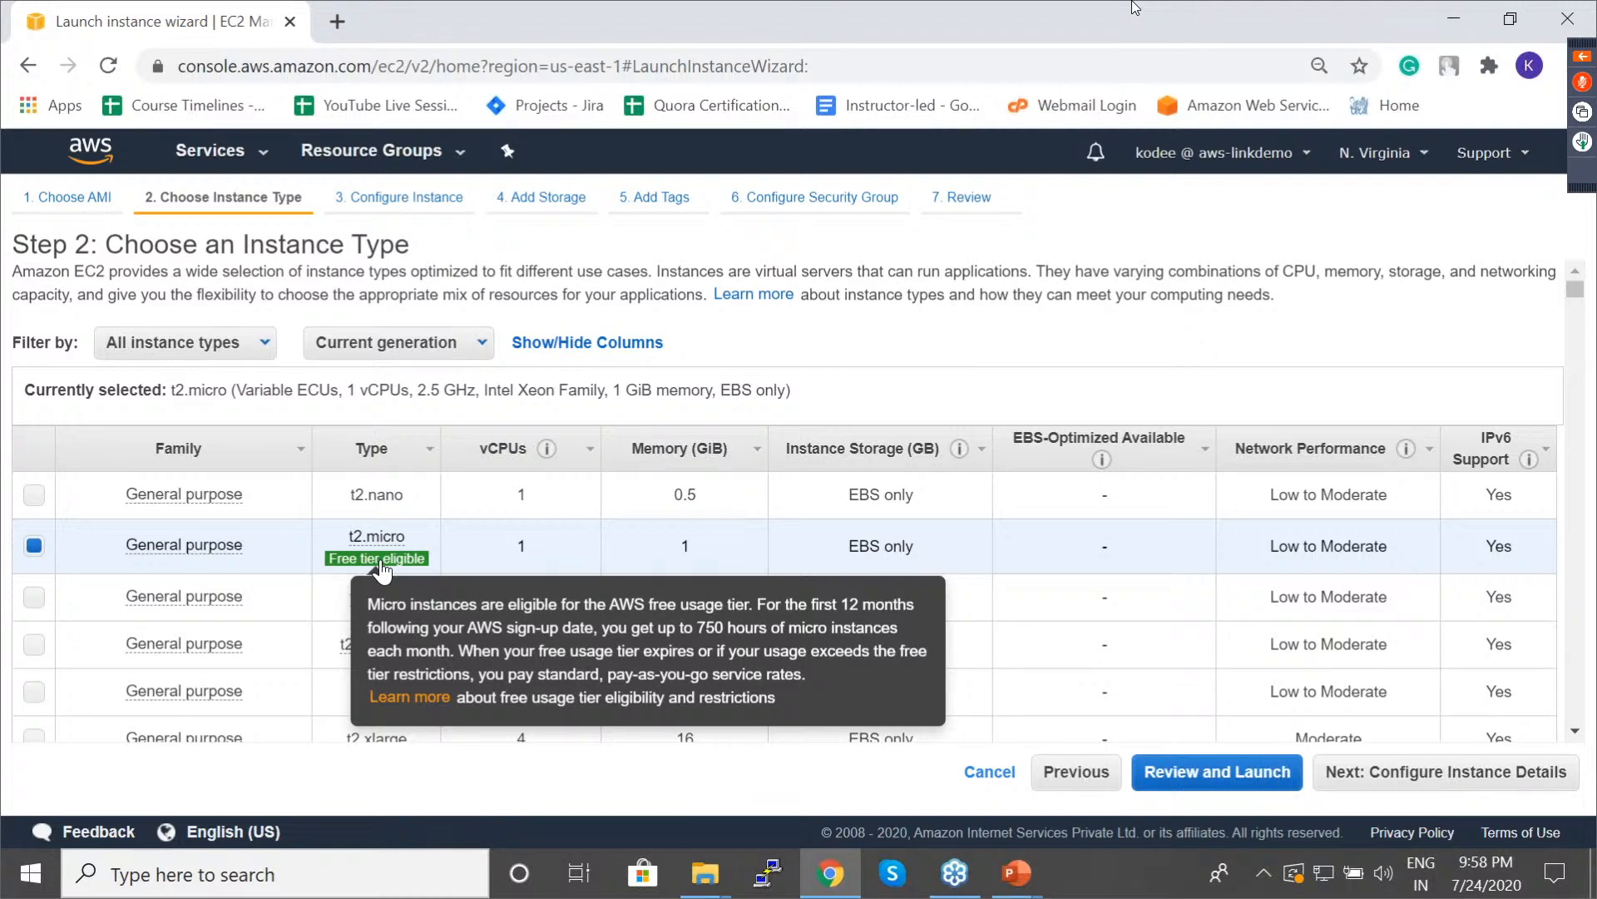
Look through the instance types from general purpose to compute optimized, FPGA, GPU and memory optimized, comparing vCPUs and memory.
{"action": "scroll", "coordinate": [381, 562], "scroll_direction": "down", "scroll_amount": 1}
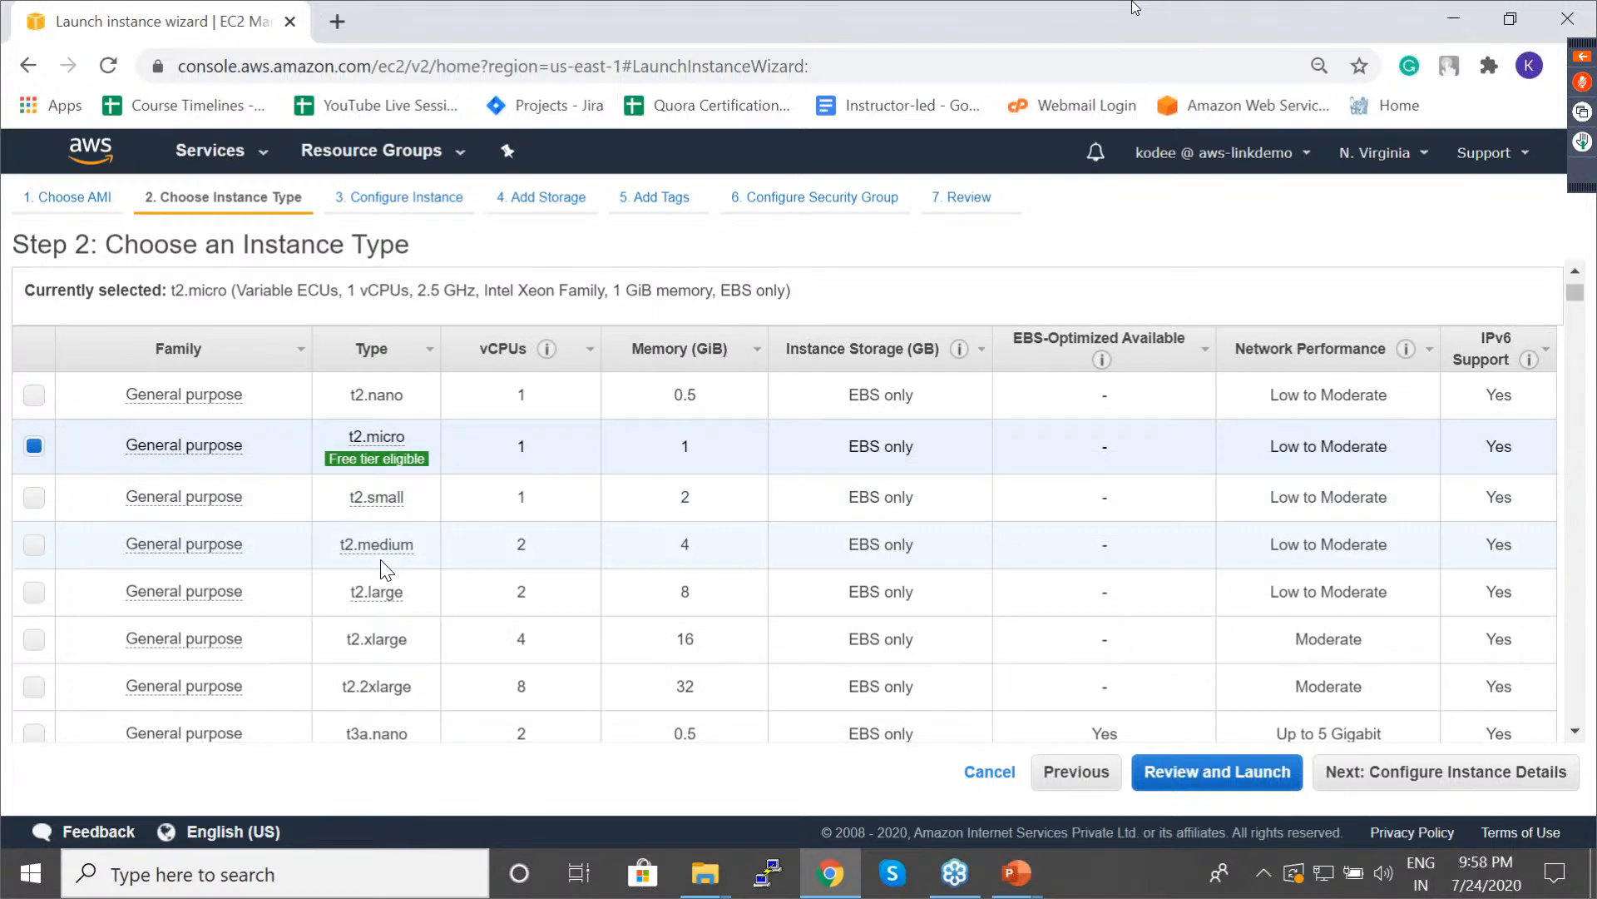
{"action": "scroll", "coordinate": [383, 562], "scroll_direction": "down", "scroll_amount": 6}
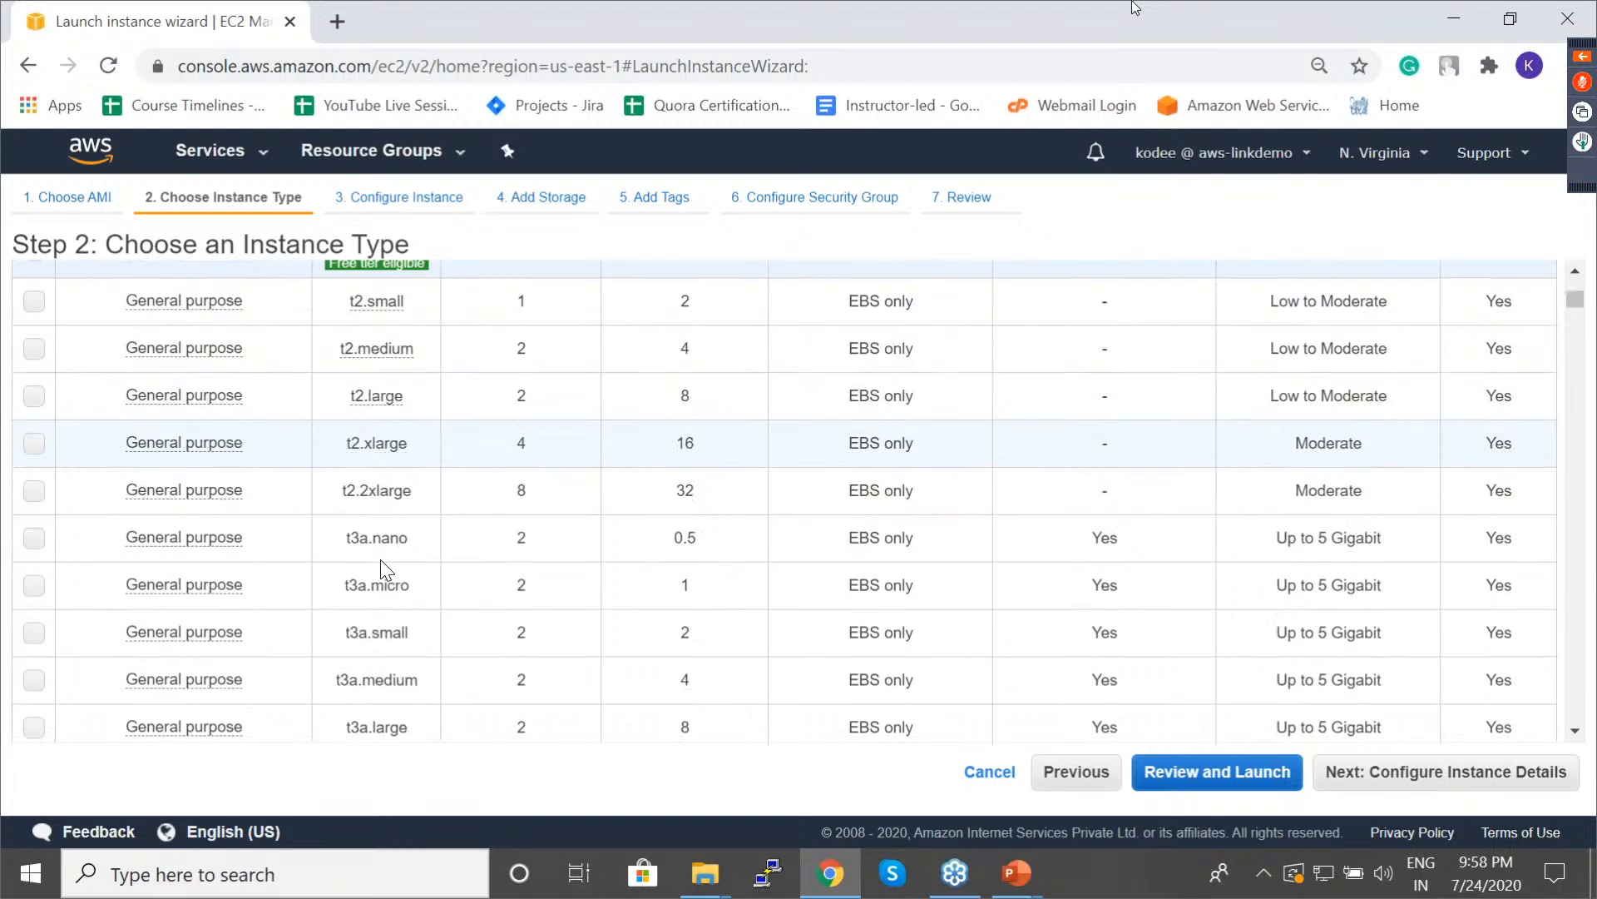
{"action": "scroll", "coordinate": [382, 560], "scroll_direction": "down", "scroll_amount": 8}
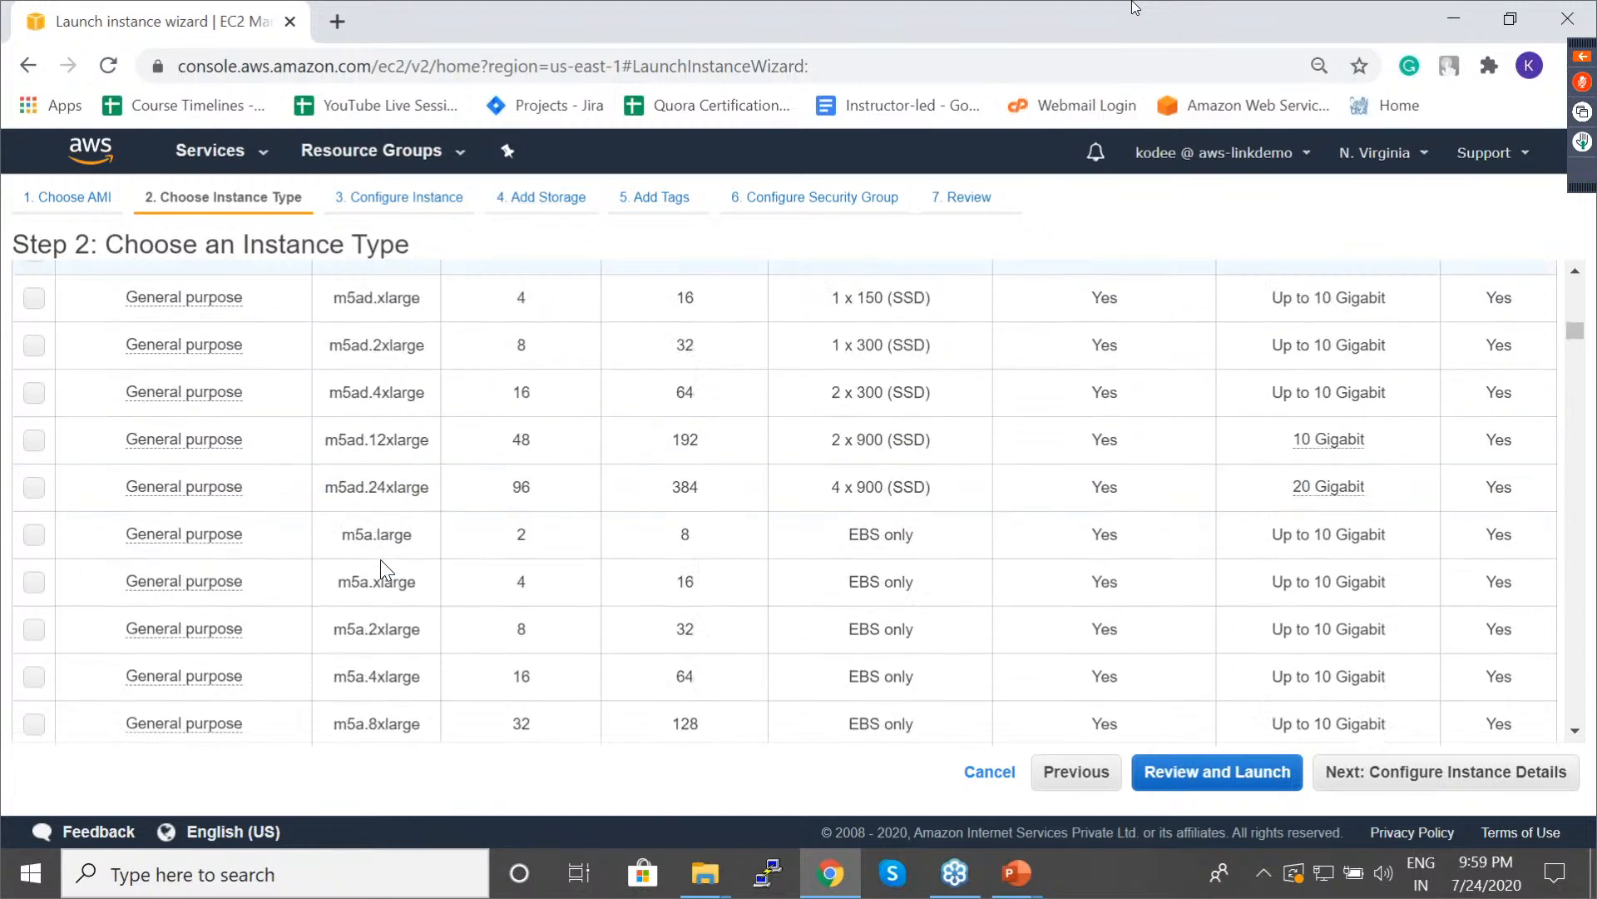
{"action": "scroll", "coordinate": [381, 559], "scroll_direction": "down", "scroll_amount": 10}
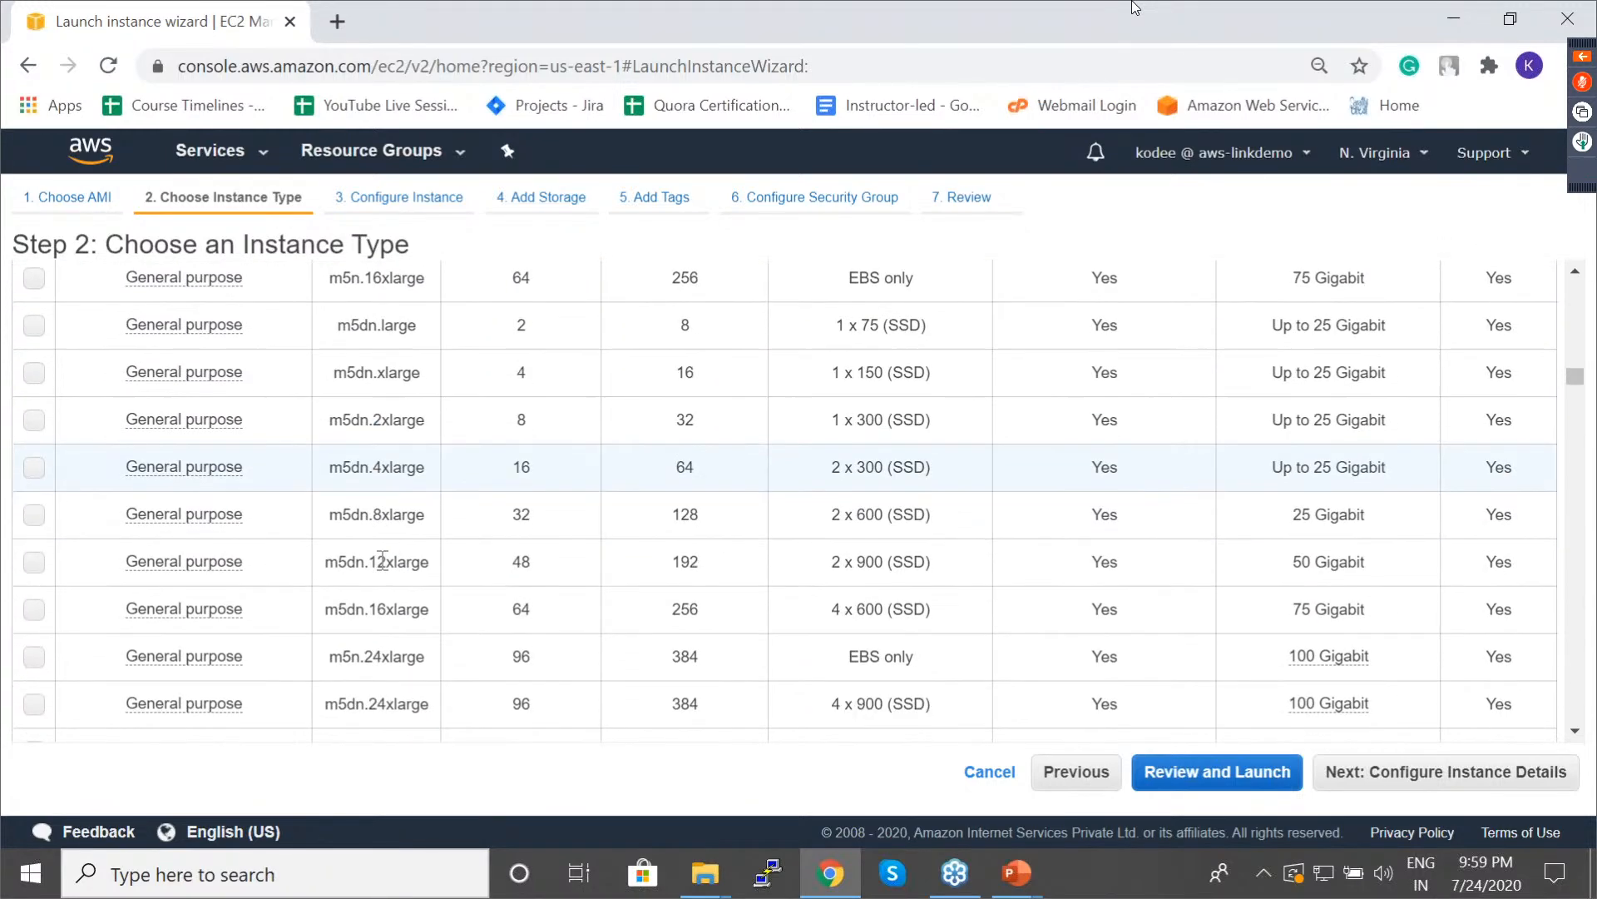
{"action": "scroll", "coordinate": [382, 560], "scroll_direction": "down", "scroll_amount": 10}
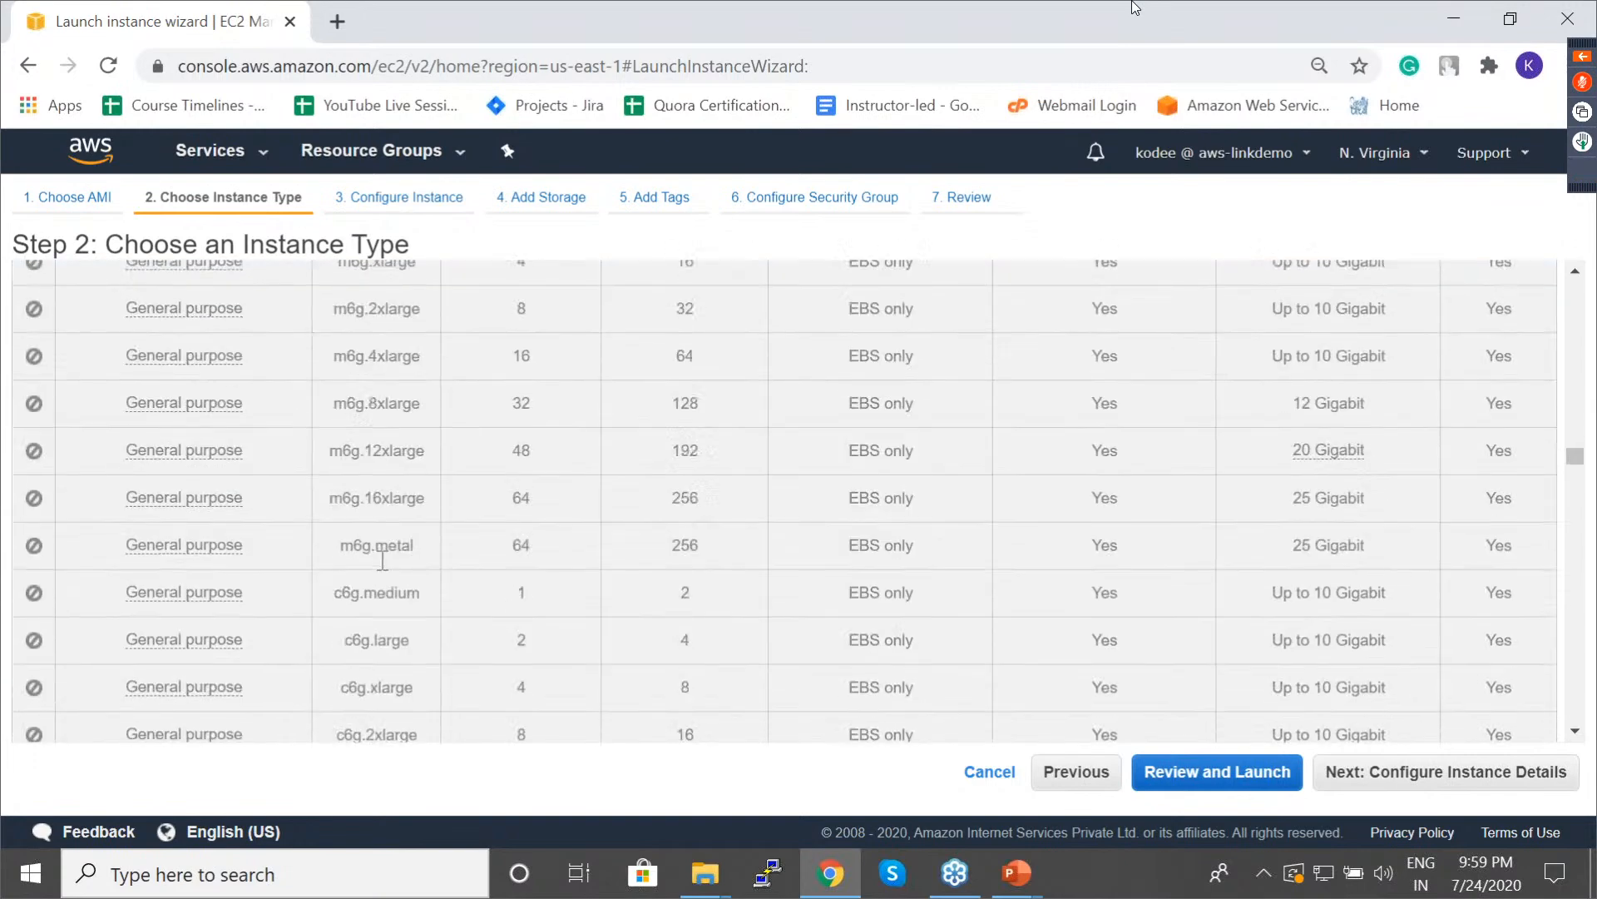
{"action": "scroll", "coordinate": [382, 558], "scroll_direction": "down", "scroll_amount": 10}
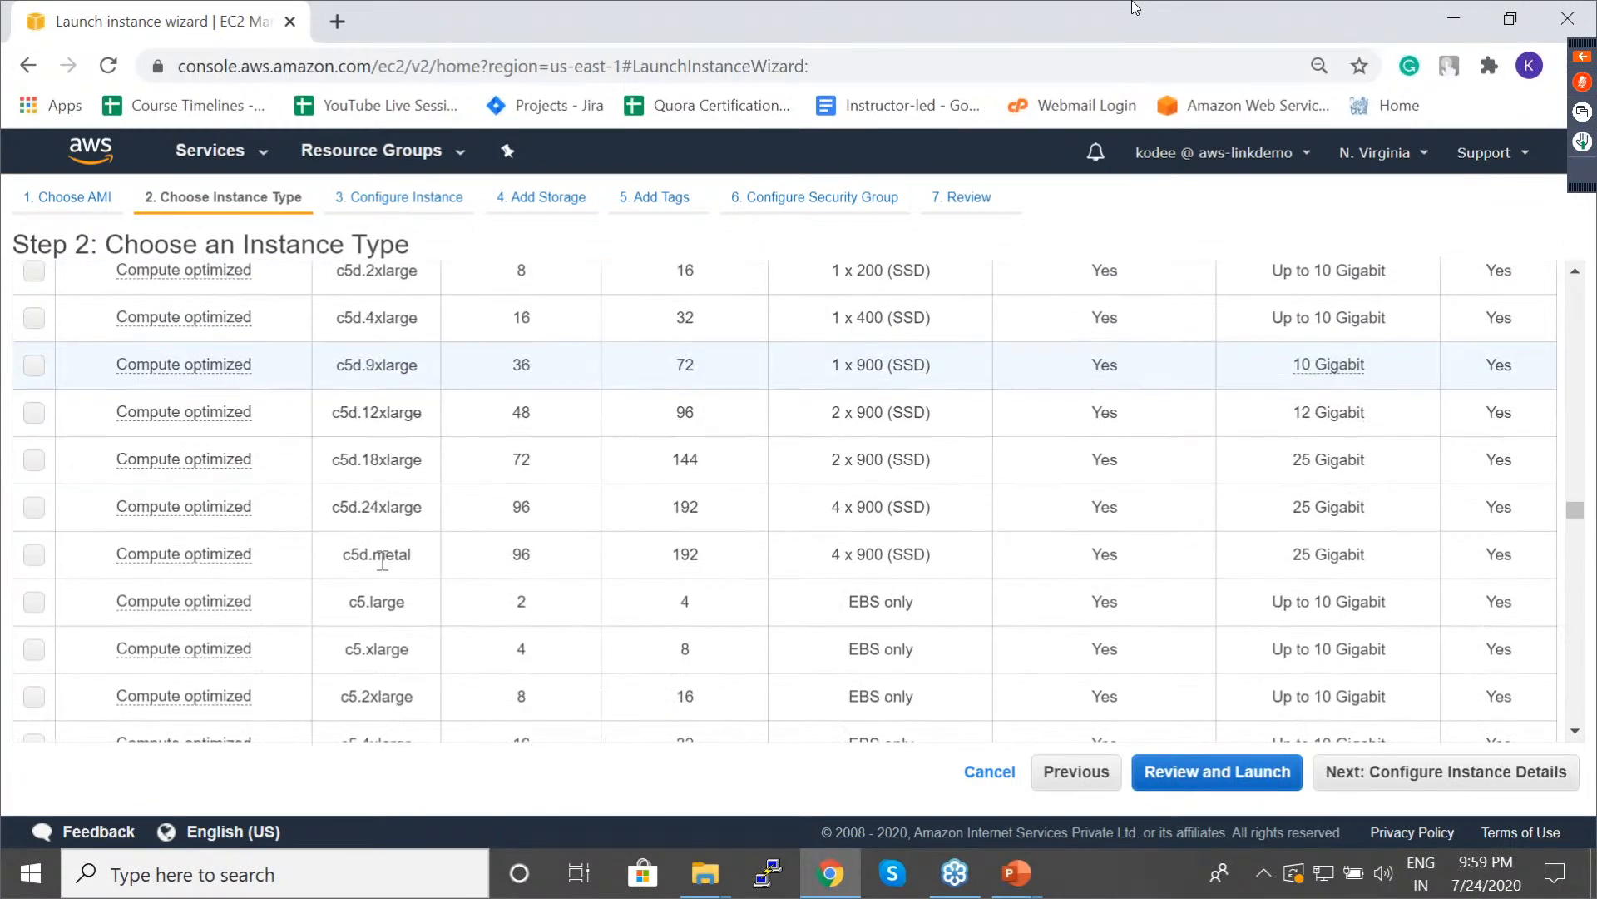
{"action": "double_click", "coordinate": [678, 460]}
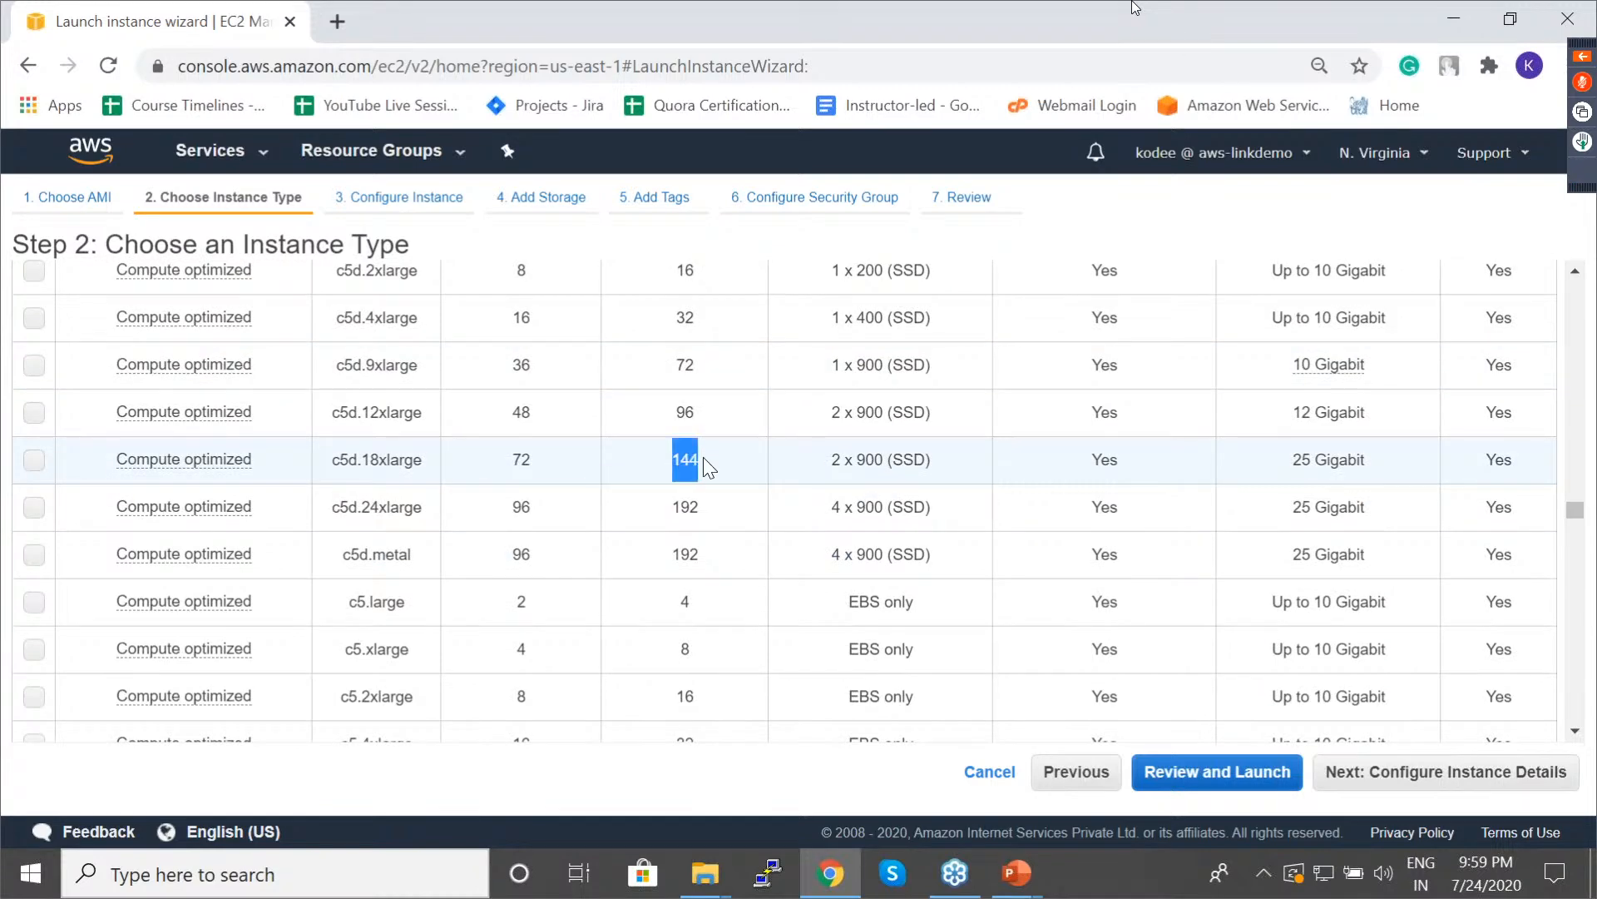
{"action": "left_click", "coordinate": [702, 457]}
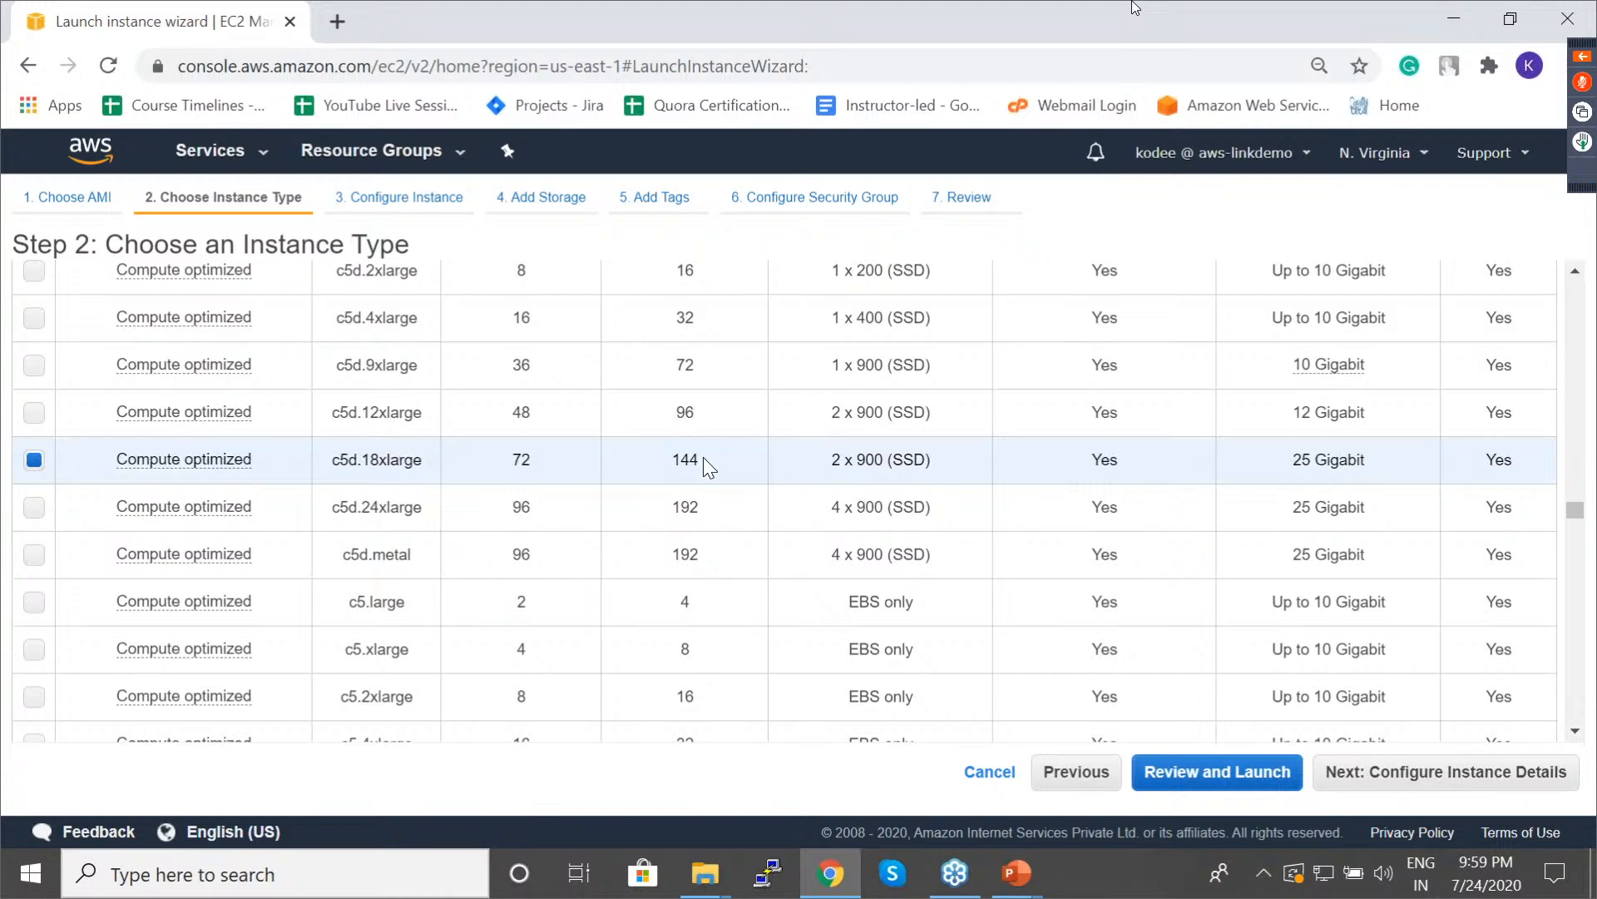
{"action": "scroll", "coordinate": [702, 457], "scroll_direction": "down", "scroll_amount": 5}
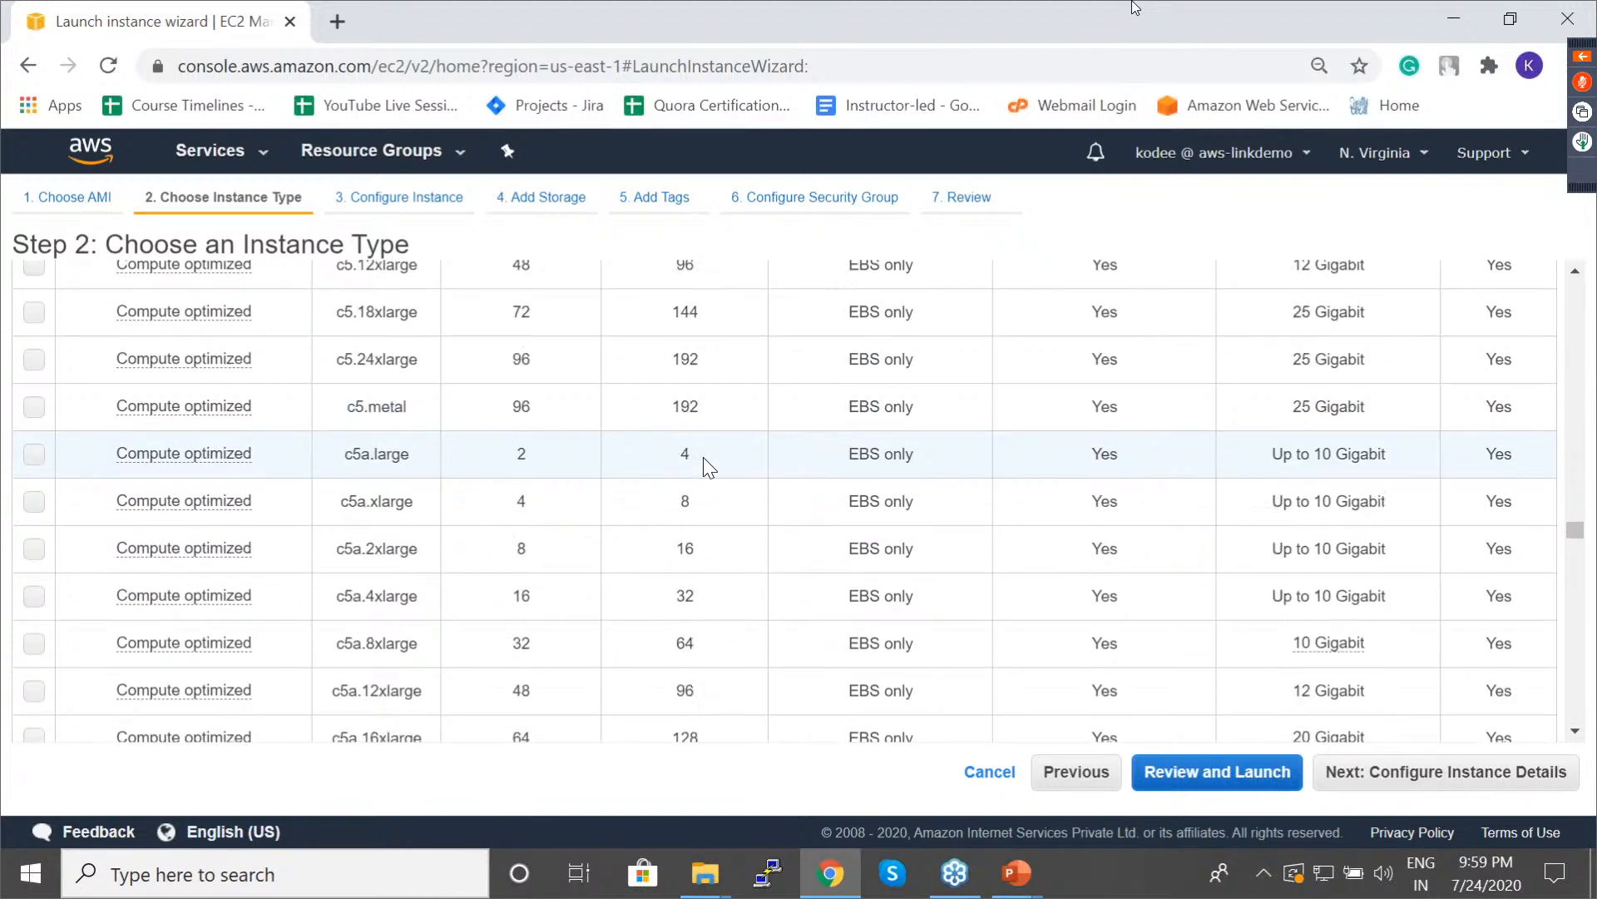
{"action": "scroll", "coordinate": [704, 457], "scroll_direction": "down", "scroll_amount": 5}
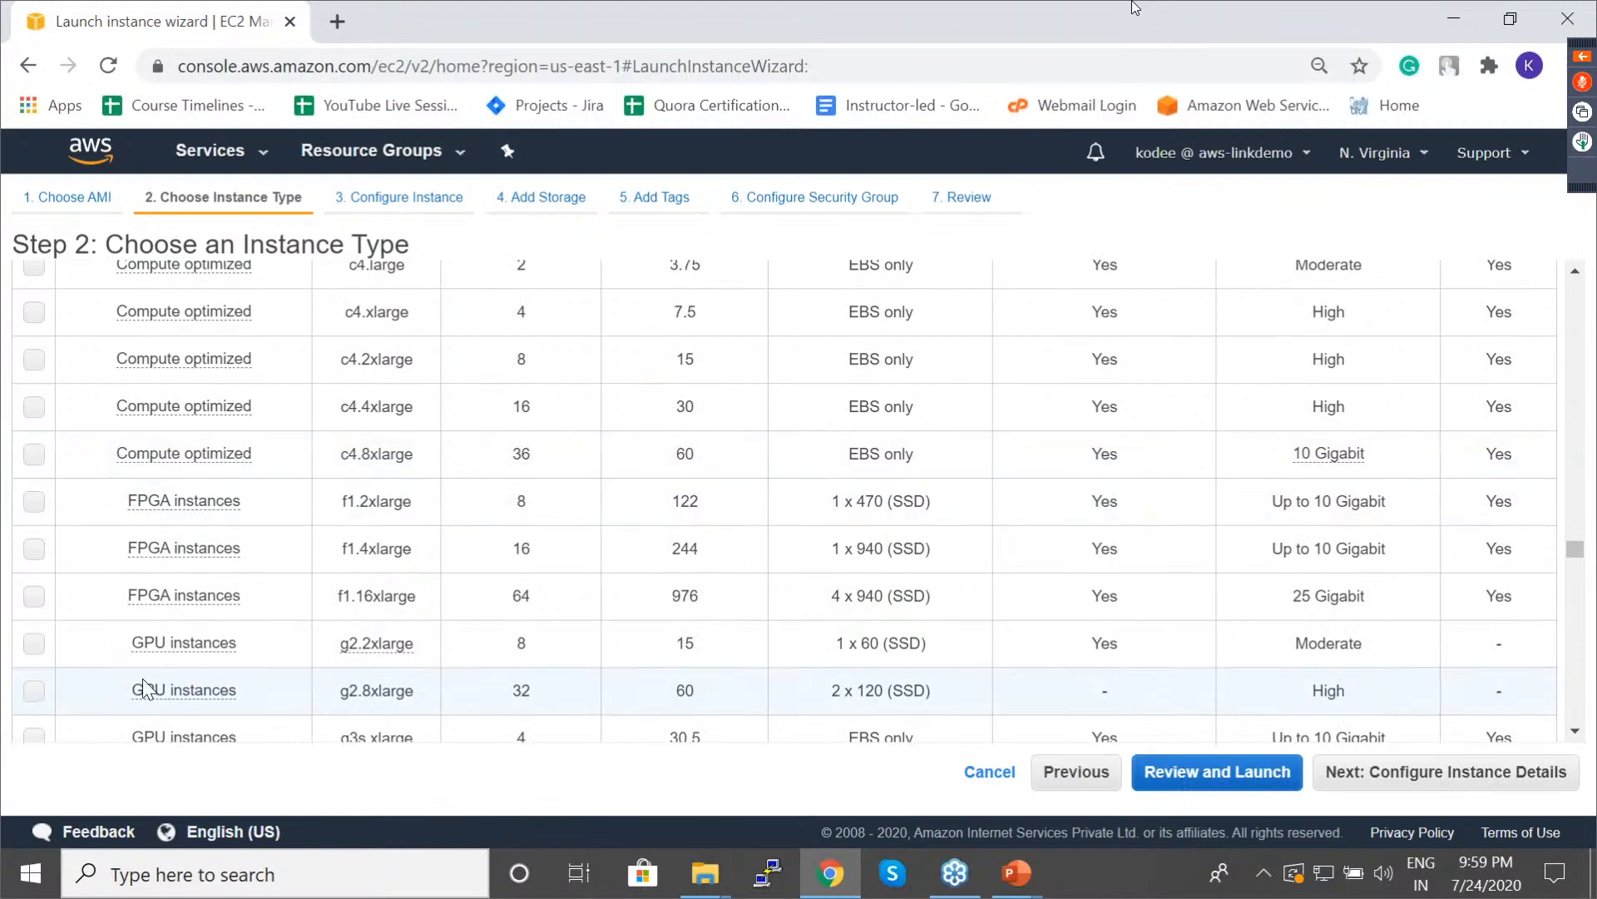
{"action": "scroll", "coordinate": [266, 661], "scroll_direction": "down", "scroll_amount": 3}
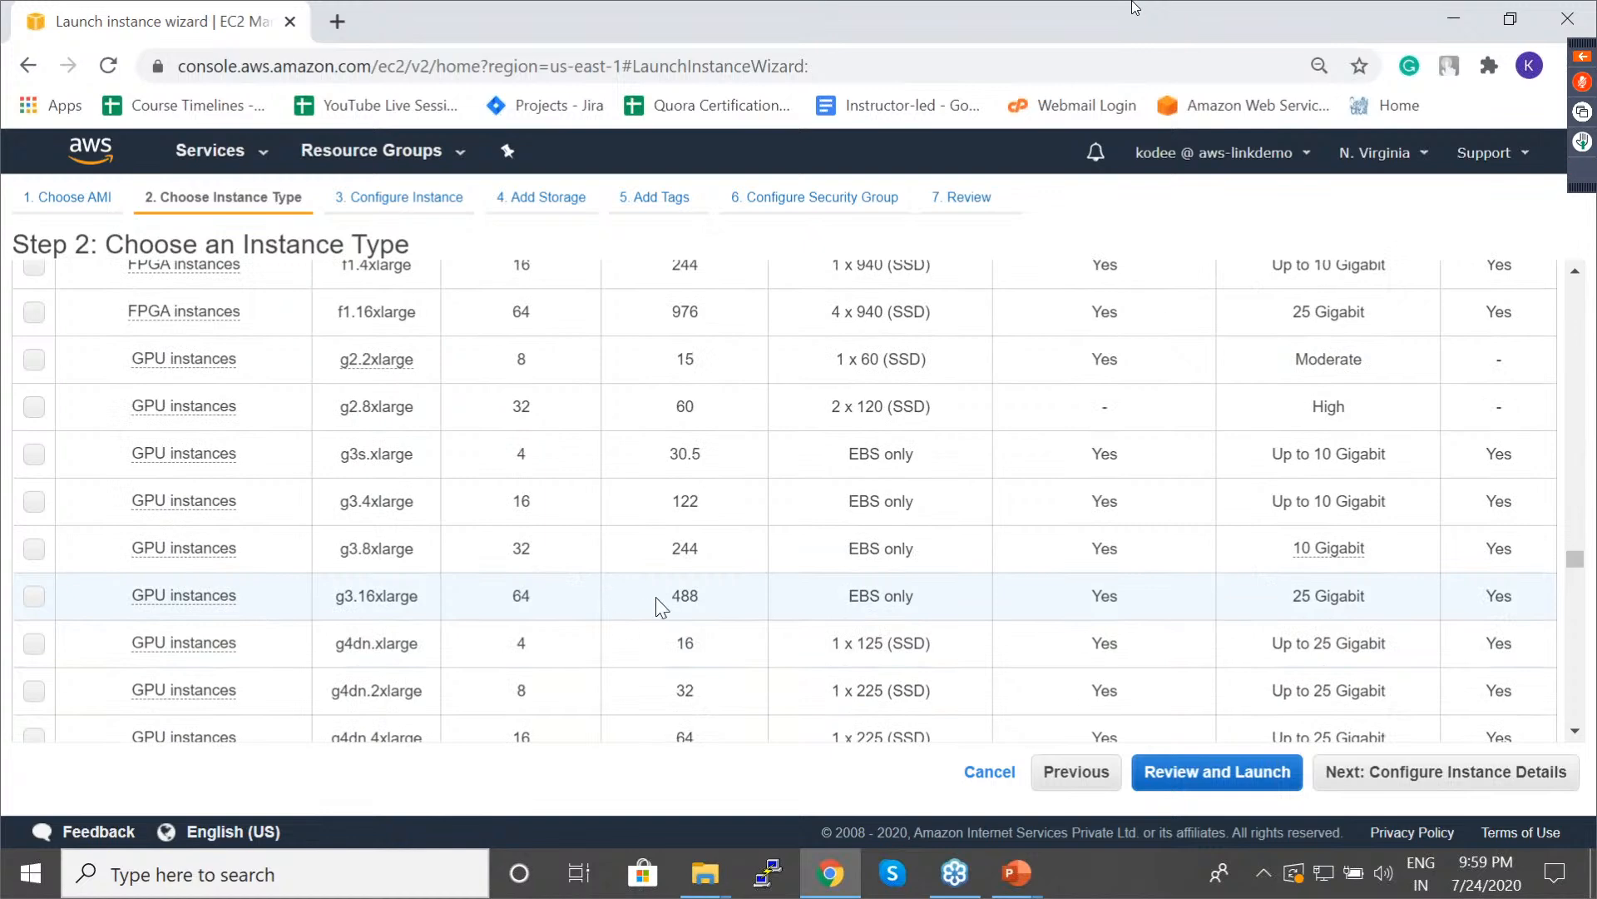
{"action": "scroll", "coordinate": [662, 605], "scroll_direction": "down", "scroll_amount": 15}
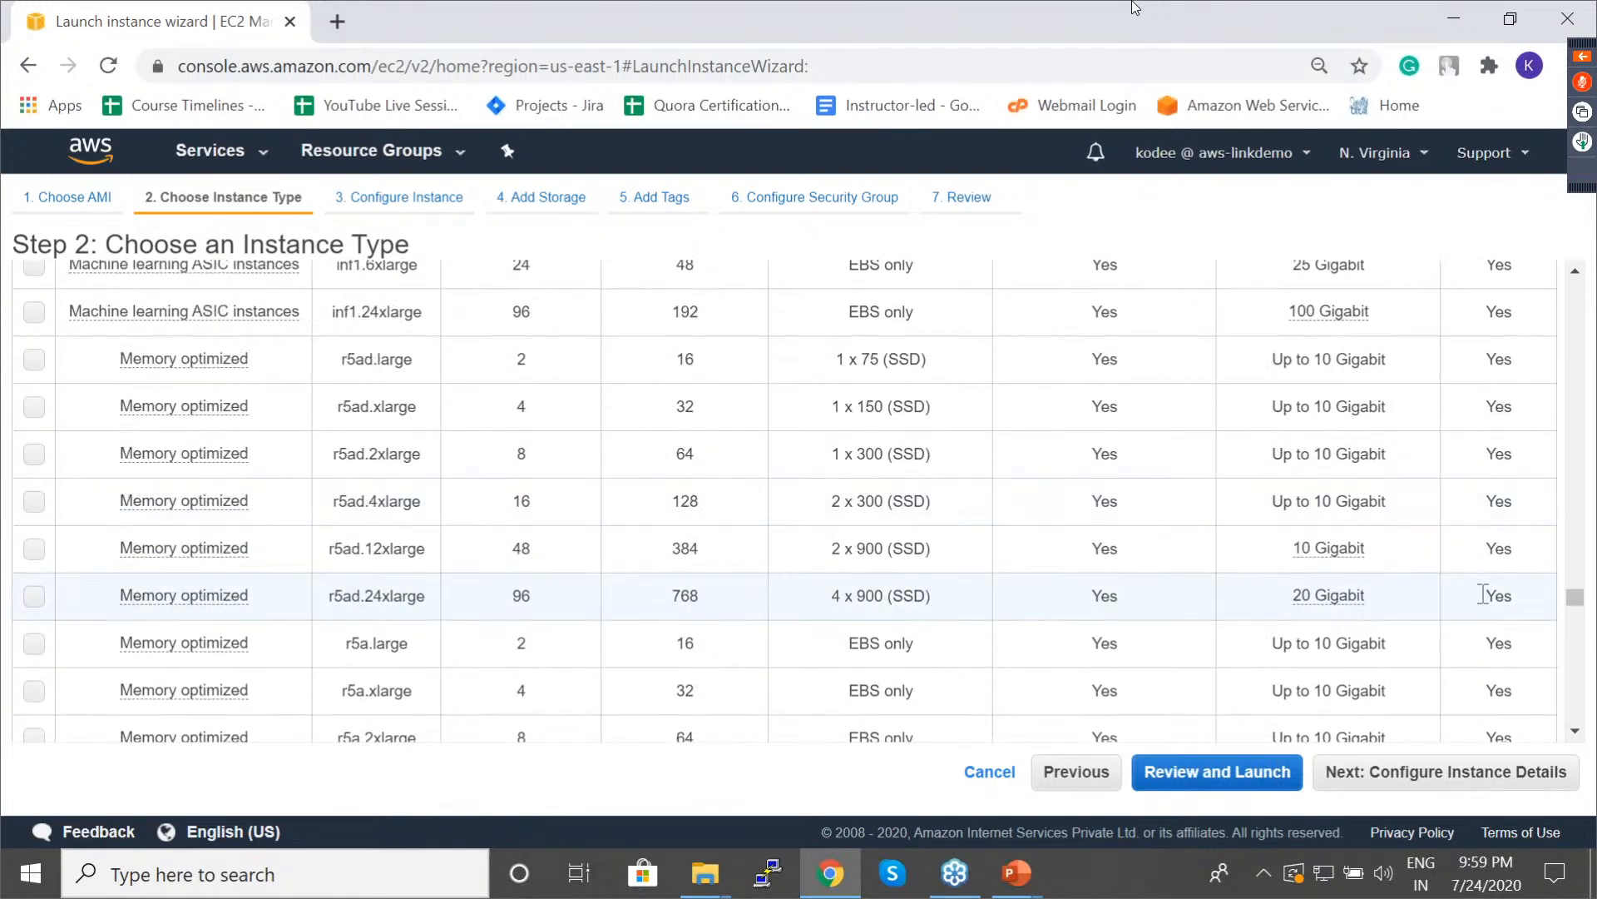
Select the free tier eligible t2.micro as the instance type.
{"action": "left_click_drag", "start_coordinate": [1578, 605], "coordinate": [1589, 275]}
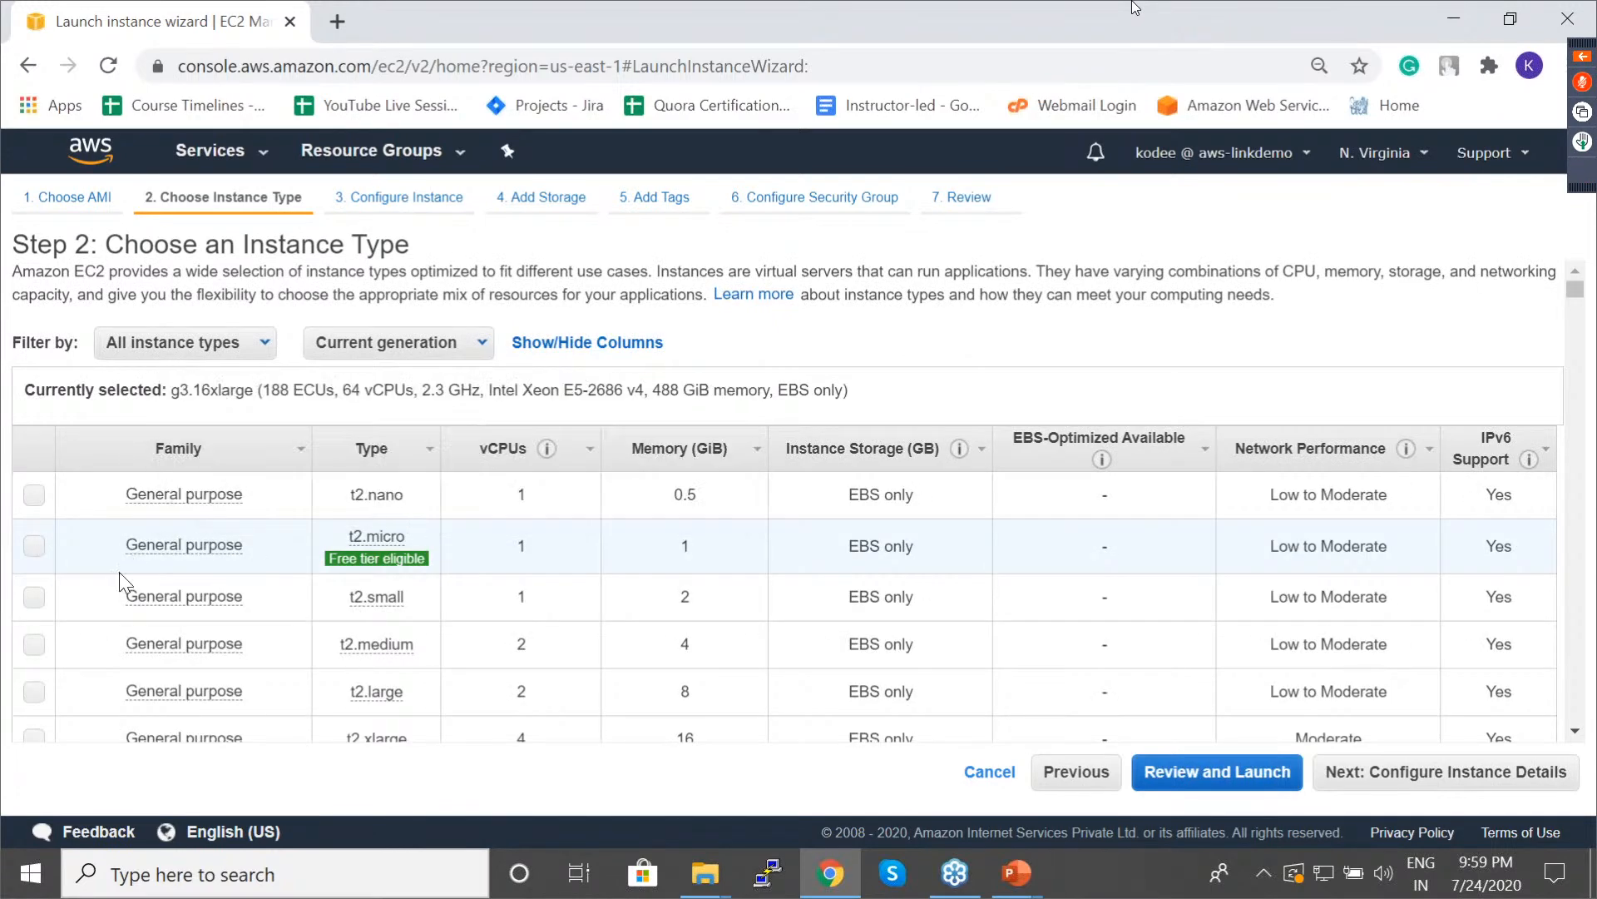
{"action": "left_click", "coordinate": [34, 546]}
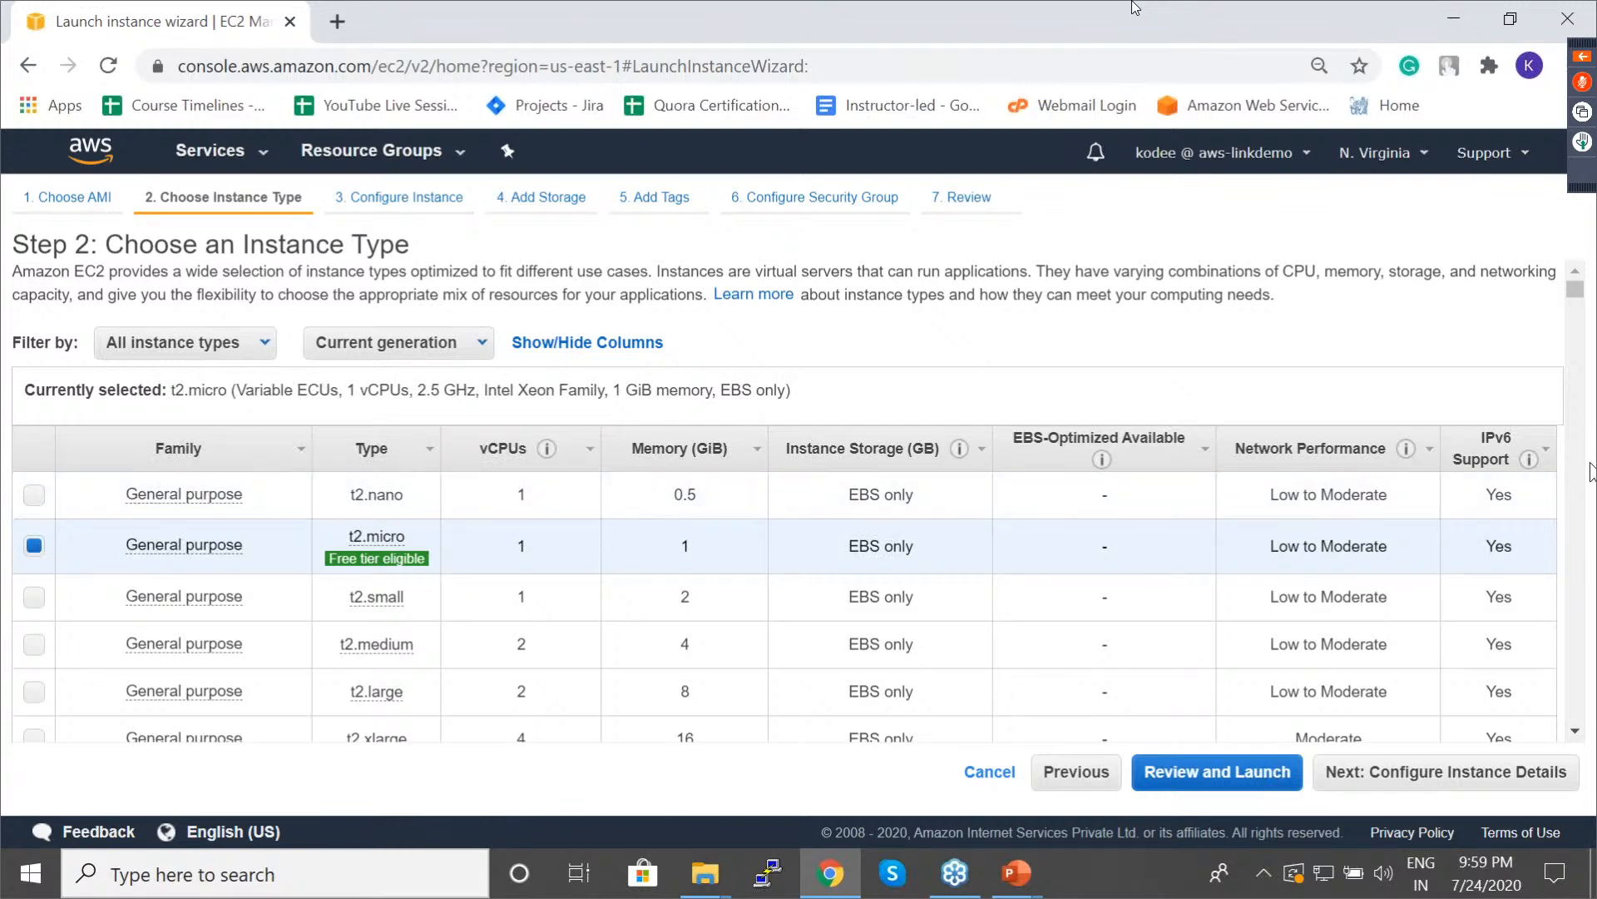
{"action": "left_click", "coordinate": [1155, 429]}
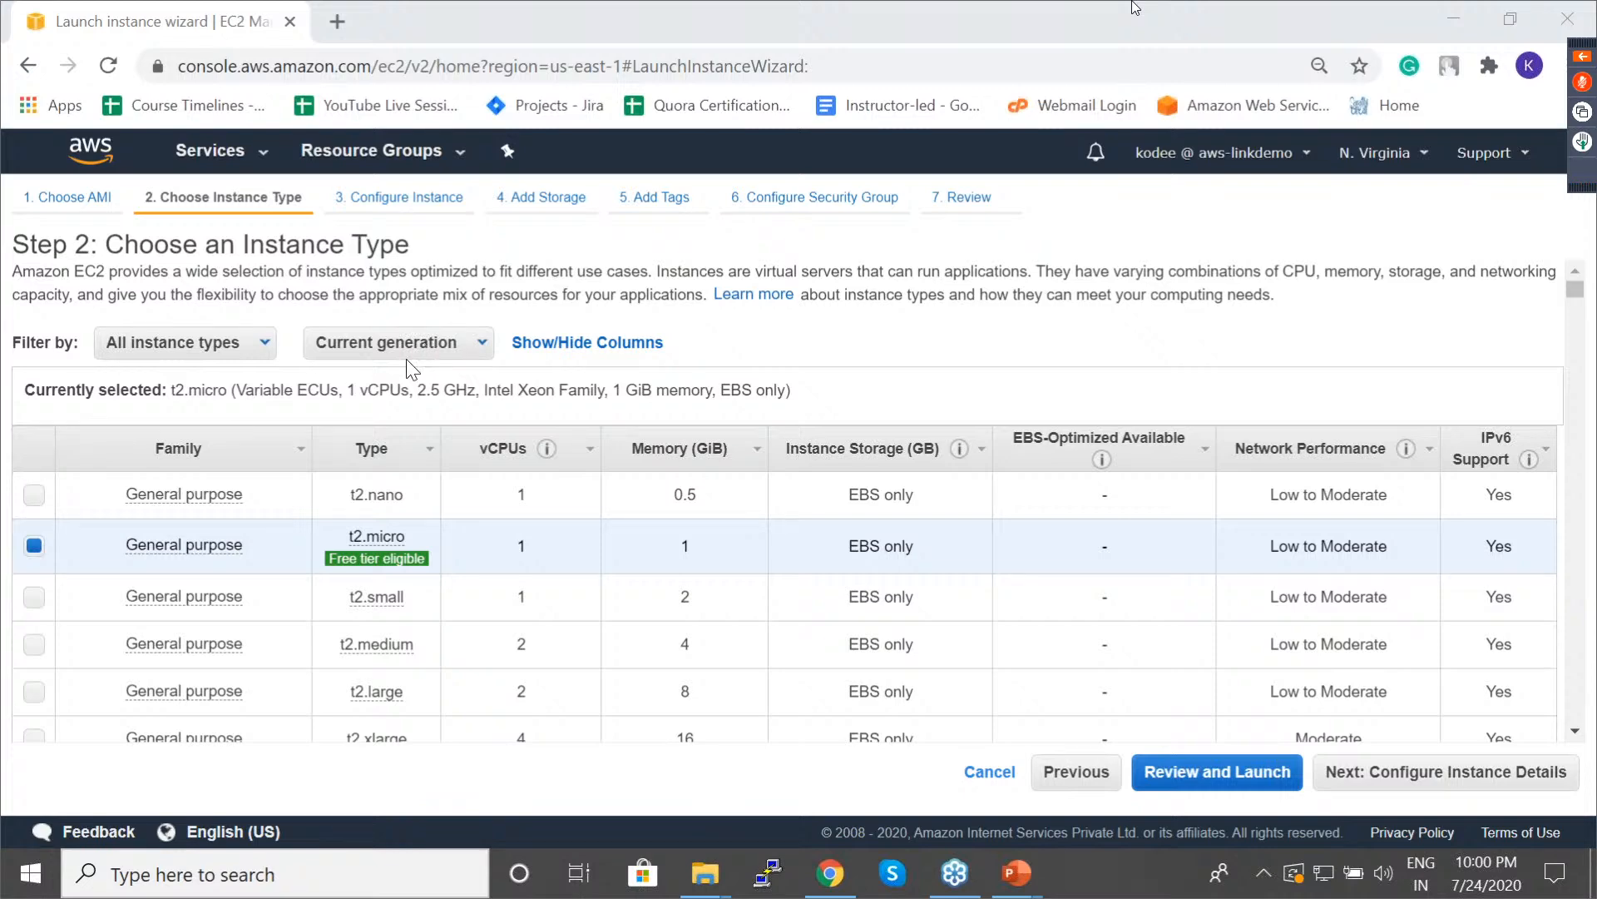
{"action": "left_click", "coordinate": [450, 363]}
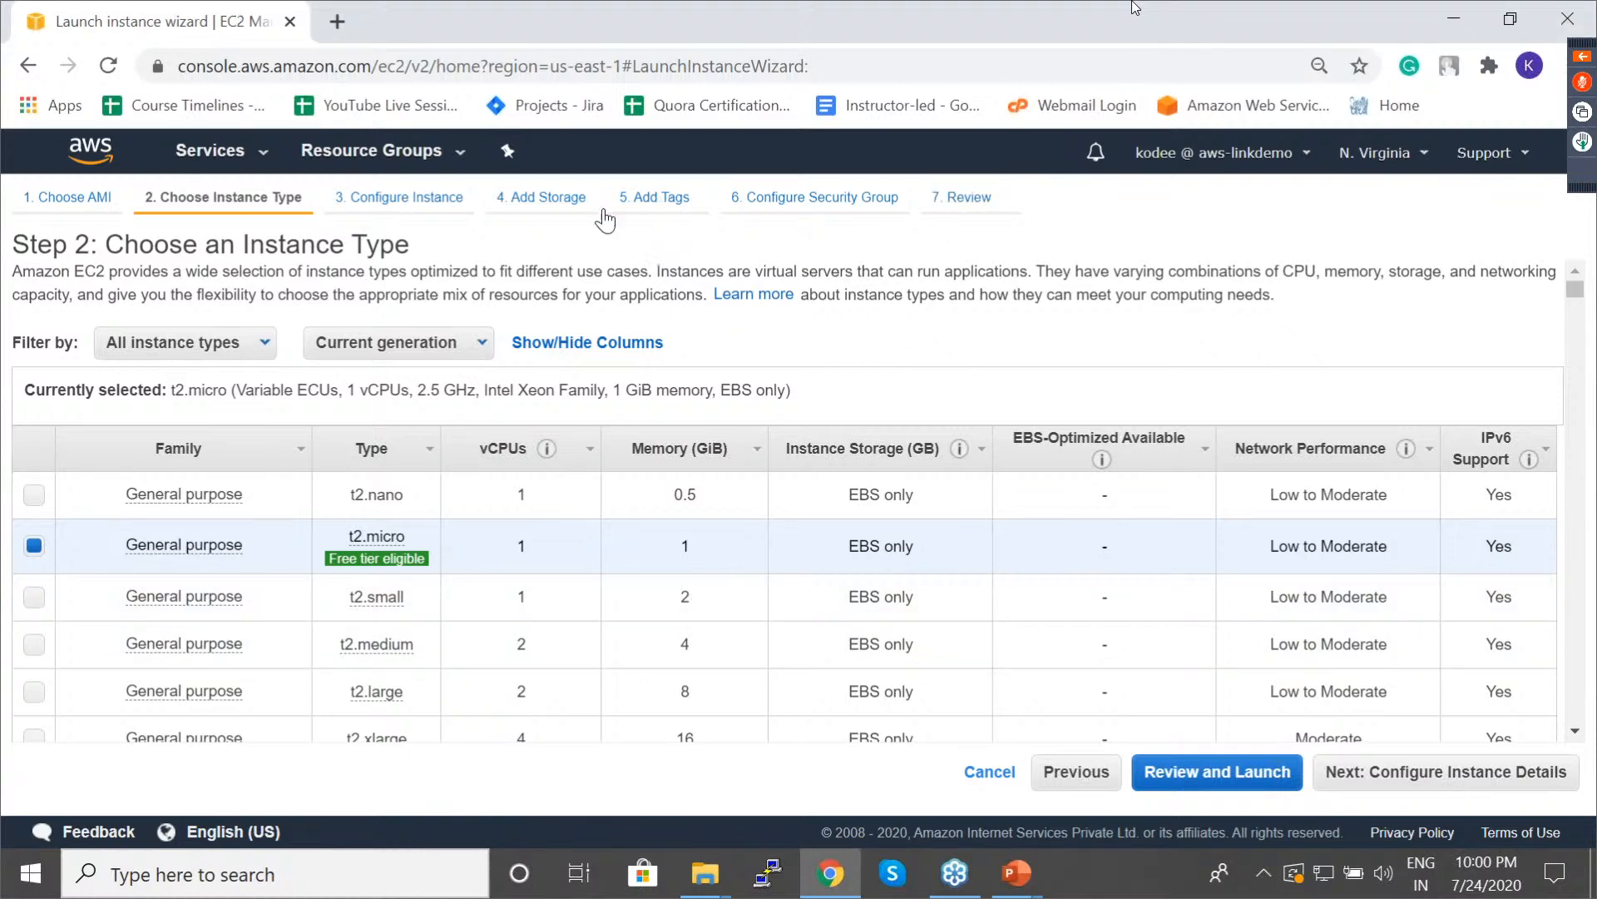
{"action": "left_click", "coordinate": [858, 201]}
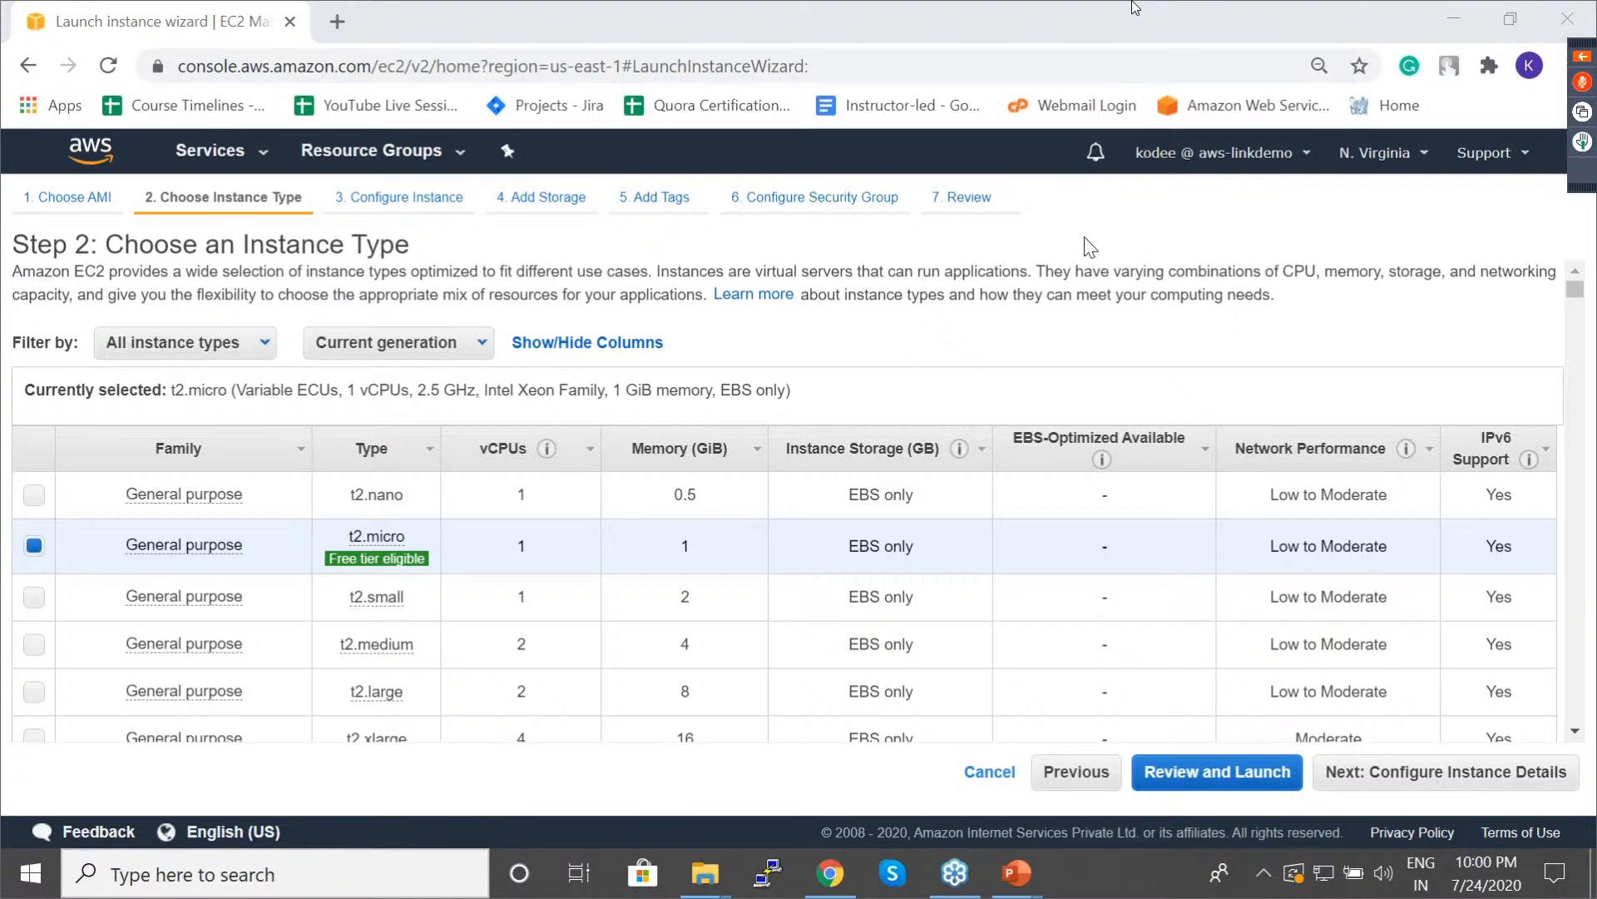
{"action": "left_click", "coordinate": [1078, 333]}
Check which of the t2, t3a and t3 instance types are available as EBS-optimized.
{"action": "scroll", "coordinate": [1084, 342], "scroll_direction": "down", "scroll_amount": 1}
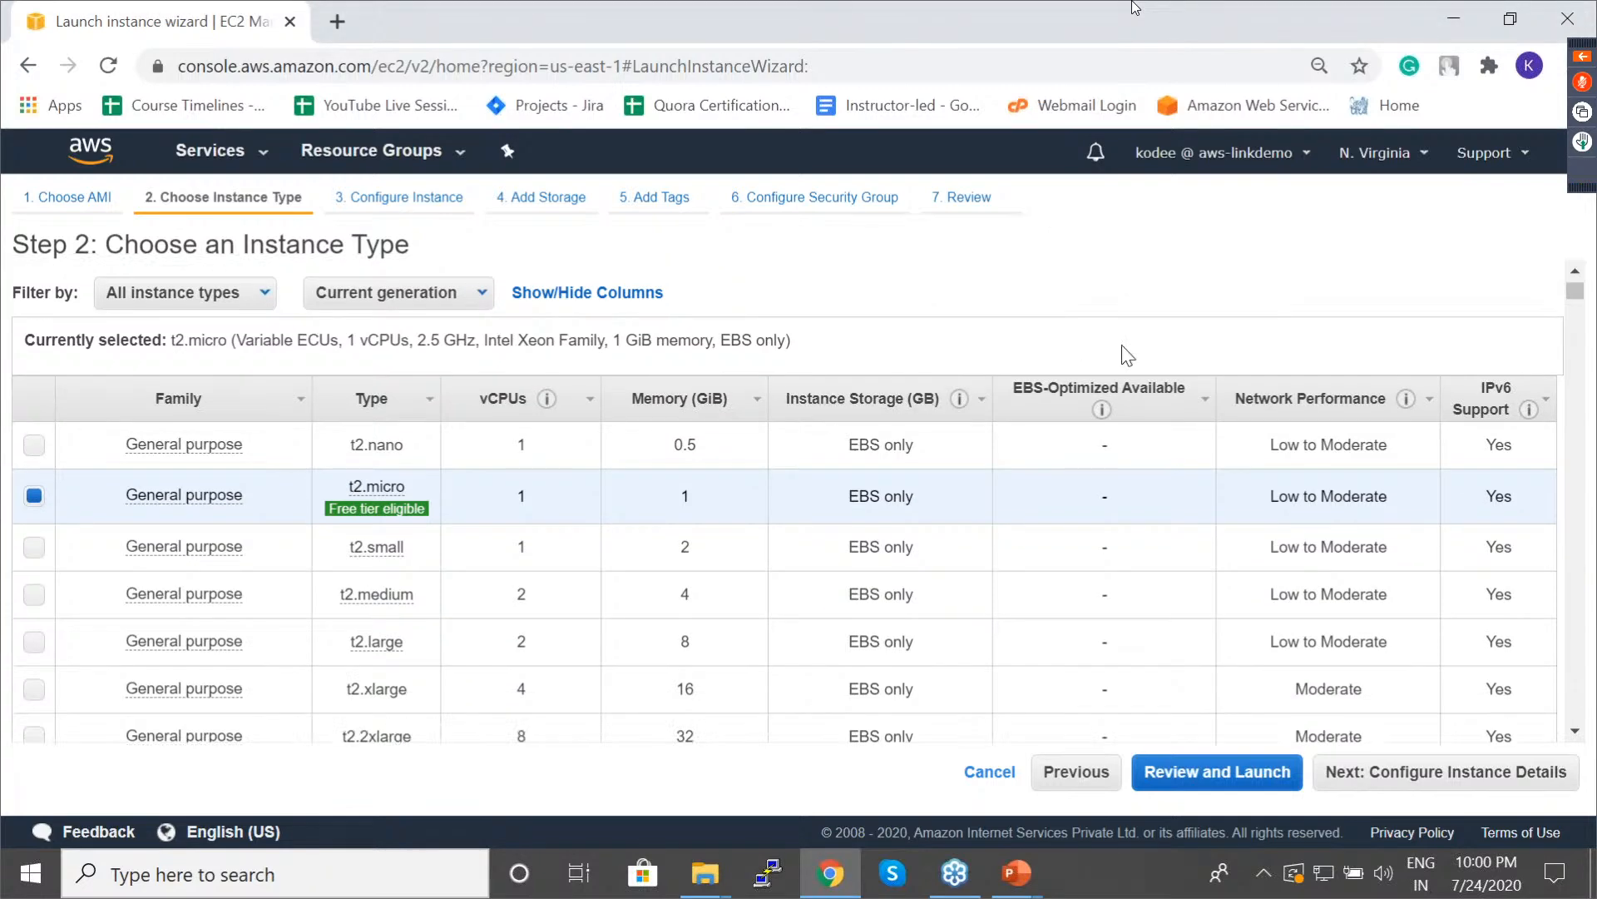
{"action": "scroll", "coordinate": [1123, 348], "scroll_direction": "down", "scroll_amount": 2}
{"action": "scroll", "coordinate": [1127, 355], "scroll_direction": "down", "scroll_amount": 4}
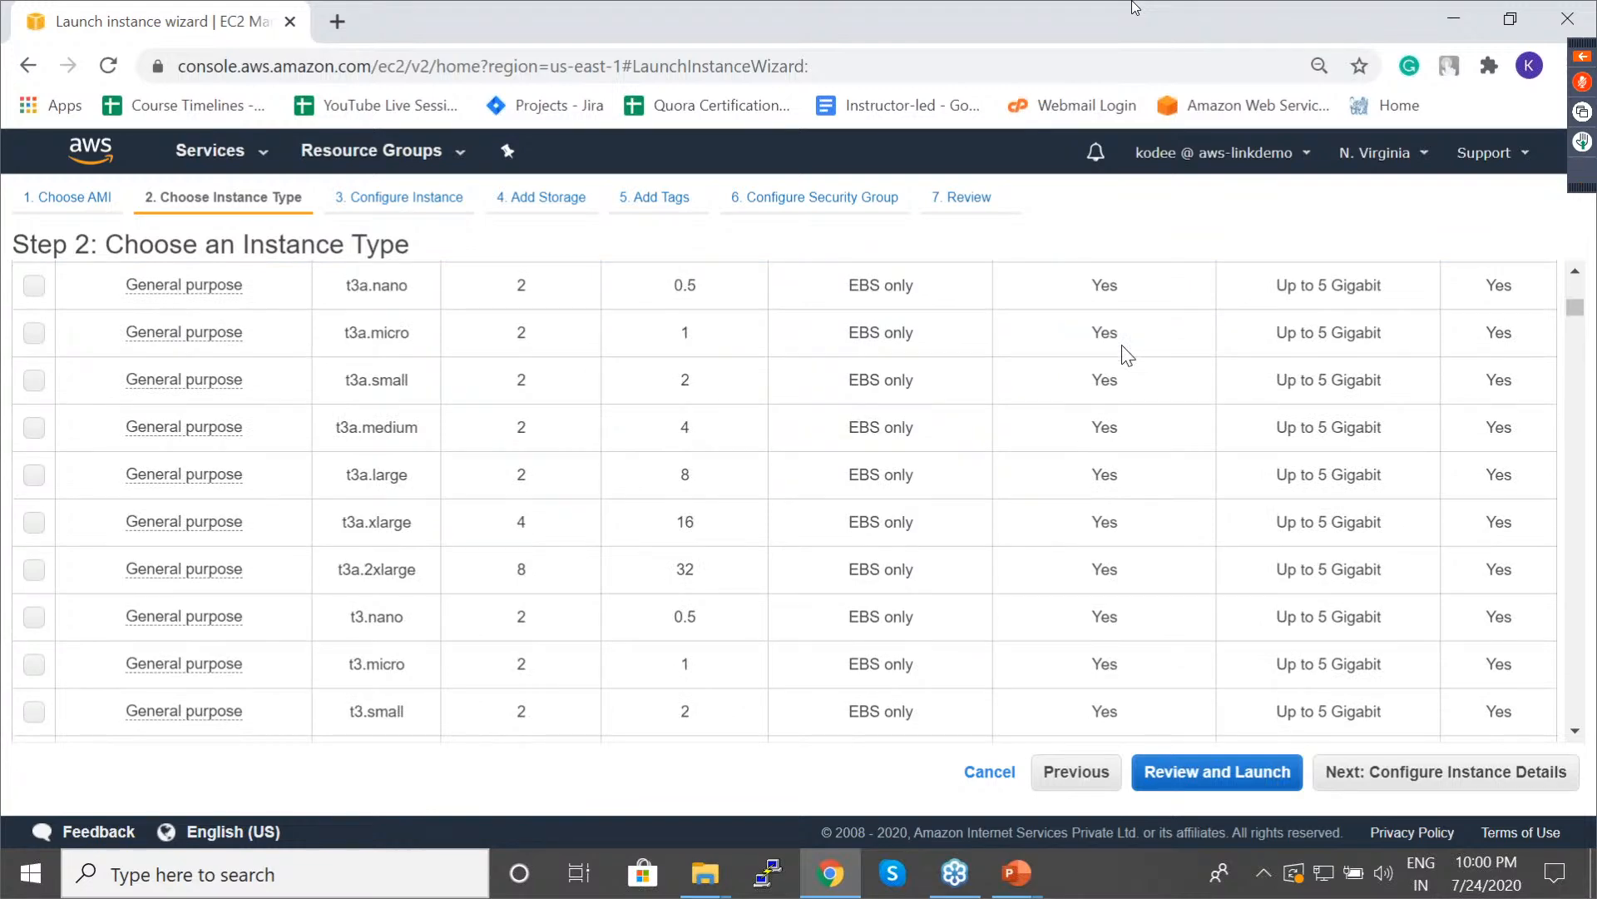
{"action": "scroll", "coordinate": [1127, 355], "scroll_direction": "up", "scroll_amount": 3}
{"action": "scroll", "coordinate": [1127, 355], "scroll_direction": "up", "scroll_amount": 3}
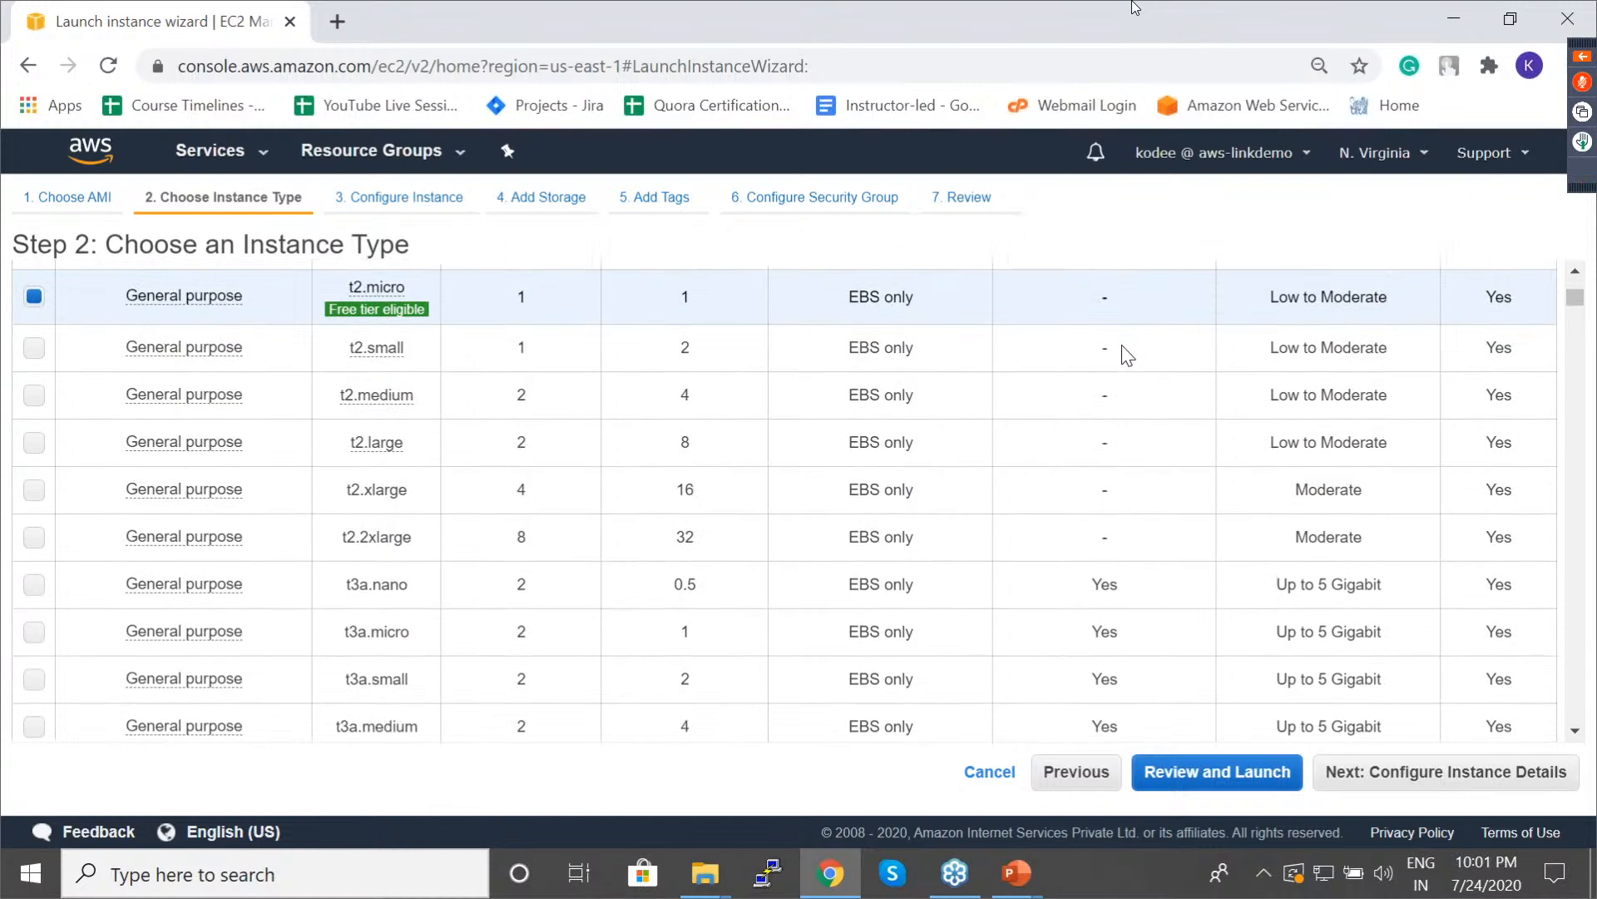
{"action": "scroll", "coordinate": [1128, 355], "scroll_direction": "down", "scroll_amount": 5}
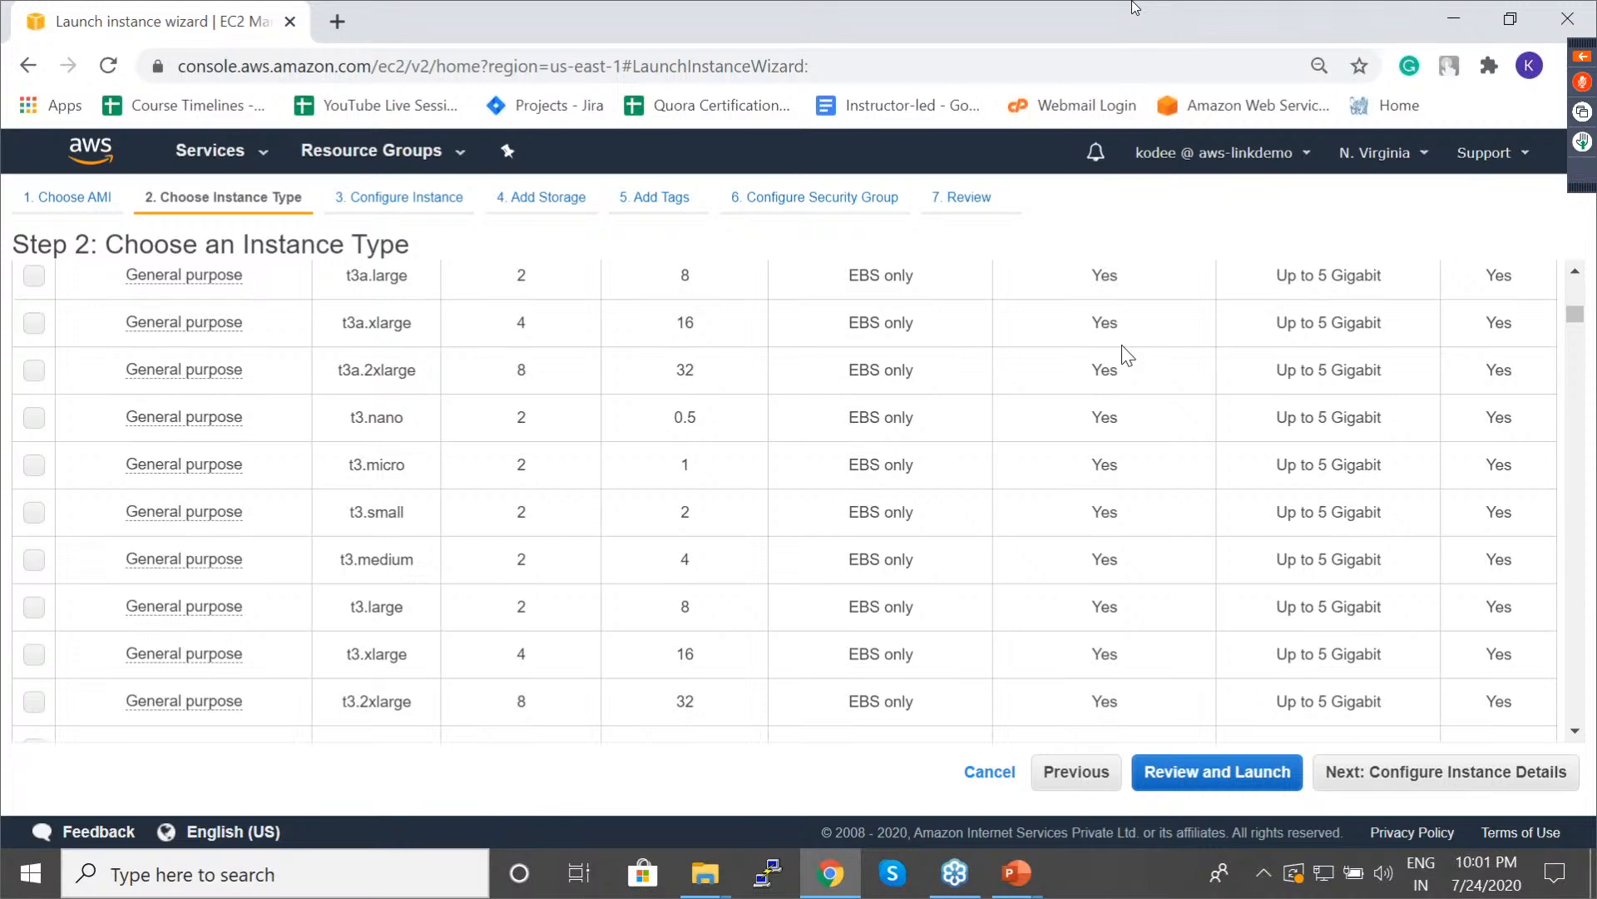
{"action": "scroll", "coordinate": [1123, 346], "scroll_direction": "up", "scroll_amount": 8}
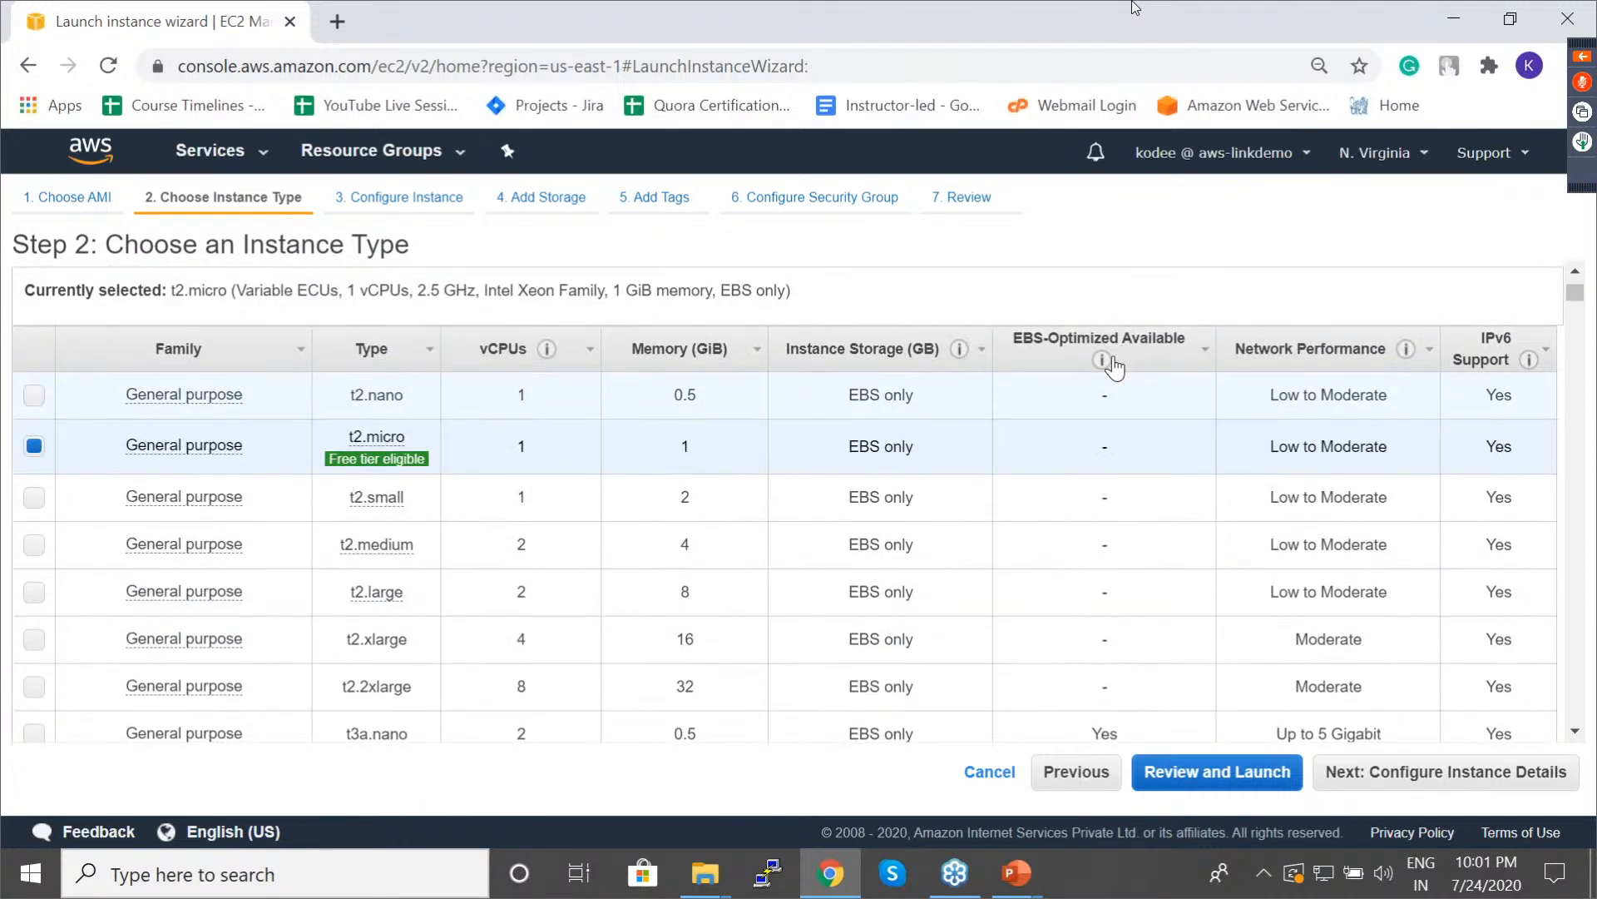
{"action": "mouse_move", "coordinate": [1110, 353]}
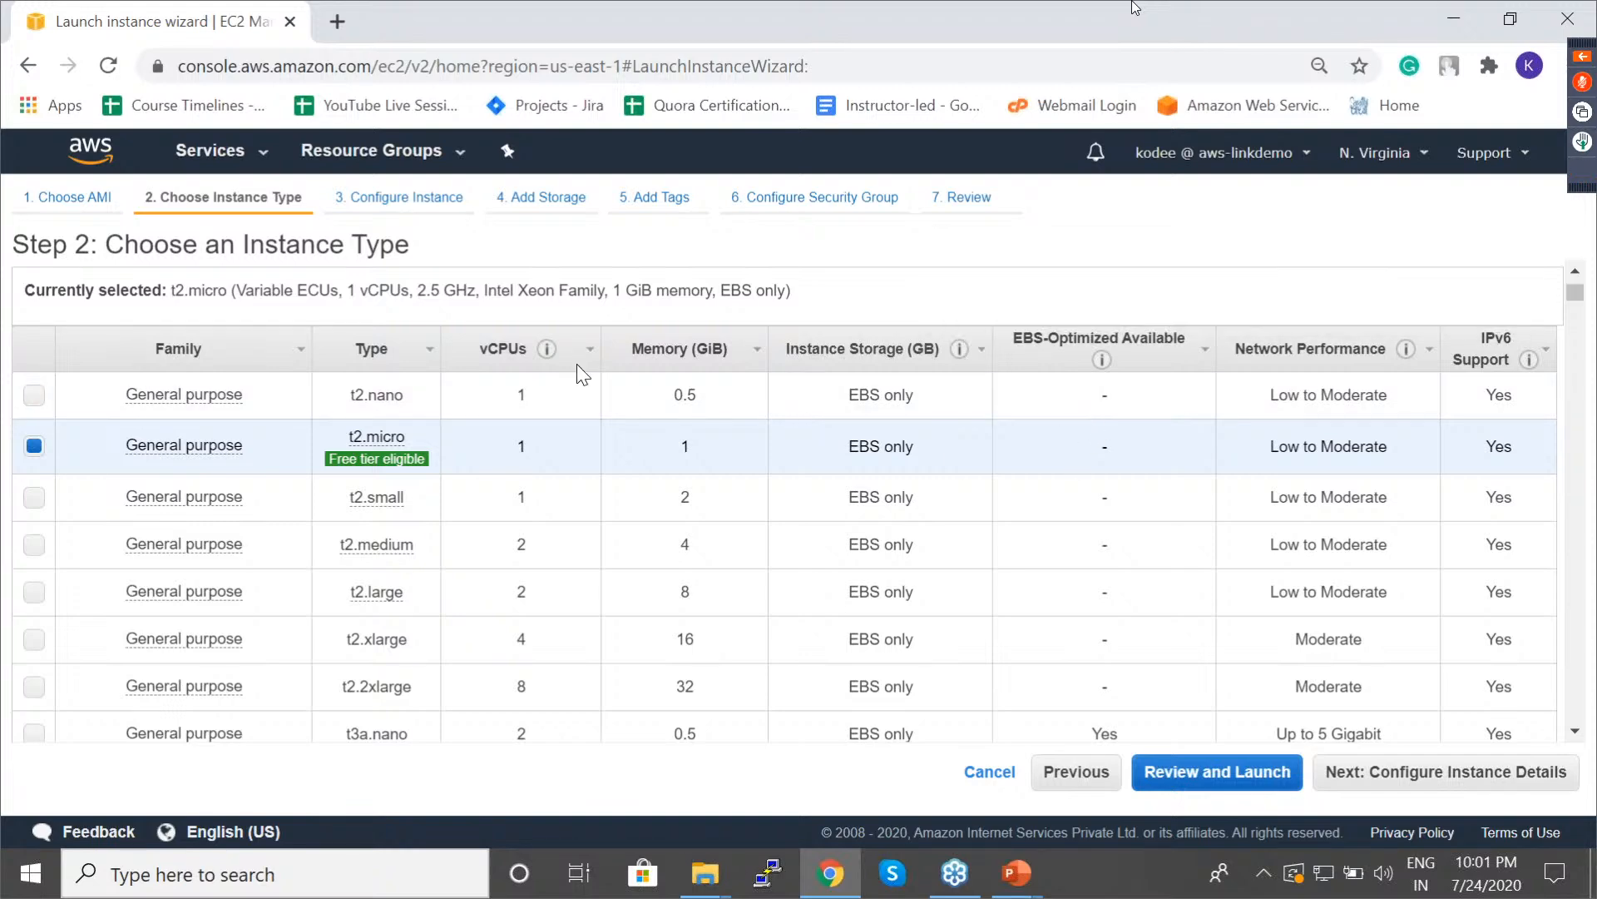
Return to the AMI choice, and open and close the search by Systems Manager parameter.
{"action": "left_click", "coordinate": [92, 206]}
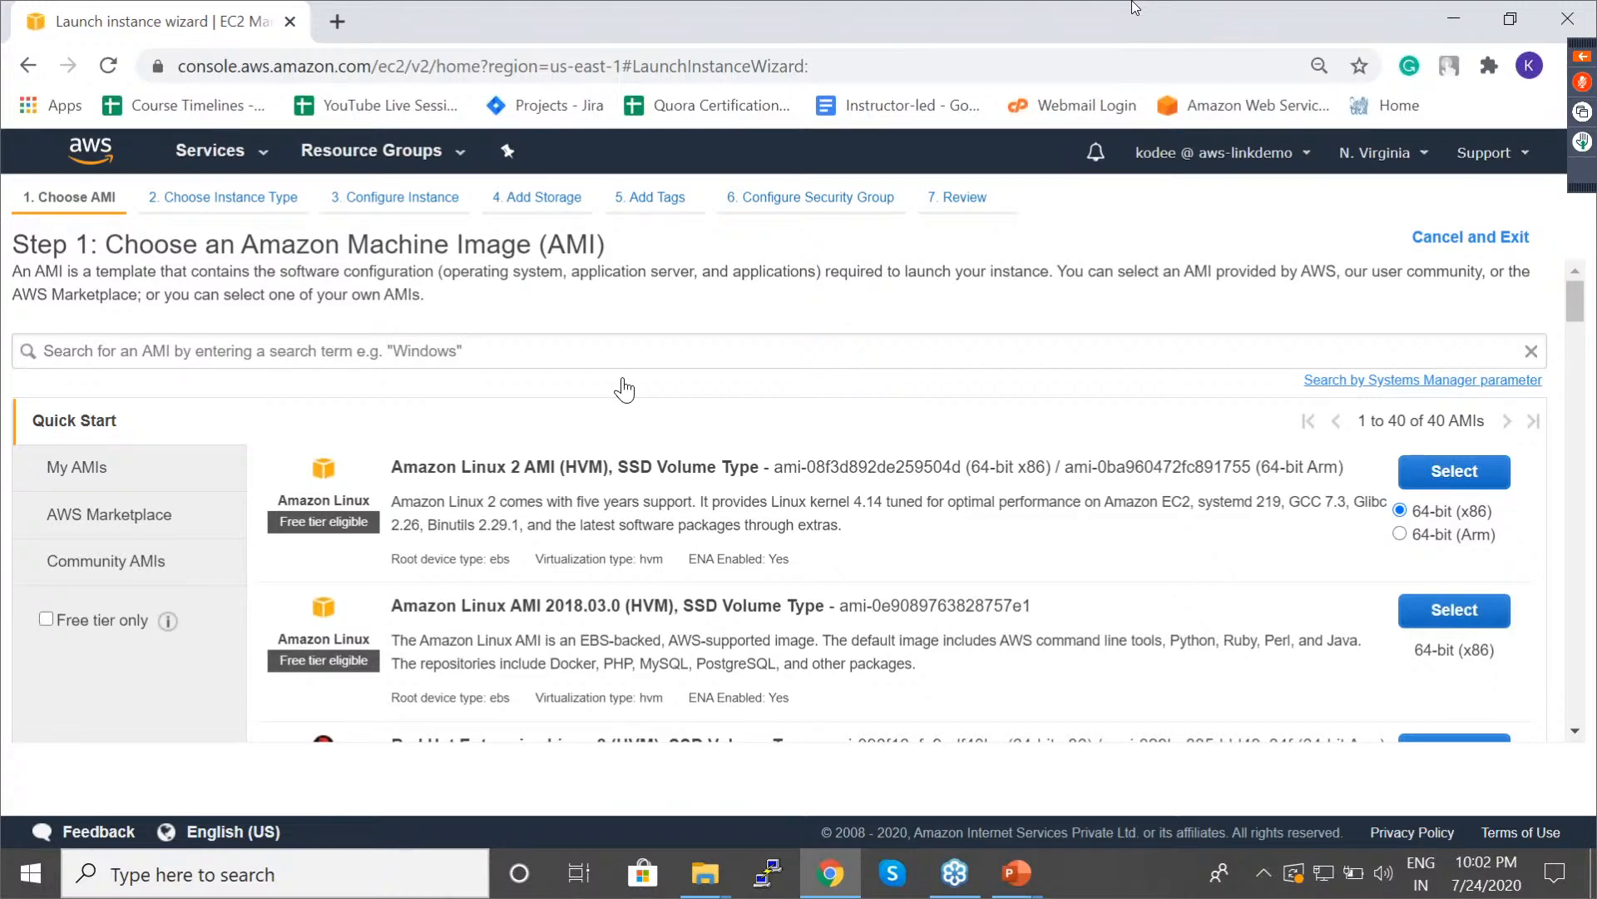
{"action": "left_click", "coordinate": [1422, 379]}
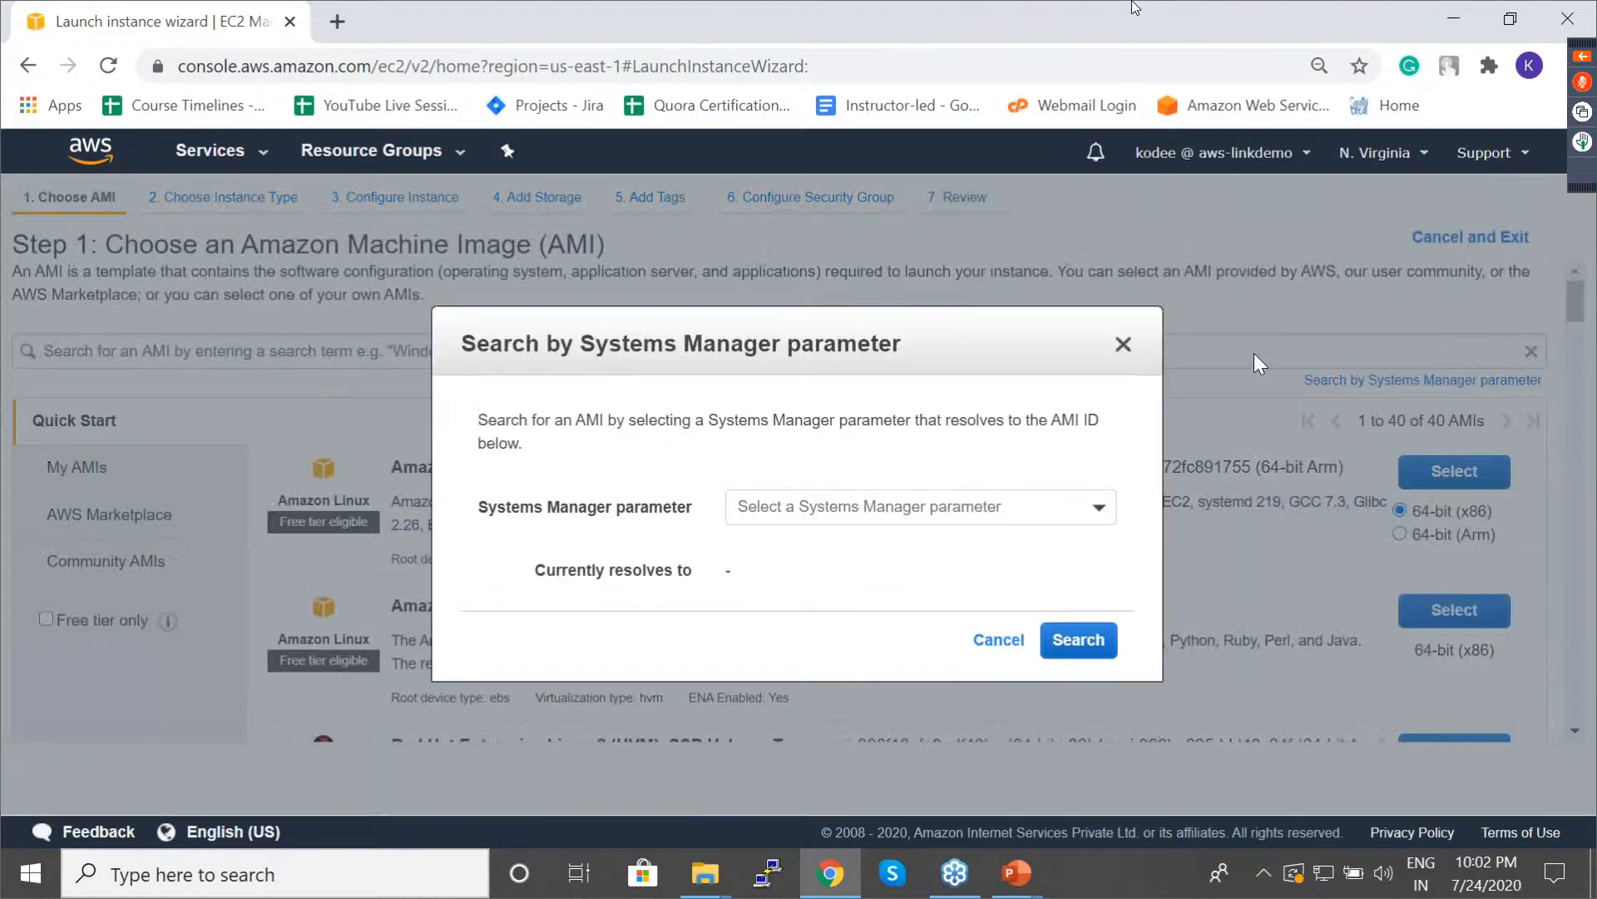
{"action": "left_click", "coordinate": [1121, 346]}
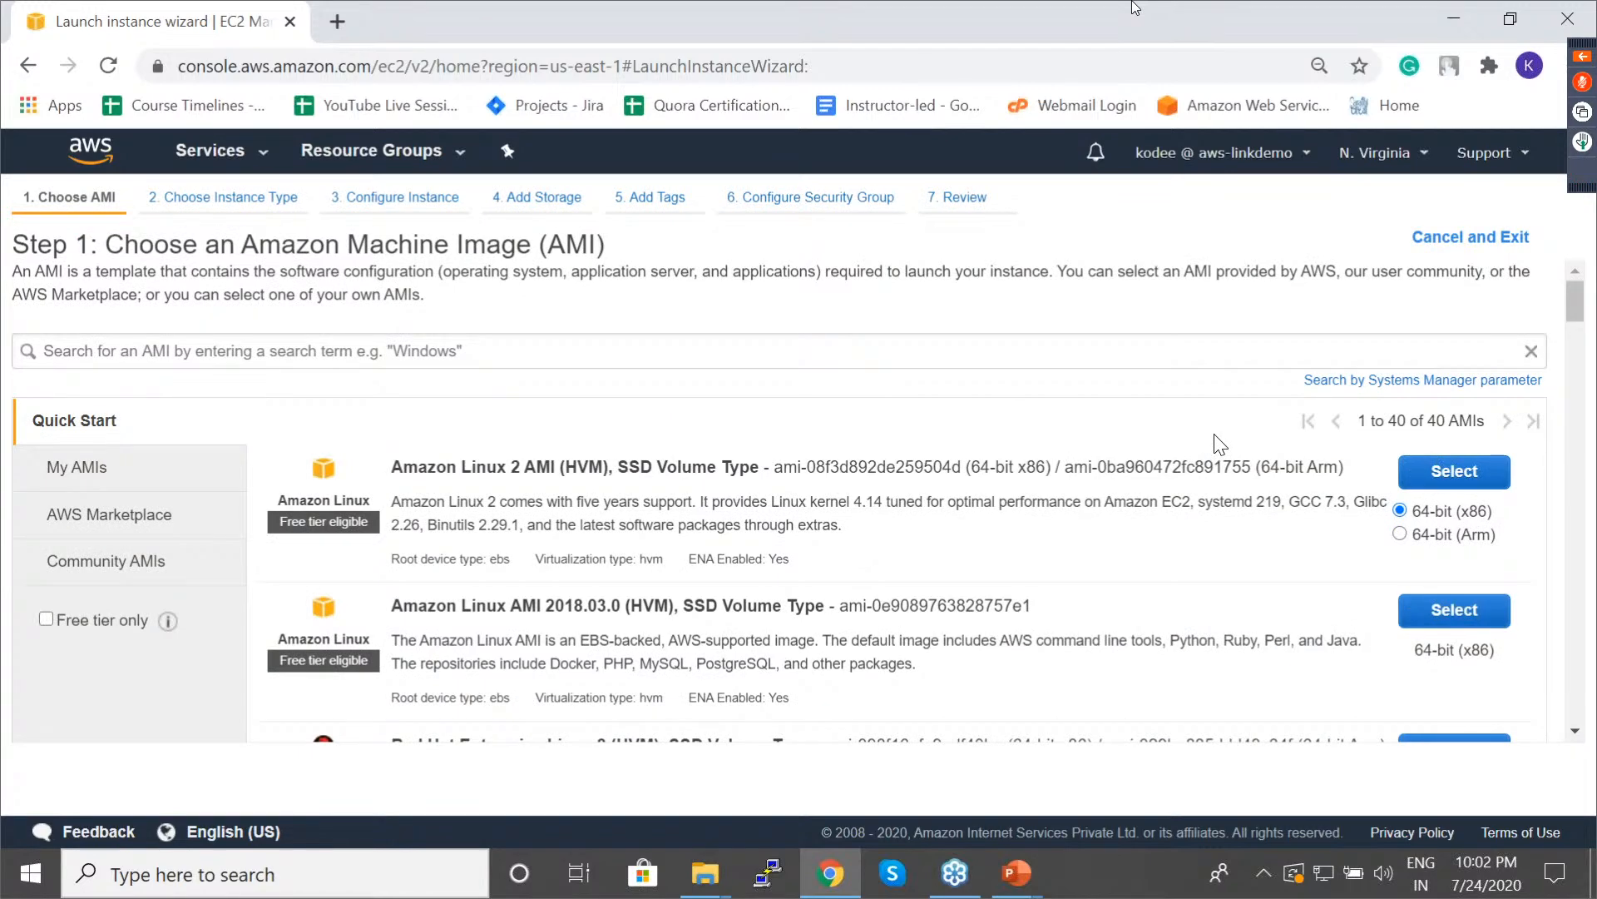
Find the Ubuntu Server 18.04 LTS image again among the Quick Start AMIs.
{"action": "scroll", "coordinate": [1556, 609], "scroll_direction": "down", "scroll_amount": 5}
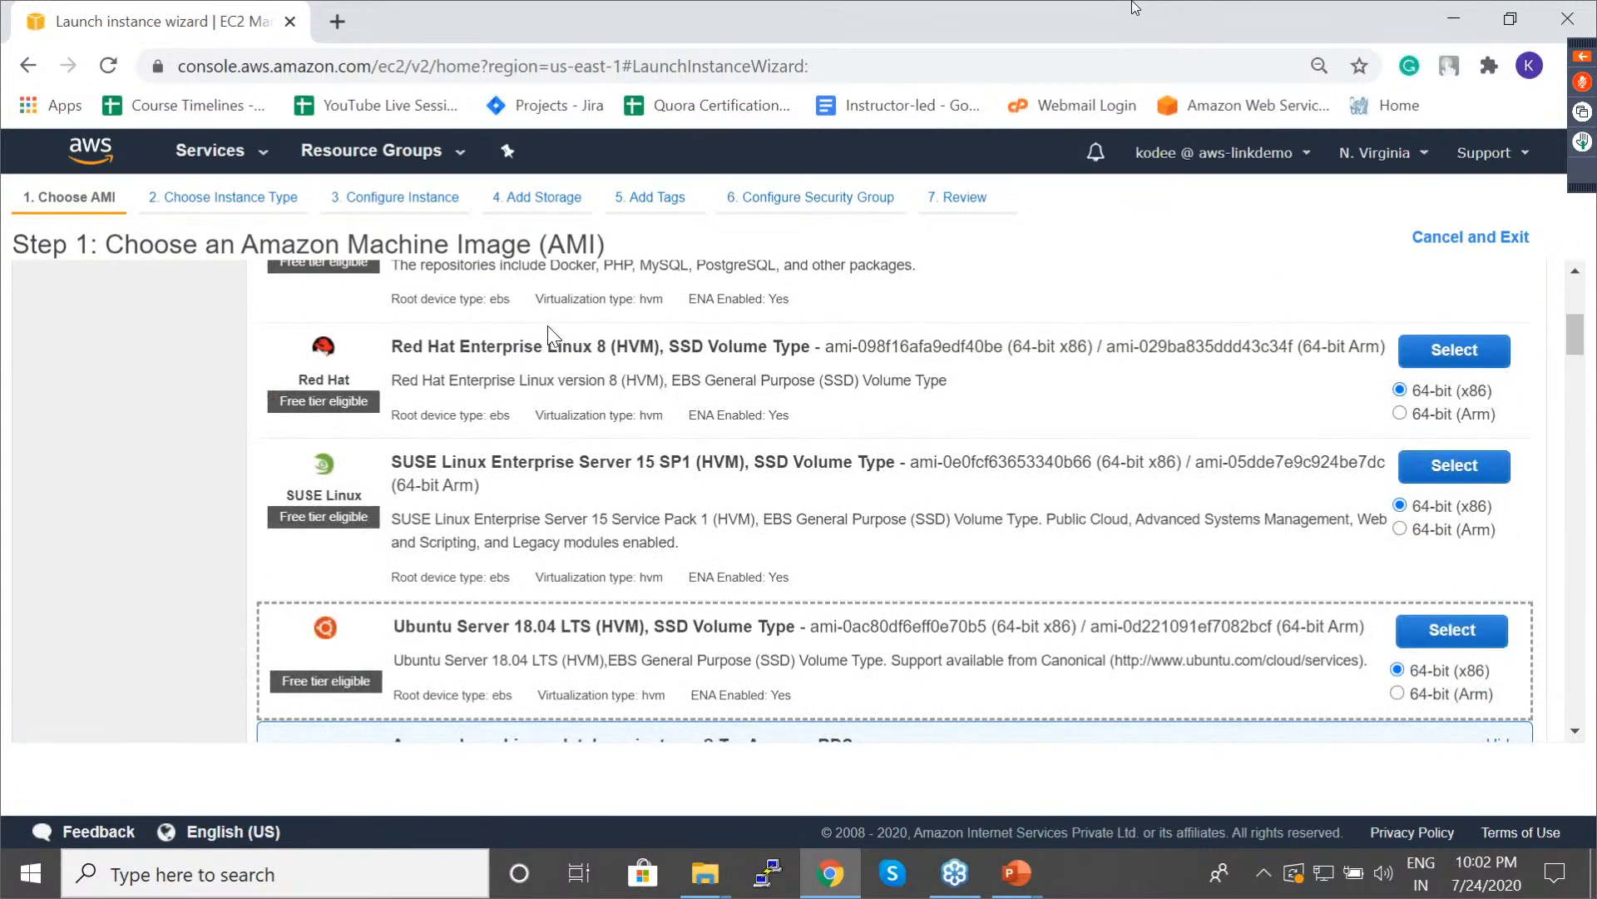
{"action": "scroll", "coordinate": [551, 330], "scroll_direction": "down", "scroll_amount": 3}
{"action": "scroll", "coordinate": [551, 328], "scroll_direction": "down", "scroll_amount": 1}
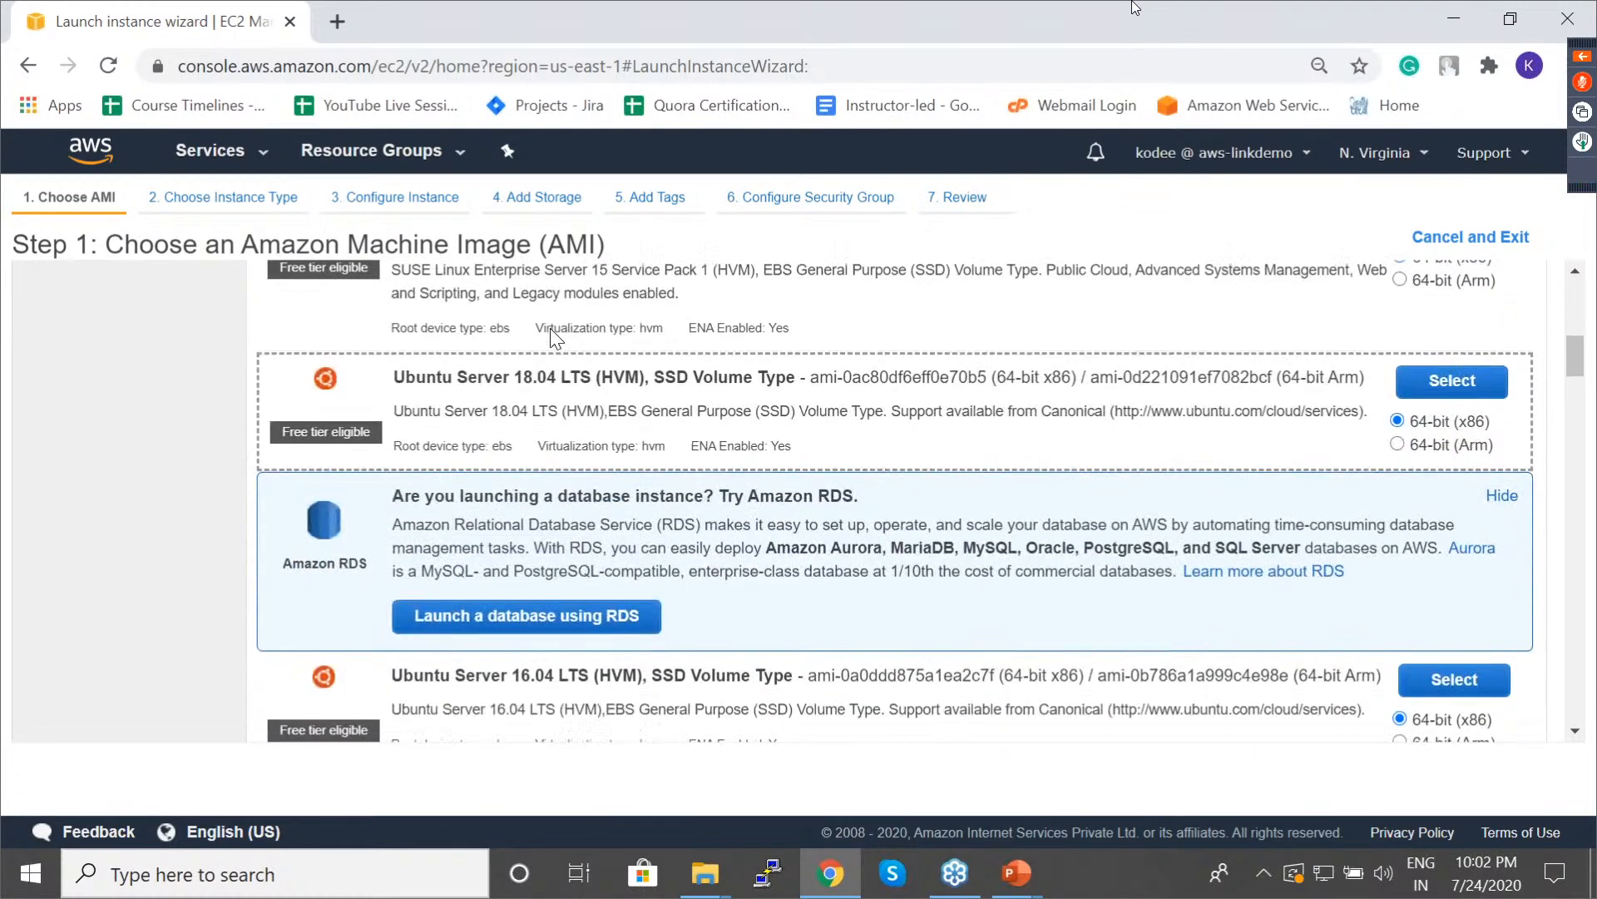
Choose the 64-bit (x86) Ubuntu Server 18.04 LTS image, keep the t2.micro type and continue to the instance details.
{"action": "scroll", "coordinate": [551, 328], "scroll_direction": "down", "scroll_amount": 3}
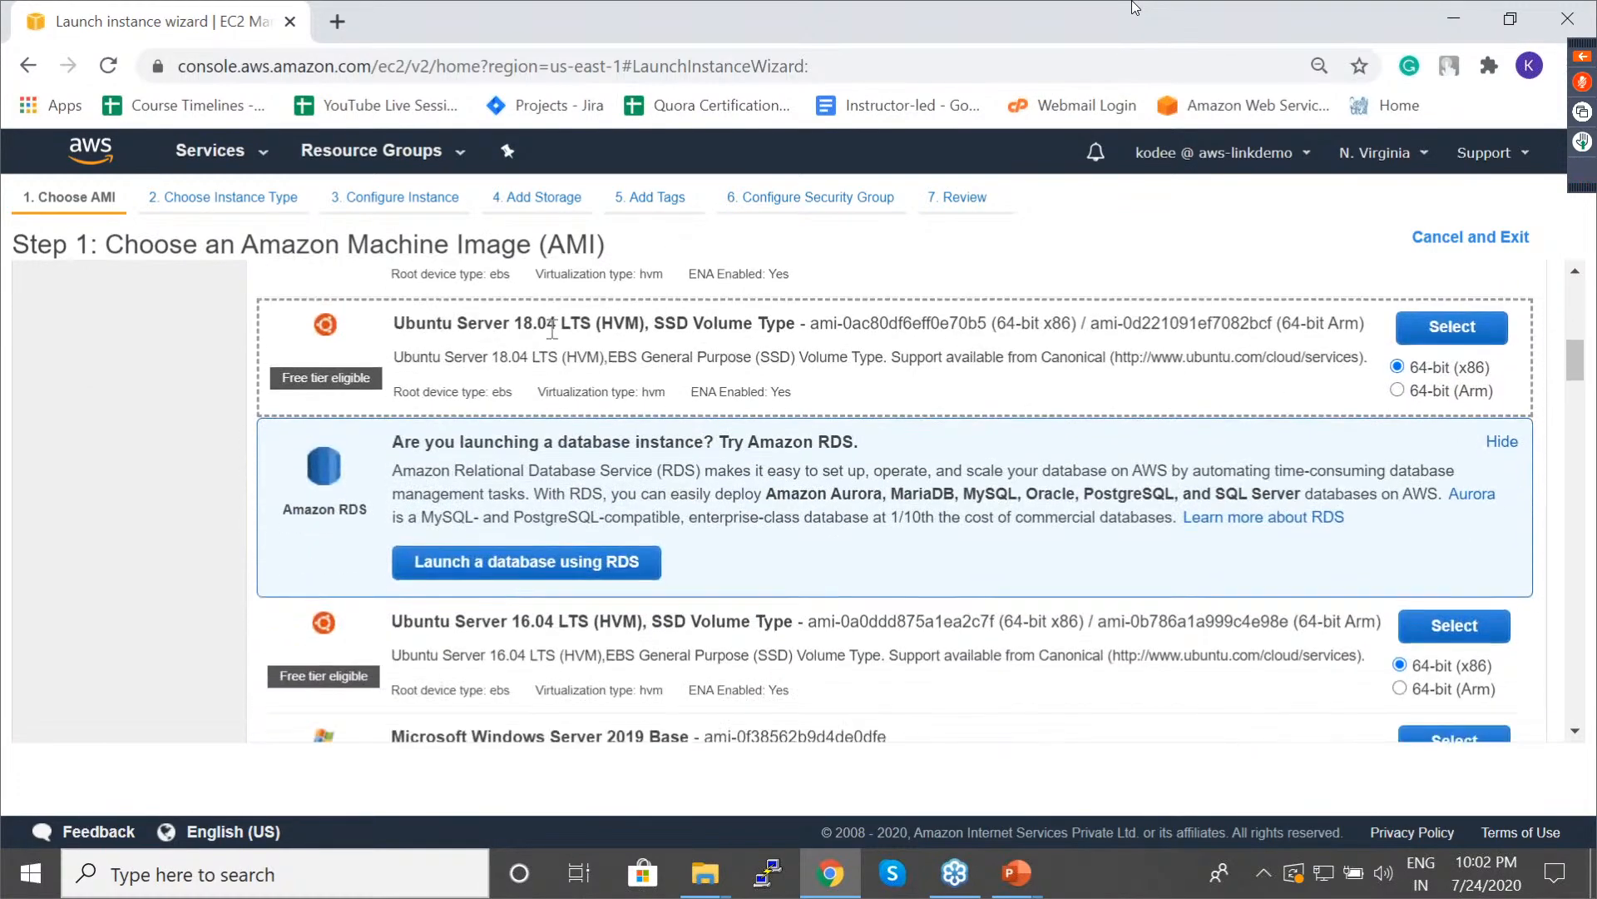
{"action": "scroll", "coordinate": [551, 329], "scroll_direction": "down", "scroll_amount": 3}
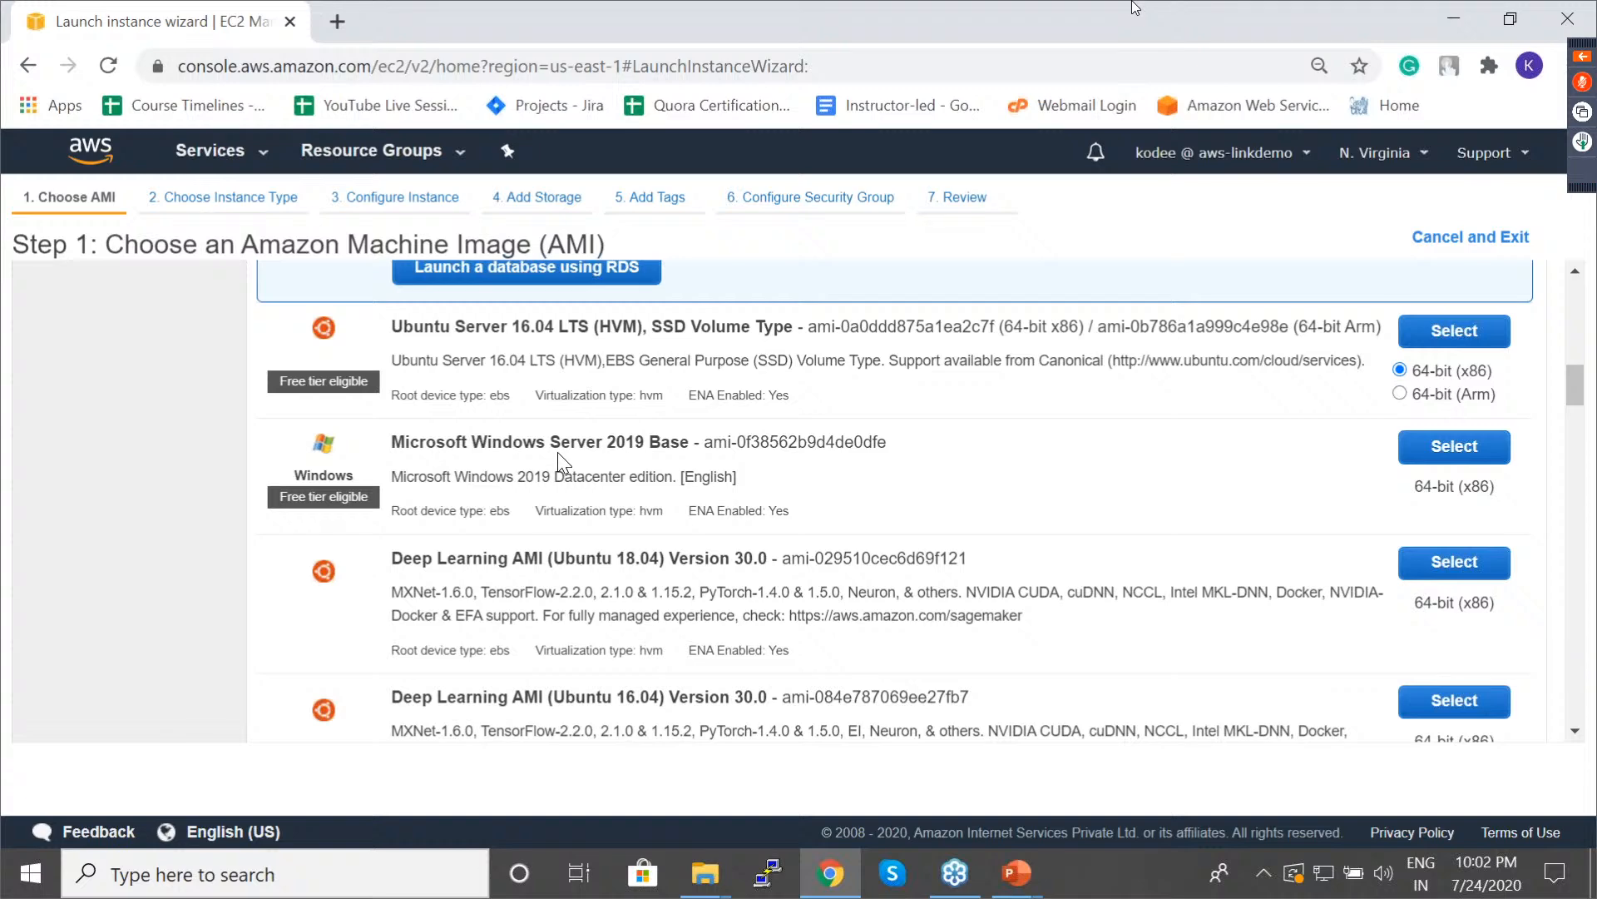
{"action": "scroll", "coordinate": [558, 452], "scroll_direction": "up", "scroll_amount": 2}
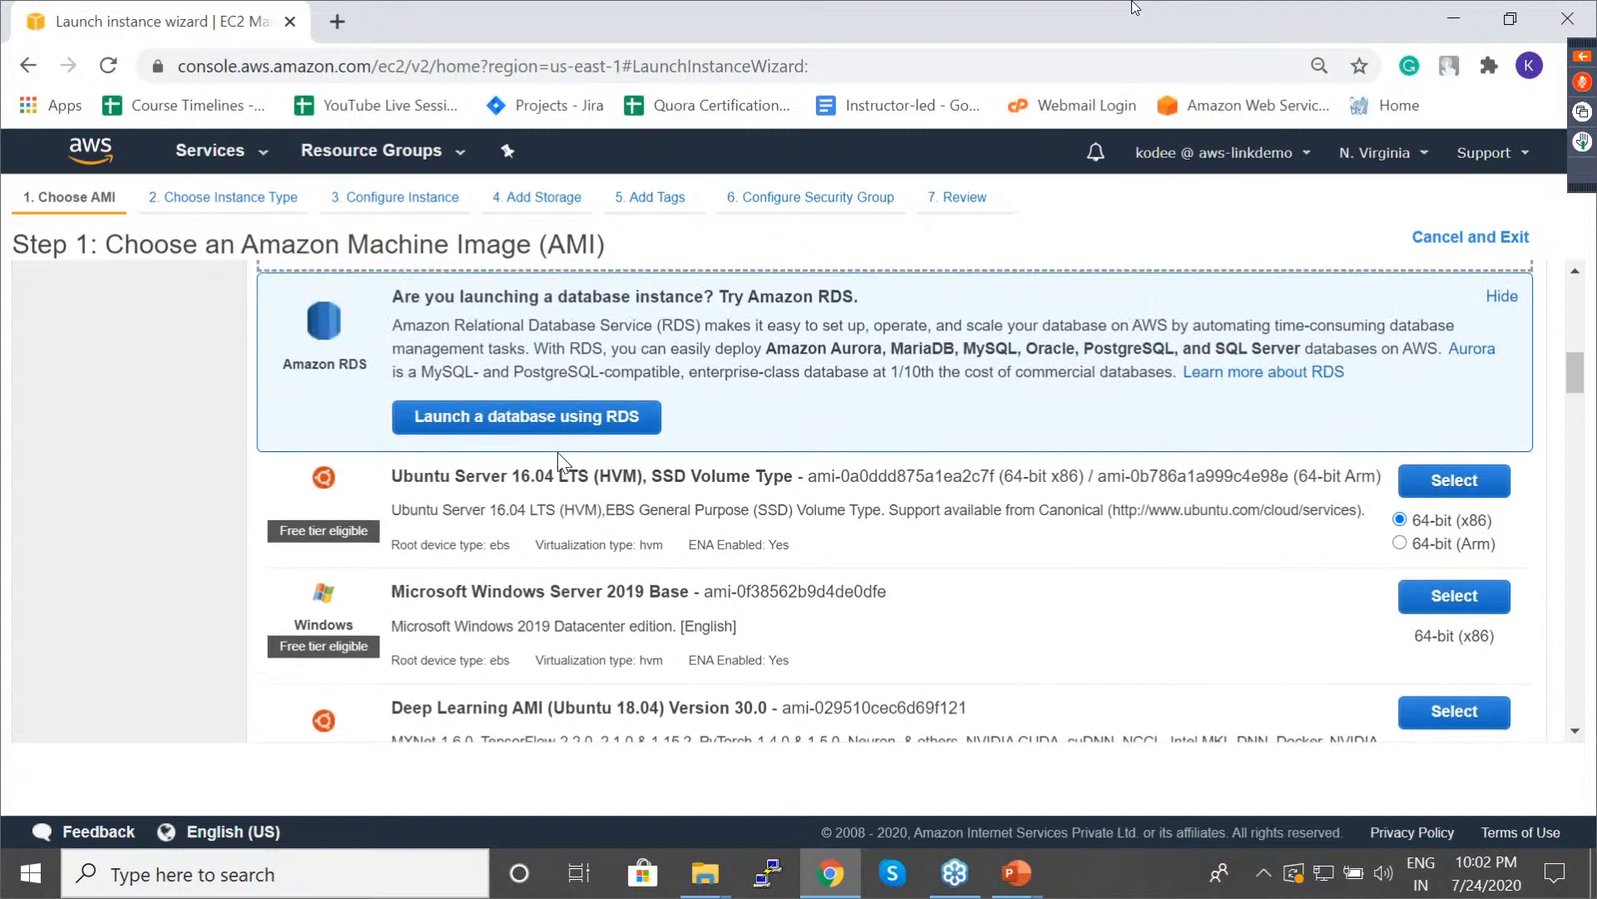
{"action": "scroll", "coordinate": [557, 463], "scroll_direction": "up", "scroll_amount": 1}
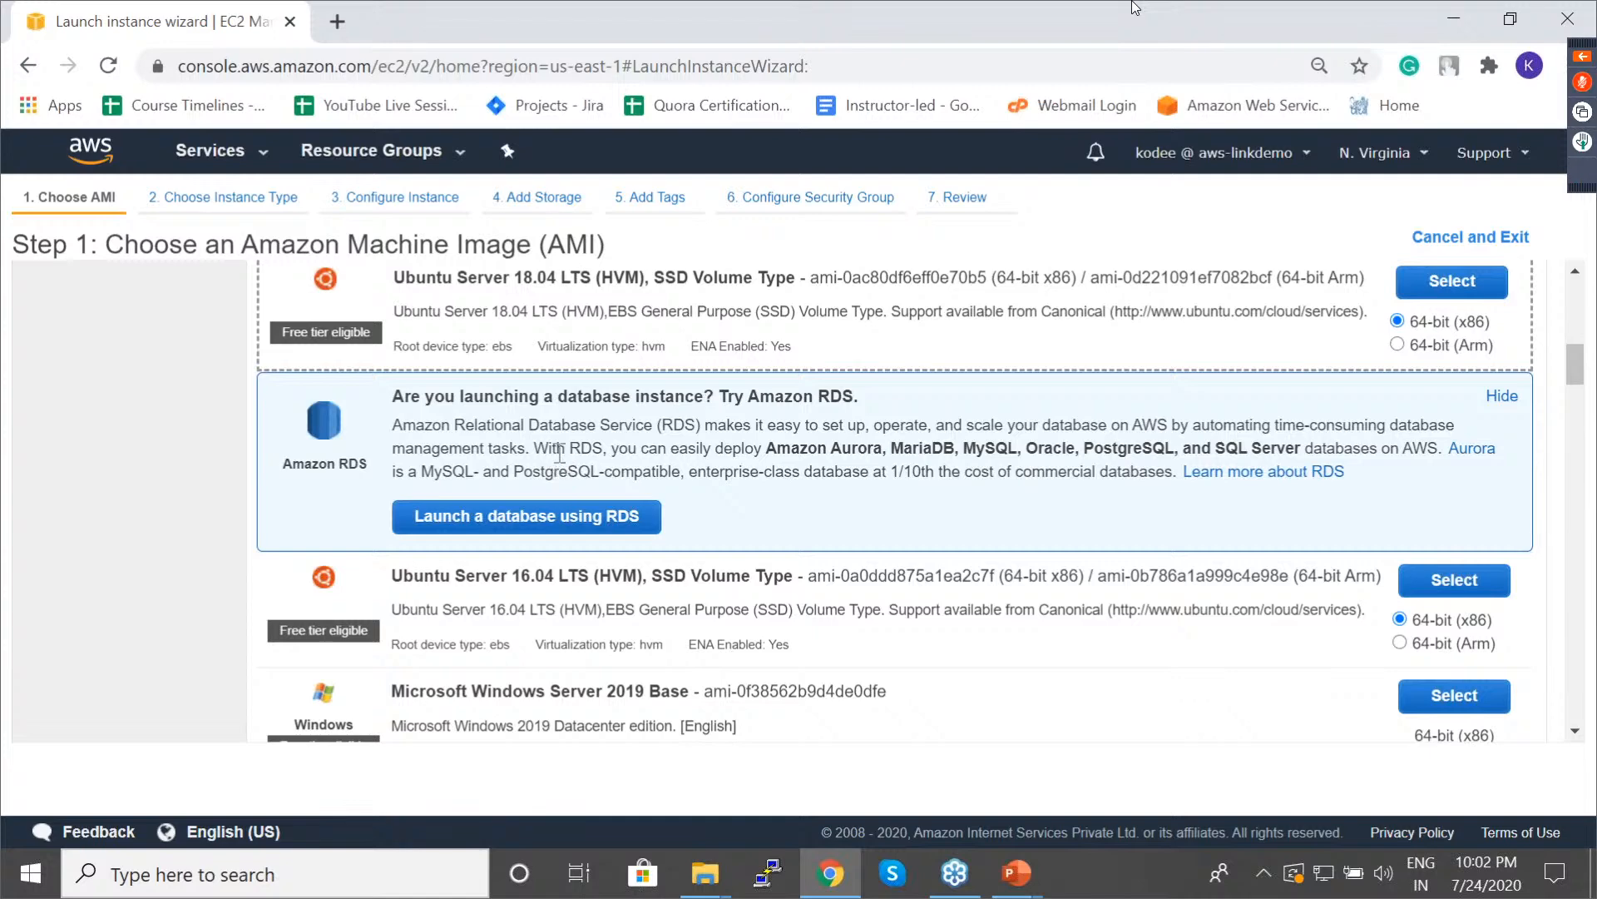
{"action": "scroll", "coordinate": [381, 310], "scroll_direction": "up", "scroll_amount": 2}
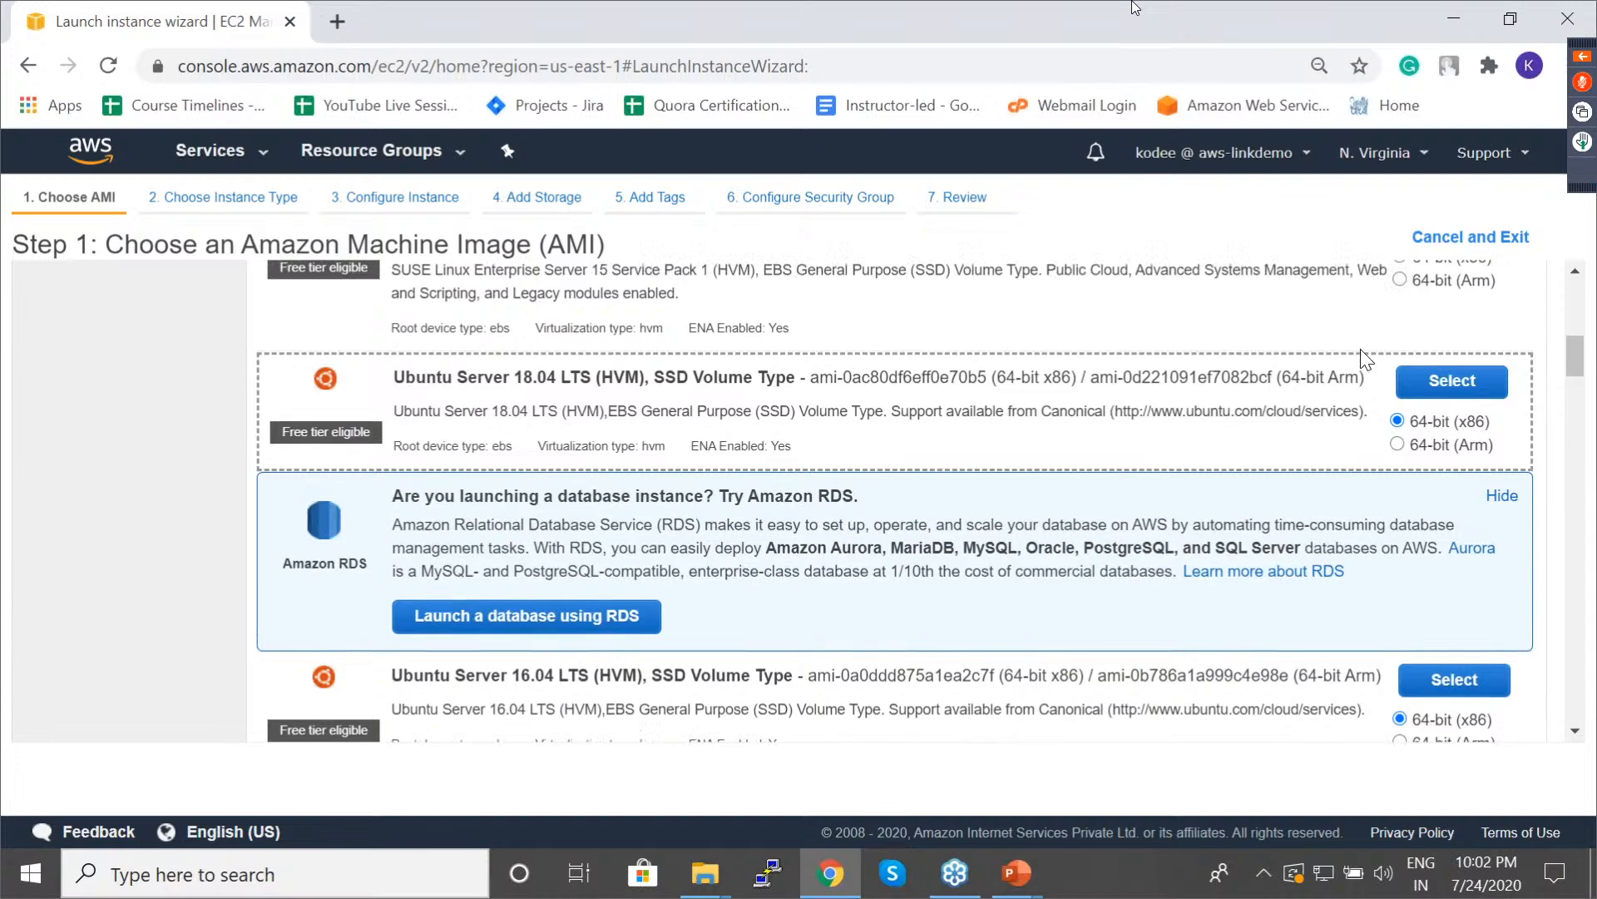
{"action": "left_click", "coordinate": [1442, 396]}
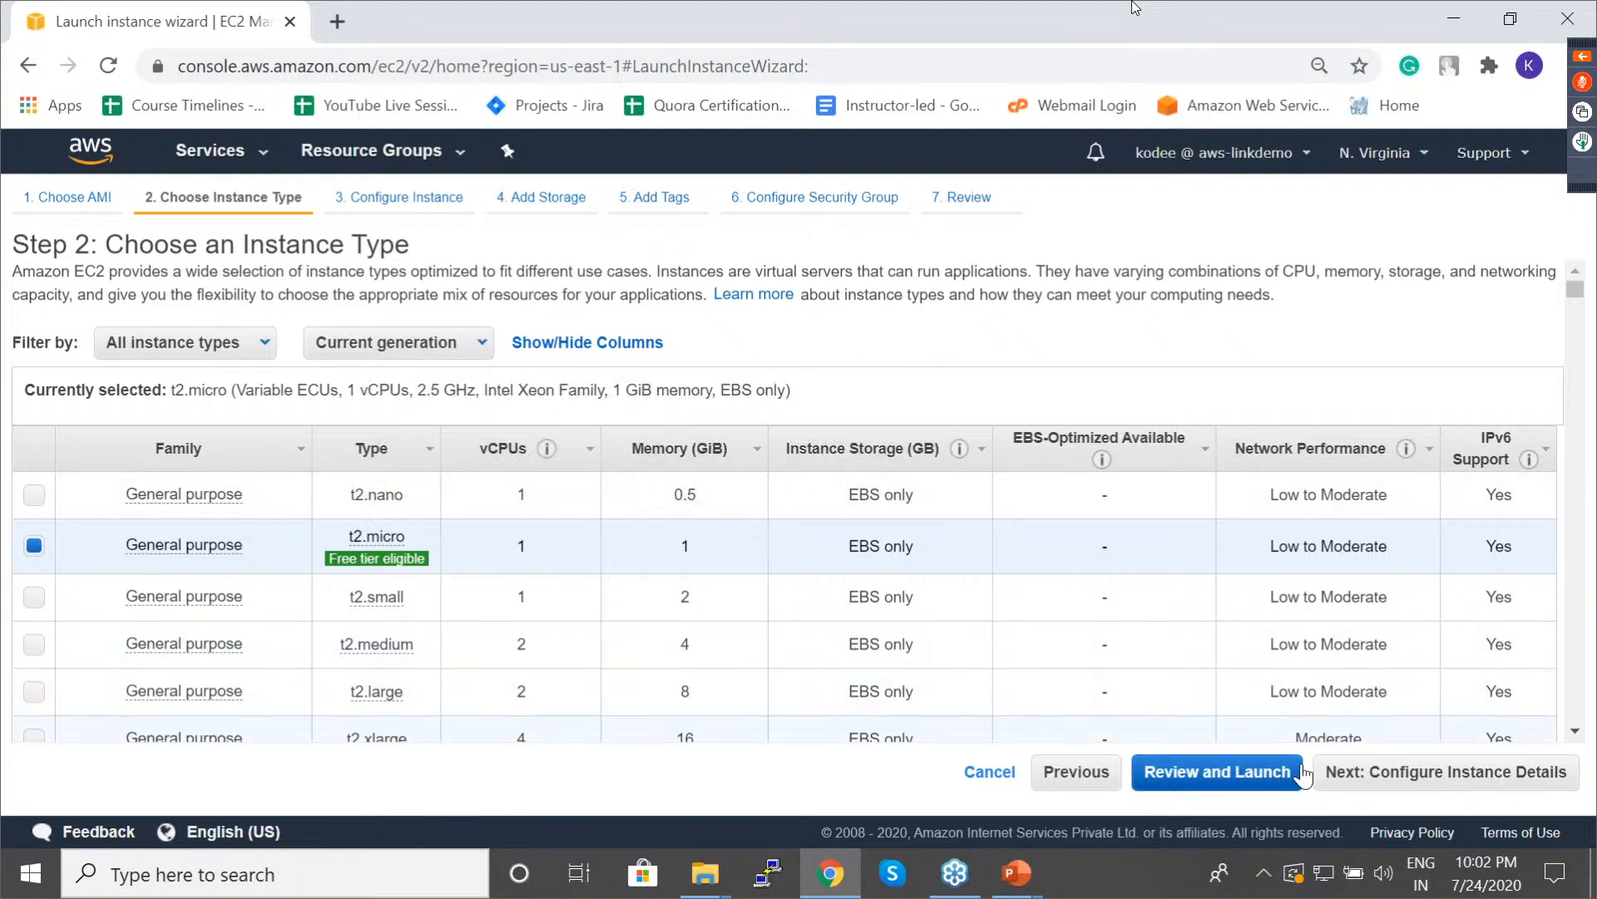
{"action": "left_click", "coordinate": [1346, 786]}
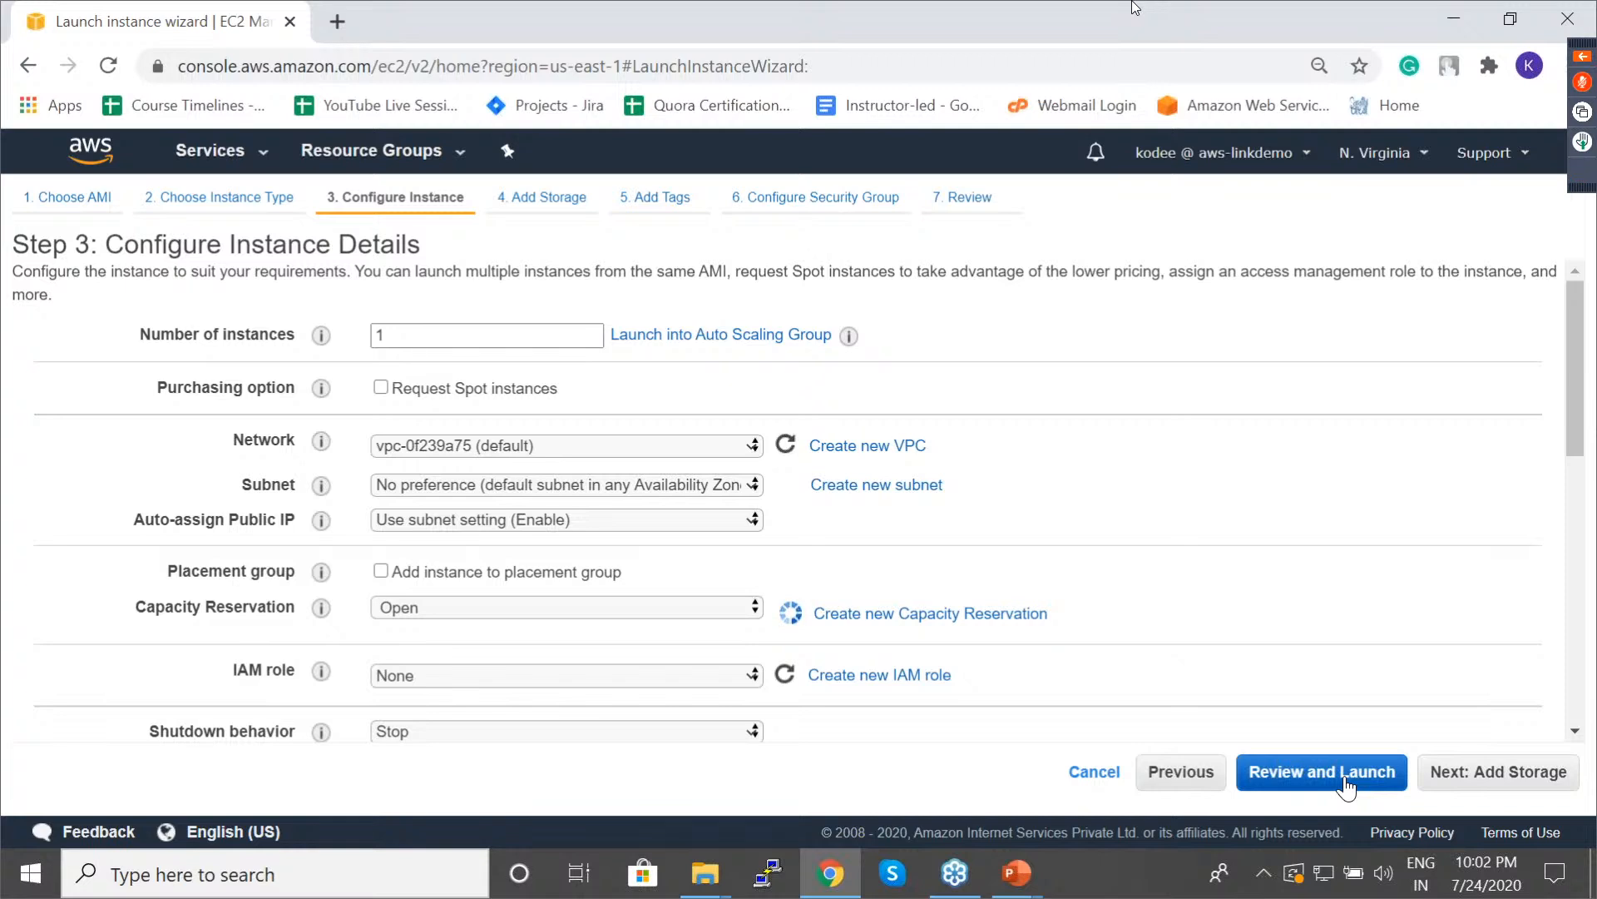
Set the number of instances to 1.
{"action": "double_click", "coordinate": [531, 336]}
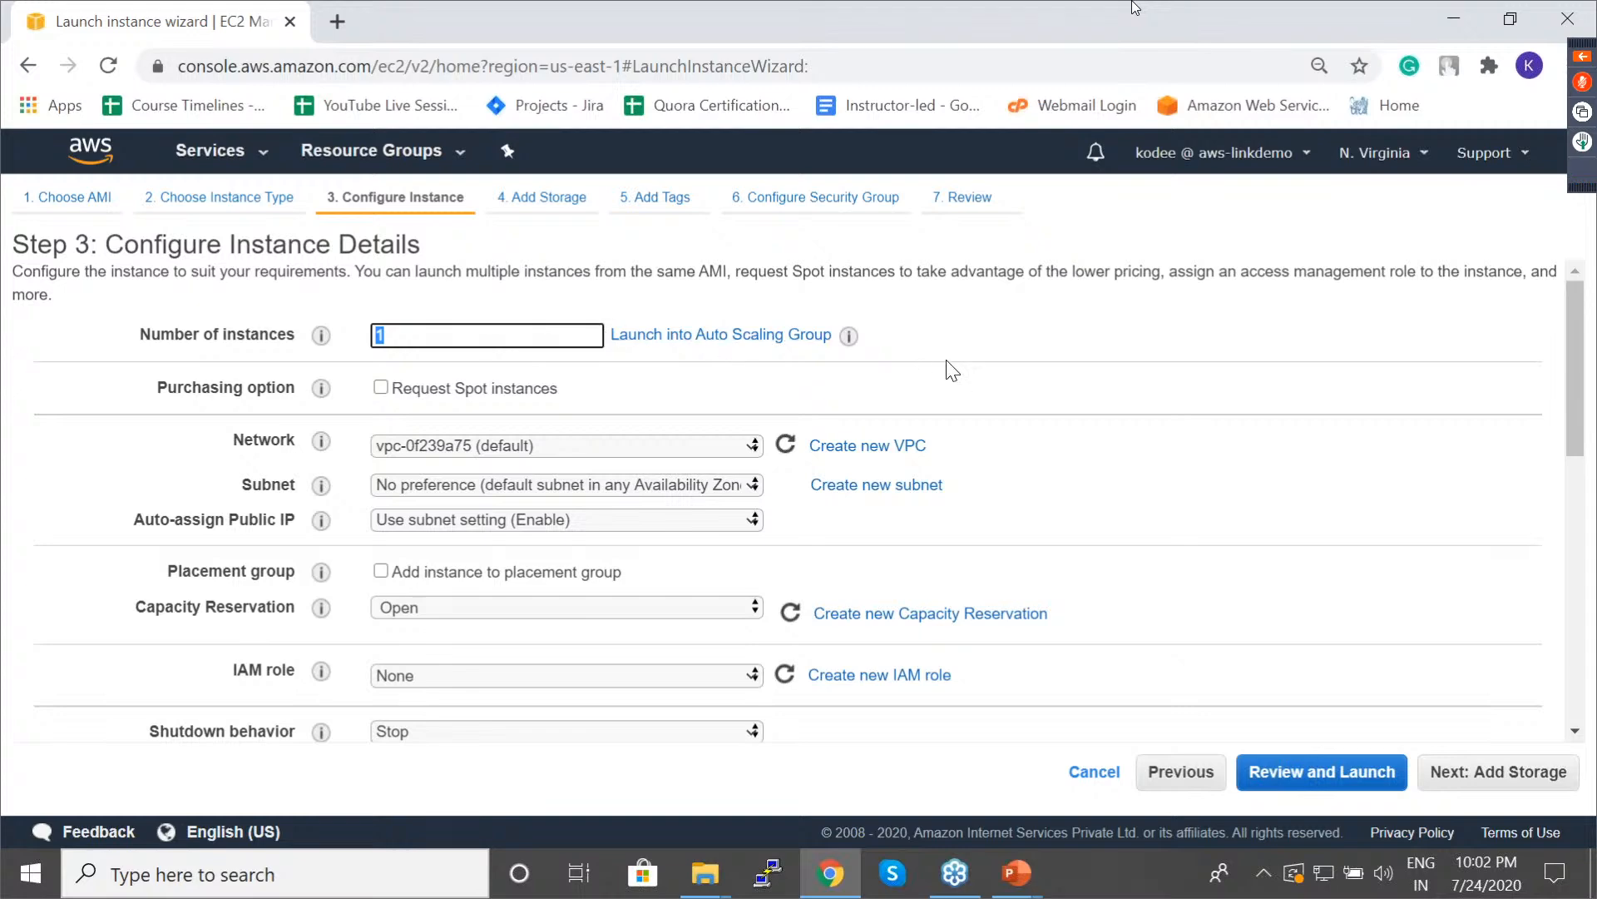
{"action": "type", "text": "10"}
{"action": "key", "text": "BackSpace"}
{"action": "left_click", "coordinate": [1060, 414]}
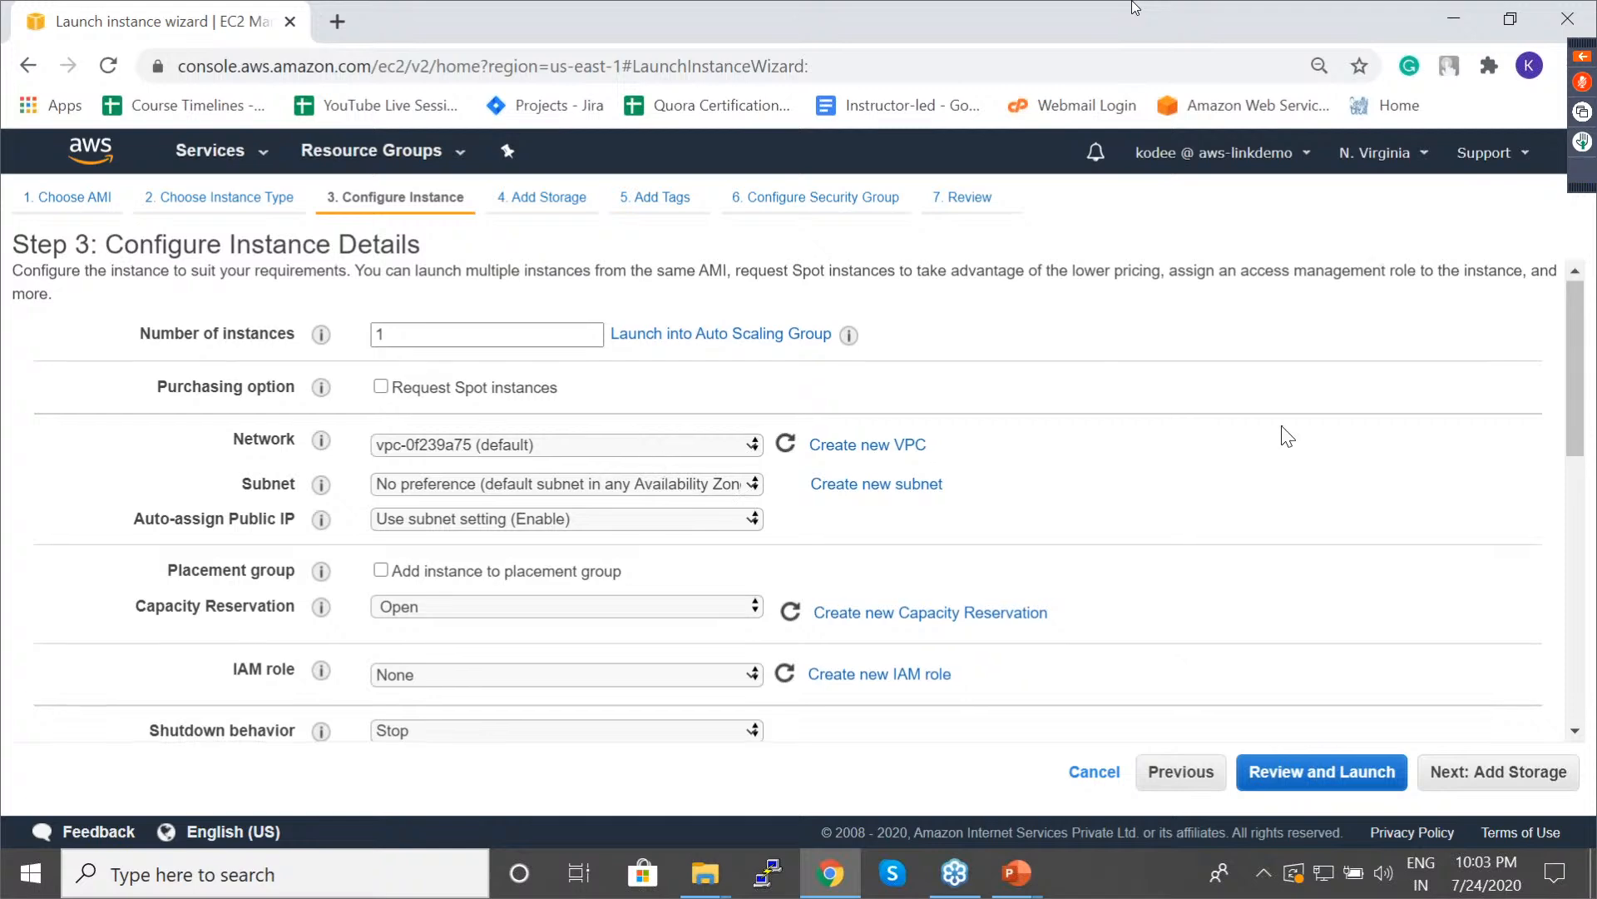
Examine the instance detail options, including network, capacity reservation, IAM role, shutdown behavior, monitoring and tenancy.
{"action": "scroll", "coordinate": [1288, 437], "scroll_direction": "down", "scroll_amount": 1}
{"action": "scroll", "coordinate": [1288, 436], "scroll_direction": "up", "scroll_amount": 1}
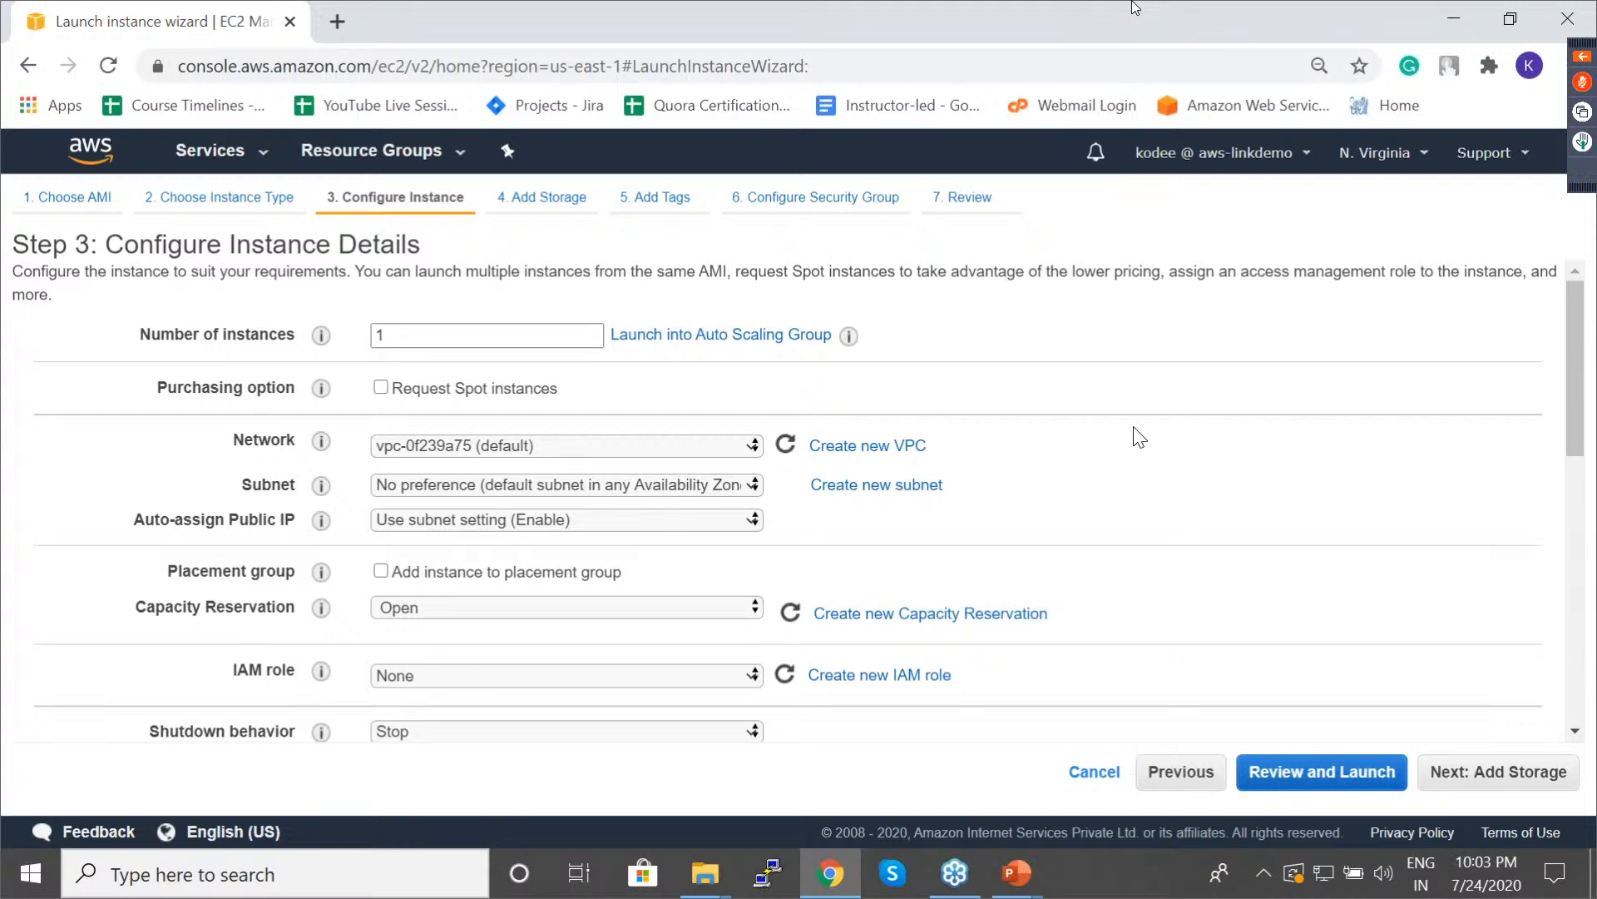
{"action": "scroll", "coordinate": [1139, 436], "scroll_direction": "down", "scroll_amount": 1}
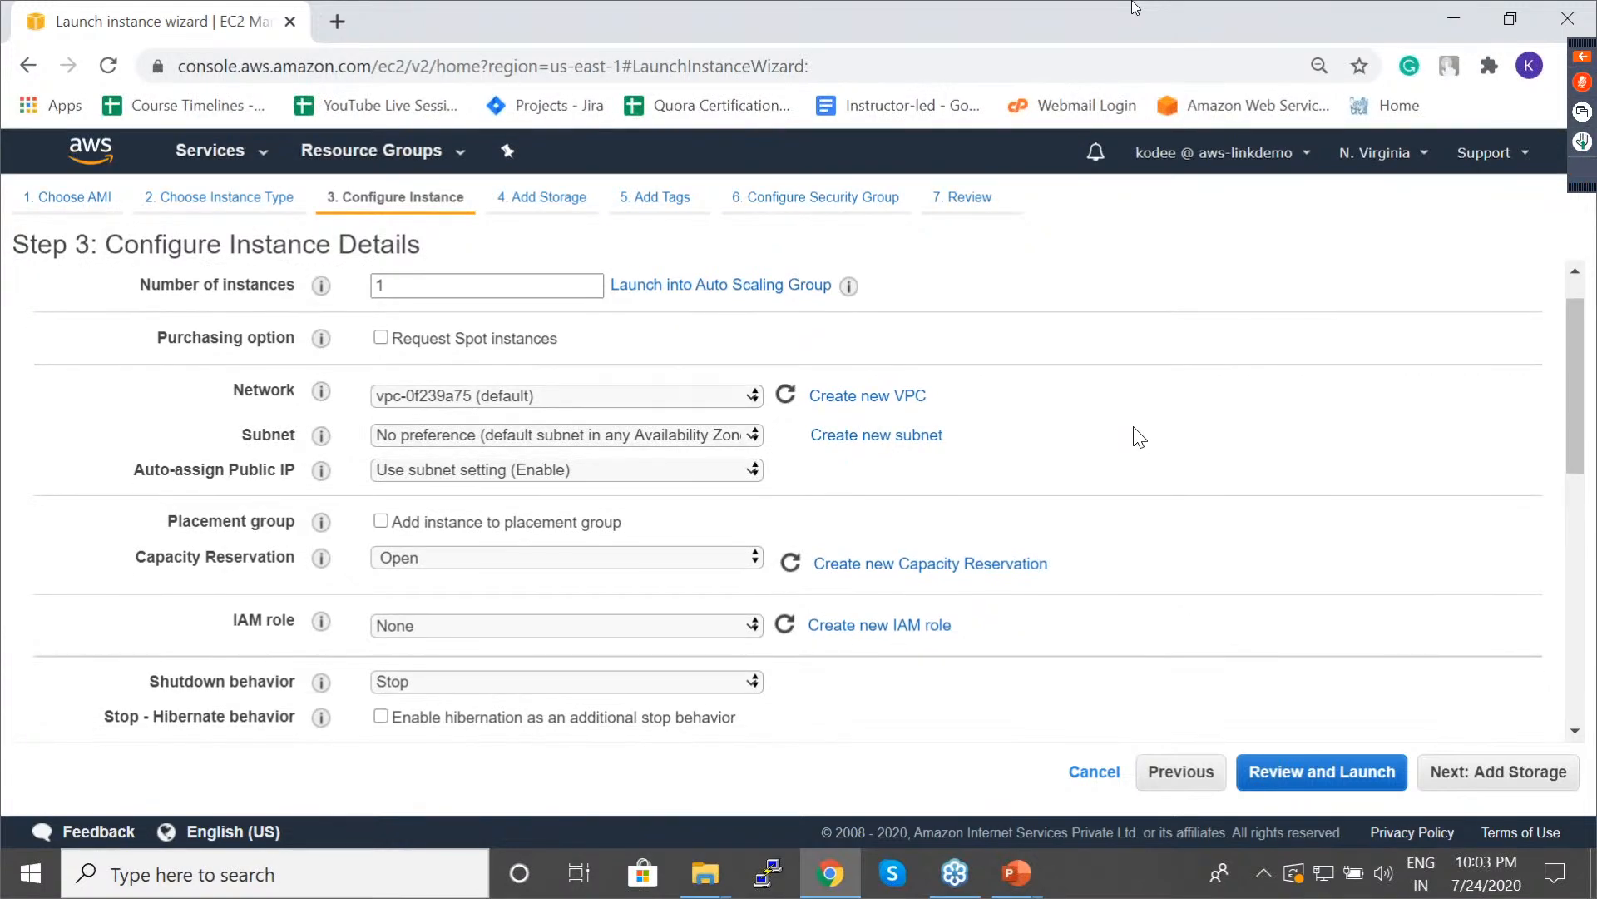
{"action": "scroll", "coordinate": [1139, 437], "scroll_direction": "down", "scroll_amount": 1}
{"action": "scroll", "coordinate": [1134, 435], "scroll_direction": "down", "scroll_amount": 1}
{"action": "scroll", "coordinate": [1134, 435], "scroll_direction": "up", "scroll_amount": 3}
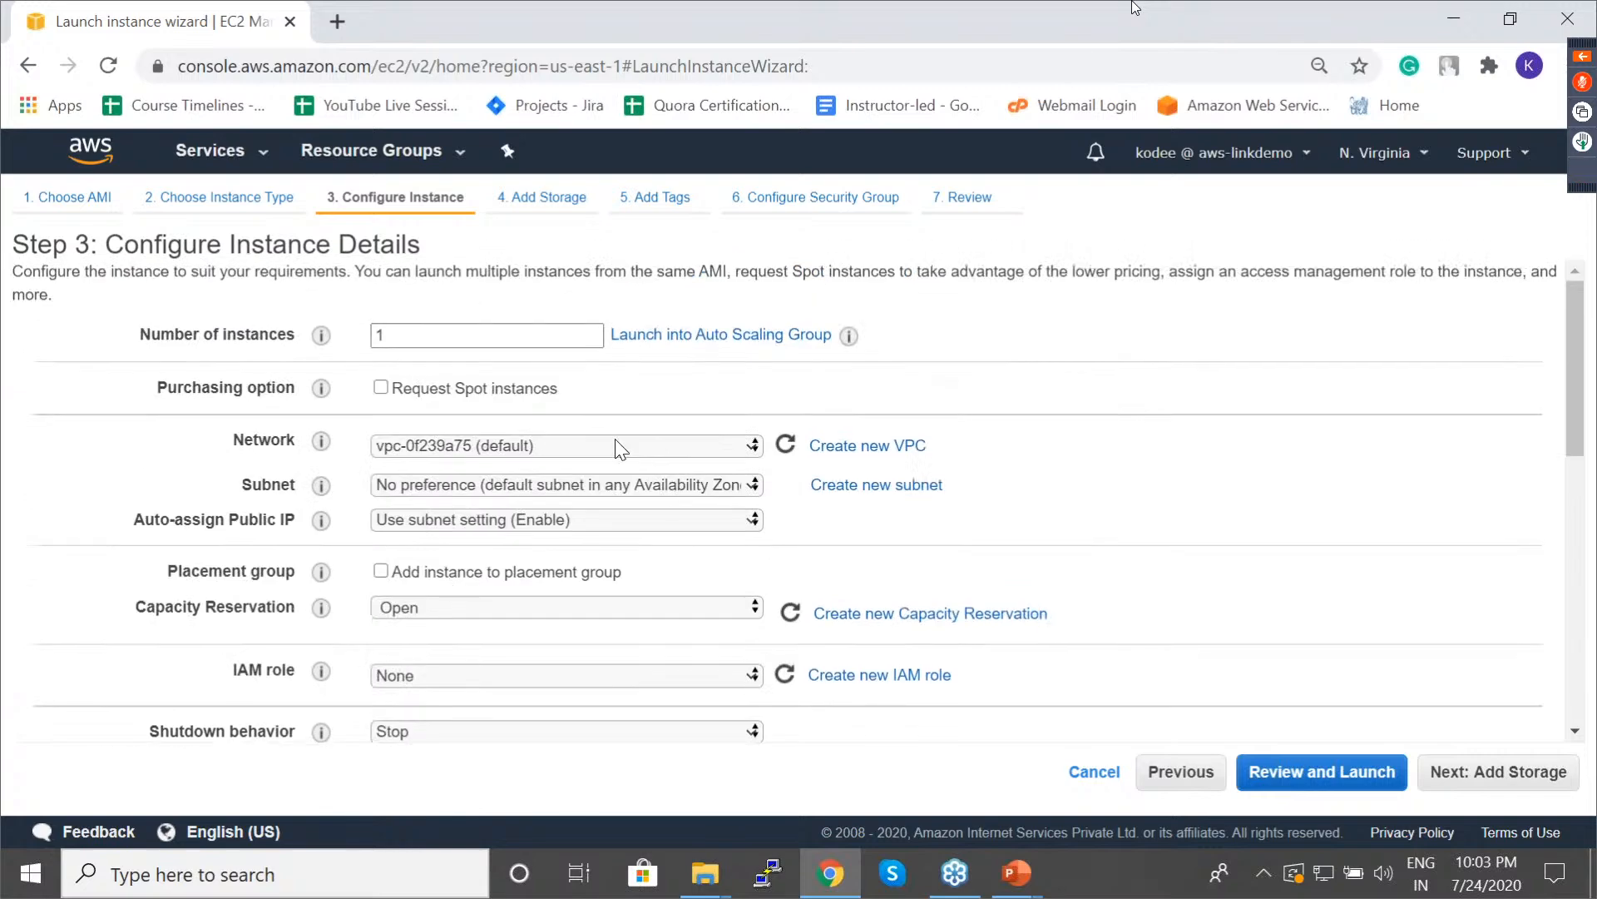
{"action": "scroll", "coordinate": [617, 441], "scroll_direction": "down", "scroll_amount": 1}
{"action": "scroll", "coordinate": [616, 438], "scroll_direction": "down", "scroll_amount": 5}
{"action": "scroll", "coordinate": [616, 439], "scroll_direction": "up", "scroll_amount": 8}
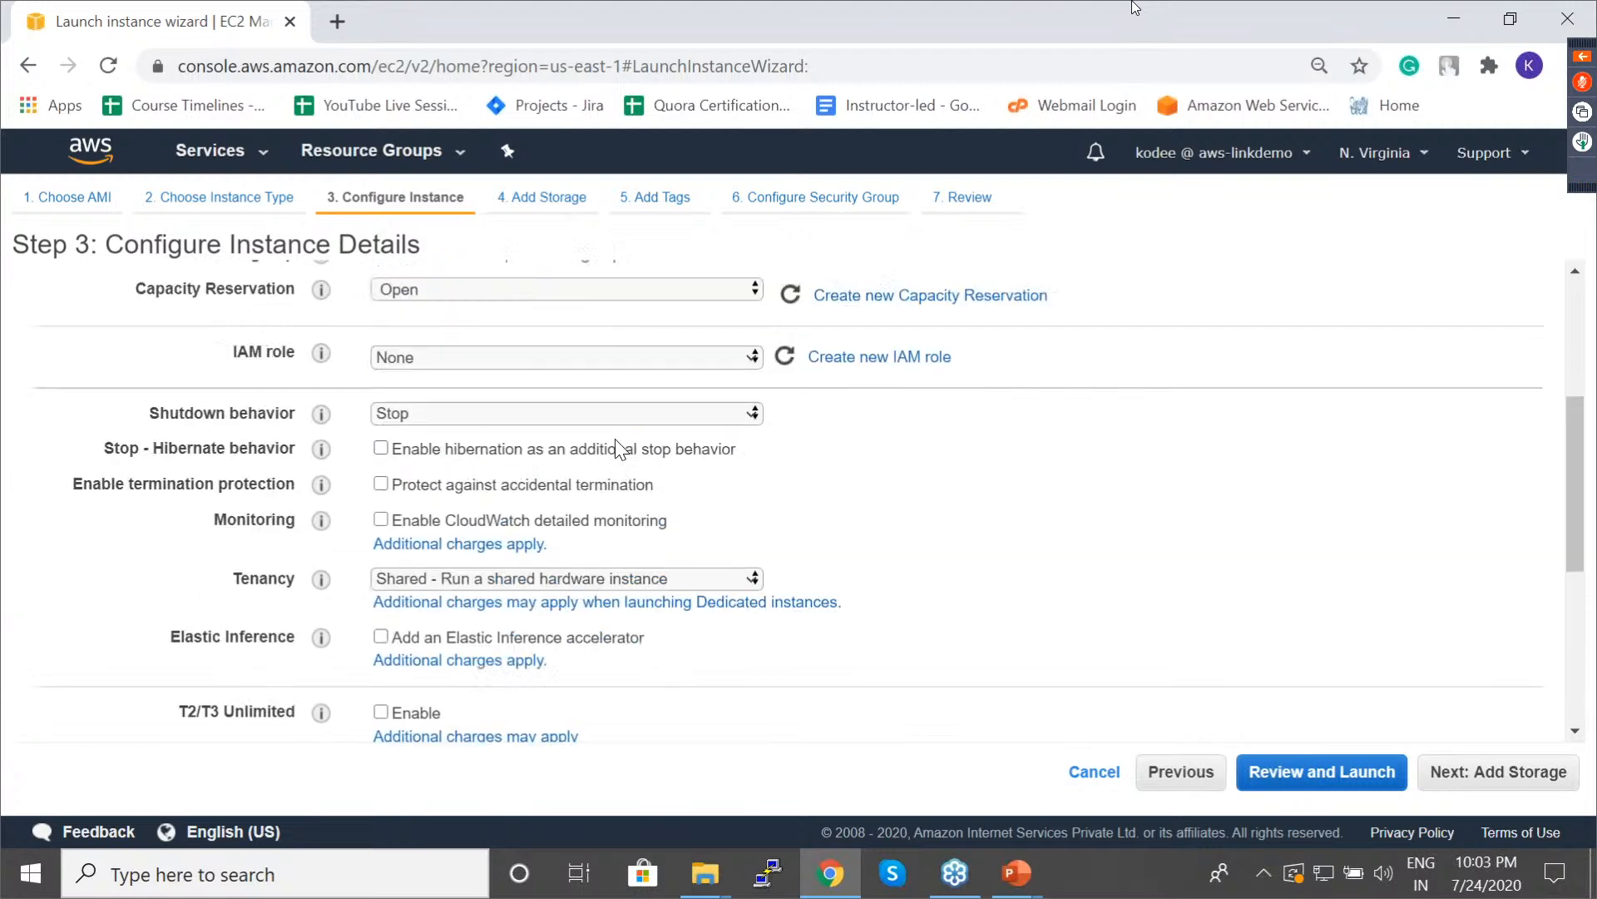
Keep a single instance with the default instance details and continue to the storage settings.
{"action": "double_click", "coordinate": [407, 333]}
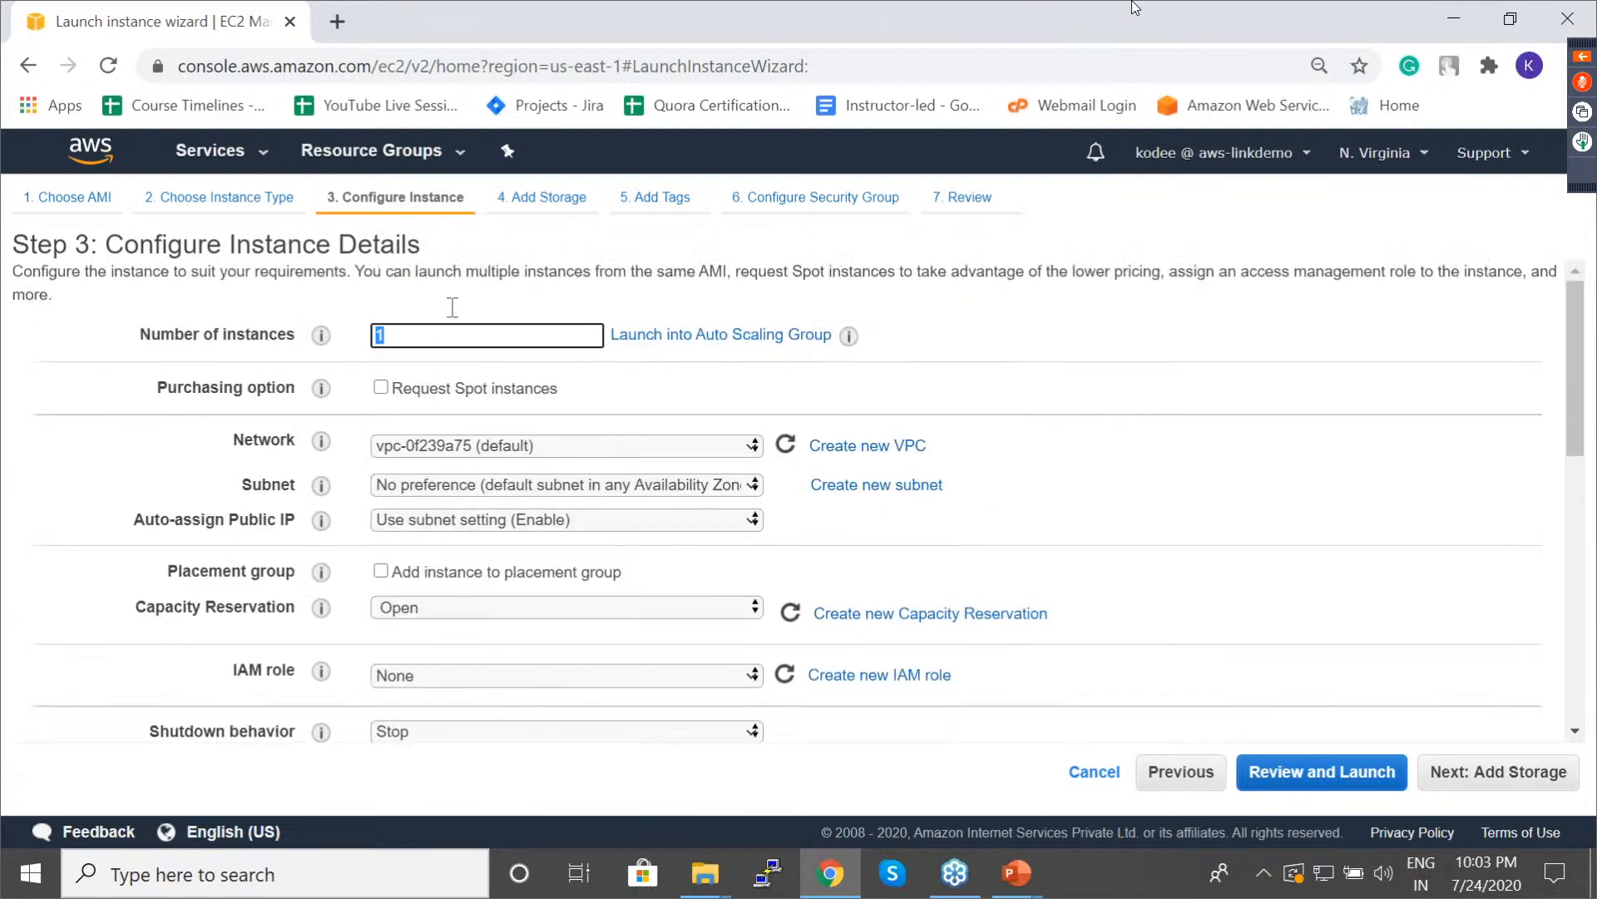
{"action": "left_click", "coordinate": [1131, 503]}
{"action": "left_click", "coordinate": [1480, 781]}
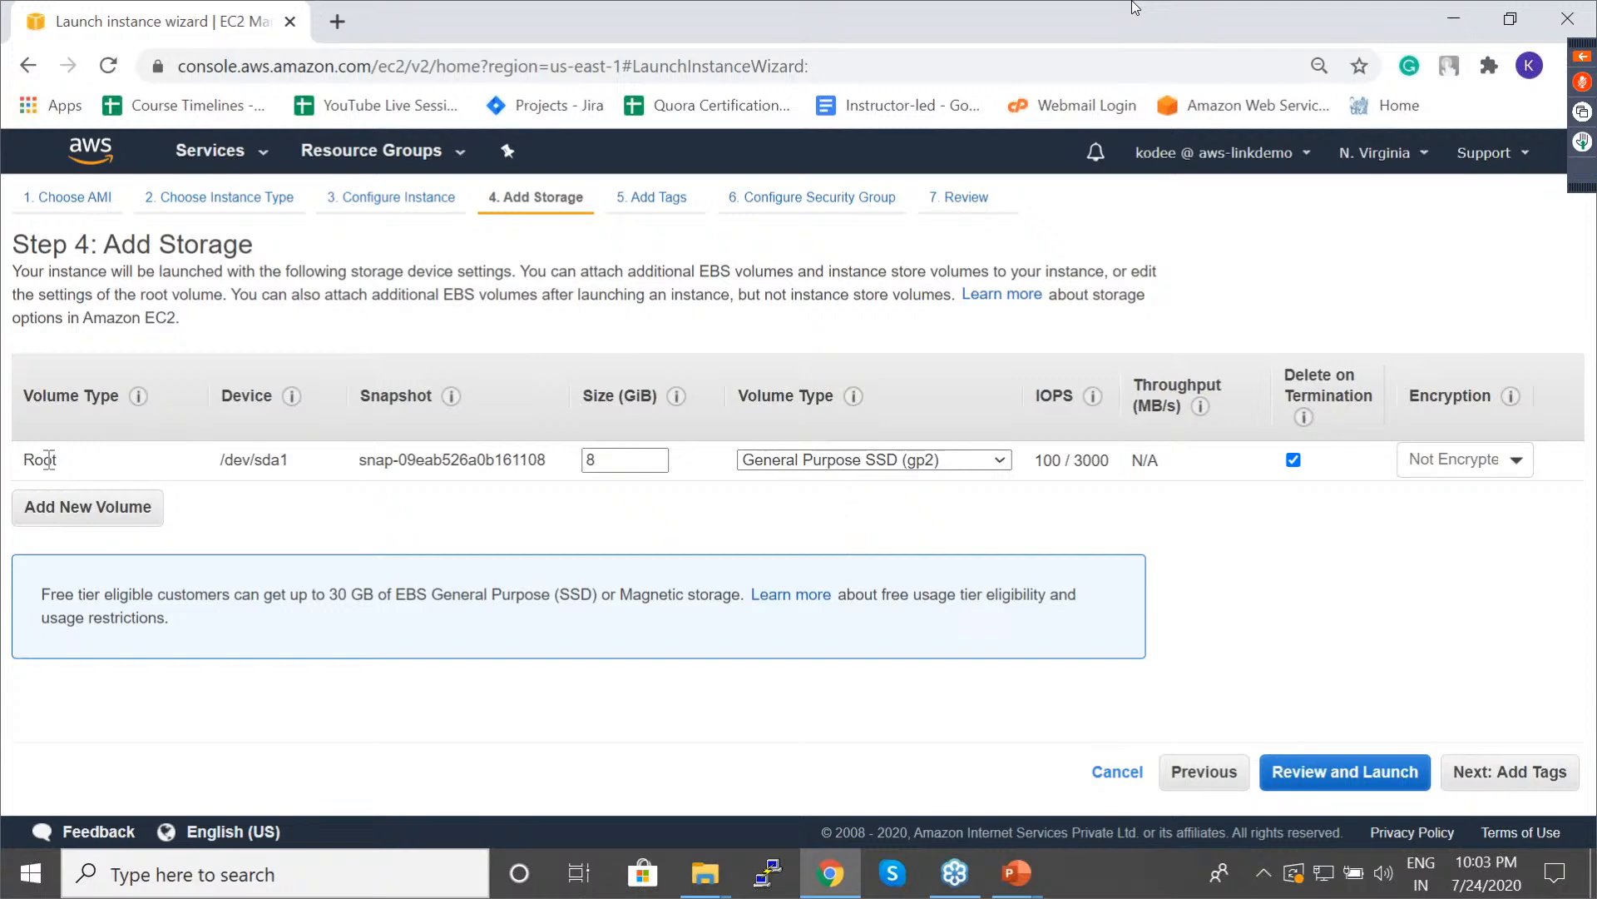
Check the free tier storage note and set the root volume's size to 30 GiB.
{"action": "double_click", "coordinate": [591, 461]}
{"action": "left_click", "coordinate": [594, 519]}
{"action": "left_click_drag", "start_coordinate": [42, 596], "coordinate": [743, 591]}
{"action": "left_click", "coordinate": [774, 529]}
{"action": "left_click", "coordinate": [1579, 489]}
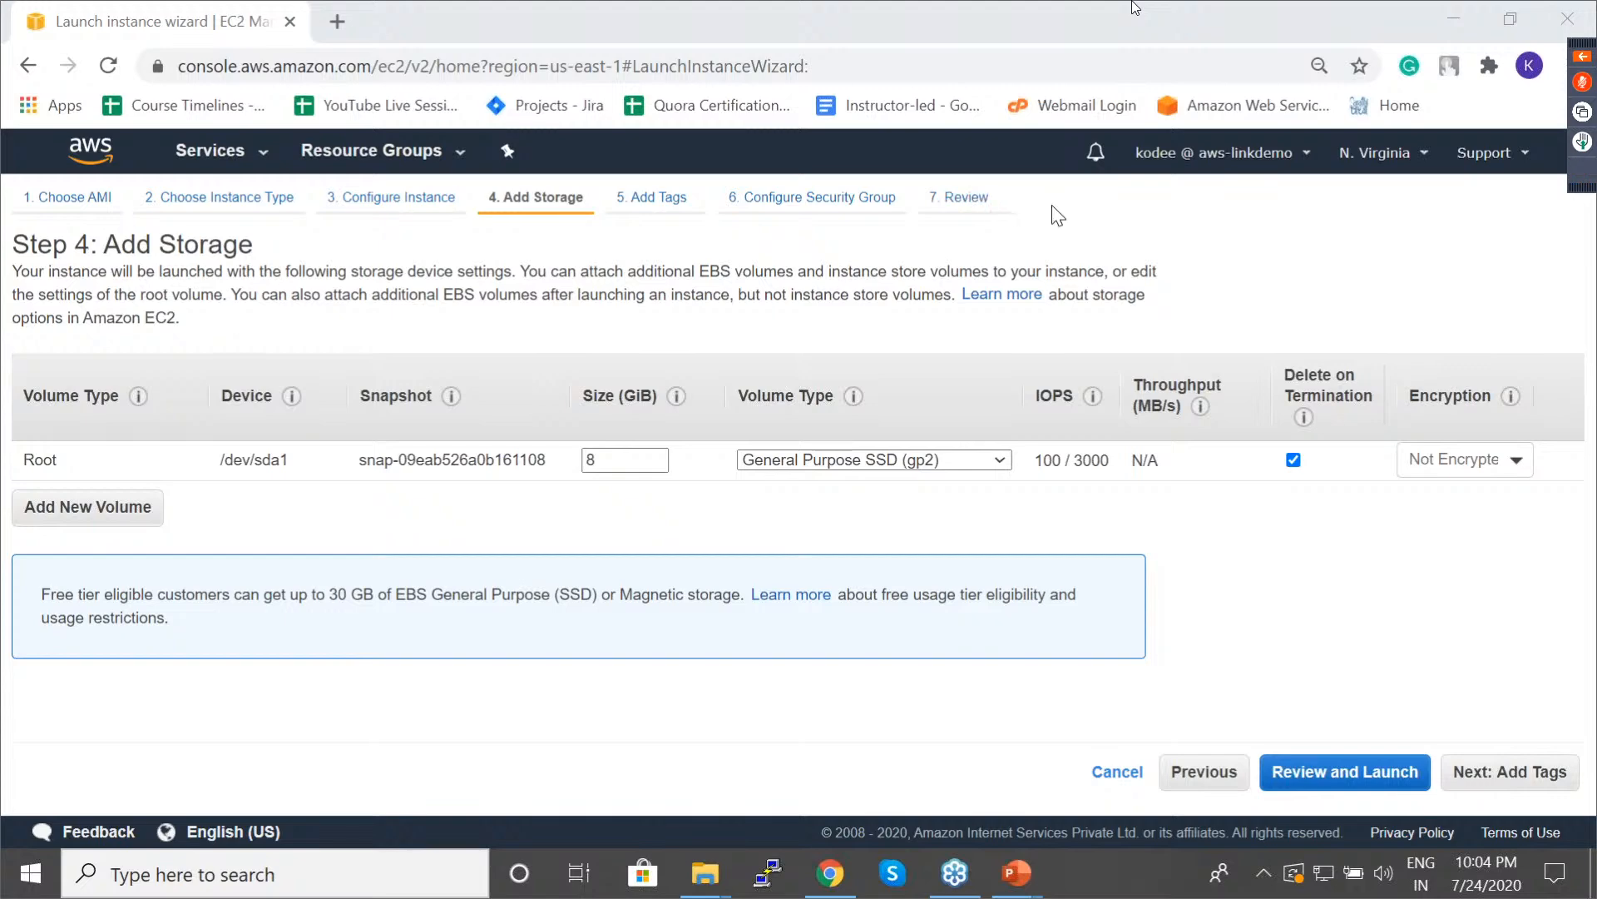
{"action": "double_click", "coordinate": [603, 463]}
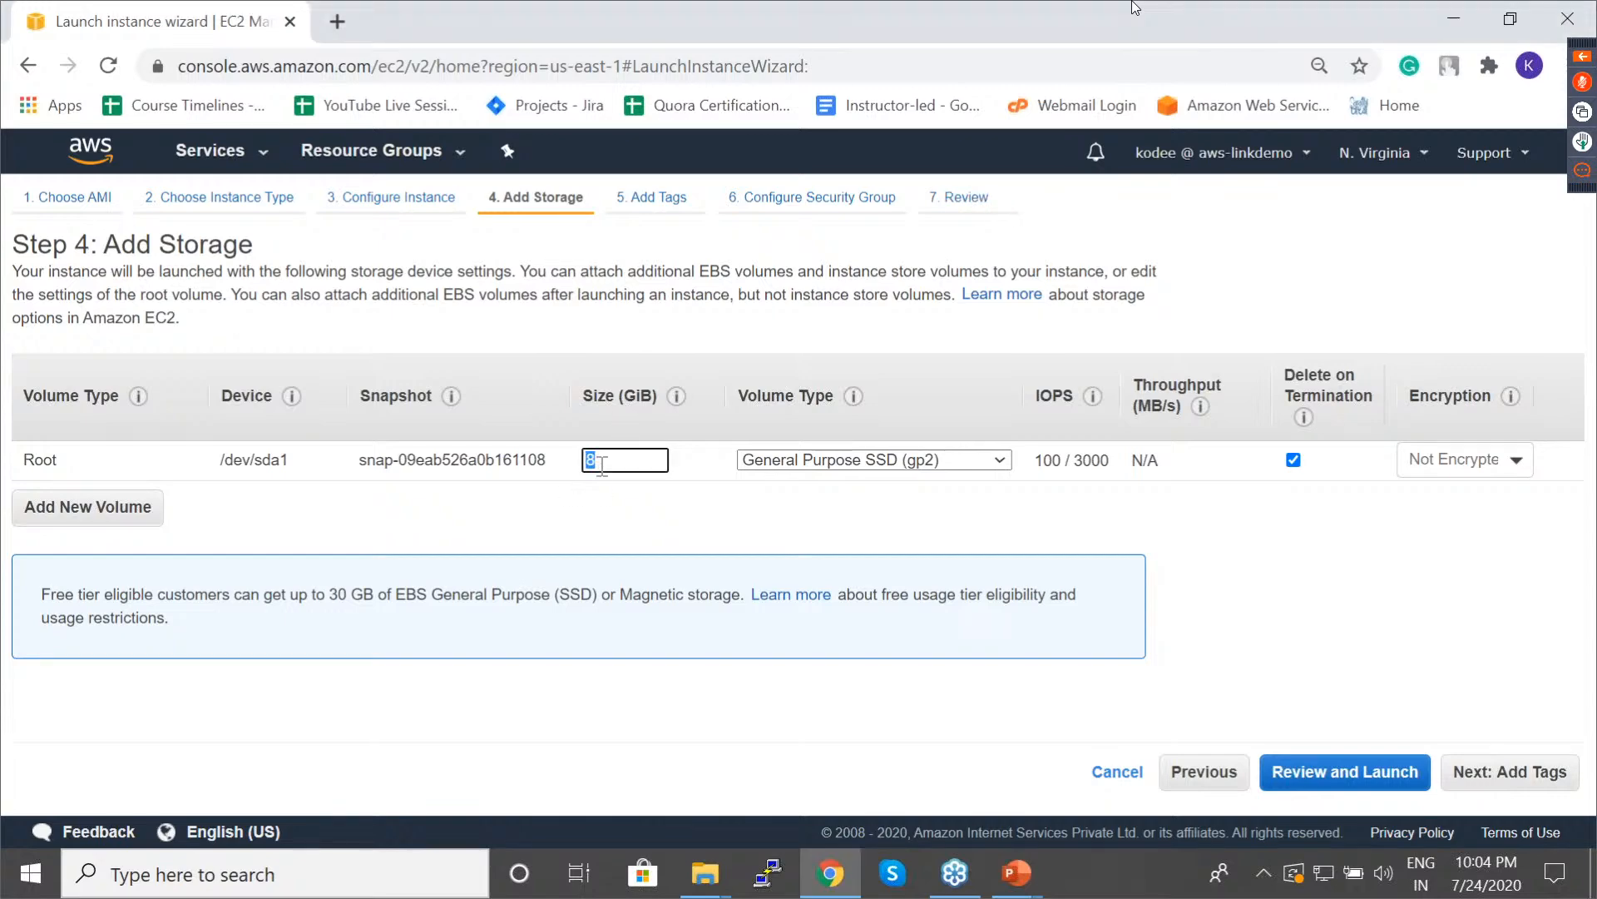
{"action": "type", "text": "30"}
{"action": "left_click", "coordinate": [762, 505]}
Choose General Purpose SSD (gp2) as the root volume's type and check its IOPS information.
{"action": "left_click", "coordinate": [985, 460]}
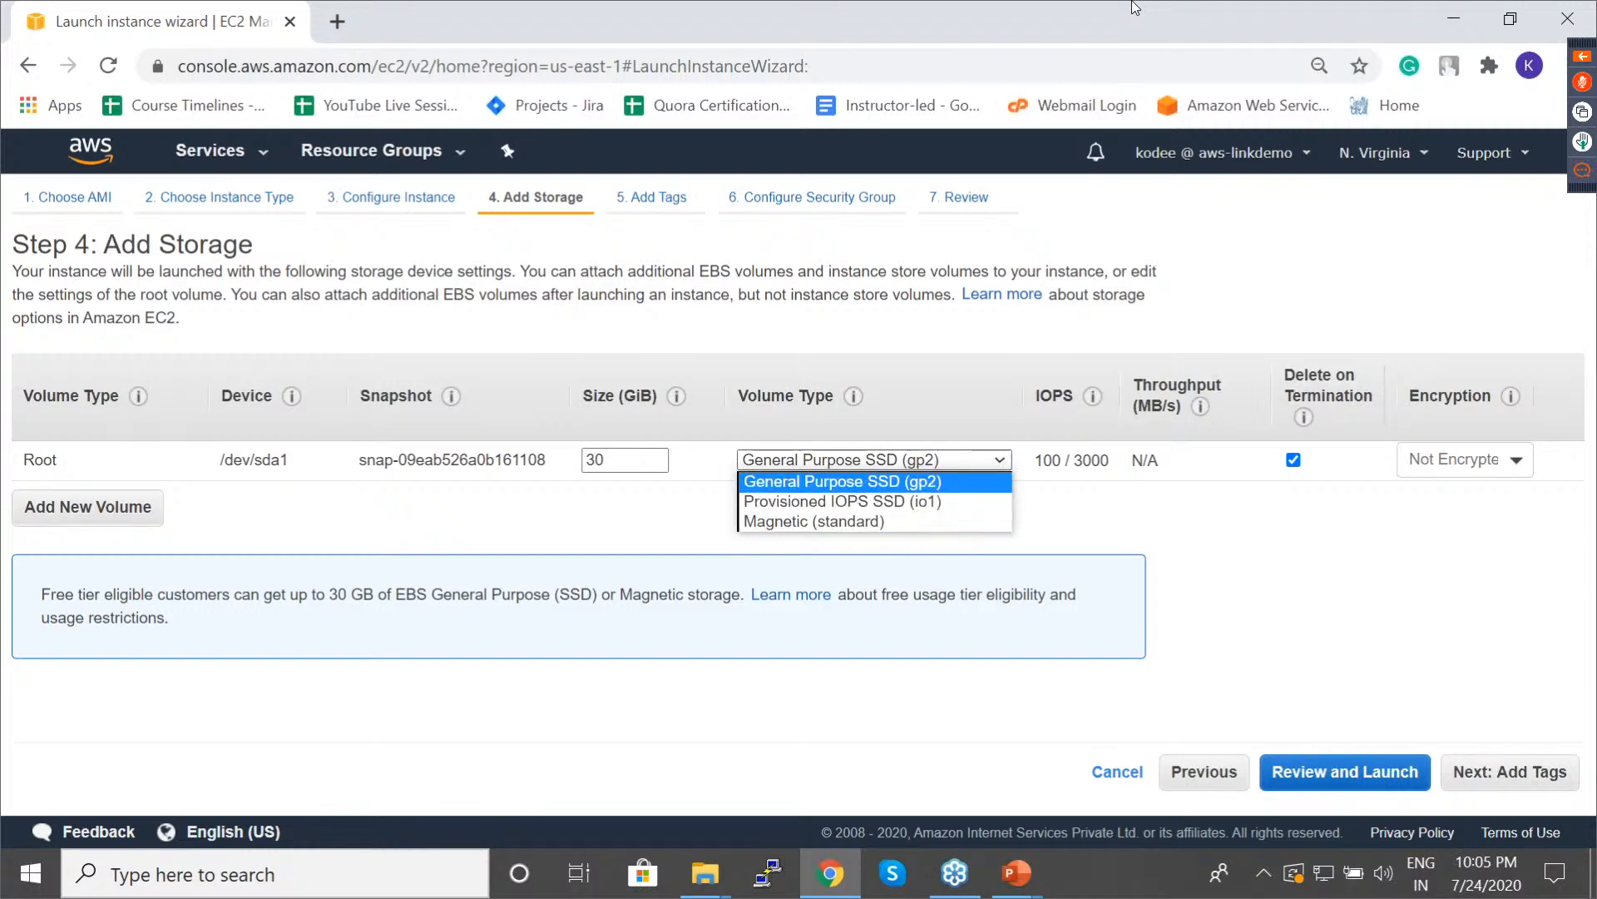
{"action": "left_click", "coordinate": [969, 483]}
{"action": "mouse_move", "coordinate": [1050, 472]}
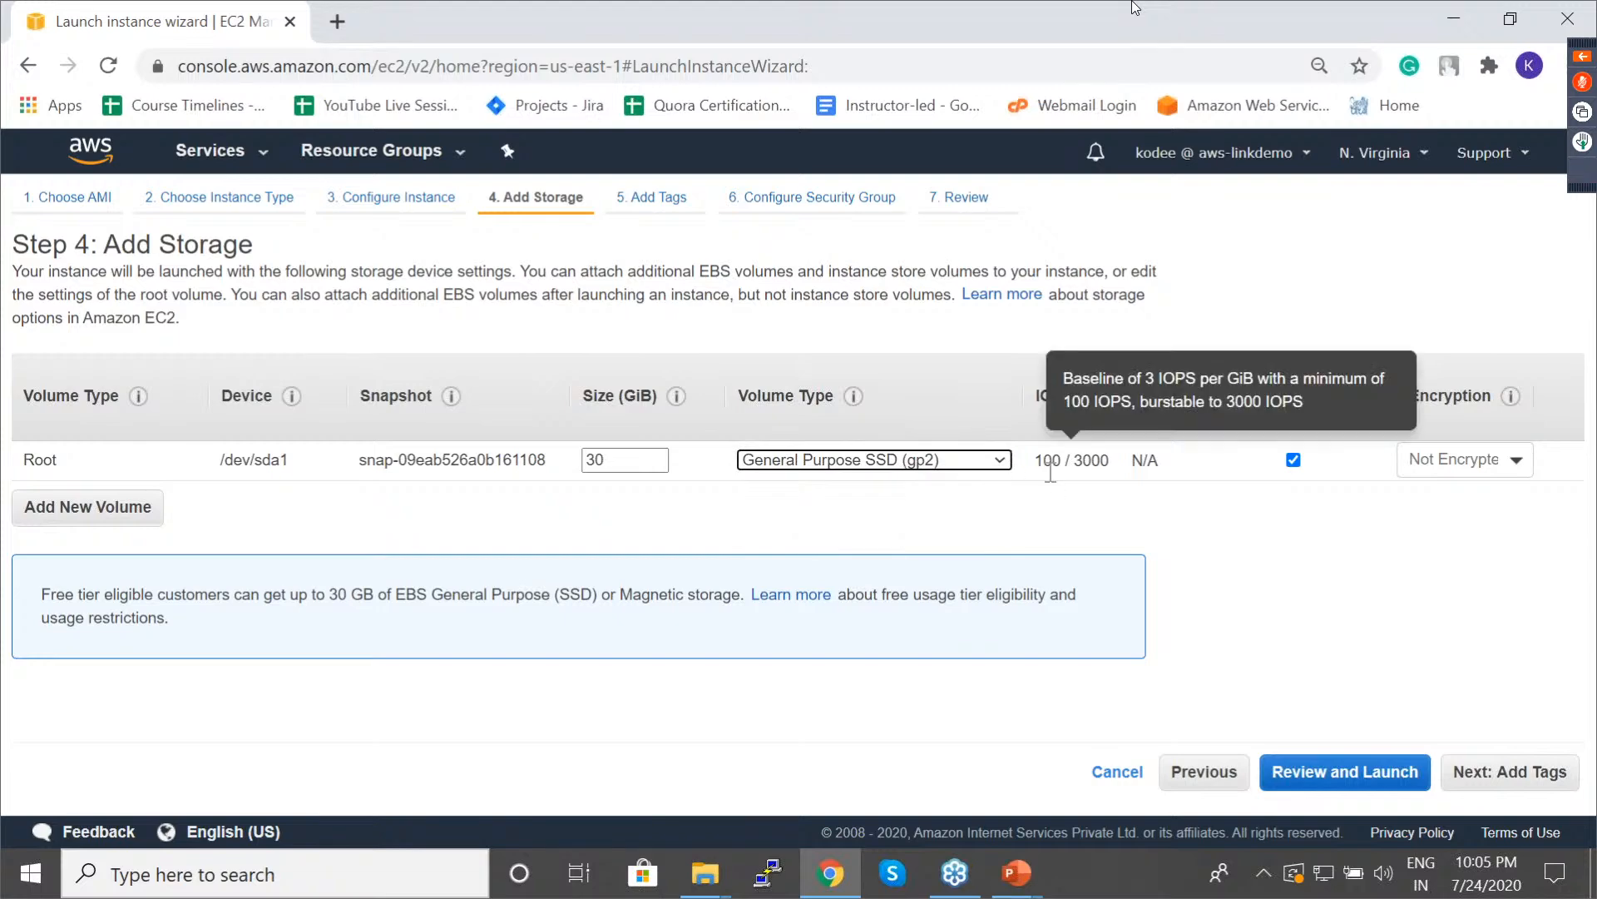
{"action": "left_click_drag", "start_coordinate": [1045, 463], "coordinate": [1065, 463]}
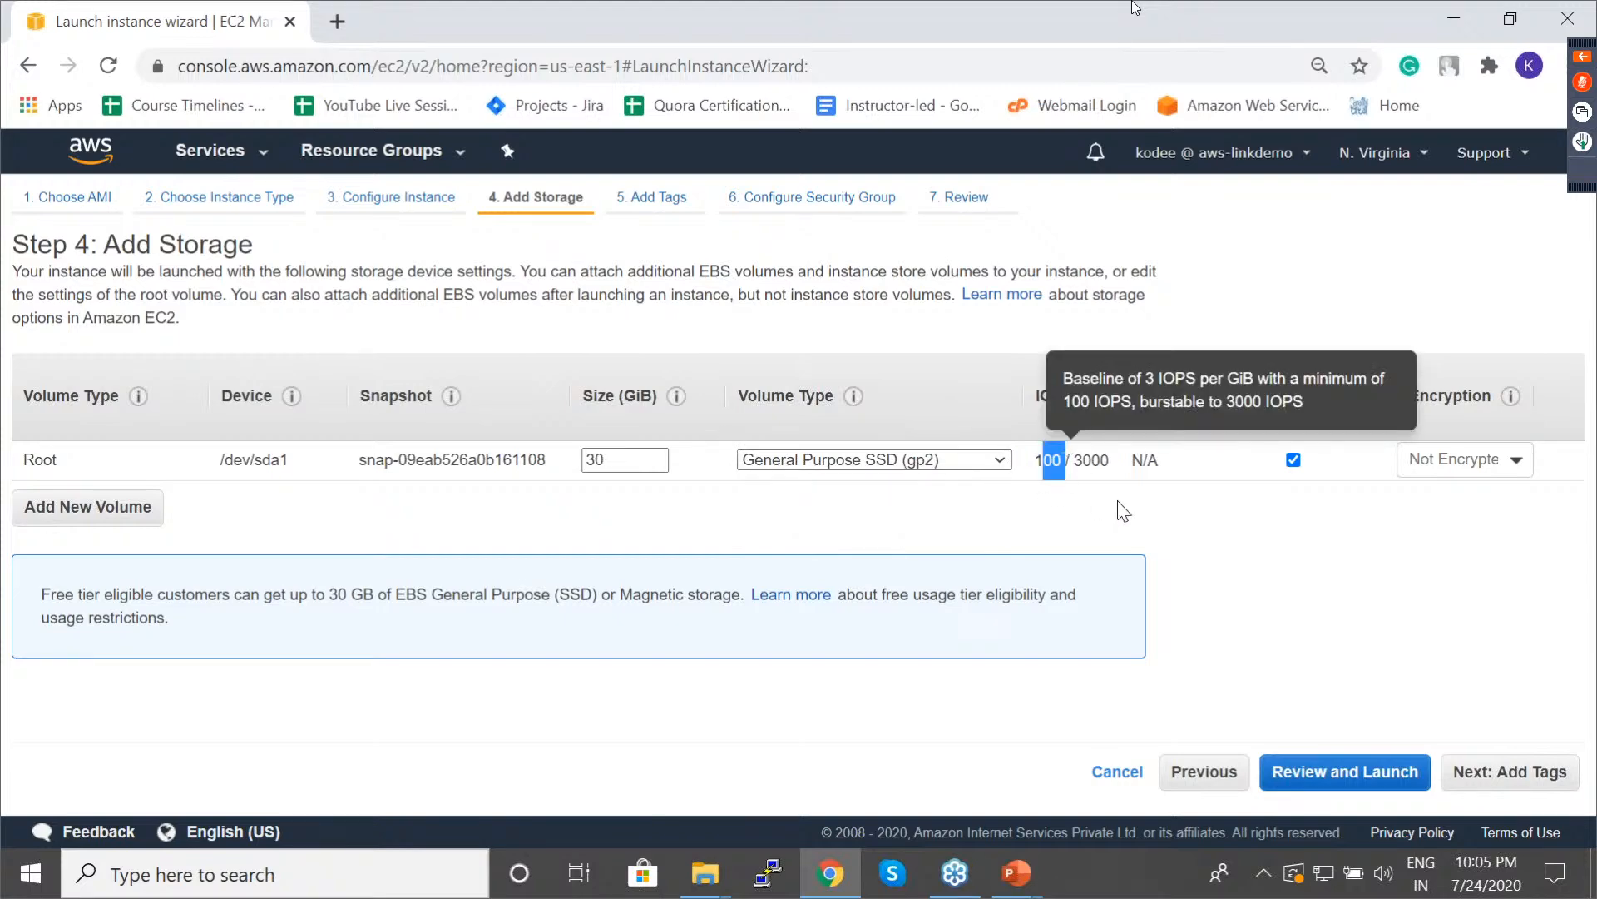
{"action": "left_click", "coordinate": [1123, 511]}
Leave Delete on Termination enabled for the root volume and continue to the tags.
{"action": "mouse_move", "coordinate": [1304, 416]}
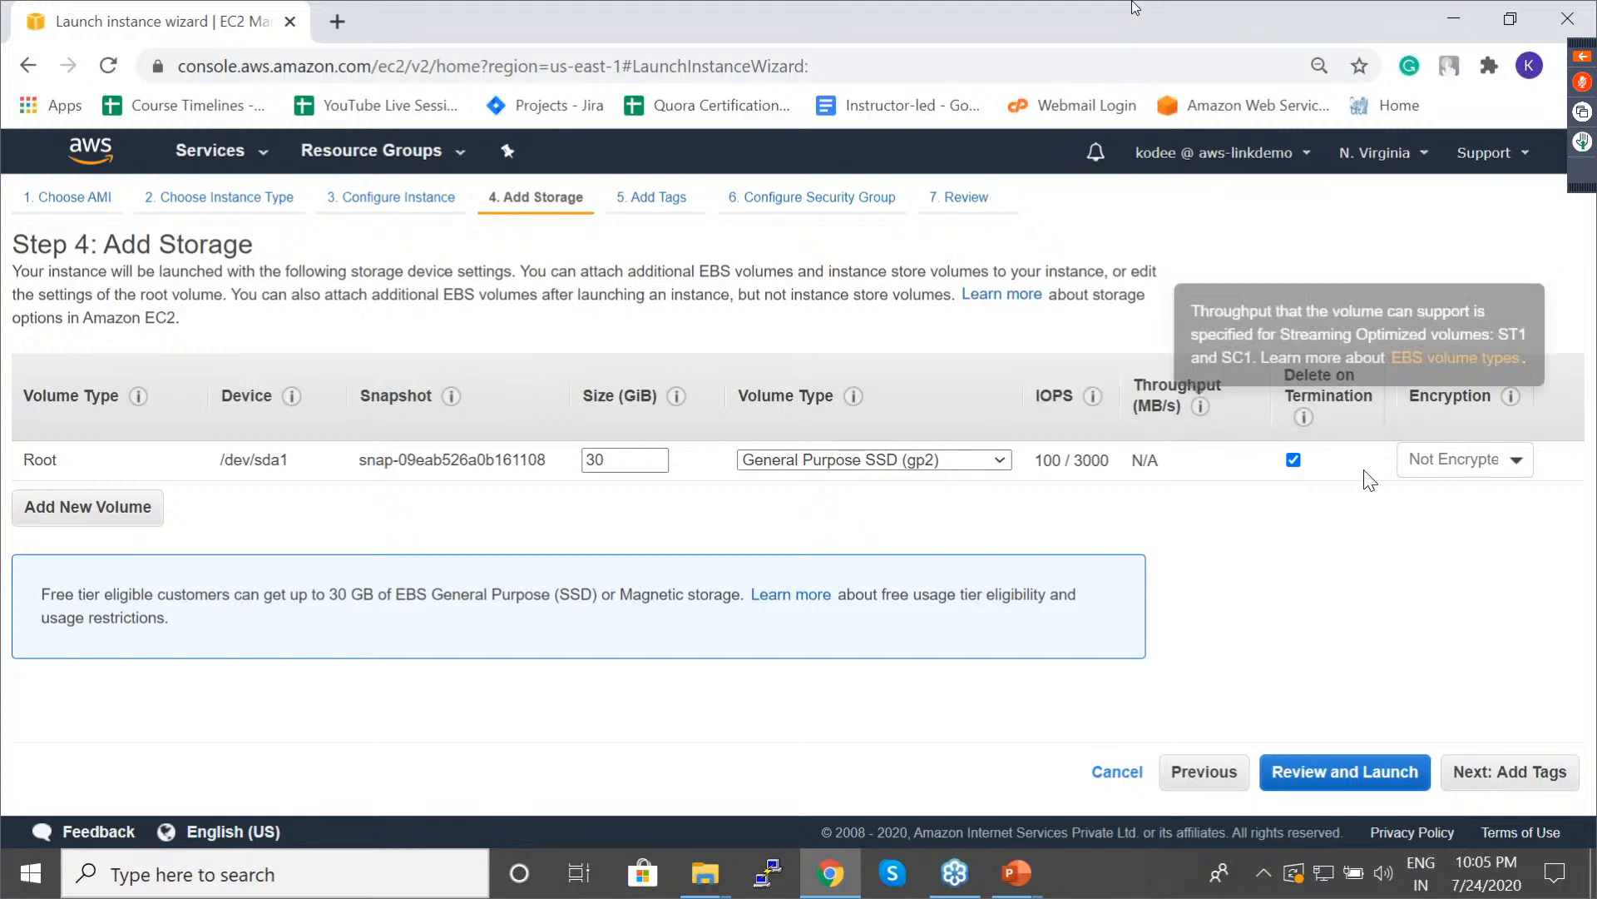
{"action": "left_click", "coordinate": [1293, 459]}
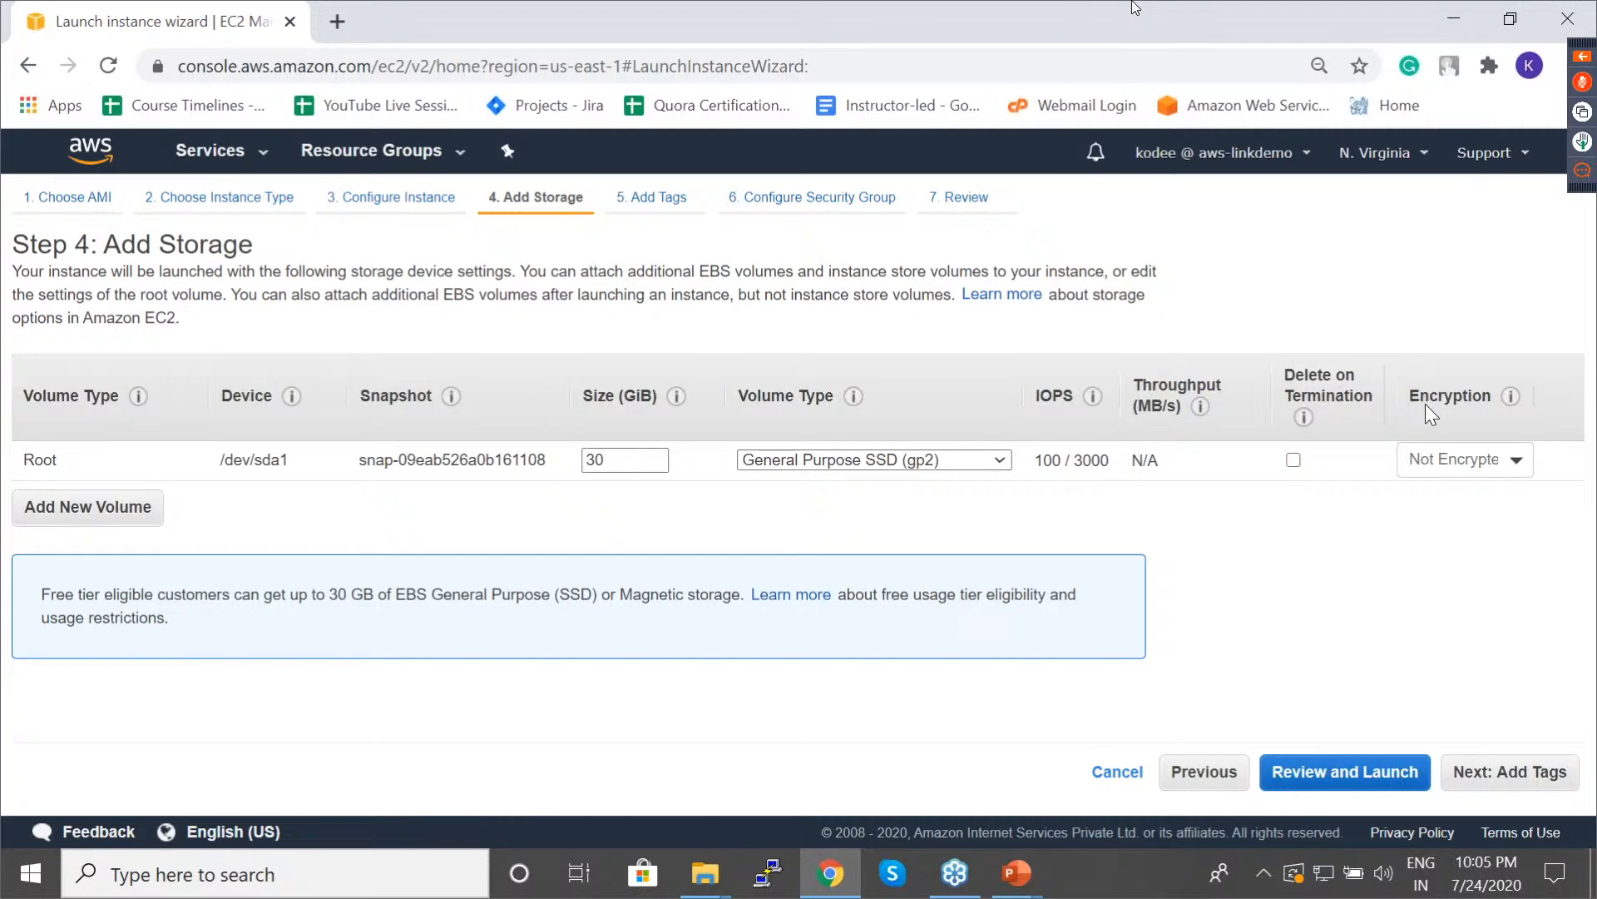
{"action": "left_click", "coordinate": [1293, 459]}
{"action": "left_click", "coordinate": [1576, 487]}
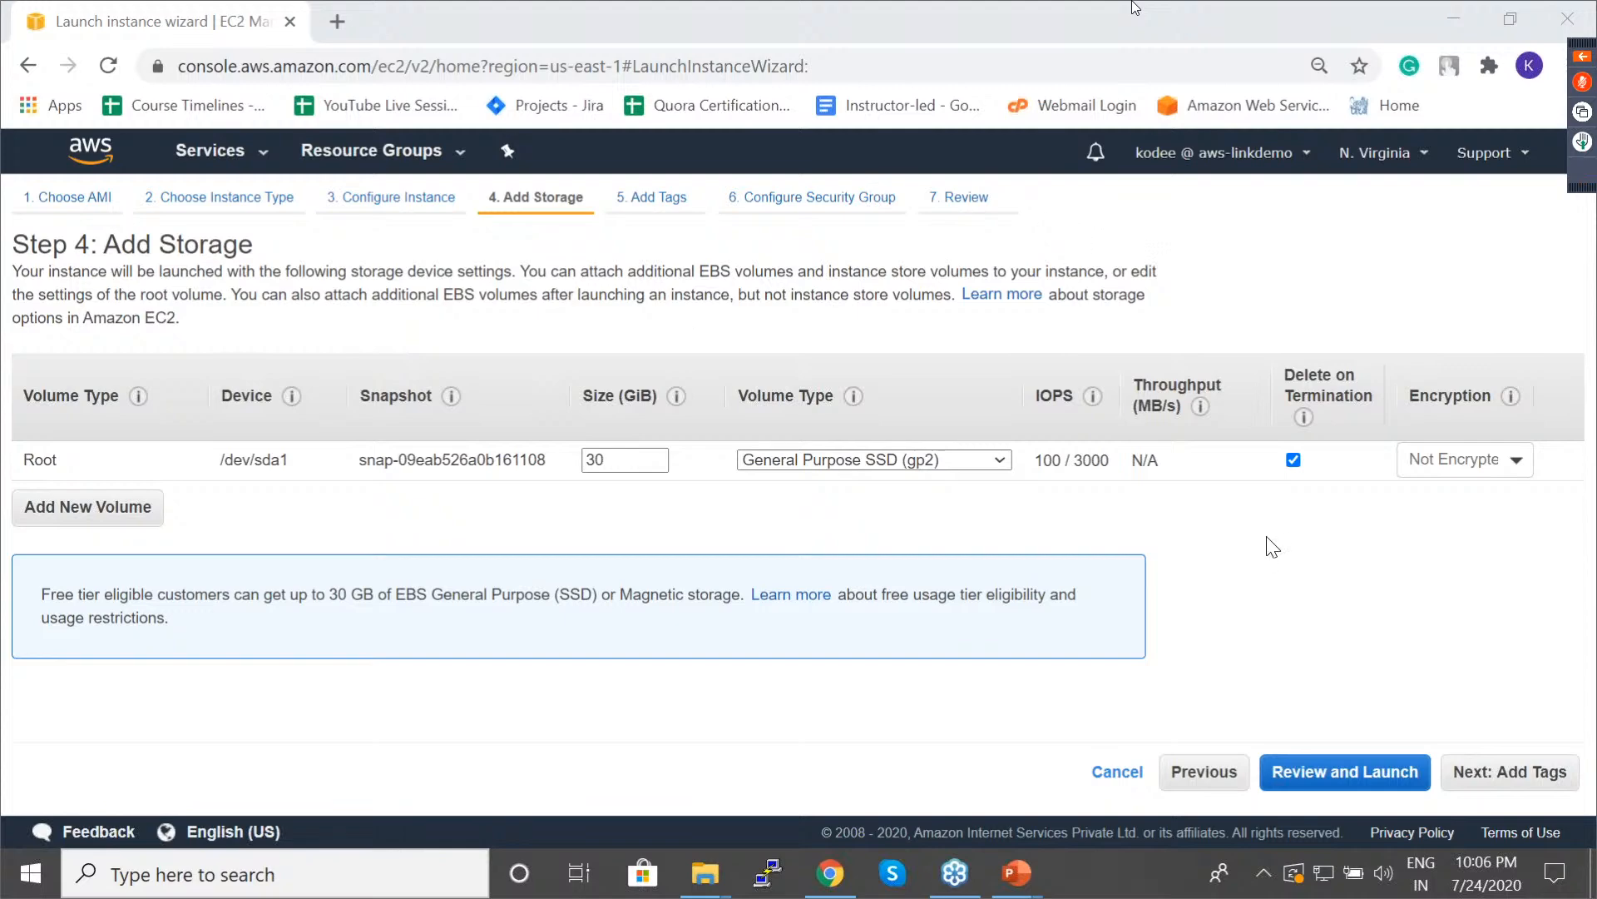
{"action": "left_click", "coordinate": [1503, 781]}
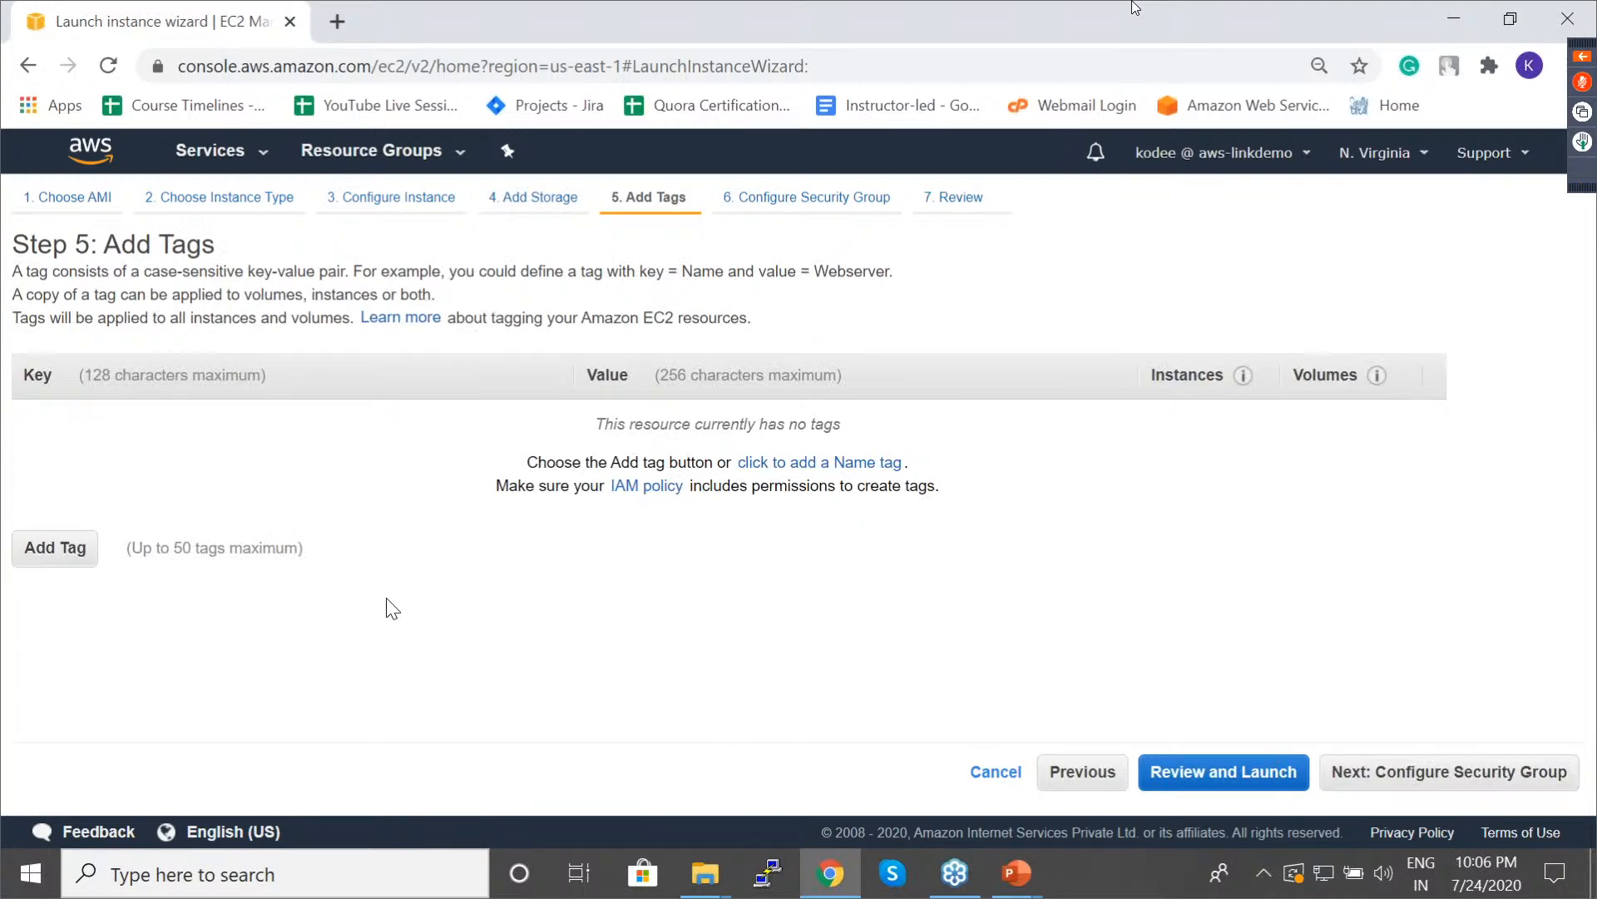
Add a tag with key Name and value webserver for instances and volumes, and continue to the security group settings.
{"action": "left_click", "coordinate": [24, 554]}
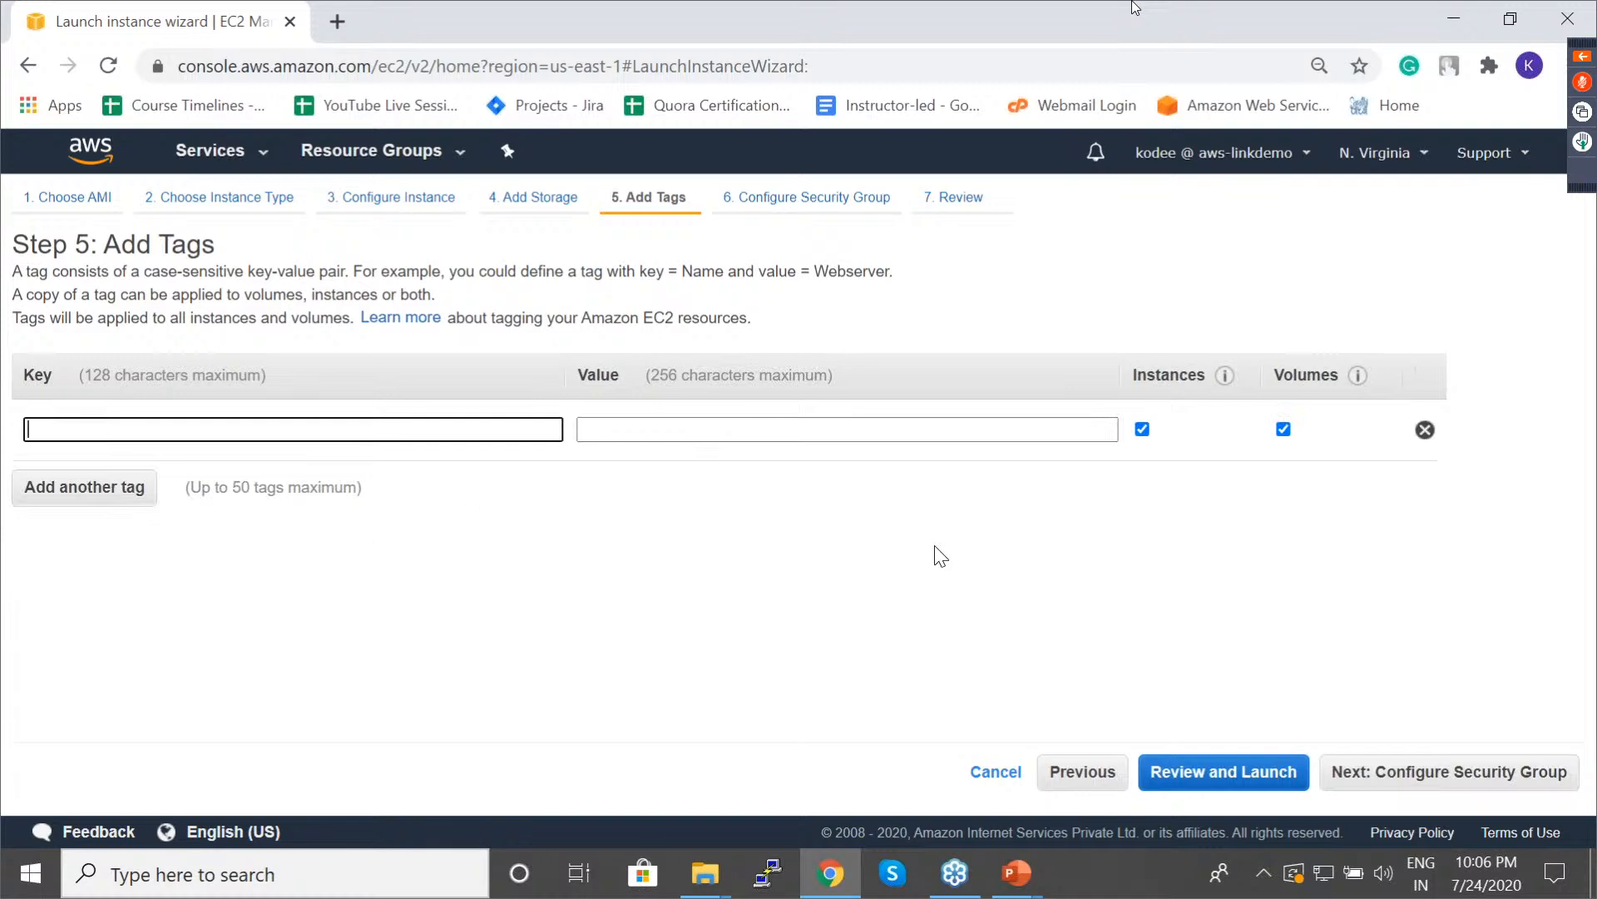
{"action": "type", "text": "Name"}
{"action": "key", "text": "Tab"}
{"action": "type", "text": "webserver"}
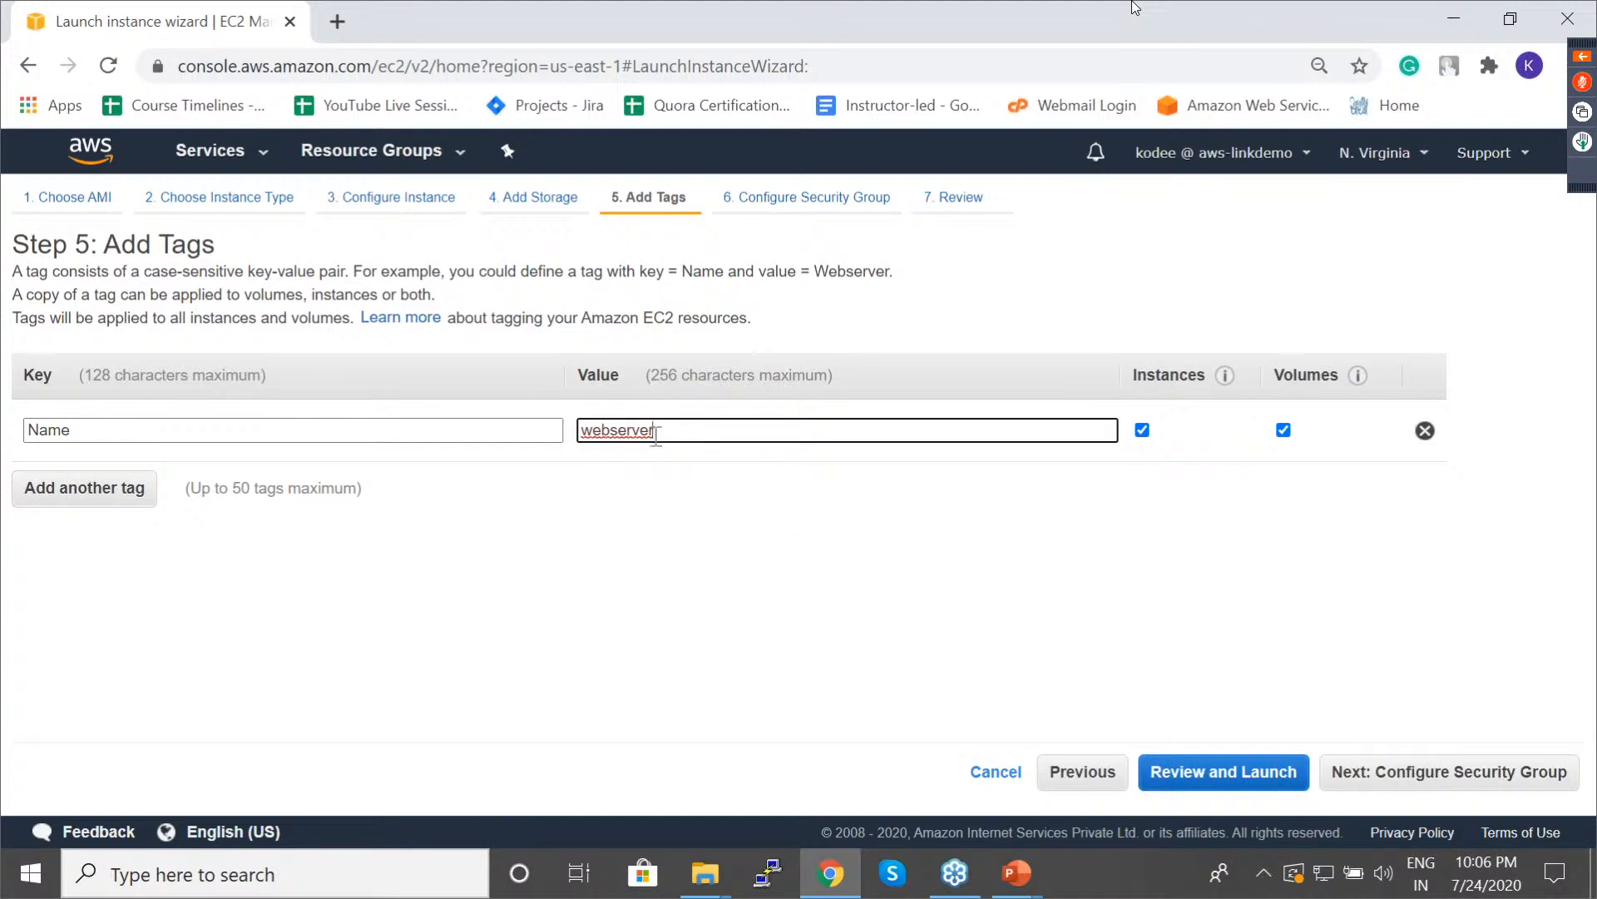
{"action": "double_click", "coordinate": [609, 435]}
{"action": "left_click", "coordinate": [653, 530]}
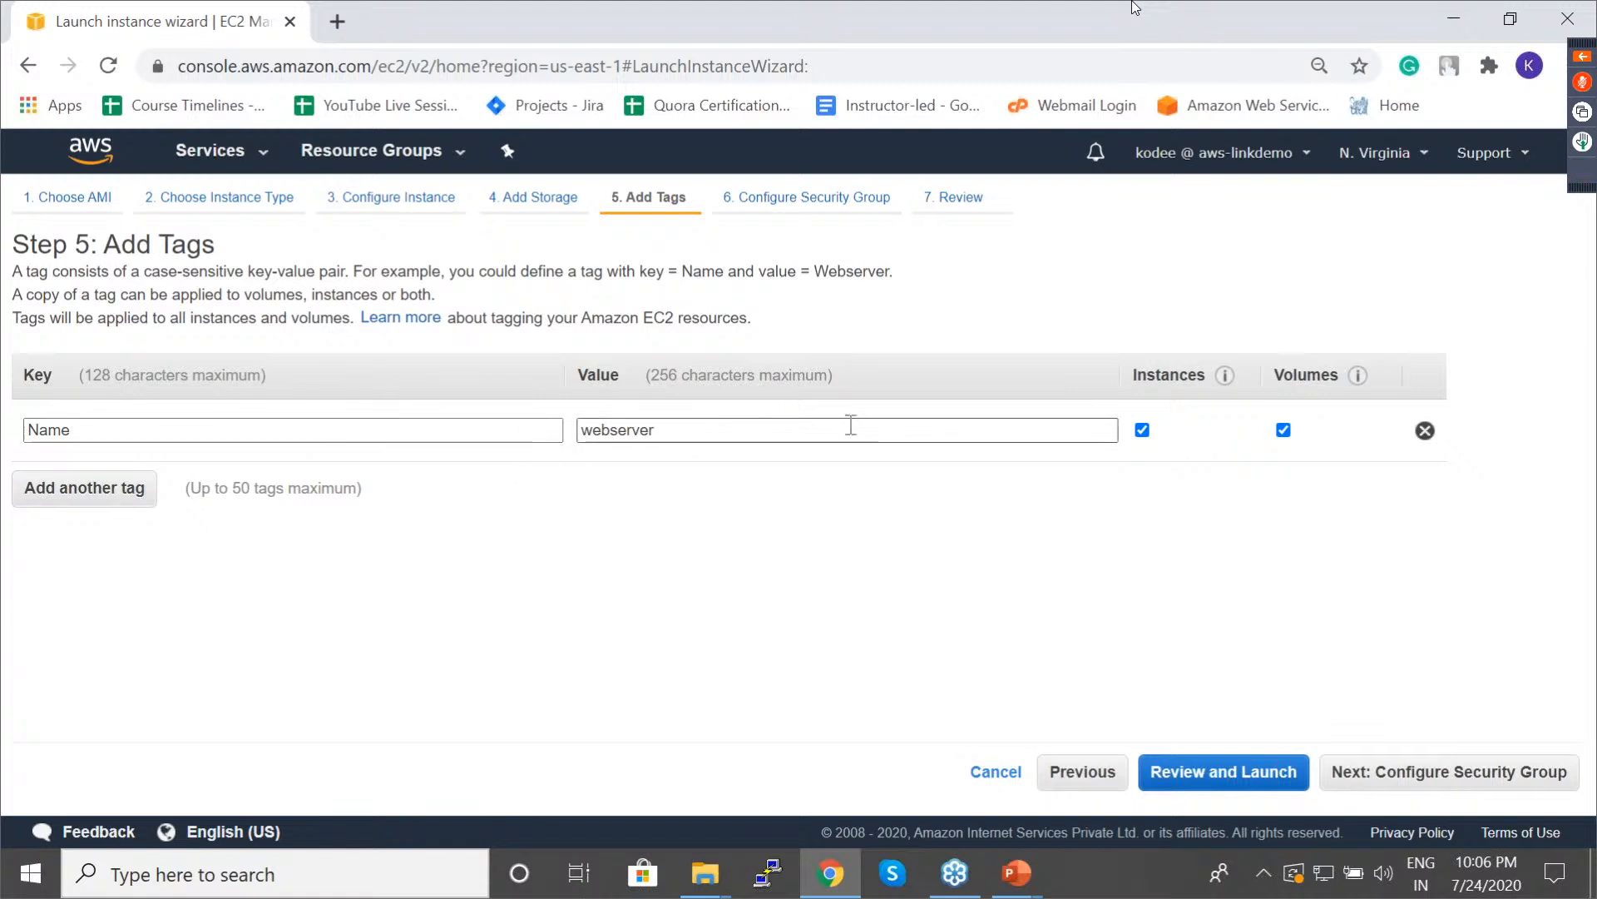
{"action": "double_click", "coordinate": [712, 427]}
{"action": "left_click", "coordinate": [1356, 522]}
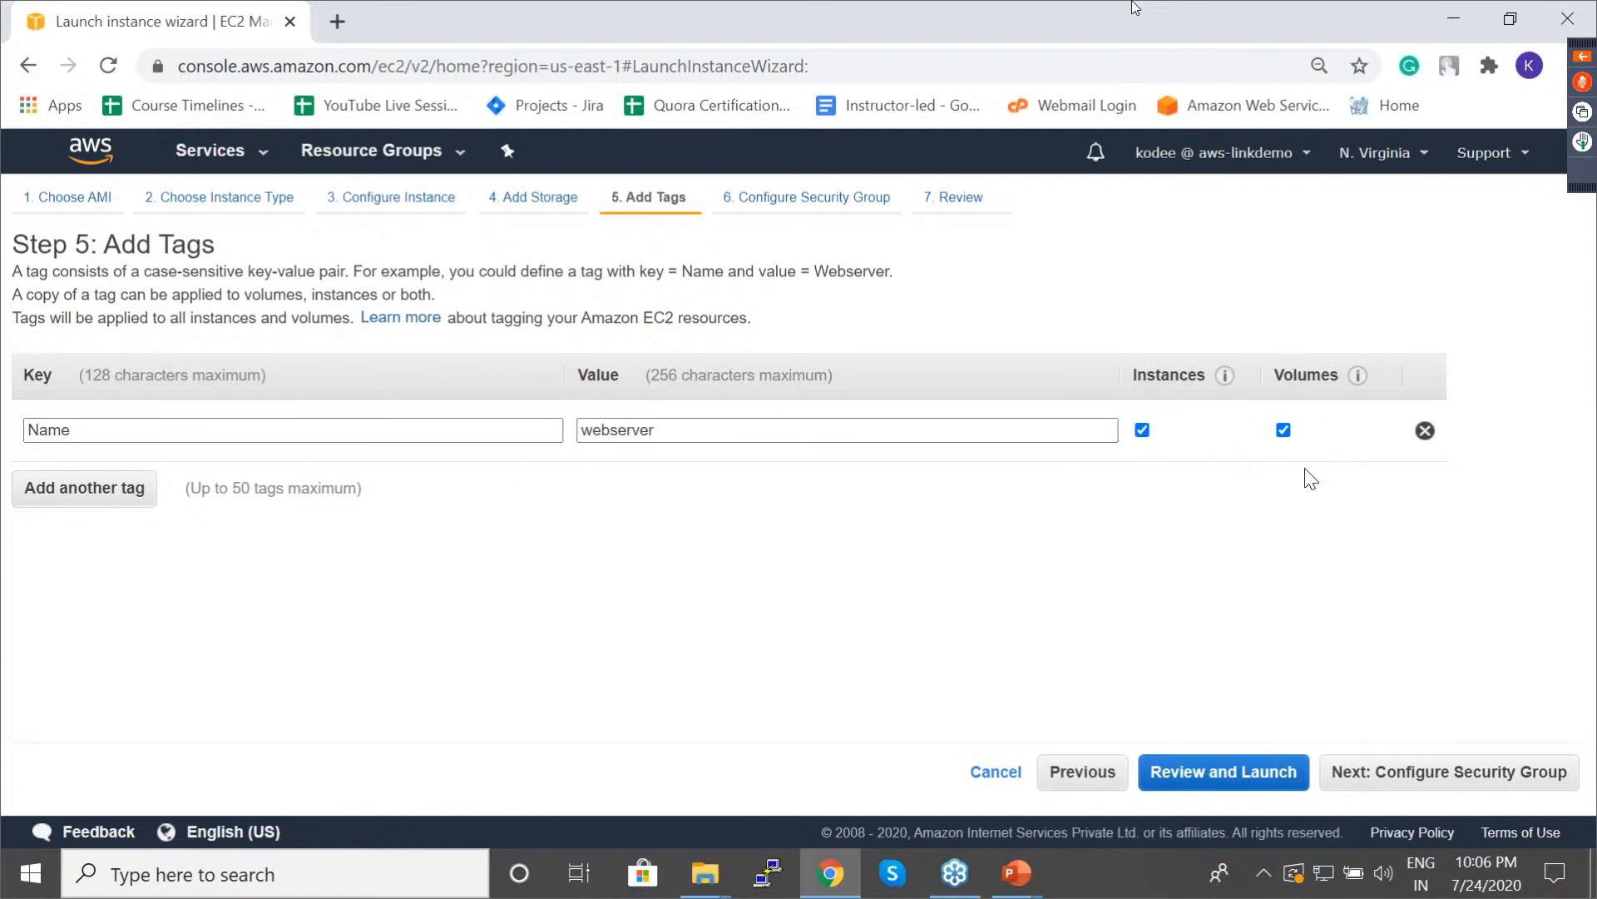
{"action": "left_click", "coordinate": [1433, 778]}
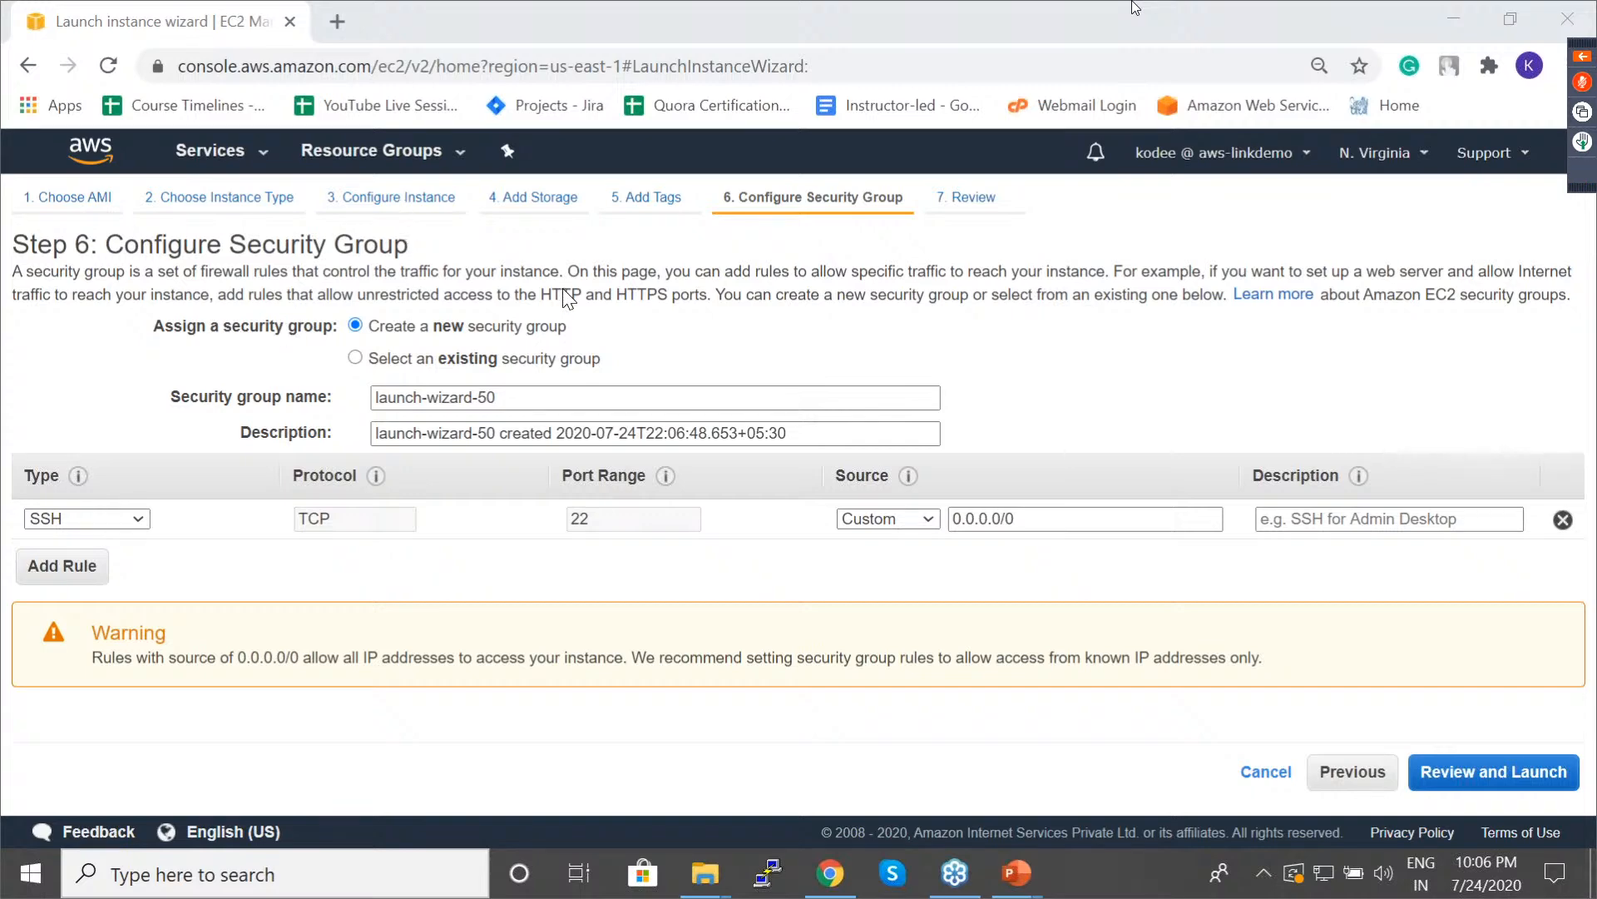
Return to the storage settings and encrypt the root volume with the default aws/ebs key.
{"action": "left_click", "coordinate": [537, 197]}
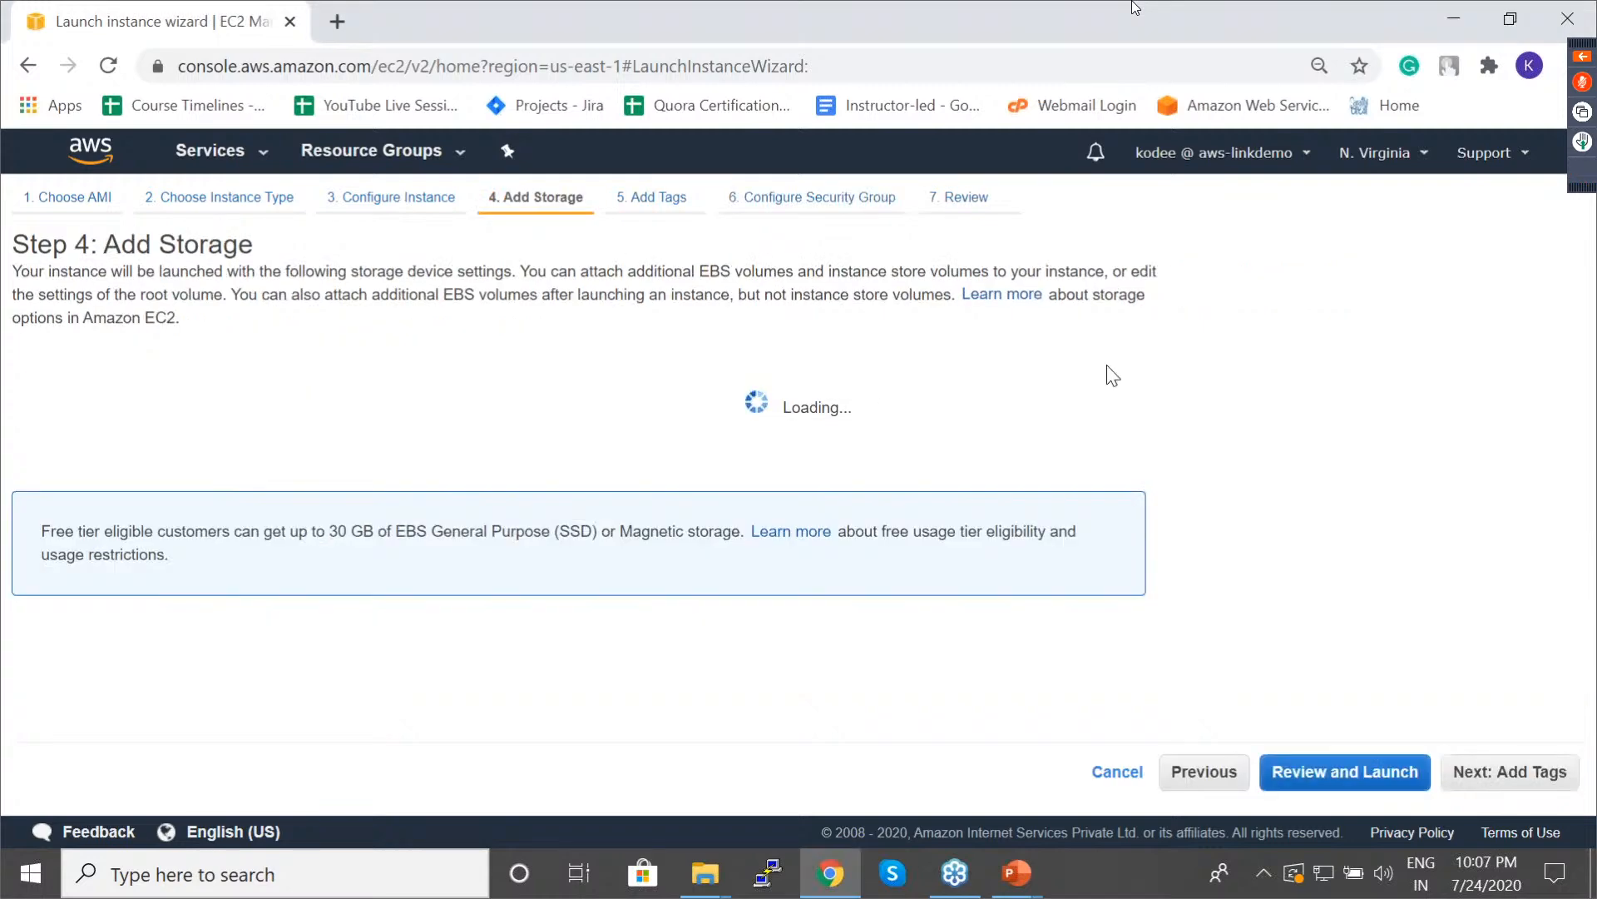
{"action": "left_click", "coordinate": [1425, 453]}
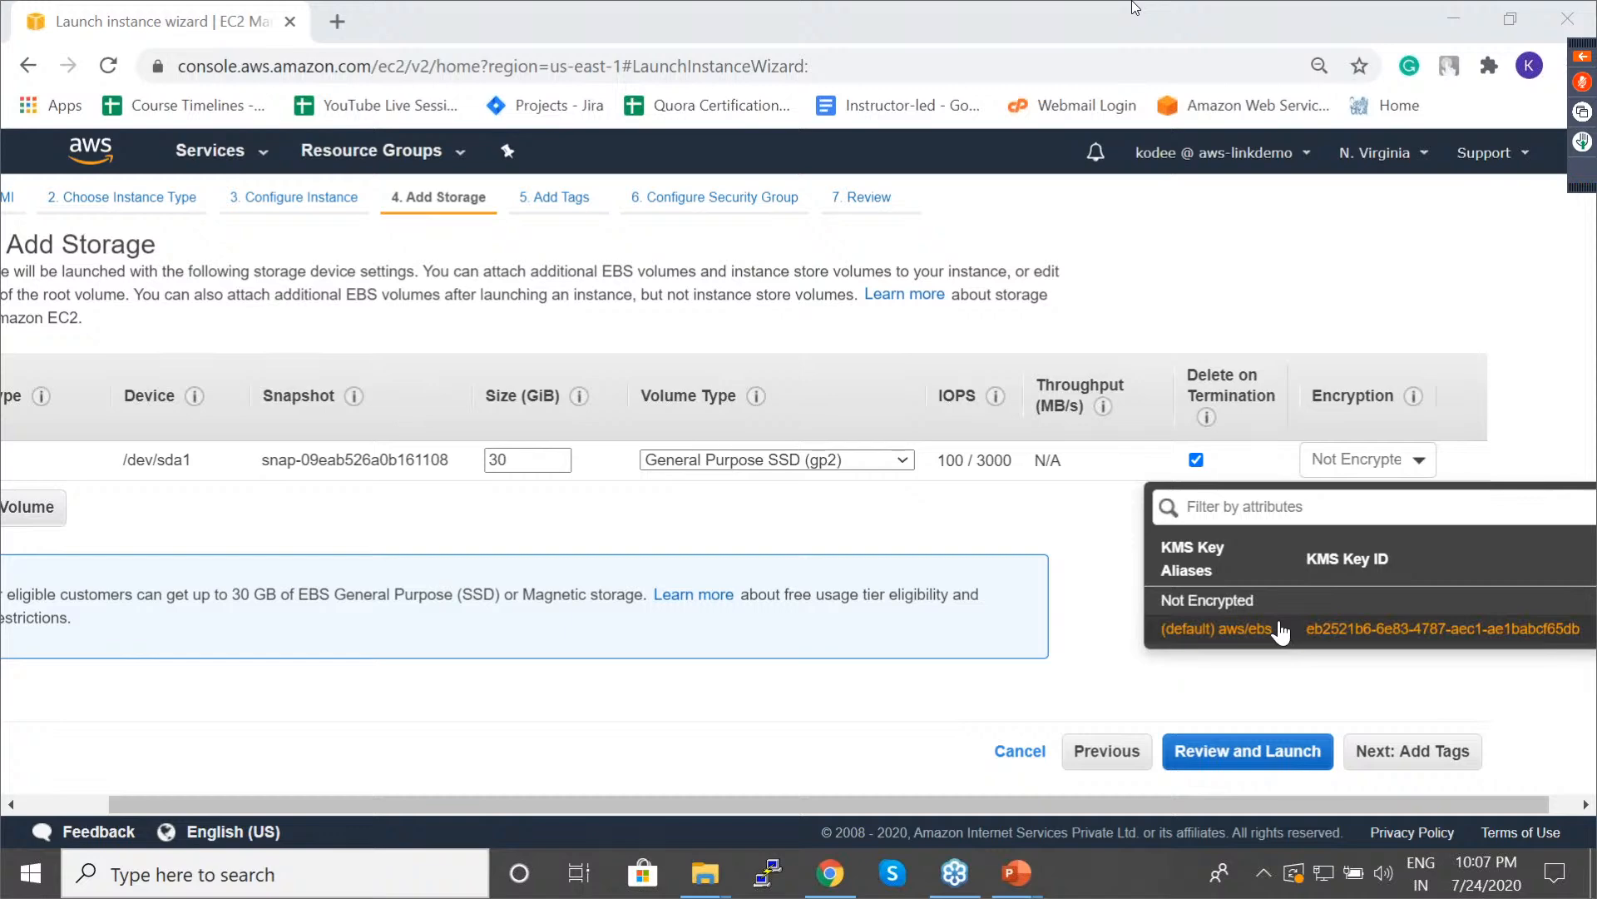
{"action": "left_click", "coordinate": [1279, 632]}
Set the root volume back to Not Encrypted and continue past the tags to the security group settings.
{"action": "left_click", "coordinate": [1518, 462]}
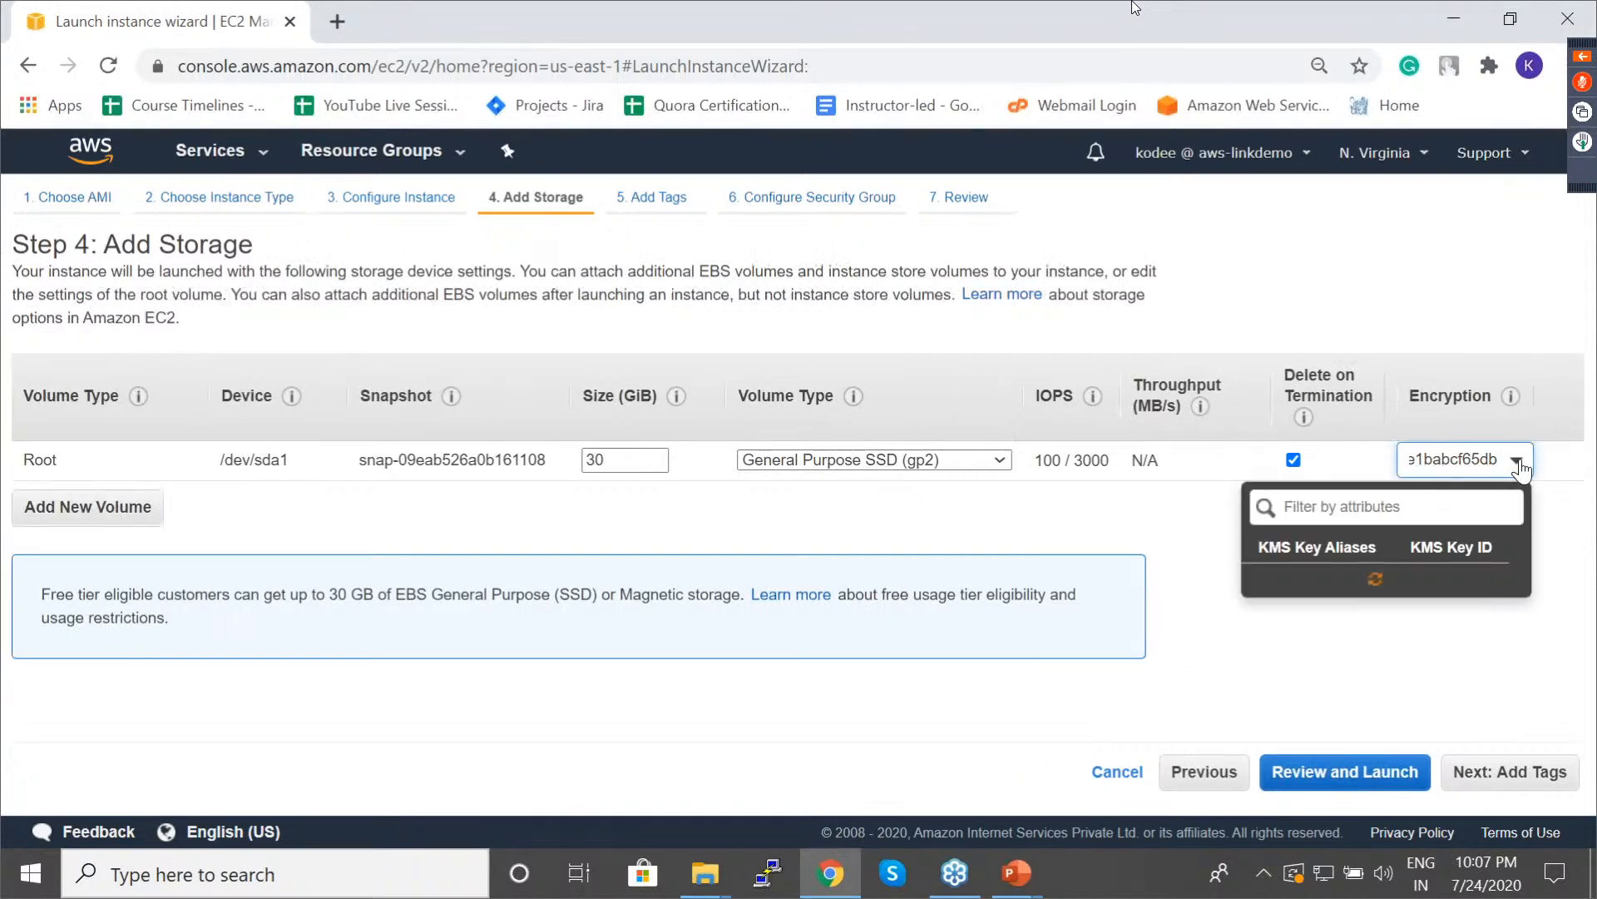
{"action": "left_click", "coordinate": [1309, 611]}
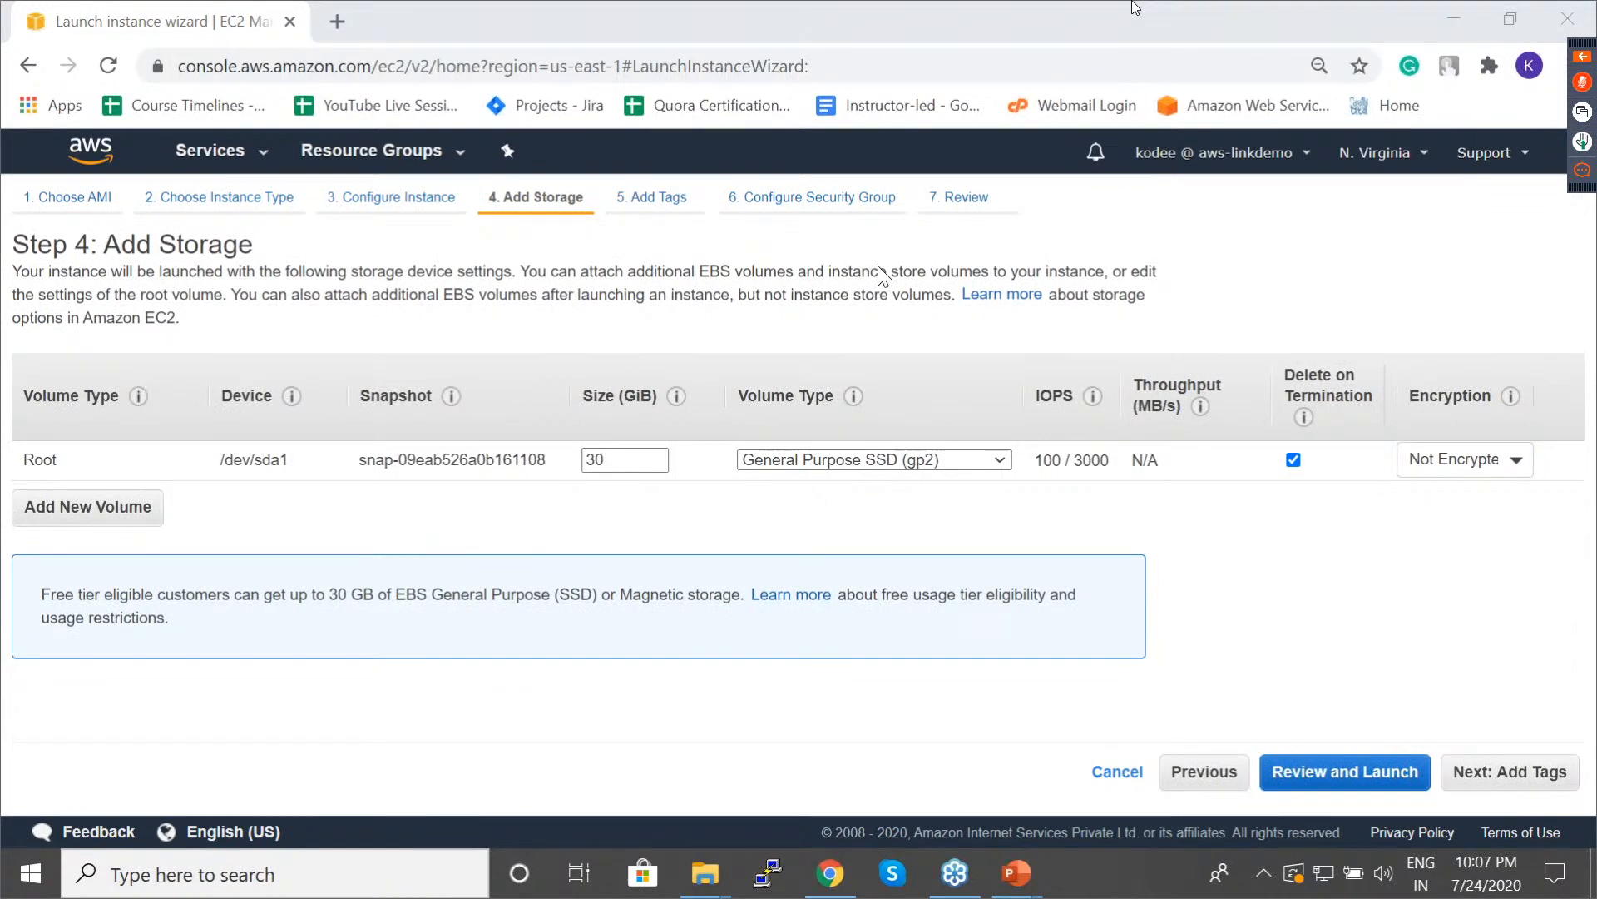
{"action": "left_click", "coordinate": [1213, 582]}
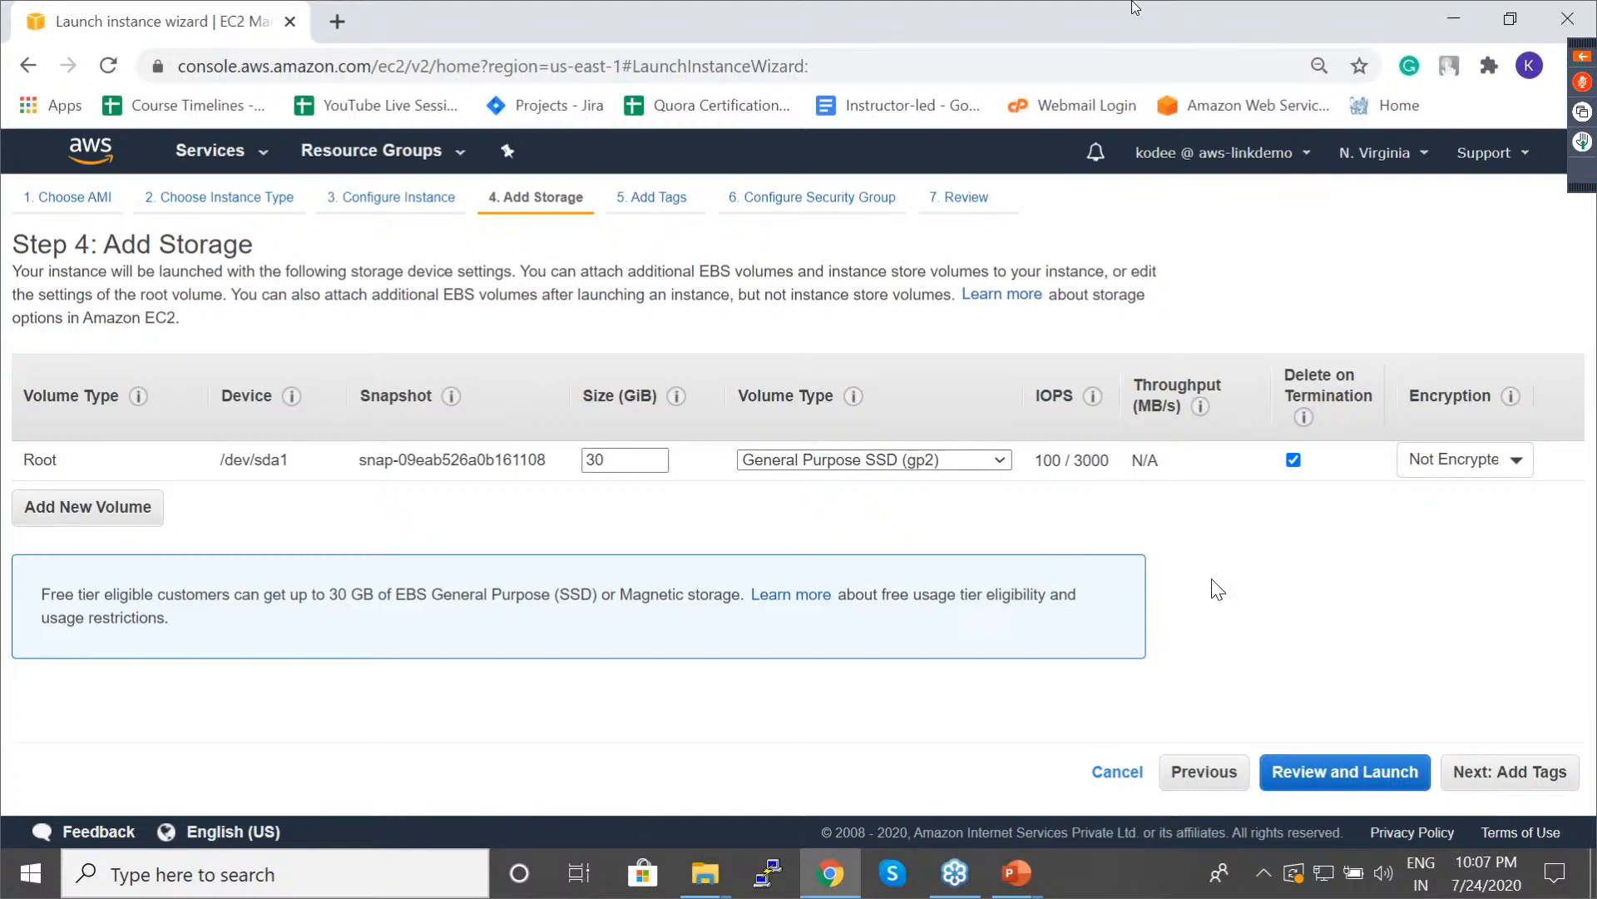
{"action": "left_click", "coordinate": [1500, 772]}
{"action": "left_click", "coordinate": [1499, 772]}
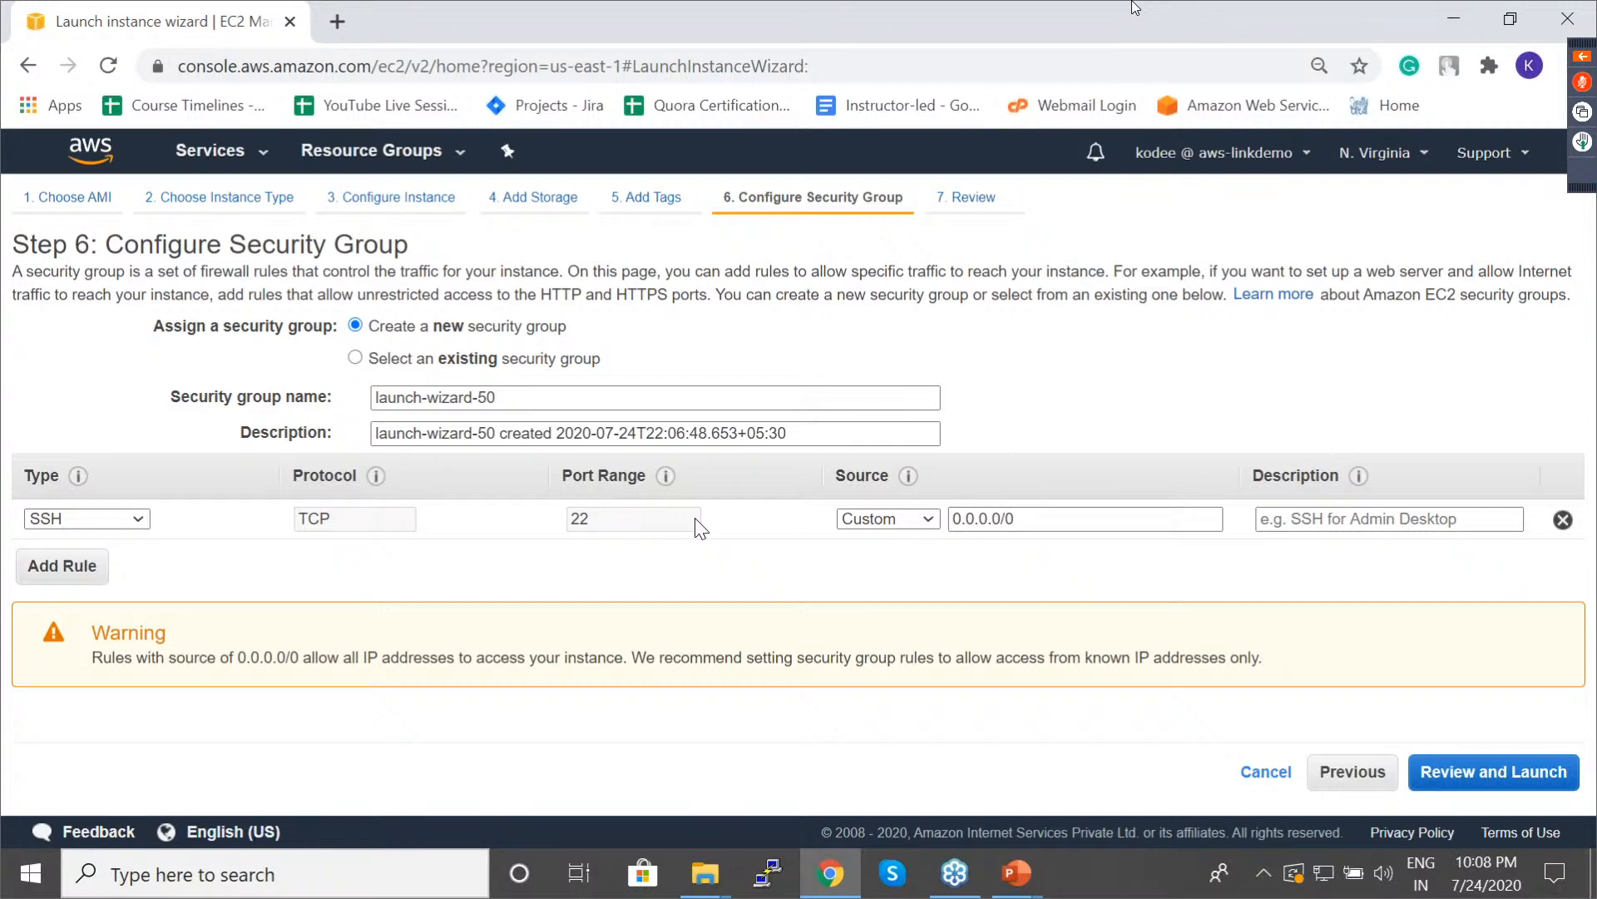
Examine the source range of the SSH rule in the security group.
{"action": "left_click_drag", "start_coordinate": [1010, 518], "coordinate": [950, 519]}
{"action": "left_click", "coordinate": [1014, 559]}
{"action": "left_click", "coordinate": [1020, 528]}
{"action": "left_click_drag", "start_coordinate": [1020, 526], "coordinate": [951, 522]}
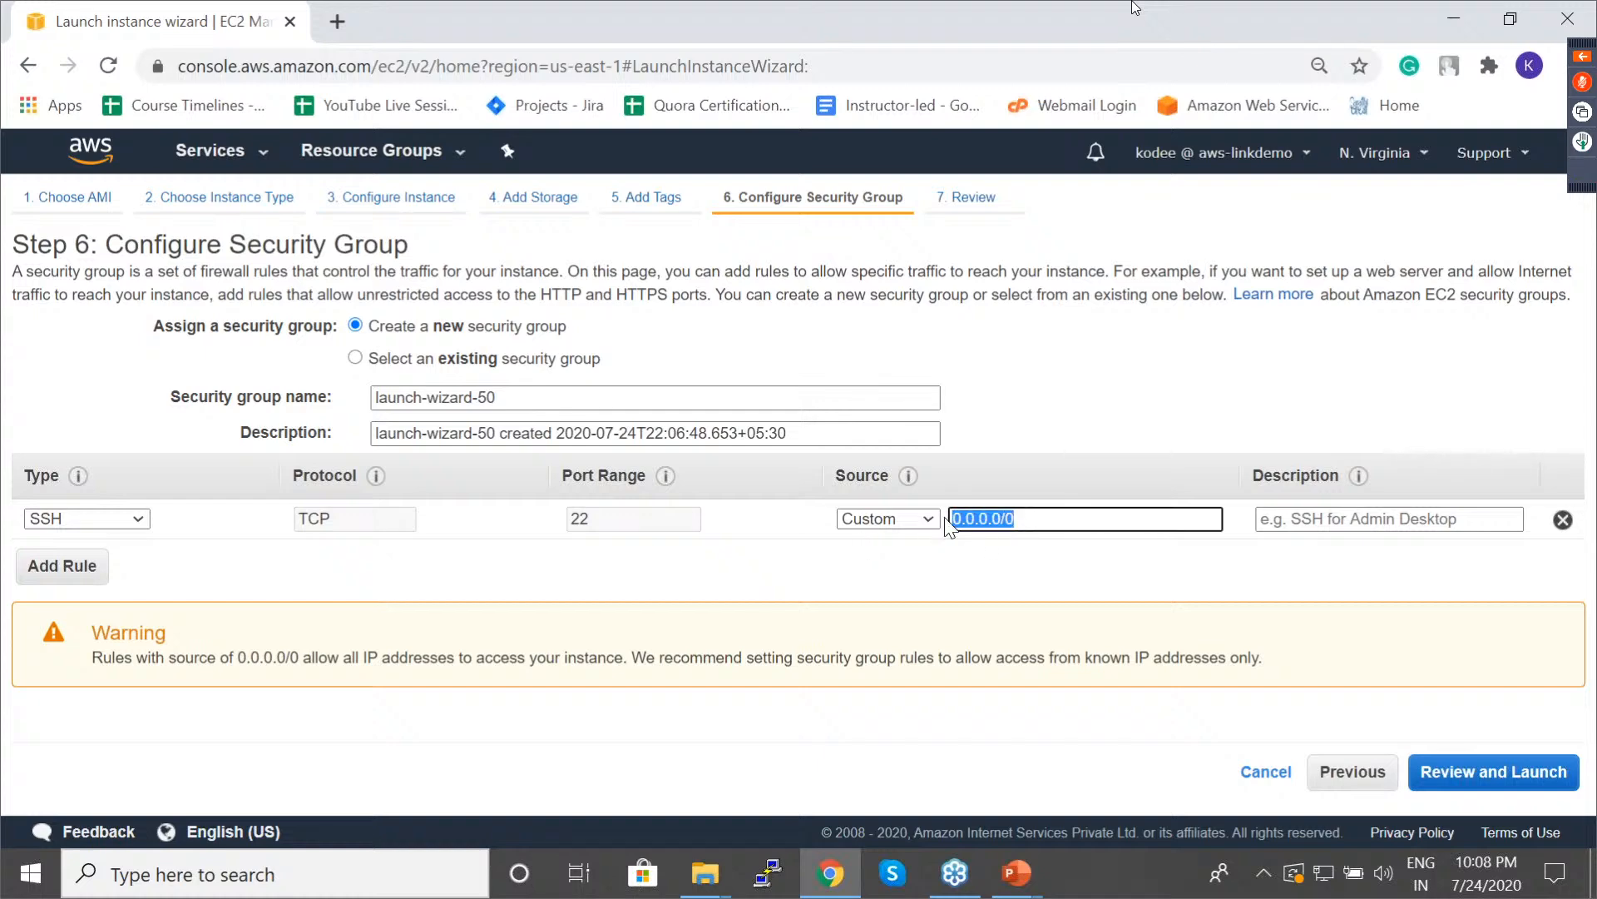
{"action": "left_click", "coordinate": [990, 559]}
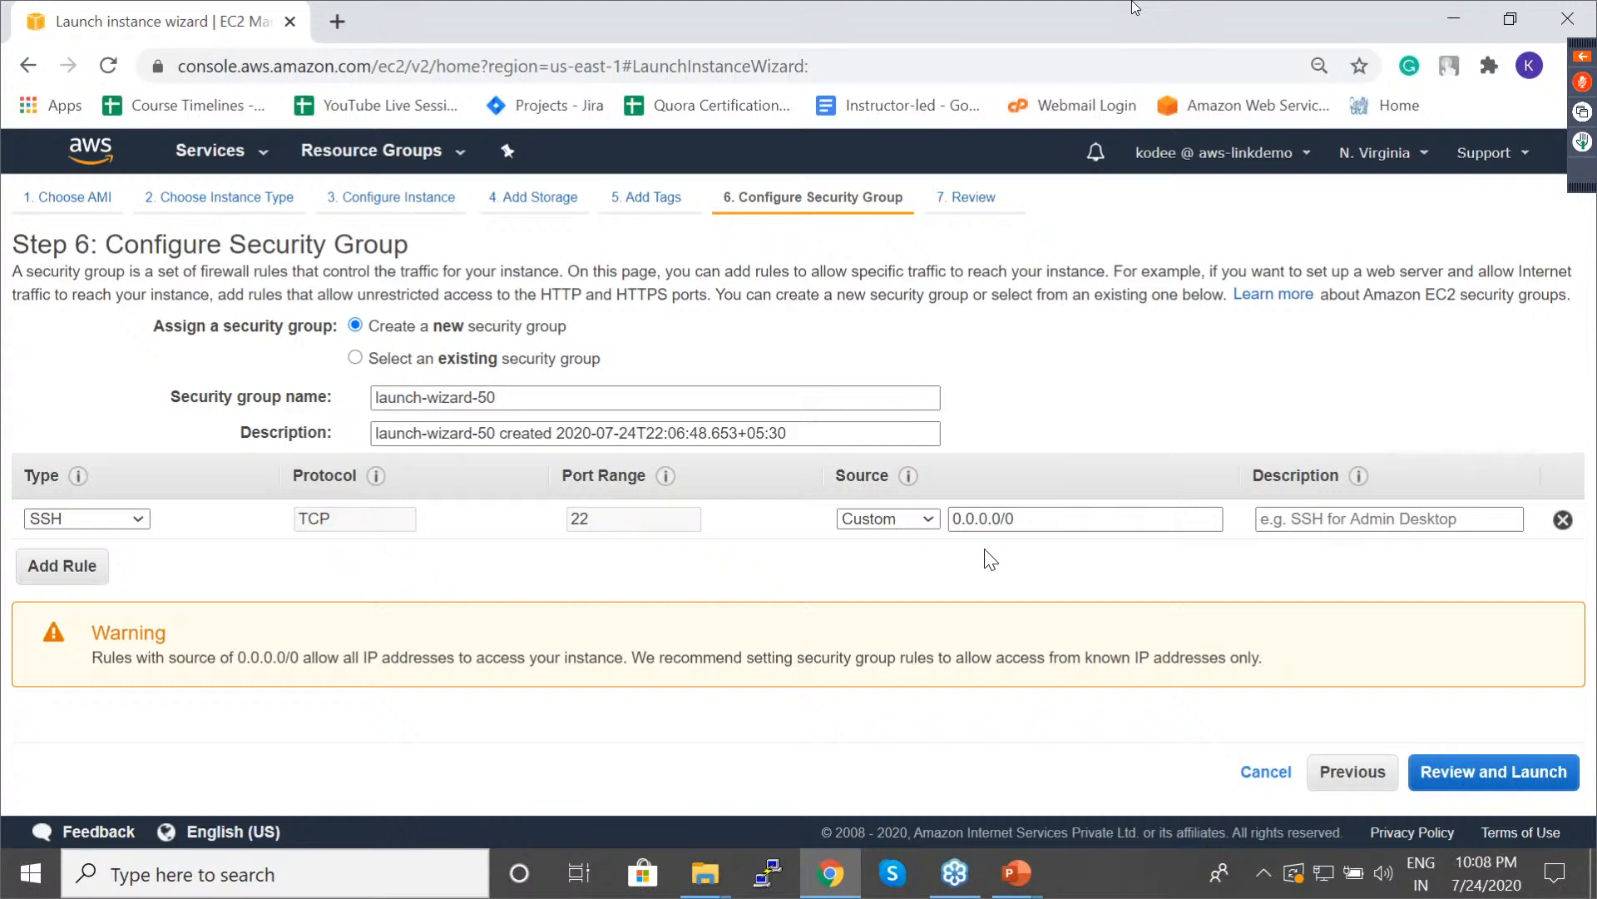
{"action": "left_click_drag", "start_coordinate": [1035, 518], "coordinate": [949, 518]}
{"action": "left_click", "coordinate": [954, 557]}
{"action": "left_click", "coordinate": [1577, 485]}
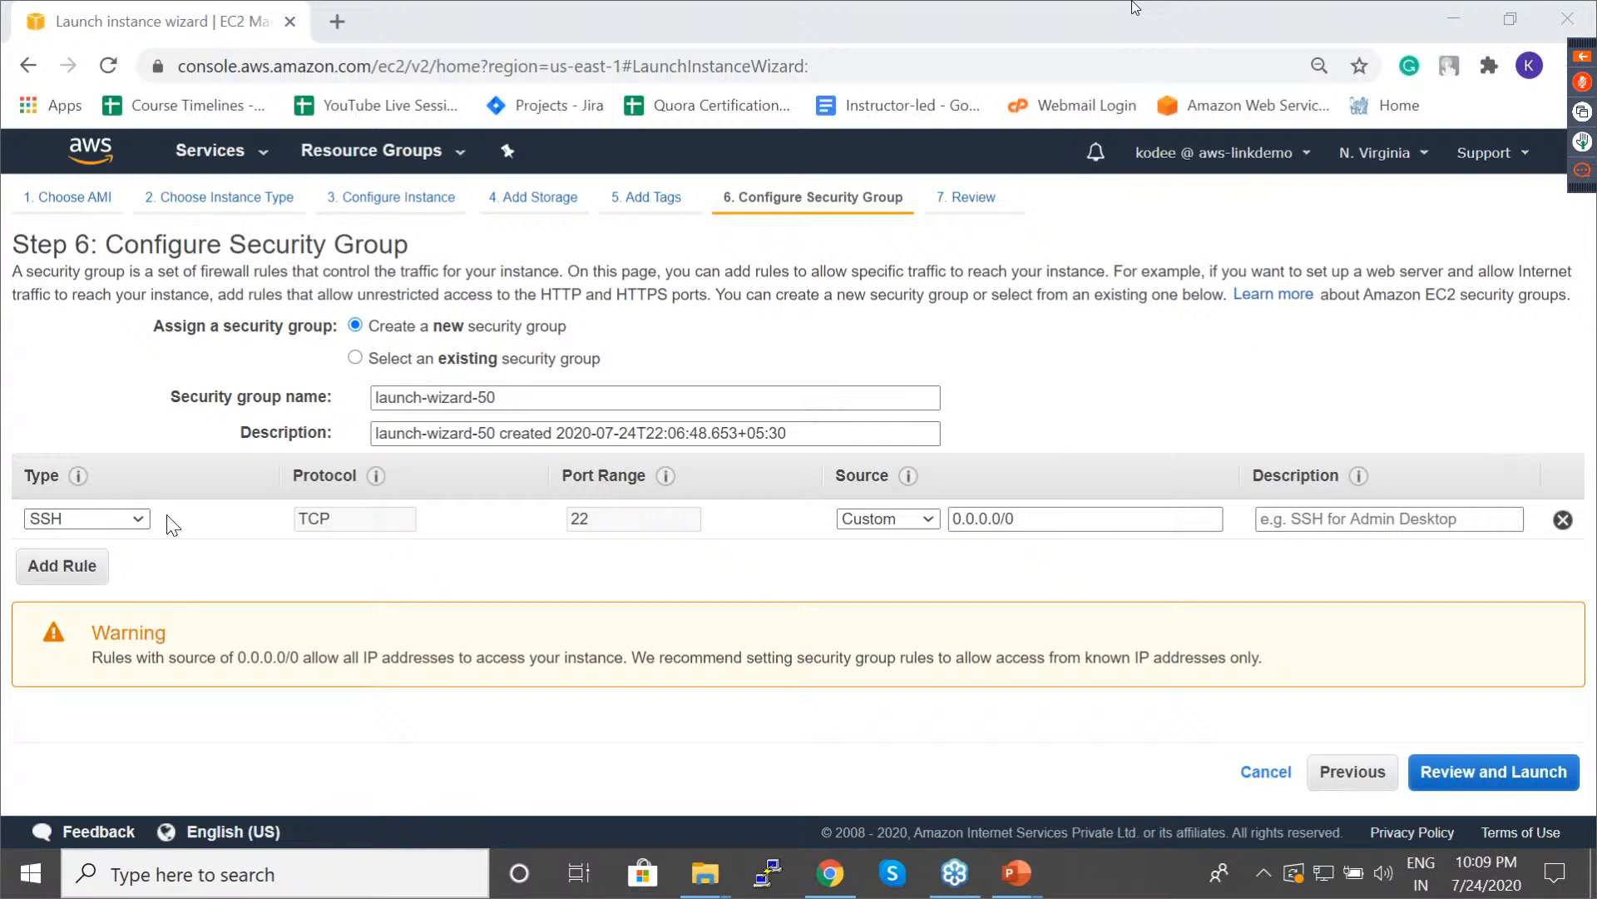
Add an HTTP rule on port 80 to the new security group.
{"action": "left_click", "coordinate": [83, 568]}
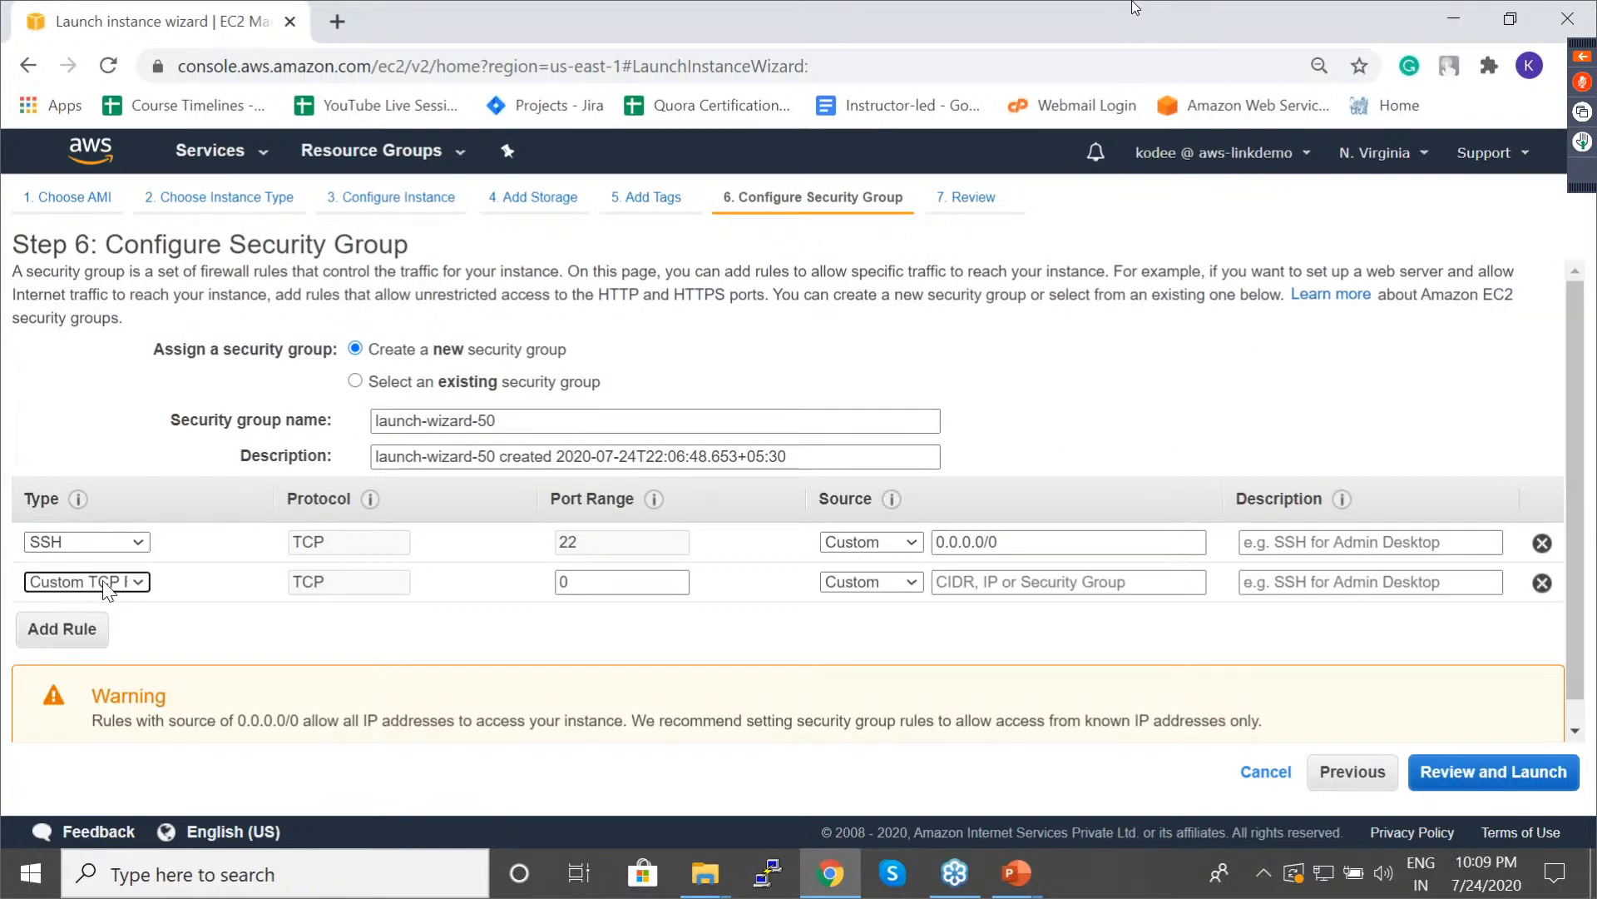
{"action": "left_click", "coordinate": [105, 582]}
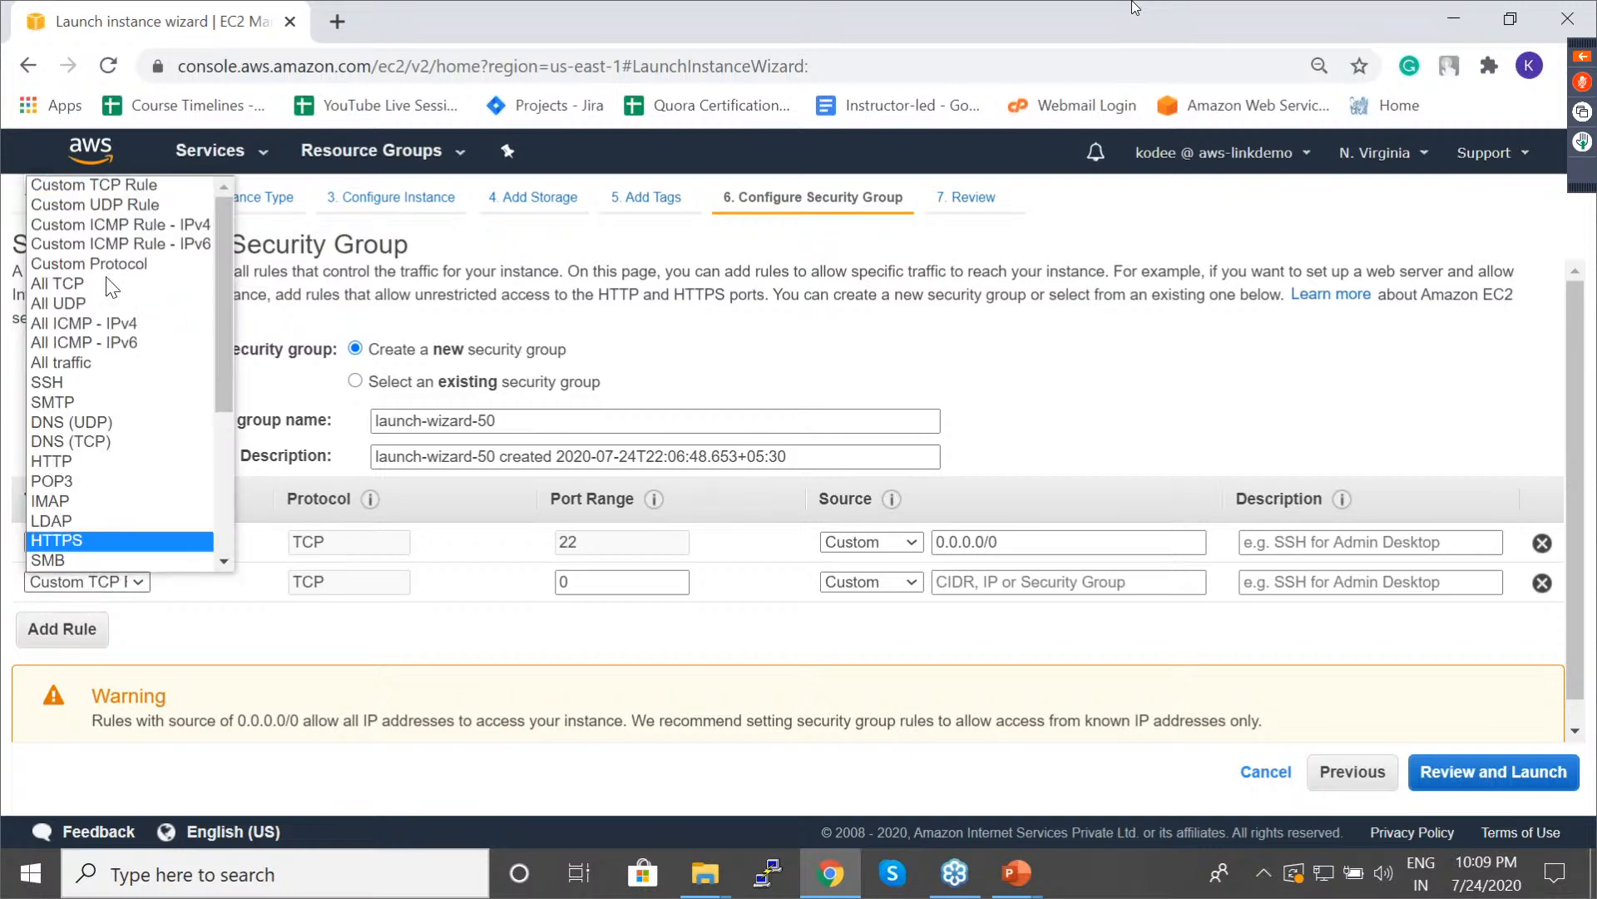
{"action": "left_click", "coordinate": [88, 461]}
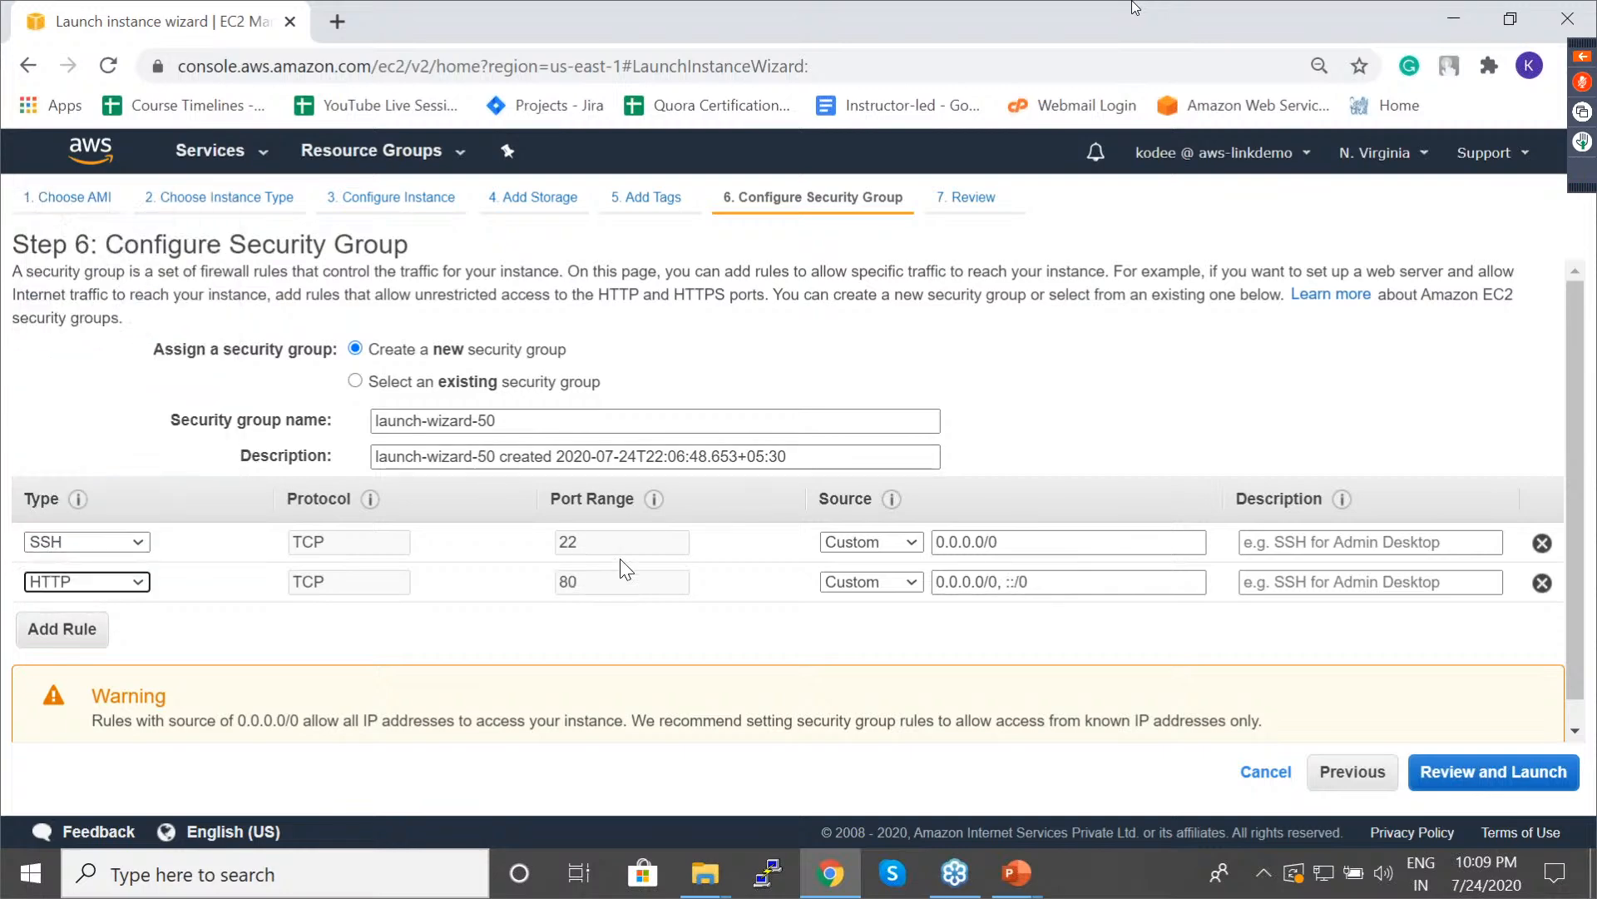
{"action": "left_click", "coordinate": [743, 601]}
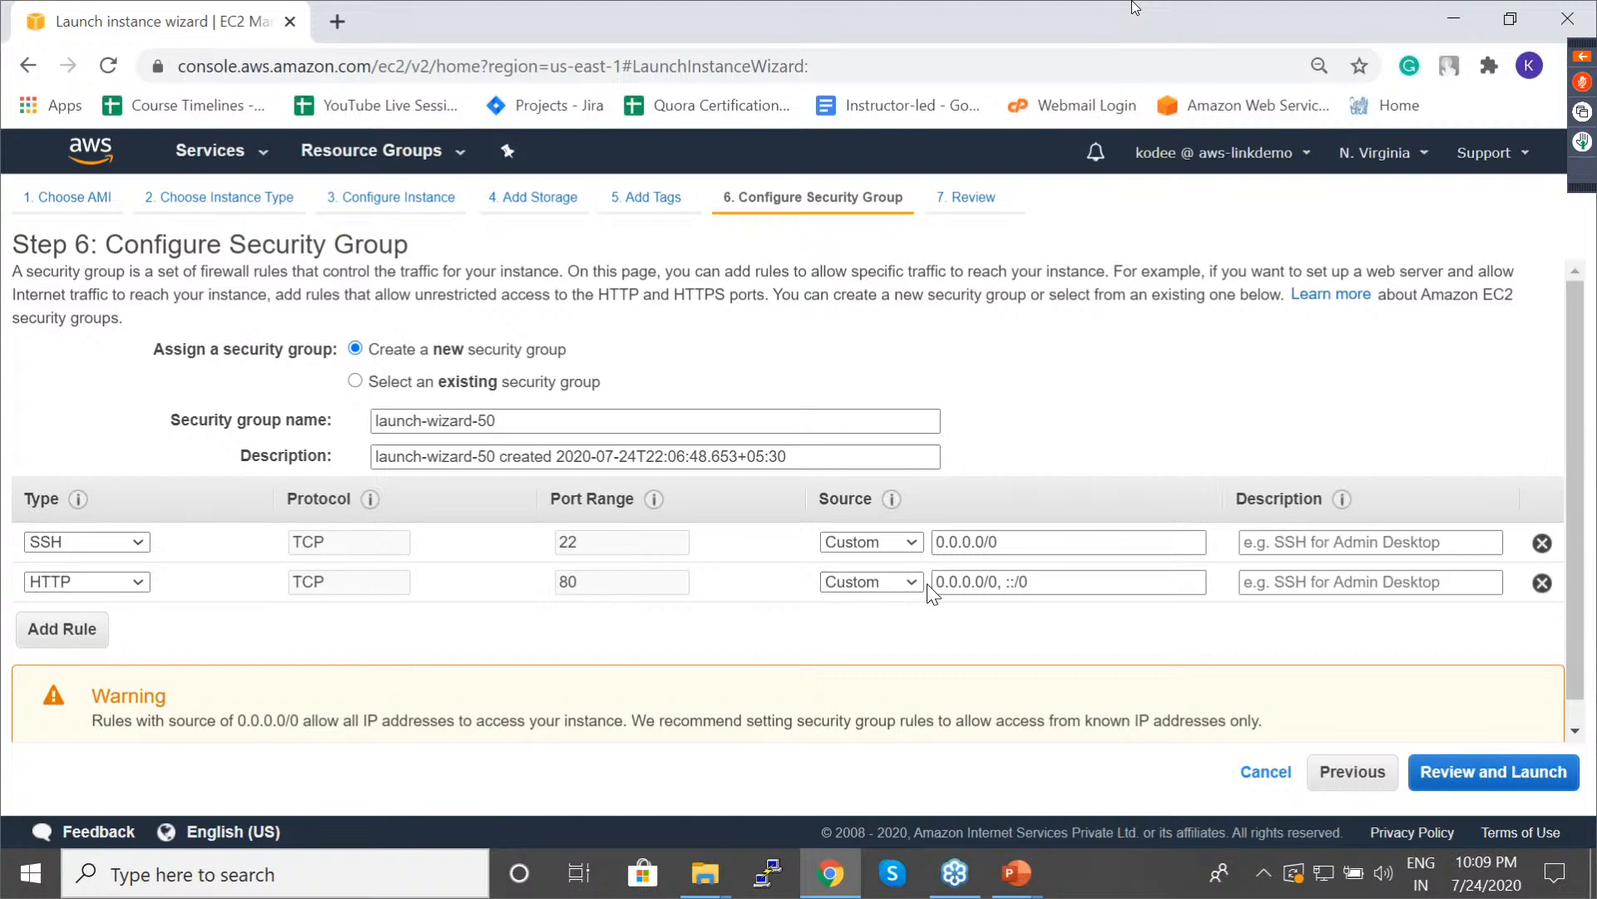
{"action": "left_click_drag", "start_coordinate": [1036, 582], "coordinate": [935, 581]}
{"action": "left_click", "coordinate": [929, 623]}
{"action": "left_click", "coordinate": [336, 20]}
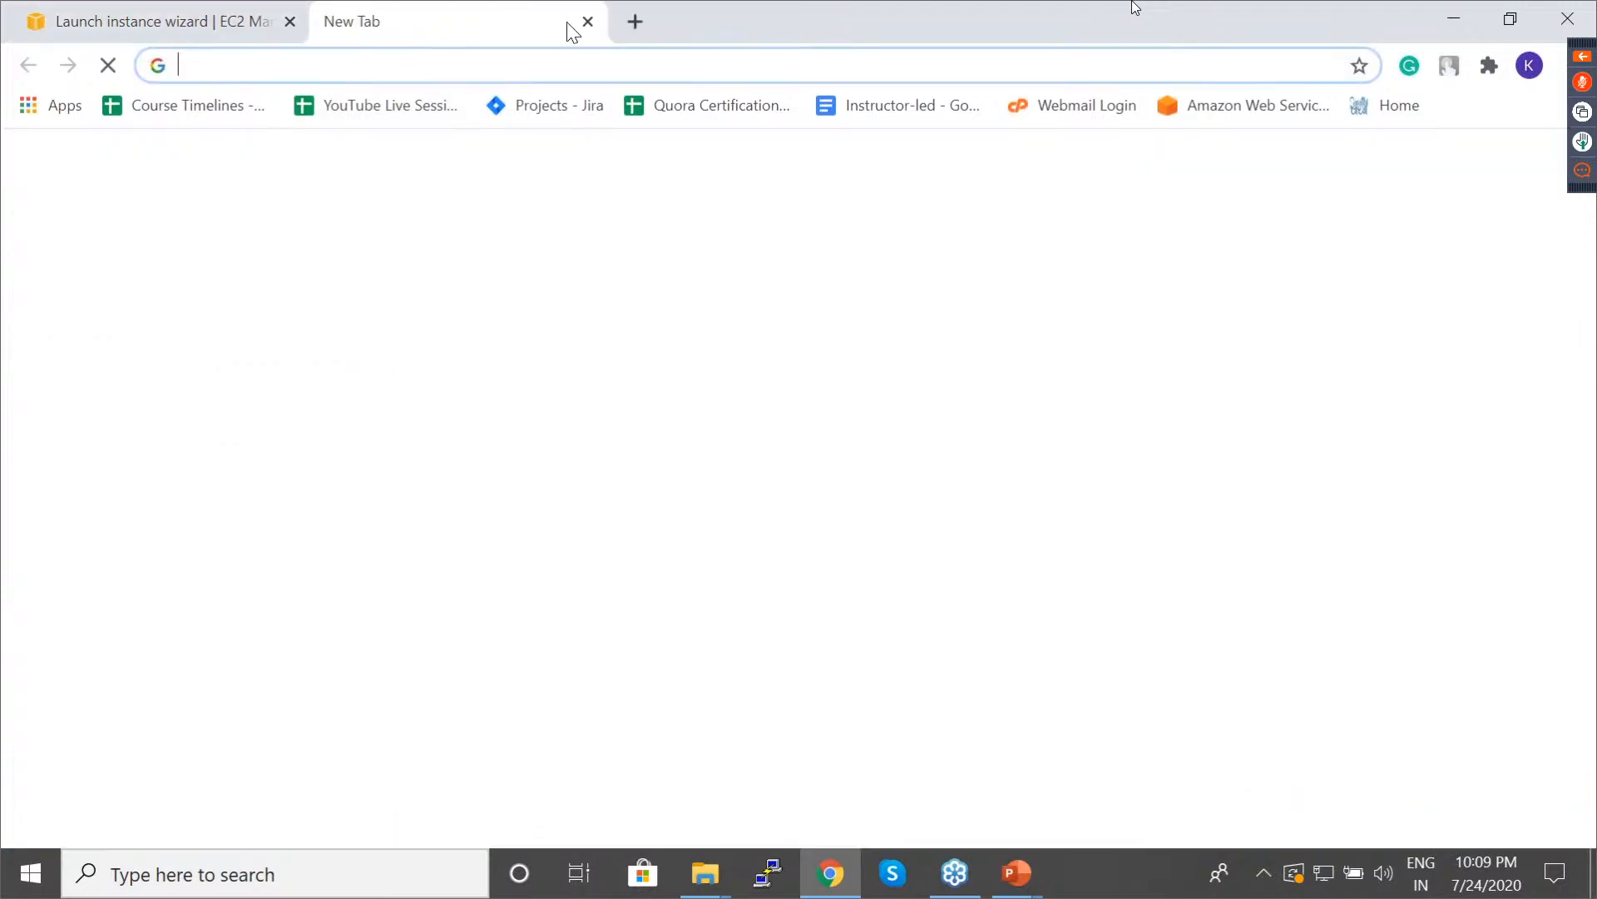
{"action": "left_click", "coordinate": [588, 22]}
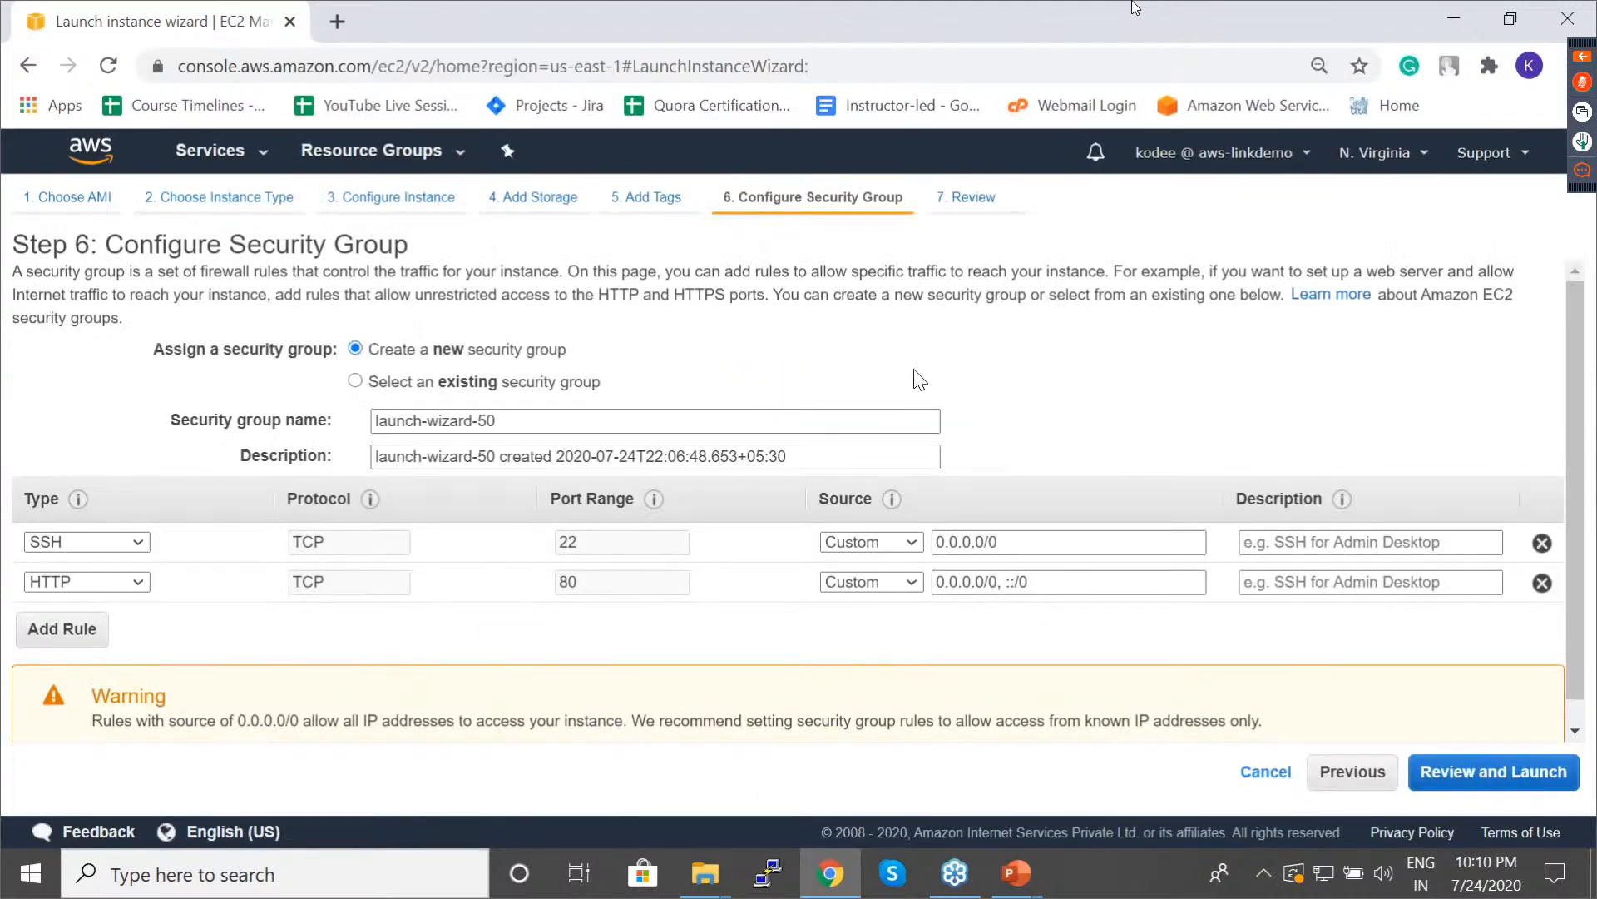
Continue to the launch review and start launching the instance to reach the key pair selection.
{"action": "left_click", "coordinate": [1506, 790]}
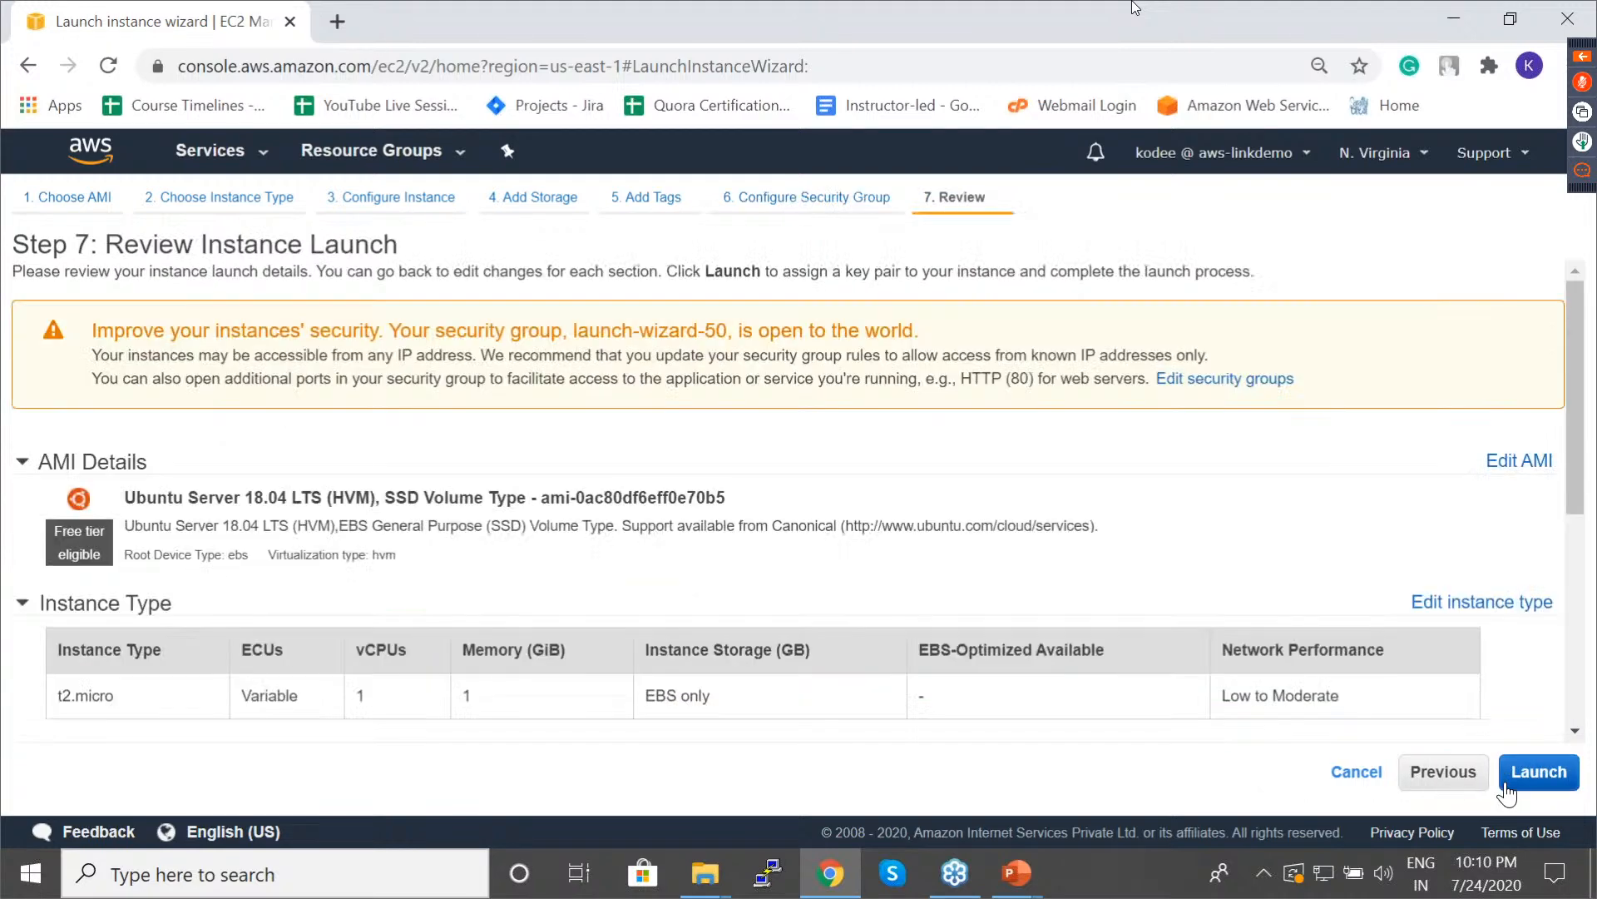
{"action": "left_click", "coordinate": [1506, 790]}
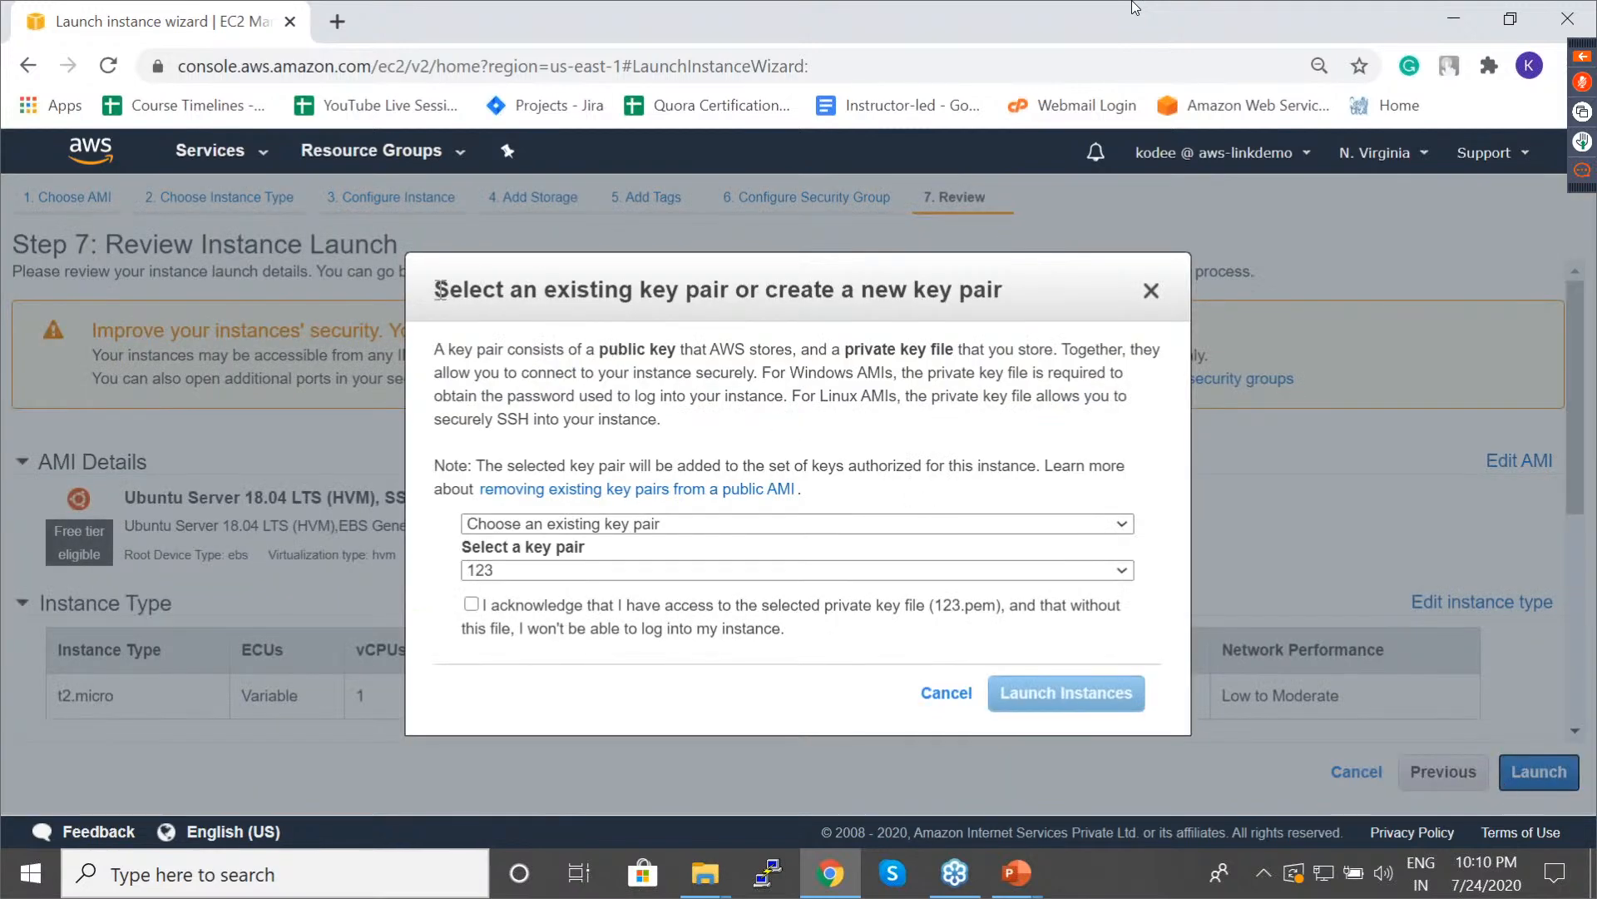
{"action": "left_click_drag", "start_coordinate": [441, 290], "coordinate": [942, 318]}
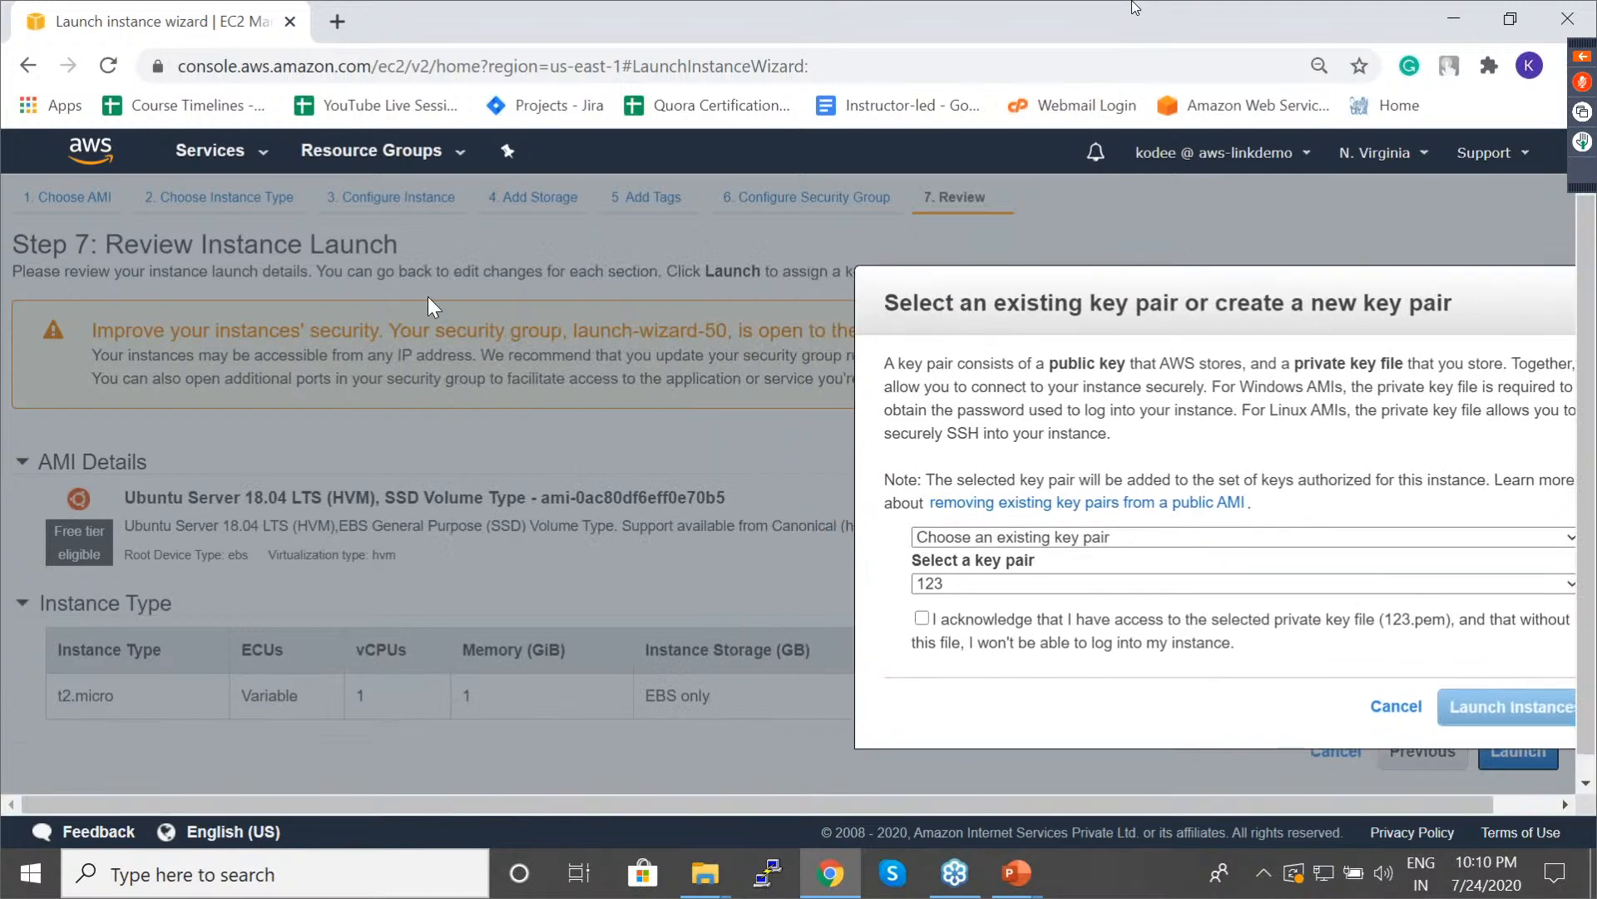
{"action": "triple_click", "coordinate": [1404, 706]}
{"action": "left_click_drag", "start_coordinate": [1385, 479], "coordinate": [762, 321]}
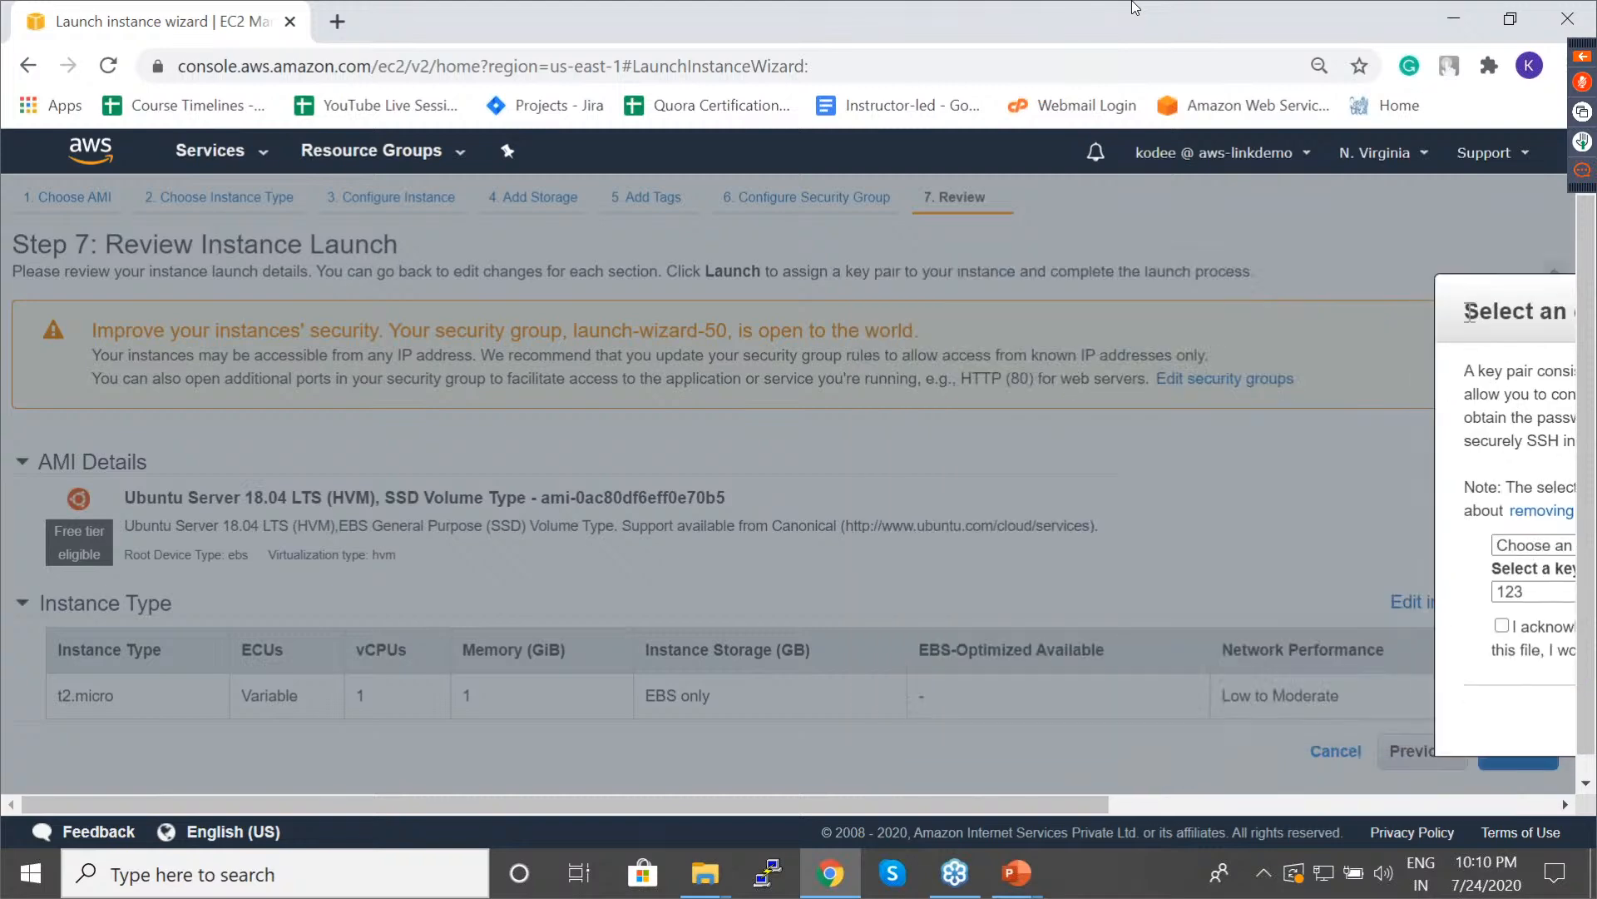
{"action": "right_click", "coordinate": [762, 321]}
{"action": "left_click", "coordinate": [1307, 624]}
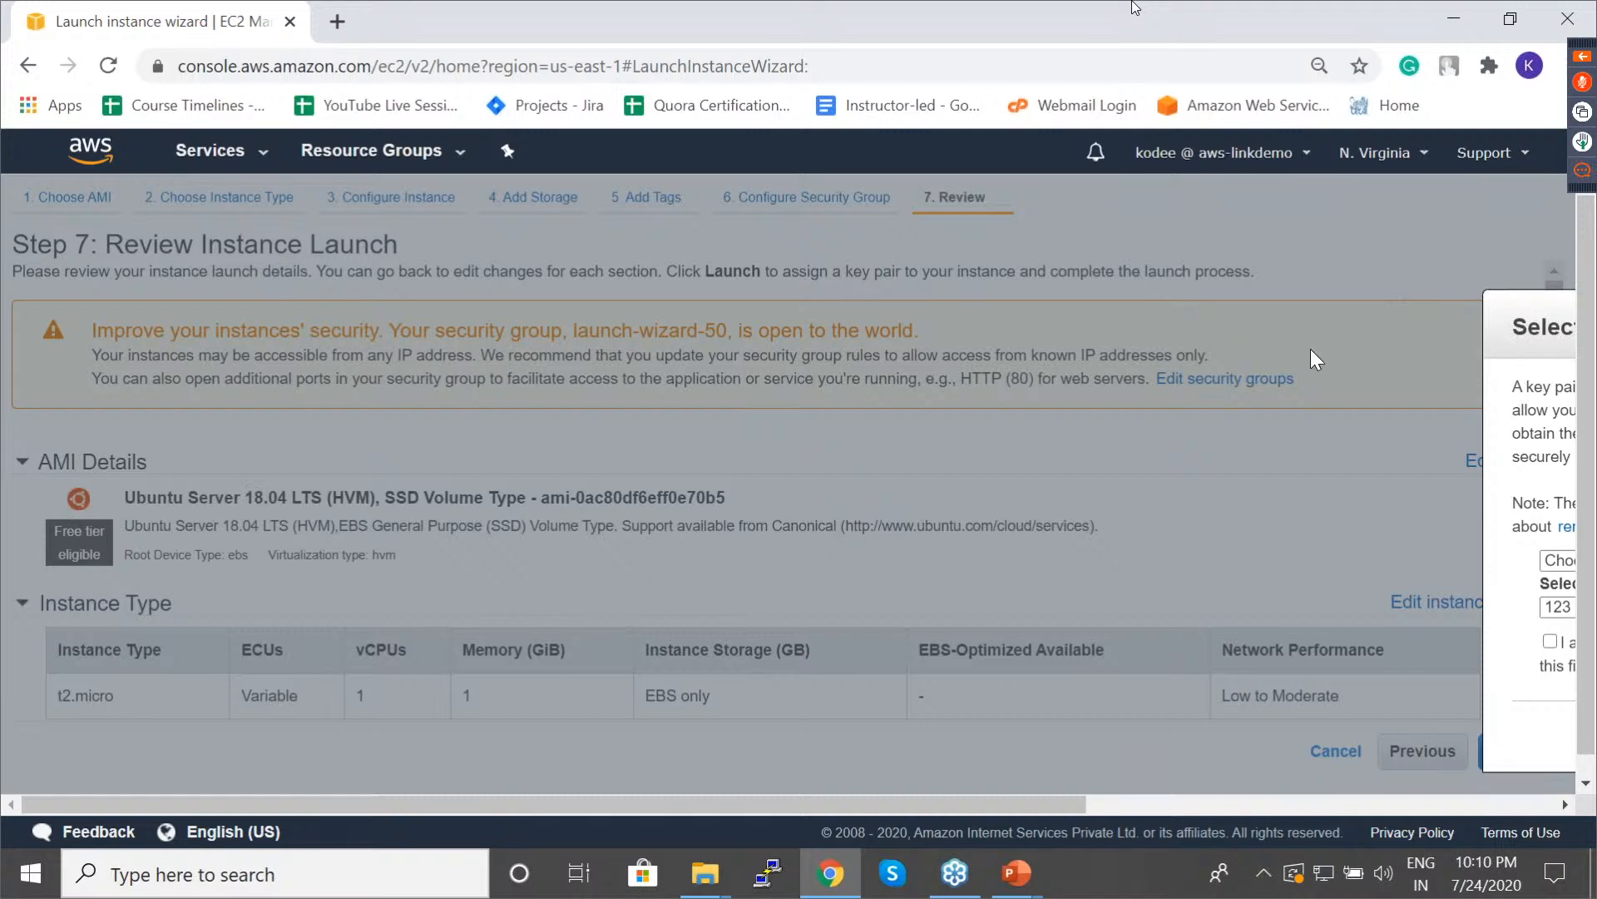
{"action": "left_click_drag", "start_coordinate": [1008, 802], "coordinate": [1481, 800]}
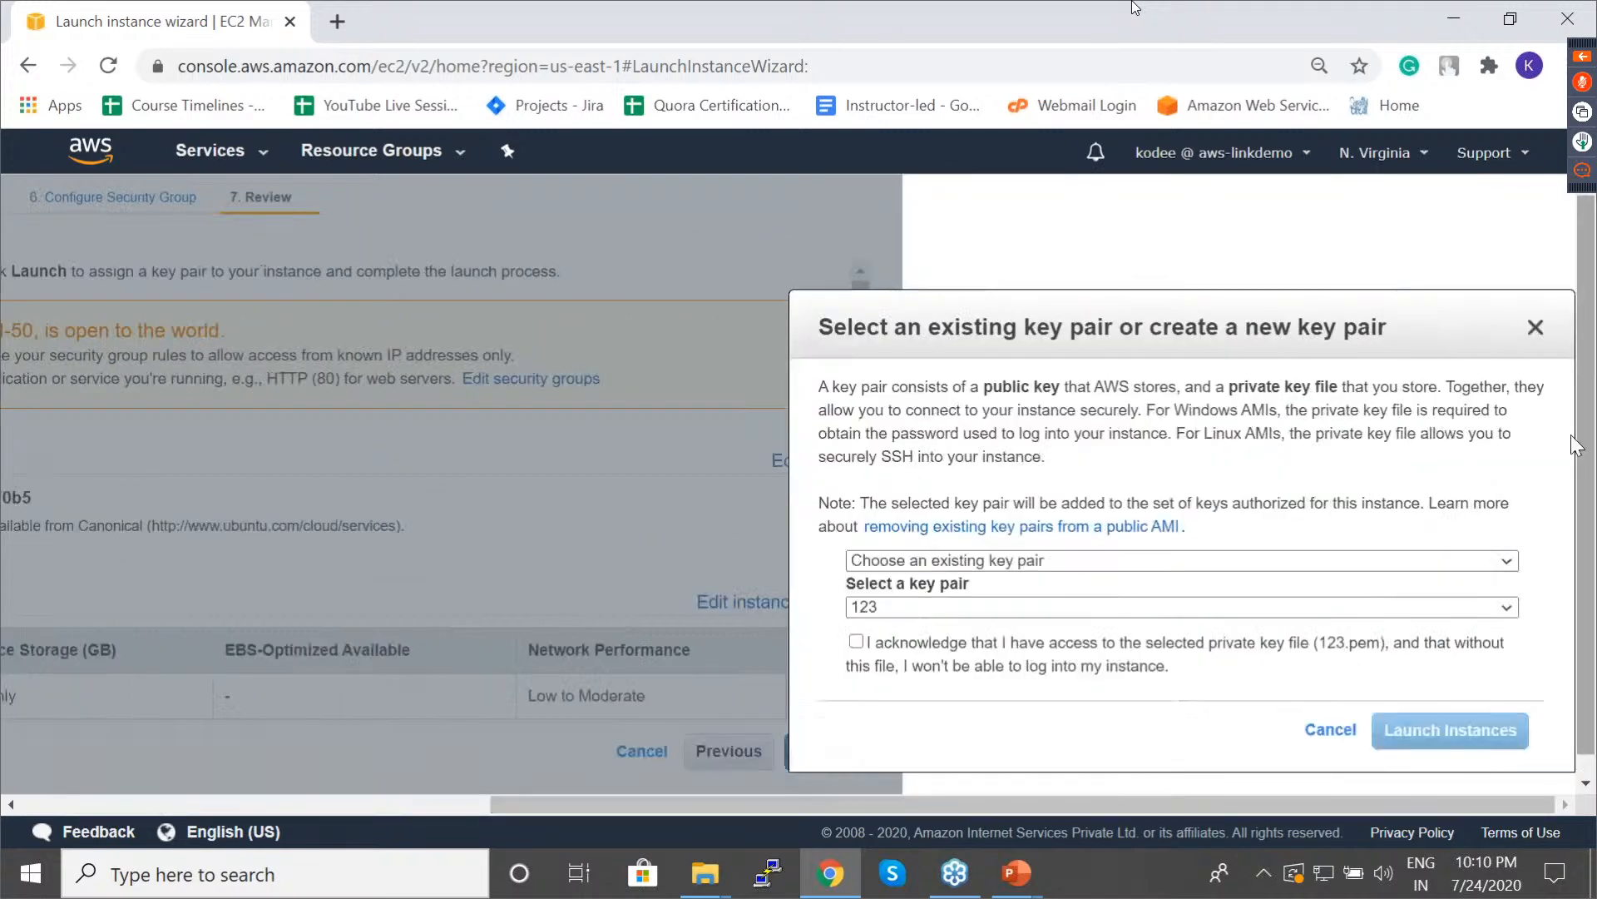
{"action": "left_click", "coordinate": [1535, 326]}
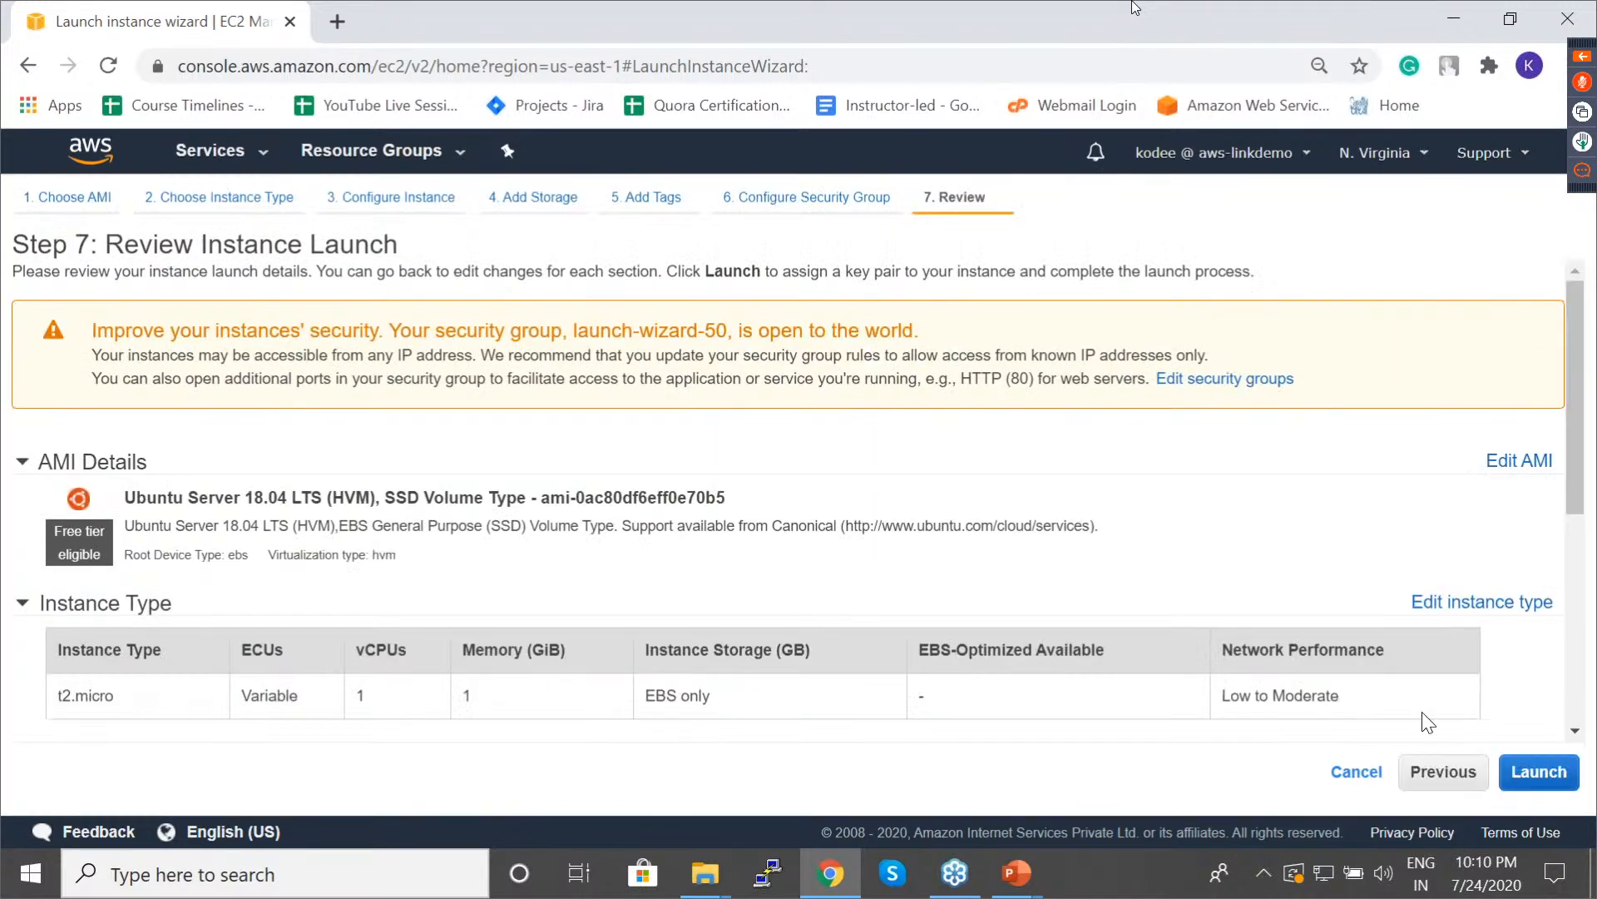
Choose the existing key pair kodeekey for the launch and acknowledge access to its private key file.
{"action": "left_click", "coordinate": [1535, 769]}
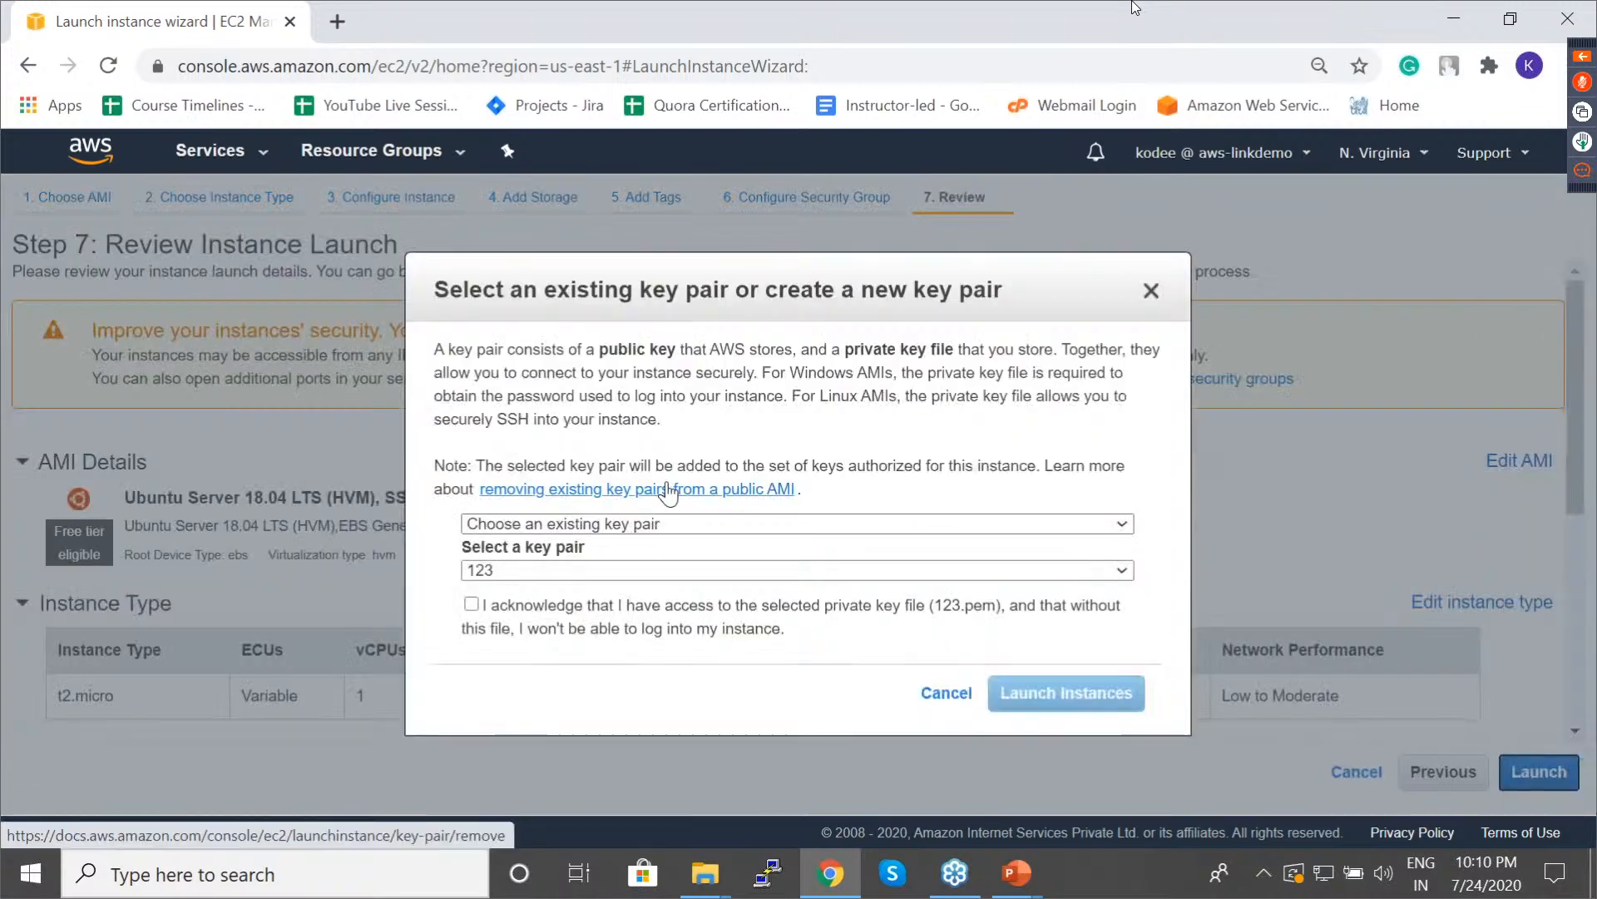
{"action": "left_click", "coordinate": [624, 524]}
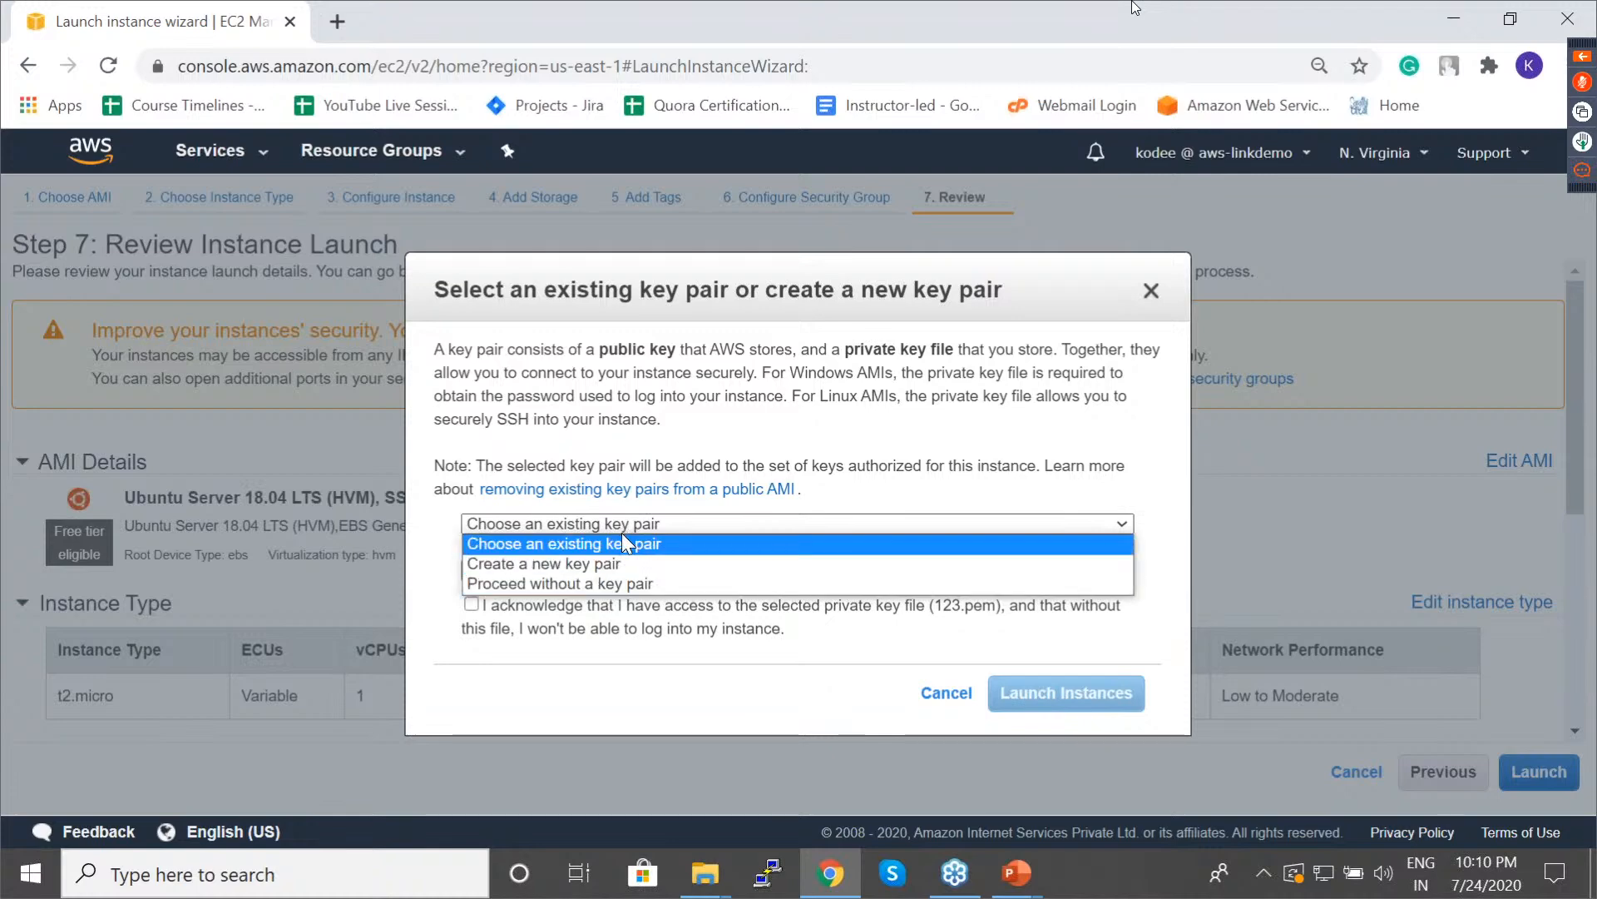
{"action": "left_click", "coordinate": [621, 543]}
{"action": "left_click", "coordinate": [613, 573]}
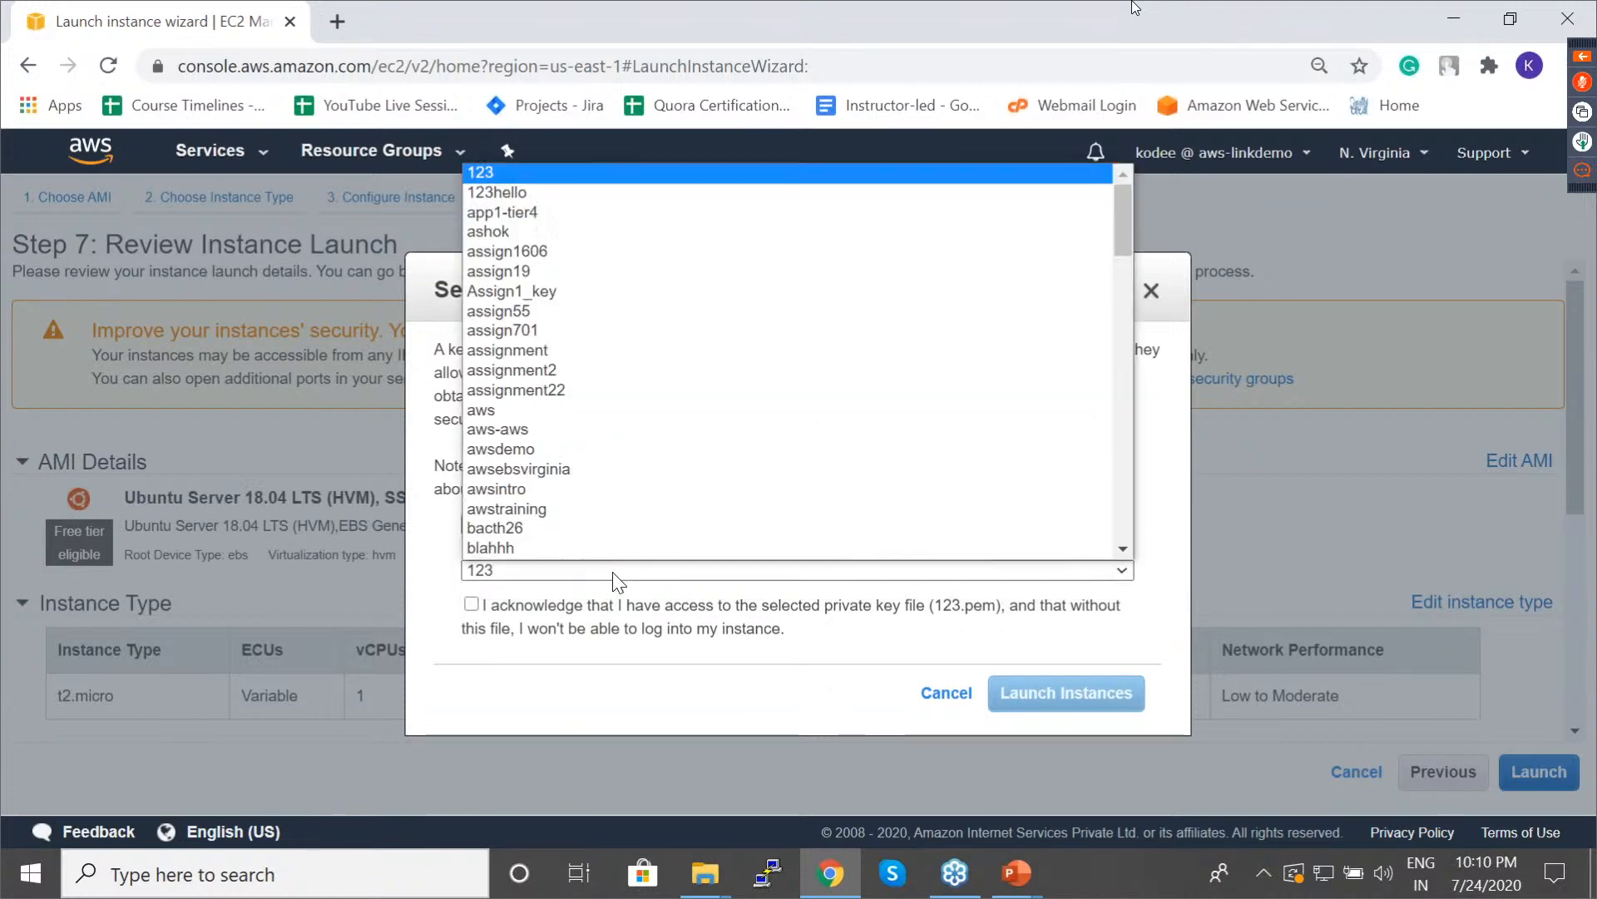
{"action": "key", "text": "k"}
{"action": "key", "text": "k"}
{"action": "key", "text": "k"}
{"action": "key", "text": "k"}
{"action": "key", "text": "k"}
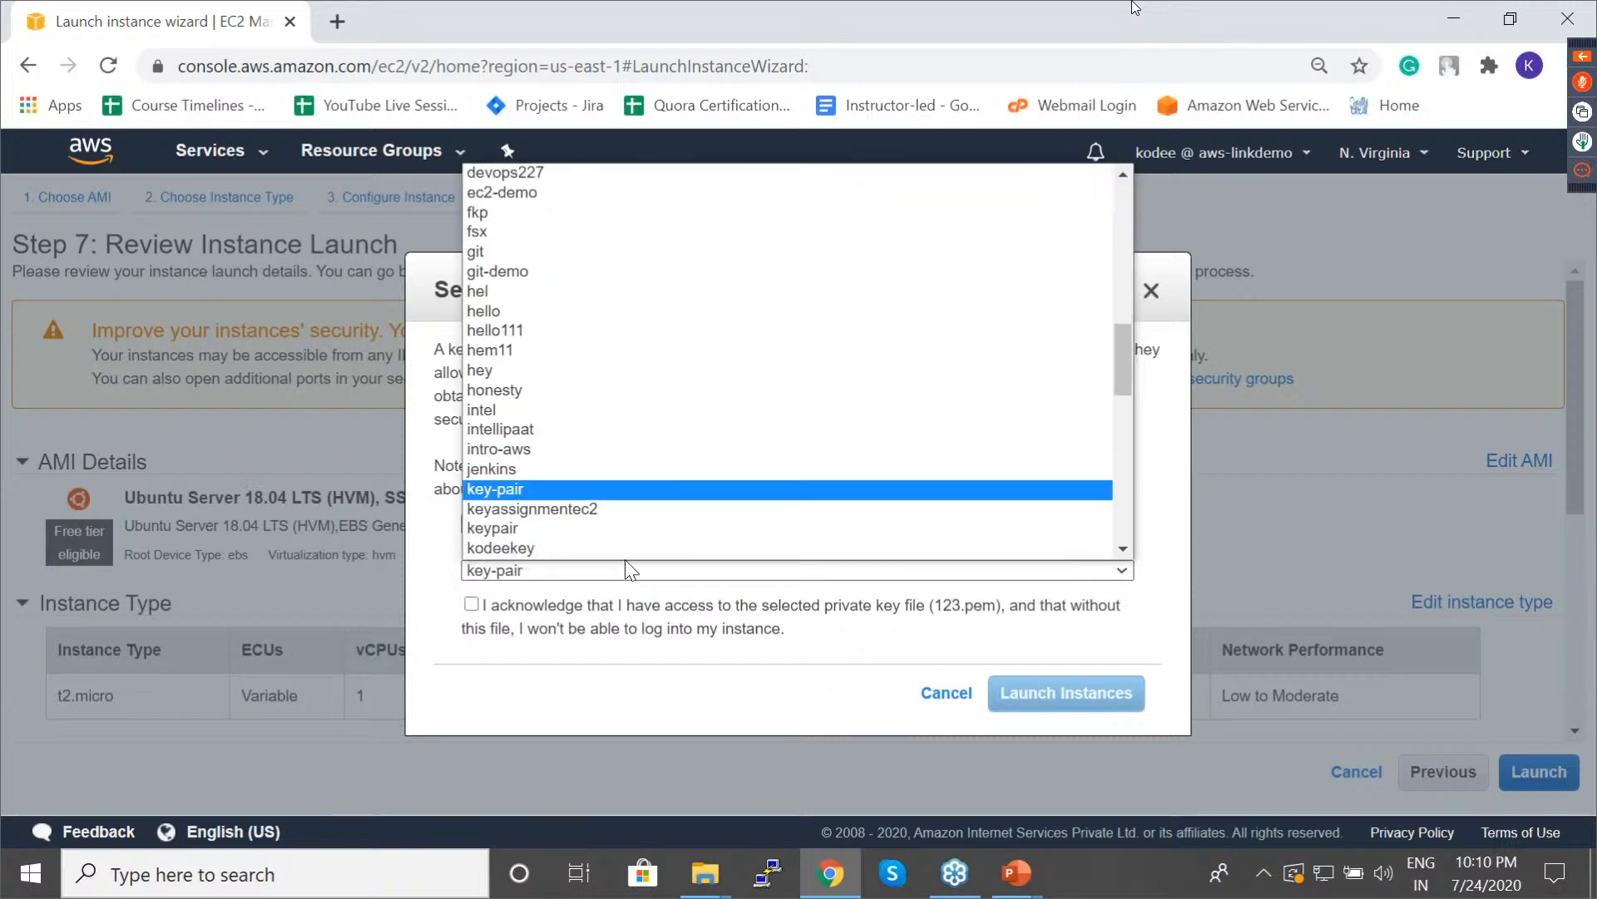
{"action": "key", "text": "Down"}
{"action": "key", "text": "Down"}
{"action": "key", "text": "Down"}
{"action": "key", "text": "Return"}
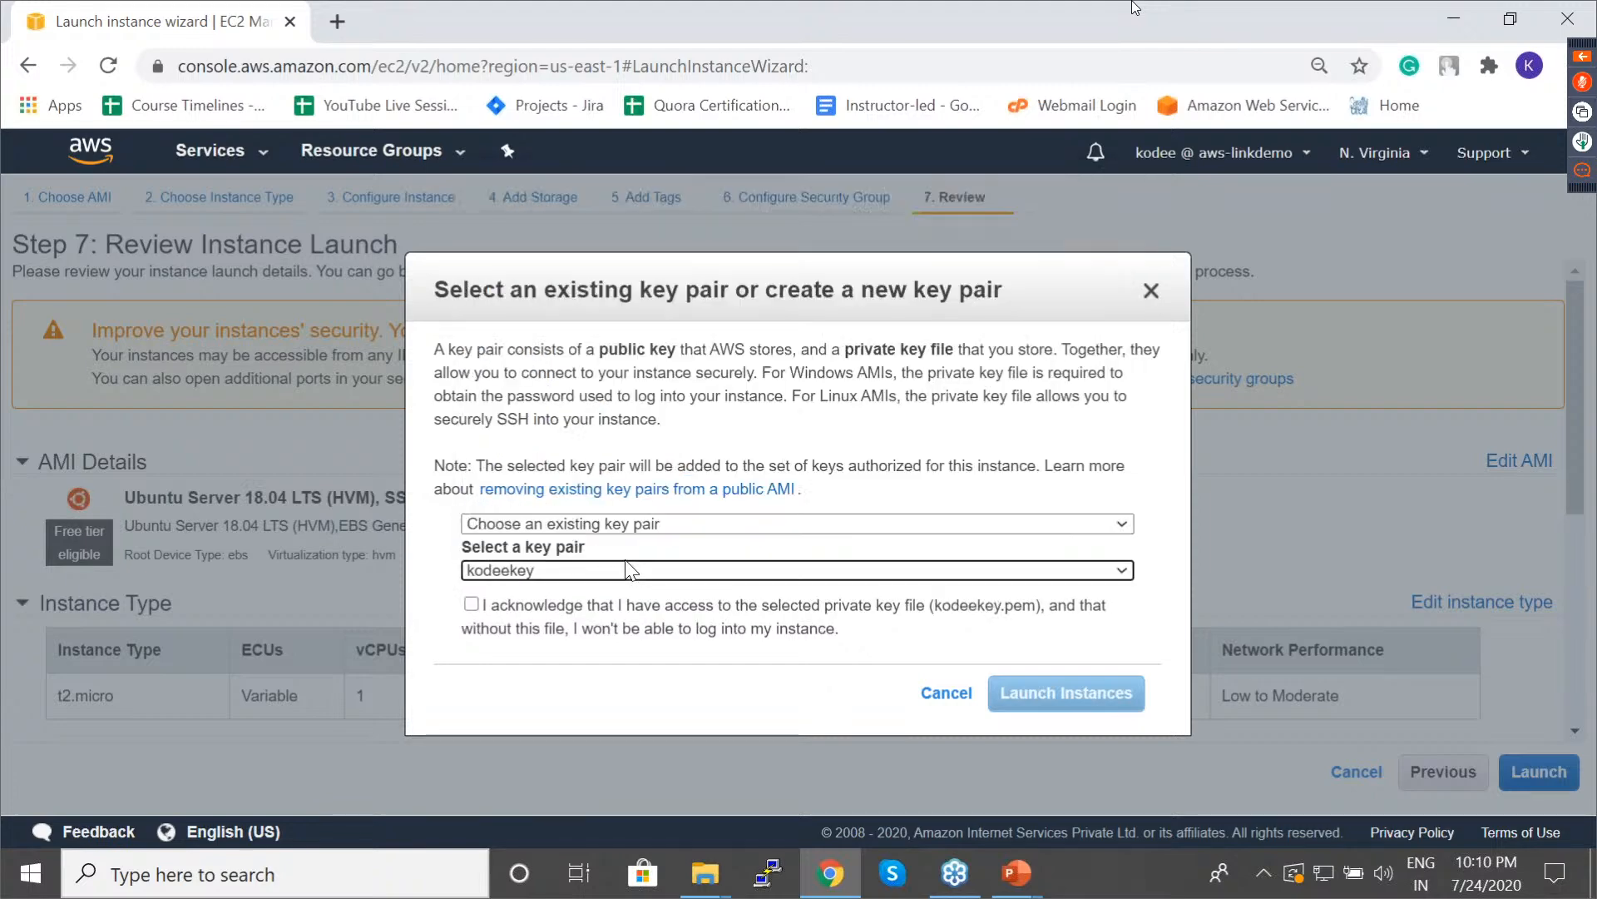
{"action": "left_click", "coordinate": [528, 600]}
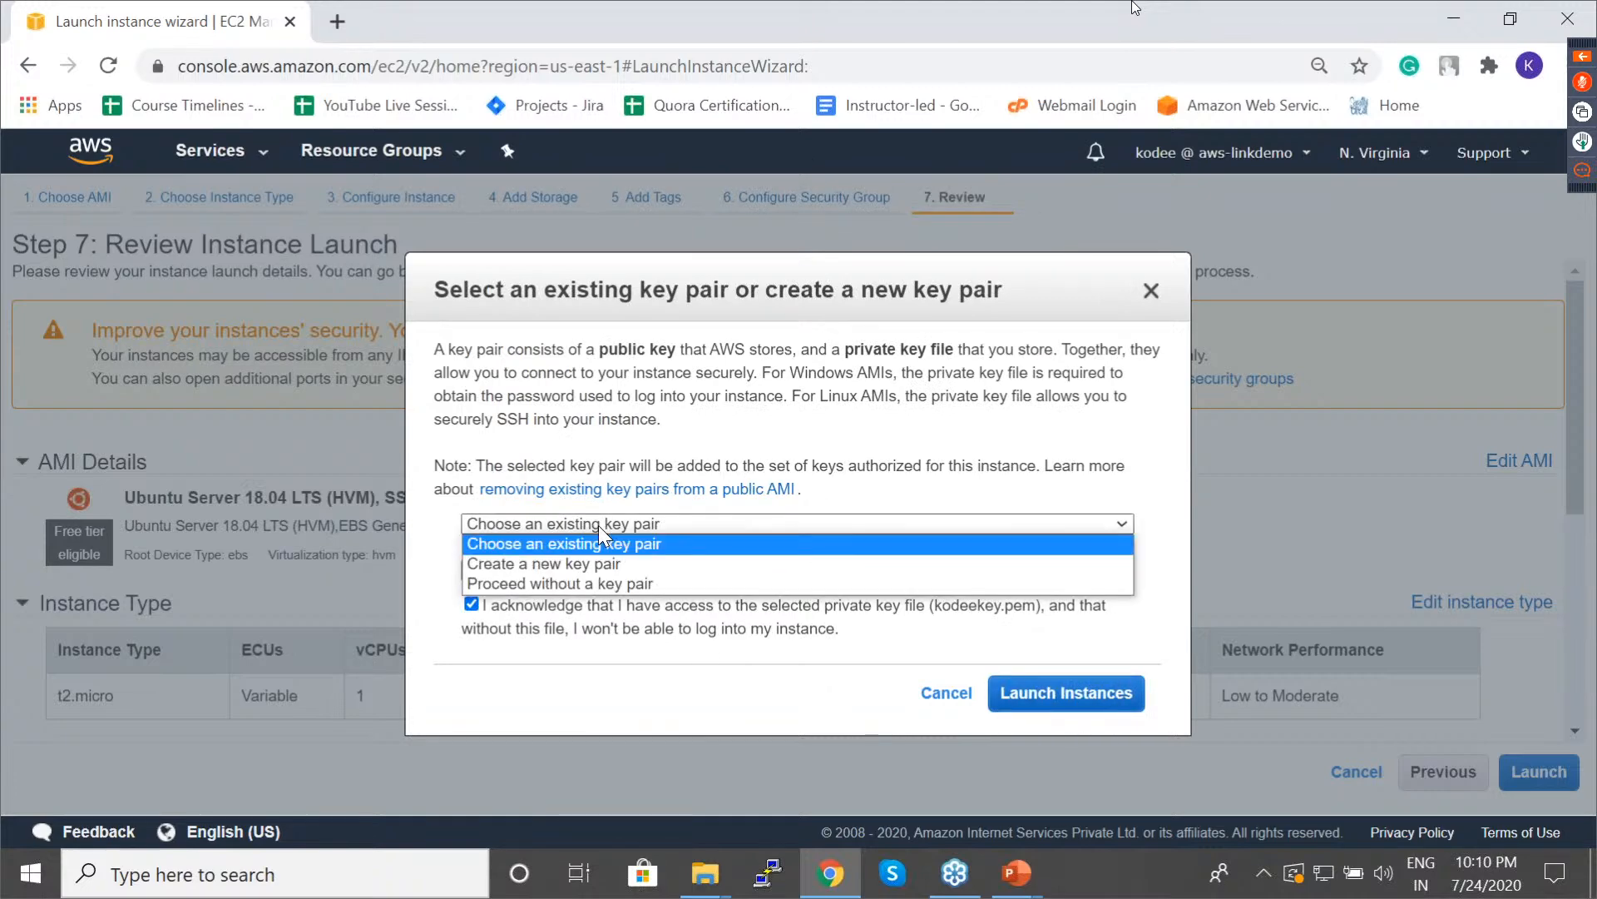
Create a new key pair named livesession1, download its private key file and close the key pair dialog.
{"action": "left_click", "coordinate": [596, 563]}
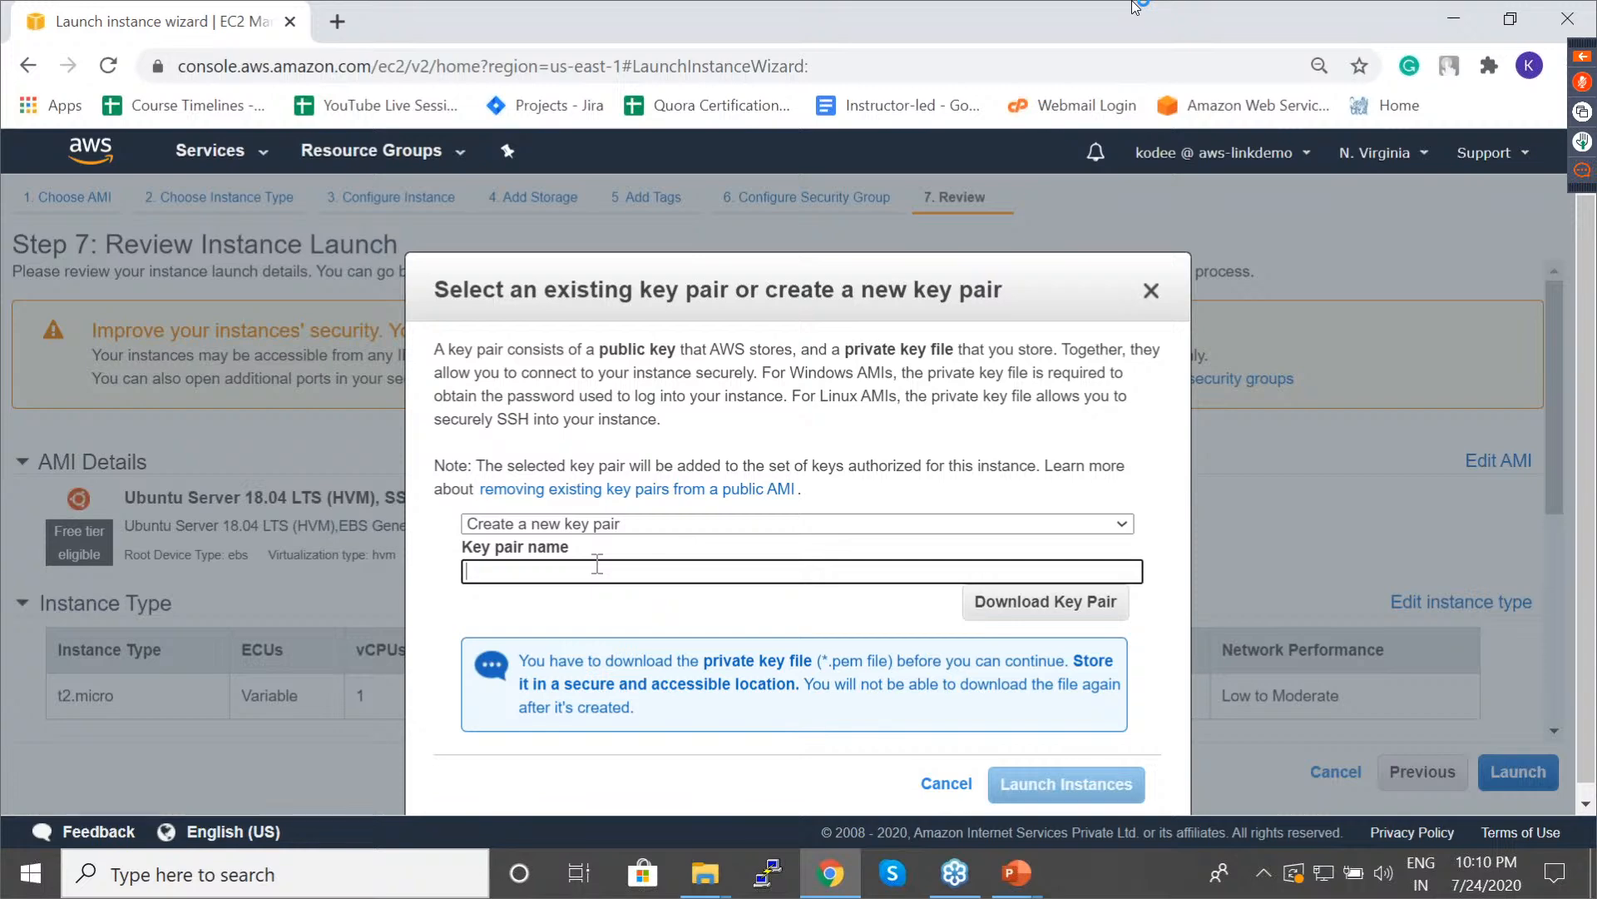
{"action": "type", "text": "livesession1"}
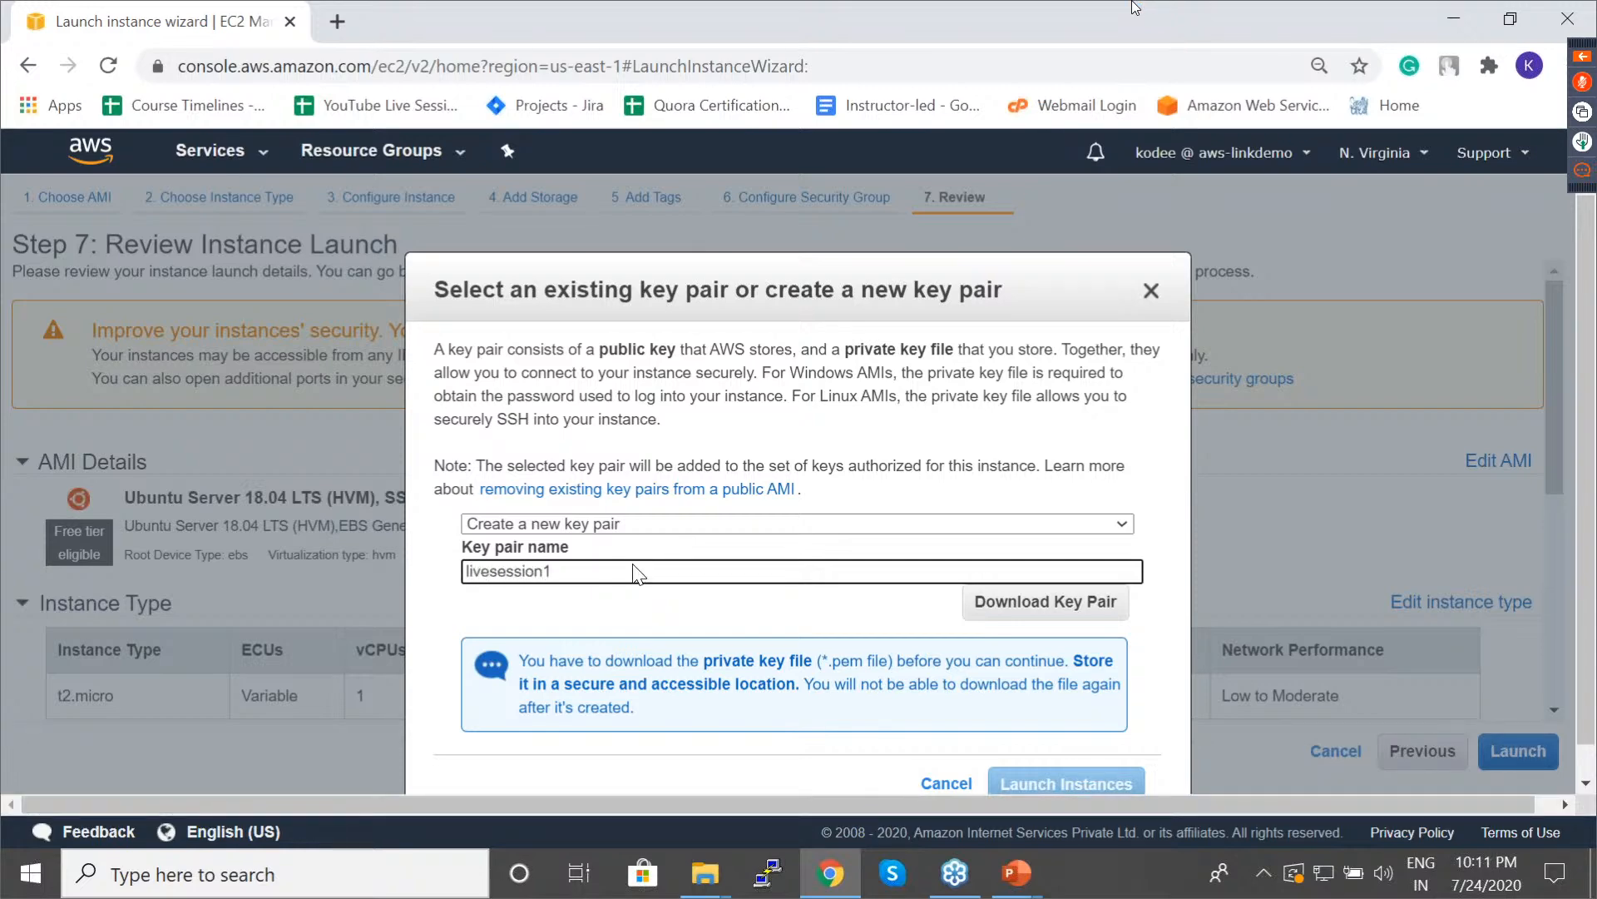
{"action": "left_click", "coordinate": [1050, 616]}
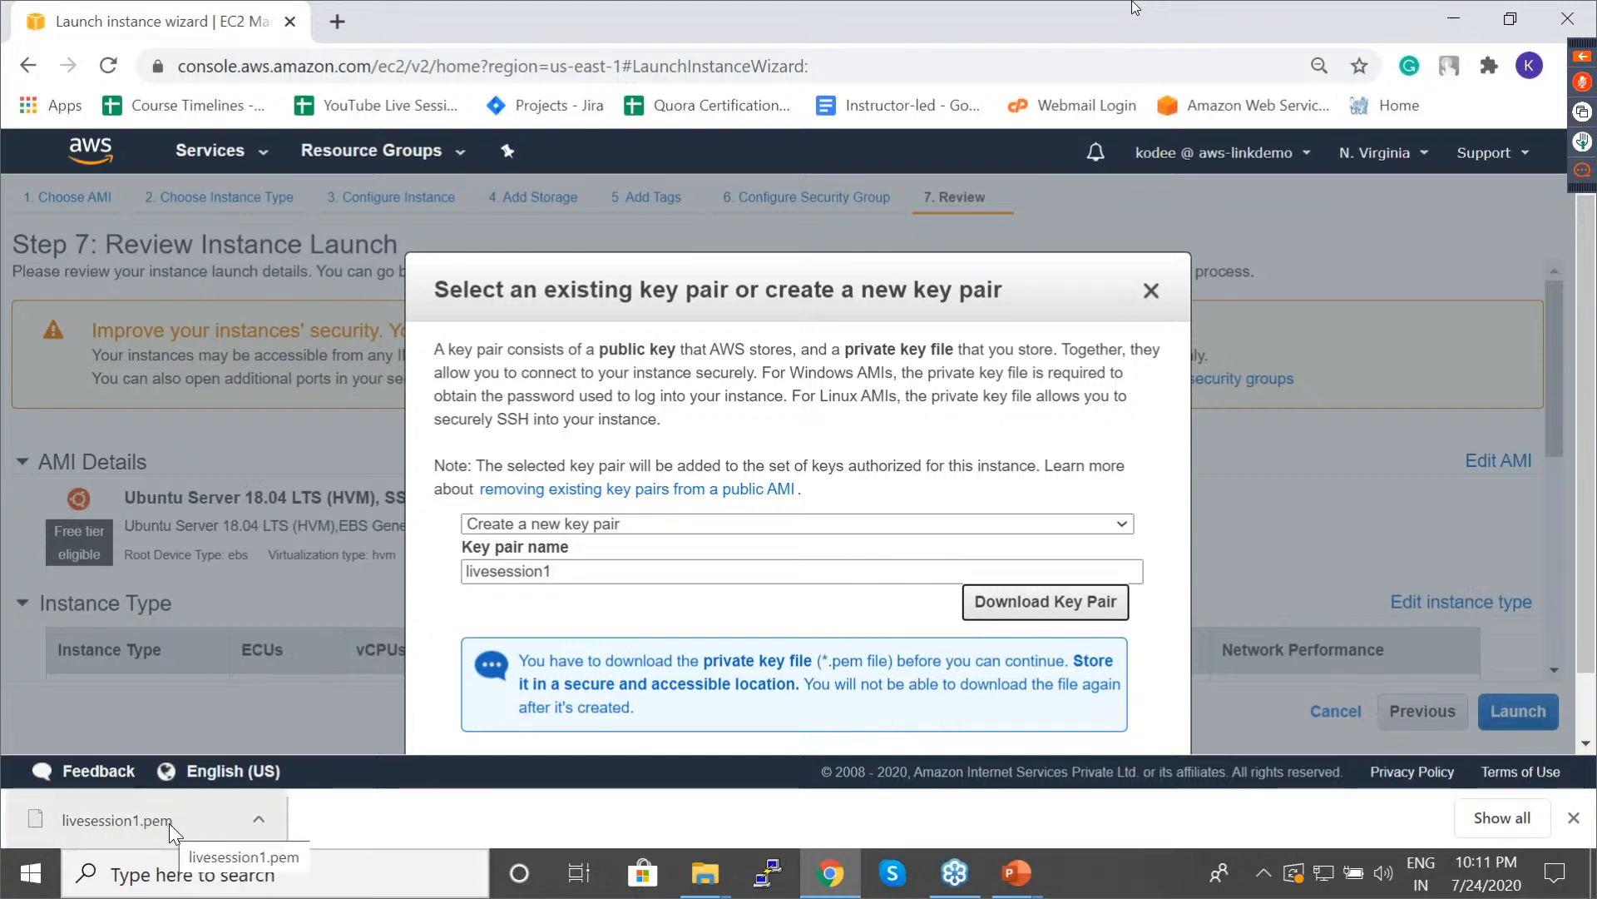
{"action": "left_click", "coordinate": [1152, 296]}
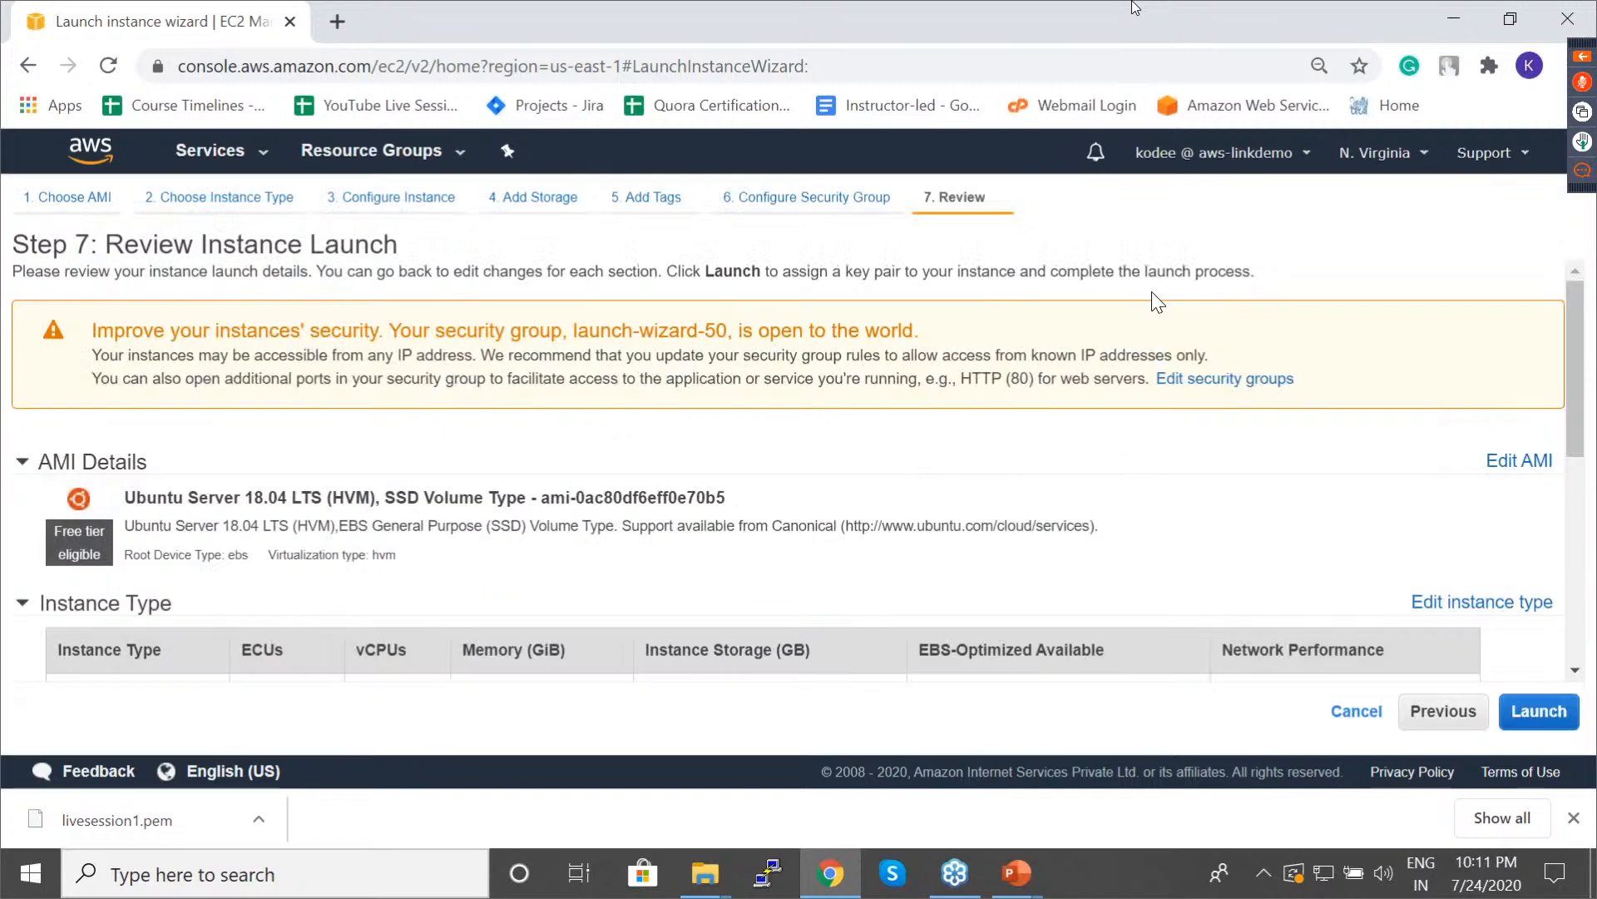
Open PuTTY to view its connection configuration and close it again.
{"action": "left_click", "coordinate": [772, 872]}
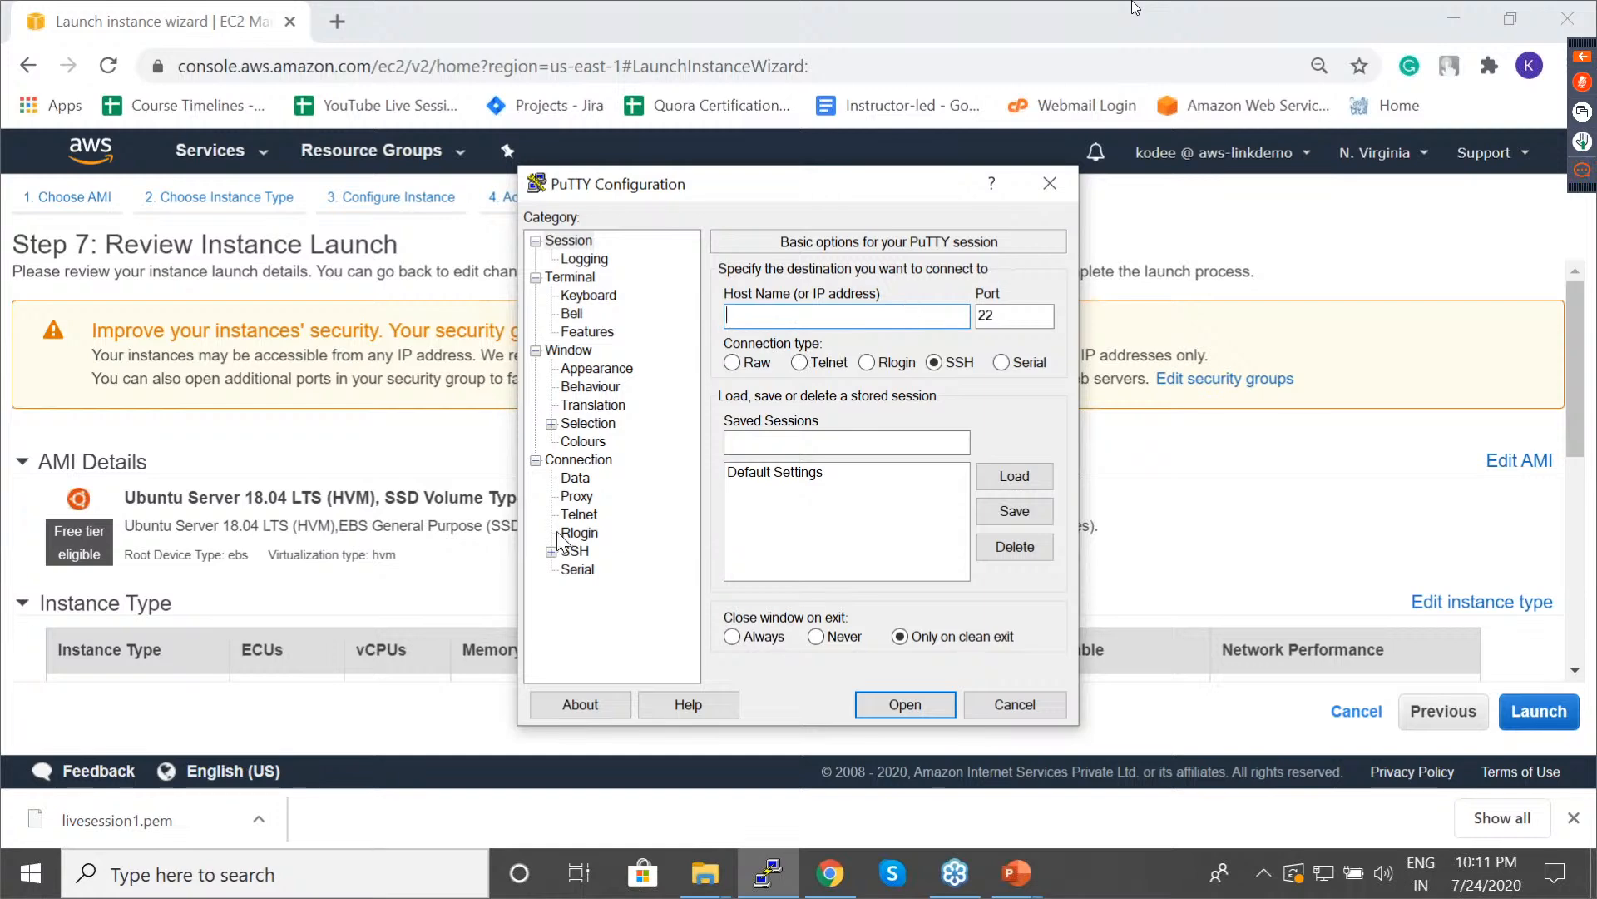
{"action": "left_click", "coordinate": [1060, 170]}
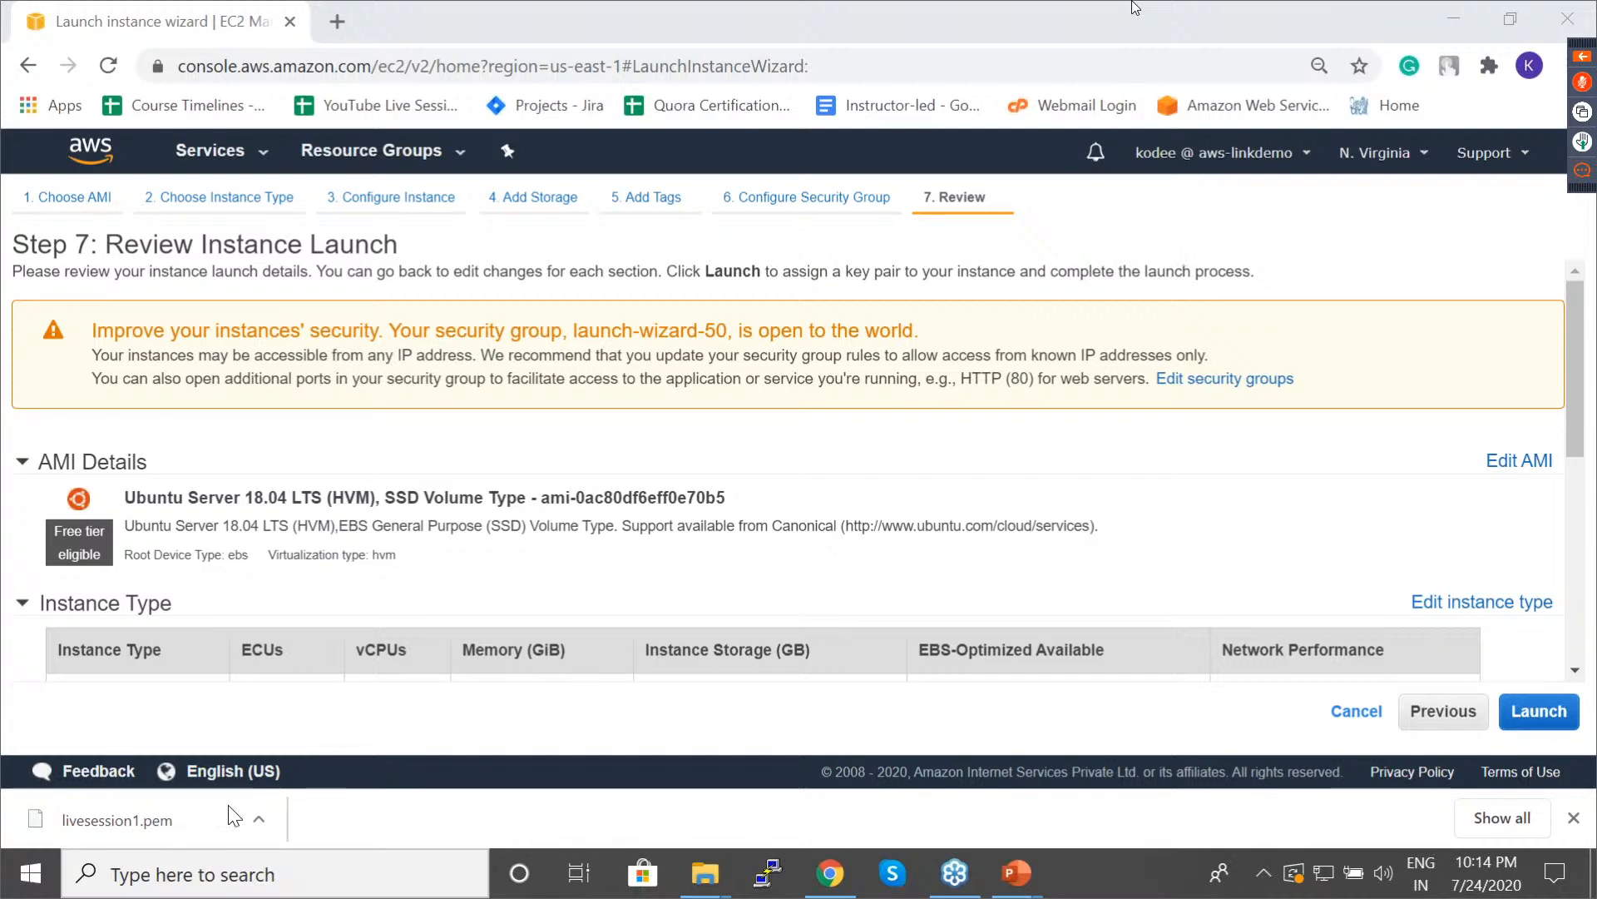
Open PuTTYgen and load the newly downloaded PEM private key from the Downloads folder, listing all file types.
{"action": "left_click", "coordinate": [324, 889]}
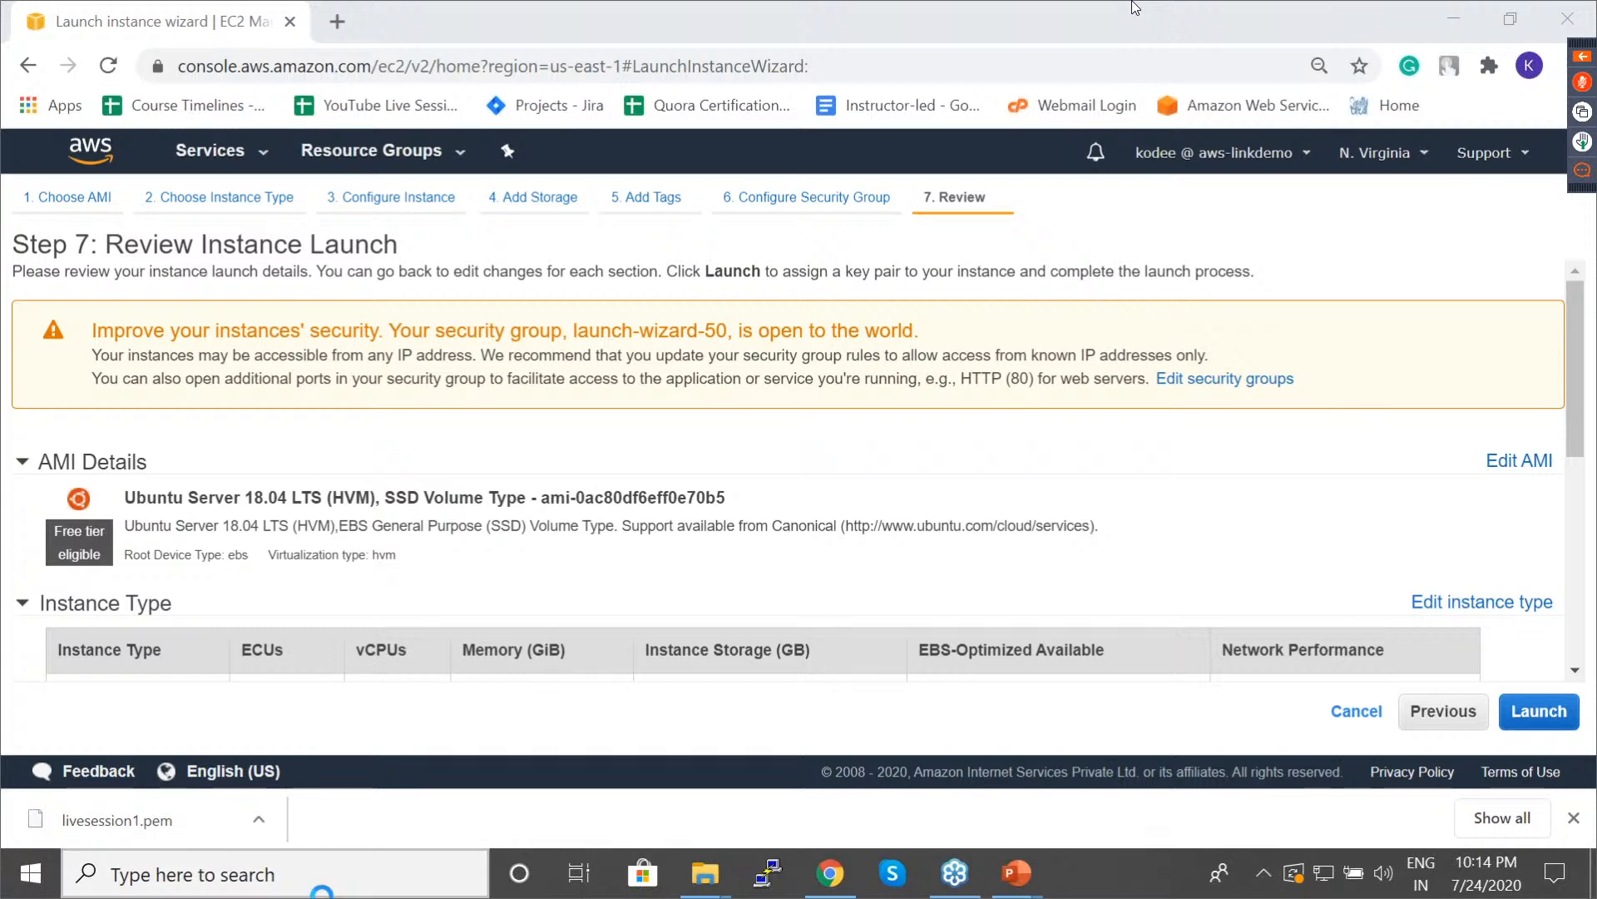
{"action": "type", "text": "putty"}
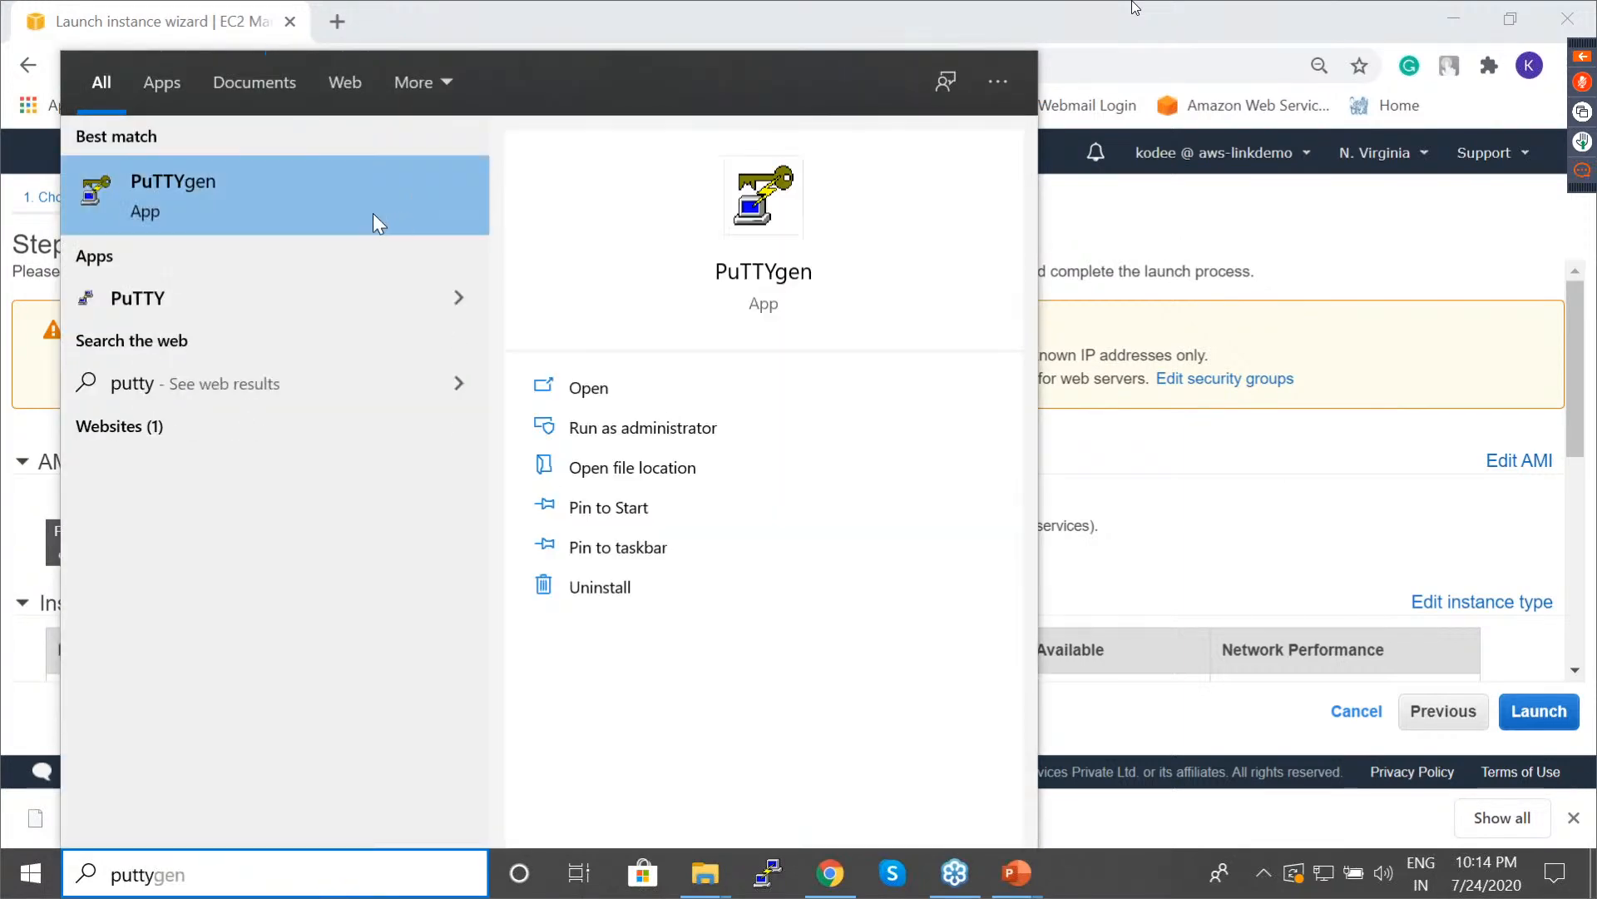
{"action": "left_click", "coordinate": [373, 213]}
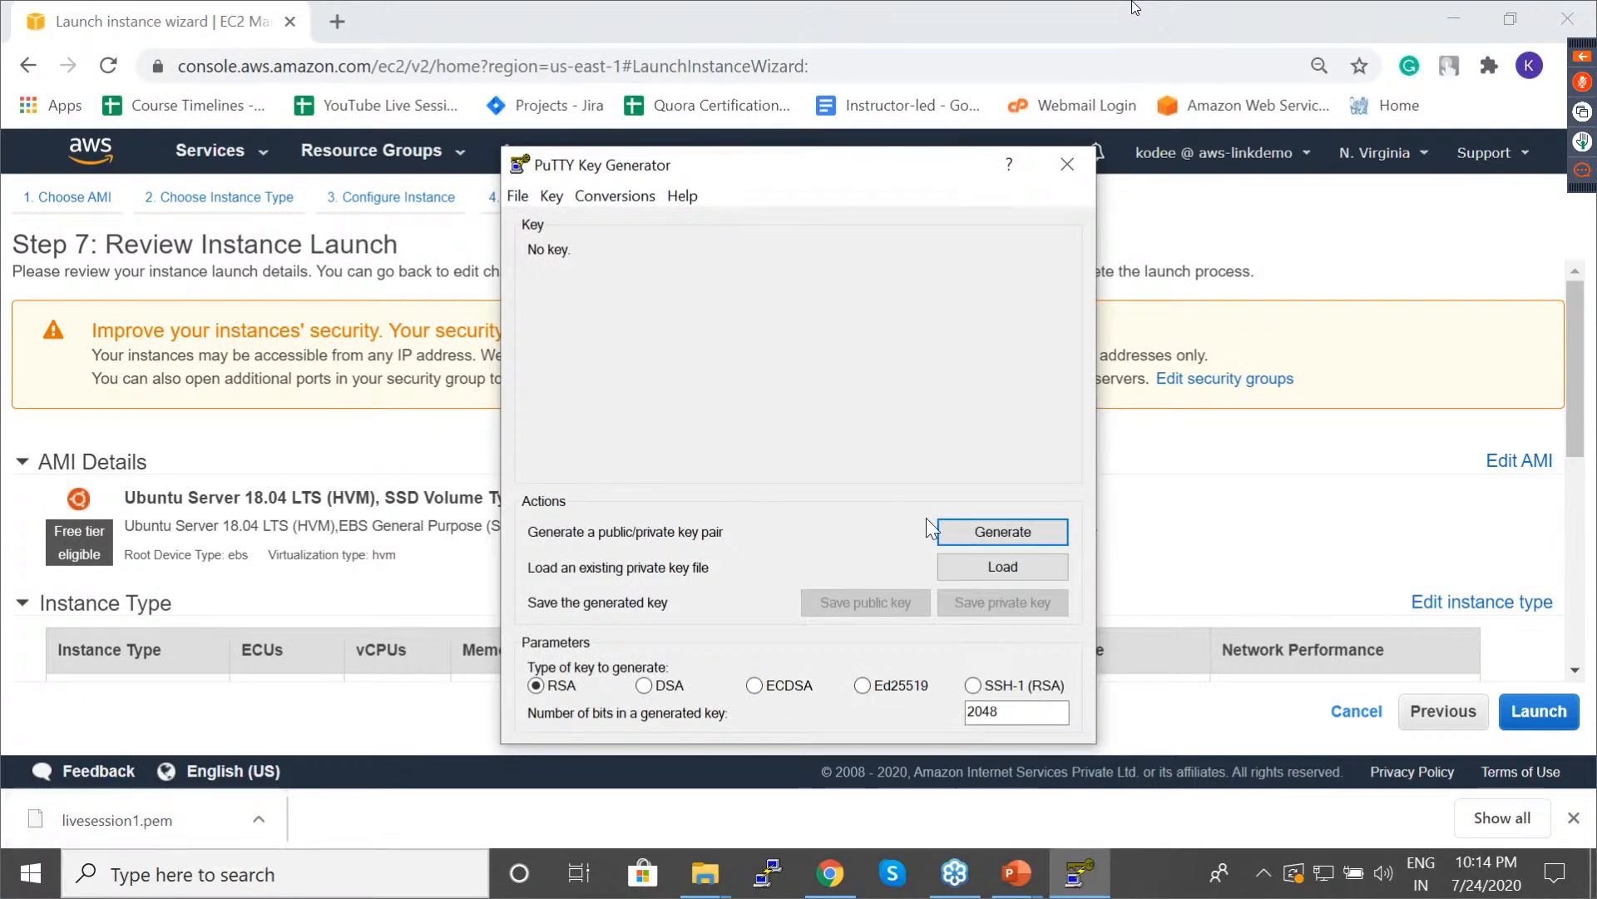
{"action": "left_click", "coordinate": [1001, 566]}
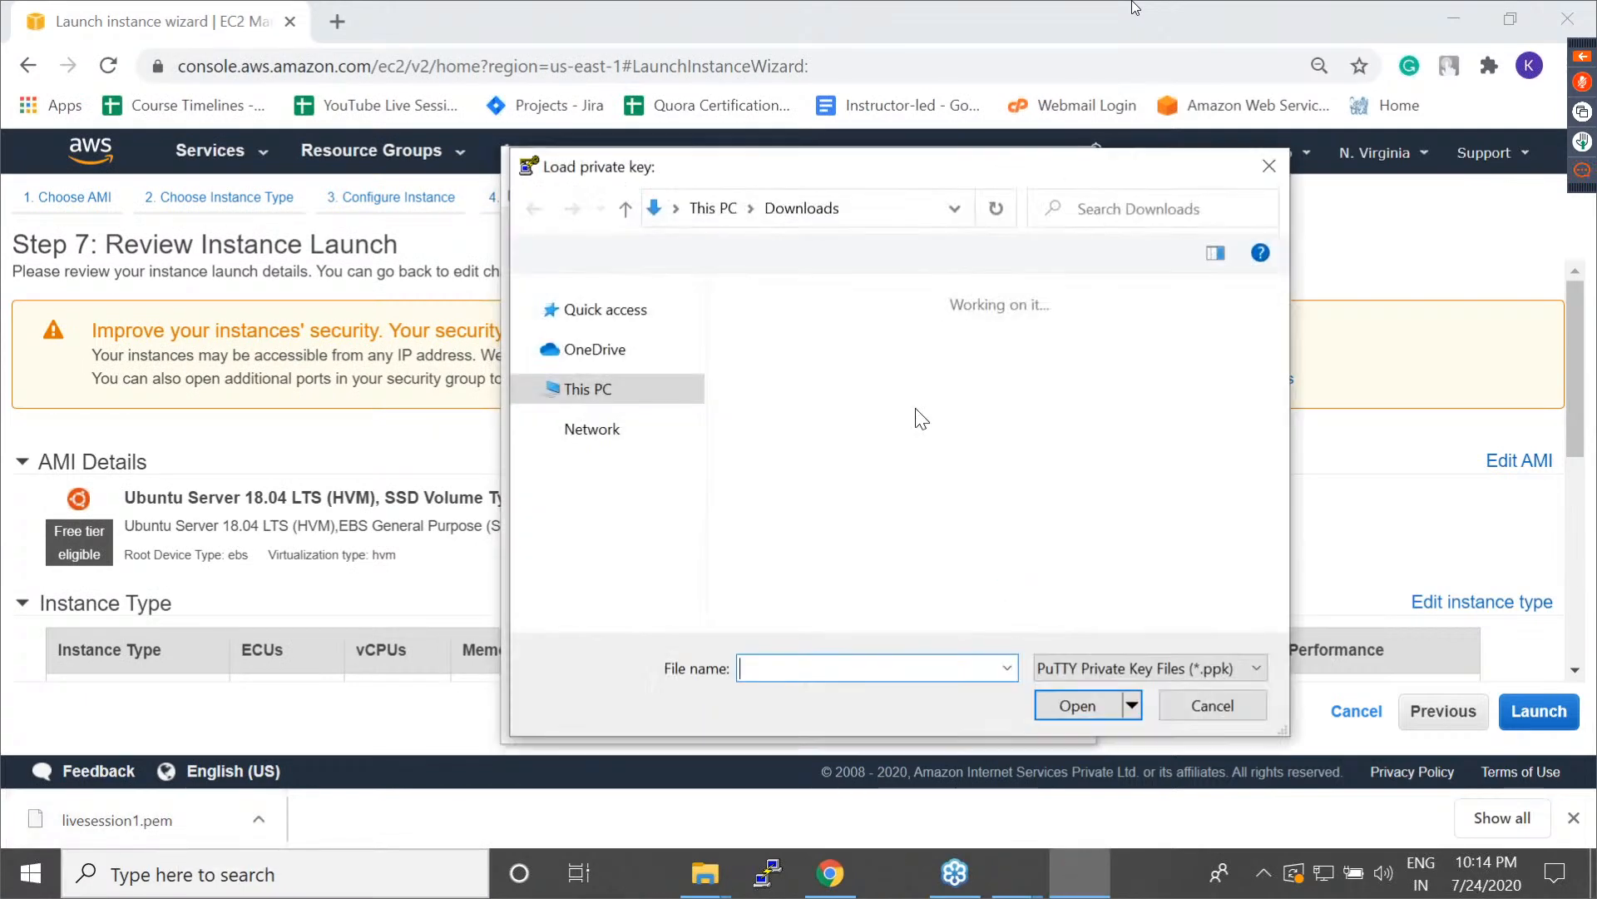
{"action": "left_click", "coordinate": [1190, 672]}
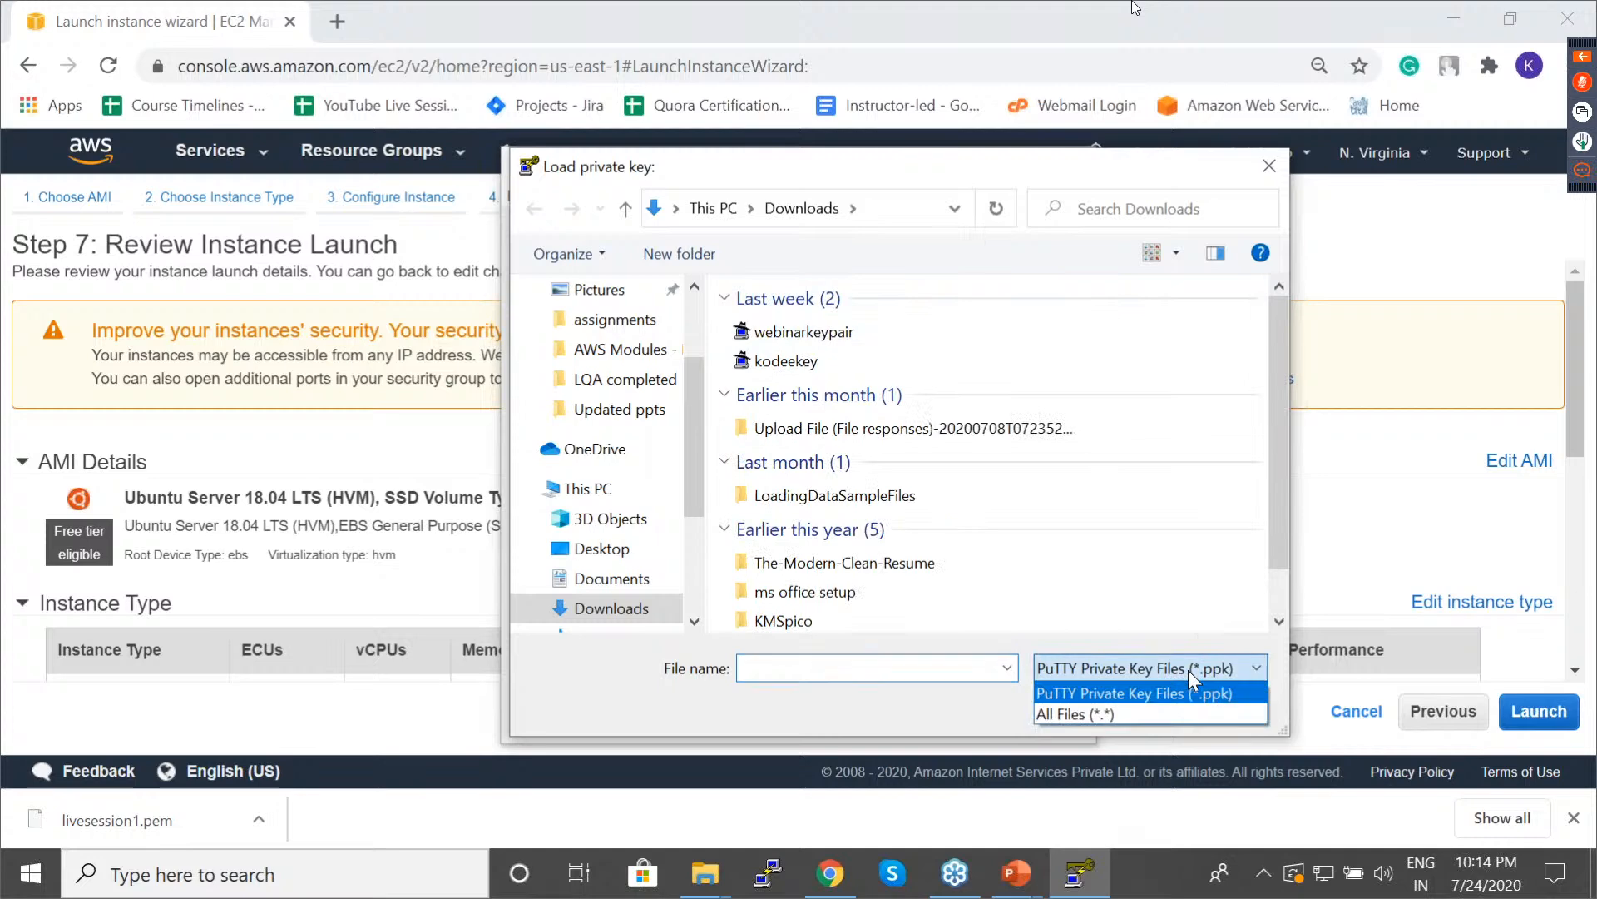
{"action": "left_click", "coordinate": [1145, 713]}
{"action": "left_click", "coordinate": [865, 332]}
{"action": "double_click", "coordinate": [865, 333]}
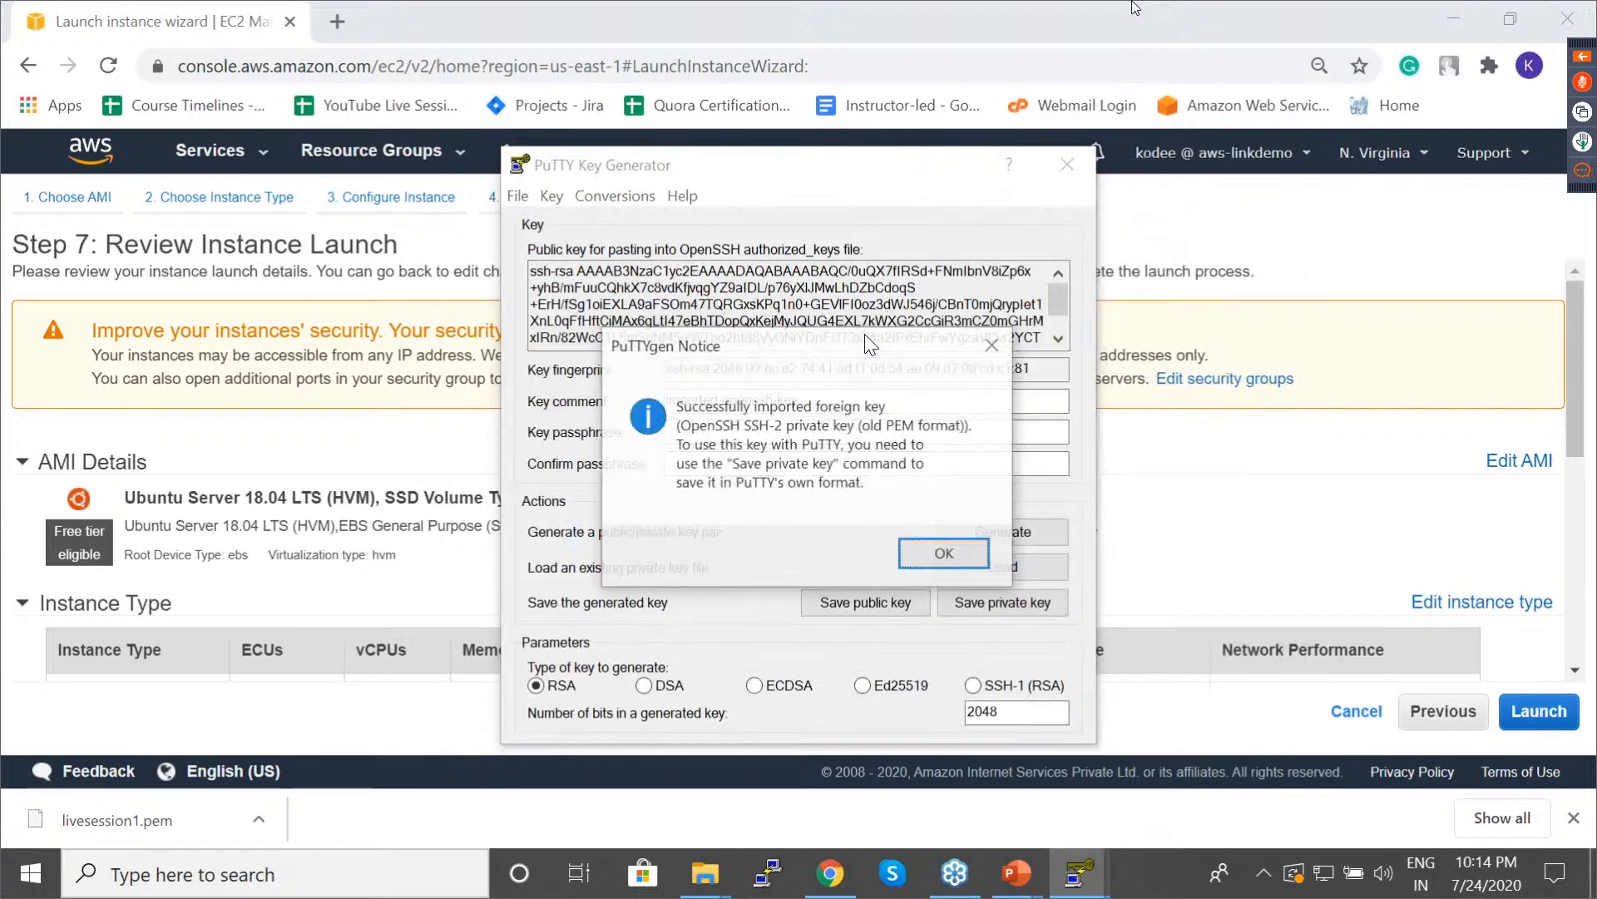
{"action": "left_click", "coordinate": [922, 548]}
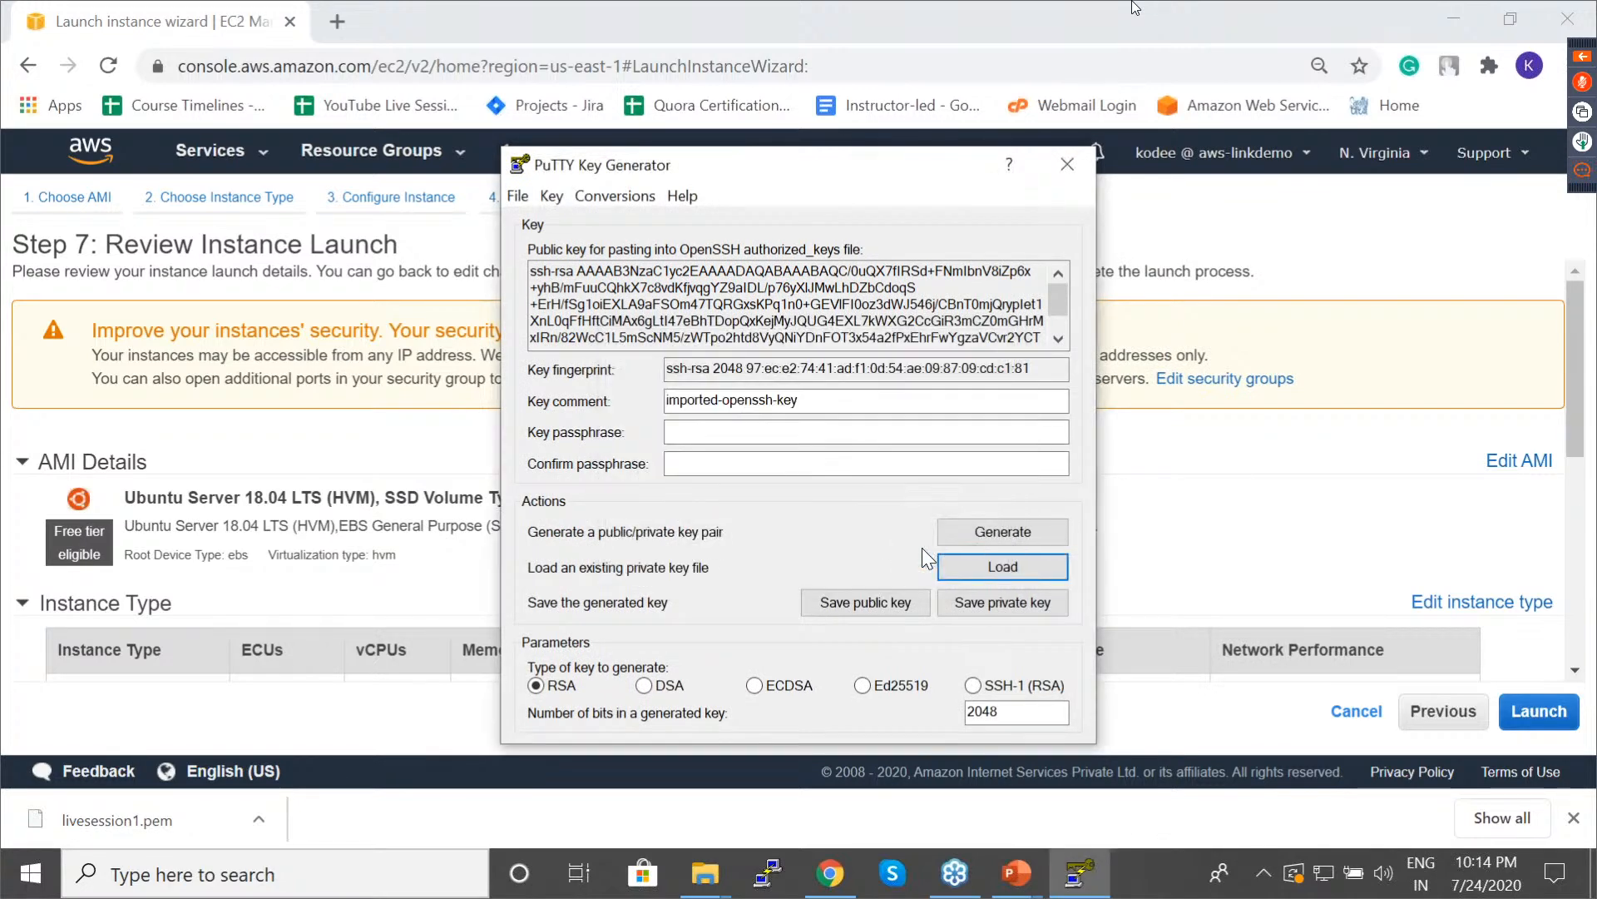
Save the loaded private key without a passphrase as livesession1 in PPK format in the Downloads folder and close PuTTYgen.
{"action": "left_click", "coordinate": [1575, 819]}
{"action": "left_click", "coordinate": [1077, 874]}
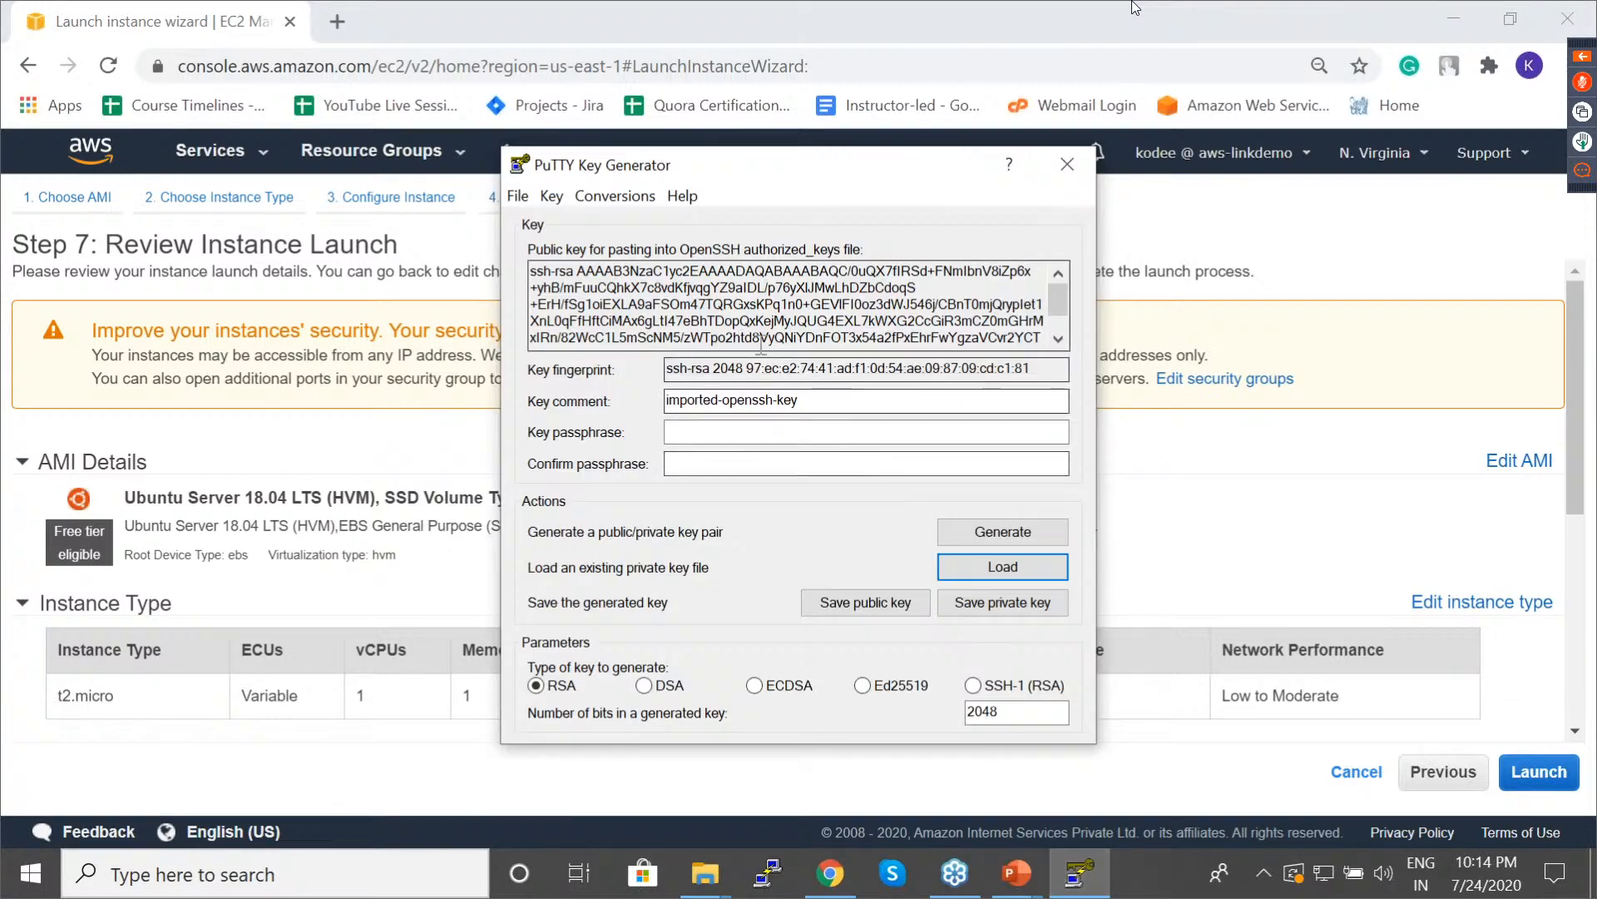
{"action": "left_click_drag", "start_coordinate": [784, 165], "coordinate": [747, 163]}
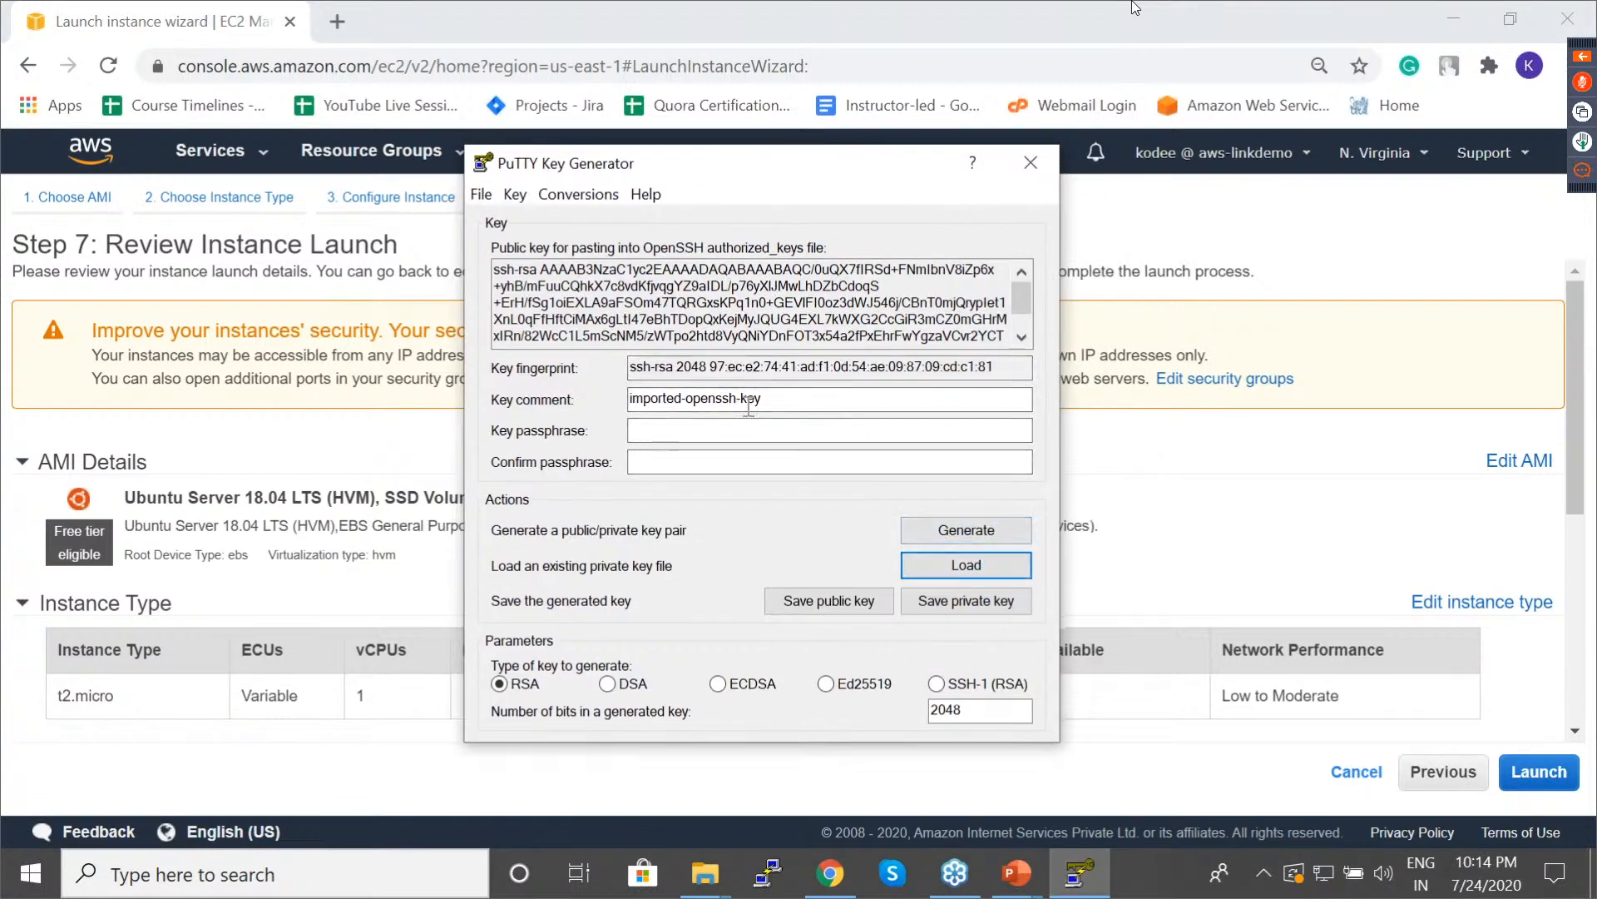
{"action": "left_click", "coordinate": [951, 610]}
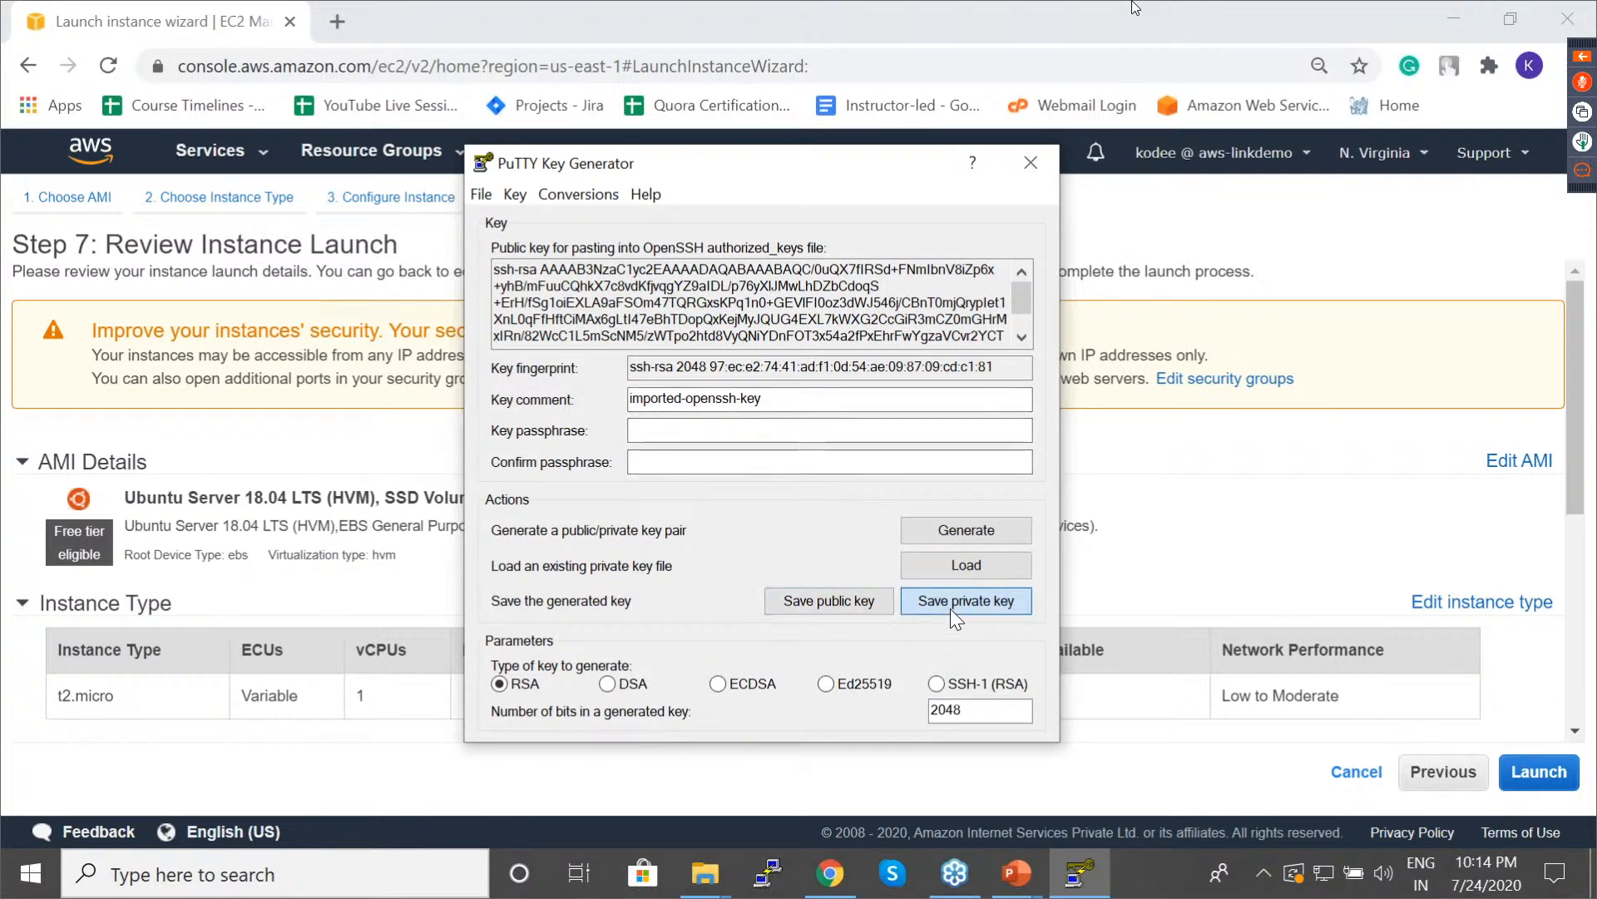
{"action": "left_click", "coordinate": [821, 516]}
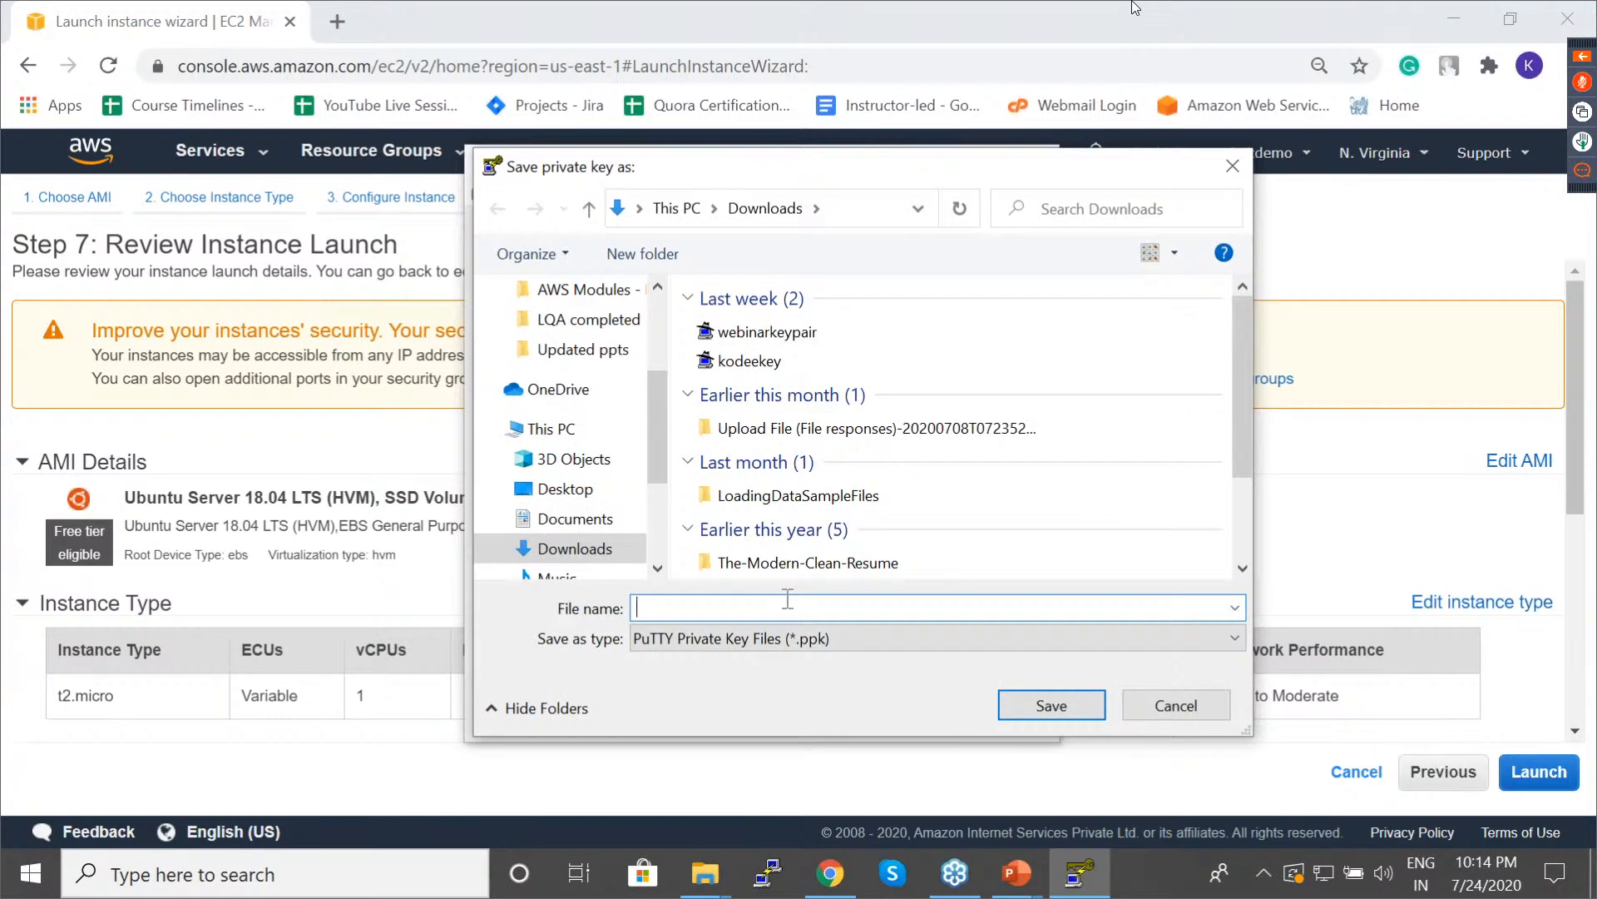
{"action": "type", "text": "livesession1"}
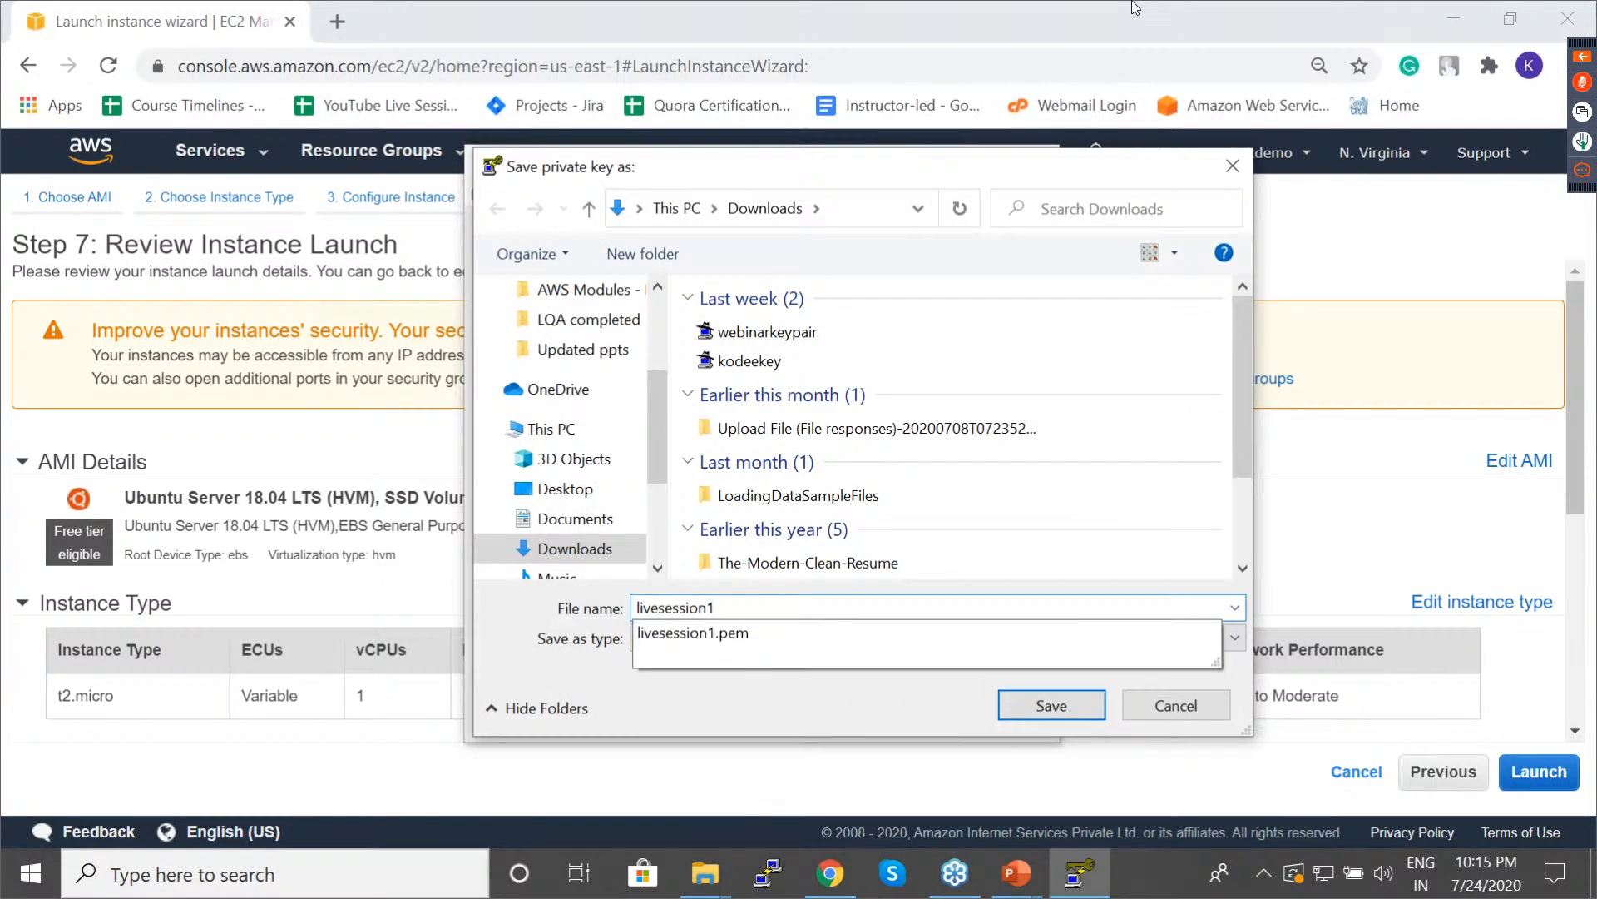
{"action": "left_click", "coordinate": [920, 726]}
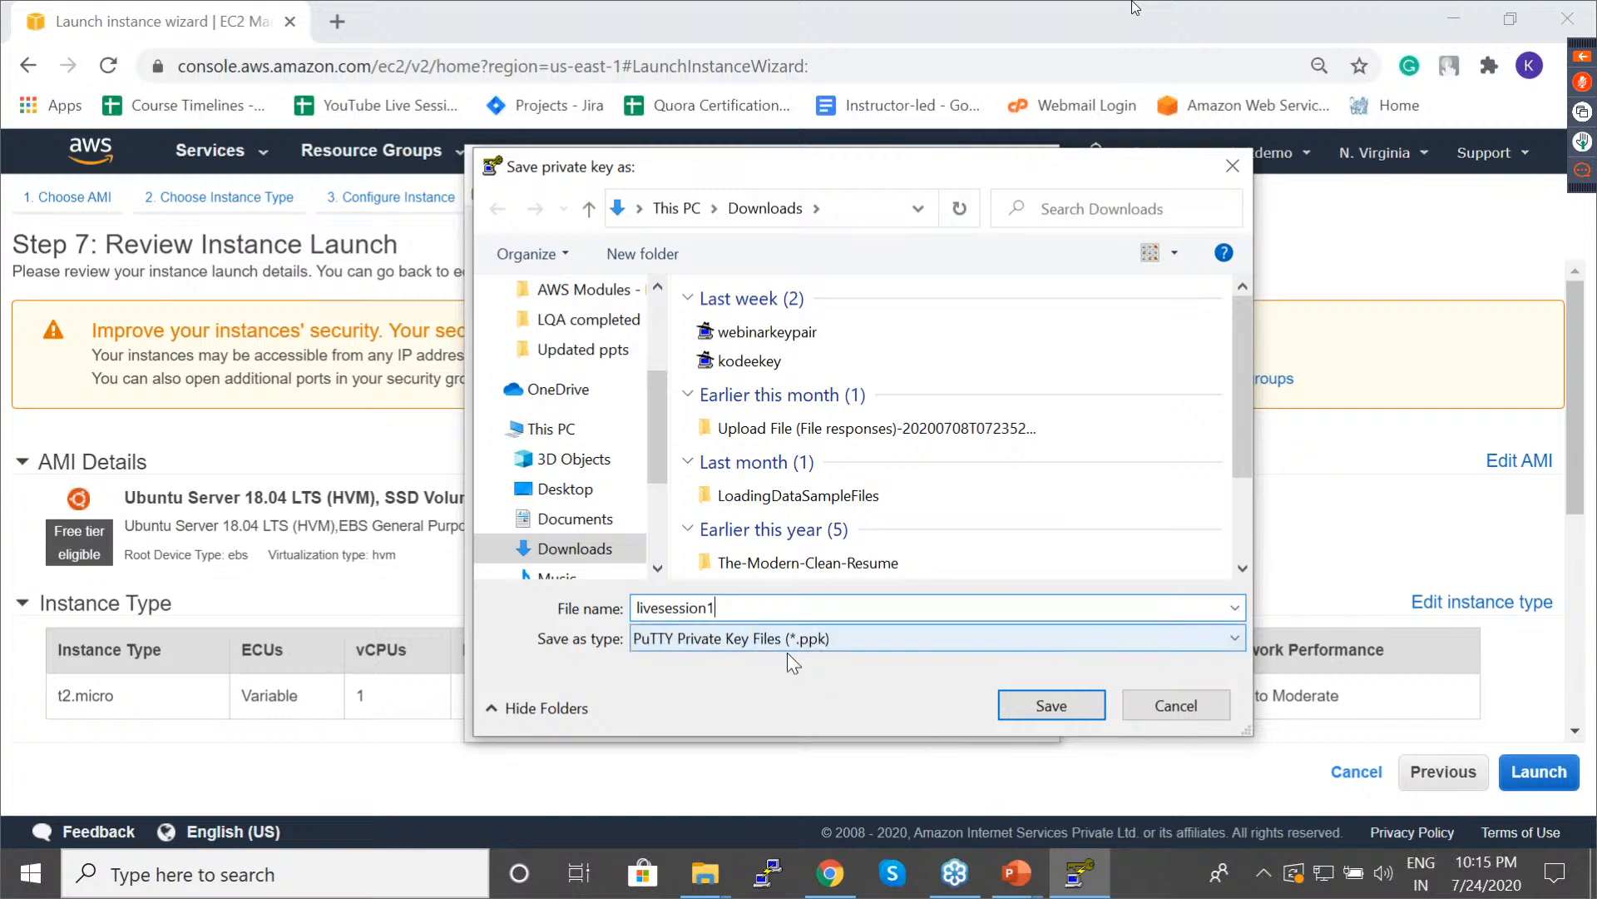
{"action": "left_click", "coordinate": [1025, 707]}
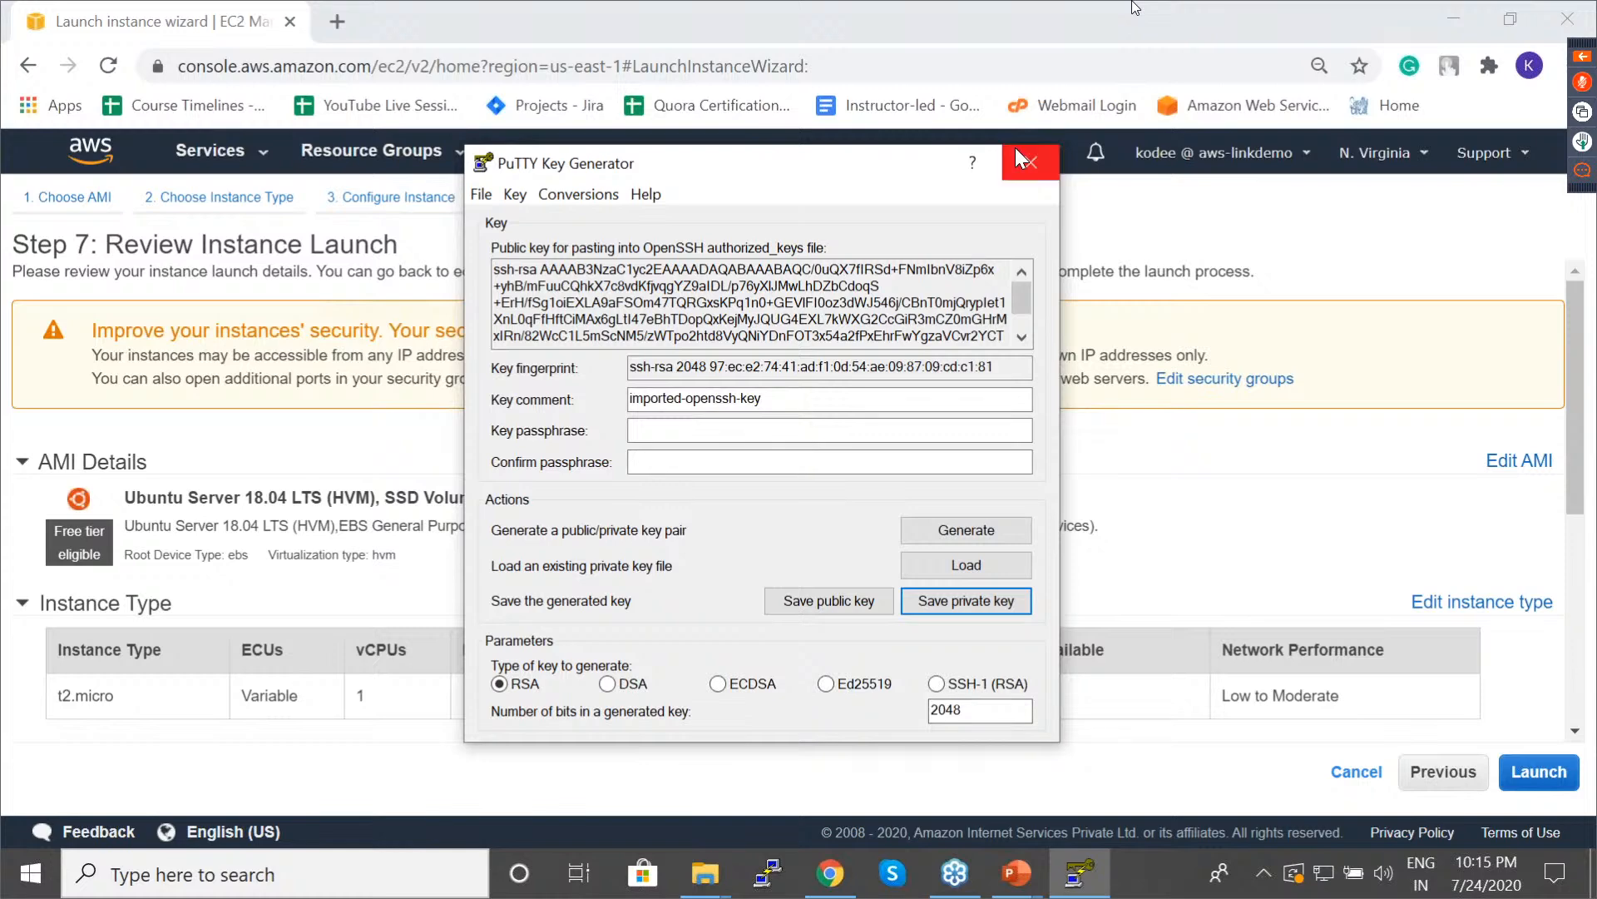
{"action": "left_click", "coordinate": [1019, 156]}
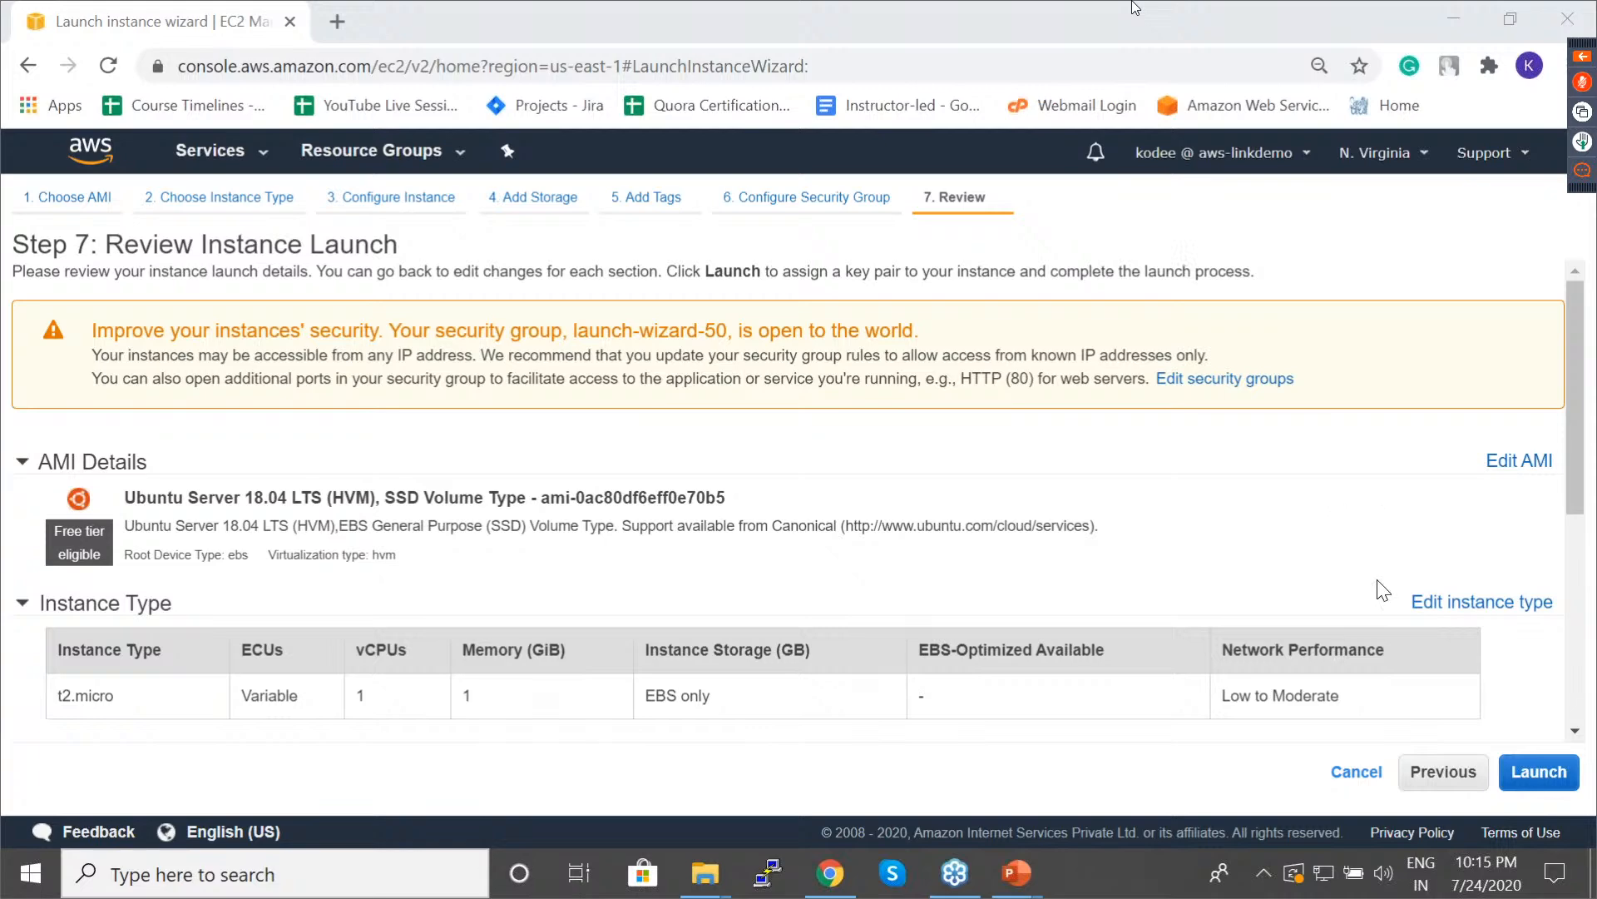
Reopen the key pair dialog for the launch and enter livesession1 as the name of a new key pair.
{"action": "left_click", "coordinate": [1524, 778]}
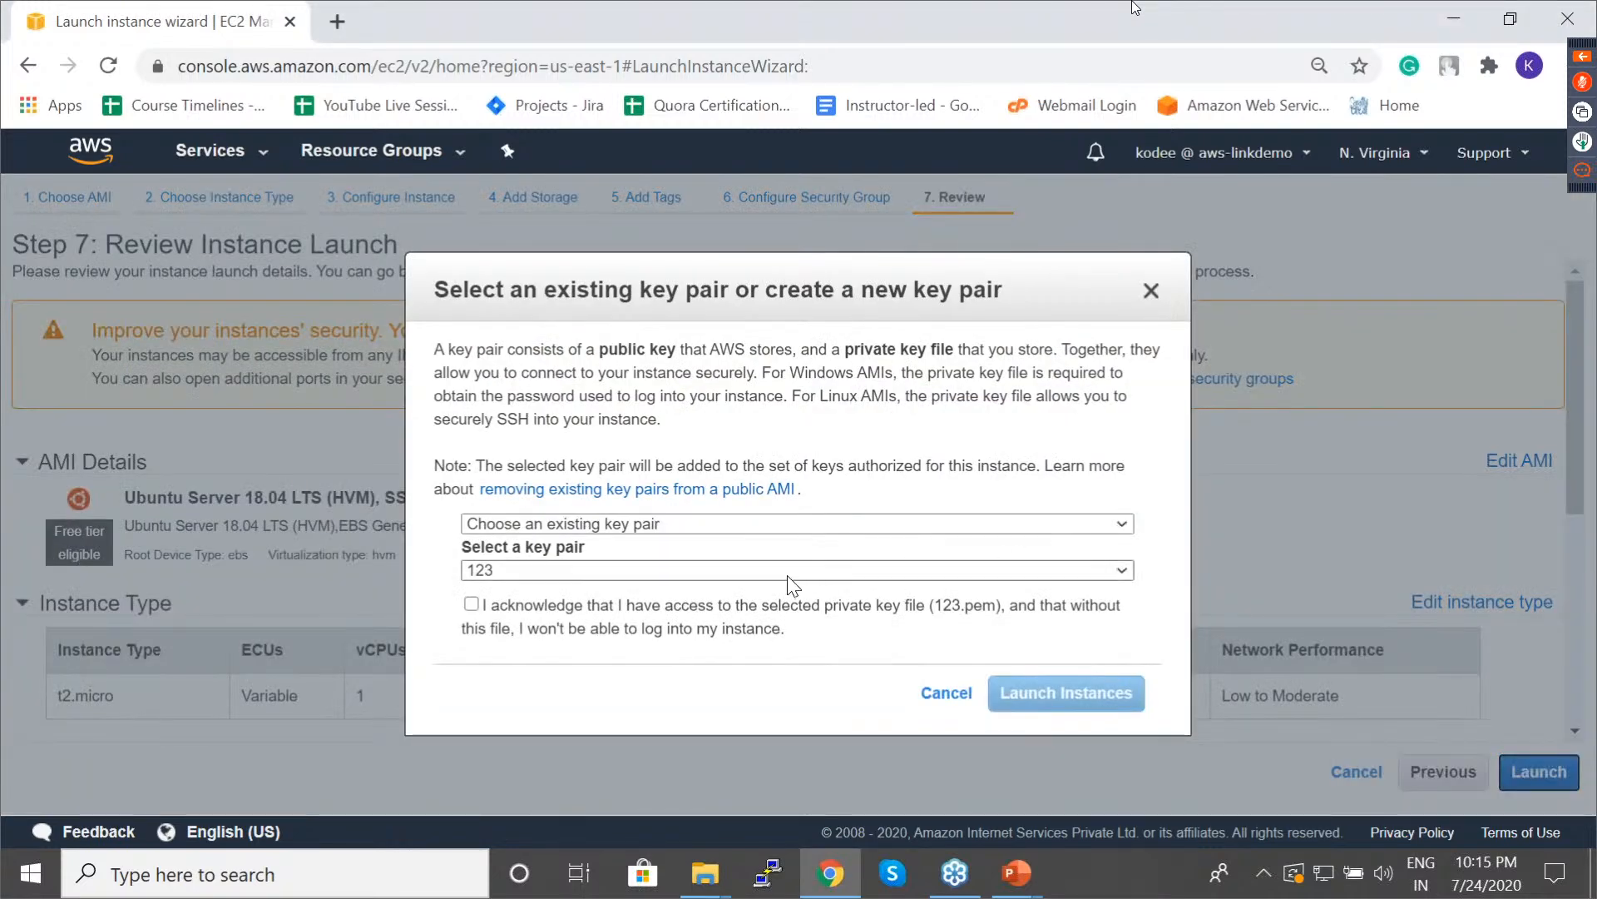
{"action": "left_click", "coordinate": [686, 525]}
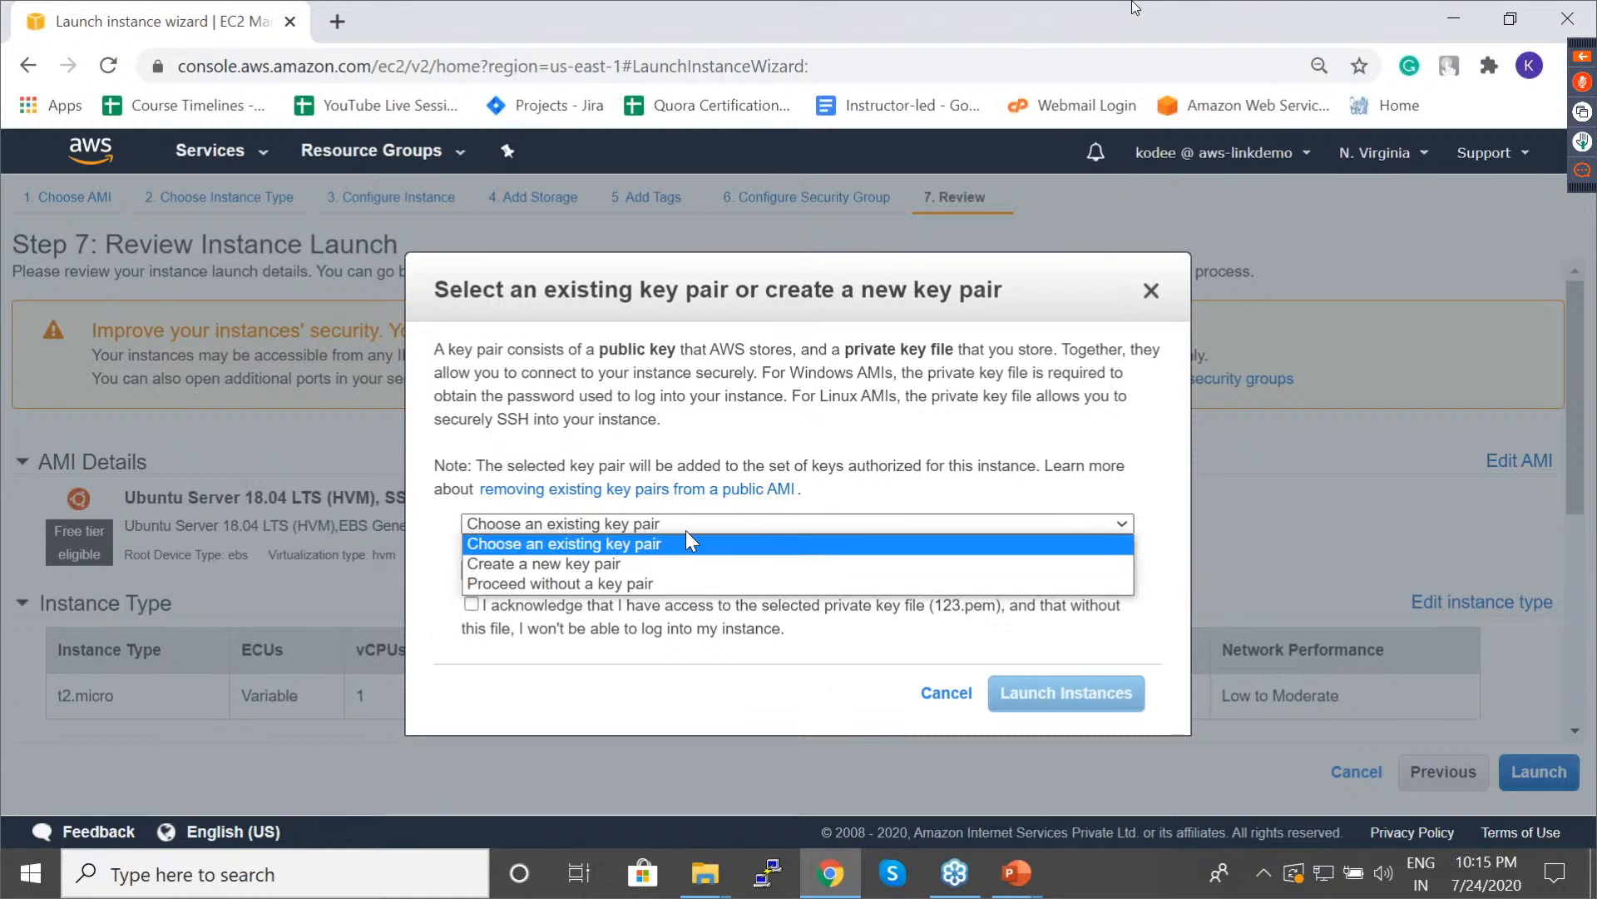
{"action": "left_click", "coordinate": [634, 564]}
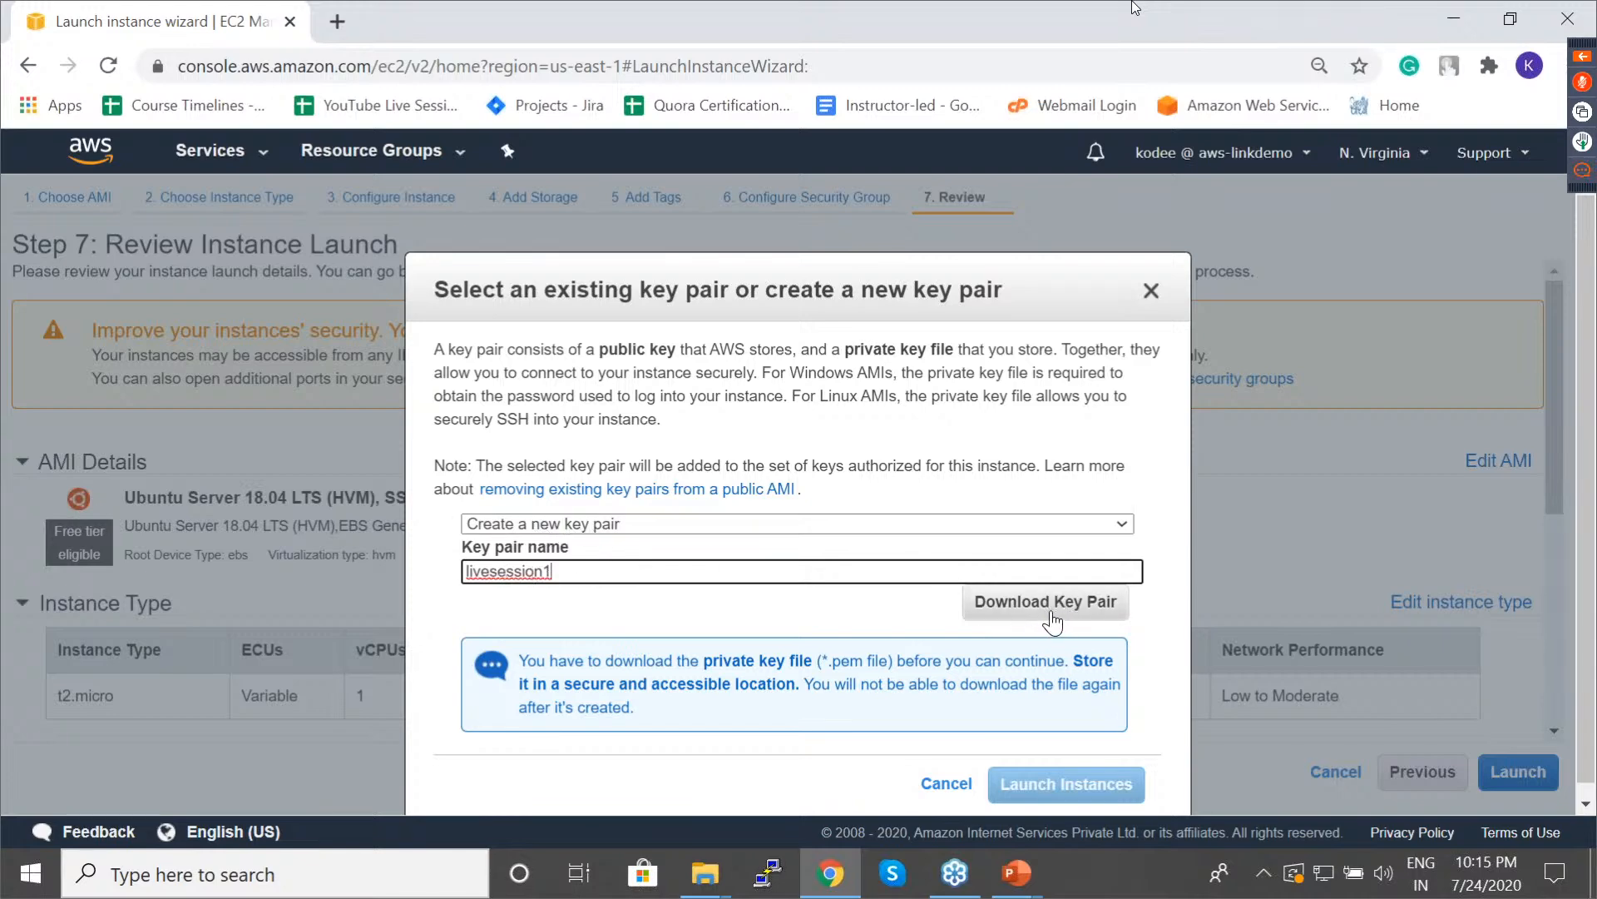
Open PuTTYgen and load the livesession1 PEM private key from the Downloads folder again, listing all file types.
{"action": "left_click", "coordinate": [415, 891]}
{"action": "type", "text": "put"}
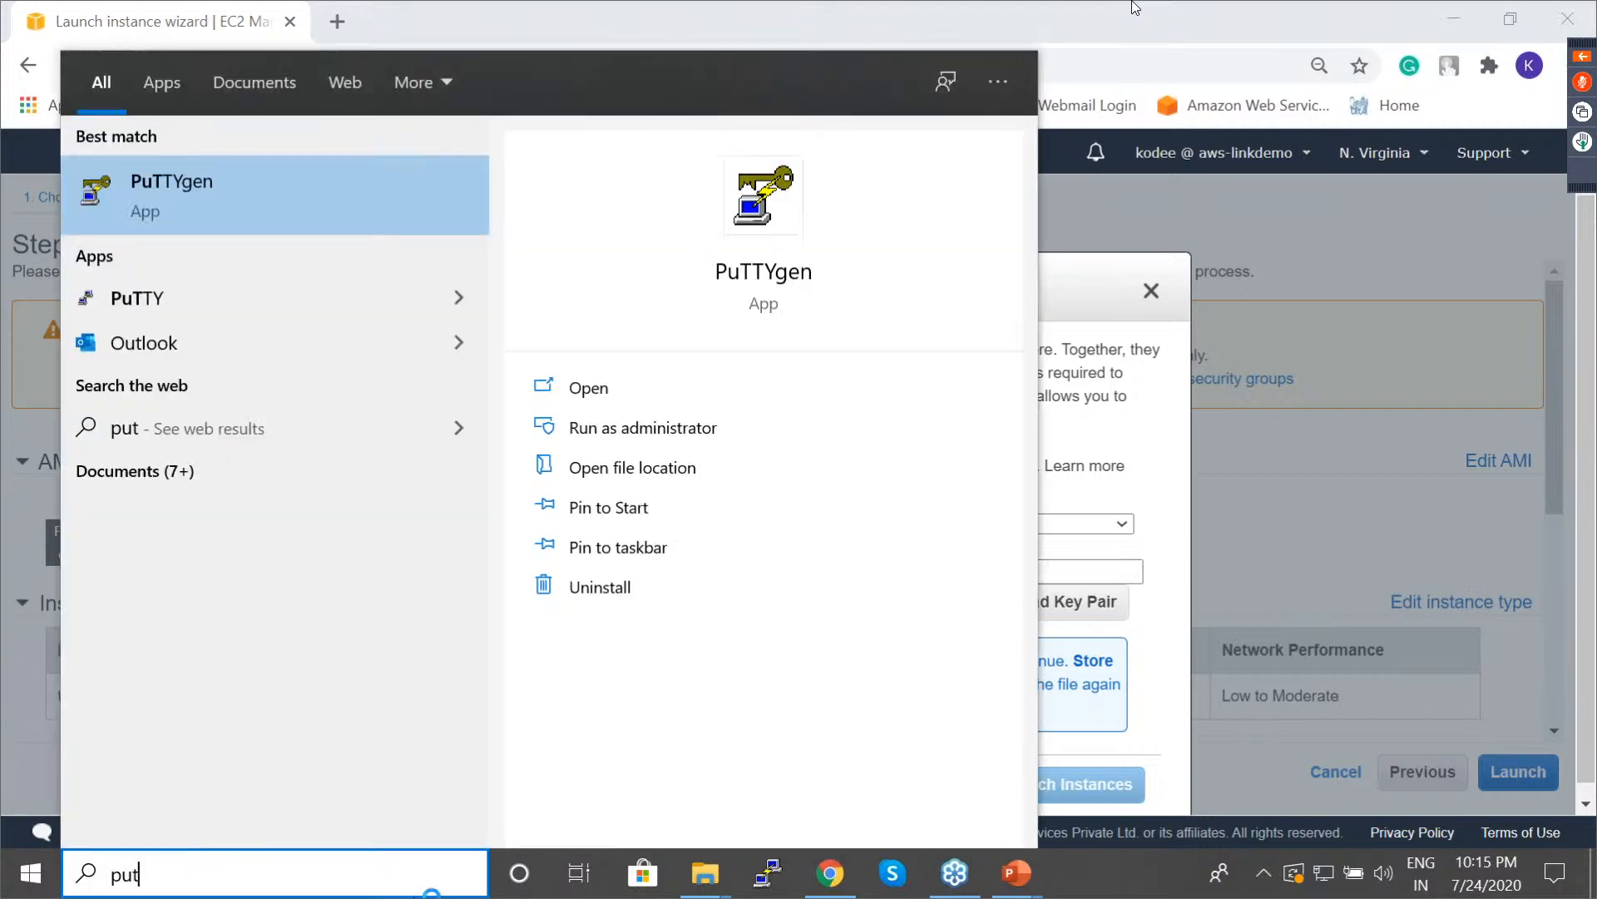
{"action": "key", "text": "Return"}
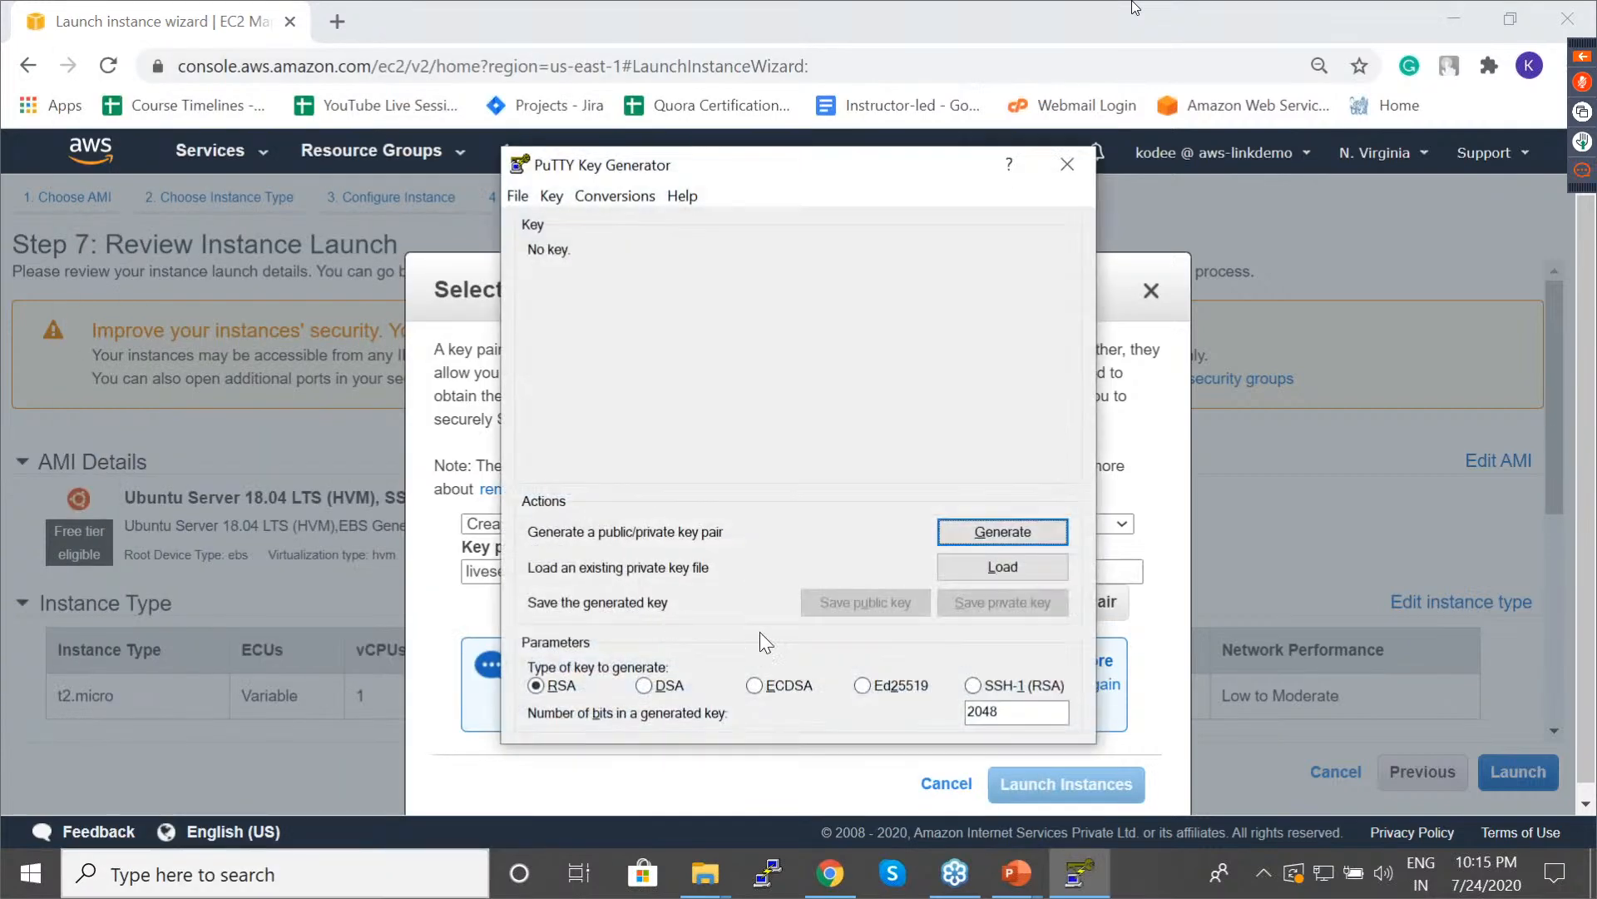
{"action": "left_click", "coordinate": [970, 566]}
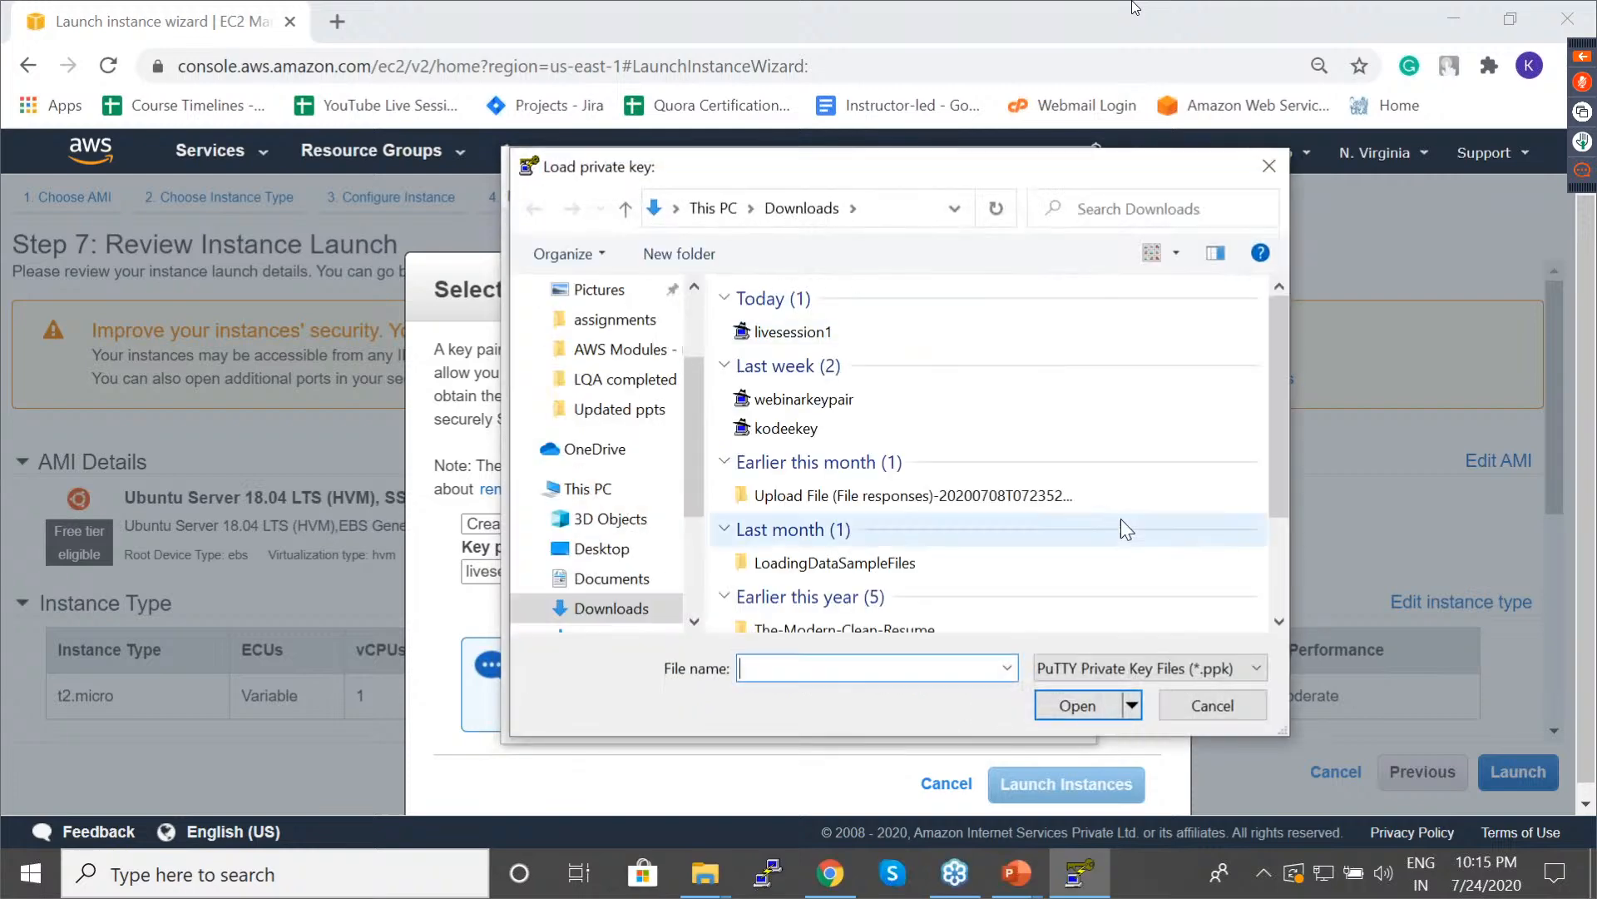
{"action": "left_click", "coordinate": [1111, 670]}
{"action": "left_click", "coordinate": [1094, 711]}
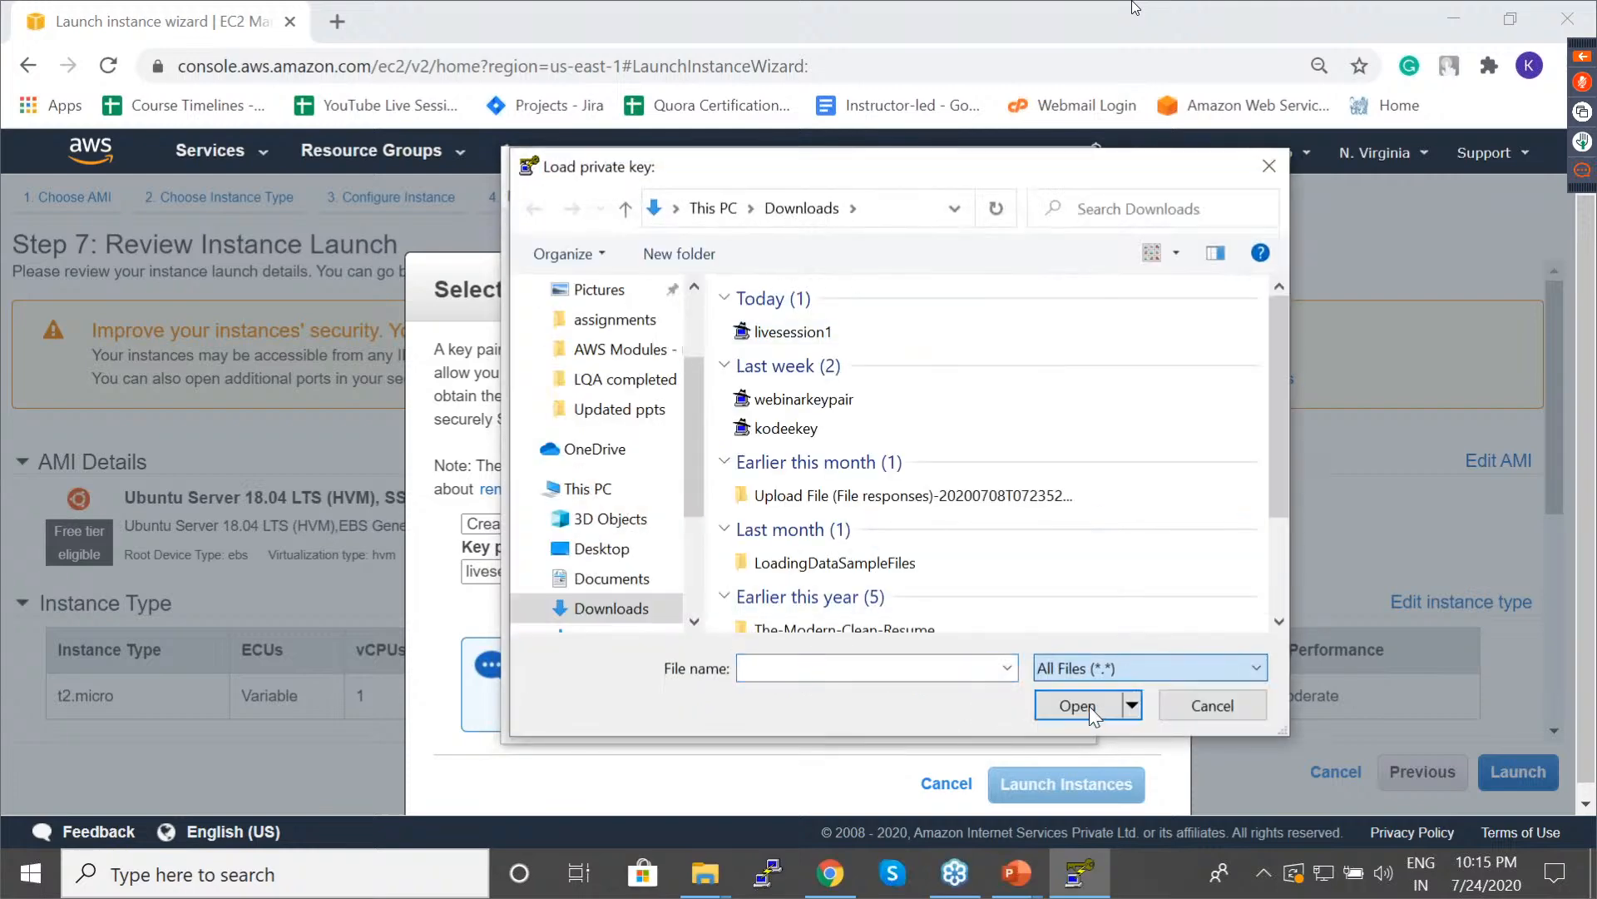
{"action": "left_click", "coordinate": [801, 361]}
{"action": "left_click", "coordinate": [1077, 704]}
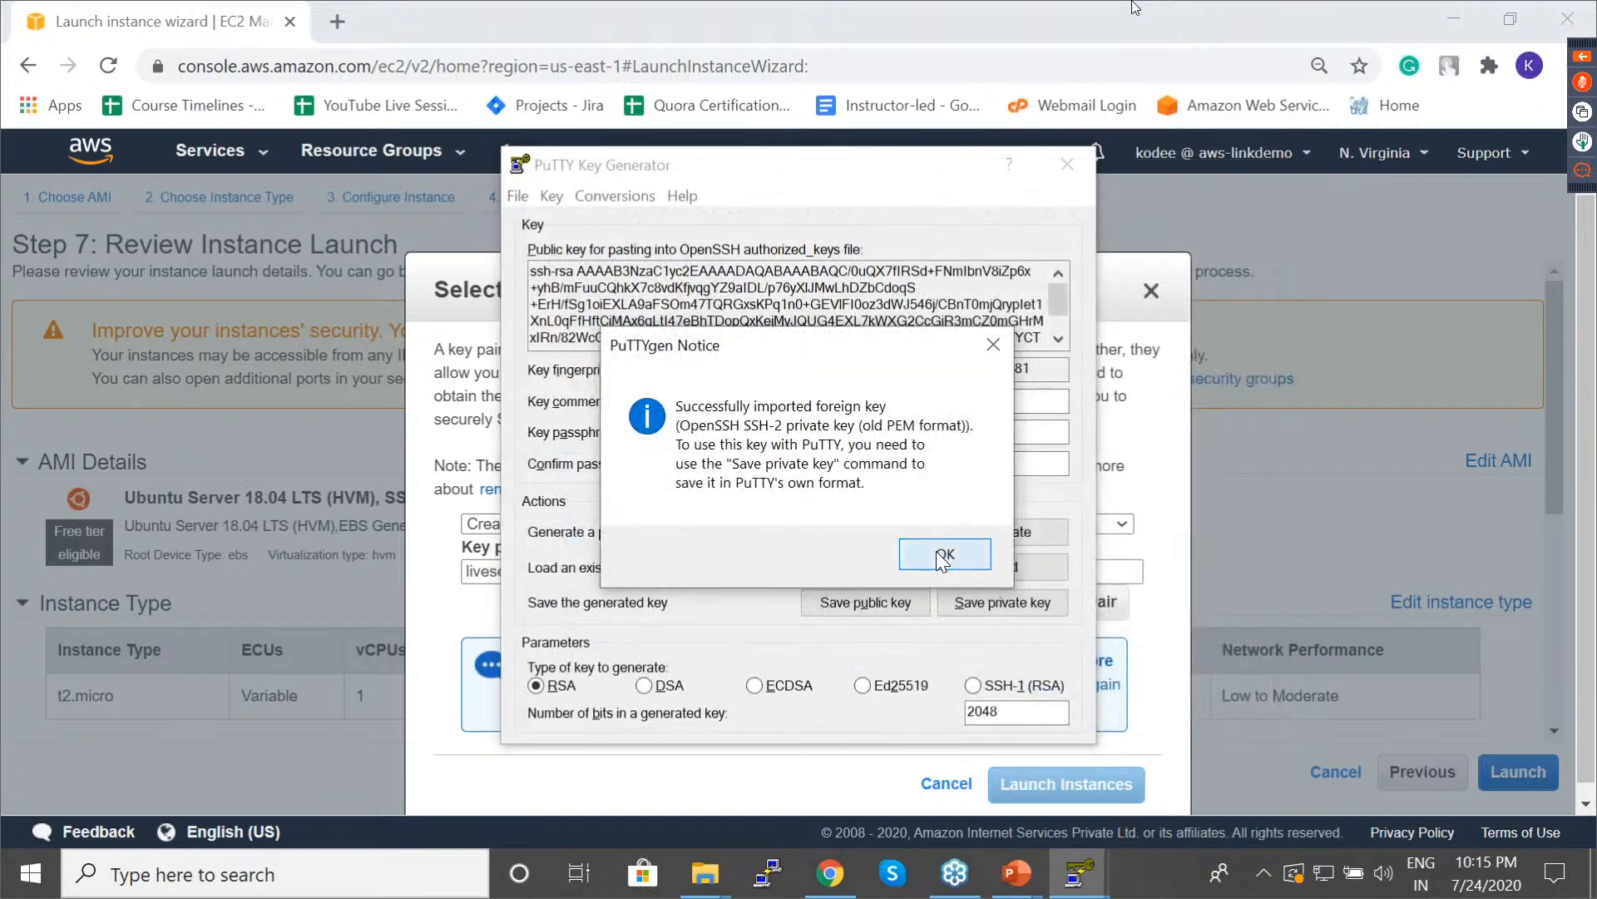
{"action": "left_click", "coordinate": [936, 550]}
Start saving the loaded private key without a passphrase, cancel the save and close PuTTYgen.
{"action": "left_click", "coordinate": [1020, 612]}
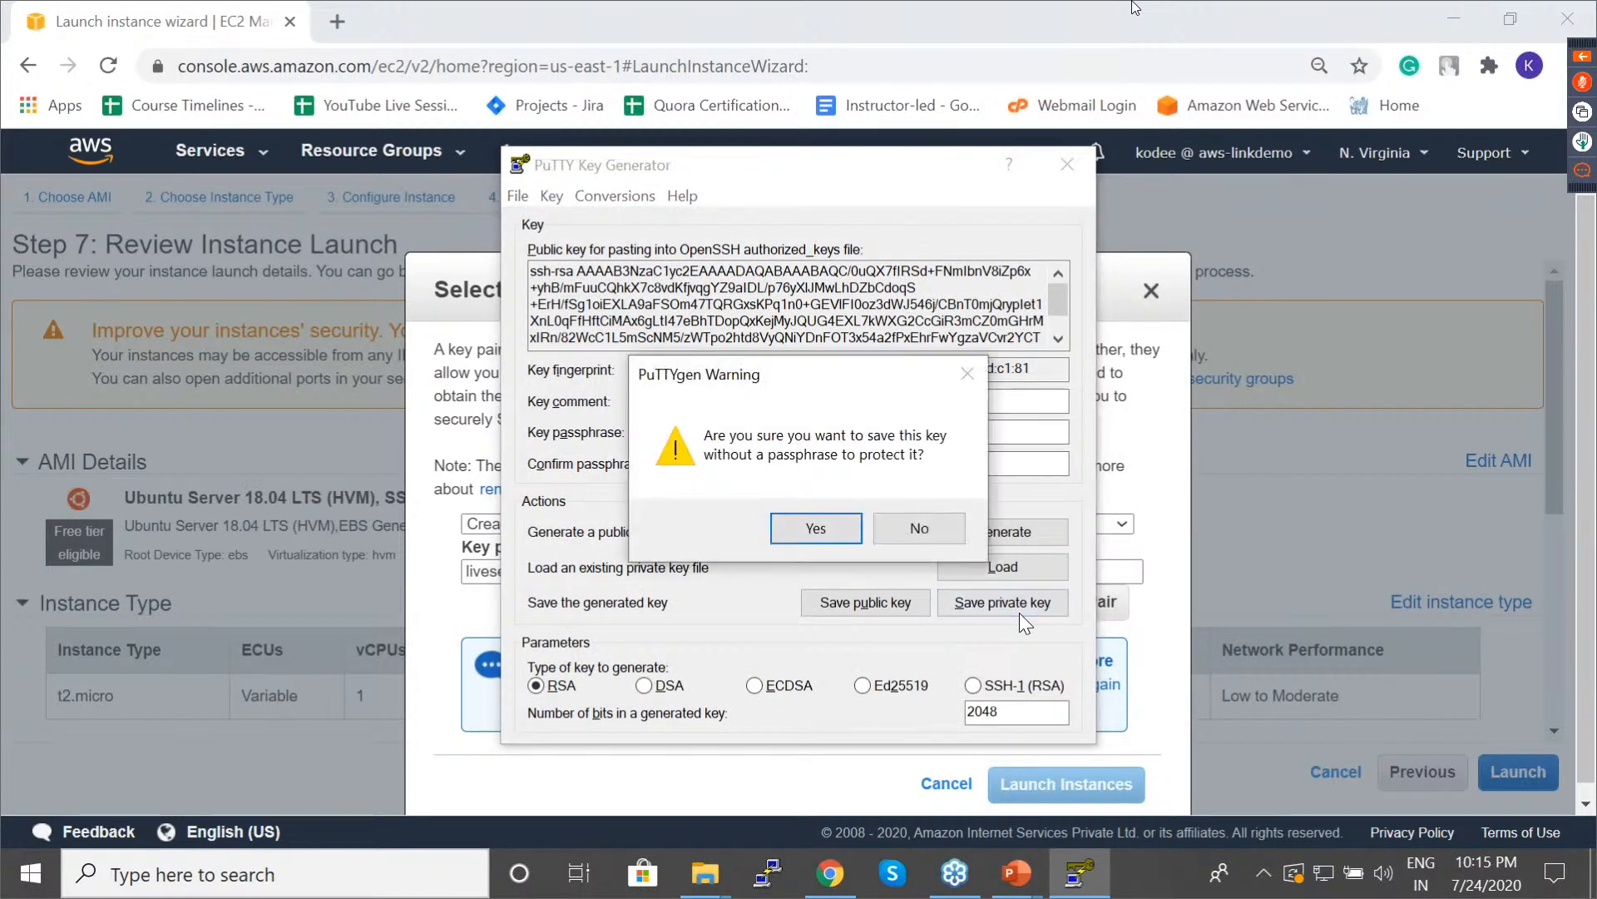
{"action": "left_click", "coordinate": [815, 531]}
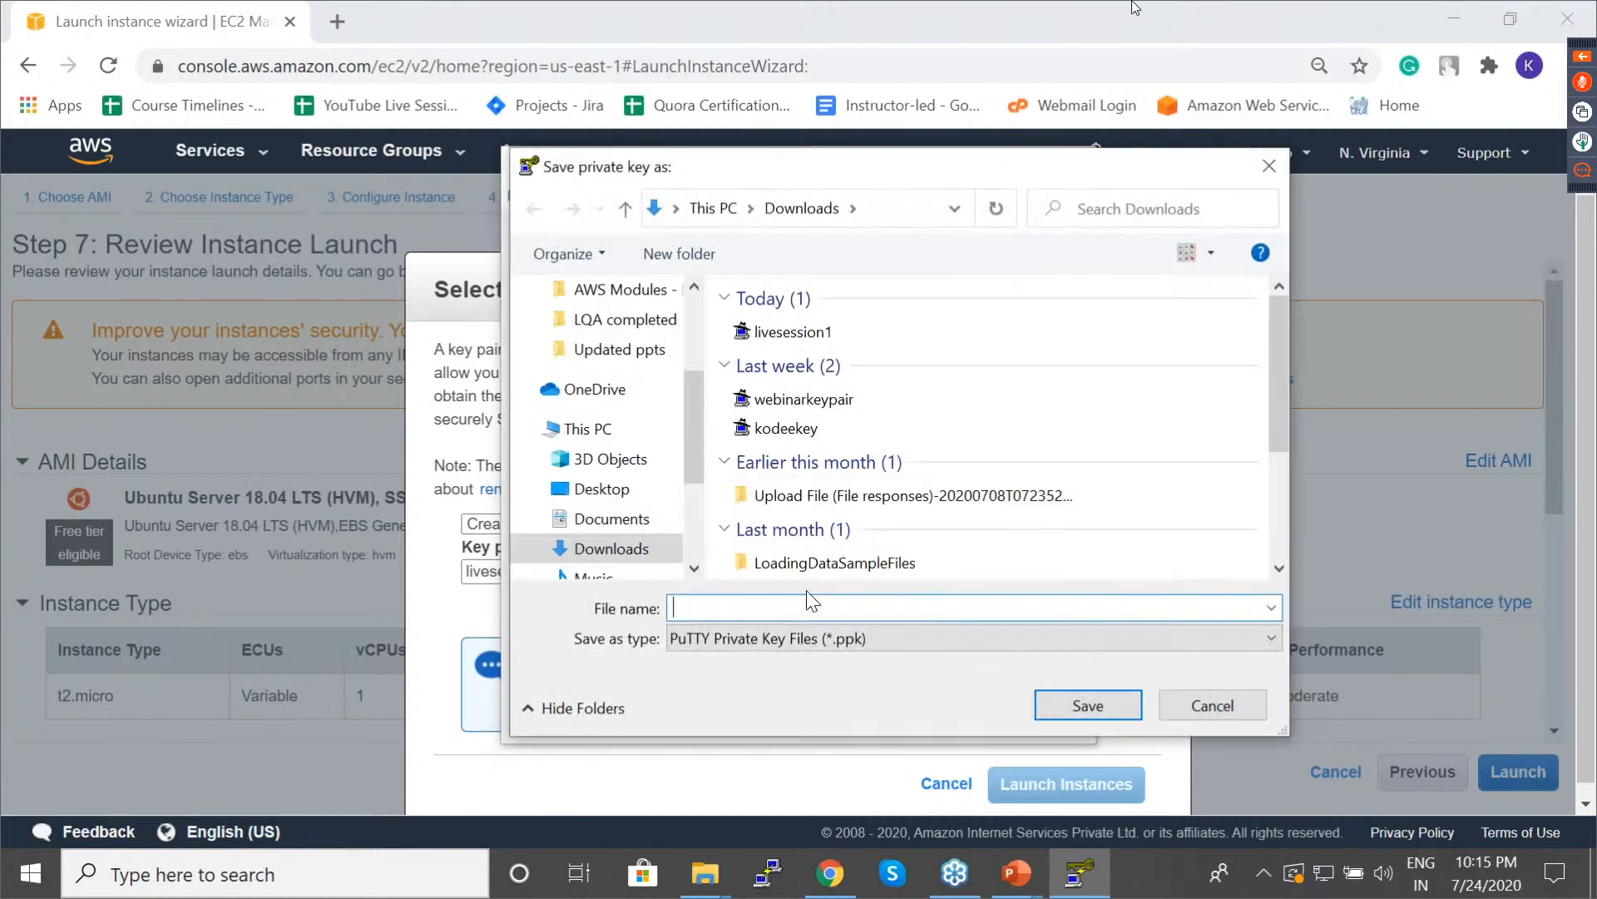
{"action": "left_click", "coordinate": [1260, 691]}
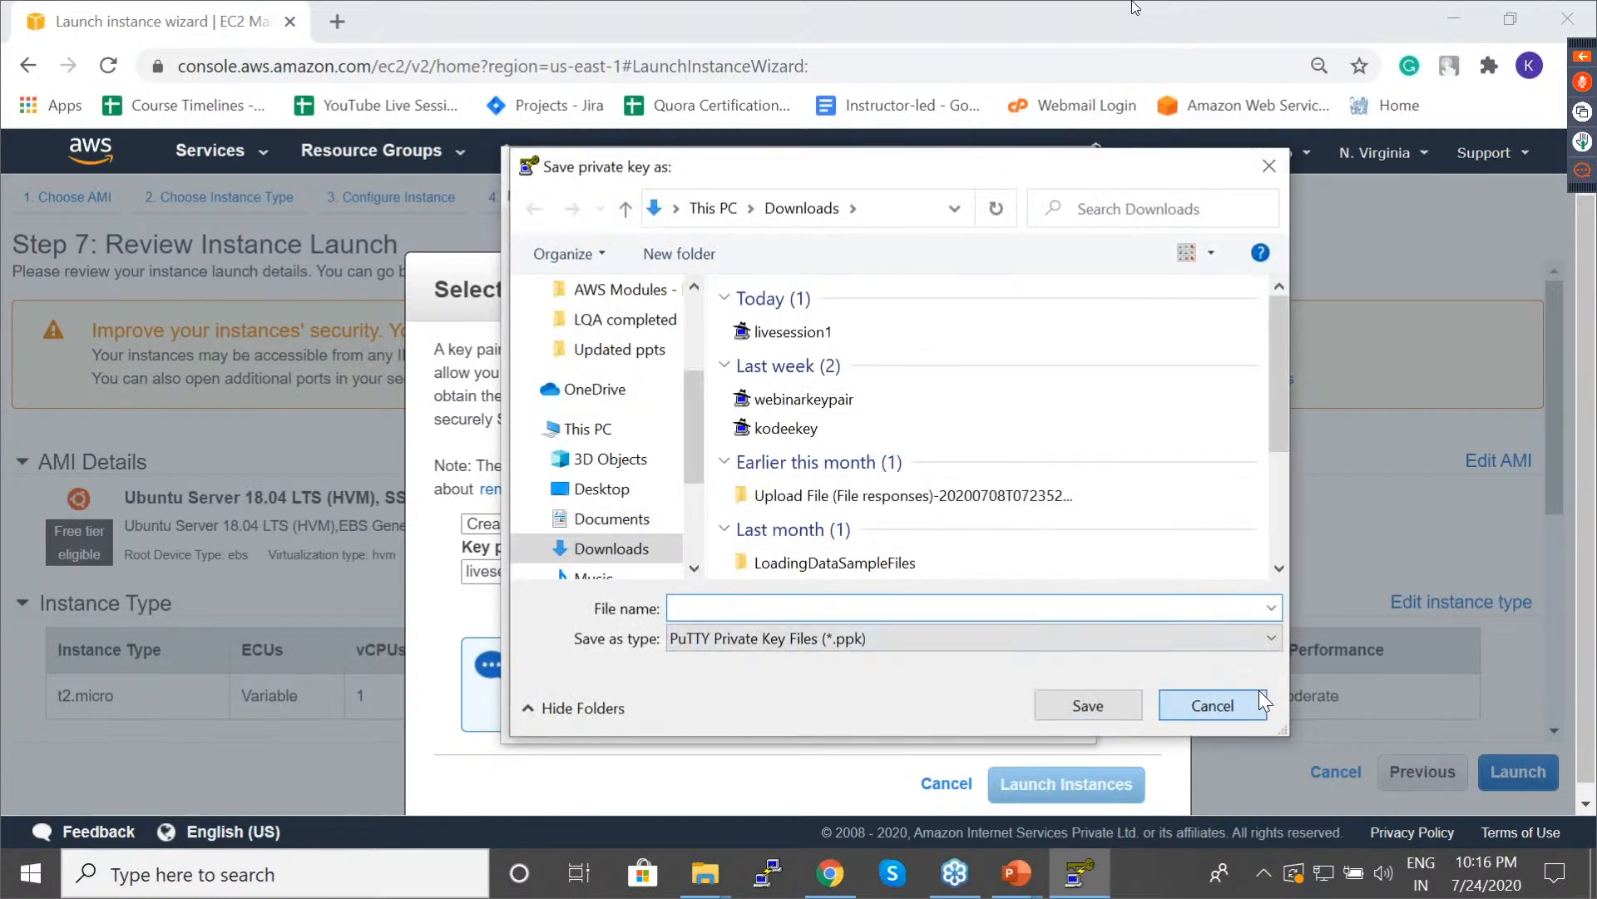
{"action": "left_click", "coordinate": [1069, 165]}
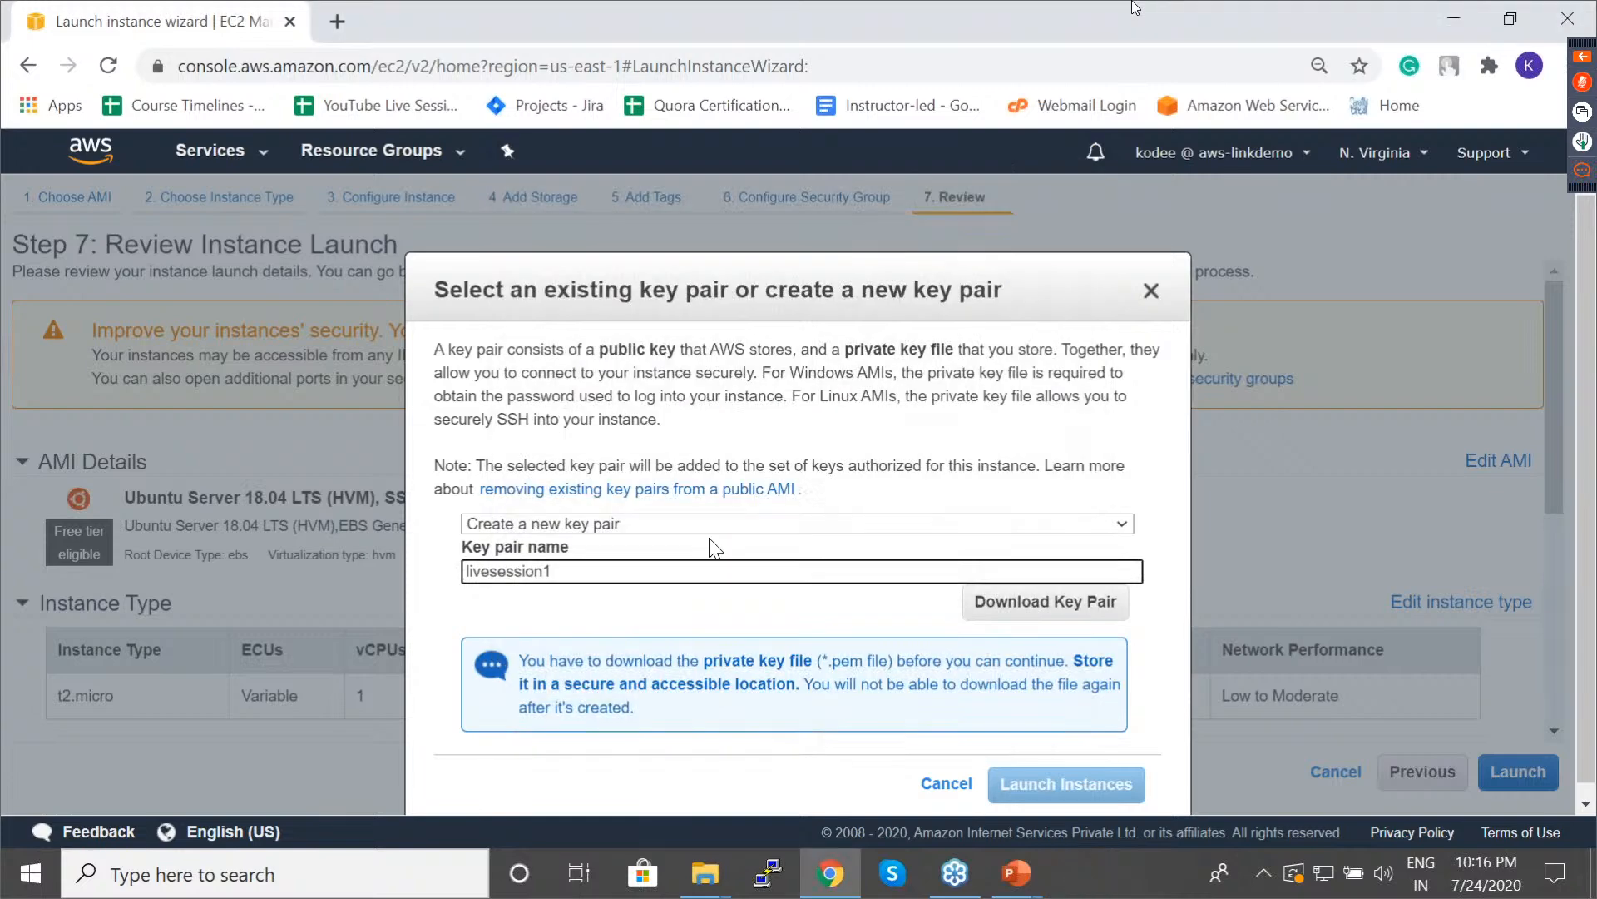
Try to launch the instance with the existing key pair livesession1, acknowledging access to its private key file.
{"action": "left_click", "coordinate": [725, 524]}
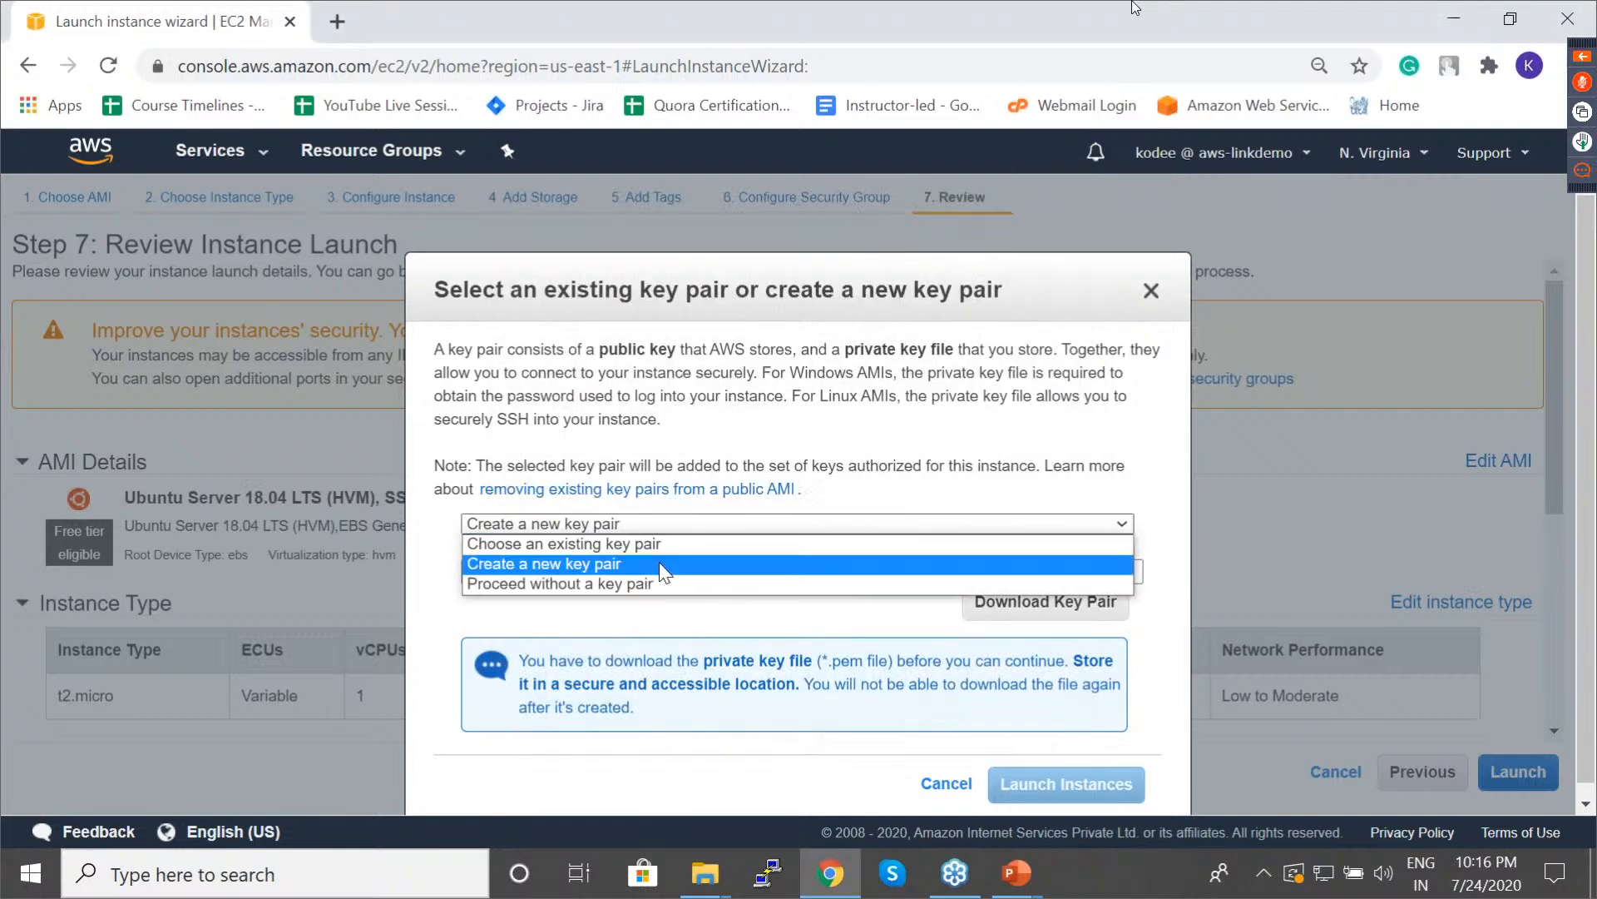
{"action": "left_click", "coordinate": [663, 544]}
{"action": "left_click", "coordinate": [662, 574]}
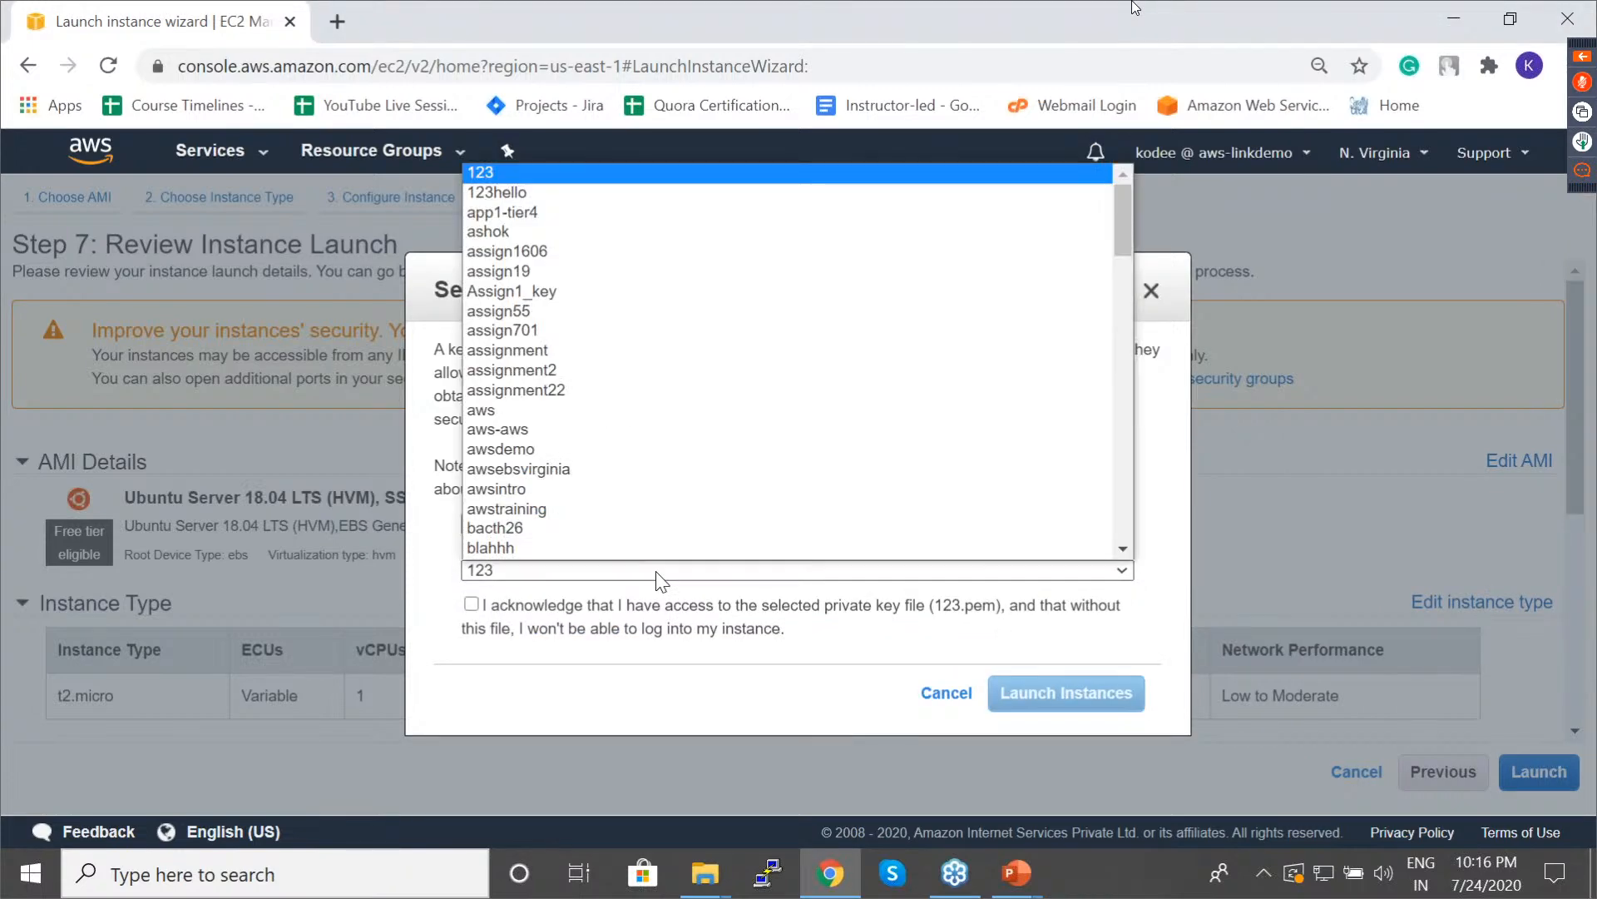
{"action": "key", "text": "l"}
{"action": "key", "text": "l"}
{"action": "key", "text": "l"}
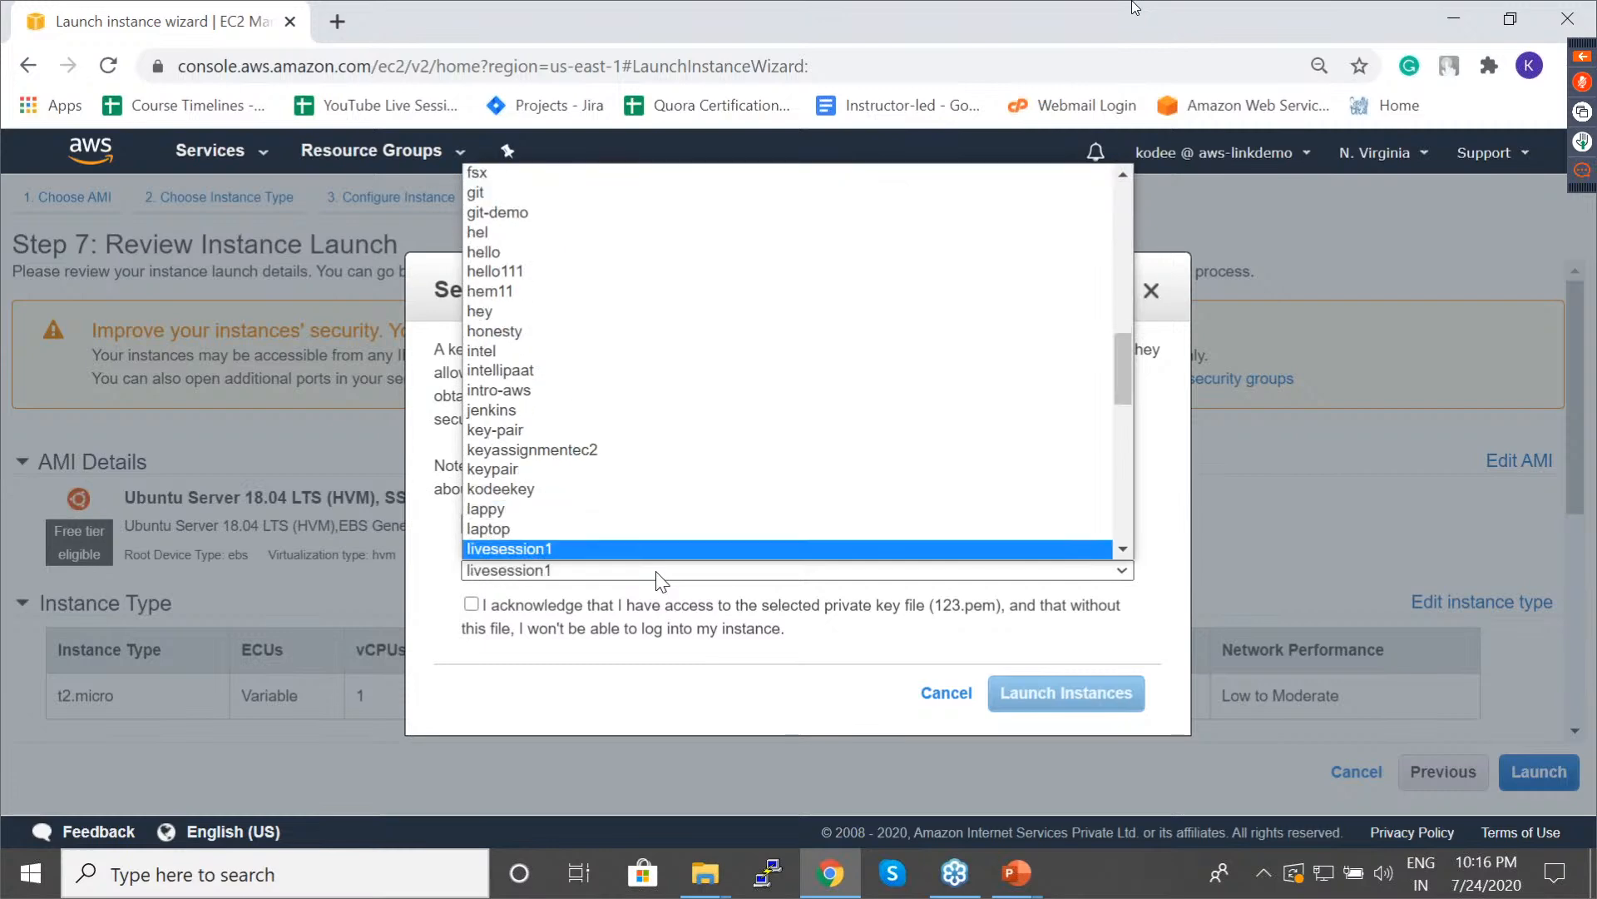
{"action": "left_click", "coordinate": [656, 572]}
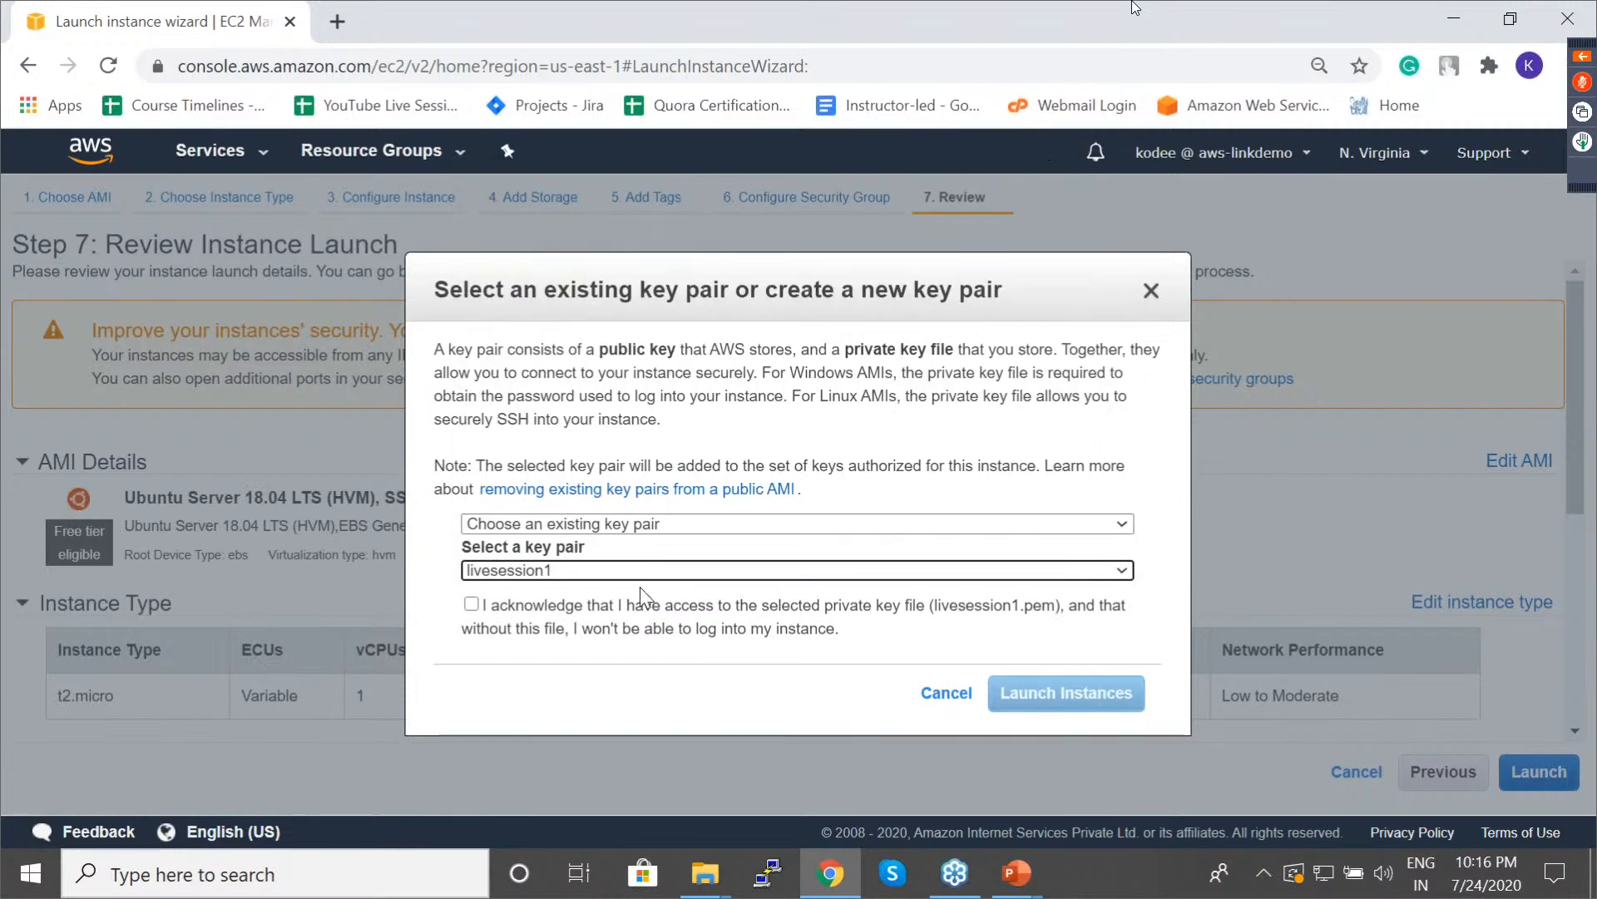
{"action": "left_click", "coordinate": [471, 603]}
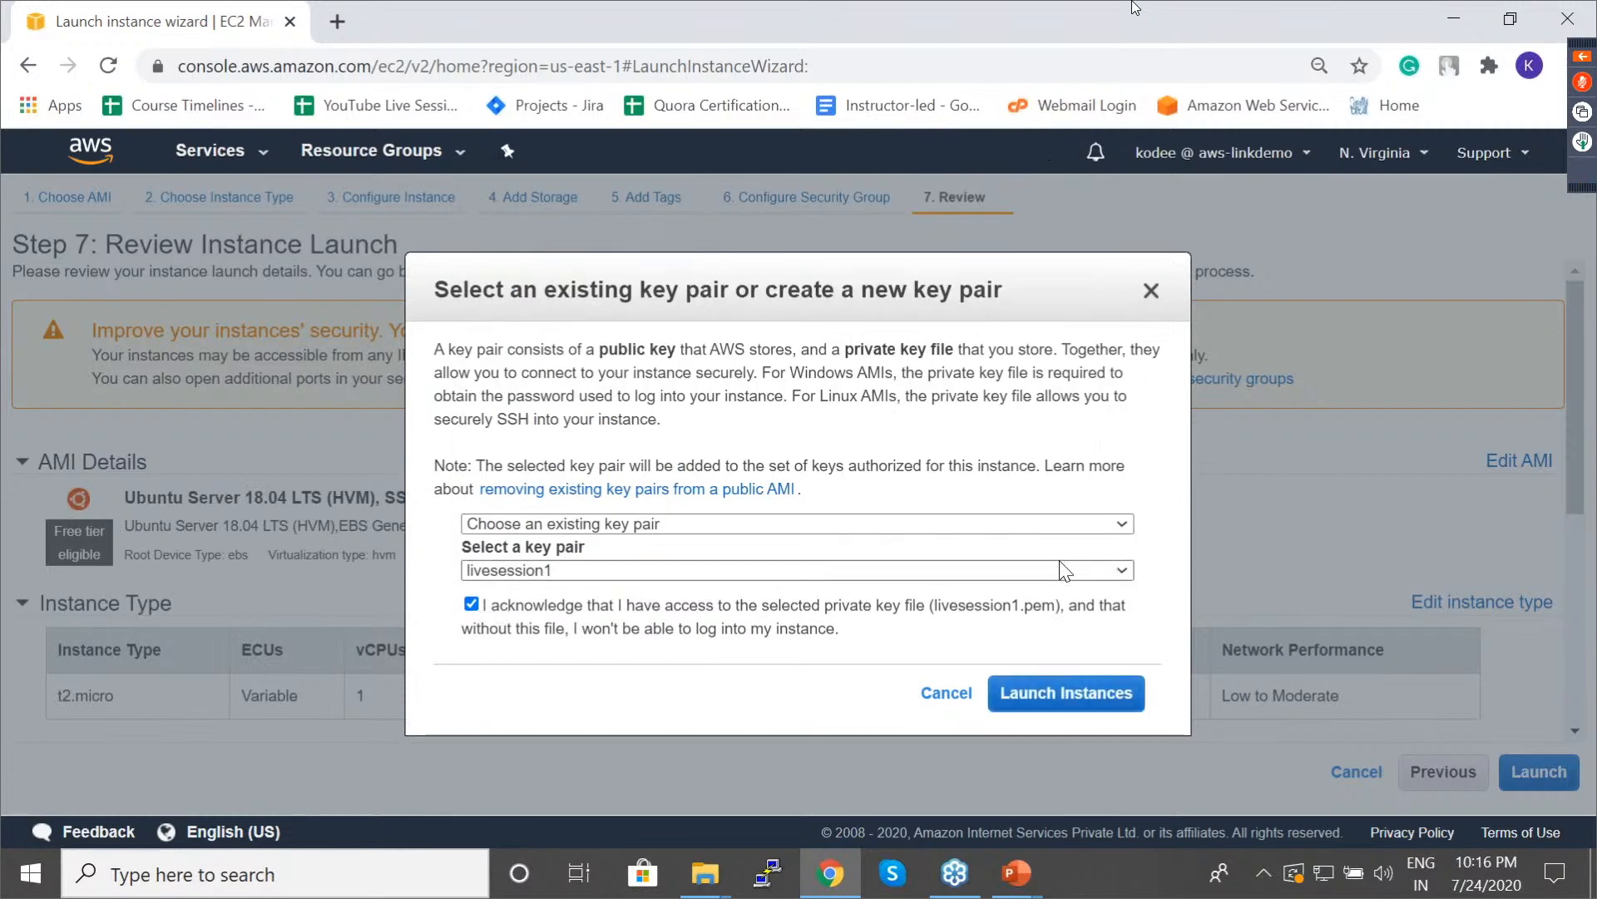
{"action": "left_click", "coordinate": [1054, 696]}
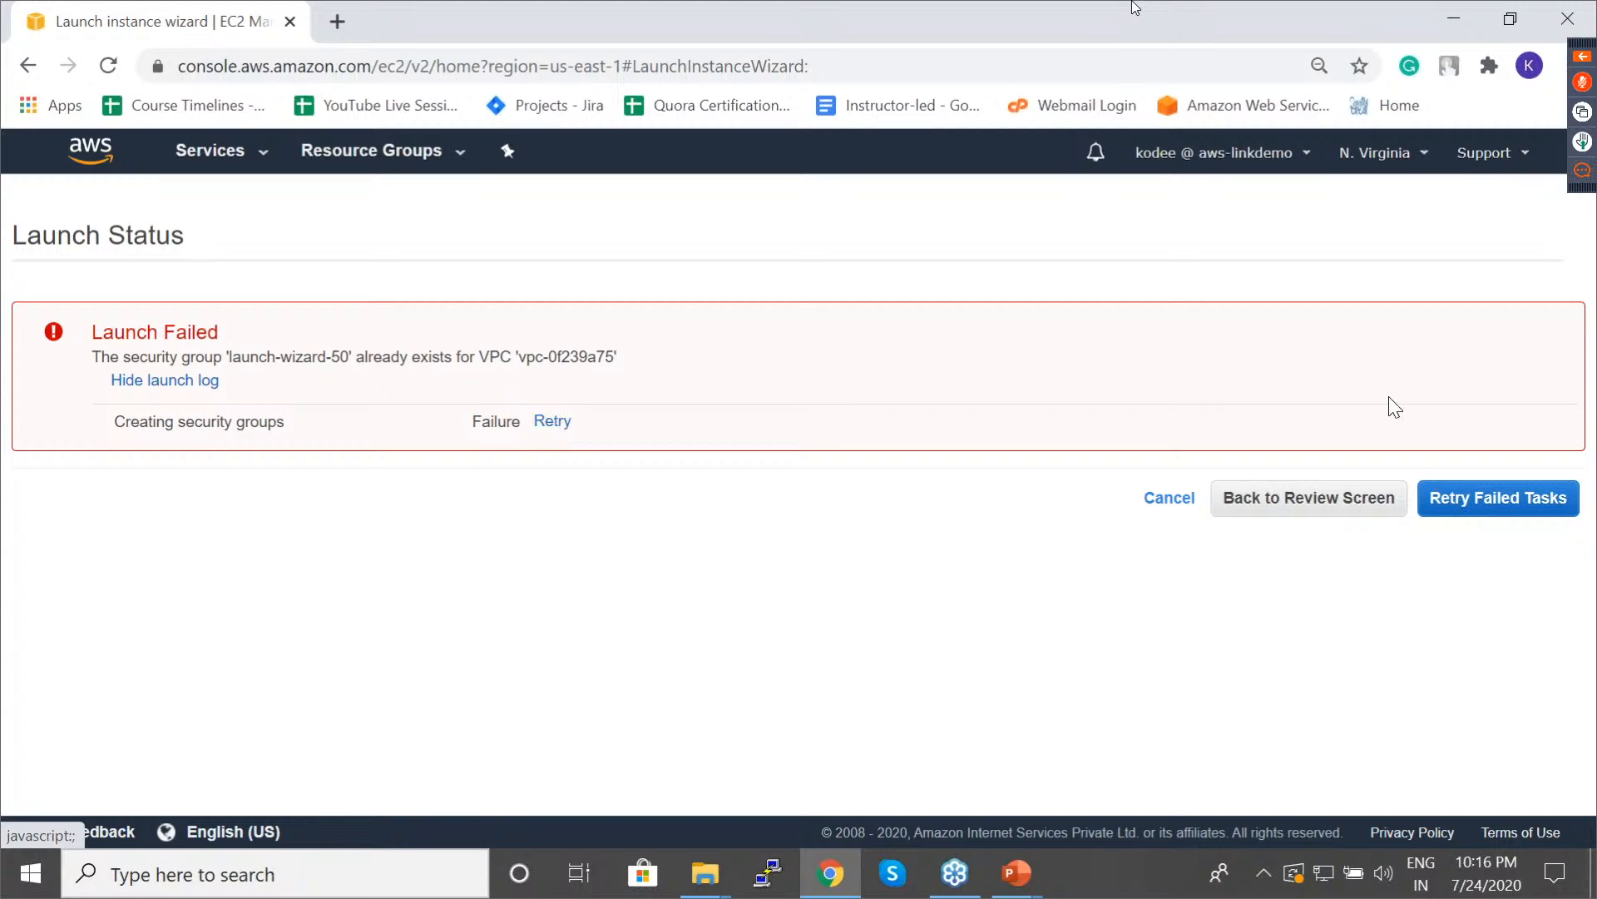
Return to the security group configuration and view the inbound rules of the existing groups launch-wizard-10 and launch-wizard-11.
{"action": "left_click", "coordinate": [1309, 503]}
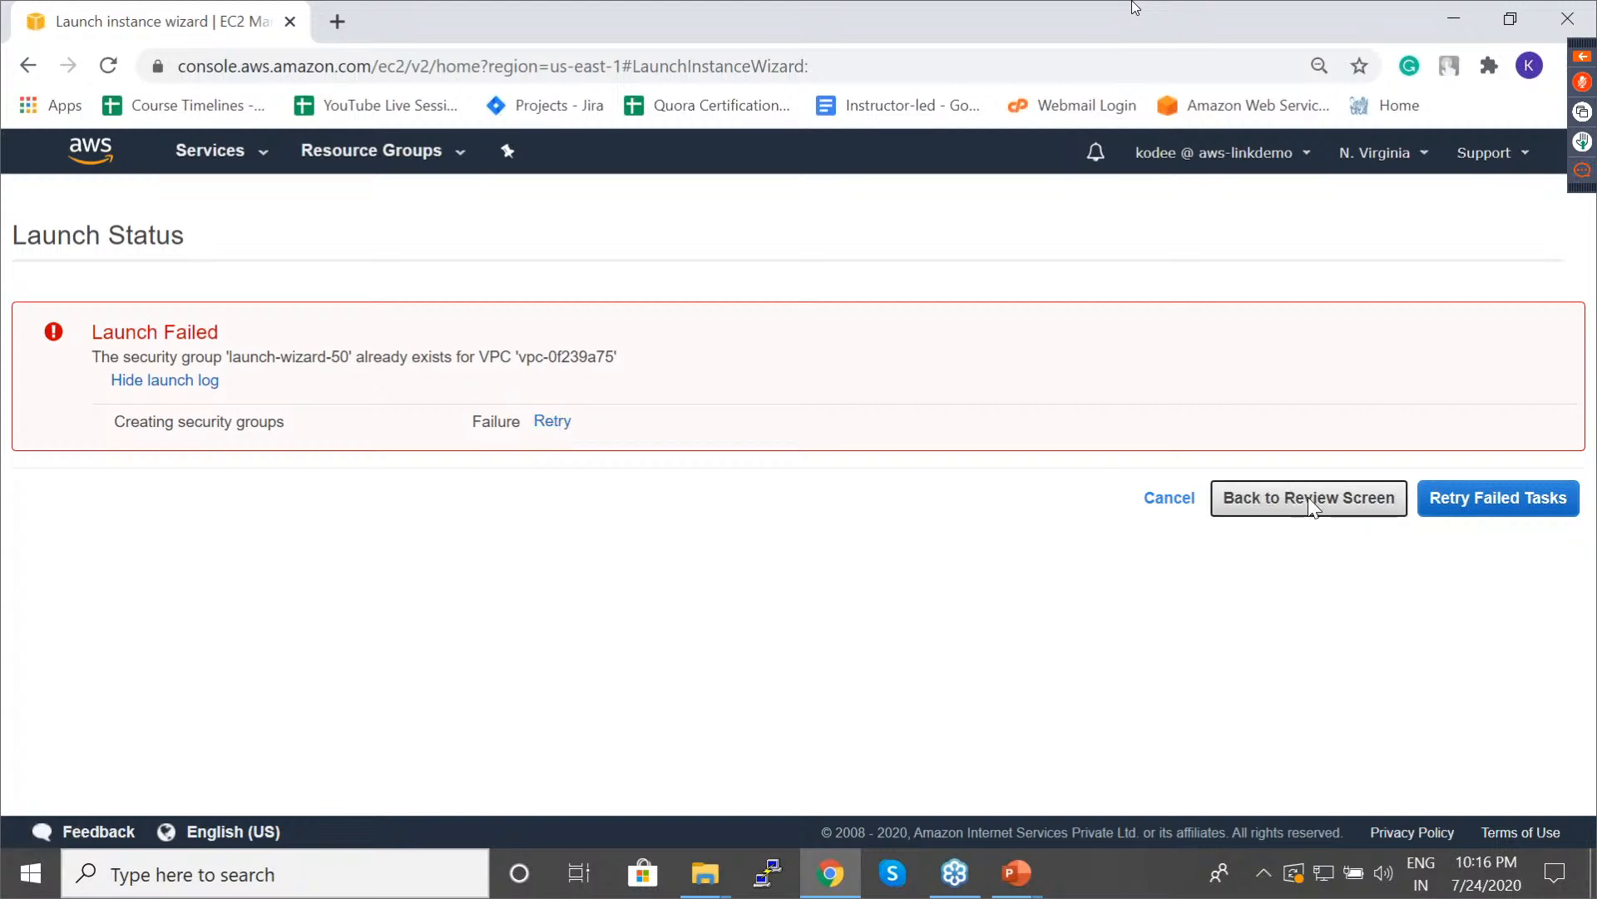
{"action": "left_click", "coordinate": [782, 199]}
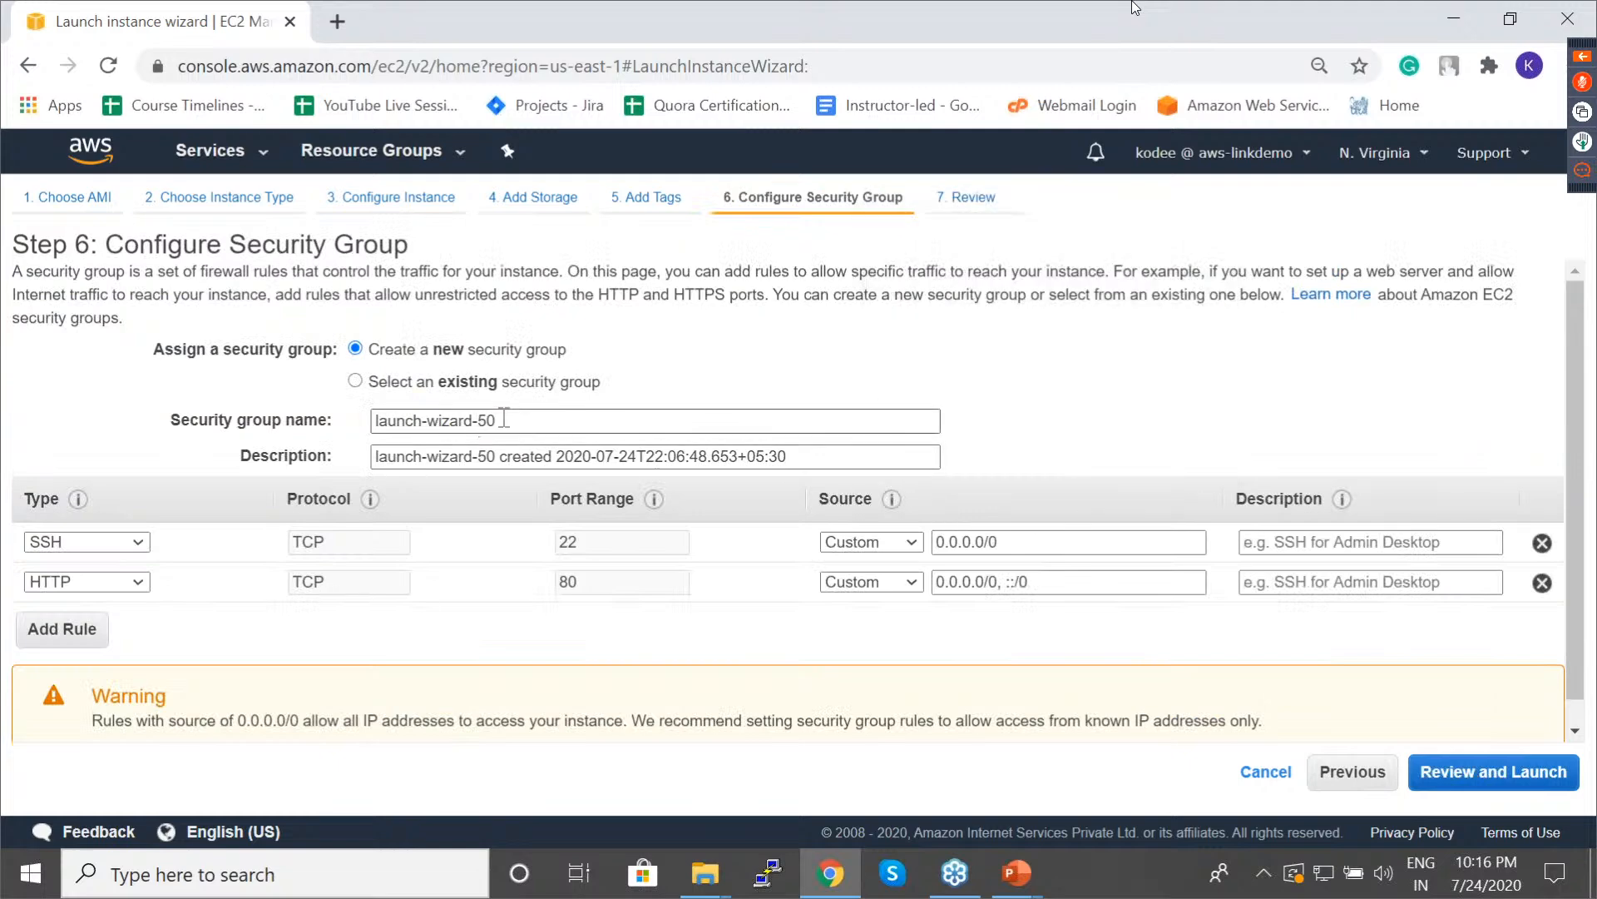
{"action": "left_click", "coordinate": [356, 381]}
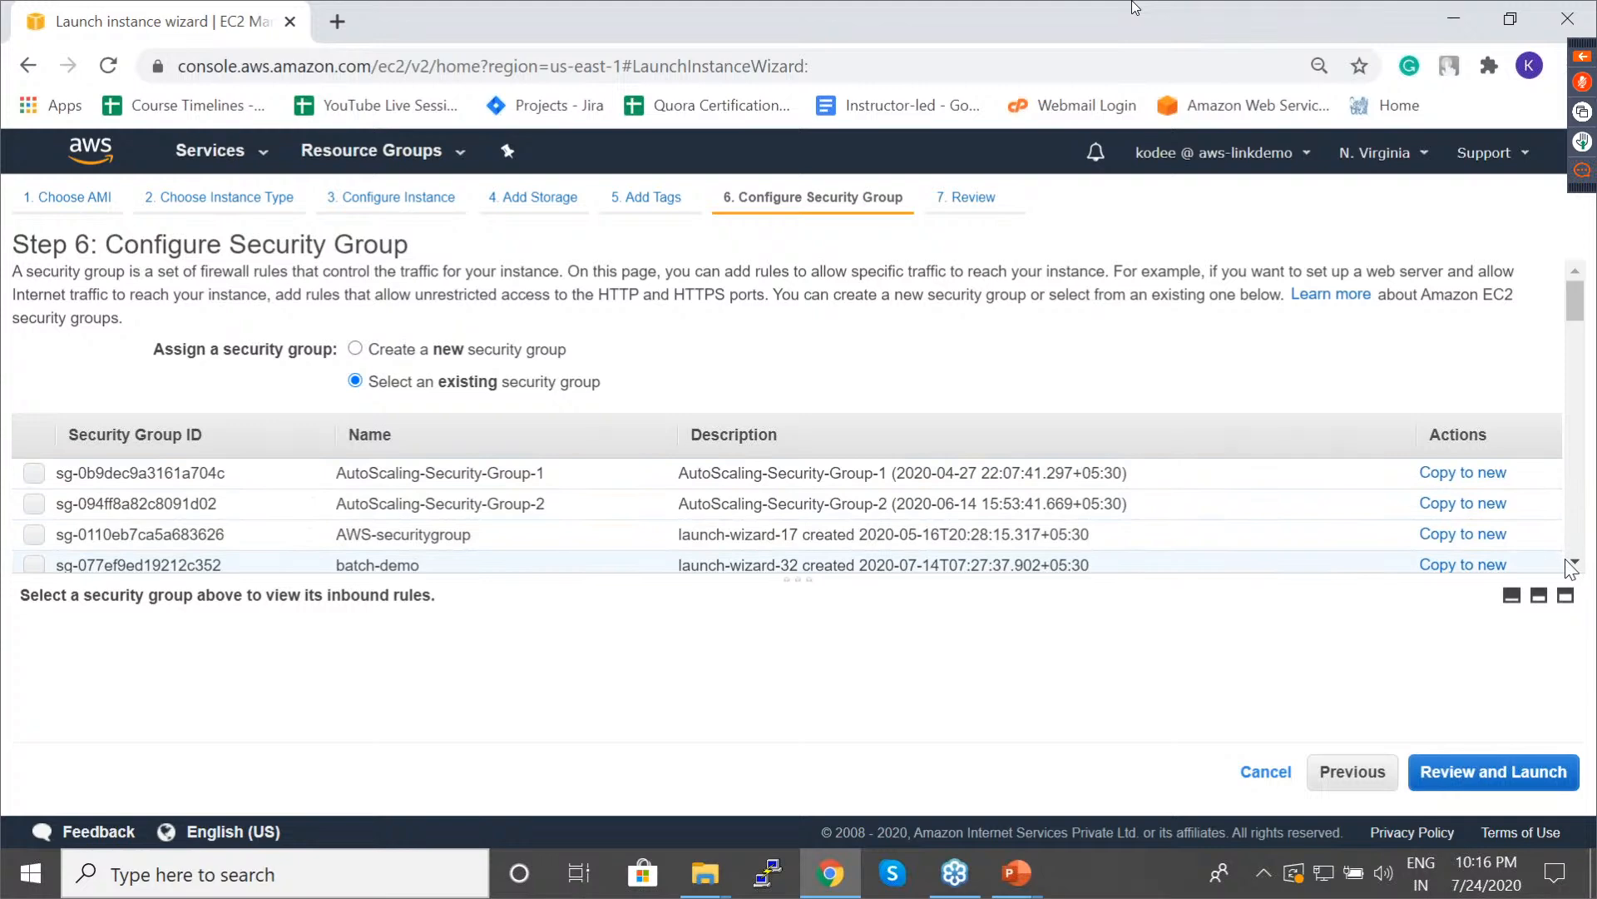
{"action": "scroll", "coordinate": [1575, 562], "scroll_direction": "down", "scroll_amount": 3}
{"action": "scroll", "coordinate": [1575, 562], "scroll_direction": "down", "scroll_amount": 4}
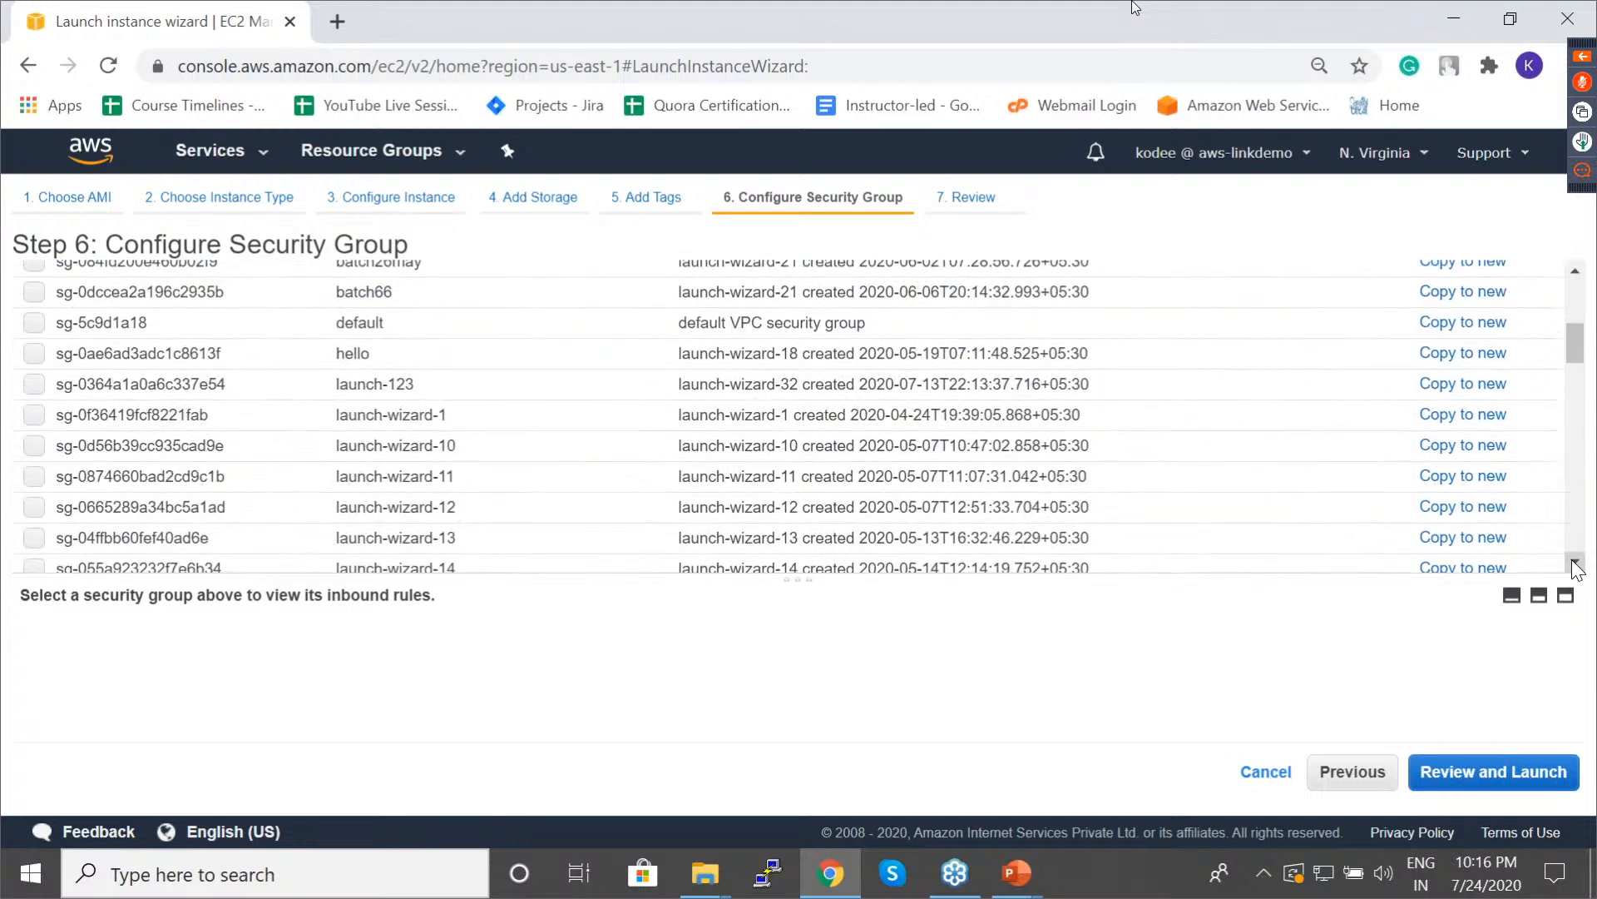
{"action": "left_click", "coordinate": [193, 283]}
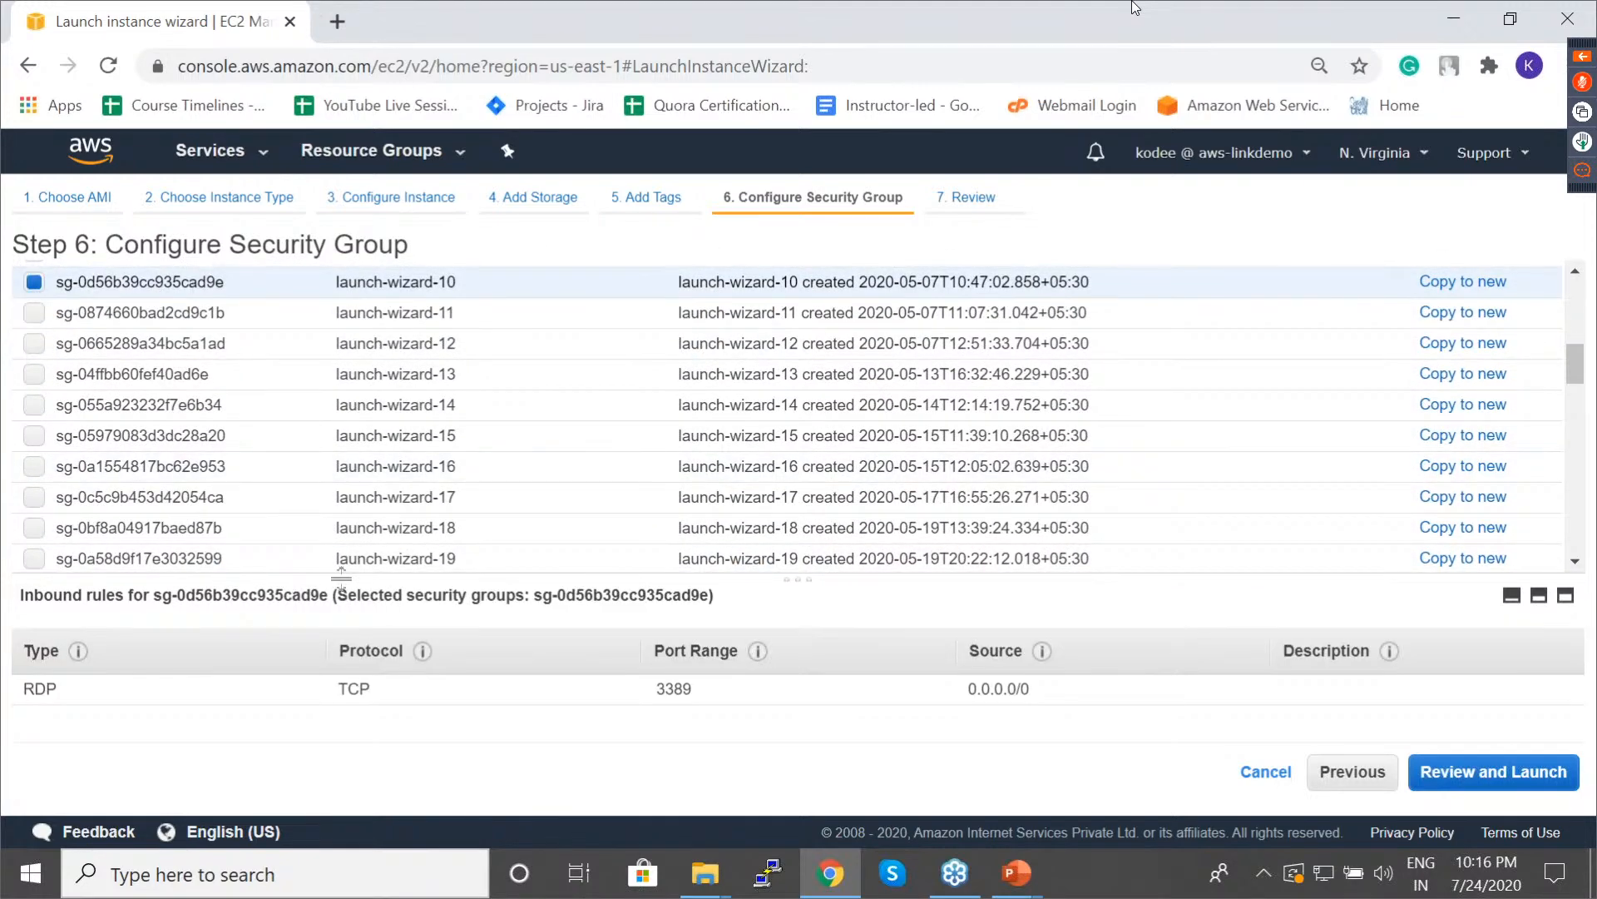
{"action": "left_click", "coordinate": [251, 310]}
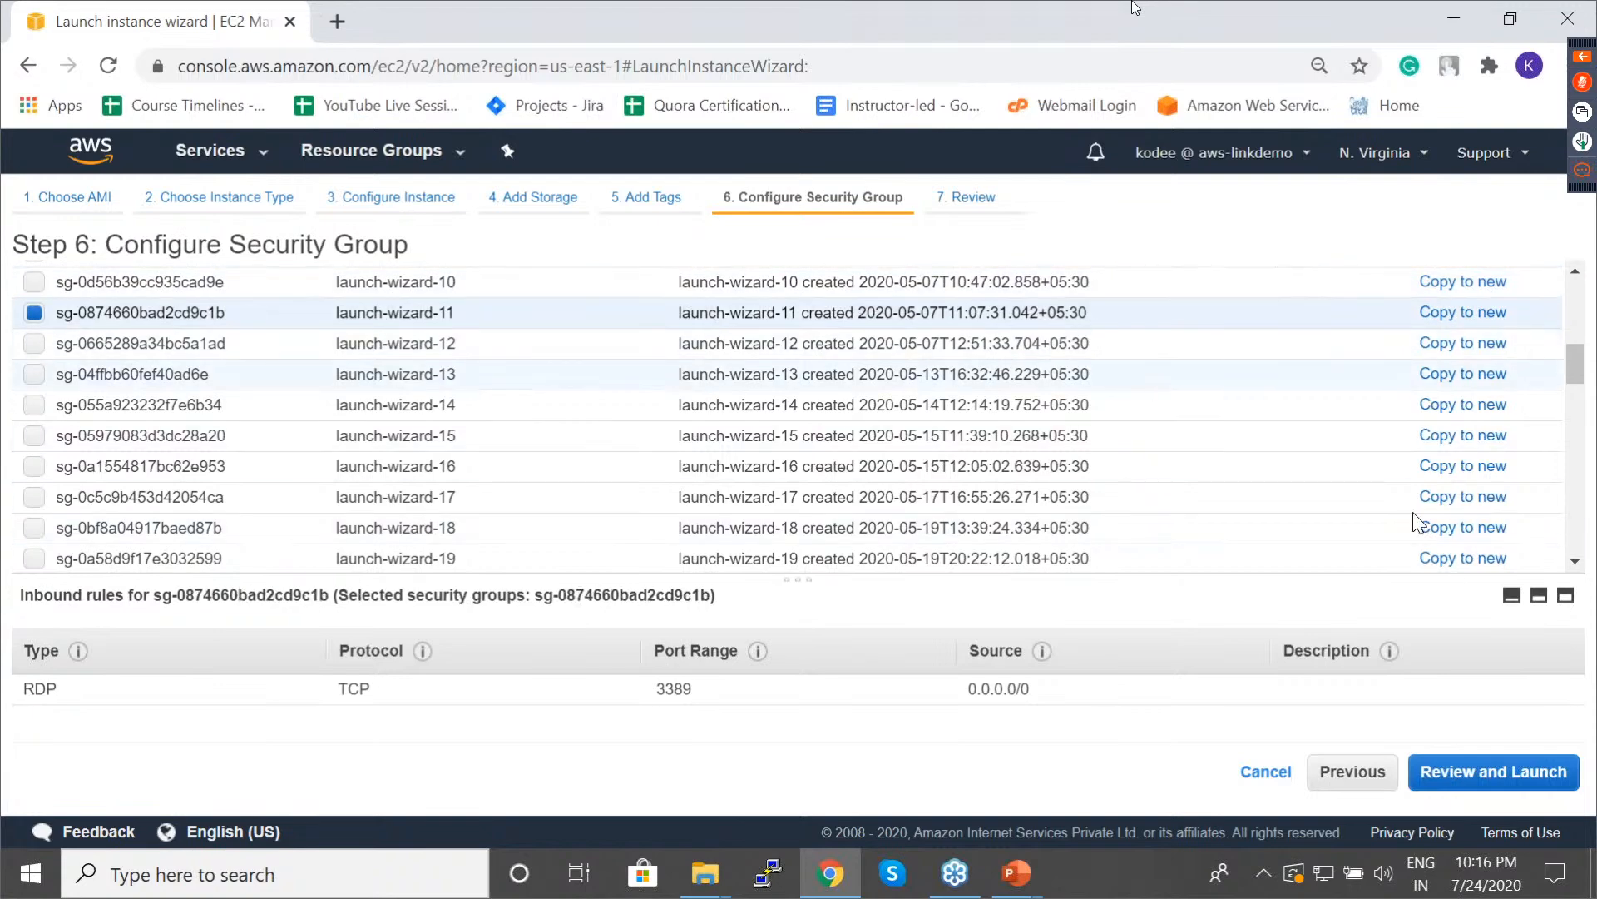
{"action": "scroll", "coordinate": [1463, 500], "scroll_direction": "up", "scroll_amount": 10}
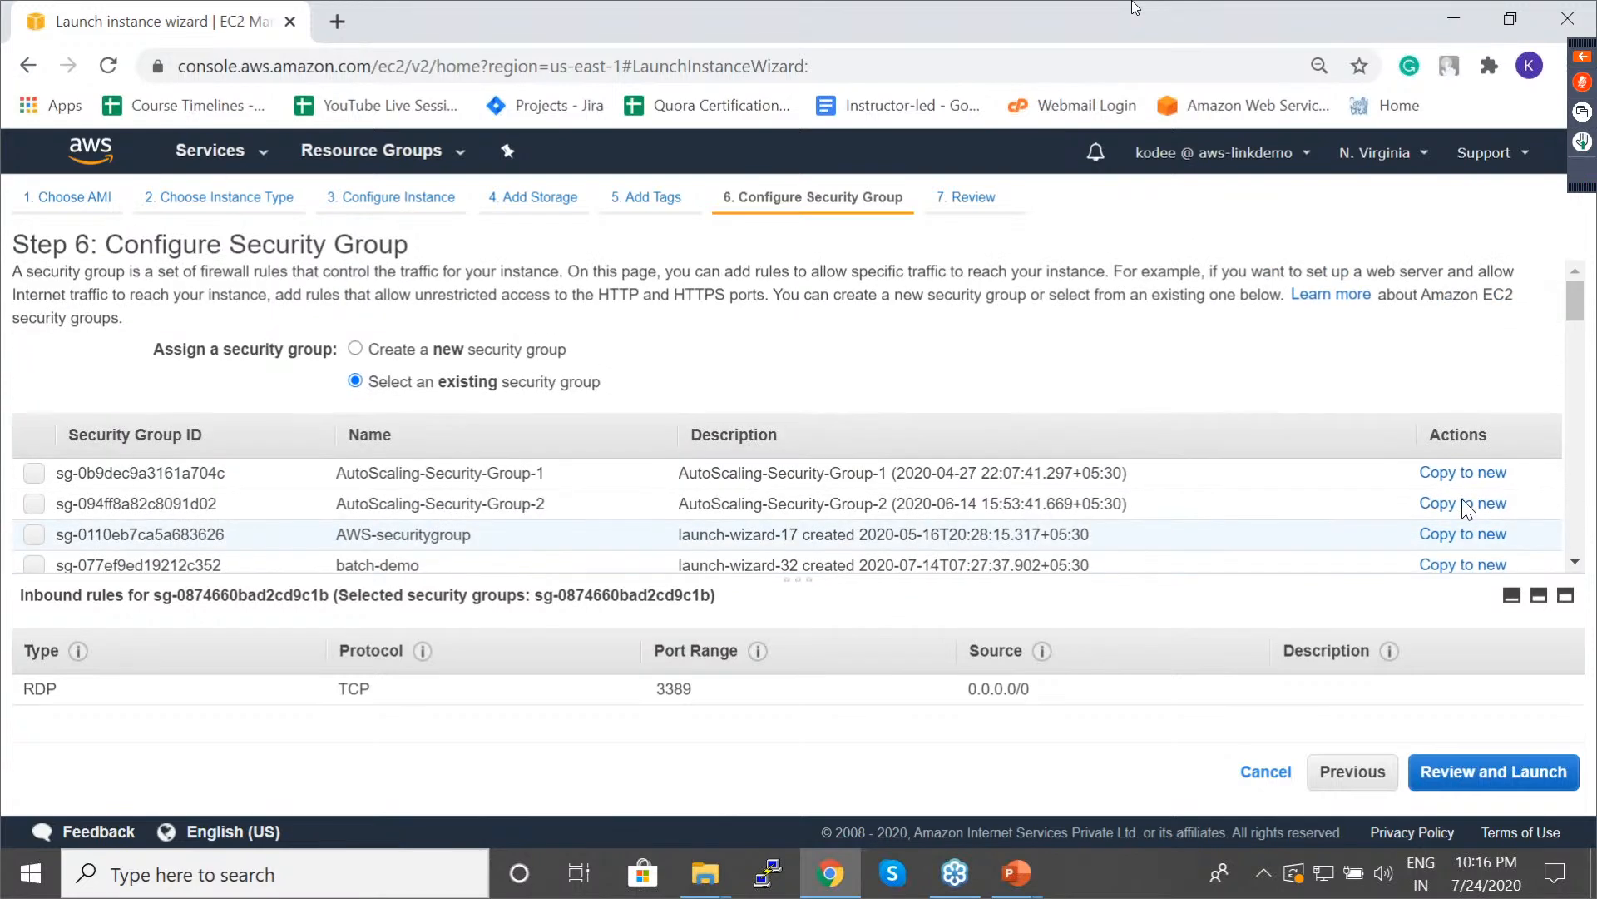
Switch back to creating a new security group and name it livesession.
{"action": "left_click", "coordinate": [481, 353]}
{"action": "left_click", "coordinate": [526, 425]}
{"action": "triple_click", "coordinate": [525, 425]}
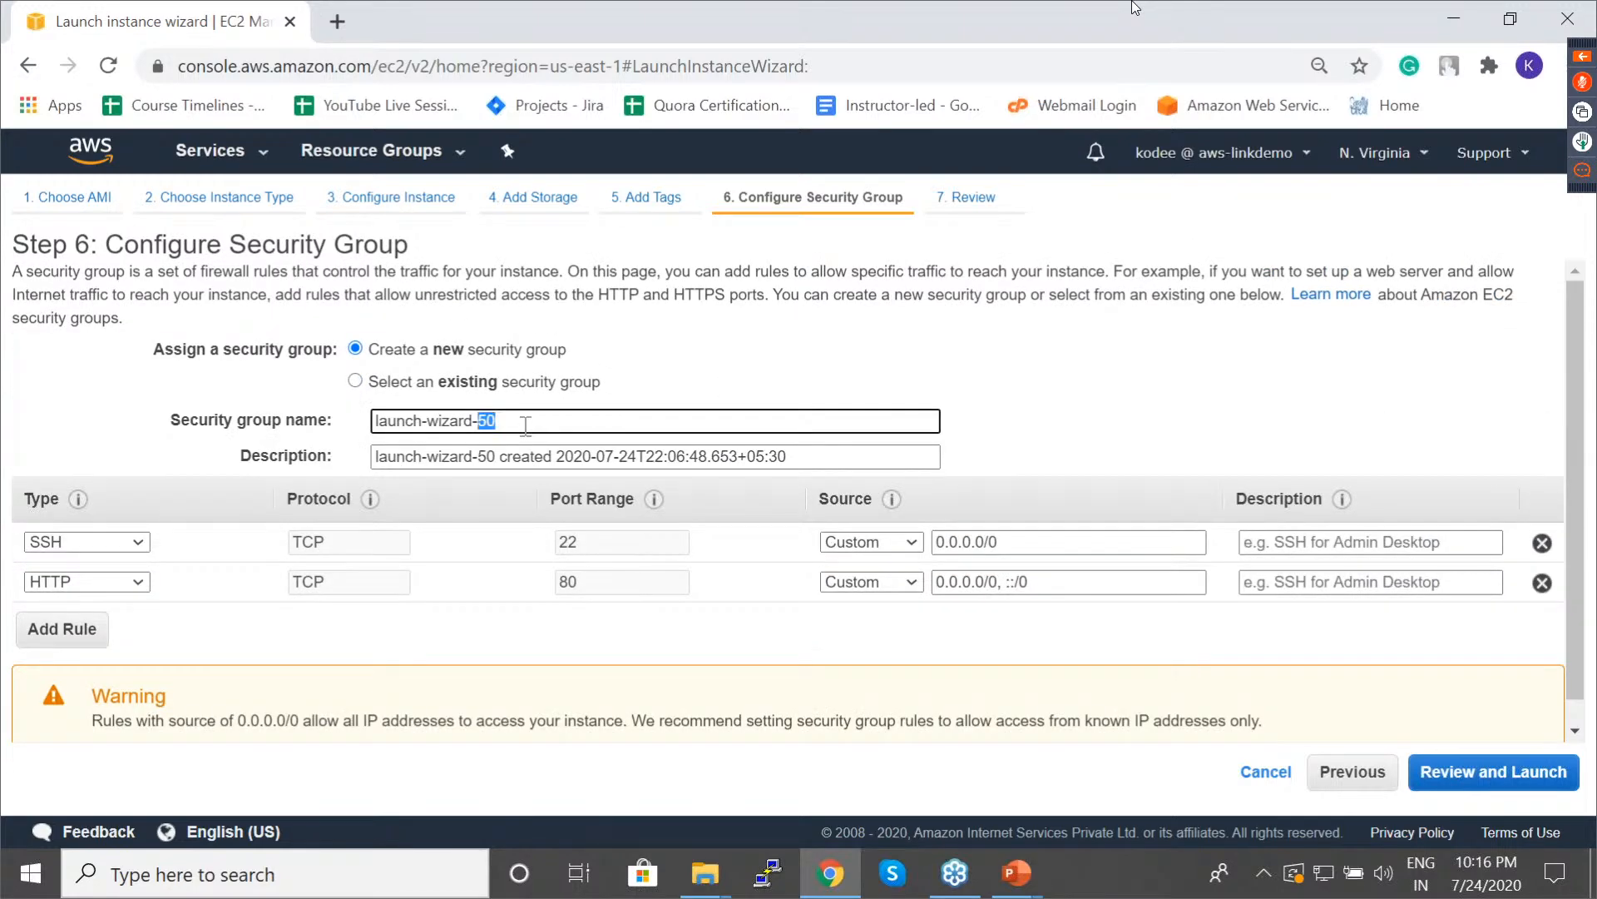
{"action": "type", "text": "livesession"}
{"action": "left_click", "coordinate": [734, 396]}
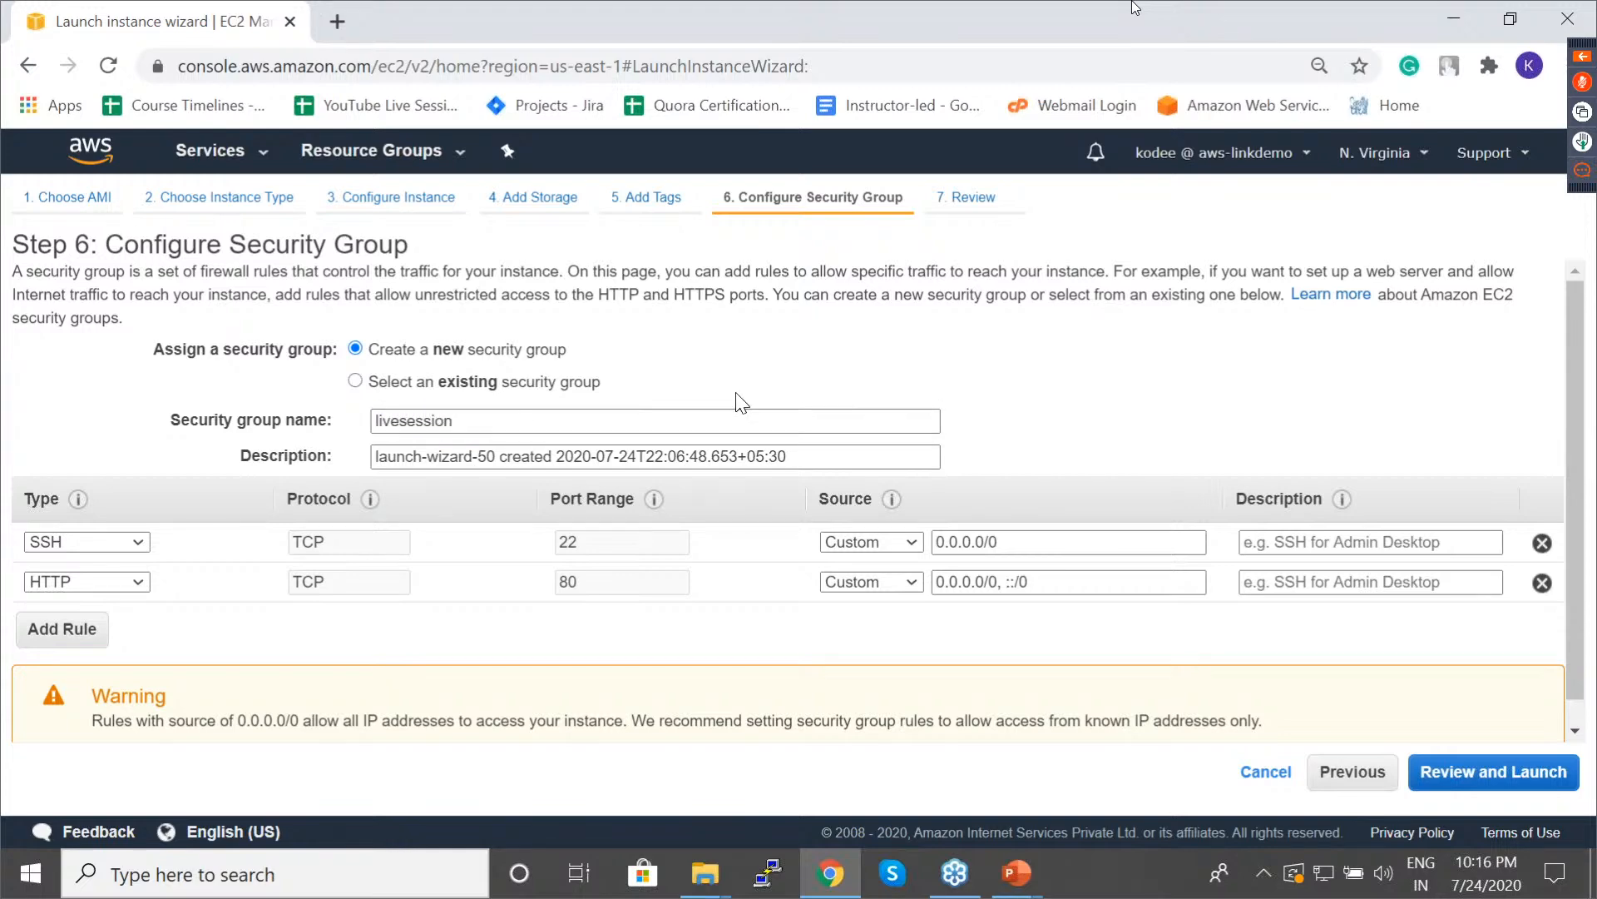
Replace the new security group's description with livesession.
{"action": "left_click_drag", "start_coordinate": [787, 457], "coordinate": [319, 460]}
{"action": "key", "text": "BackSpace"}
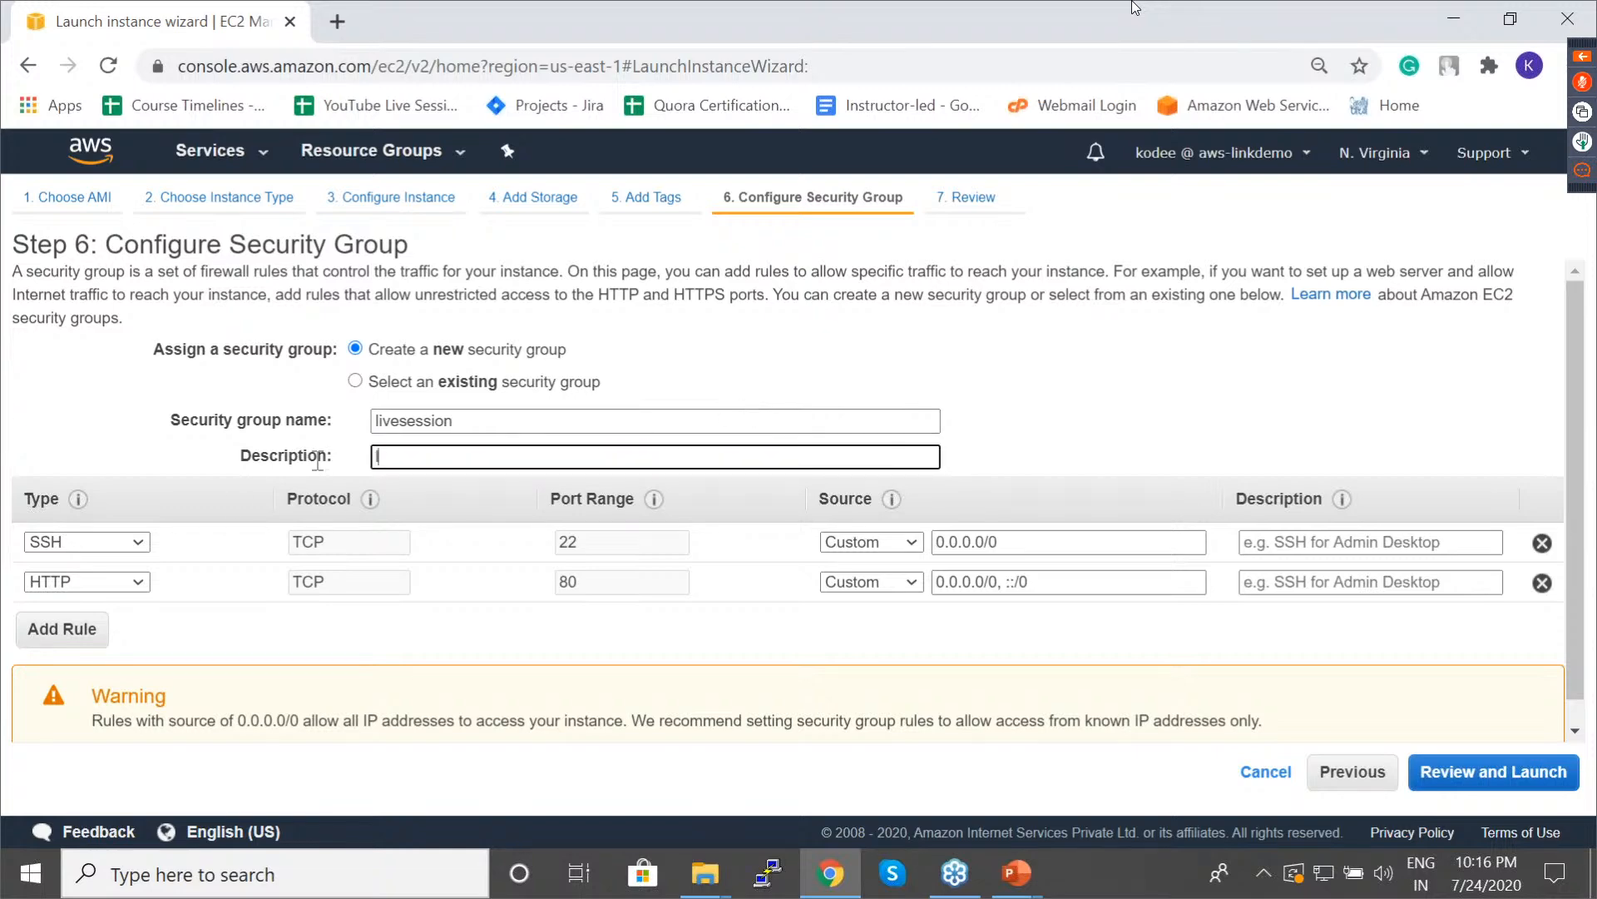
{"action": "type", "text": "livesession"}
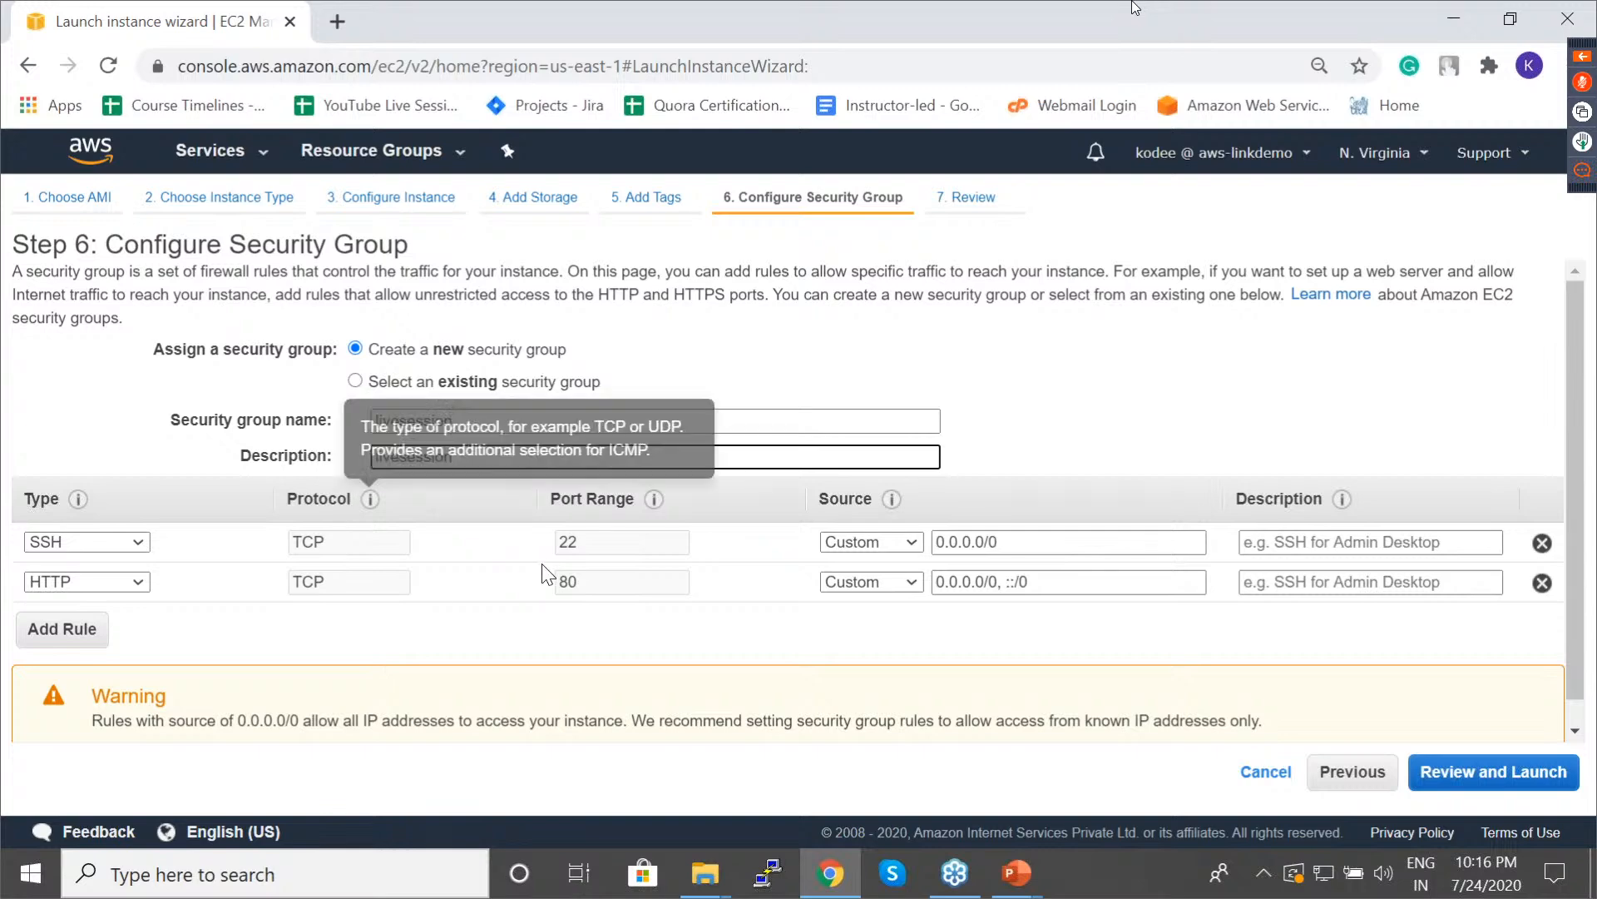
Review and launch the instance with the existing key pair livesession1, acknowledging access to its private key file.
{"action": "left_click", "coordinate": [1466, 771]}
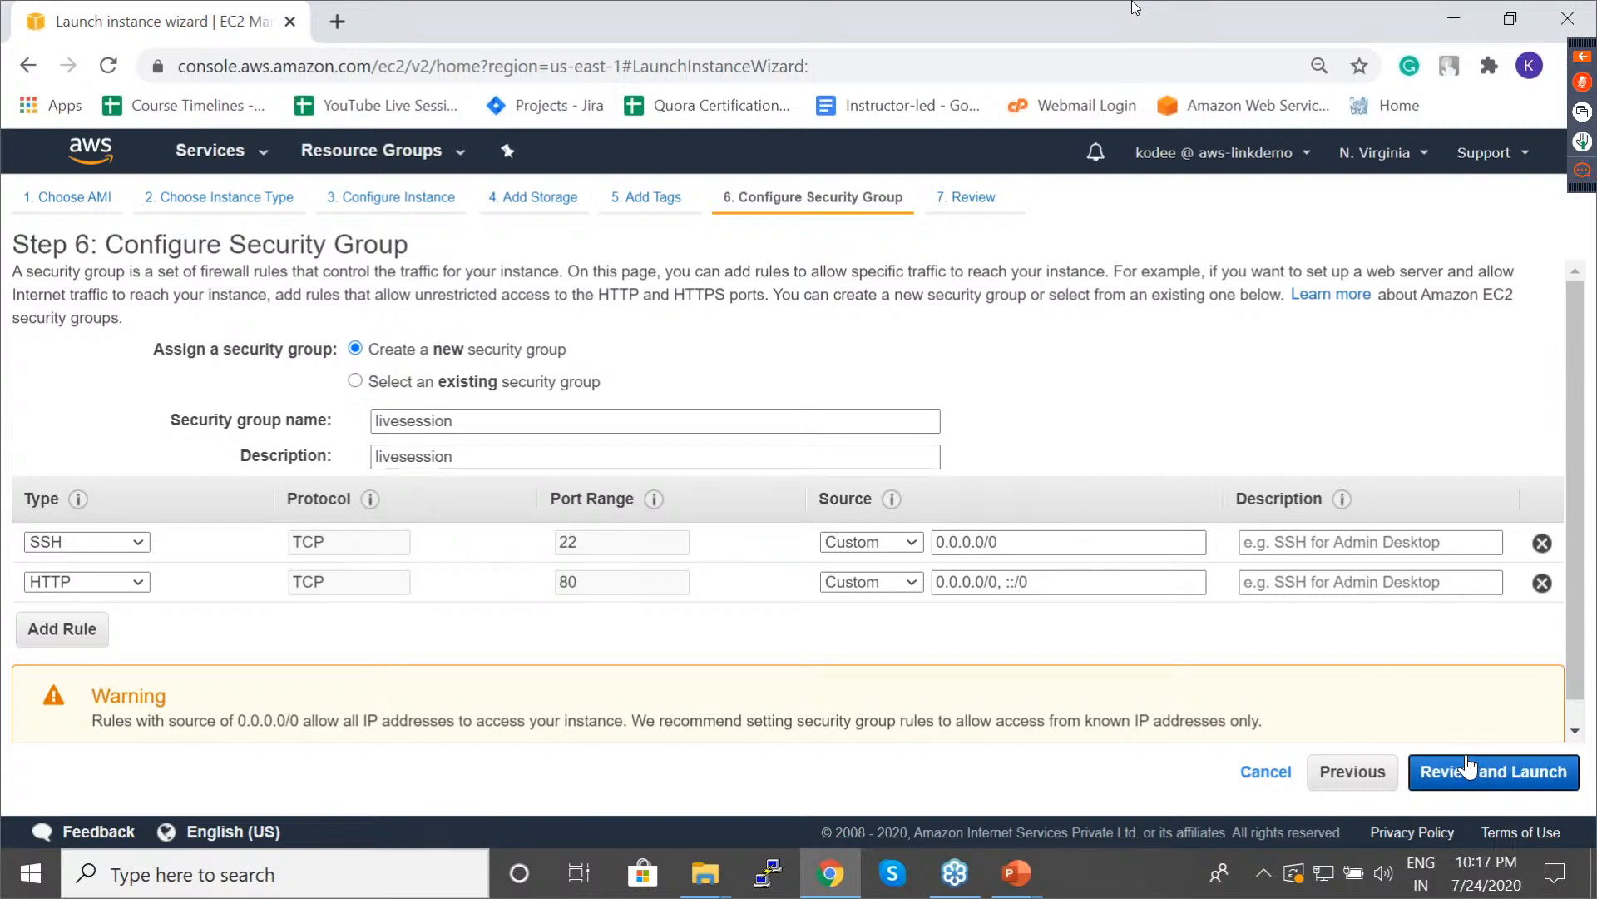
{"action": "left_click", "coordinate": [1519, 773]}
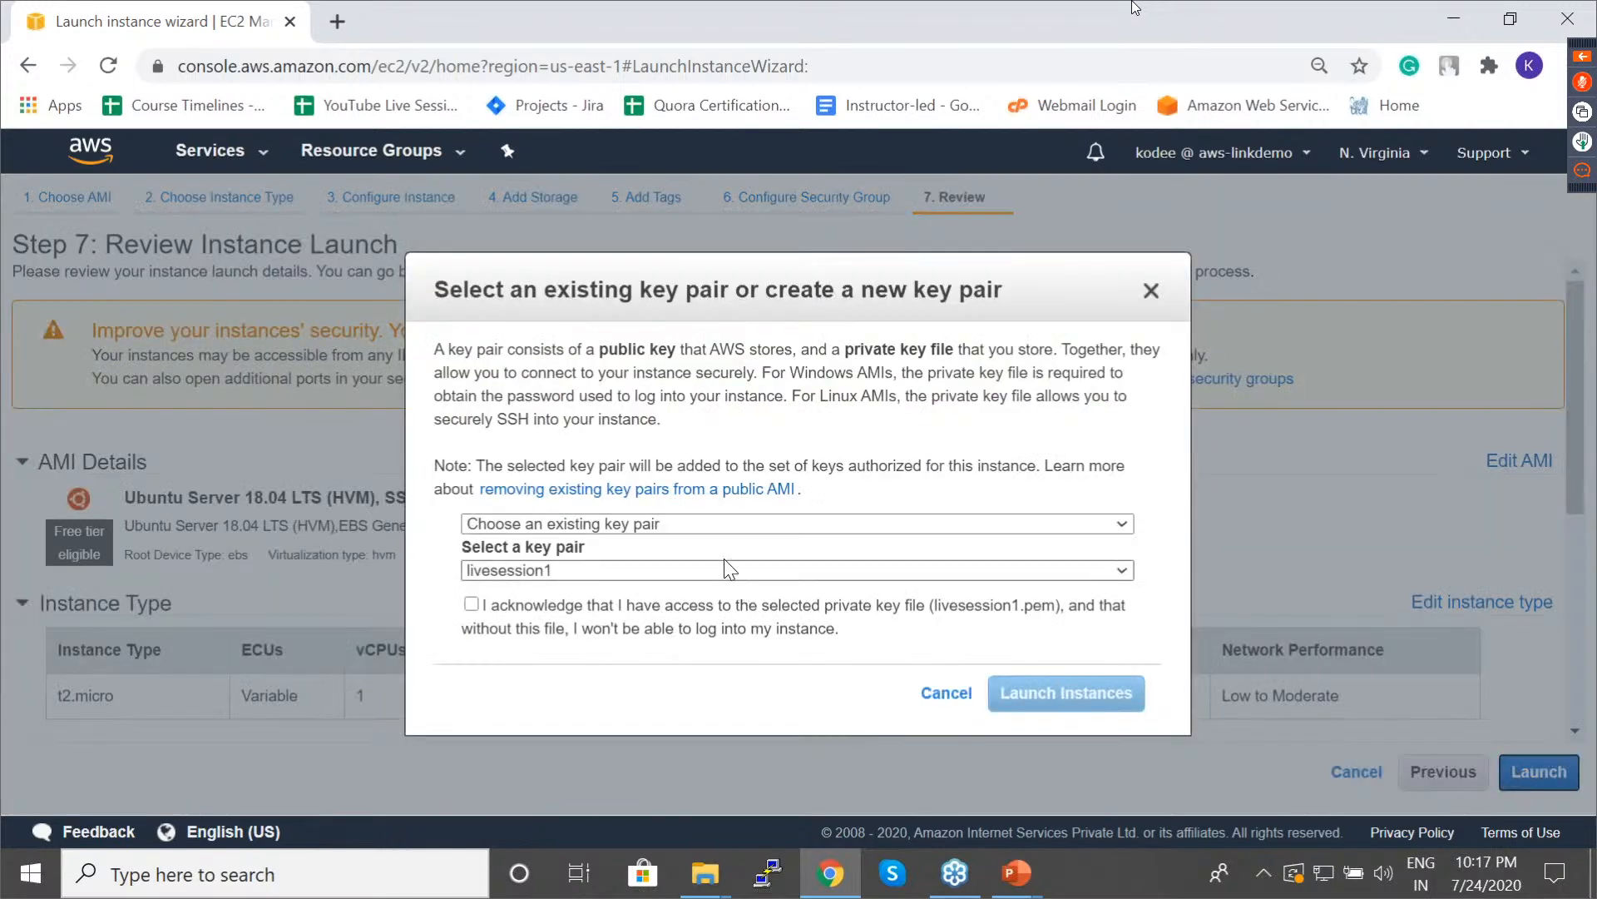
{"action": "left_click", "coordinate": [690, 607]}
{"action": "left_click", "coordinate": [1032, 693]}
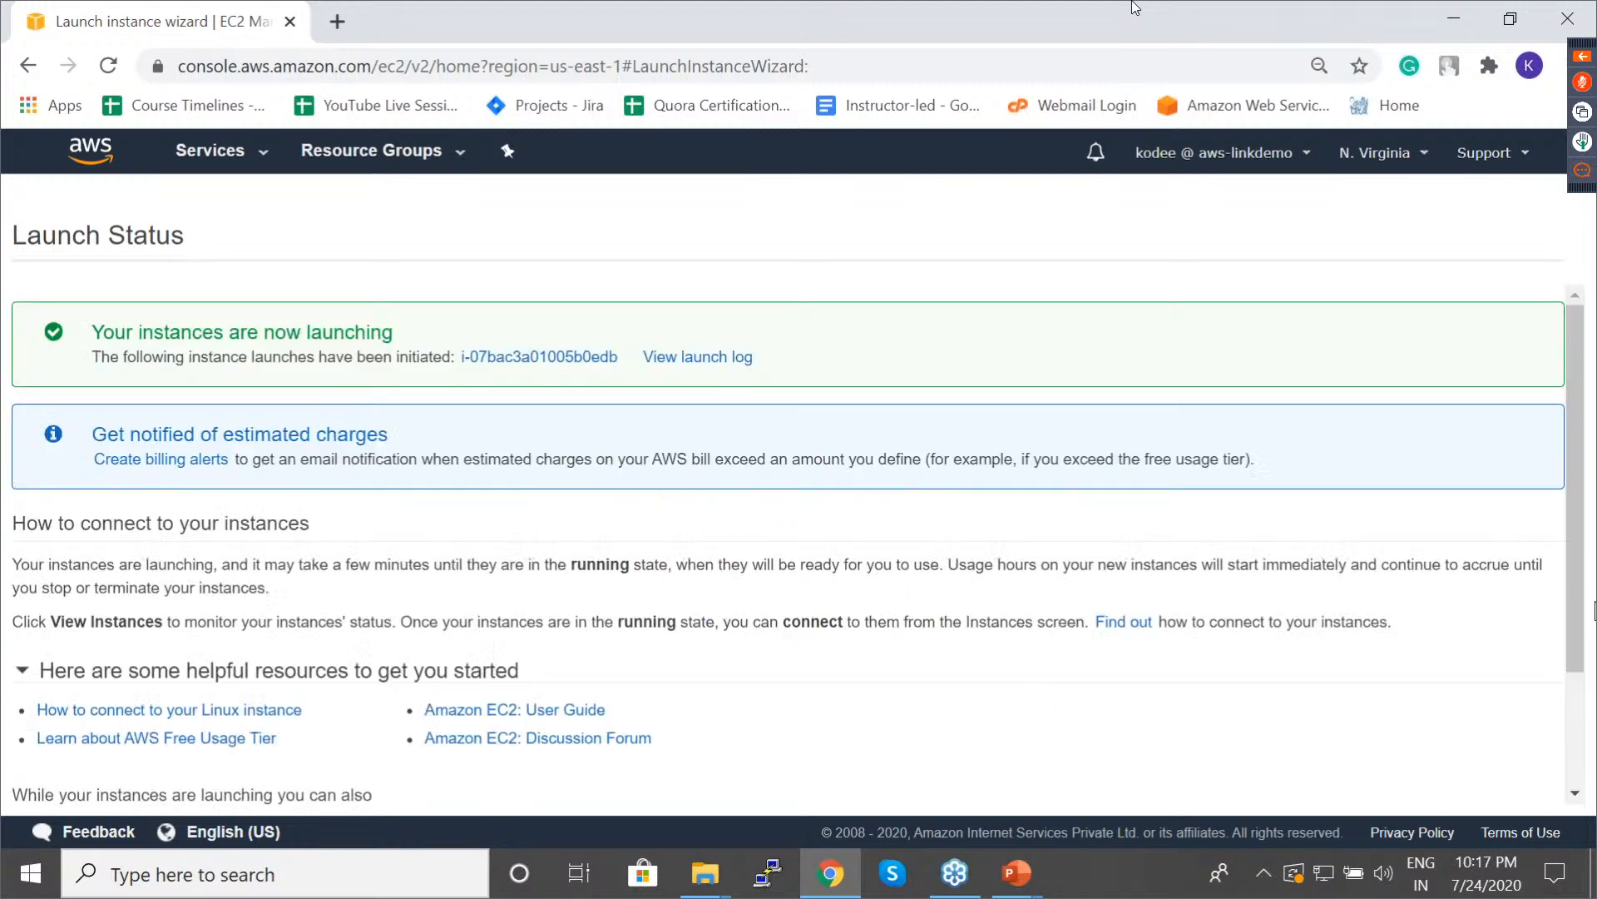
Look through the launch status page and open the list of instances.
{"action": "left_click_drag", "start_coordinate": [1578, 616], "coordinate": [1564, 735]}
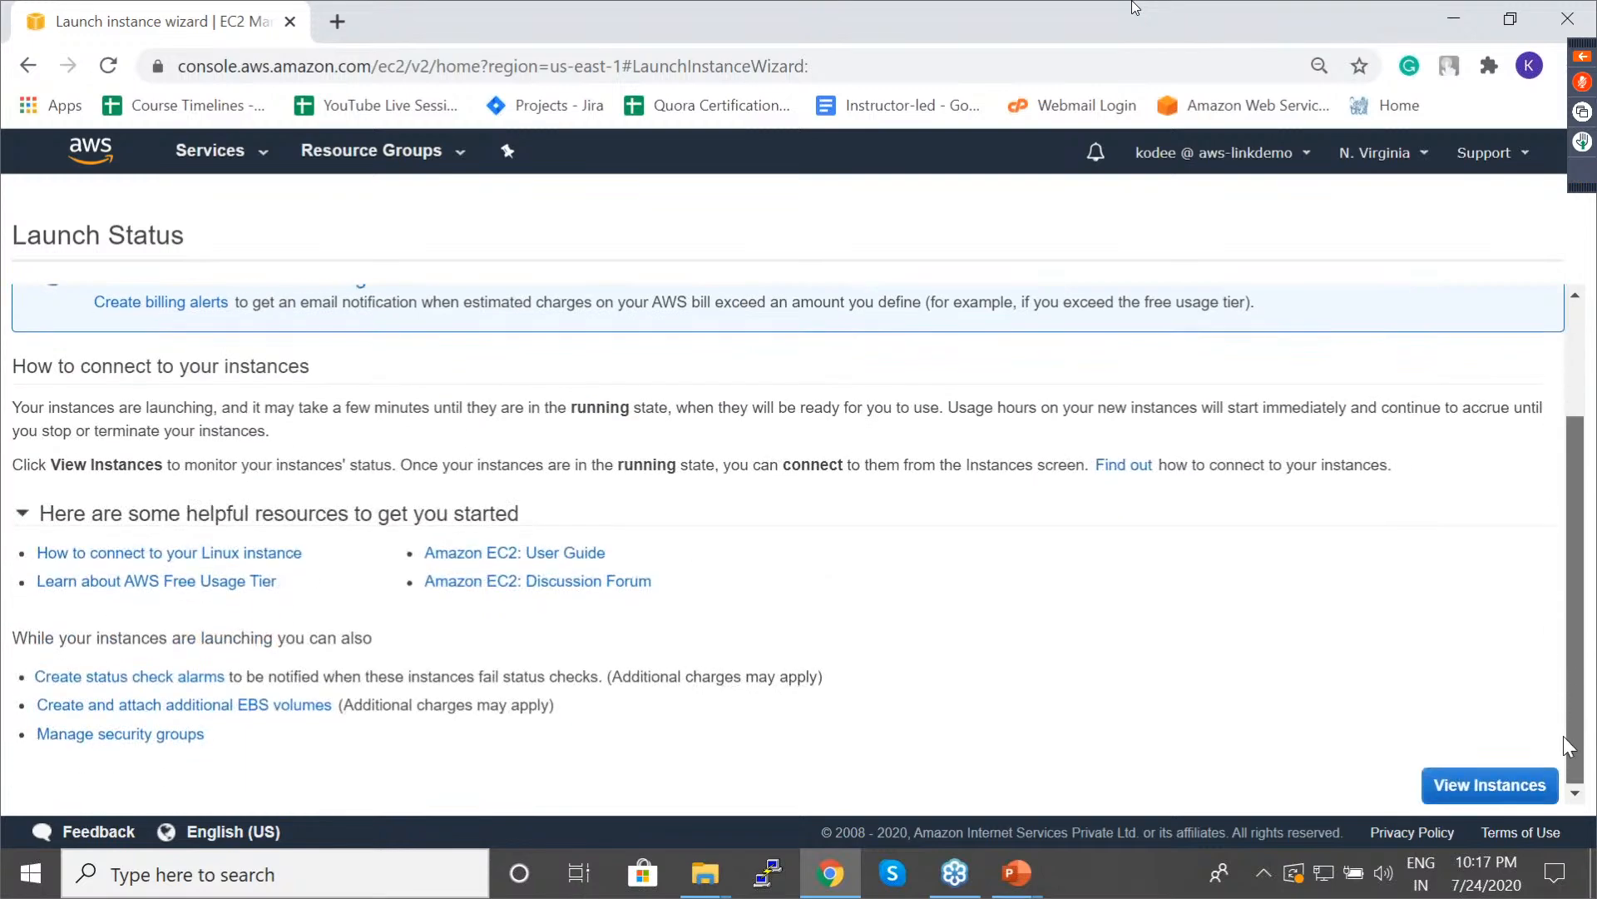
{"action": "left_click_drag", "start_coordinate": [1578, 716], "coordinate": [1595, 549]}
{"action": "scroll", "coordinate": [1595, 666], "scroll_direction": "down", "scroll_amount": 2}
{"action": "left_click", "coordinate": [1500, 791]}
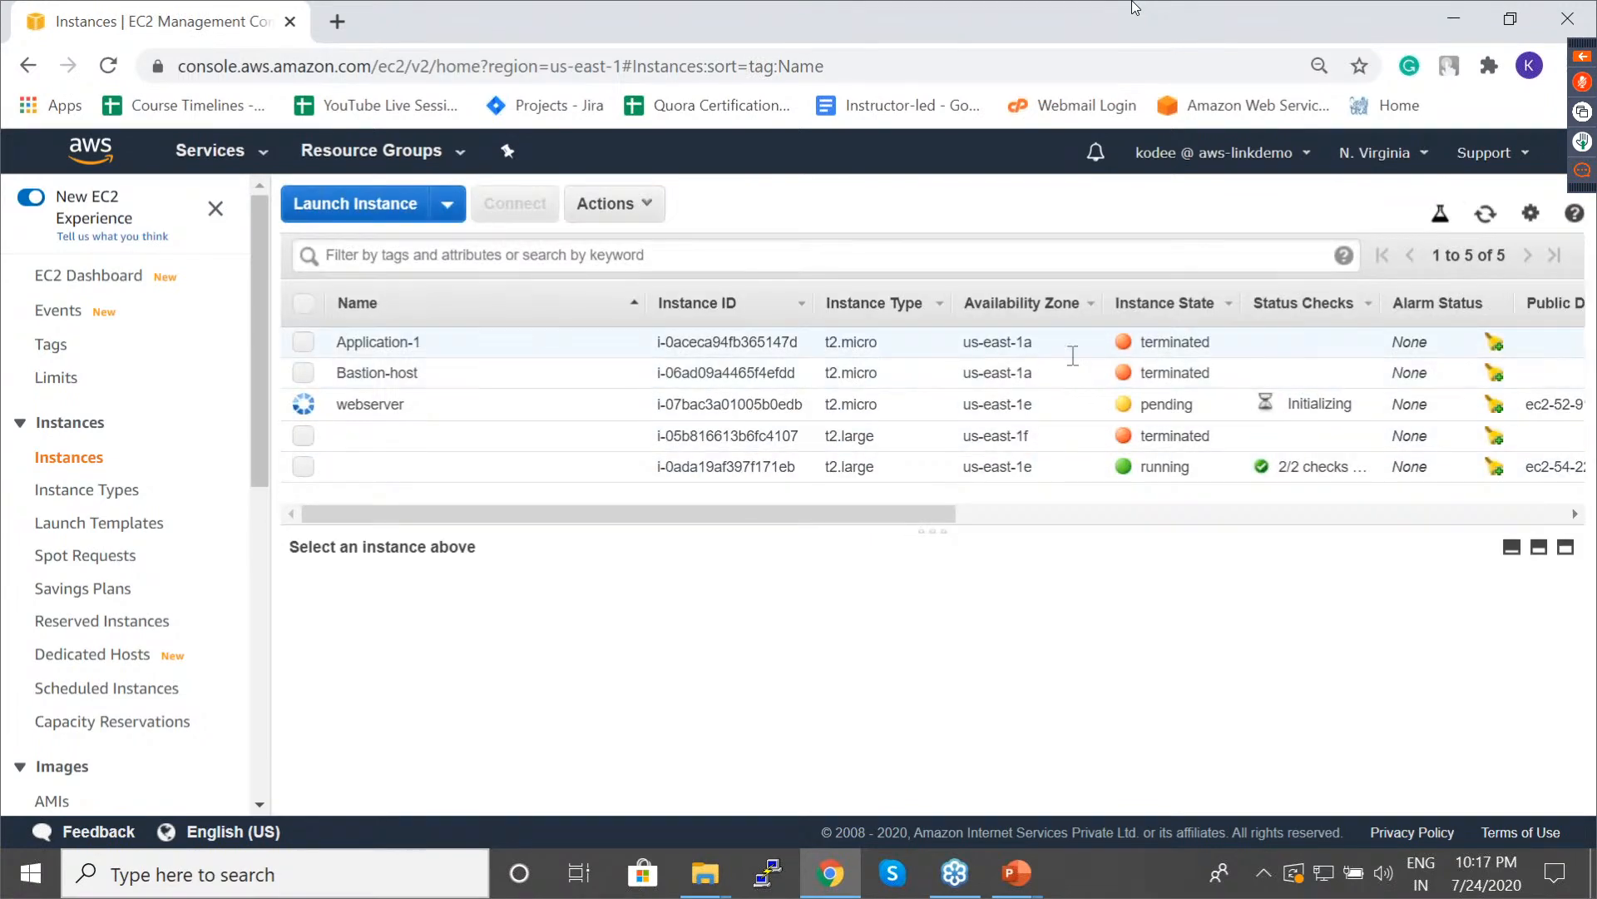
Examine the webserver instance's name, instance type, state and availability zone in the instance list.
{"action": "double_click", "coordinate": [387, 406]}
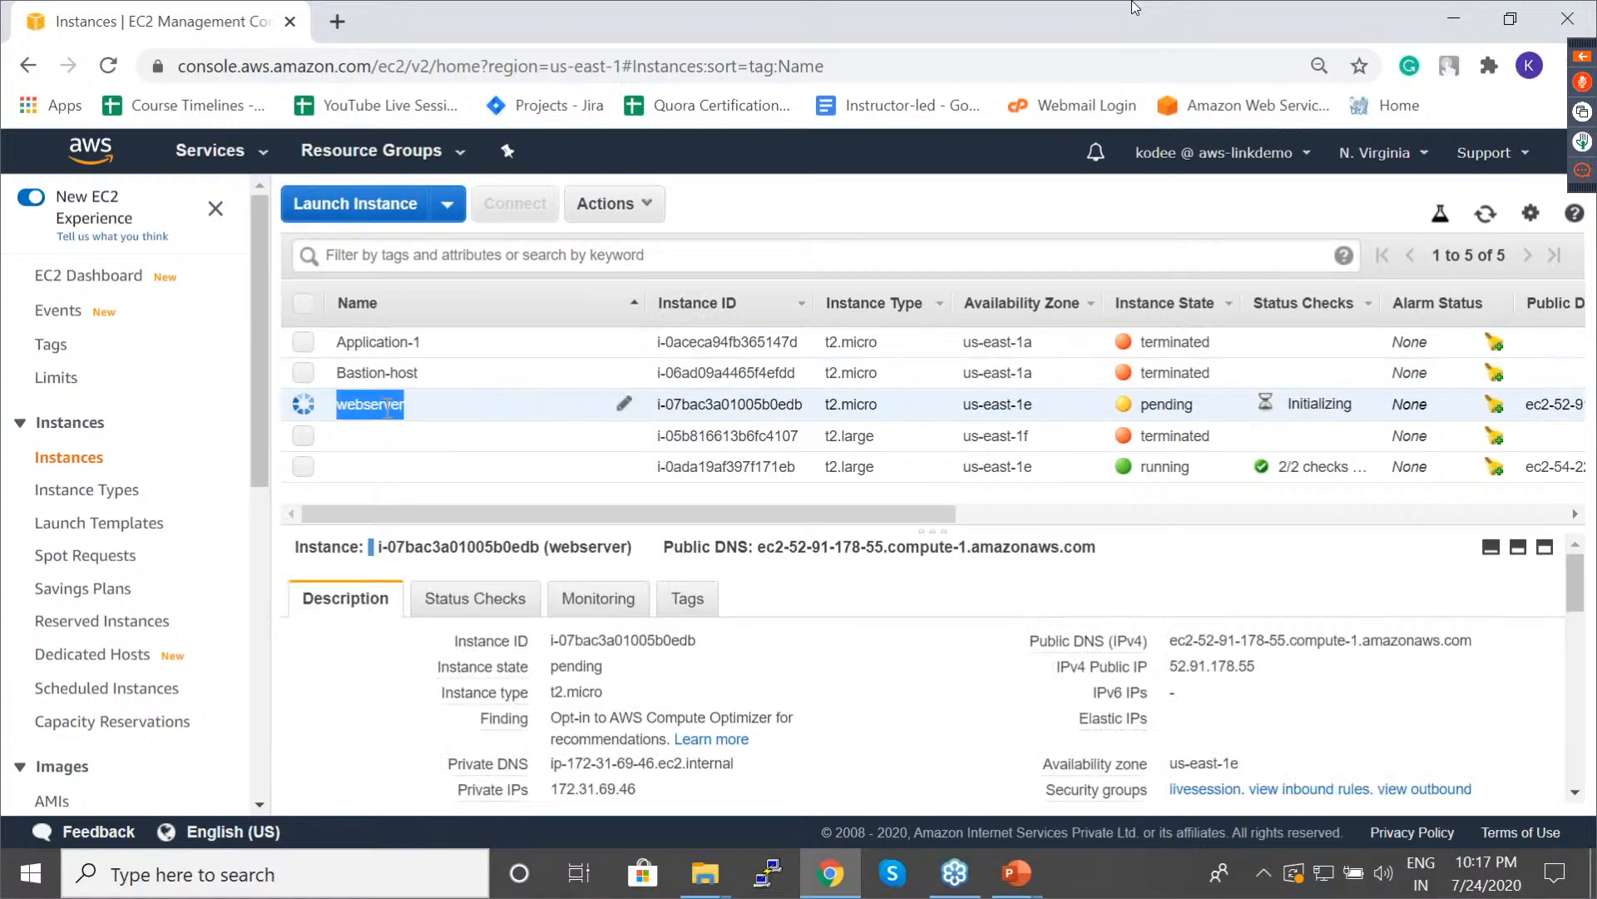
{"action": "left_click", "coordinate": [387, 409]}
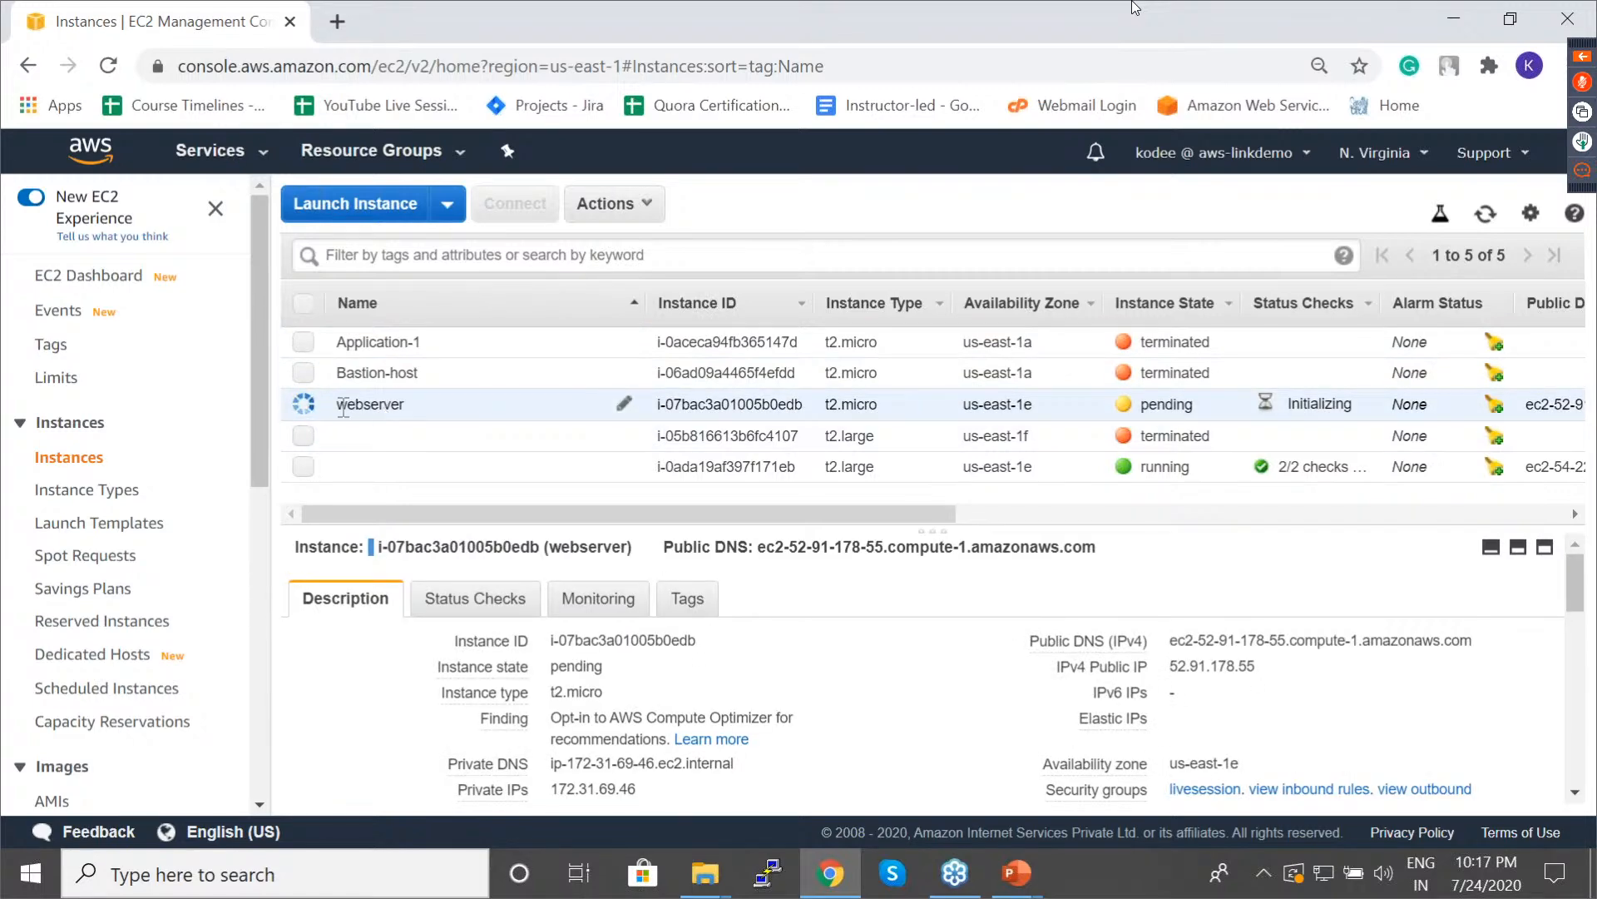
{"action": "left_click_drag", "start_coordinate": [338, 404], "coordinate": [411, 406]}
{"action": "left_click", "coordinate": [418, 406]}
{"action": "left_click_drag", "start_coordinate": [826, 406], "coordinate": [884, 407]}
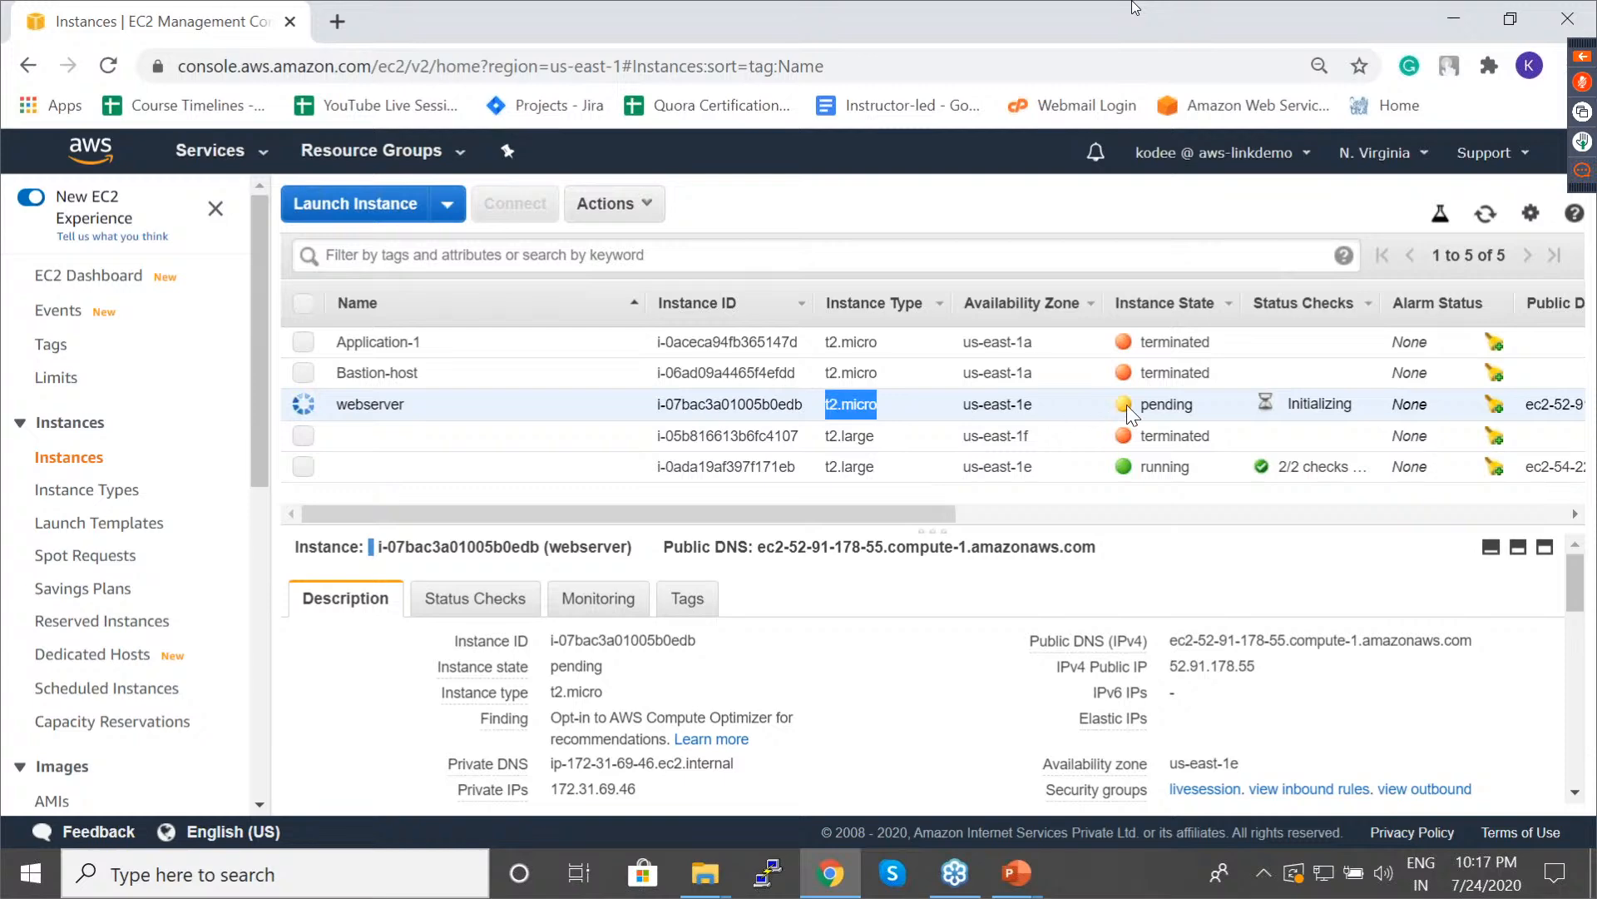
{"action": "left_click_drag", "start_coordinate": [1141, 406], "coordinate": [1196, 406]}
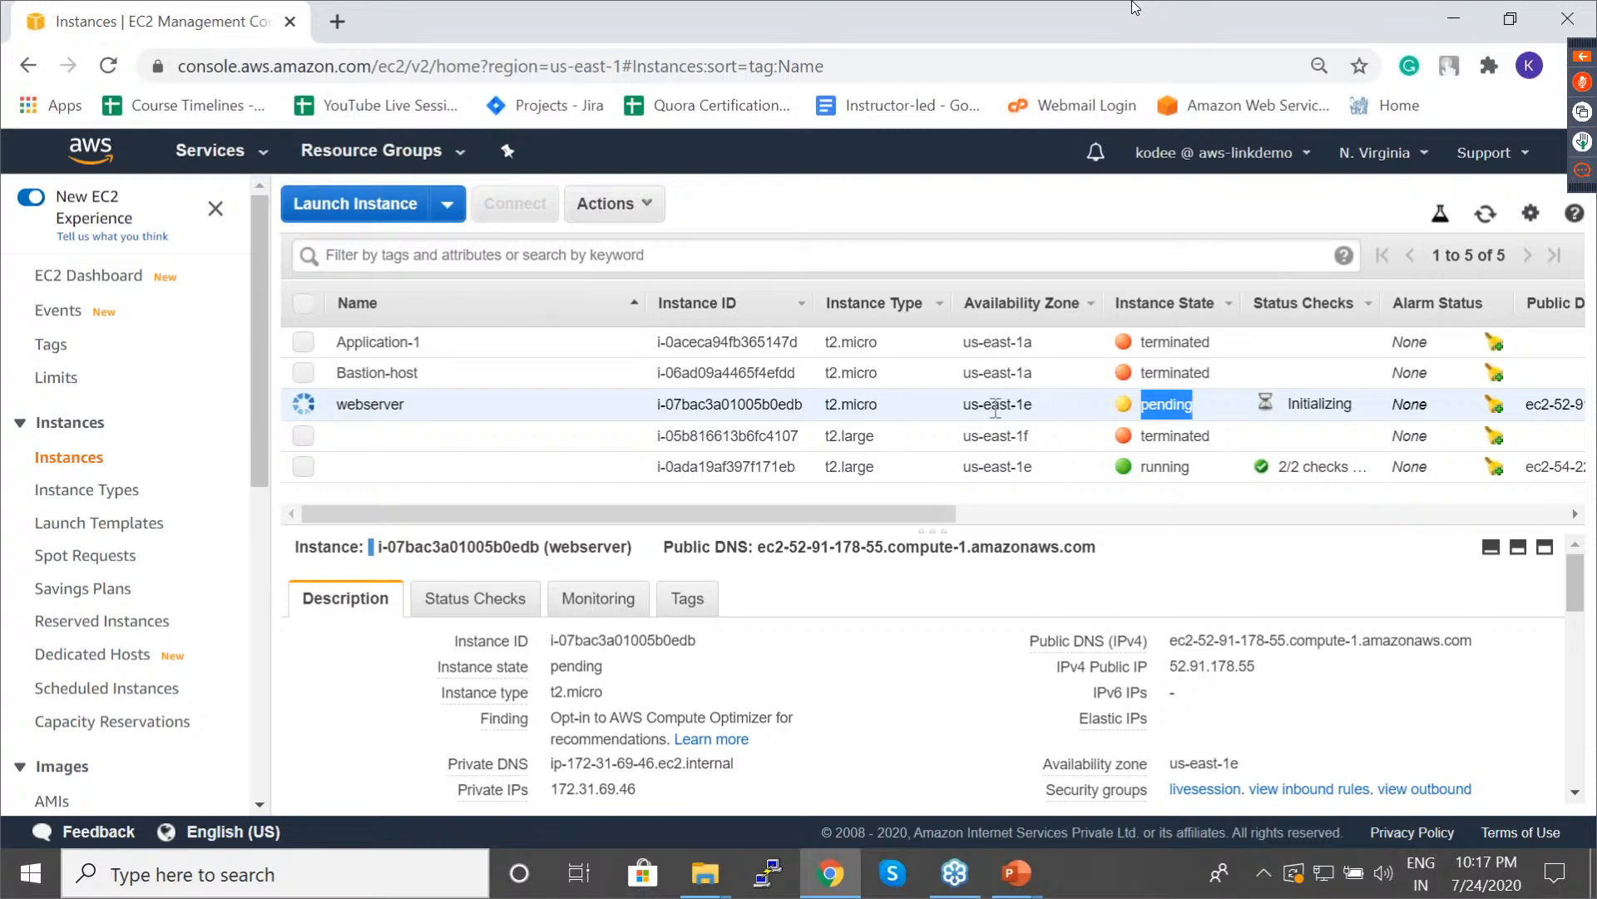
{"action": "left_click_drag", "start_coordinate": [962, 406], "coordinate": [1033, 406]}
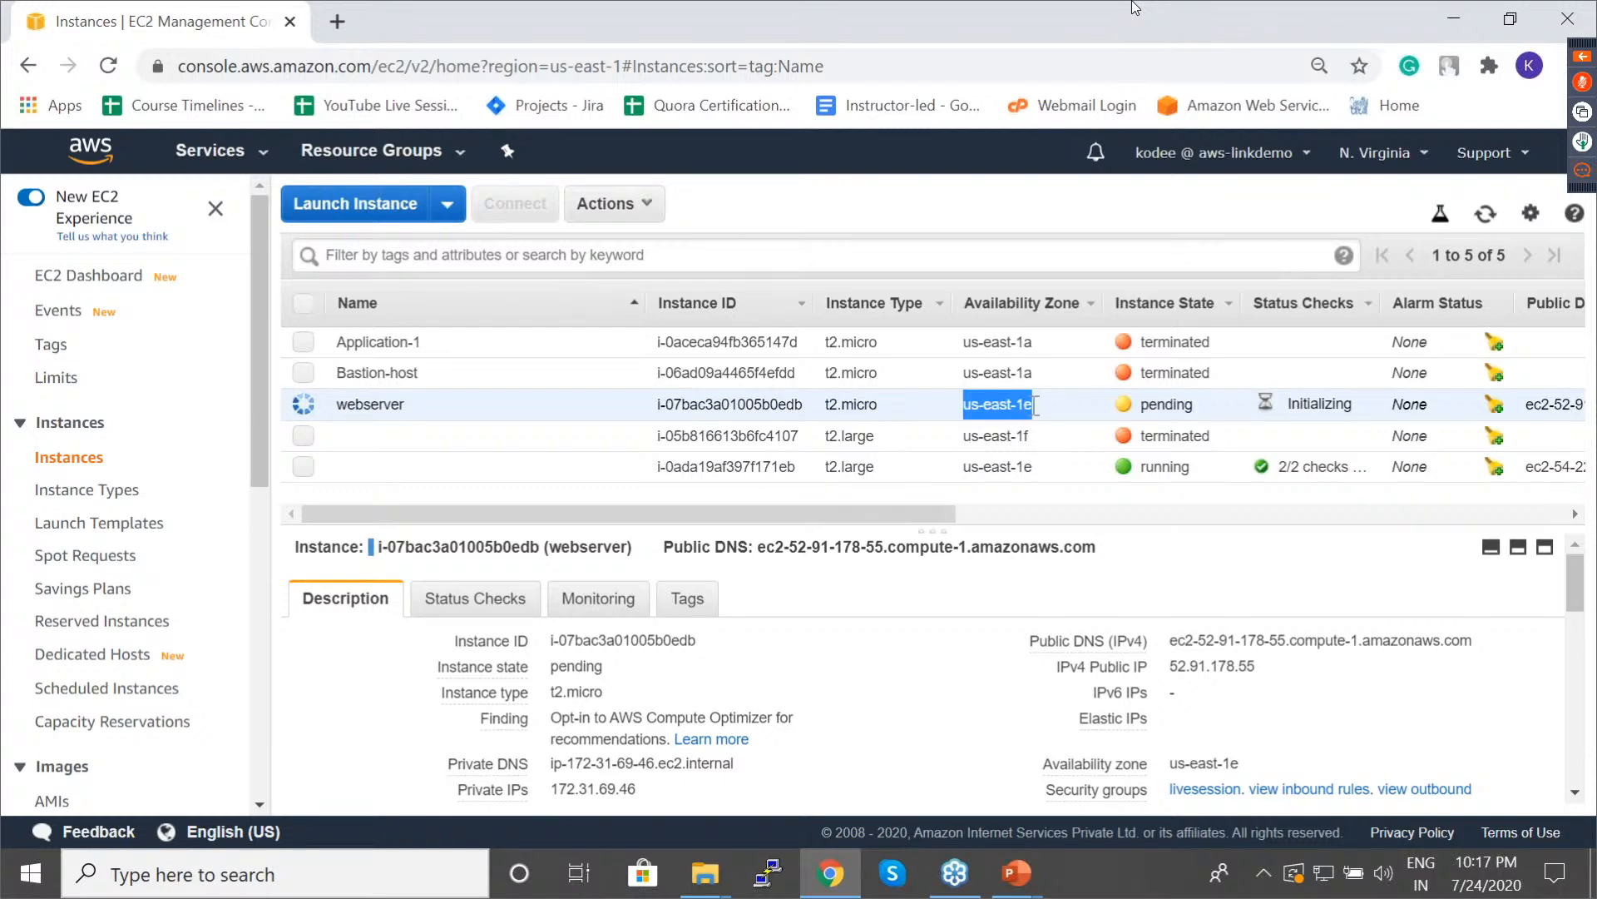
{"action": "left_click", "coordinate": [1033, 406]}
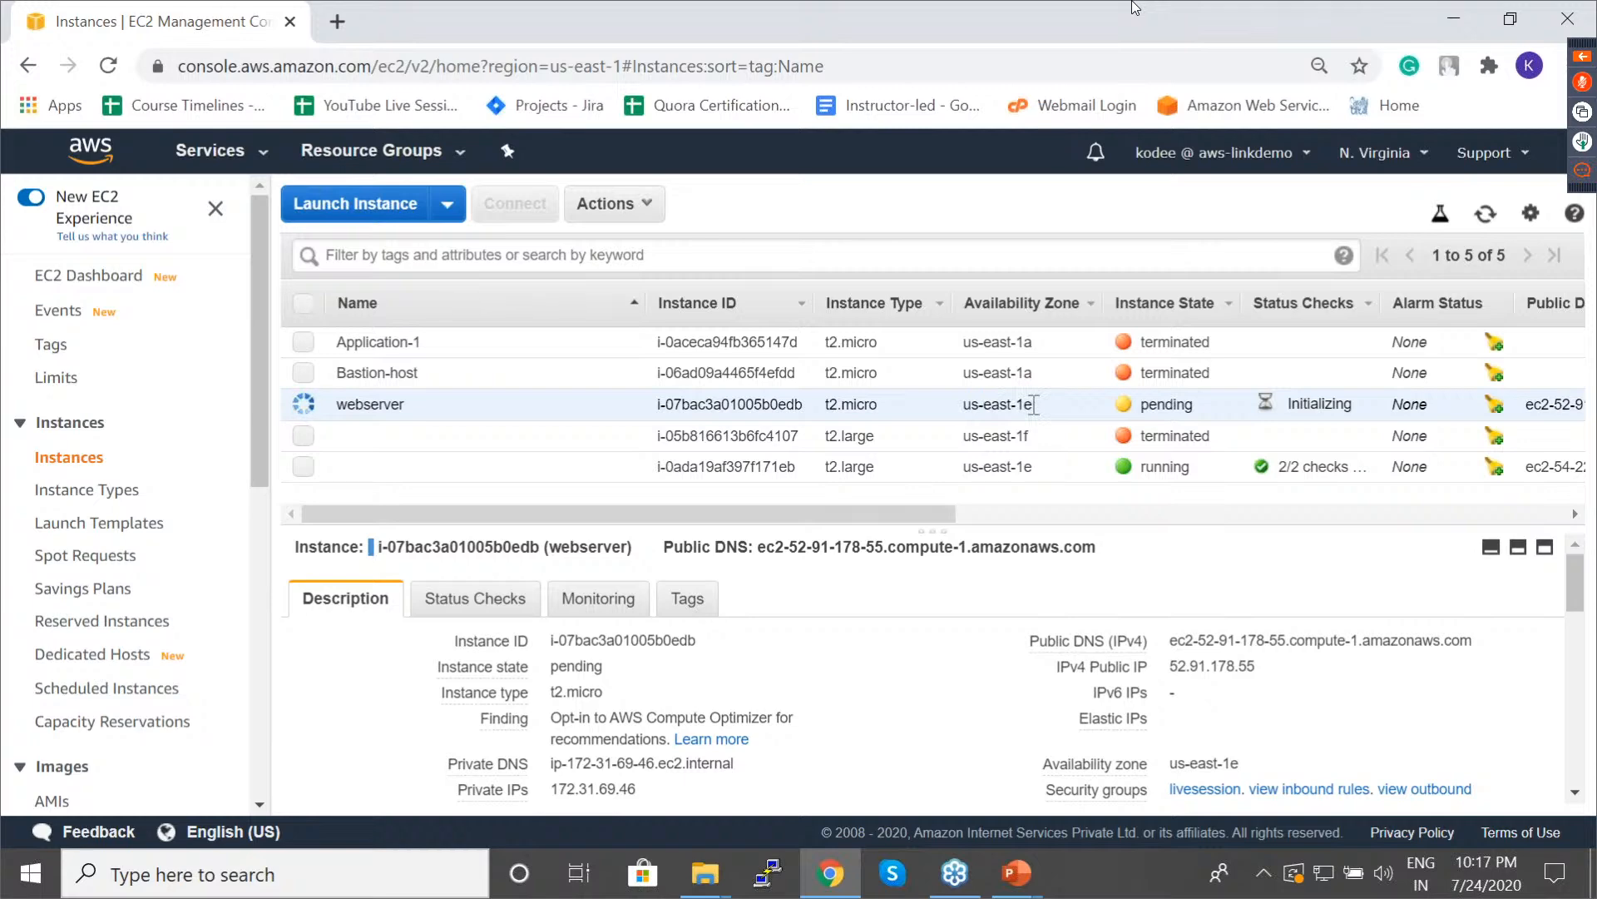
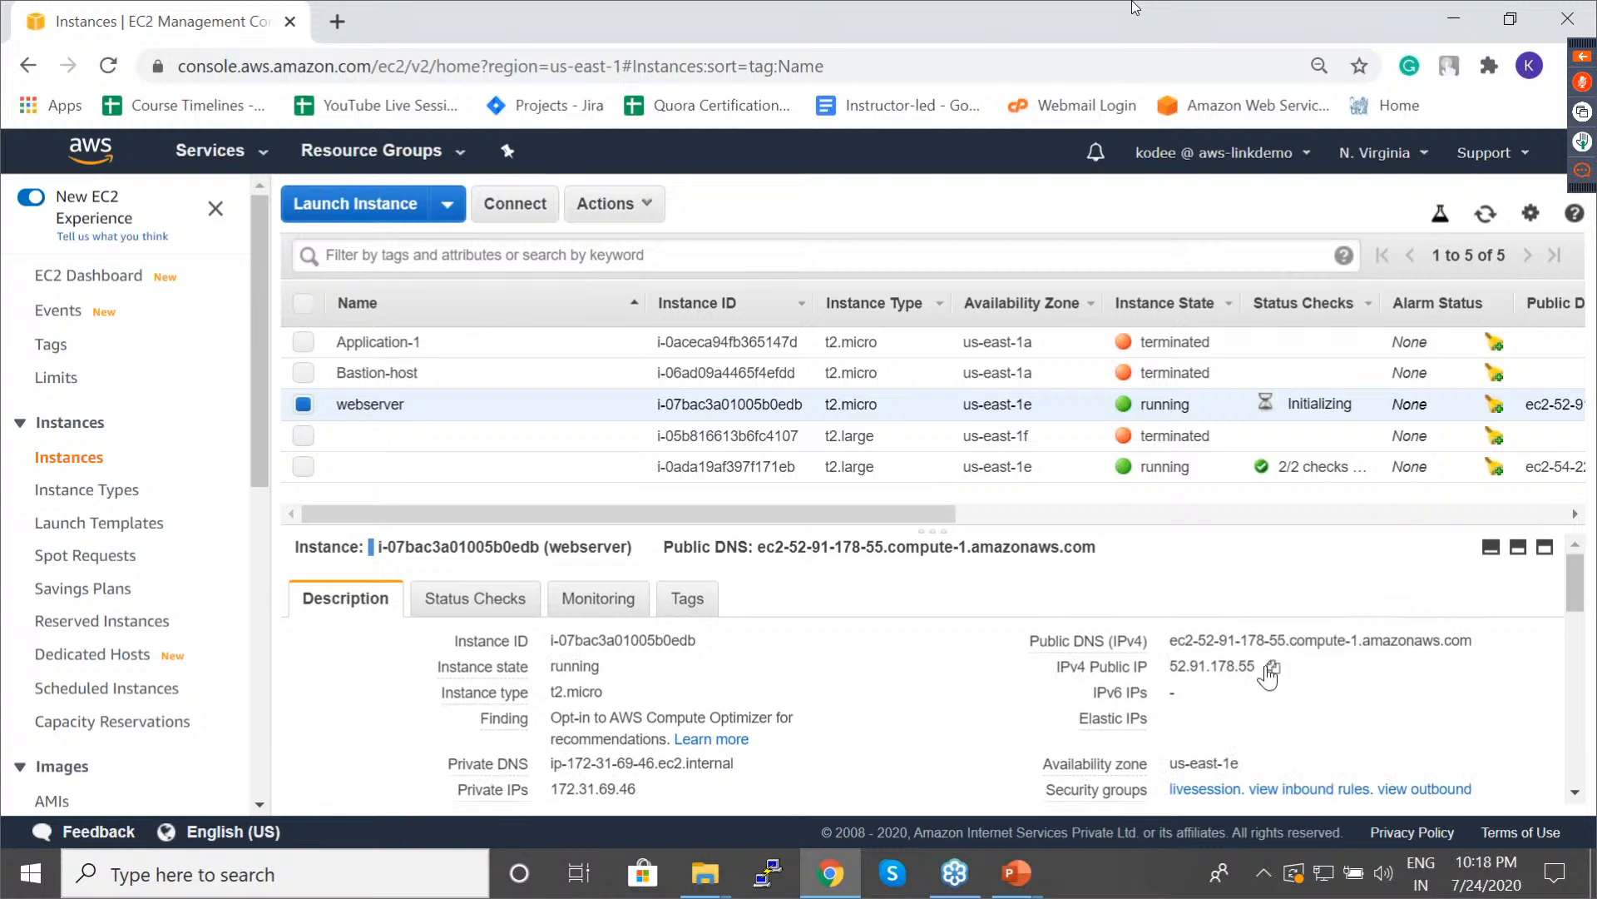
Copy the webserver instance's IPv4 public IP, check its status checks and refresh the instance list.
{"action": "left_click", "coordinate": [1272, 668]}
{"action": "left_click_drag", "start_coordinate": [1289, 404], "coordinate": [1355, 404]}
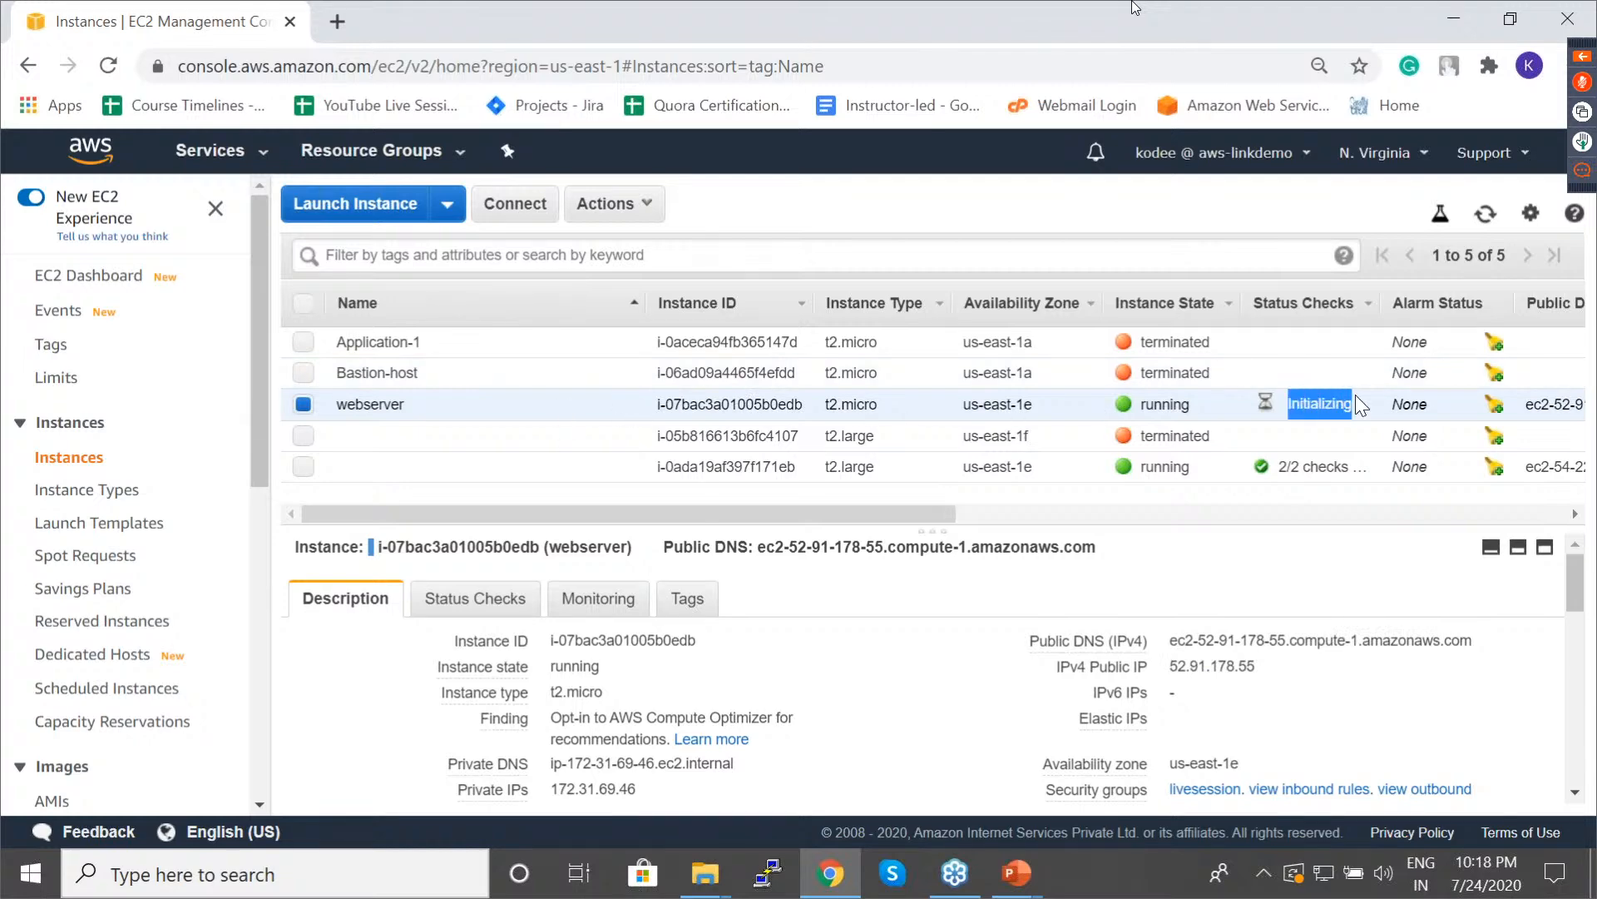
{"action": "left_click", "coordinate": [1356, 396]}
{"action": "left_click", "coordinate": [1484, 214]}
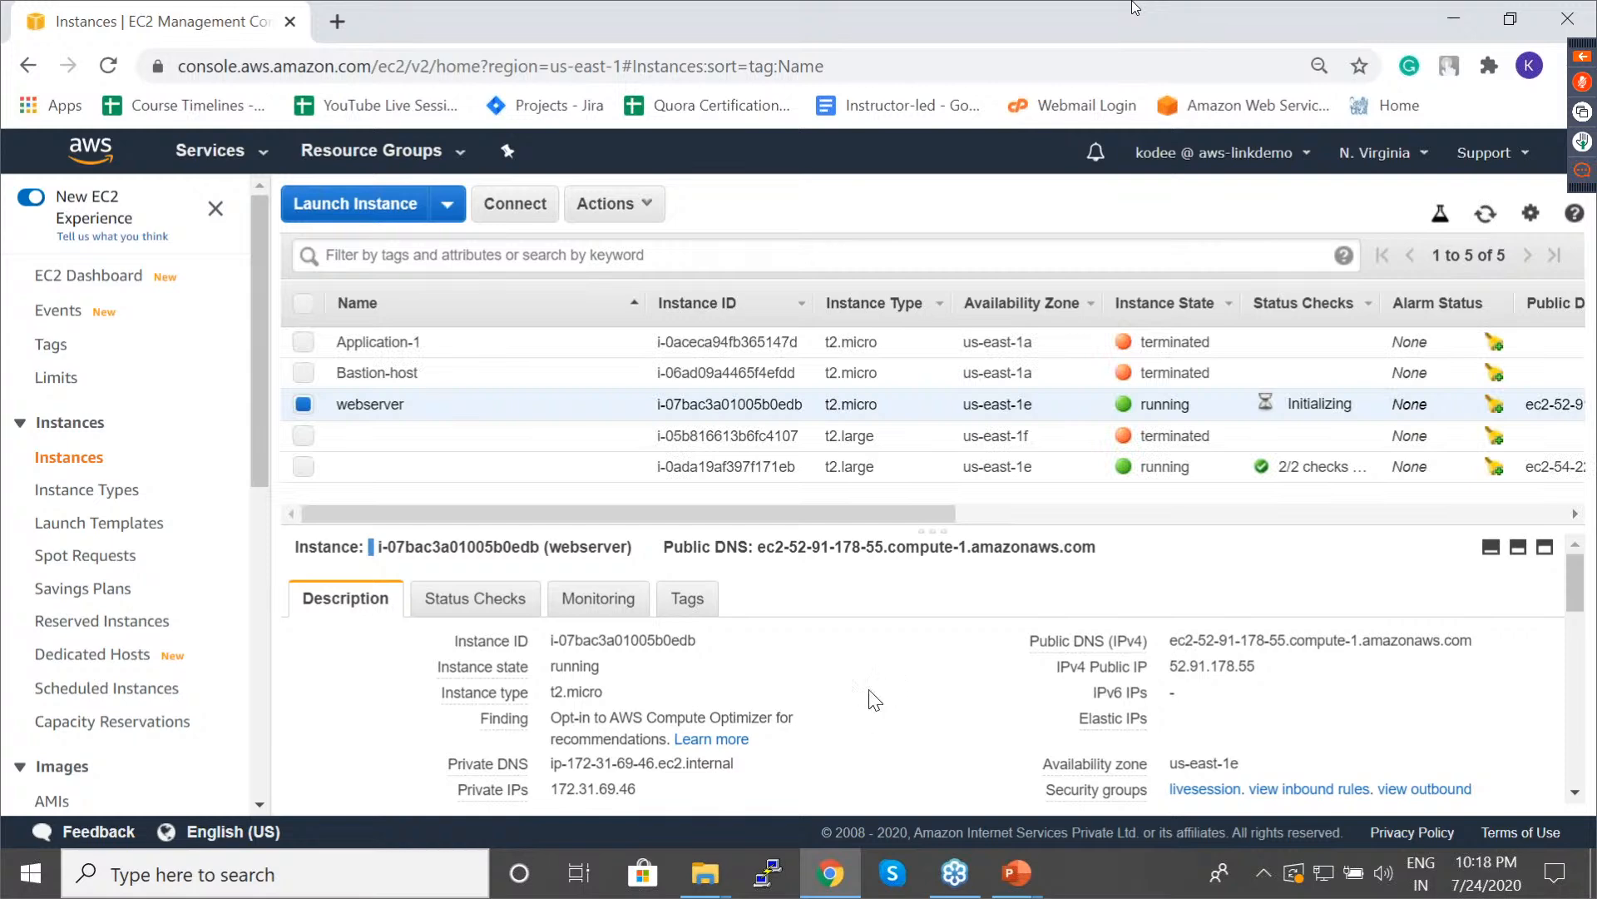
Switch to PuTTY and enter the copied IP 52.91.178.55 as the host name, keeping SSH port 22.
{"action": "left_click", "coordinate": [767, 875]}
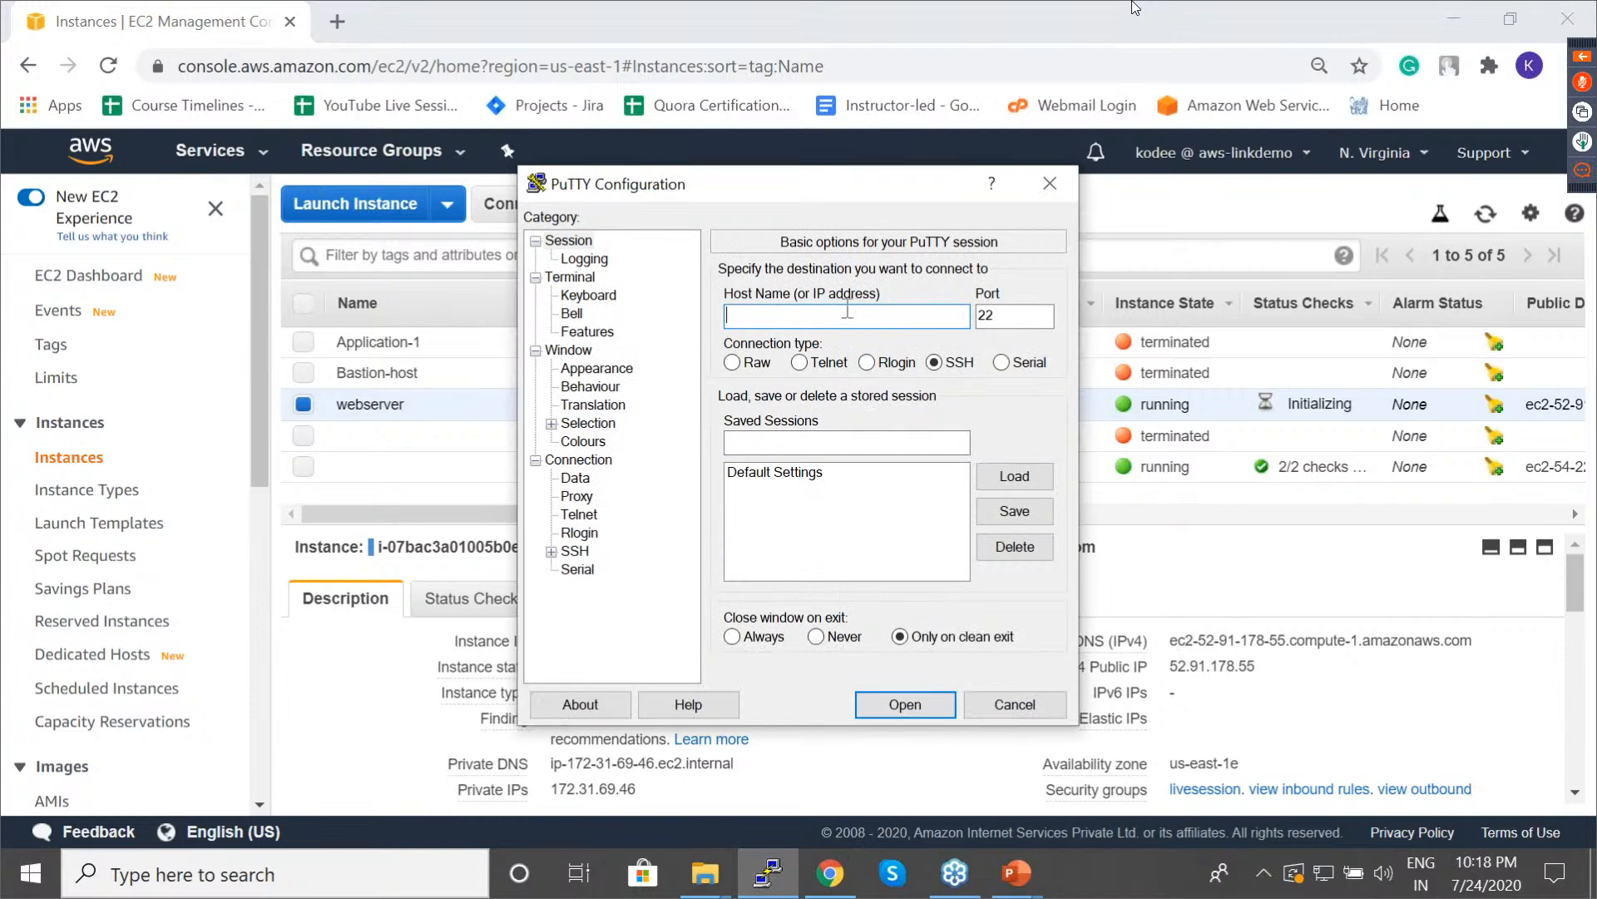
{"action": "key", "text": "ctrl+v"}
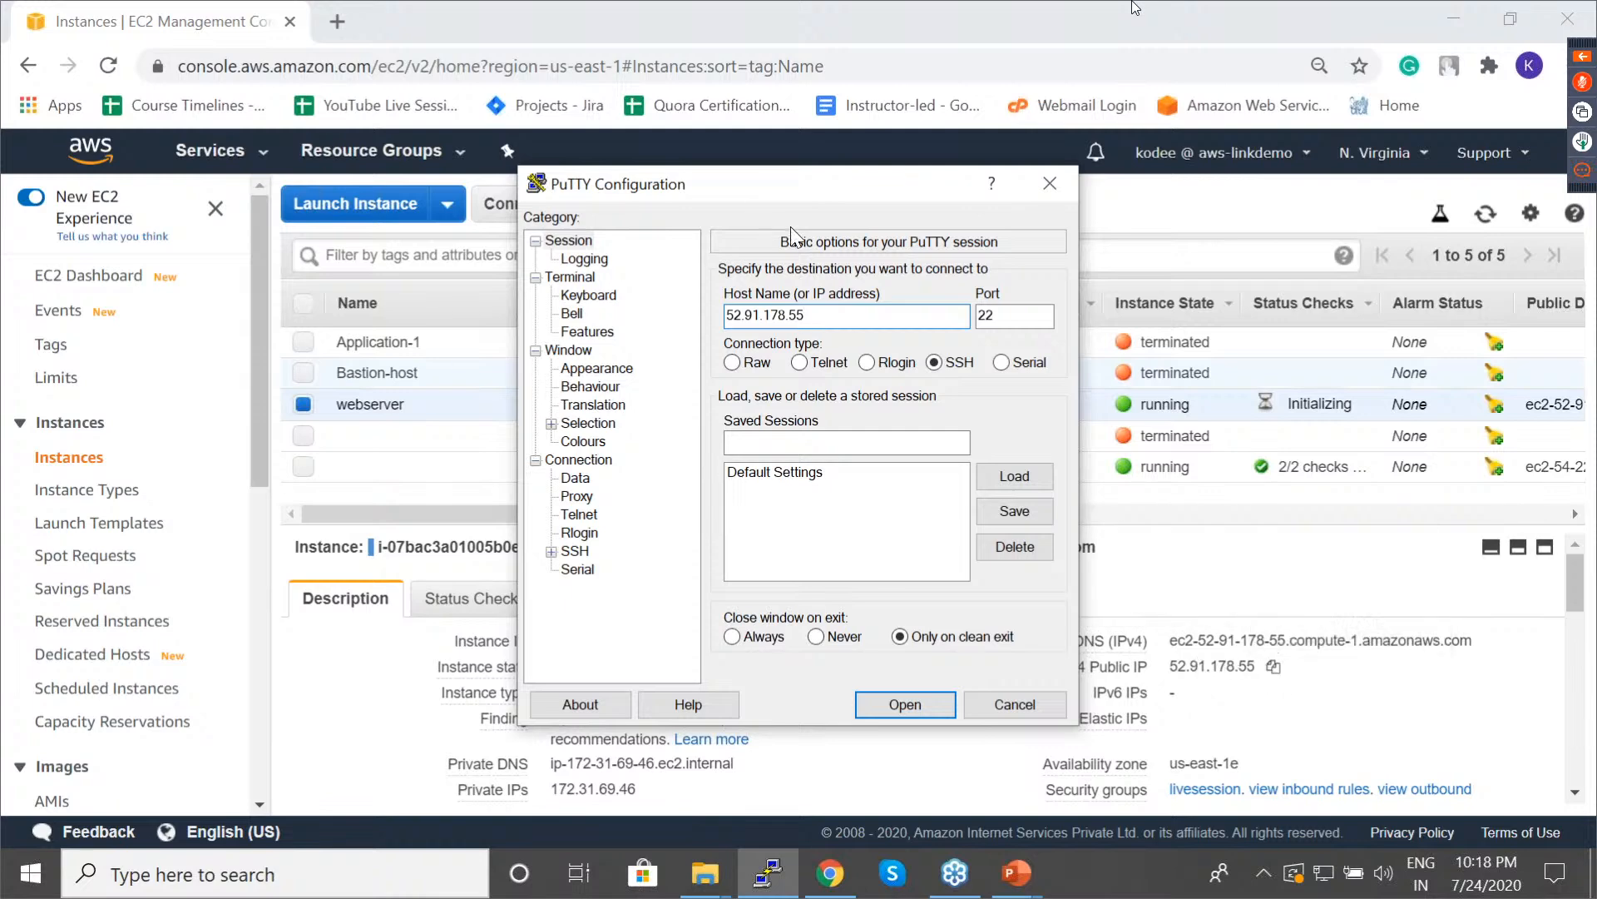
{"action": "left_click", "coordinate": [997, 316]}
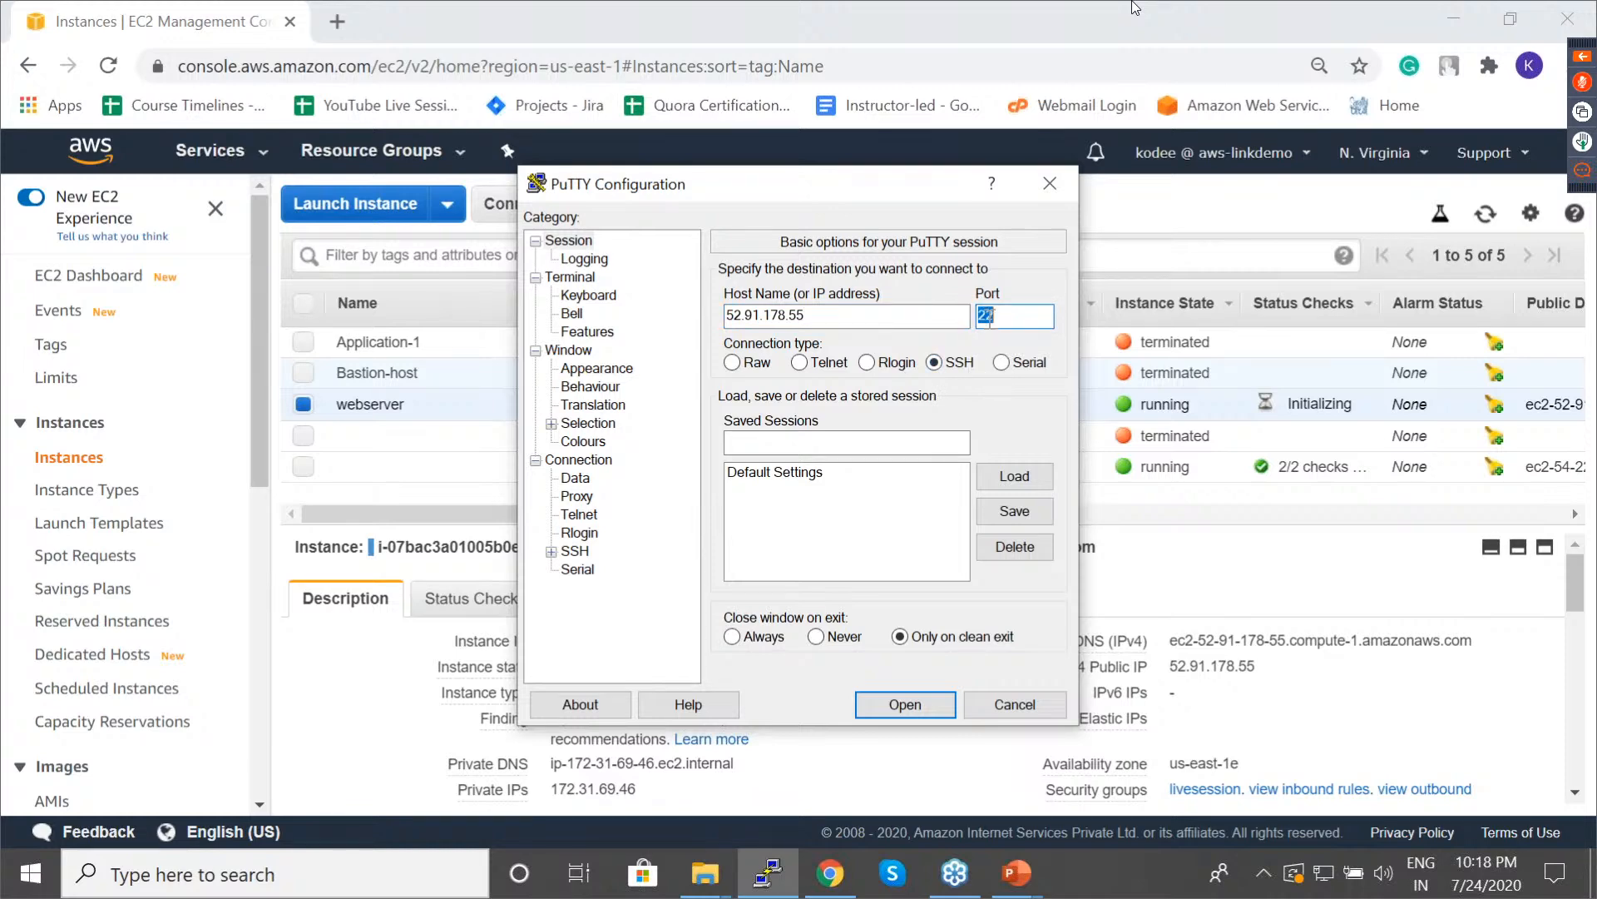
{"action": "double_click", "coordinate": [788, 320]}
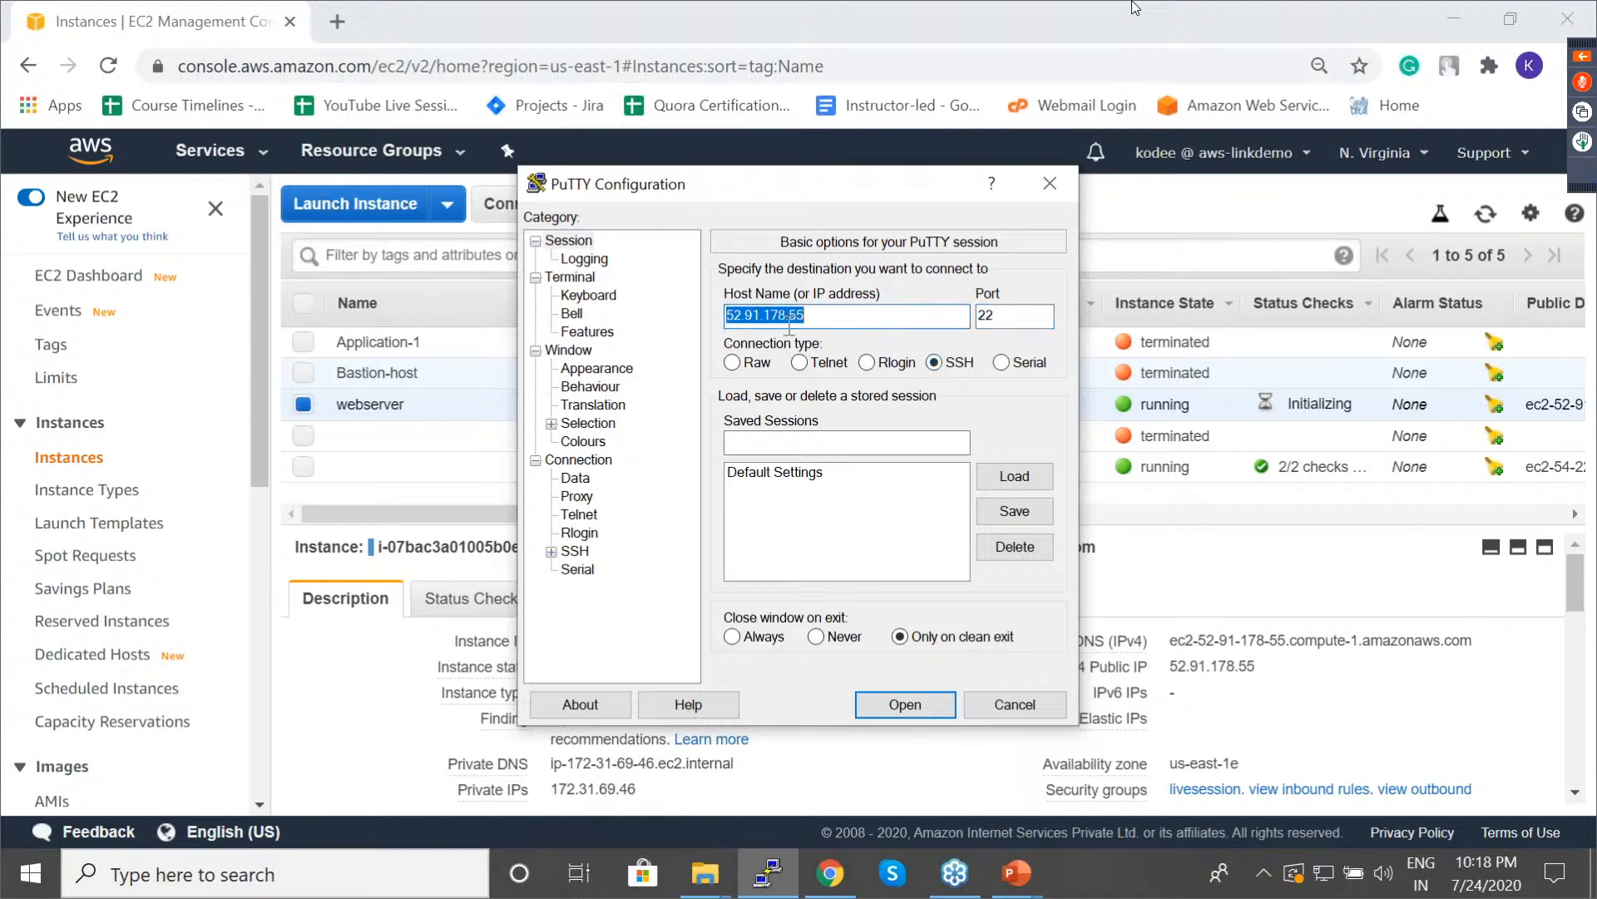
Set the SSH authentication private key file to livesession1 from the Downloads folder.
{"action": "left_click", "coordinate": [574, 551]}
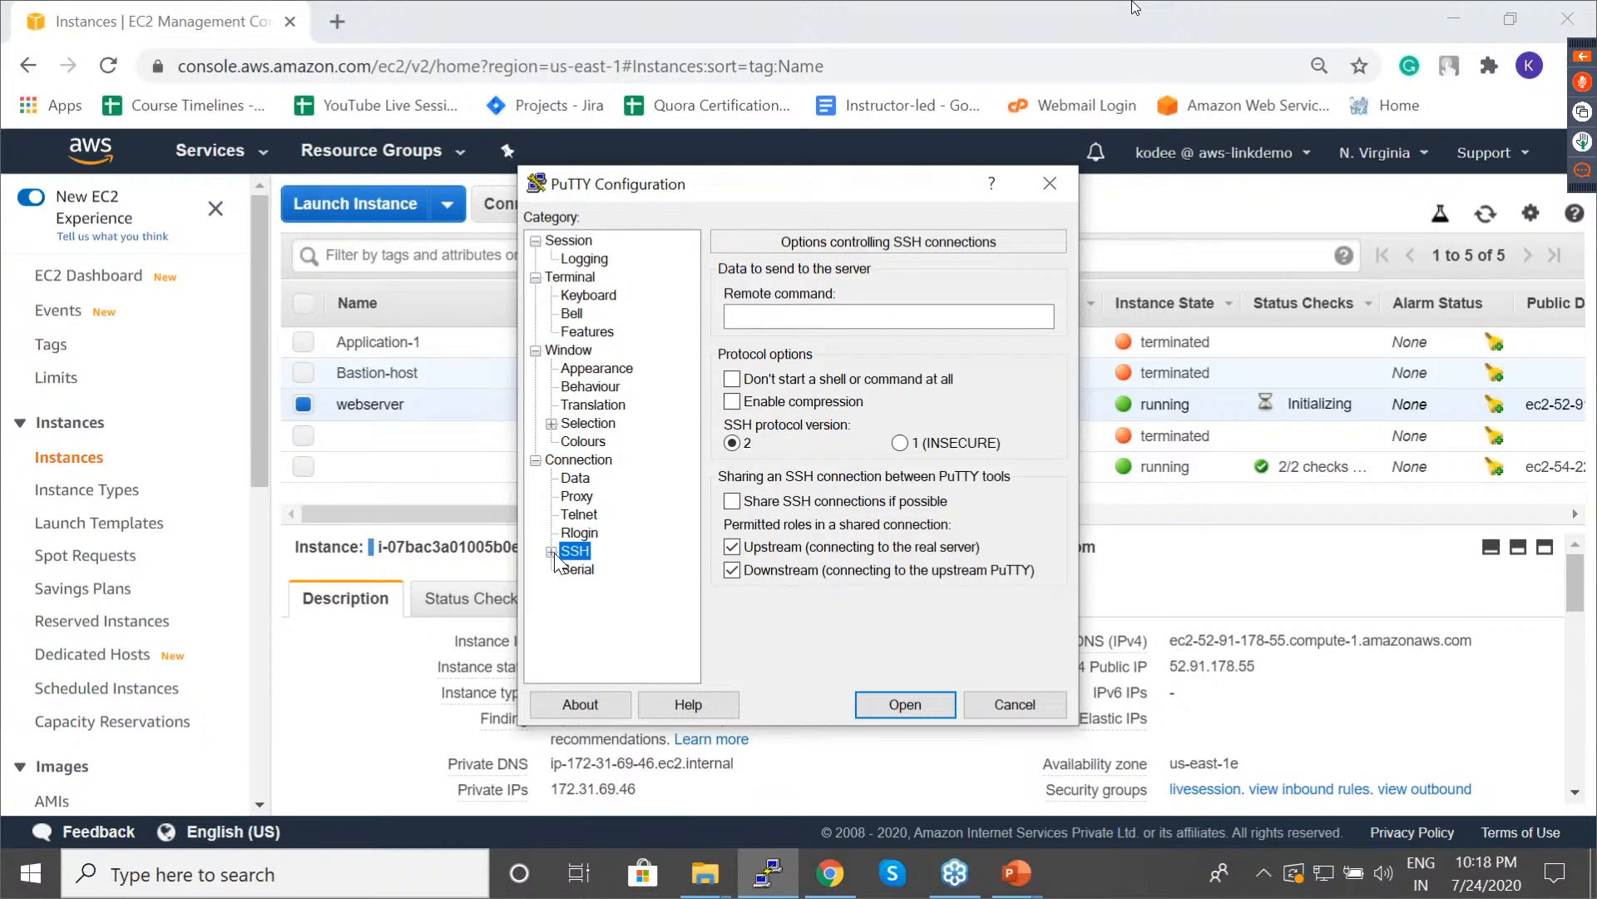
{"action": "left_click", "coordinate": [551, 552]}
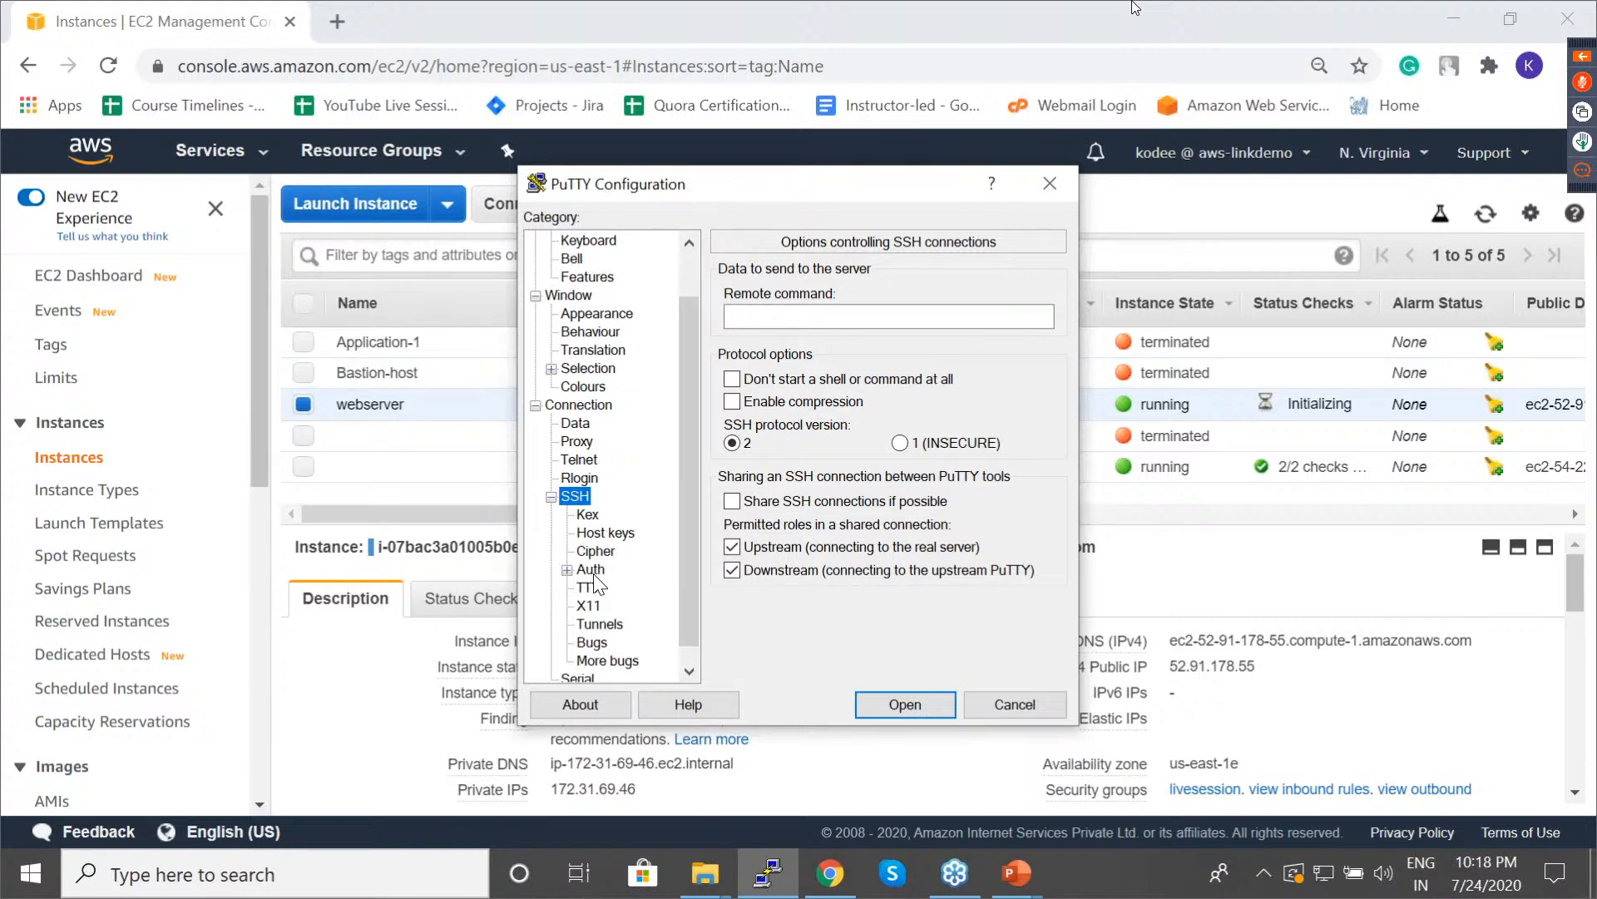
{"action": "left_click", "coordinate": [591, 571]}
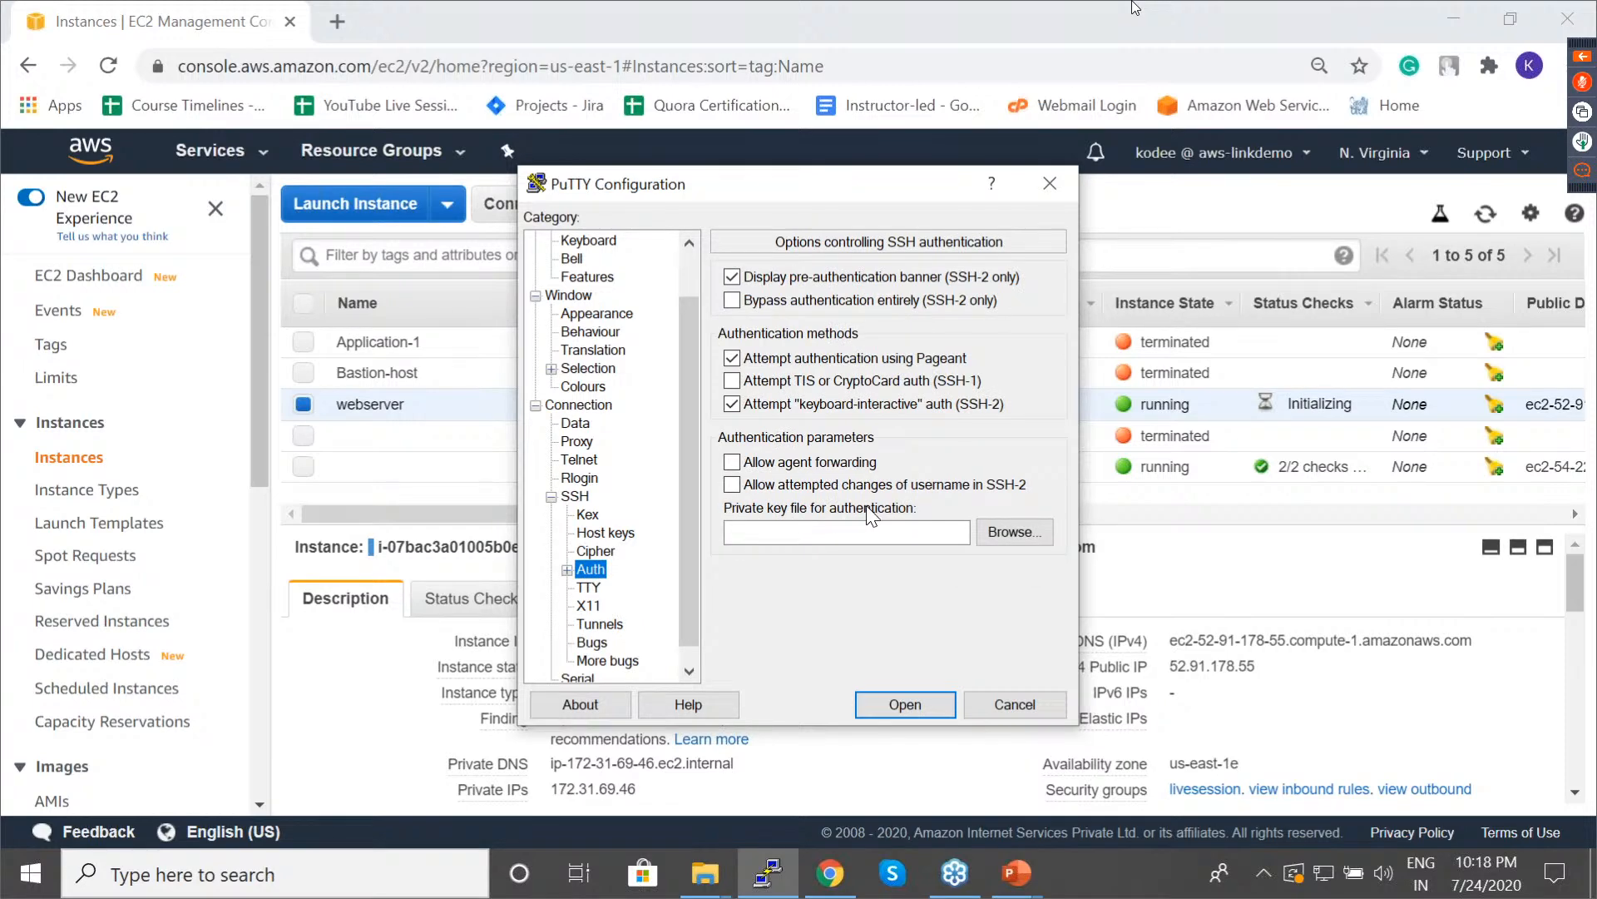
{"action": "left_click", "coordinate": [1021, 538]}
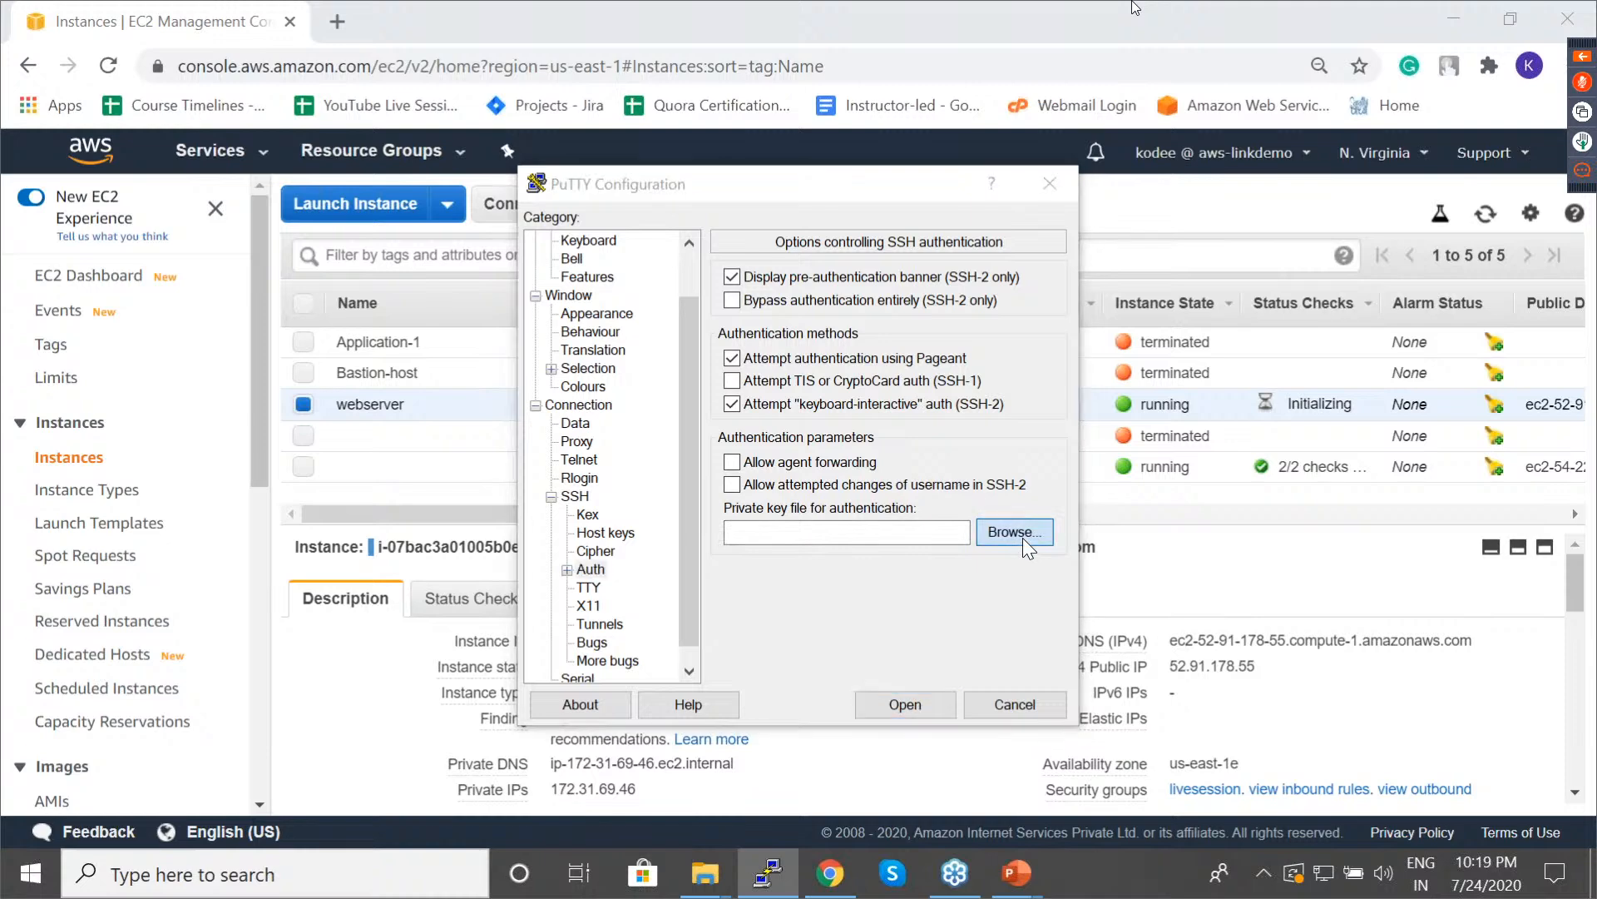
{"action": "left_click", "coordinate": [884, 337]}
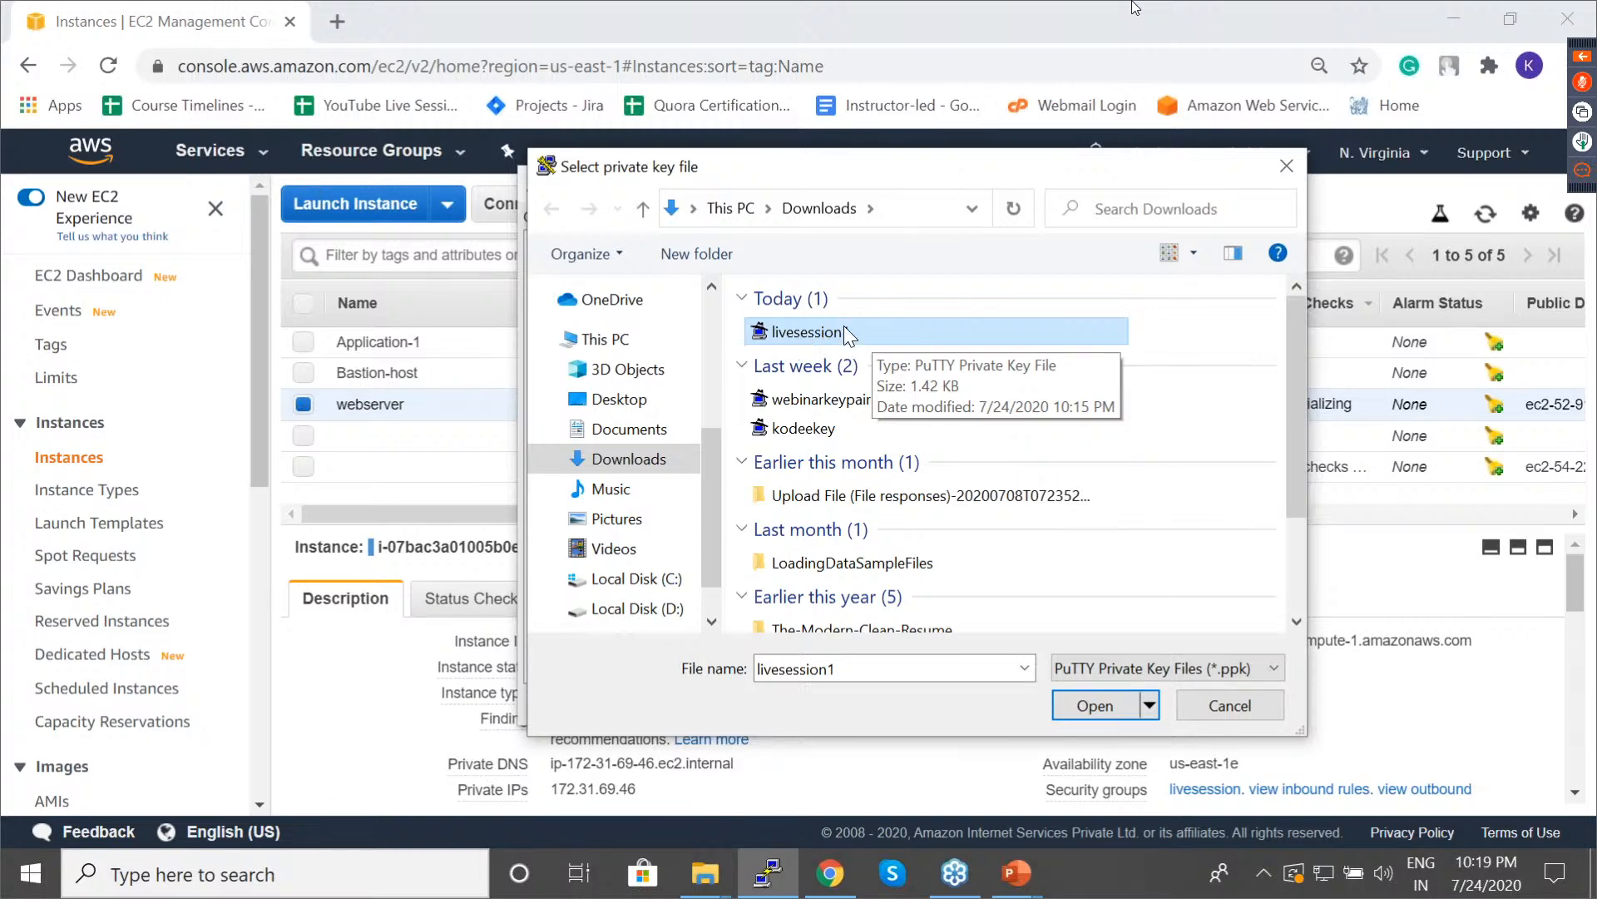
{"action": "double_click", "coordinate": [844, 327]}
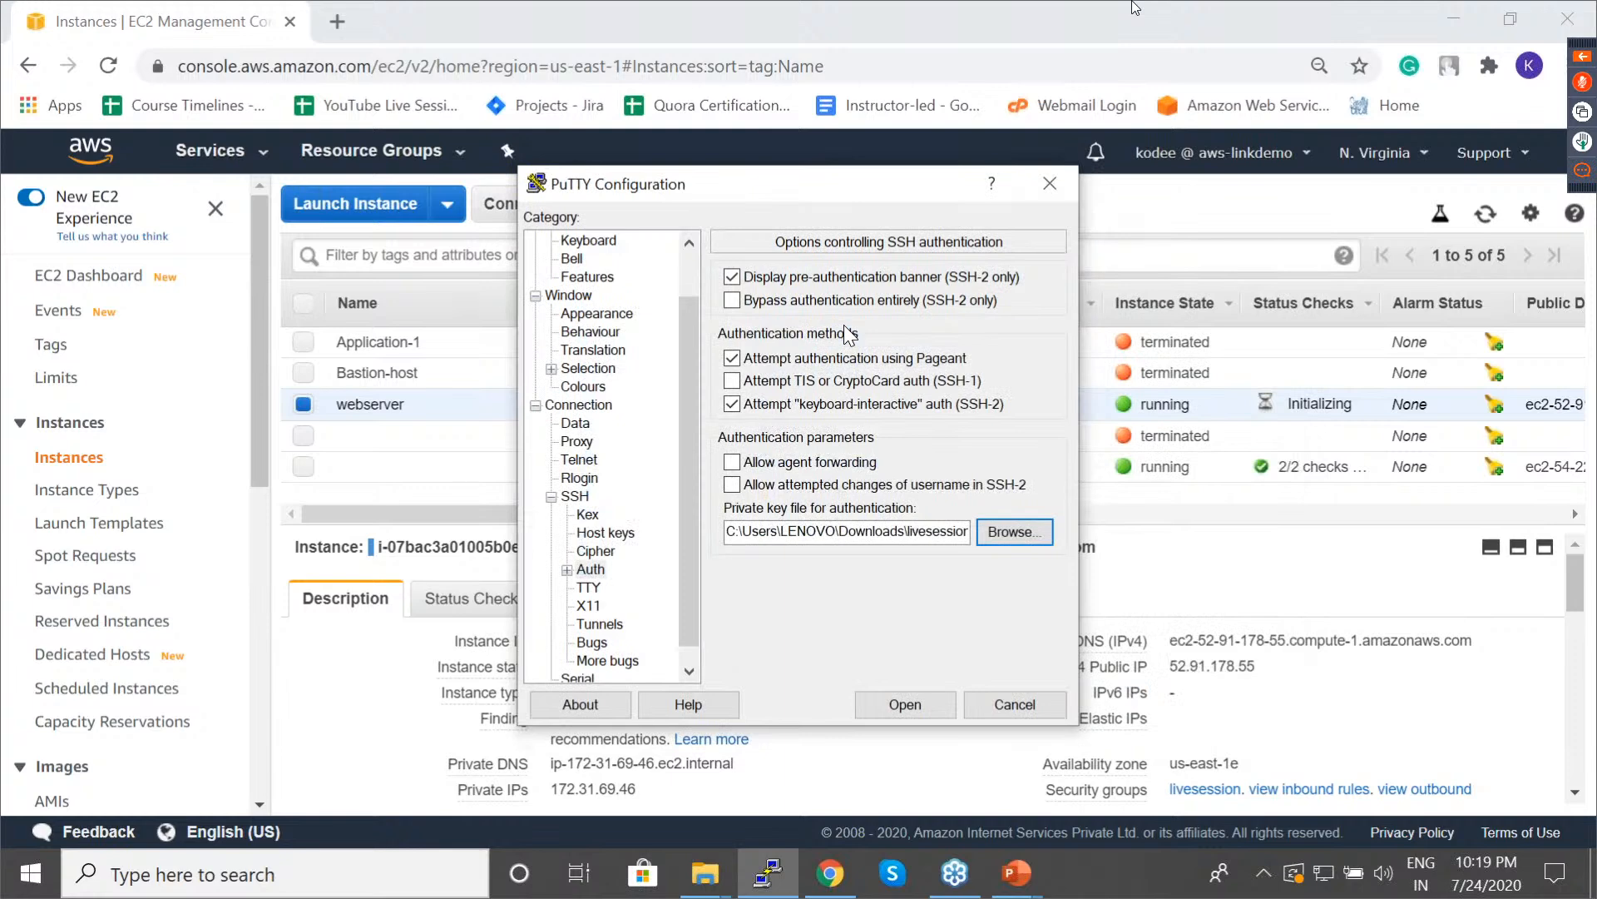
Open the SSH connection to the instance, trust and cache its host key, and reposition the terminal window.
{"action": "left_click", "coordinate": [899, 702]}
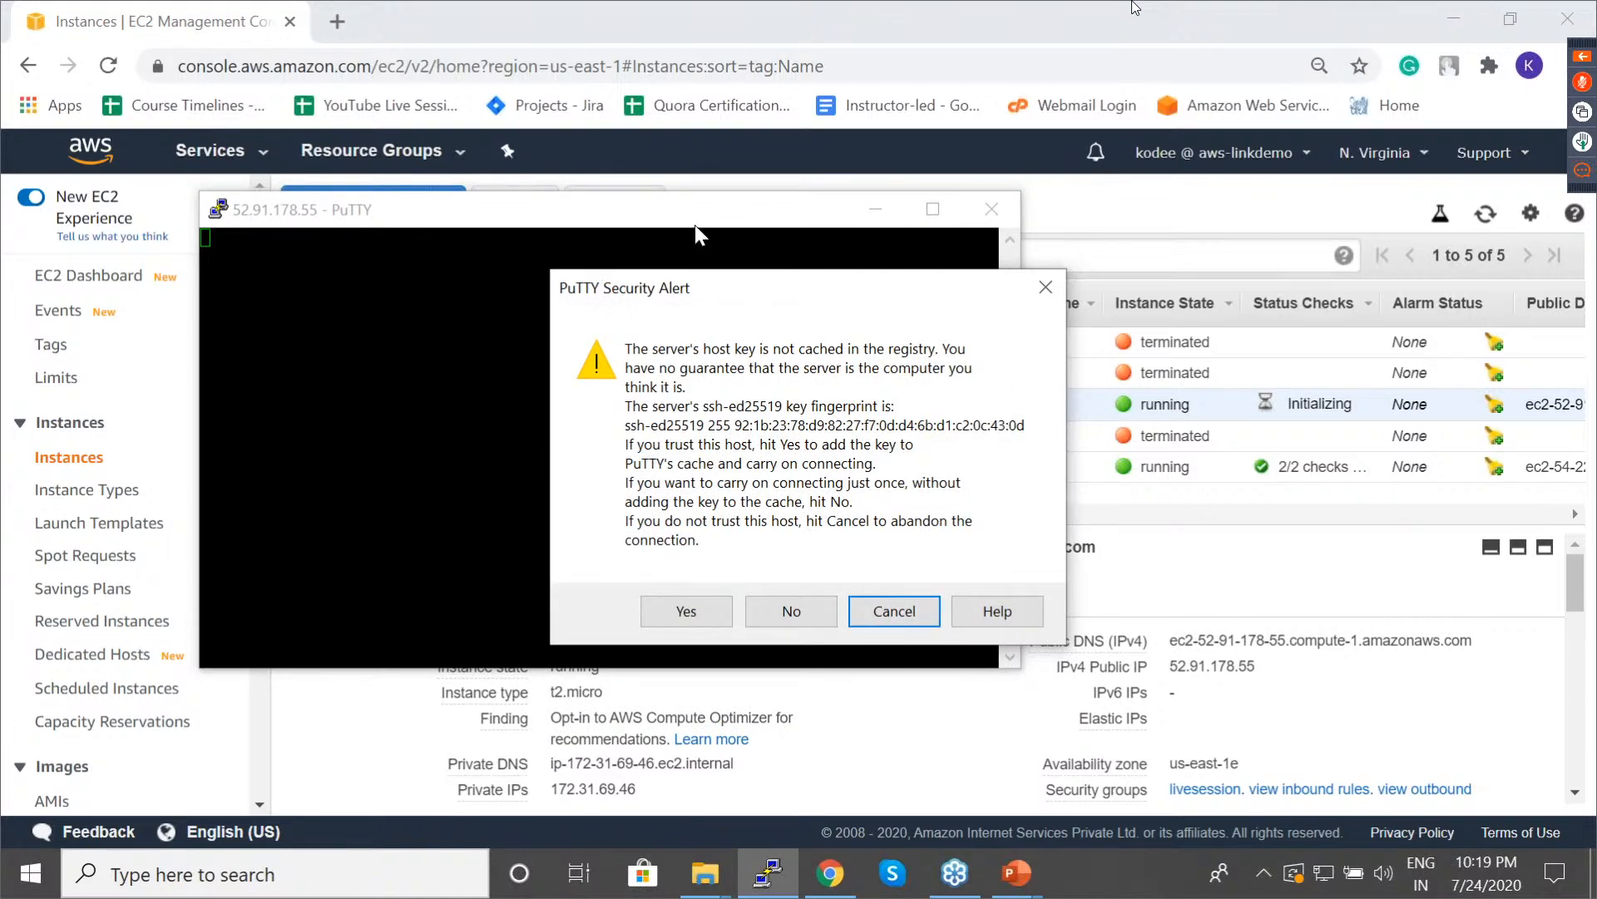
{"action": "left_click", "coordinate": [674, 605]}
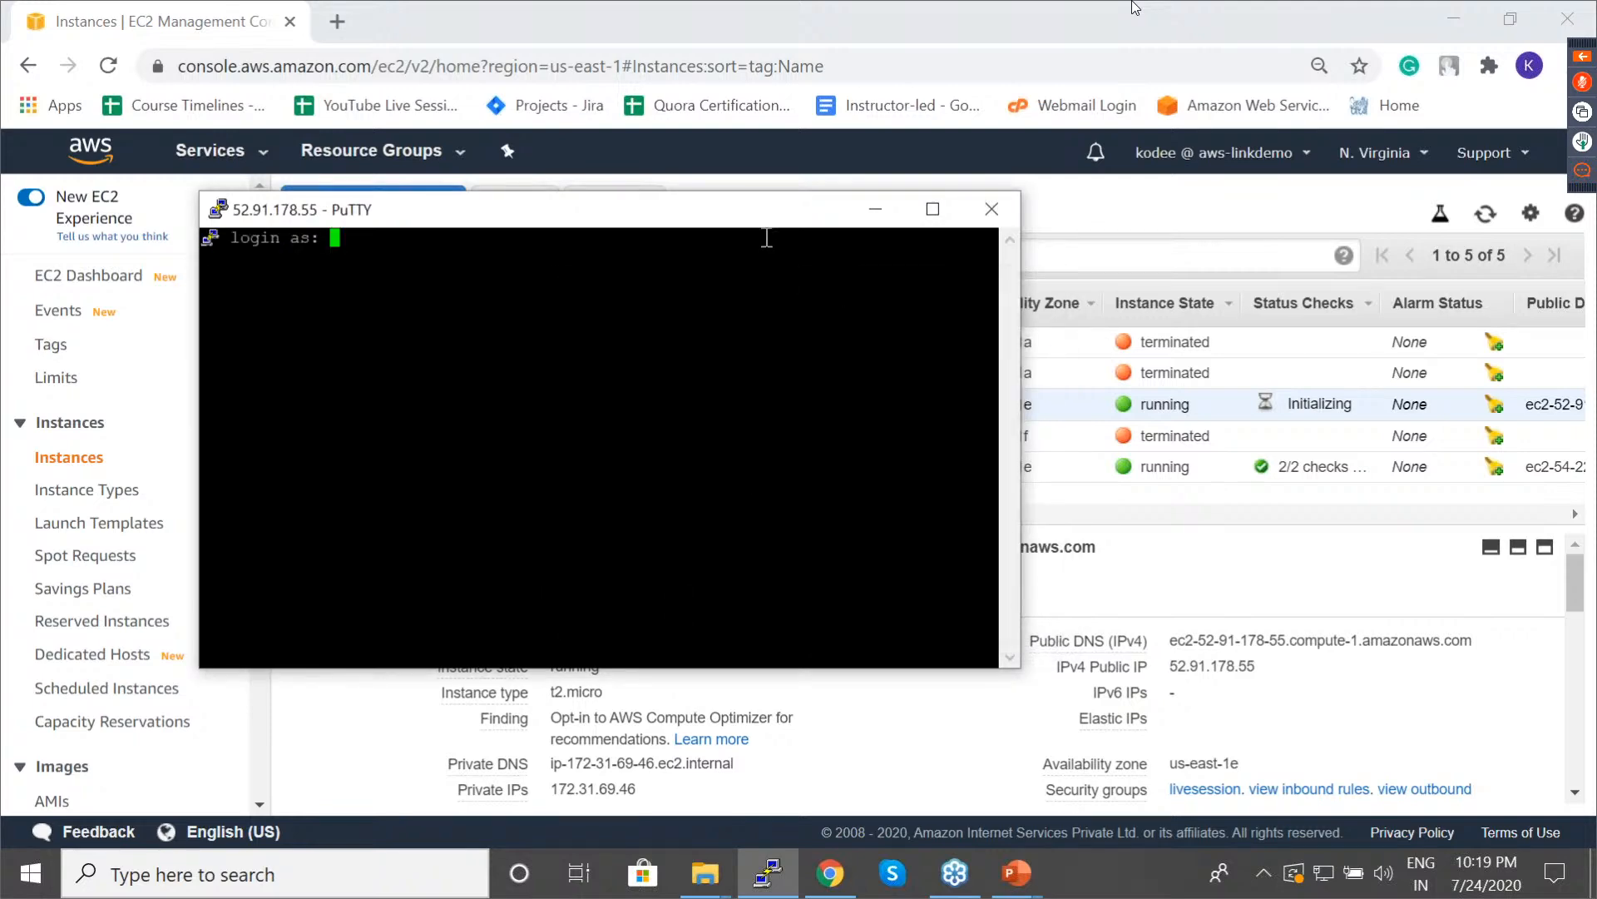
{"action": "left_click_drag", "start_coordinate": [774, 220], "coordinate": [985, 227]}
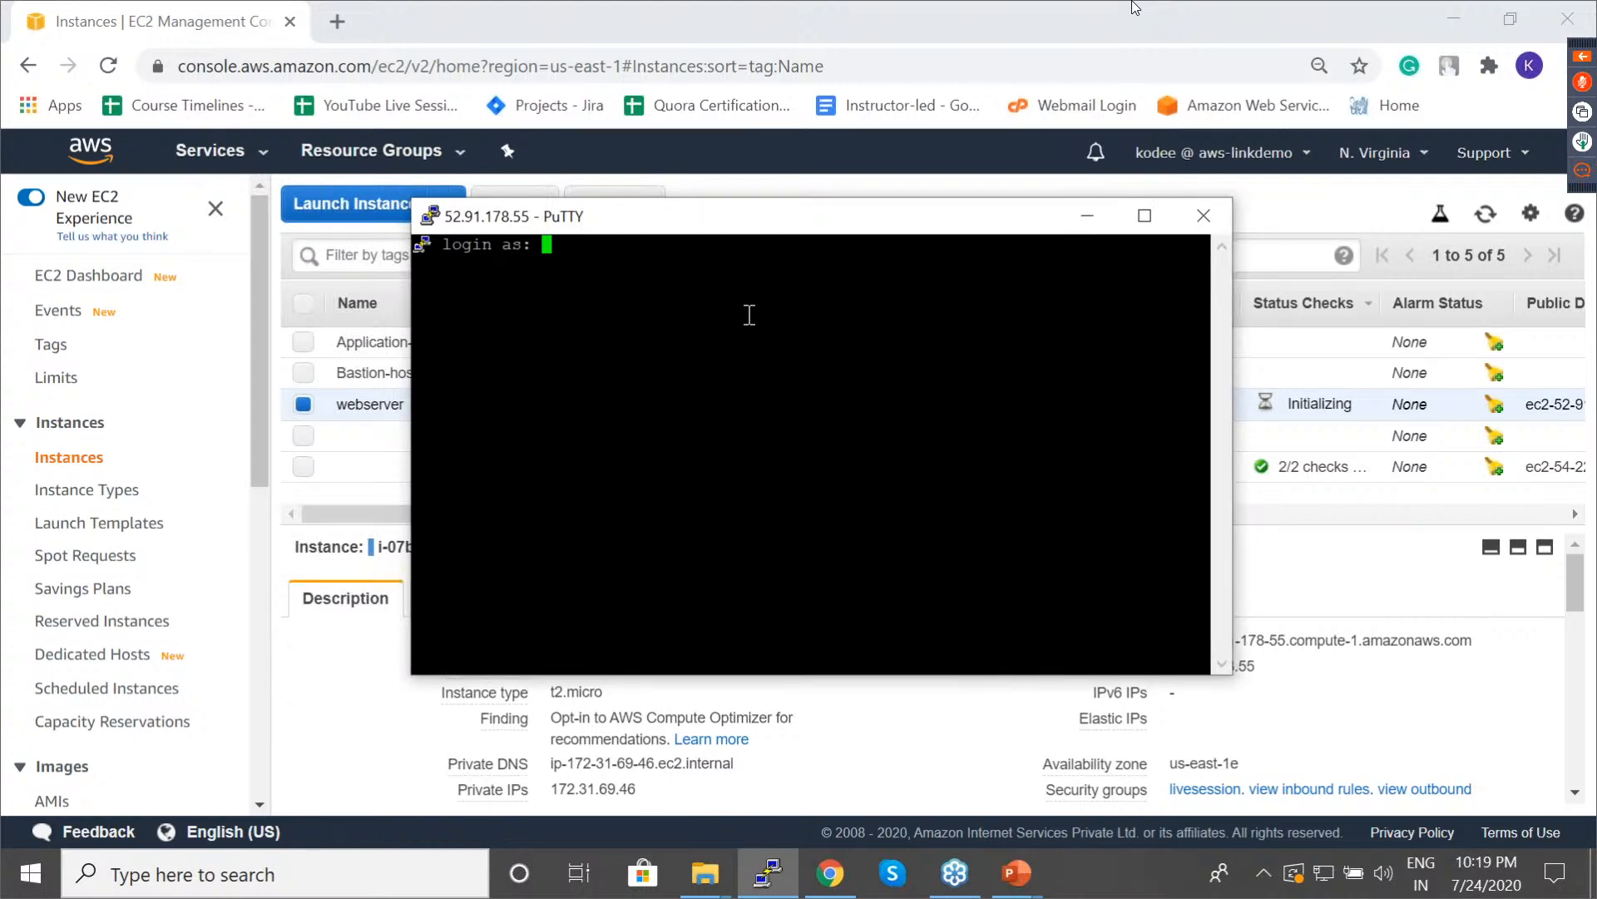
Change the running PuTTY session's terminal font size to 14, apply it and reposition the enlarged window.
{"action": "right_click", "coordinate": [746, 255], "text": "ctrl"}
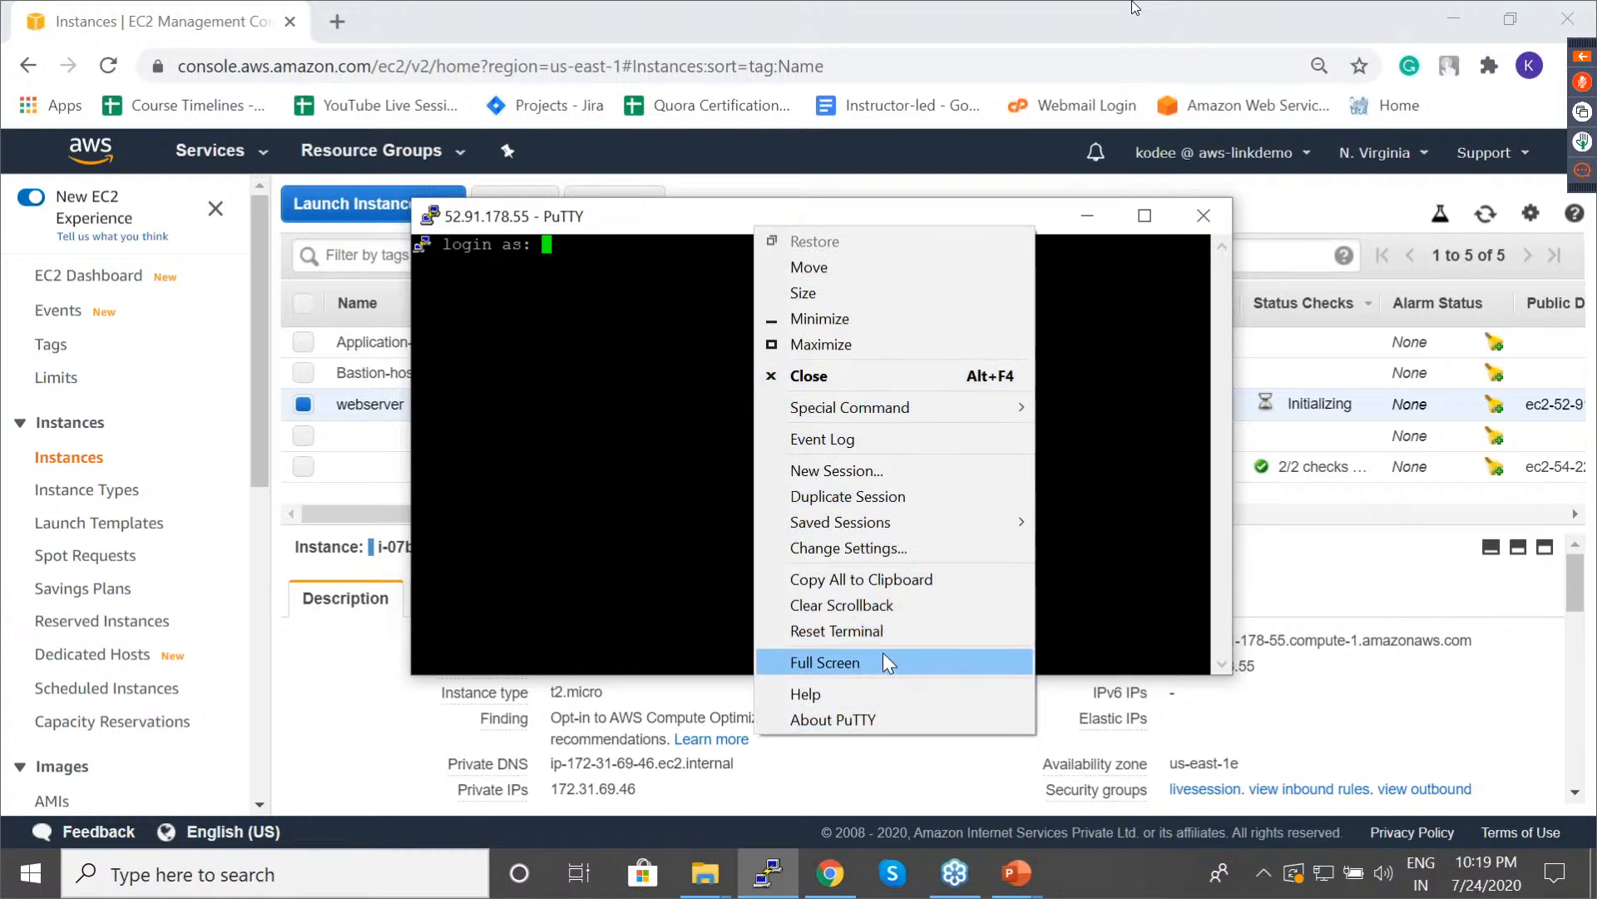
{"action": "left_click", "coordinate": [900, 546]}
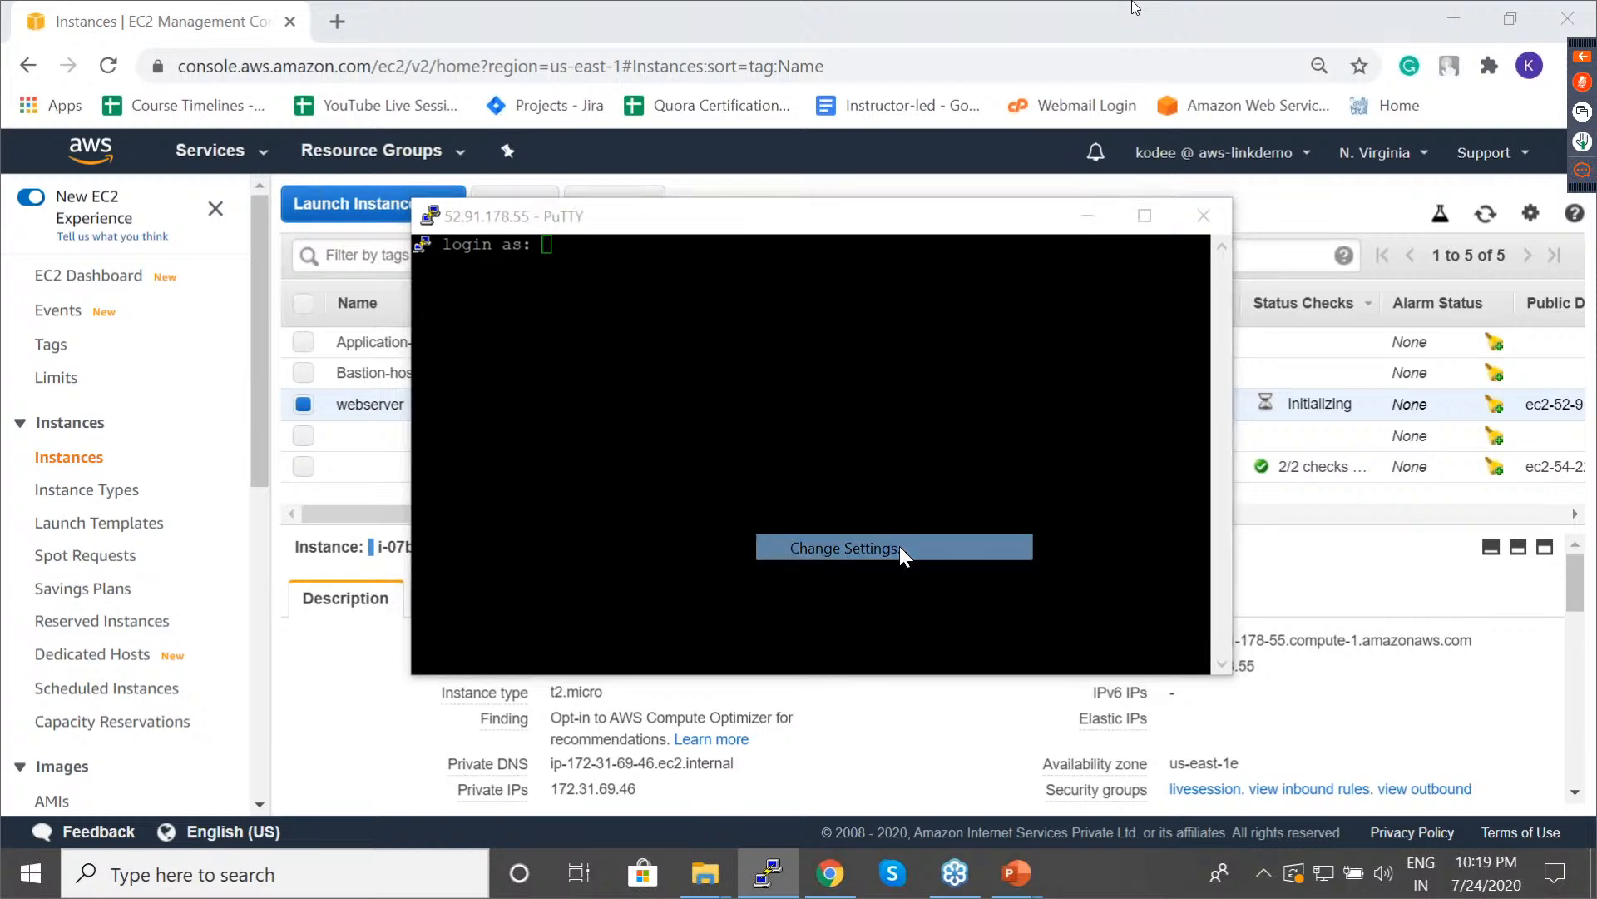
{"action": "left_click", "coordinate": [583, 369]}
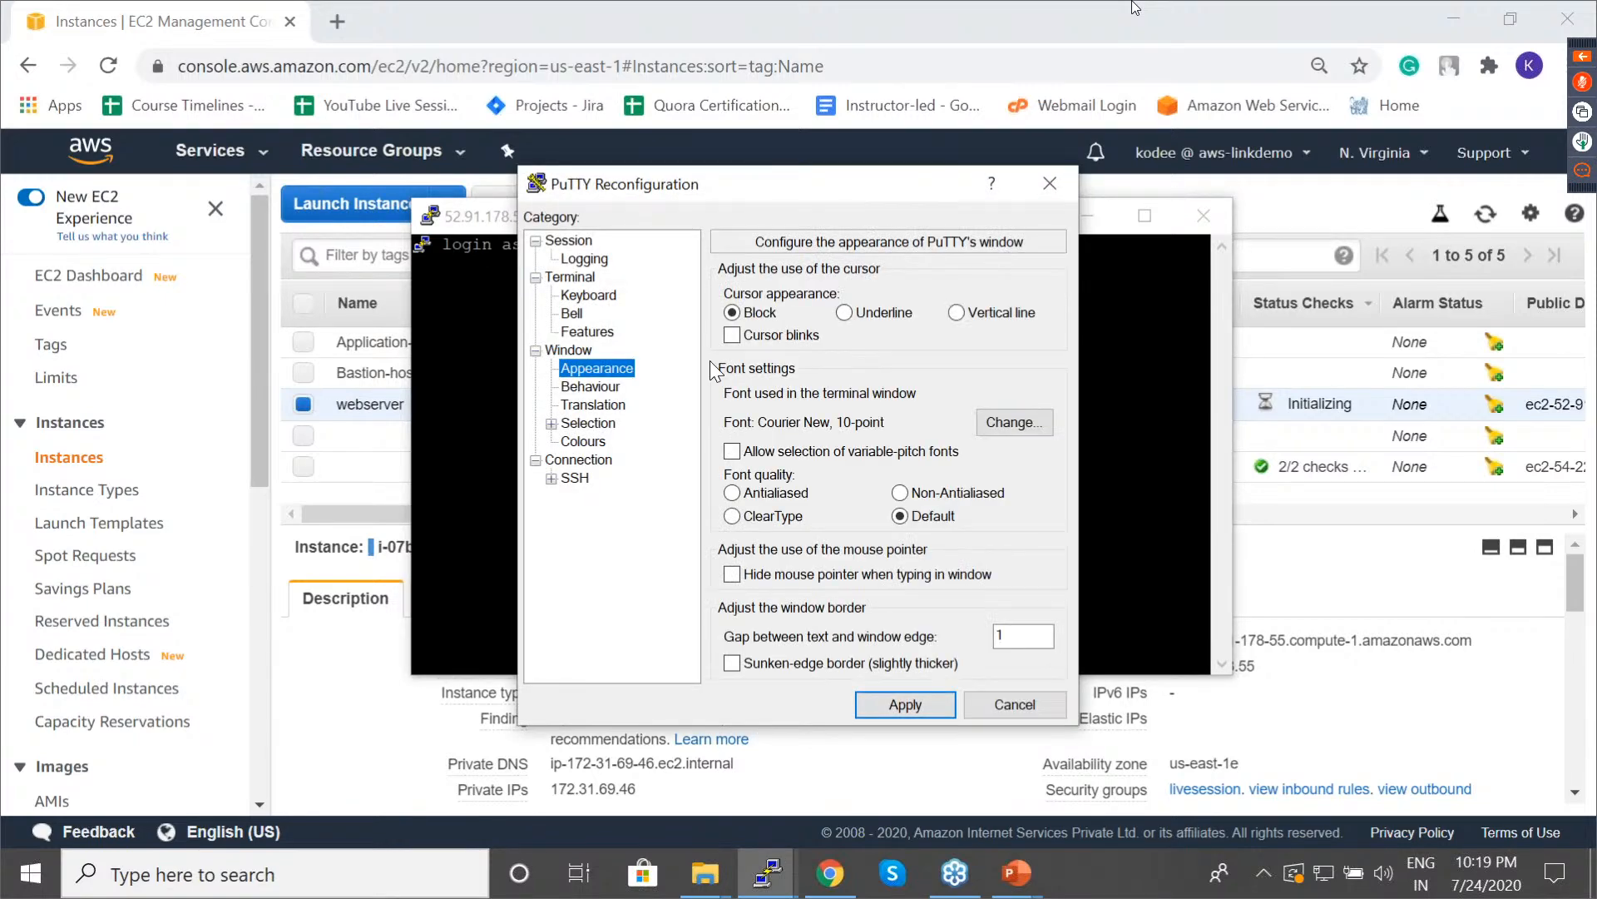
{"action": "left_click", "coordinate": [1007, 408]}
{"action": "left_click", "coordinate": [981, 372]}
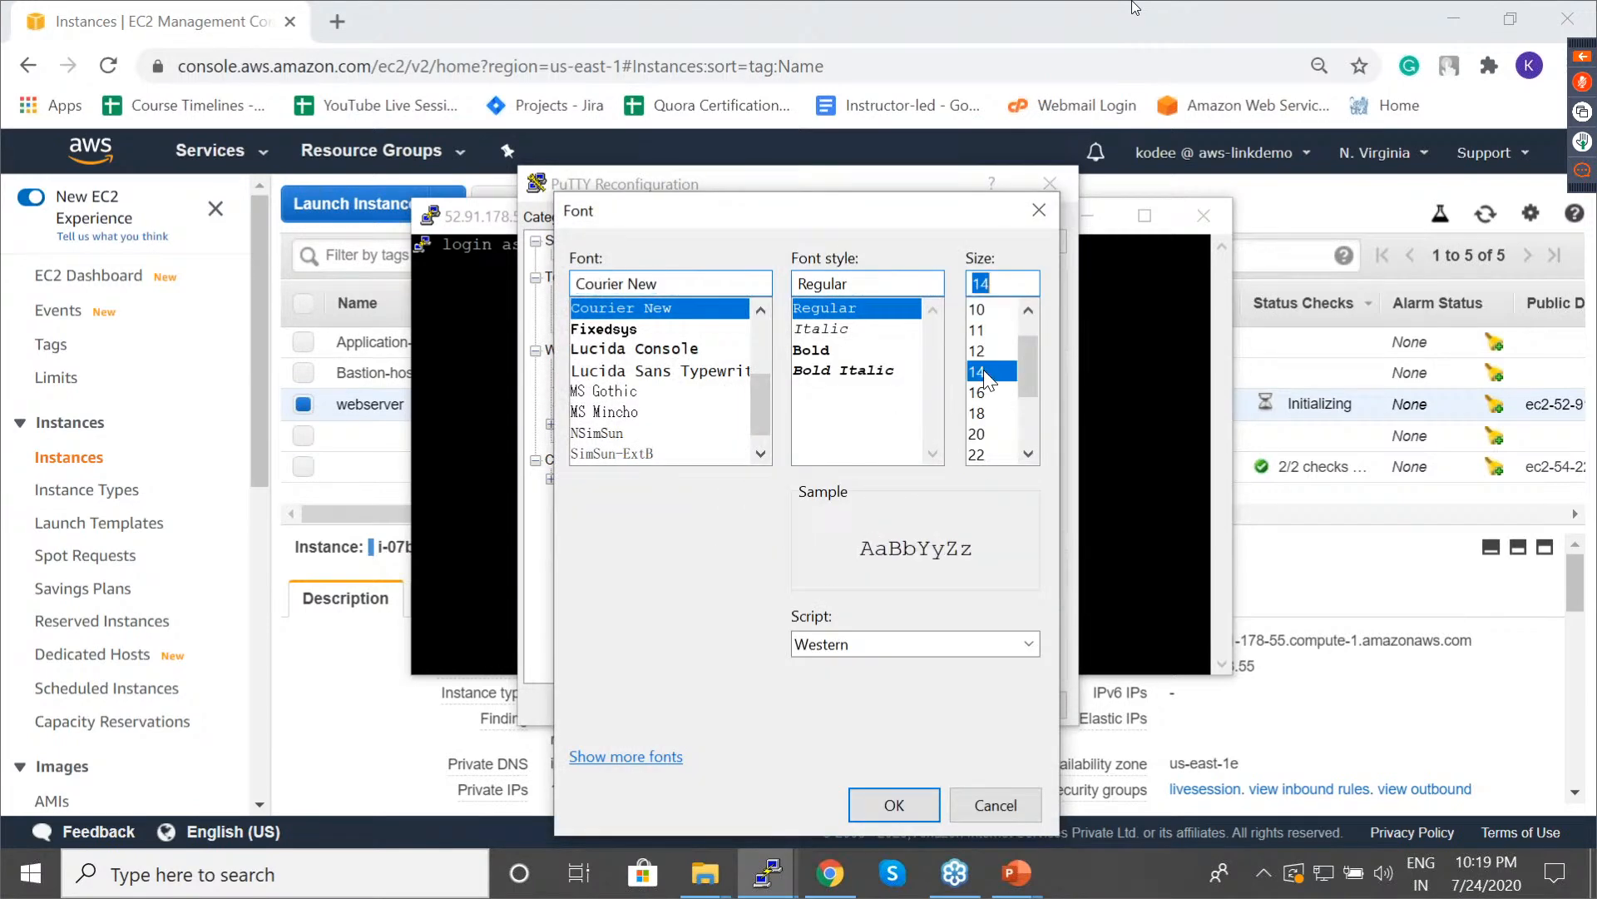
{"action": "left_click", "coordinate": [906, 812]}
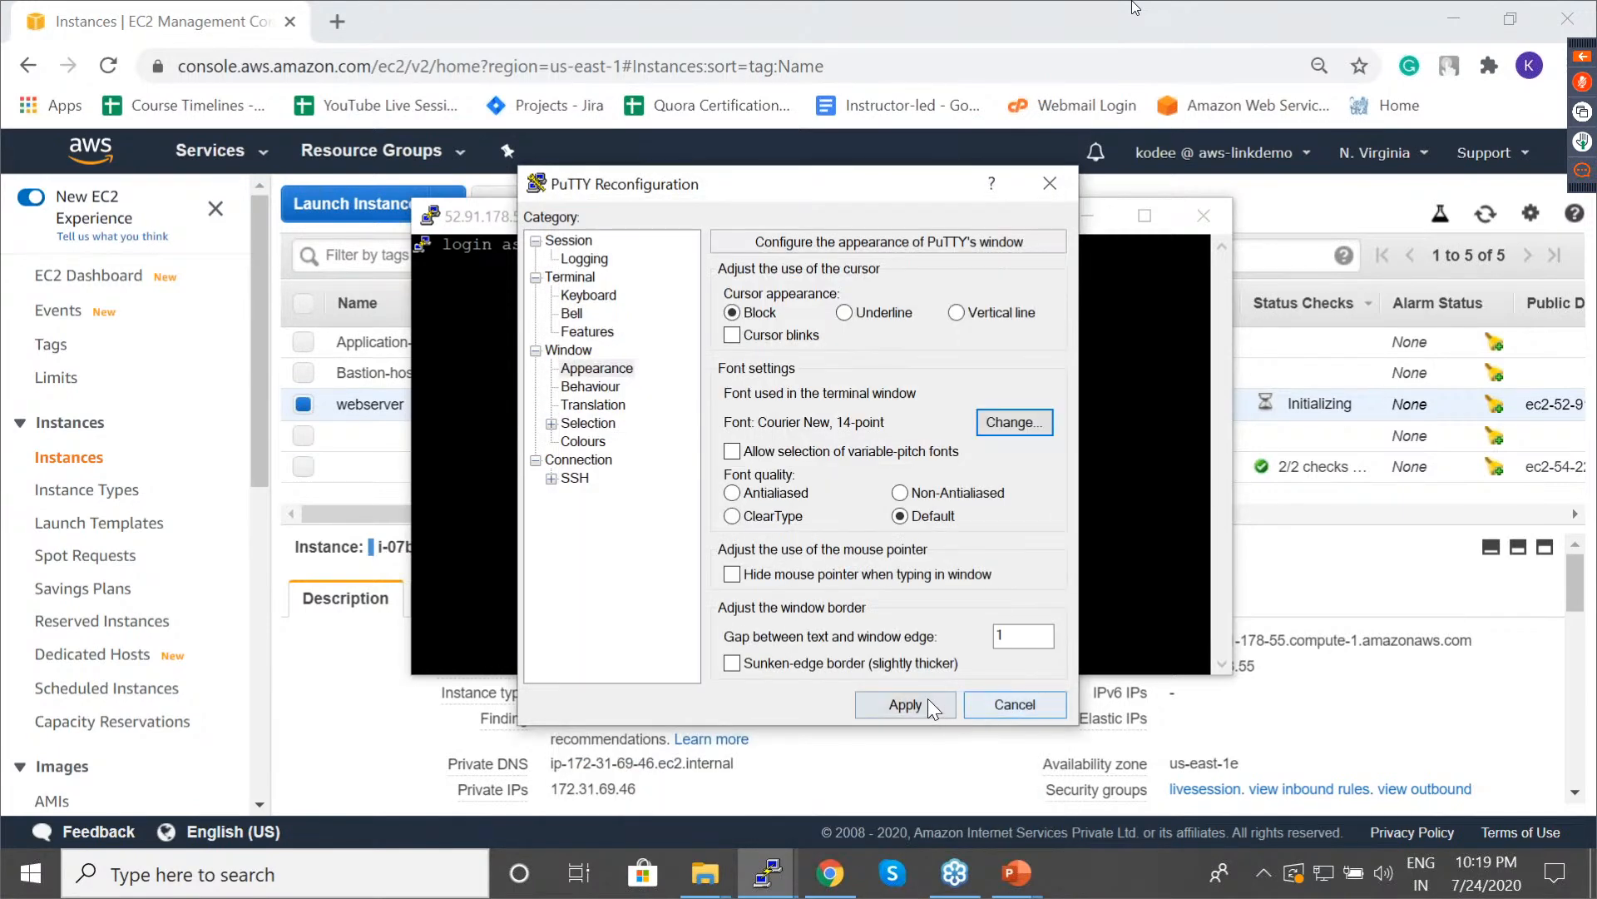
{"action": "left_click", "coordinate": [926, 704]}
{"action": "left_click_drag", "start_coordinate": [831, 218], "coordinate": [684, 133]}
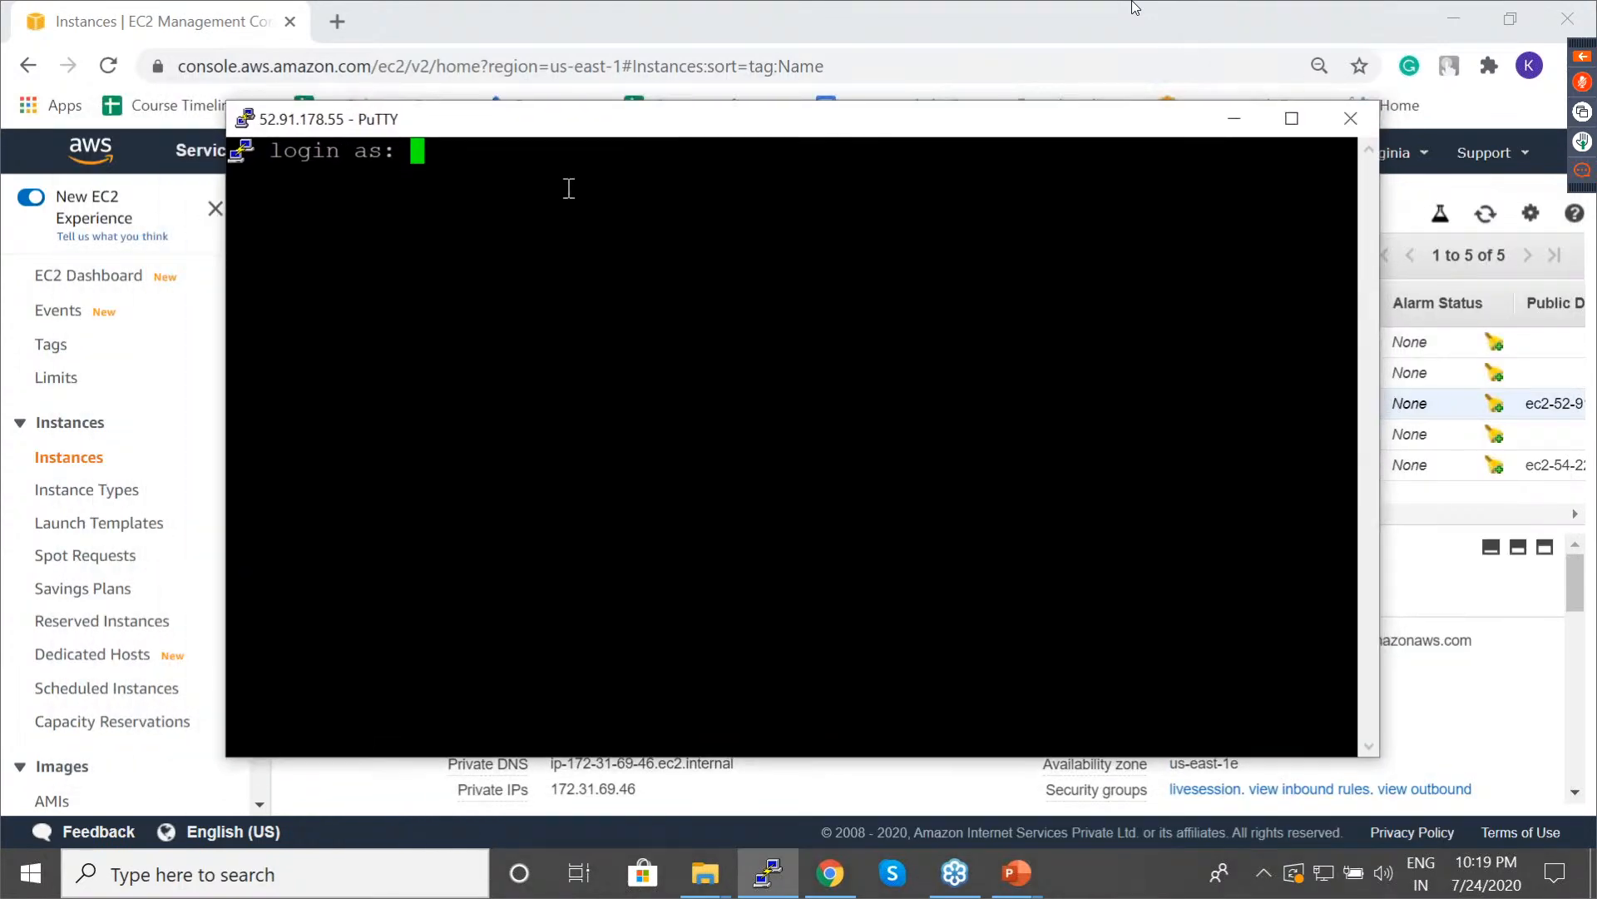
{"action": "type", "text": "ubuntu"}
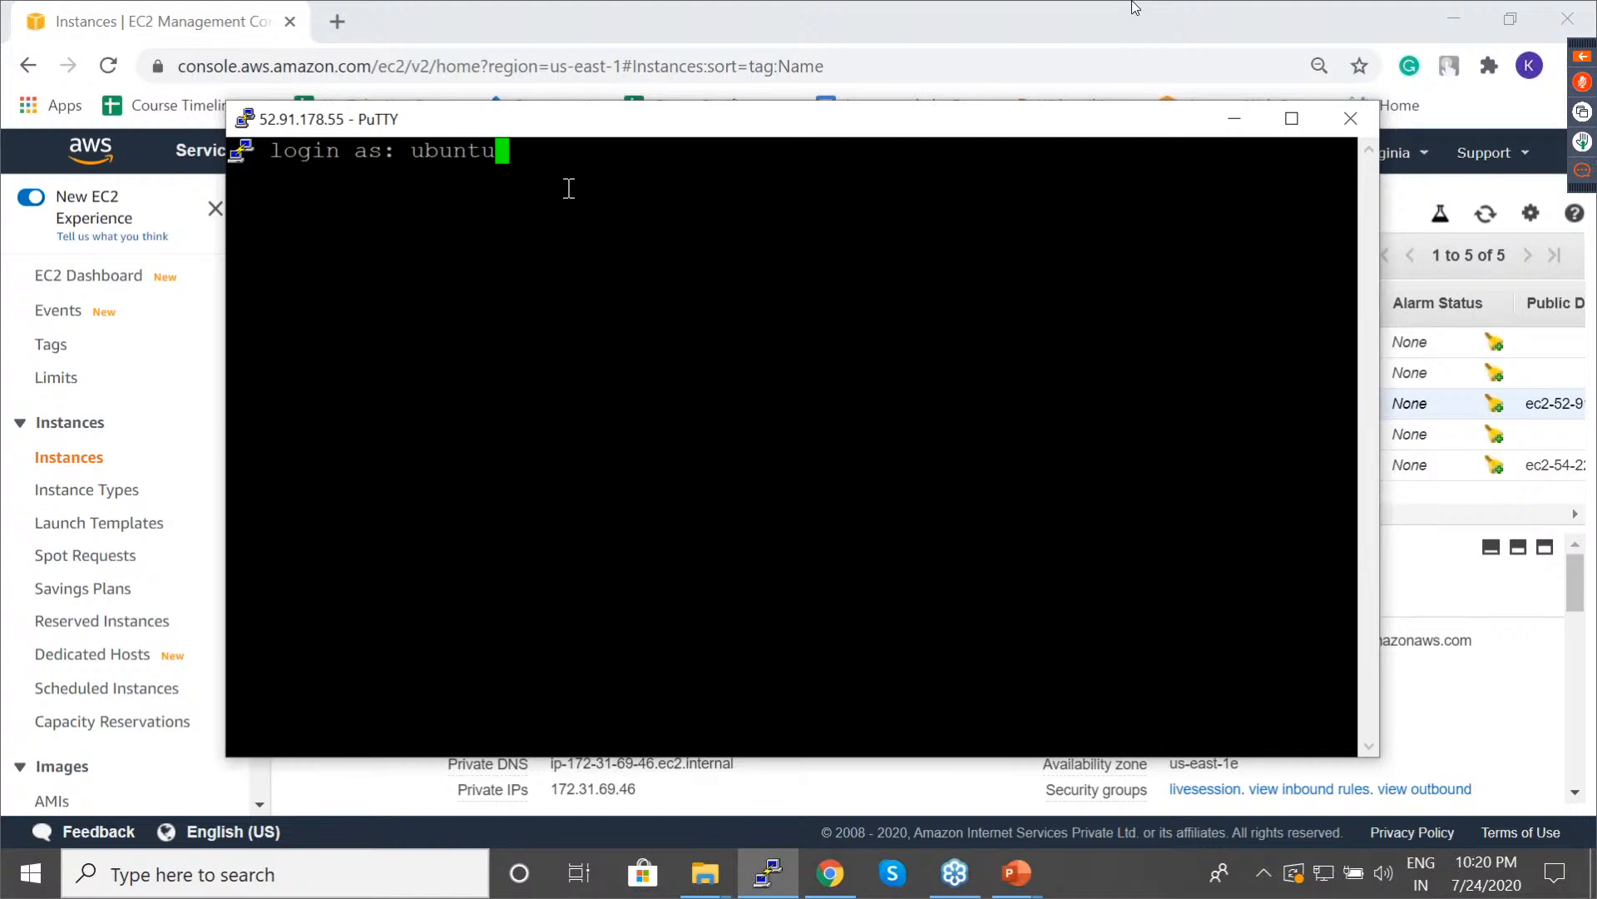
{"action": "key", "text": "BackSpace"}
{"action": "key", "text": "BackSpace"}
{"action": "key", "text": "BackSpace"}
{"action": "key", "text": "BackSpace"}
{"action": "key", "text": "BackSpace"}
{"action": "key", "text": "BackSpace"}
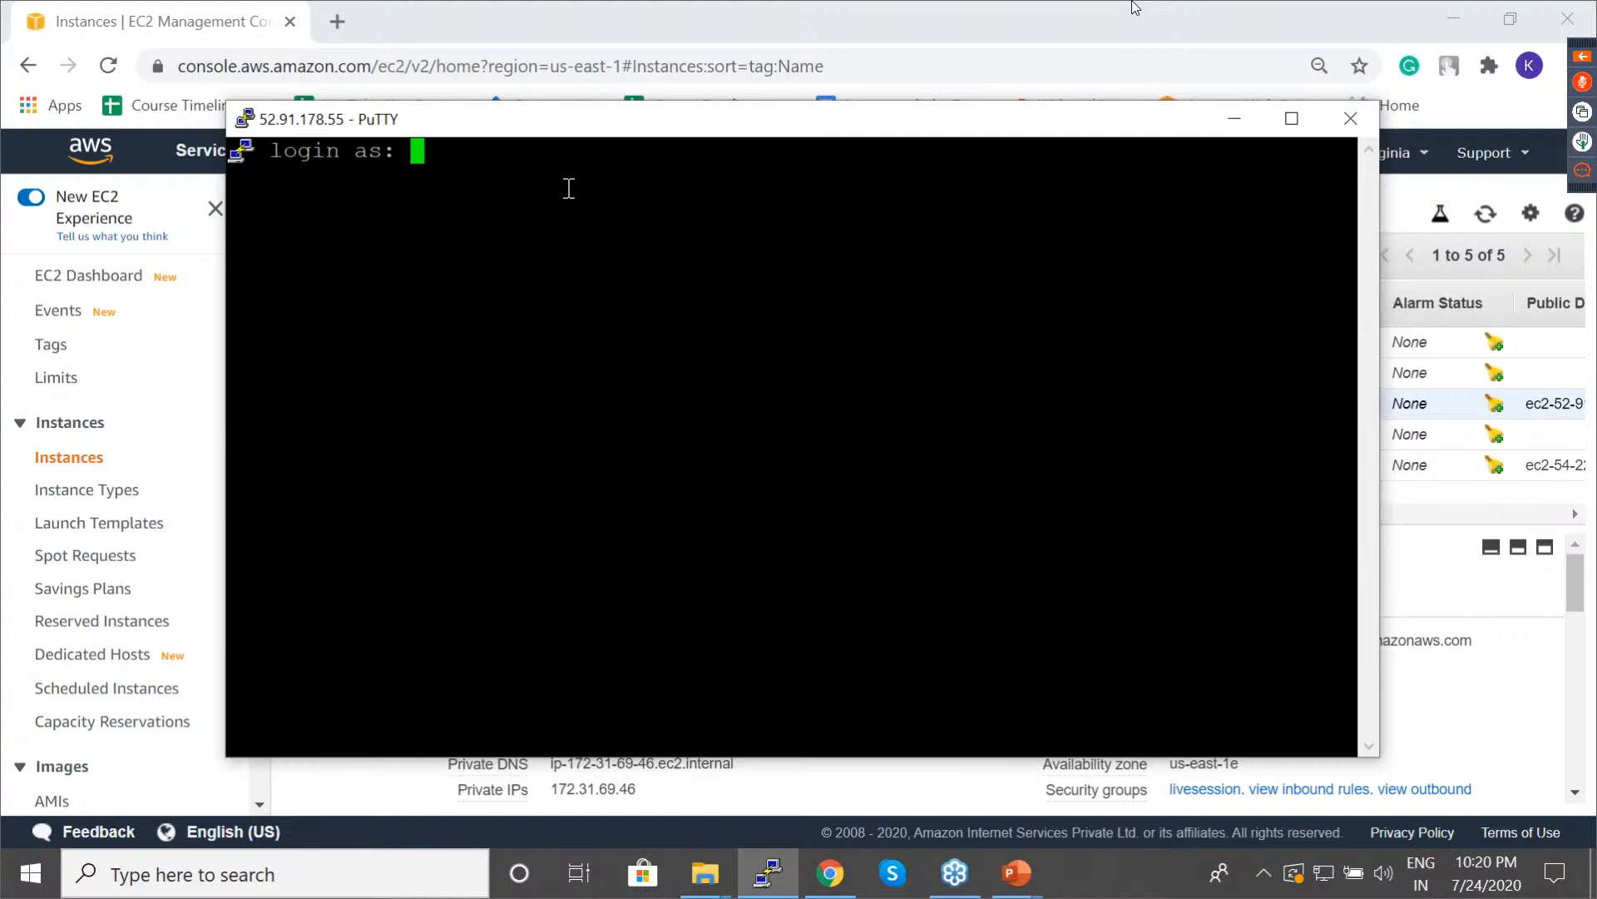
{"action": "type", "text": "ec2-user"}
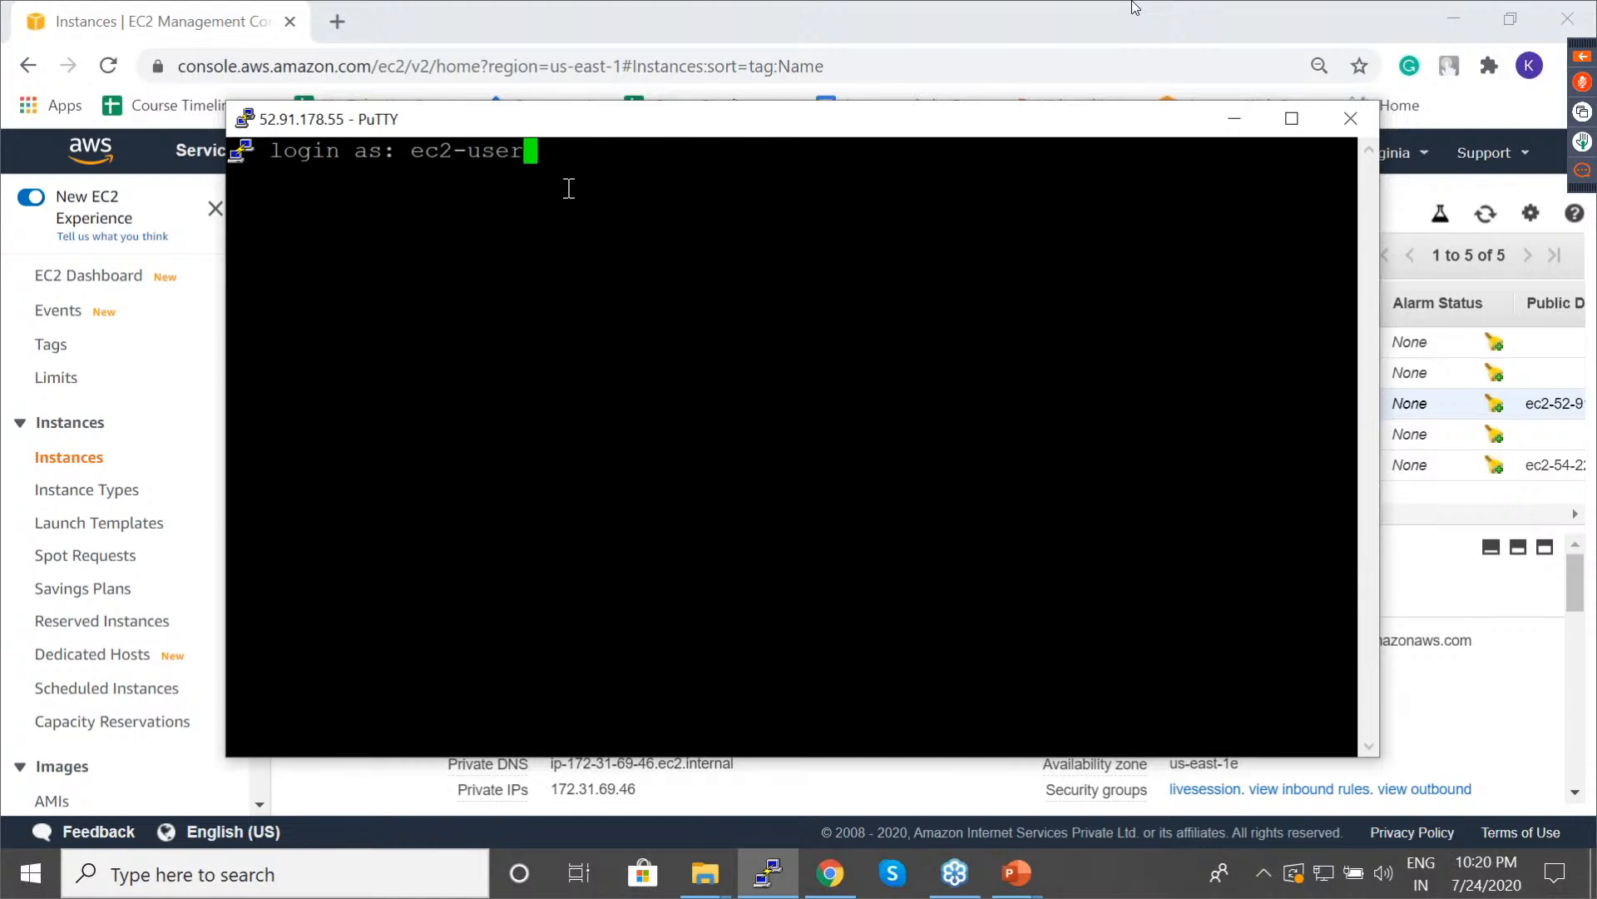
{"action": "key", "text": "BackSpace"}
{"action": "key", "text": "BackSpace"}
{"action": "key", "text": "BackSpace"}
{"action": "key", "text": "BackSpace"}
{"action": "key", "text": "BackSpace"}
{"action": "key", "text": "BackSpace"}
{"action": "key", "text": "BackSpace"}
{"action": "key", "text": "BackSpace"}
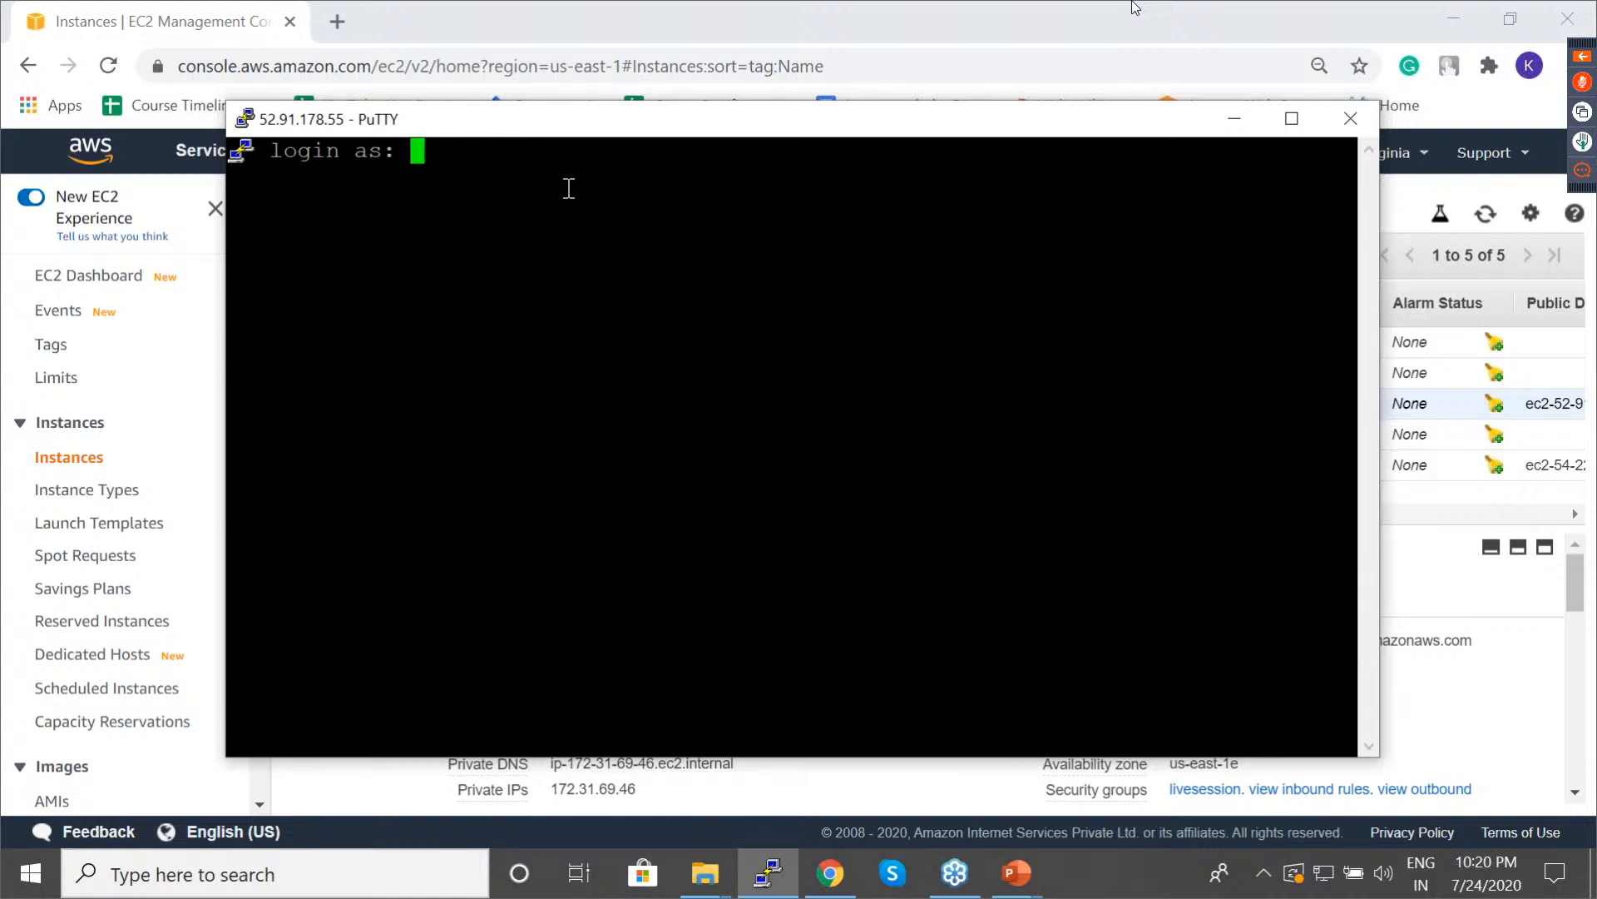
{"action": "type", "text": "ec2-user"}
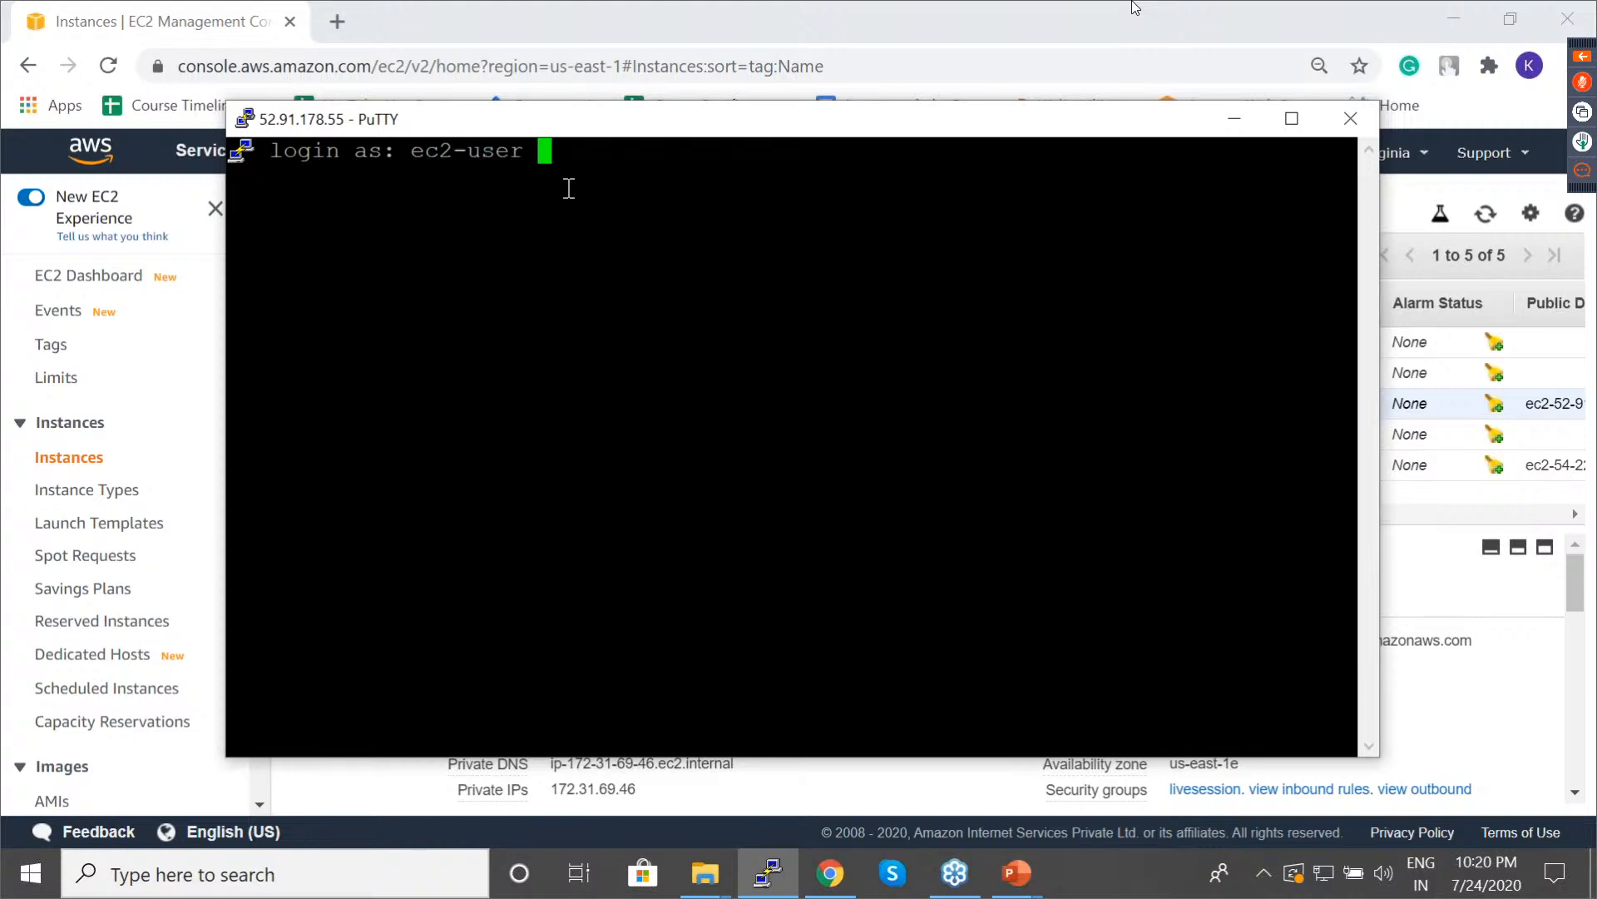
{"action": "key", "text": "BackSpace"}
{"action": "key", "text": "BackSpace"}
{"action": "key", "text": "BackSpace"}
{"action": "key", "text": "BackSpace"}
{"action": "key", "text": "BackSpace"}
{"action": "key", "text": "BackSpace"}
{"action": "key", "text": "BackSpace"}
{"action": "key", "text": "BackSpace"}
{"action": "key", "text": "BackSpace"}
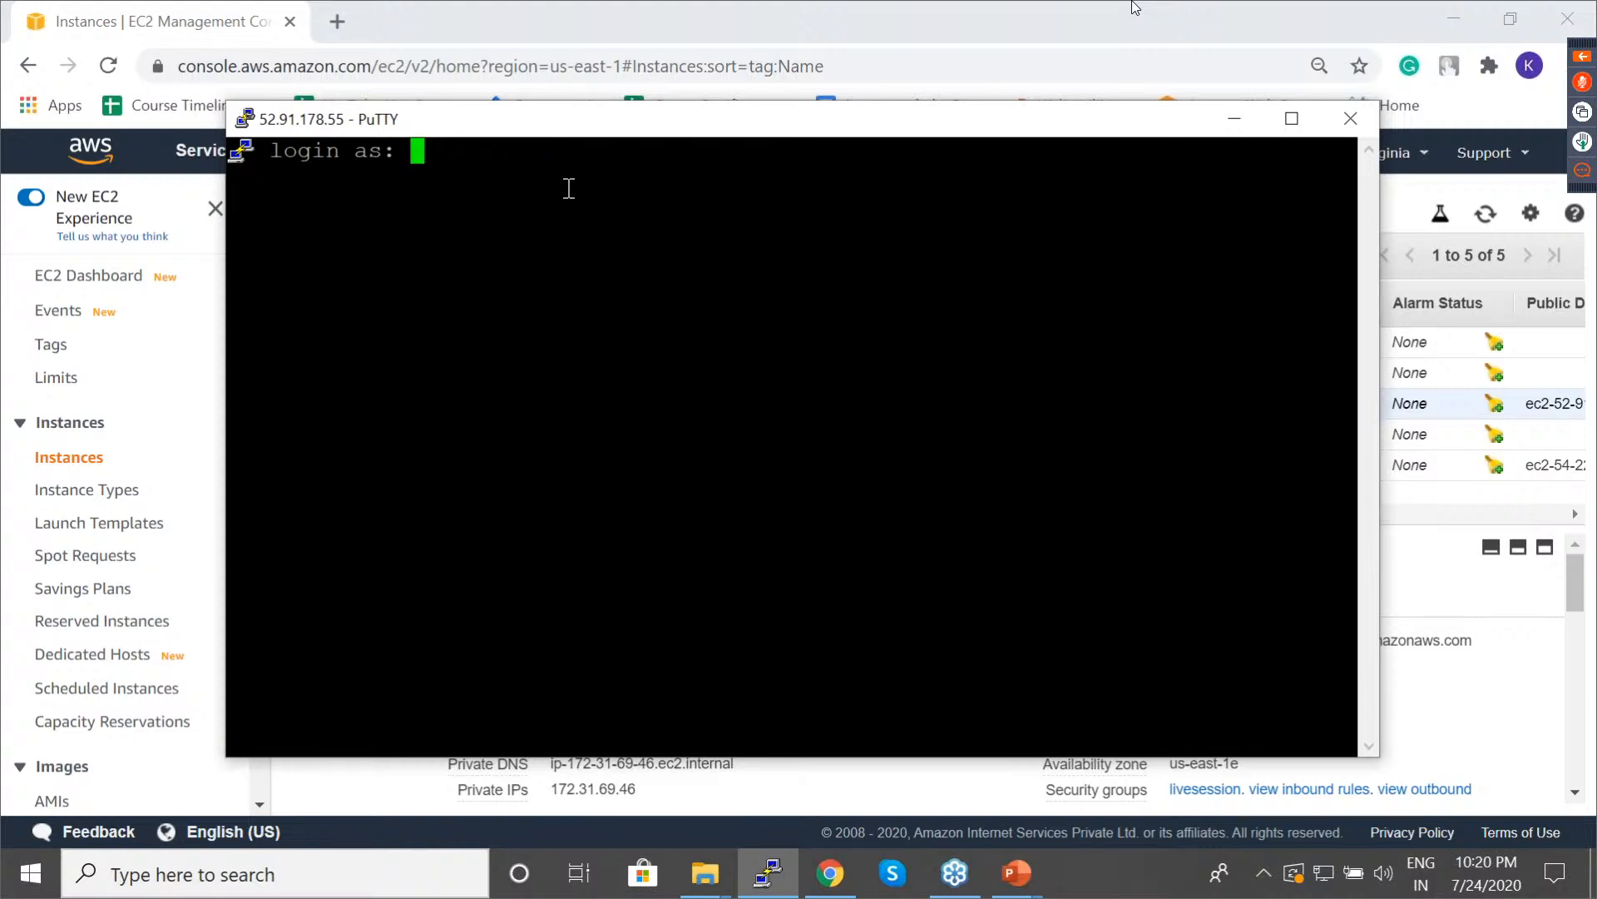
Log in to the instance as ubuntu and review the public key authentication line and welcome text.
{"action": "type", "text": "ubuntu"}
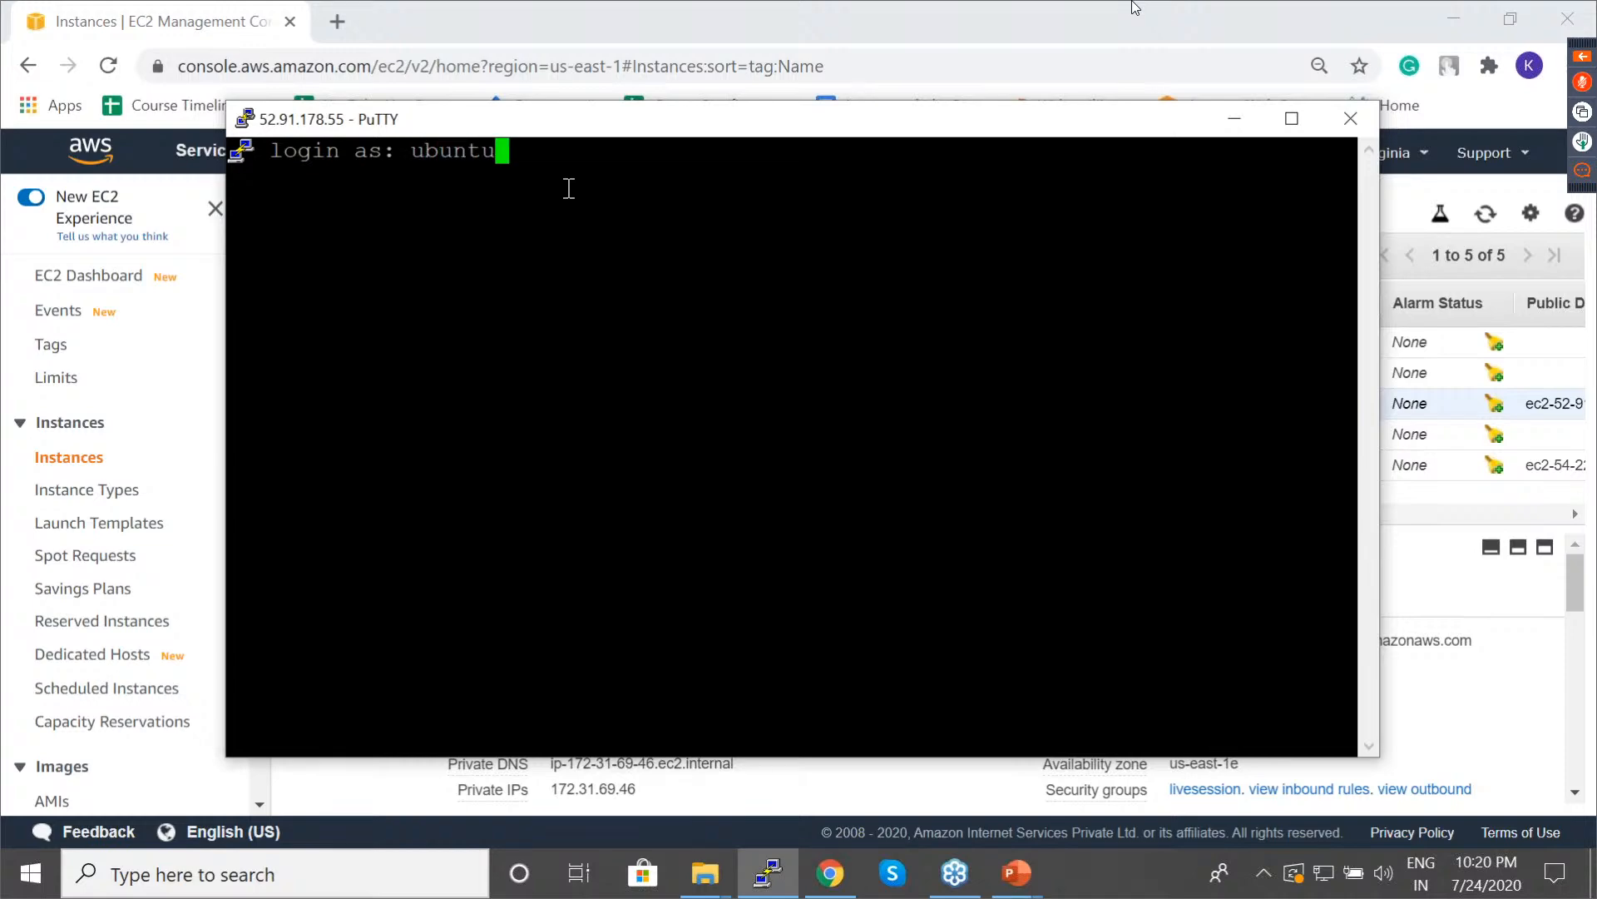
{"action": "key", "text": "Return"}
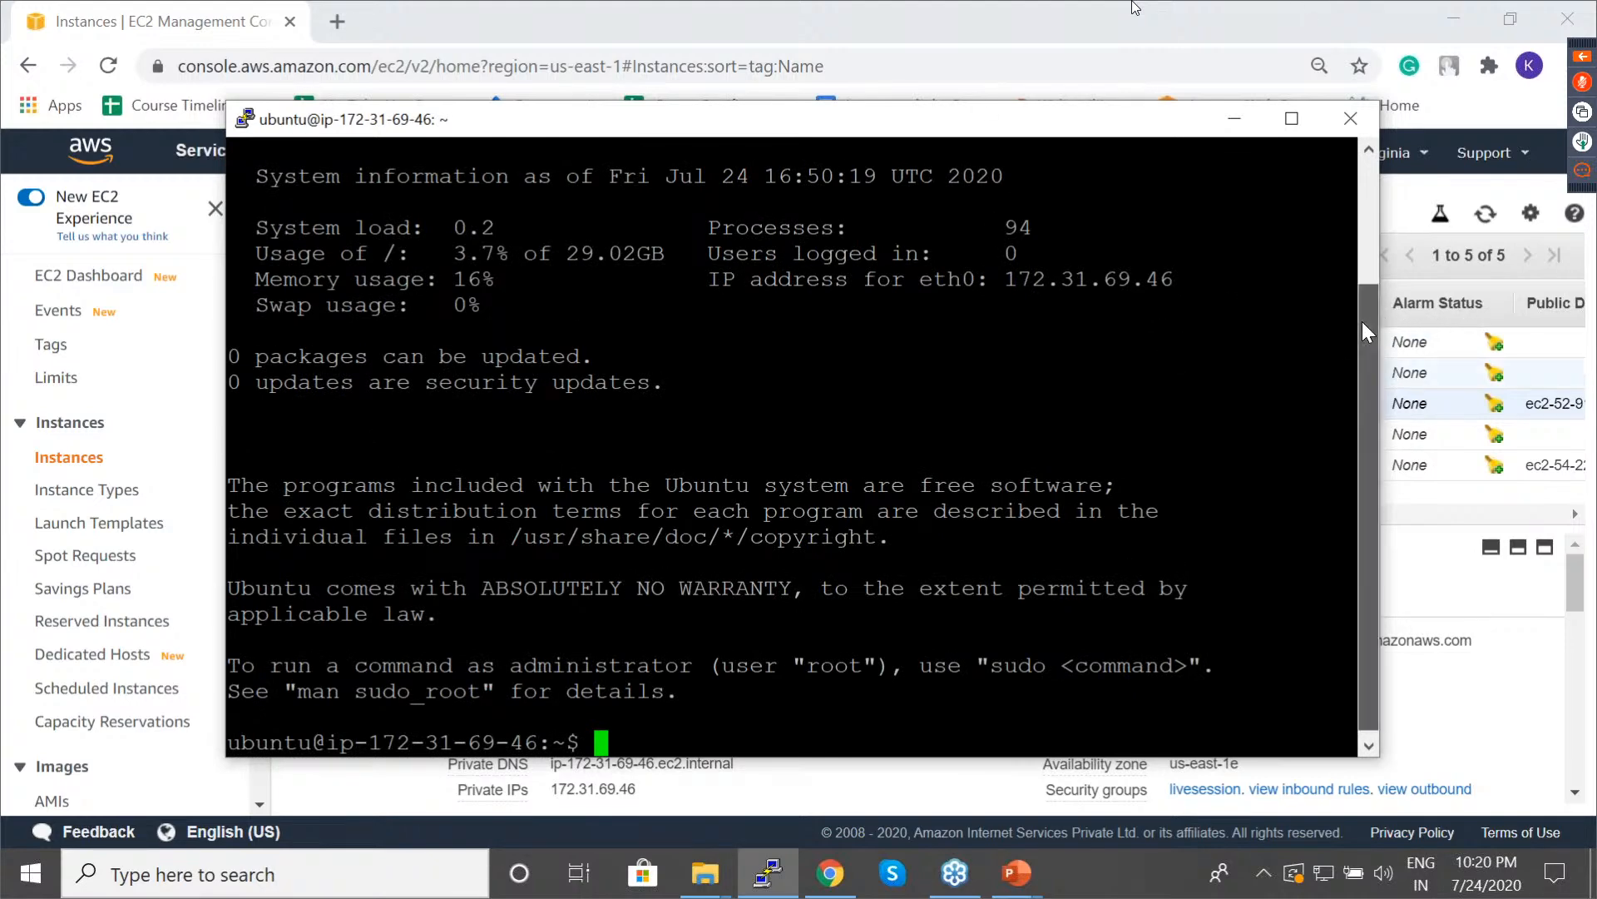
{"action": "scroll", "coordinate": [1364, 333], "scroll_direction": "up", "scroll_amount": 3}
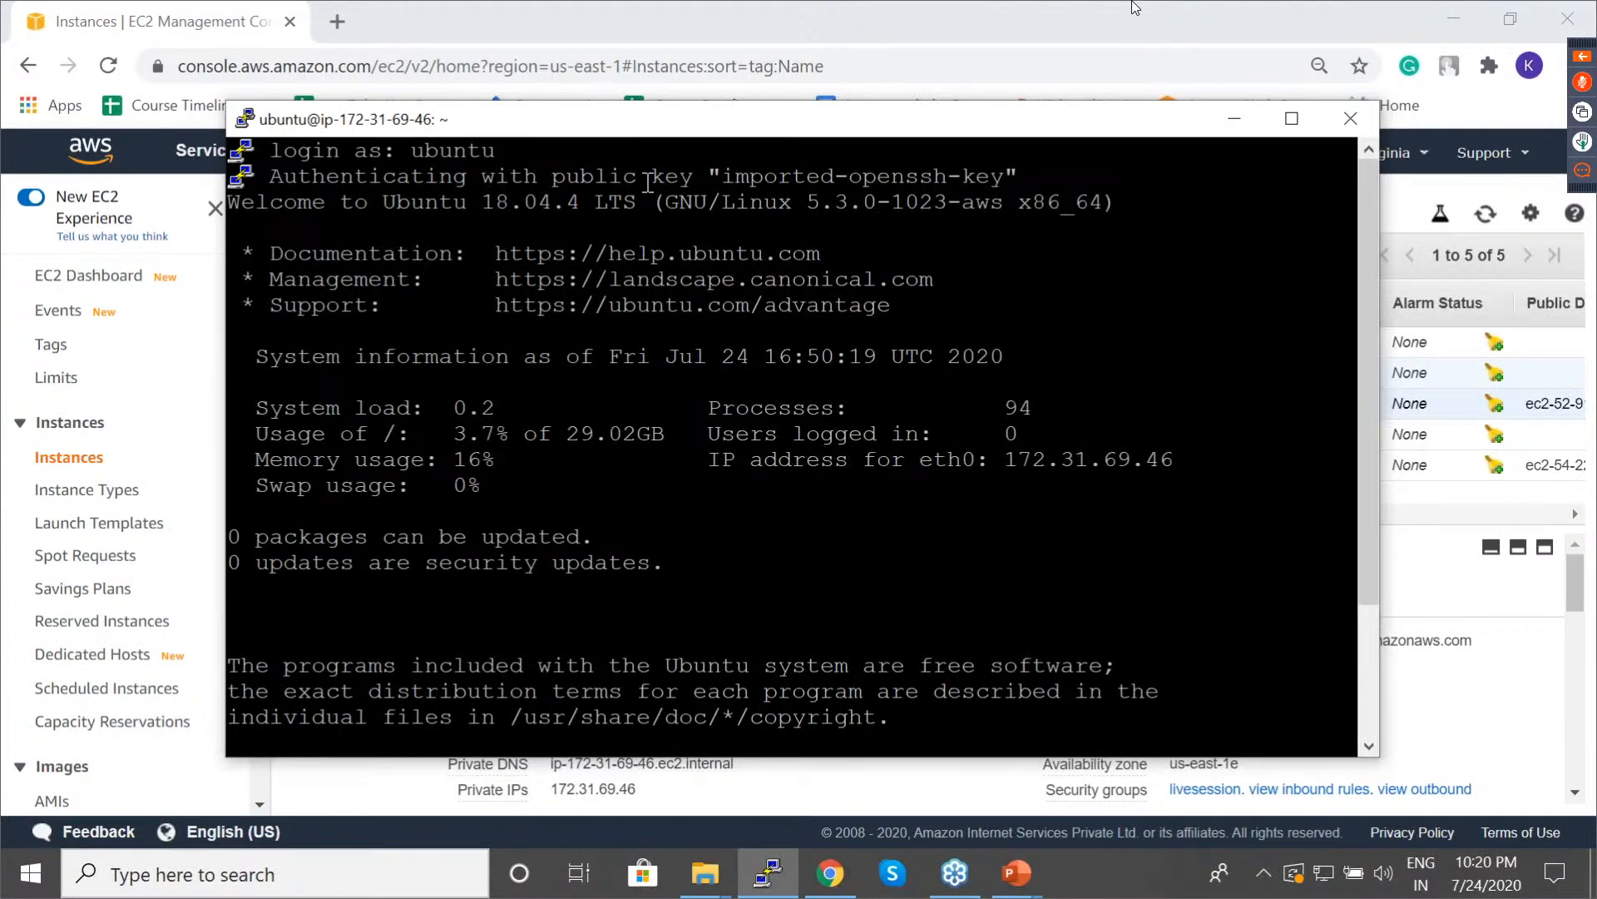
{"action": "left_click_drag", "start_coordinate": [703, 179], "coordinate": [278, 191]}
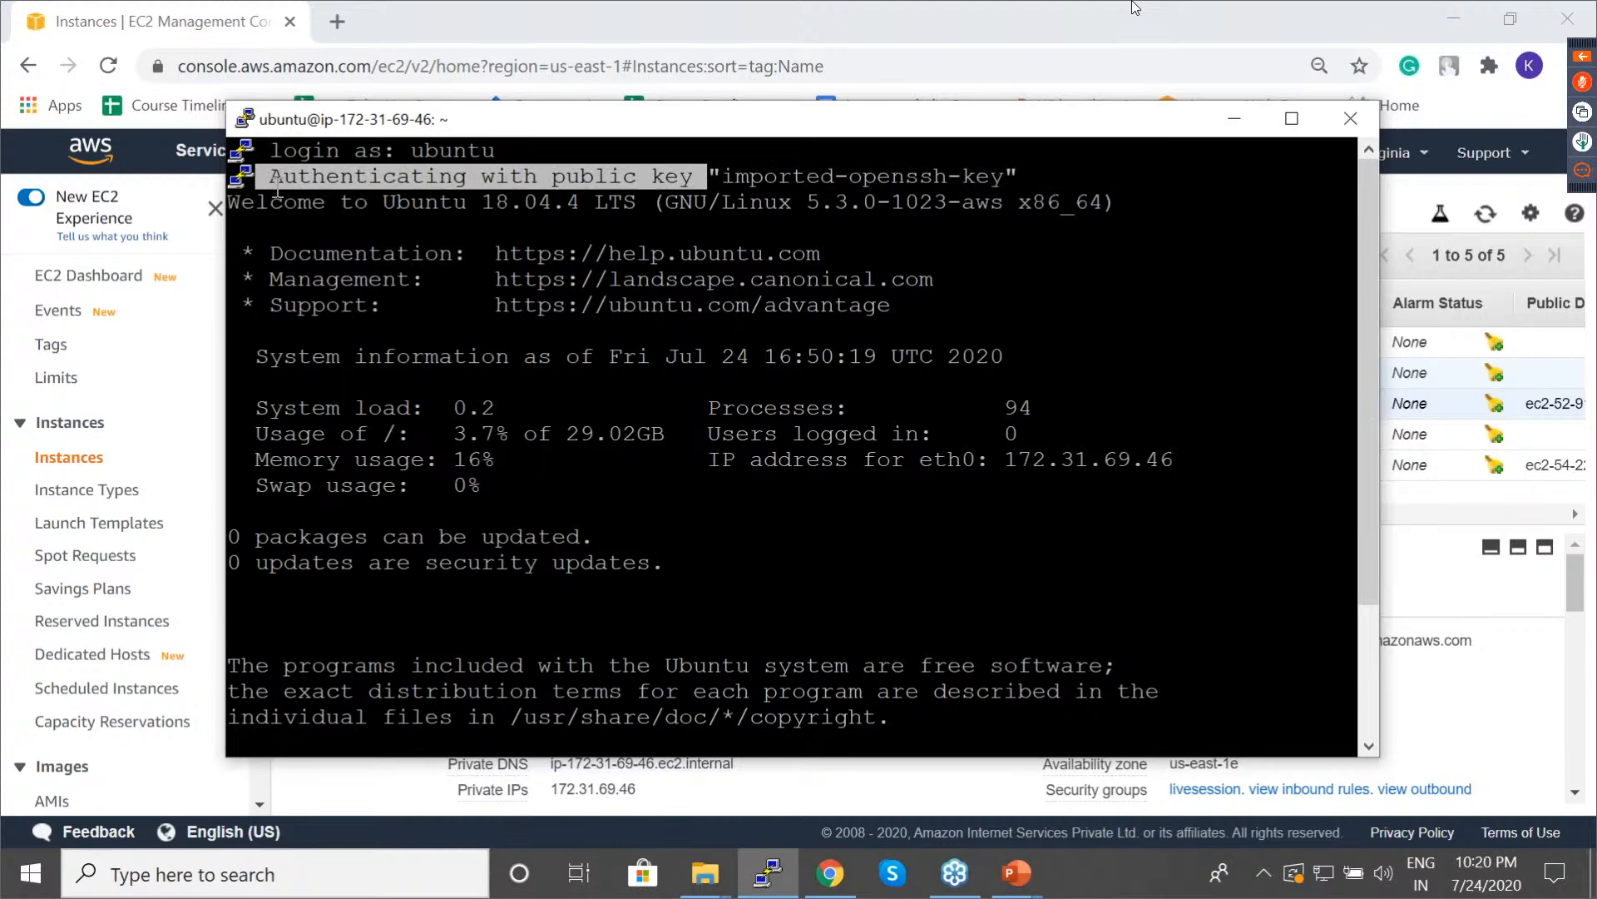
{"action": "left_click", "coordinate": [322, 197]}
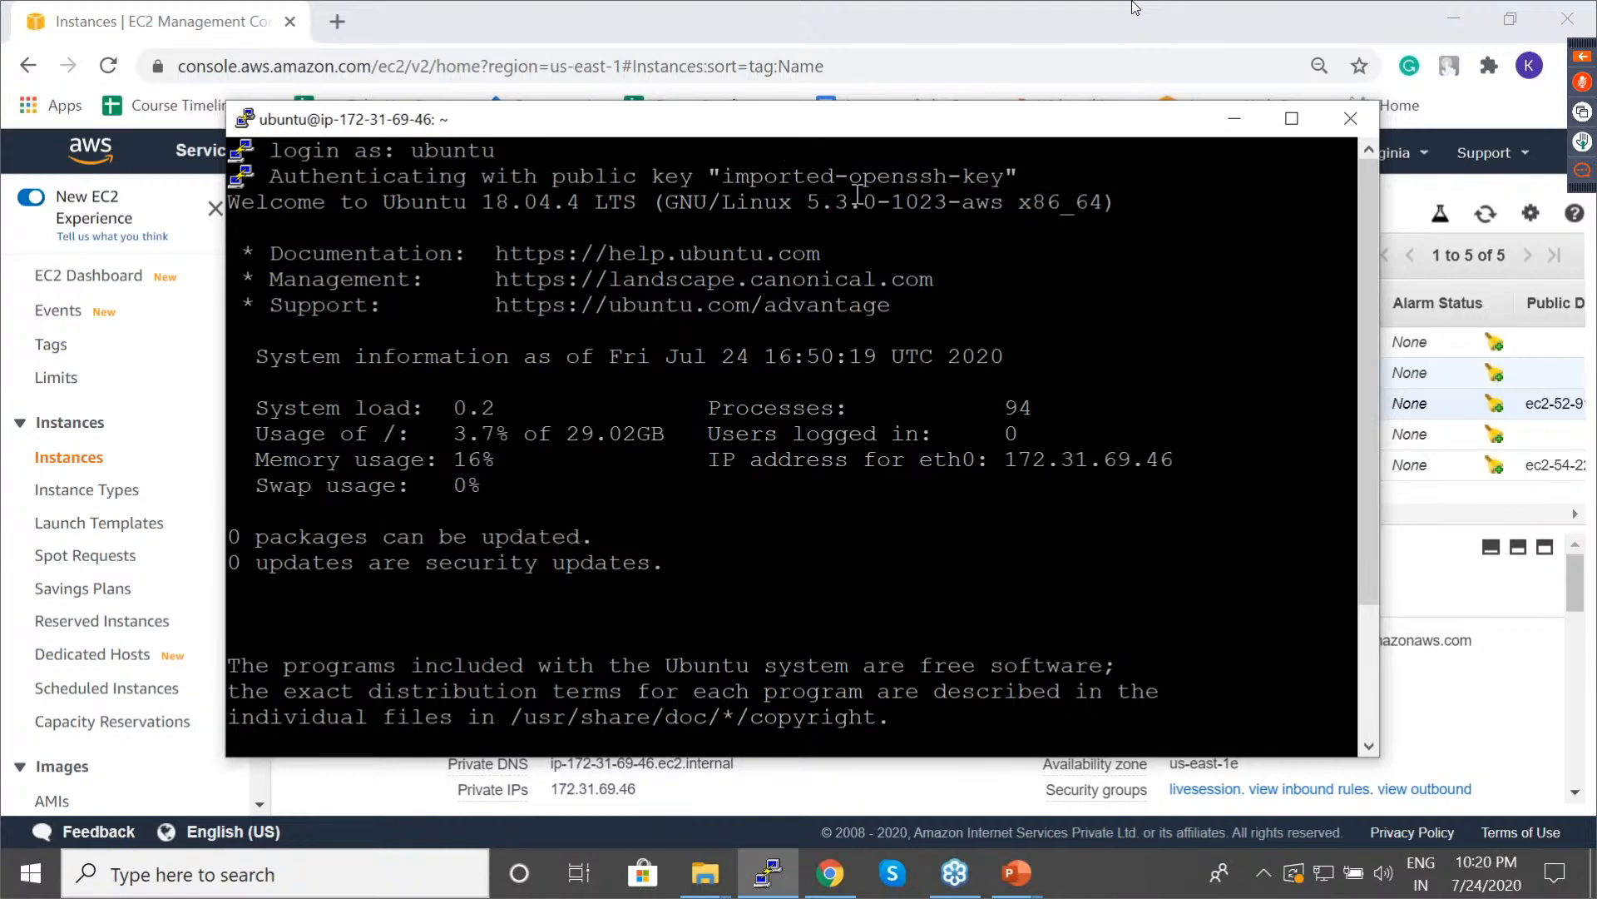
{"action": "left_click_drag", "start_coordinate": [1363, 282], "coordinate": [1363, 415]}
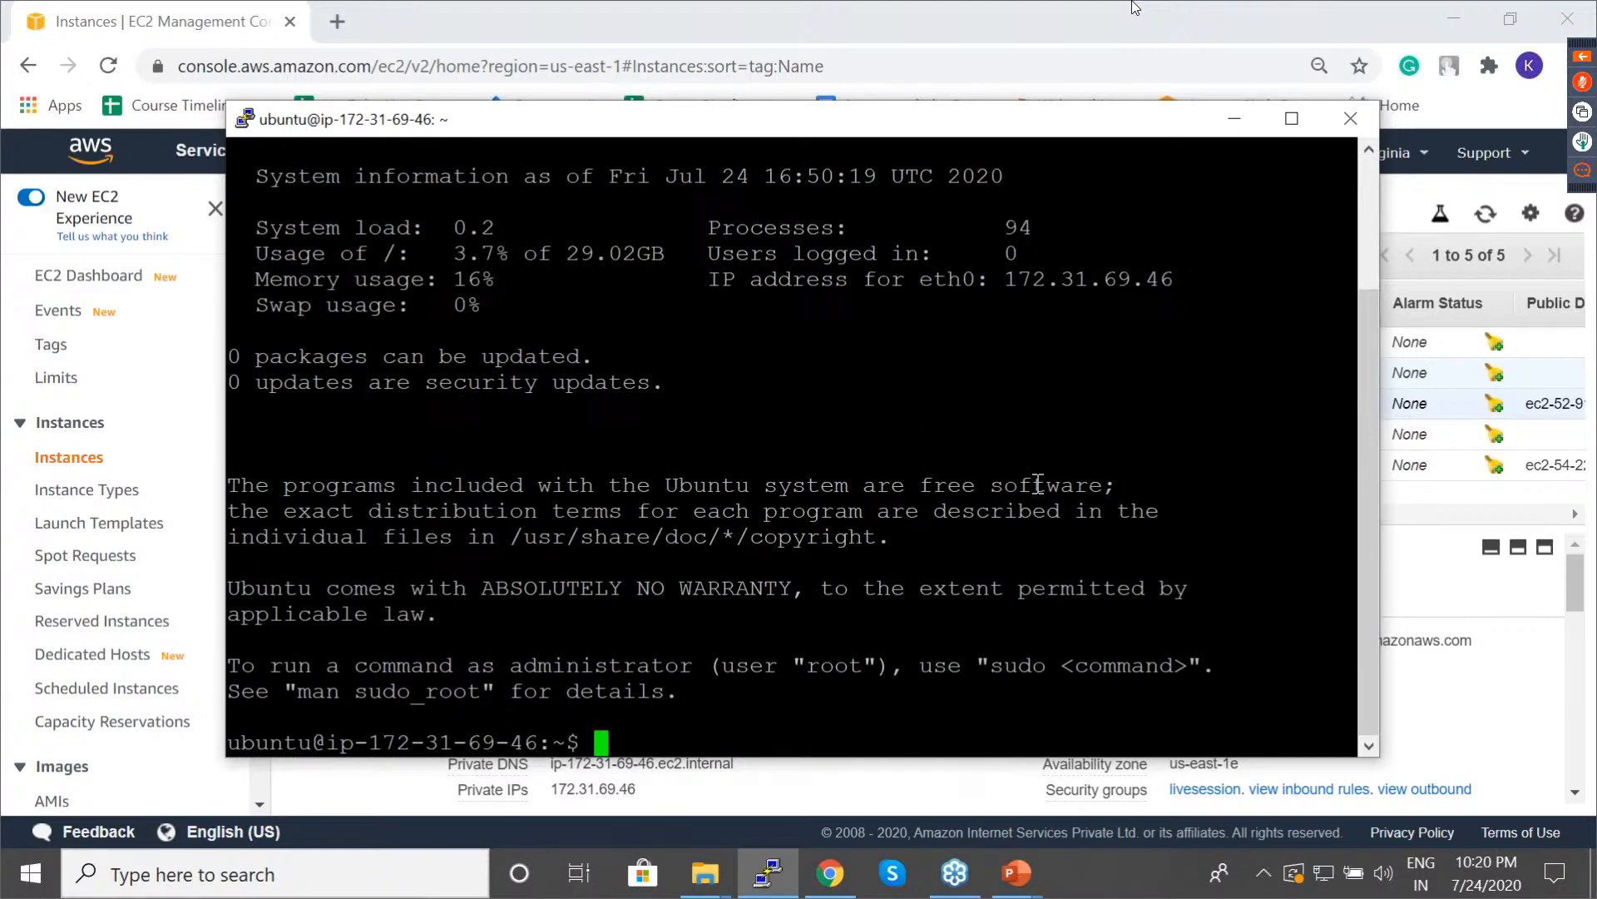
Clear the terminal and refresh the package lists with sudo apt-get update.
{"action": "type", "text": "clear"}
{"action": "key", "text": "Return"}
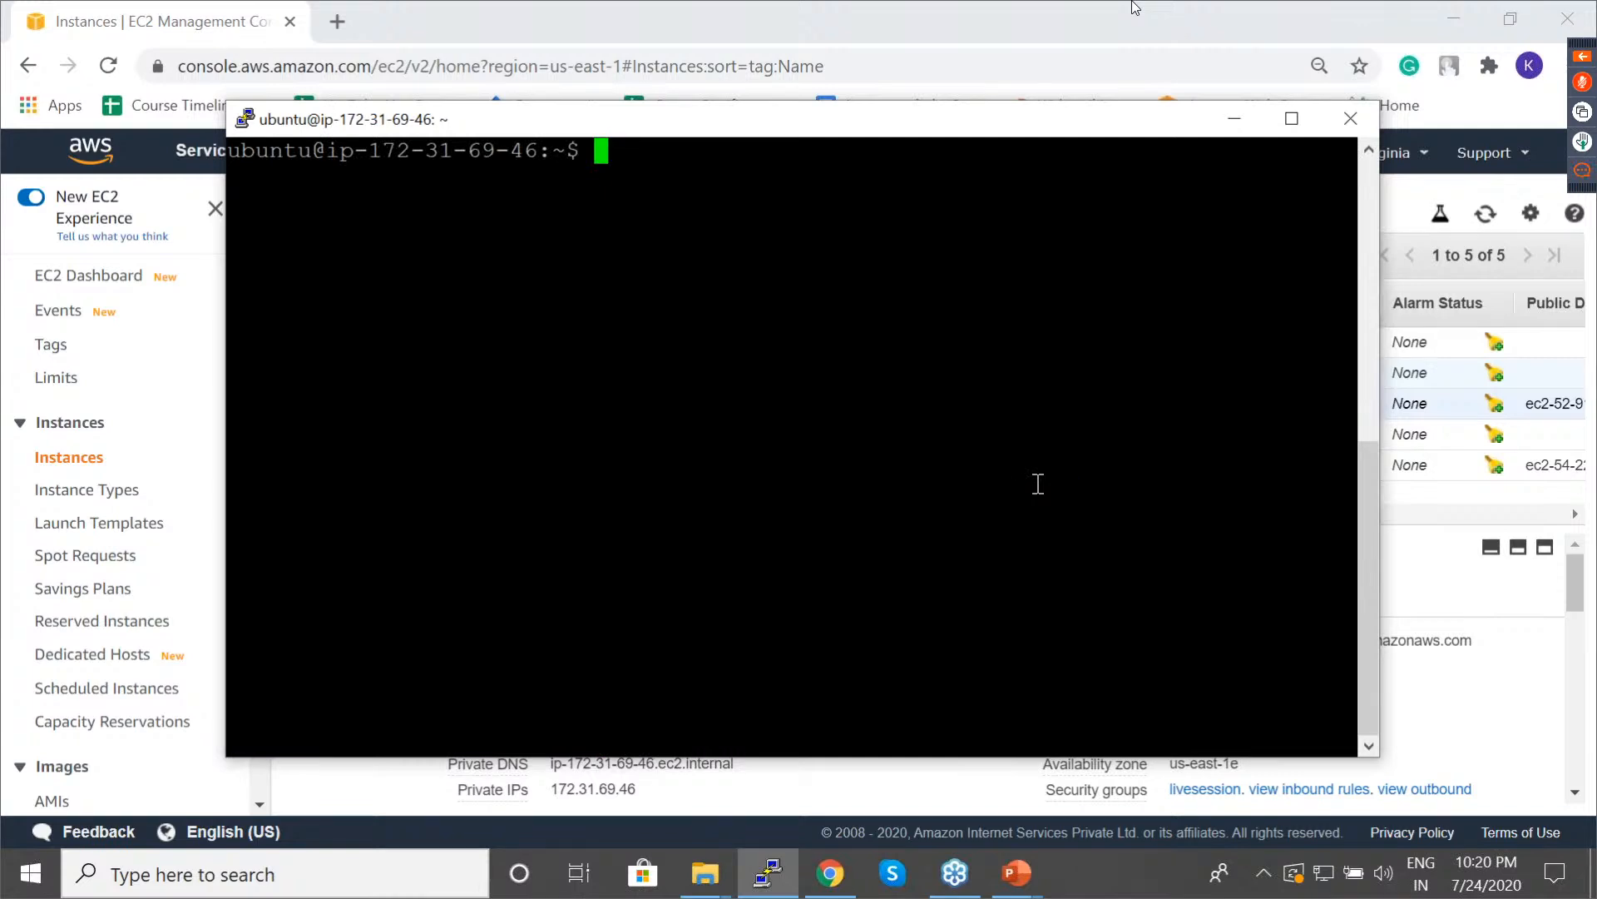
{"action": "type", "text": "sudo apt"}
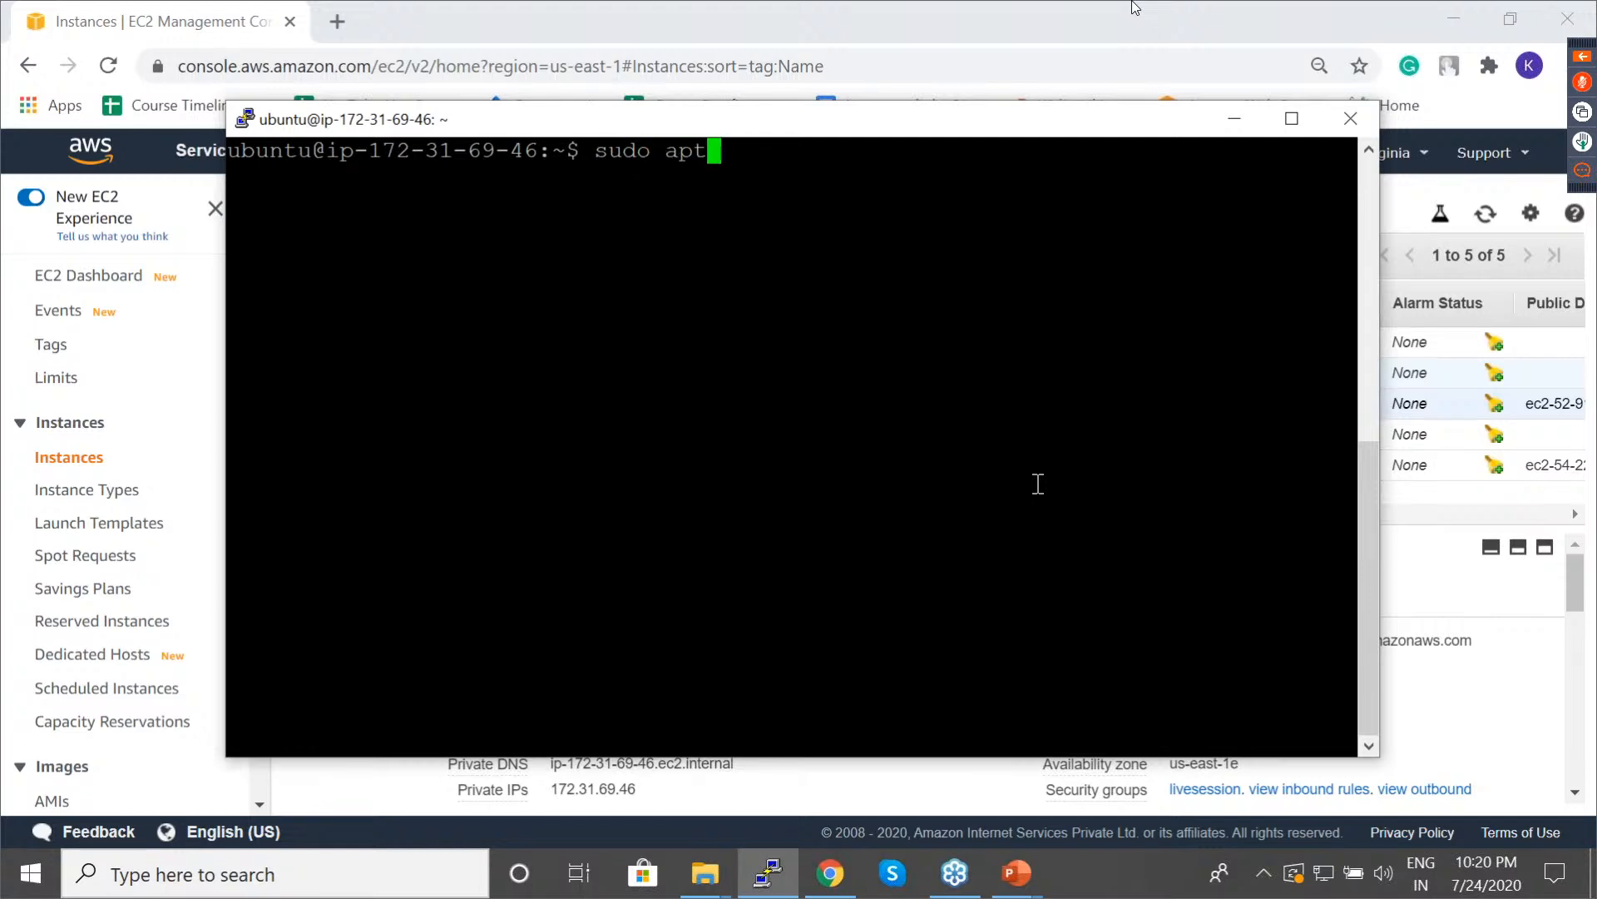
{"action": "type", "text": "-get update"}
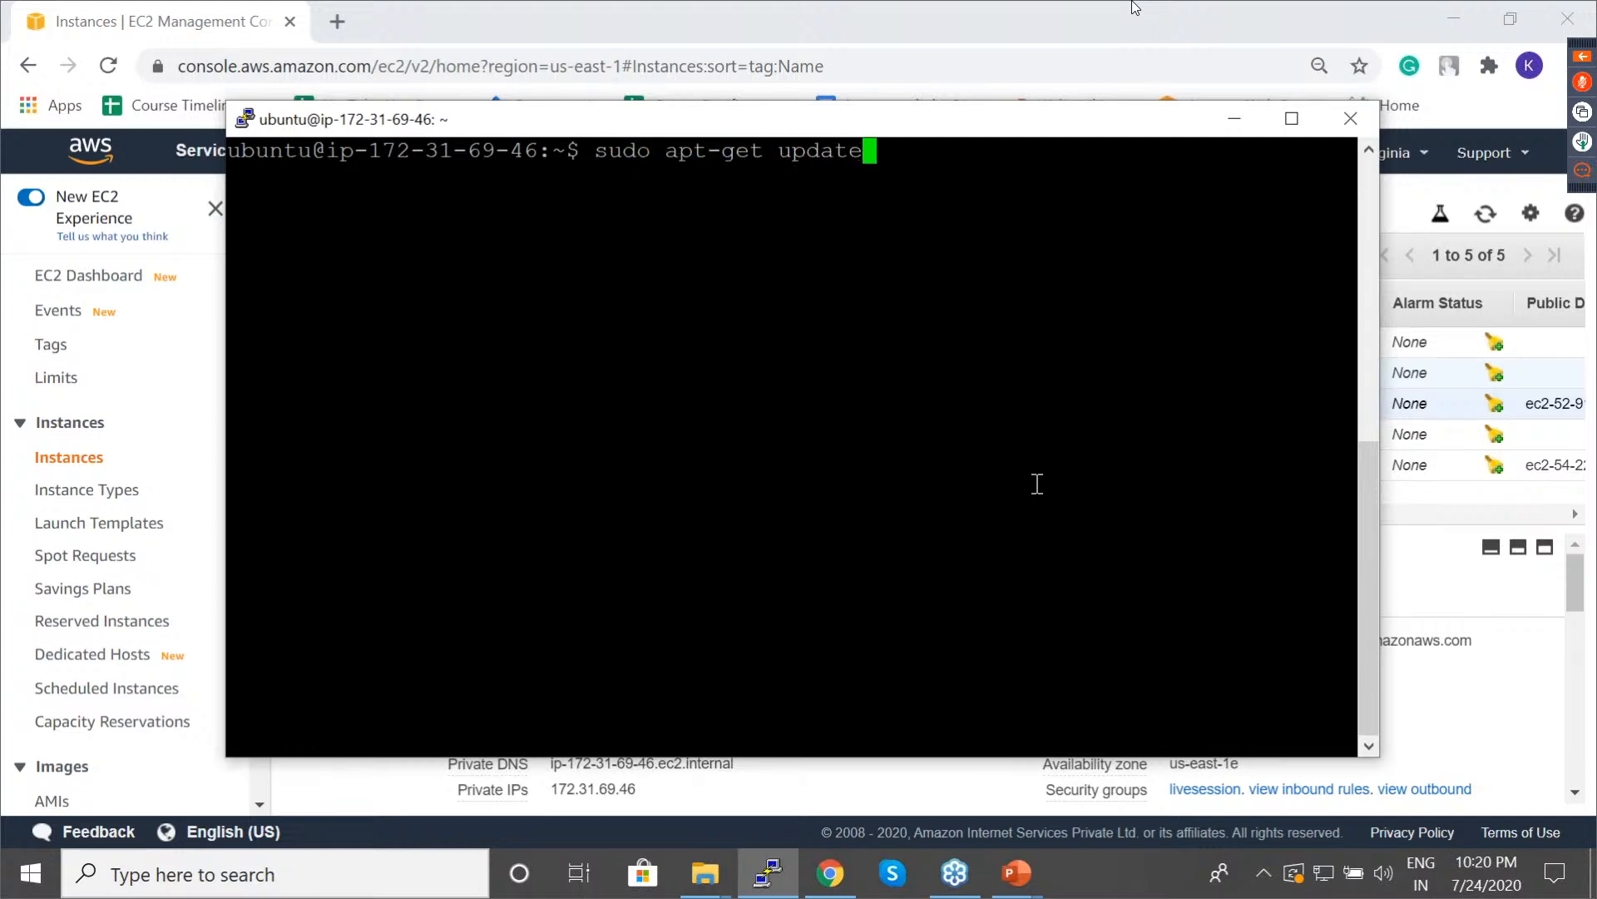
{"action": "key", "text": "Return"}
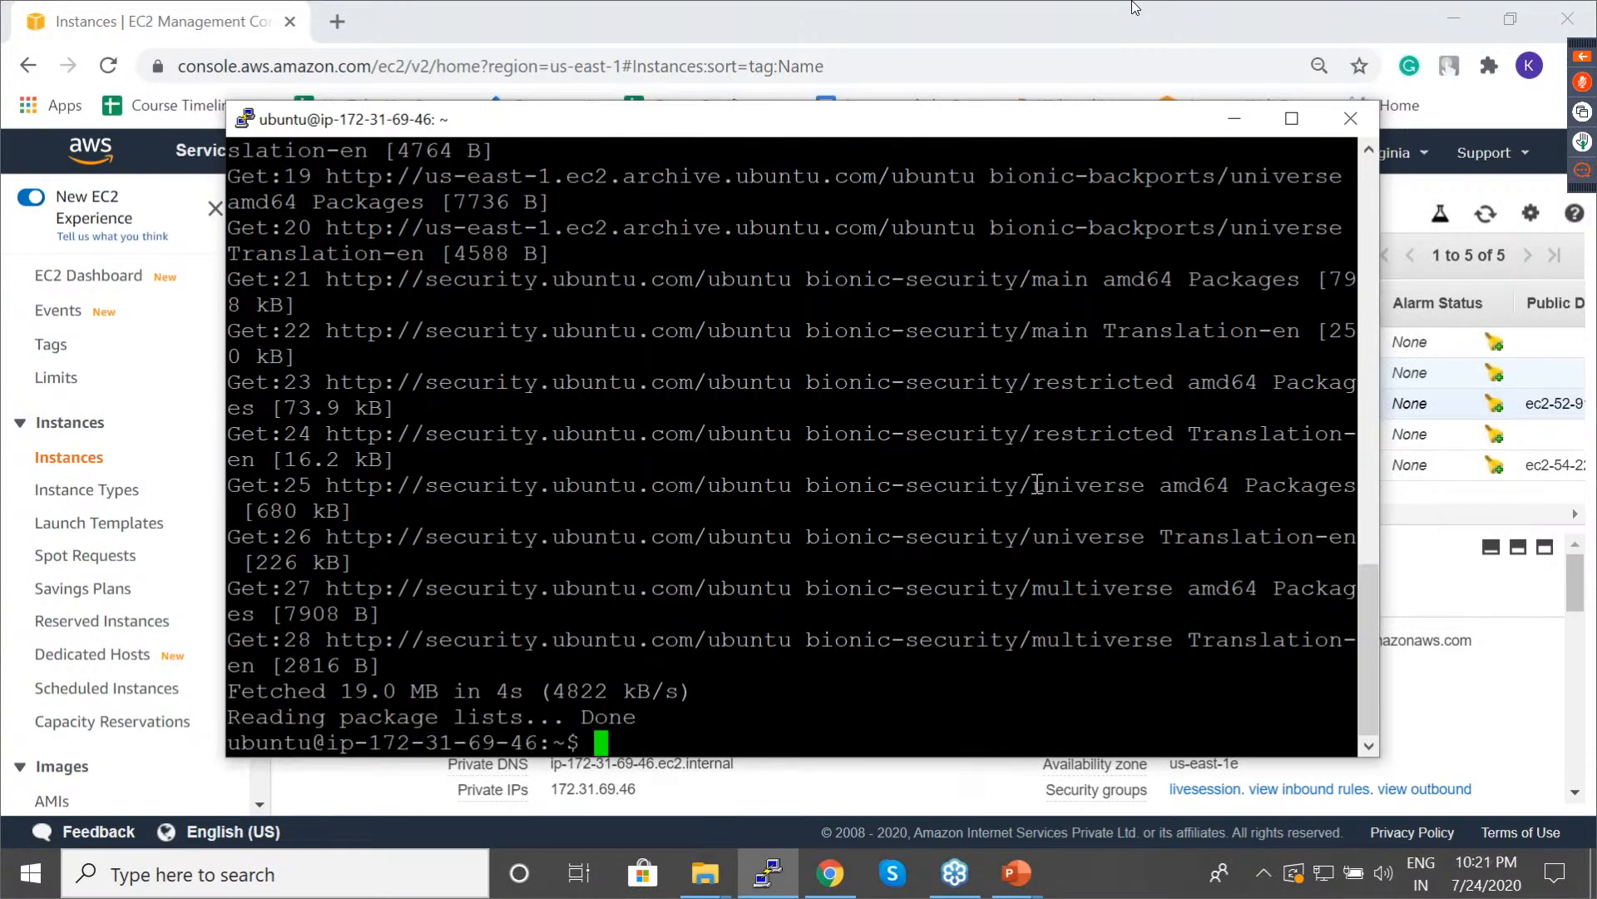
{"action": "type", "text": "sudo yum update"}
{"action": "key", "text": "BackSpace"}
{"action": "key", "text": "BackSpace"}
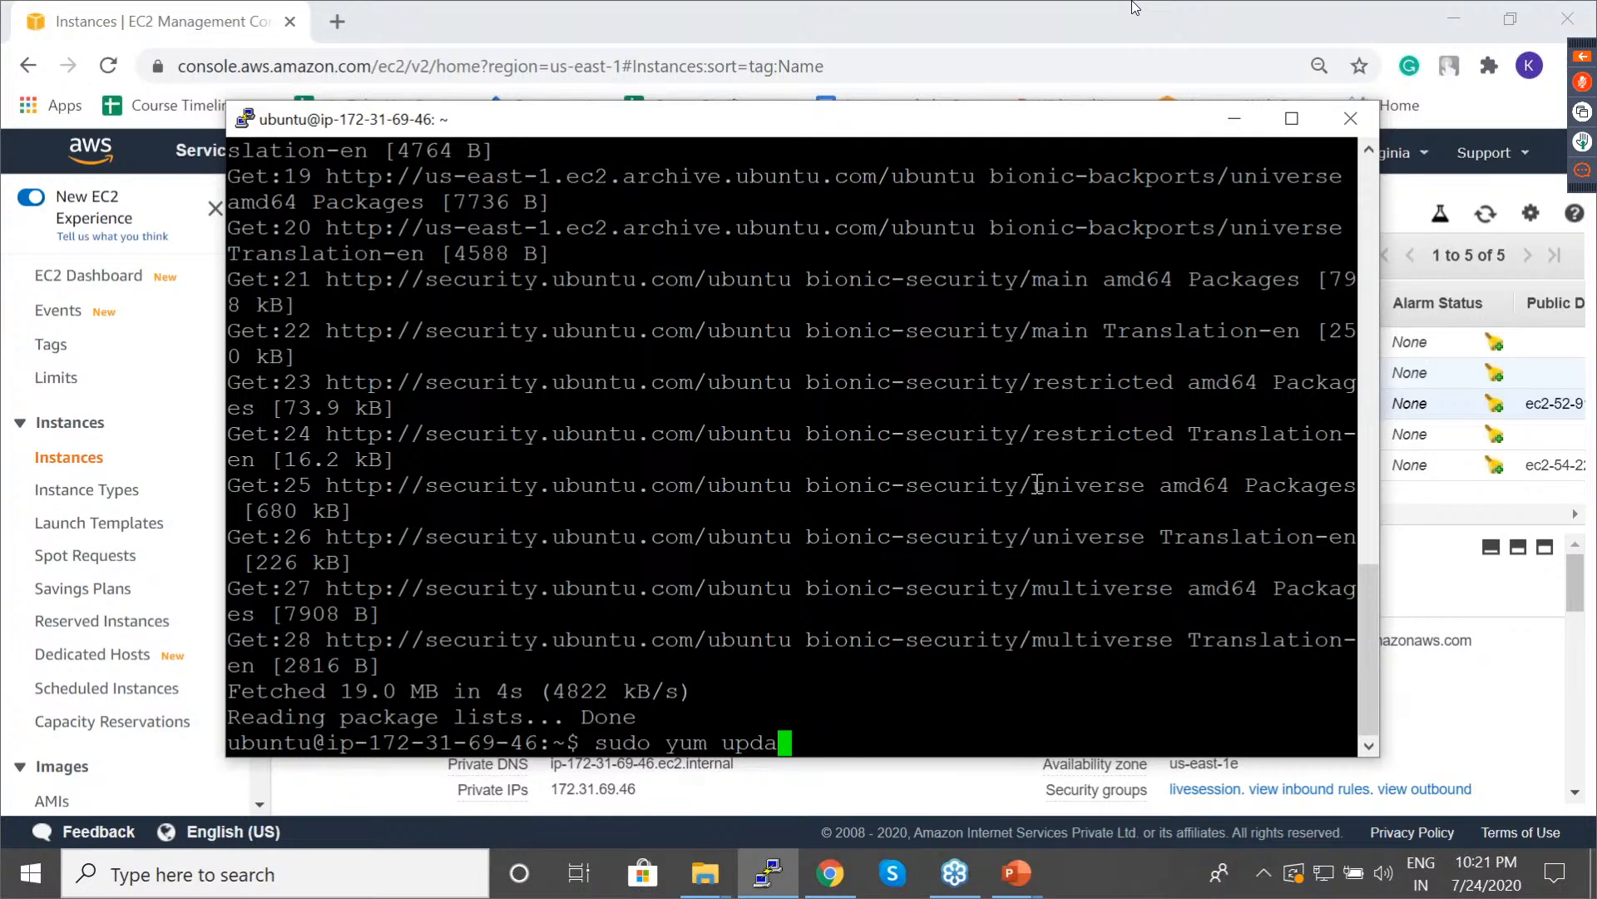
{"action": "key", "text": "BackSpace"}
{"action": "key", "text": "BackSpace"}
{"action": "key", "text": "BackSpace"}
{"action": "key", "text": "BackSpace"}
{"action": "key", "text": "BackSpace"}
{"action": "key", "text": "BackSpace"}
{"action": "key", "text": "BackSpace"}
{"action": "key", "text": "BackSpace"}
{"action": "key", "text": "BackSpace"}
{"action": "key", "text": "BackSpace"}
{"action": "key", "text": "BackSpace"}
{"action": "key", "text": "BackSpace"}
{"action": "key", "text": "BackSpace"}
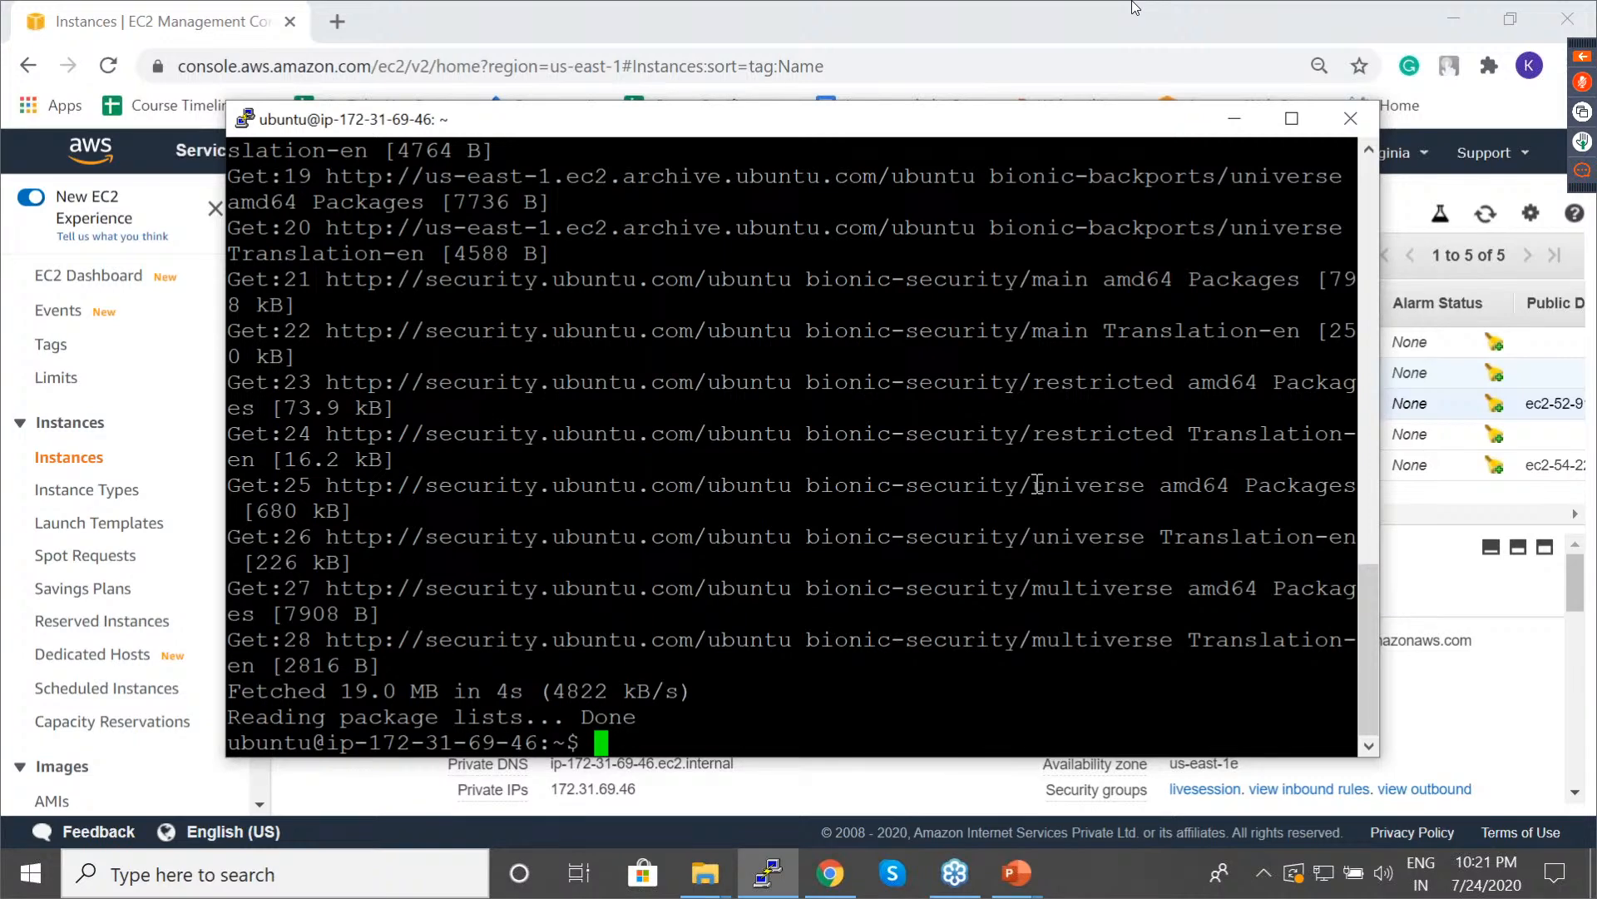
Create the file 1.txt in nano with the text "hello world", save it and exit the editor.
{"action": "type", "text": "nano 1.txt"}
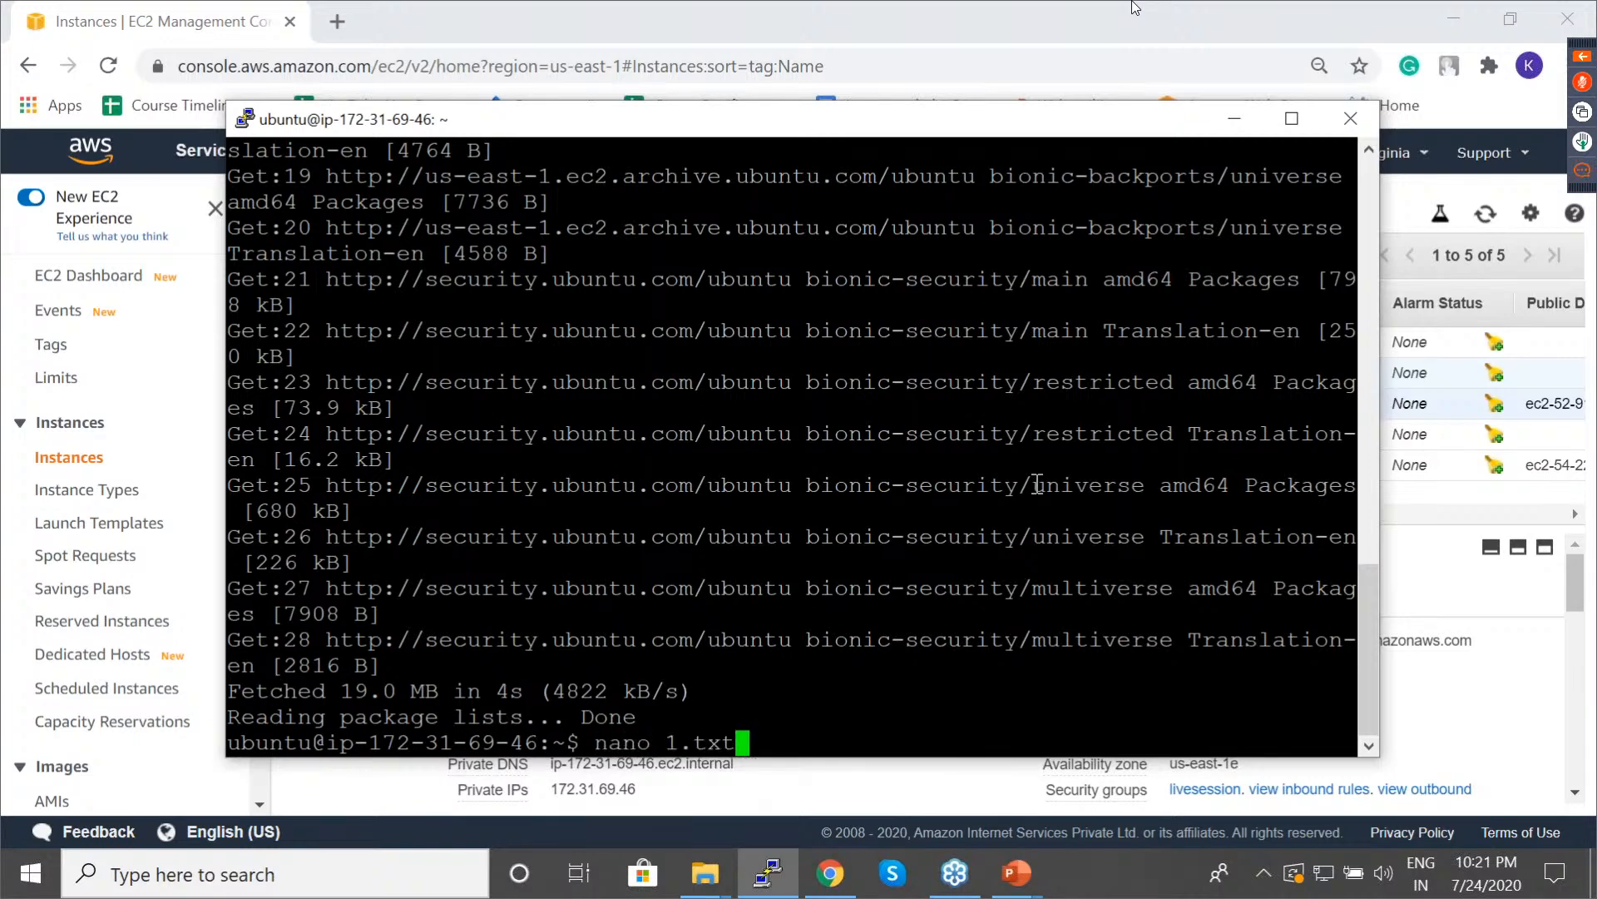
{"action": "key", "text": "Return"}
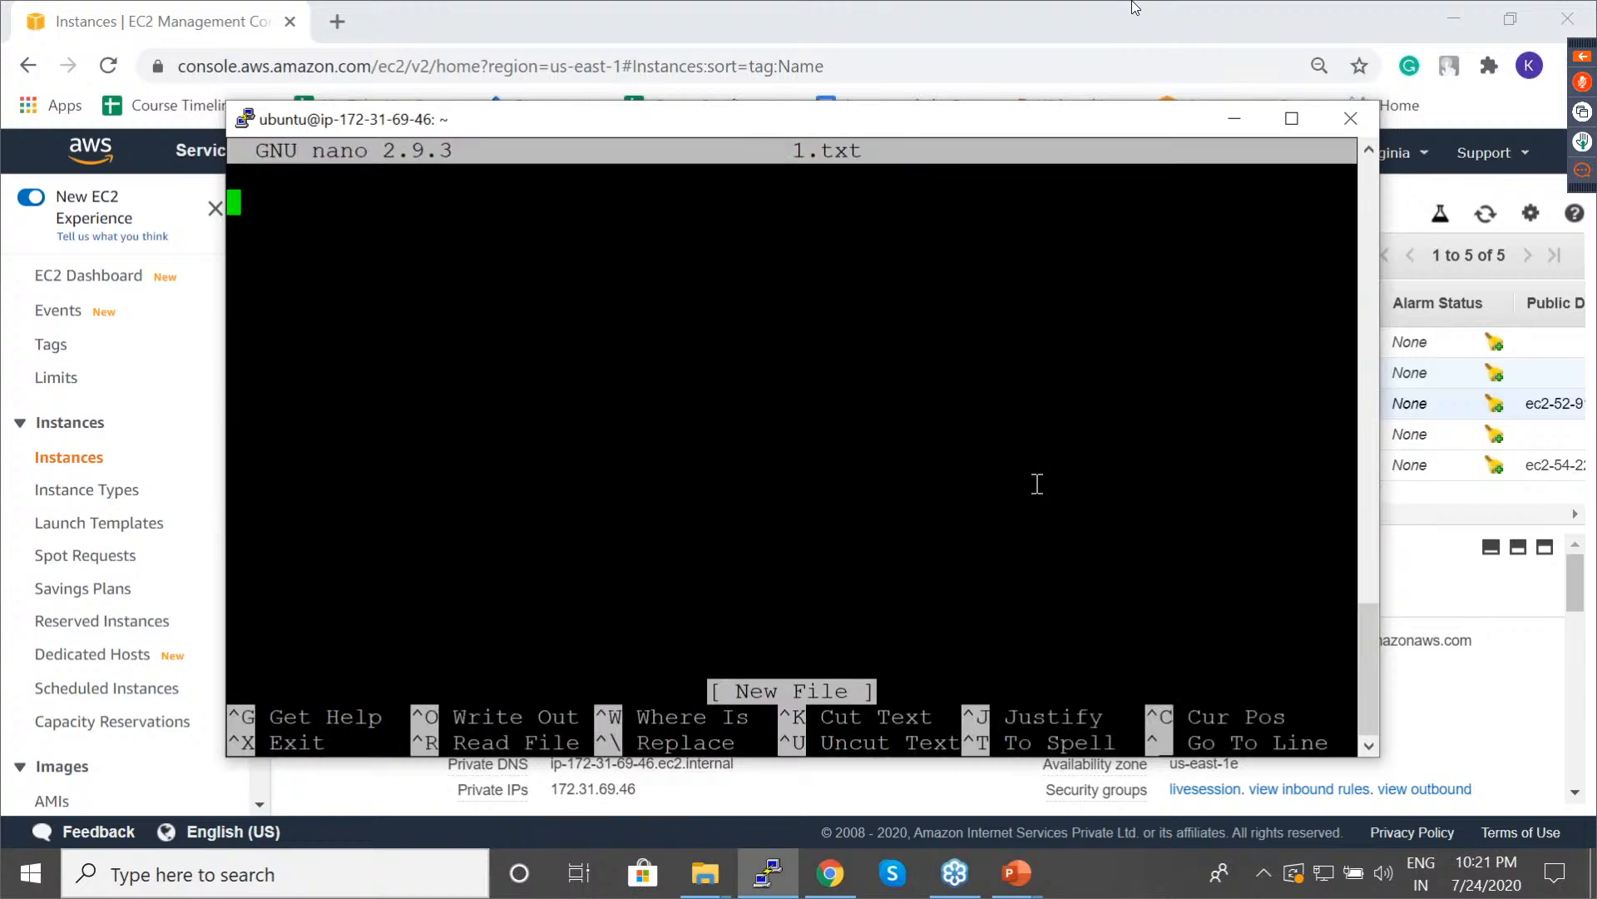
{"action": "type", "text": "hello wo"}
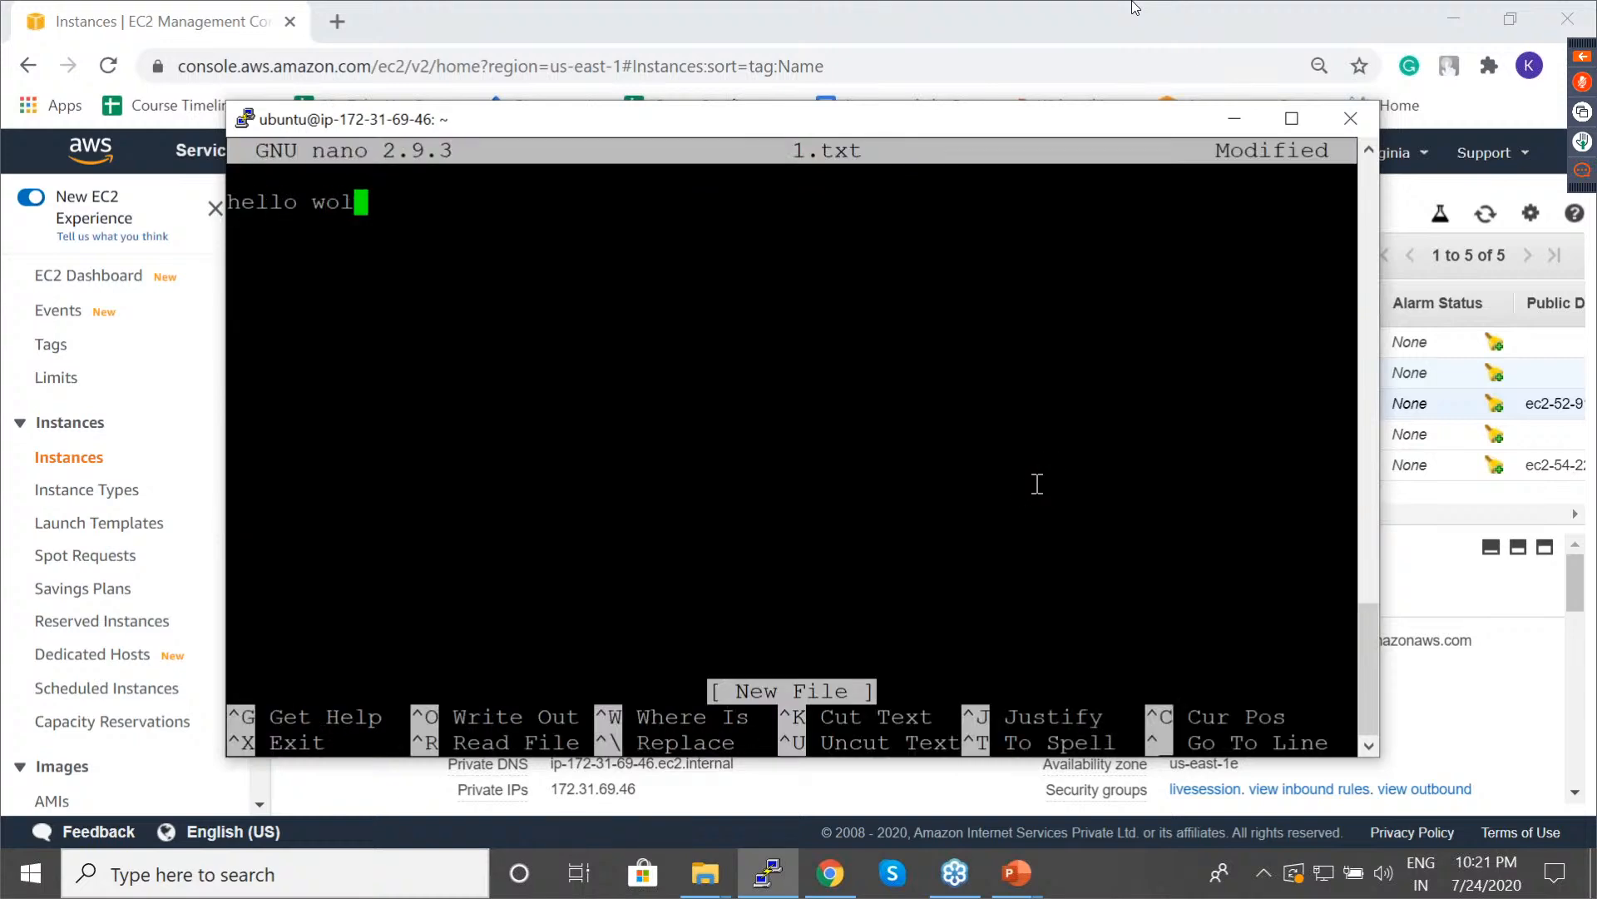
{"action": "type", "text": "rld"}
{"action": "key", "text": "ctrl+o"}
{"action": "key", "text": "Return"}
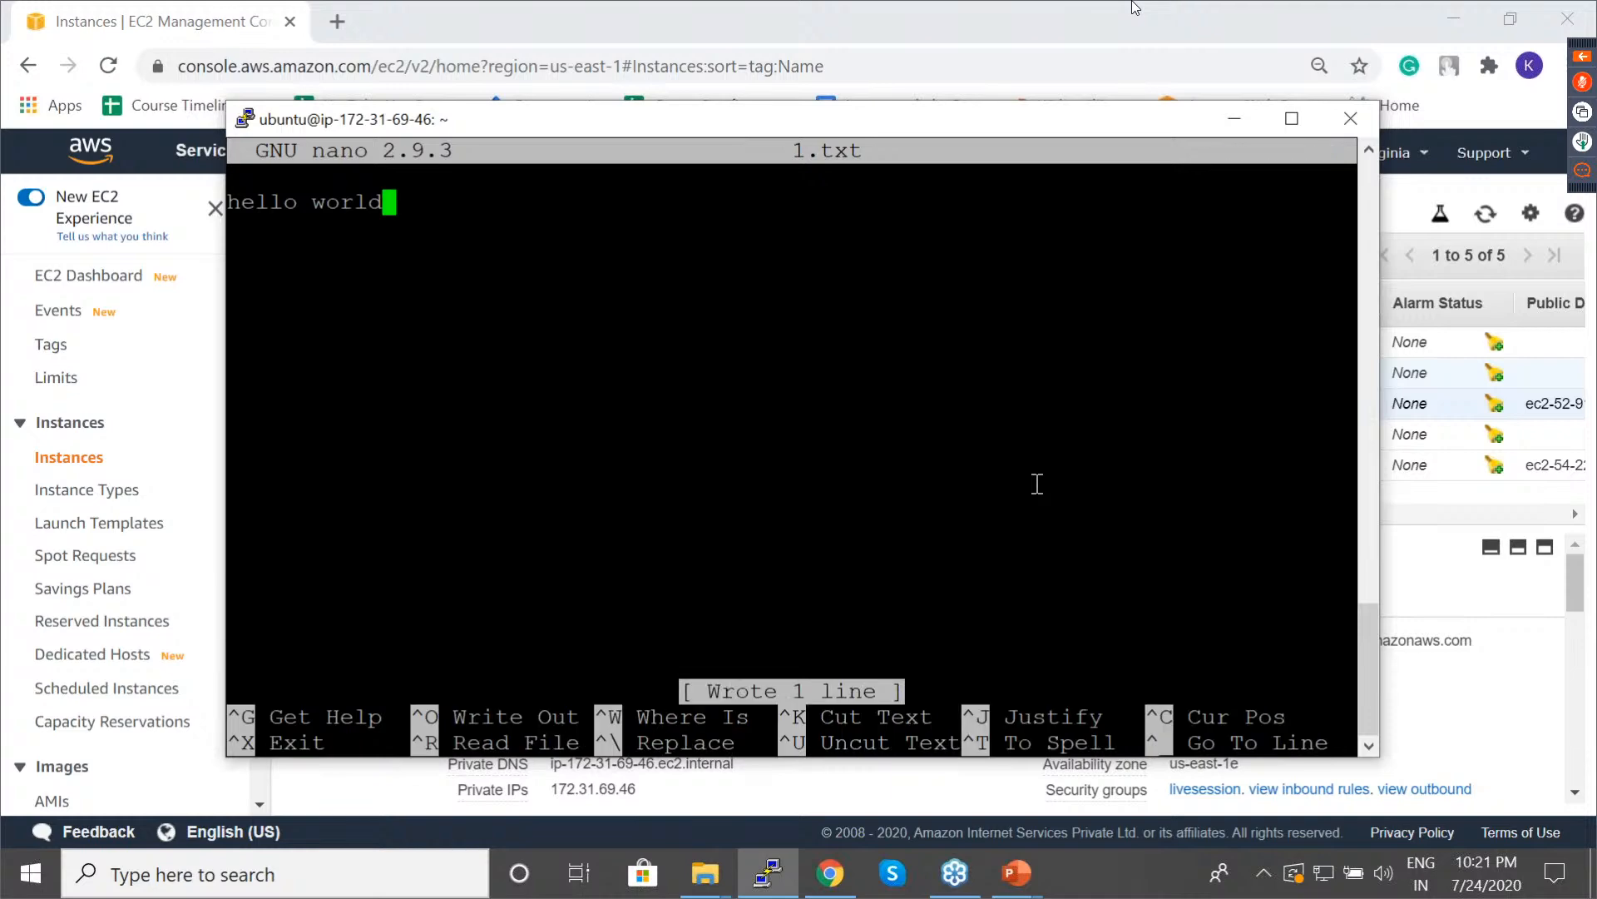
{"action": "key", "text": "ctrl+x"}
List the files in the home directory and print the contents of 1.txt with cat.
{"action": "type", "text": "ls"}
{"action": "key", "text": "Return"}
{"action": "type", "text": "cat 1.txt"}
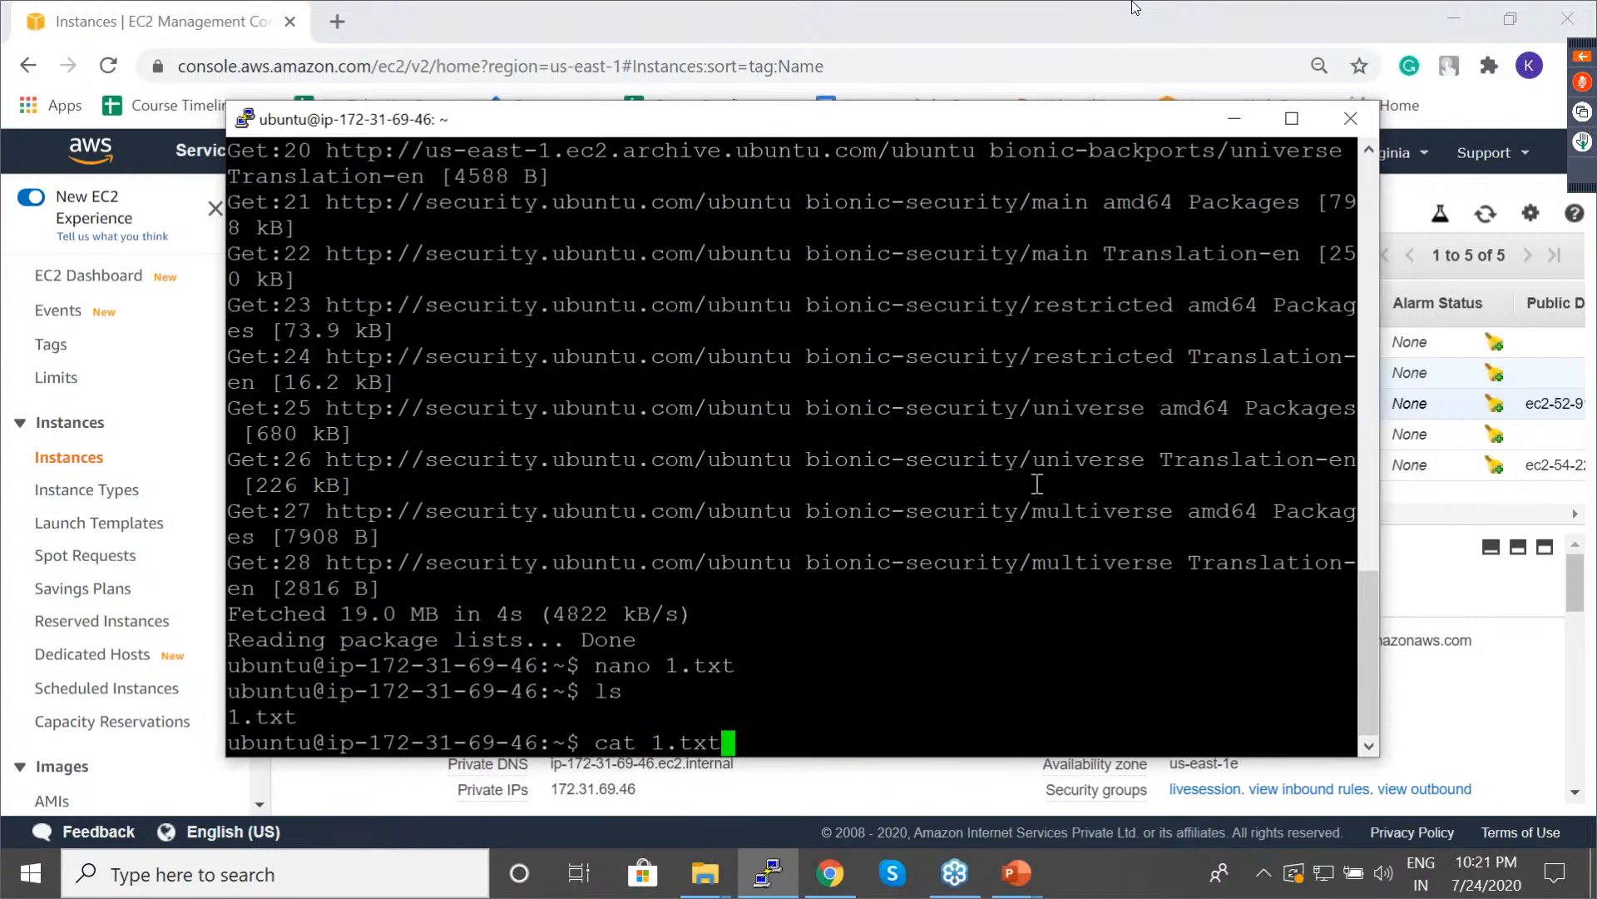
{"action": "key", "text": "Return"}
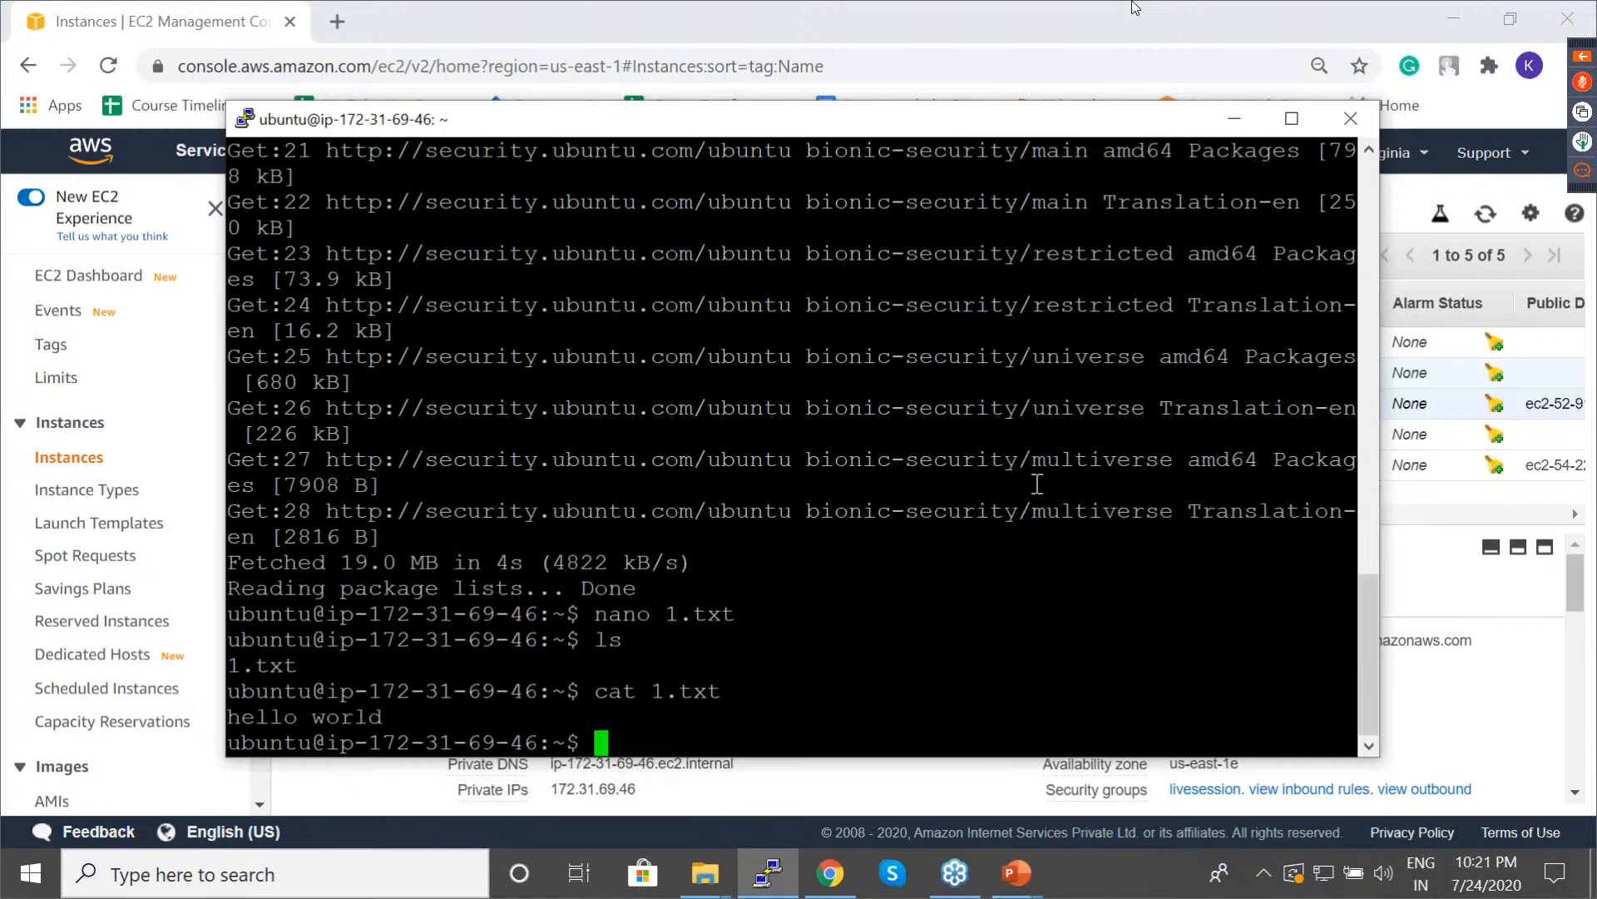
Clear the terminal and enter the beginning of the package installation command, sudo apt-get install.
{"action": "type", "text": "clear"}
{"action": "key", "text": "Return"}
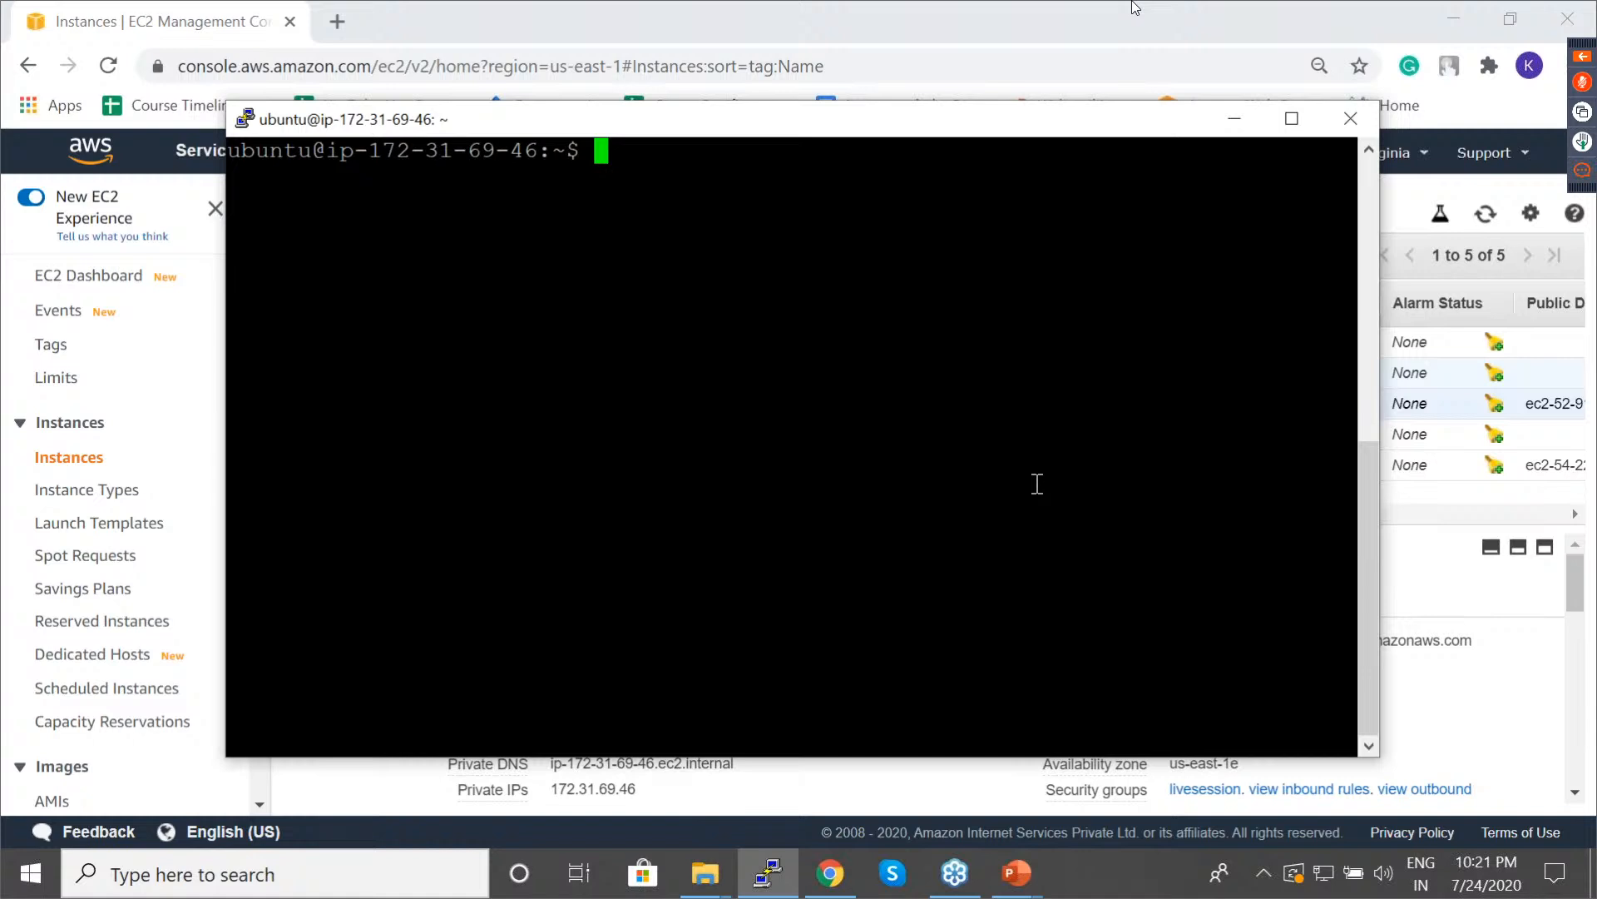
{"action": "type", "text": "sudo apt-get install"}
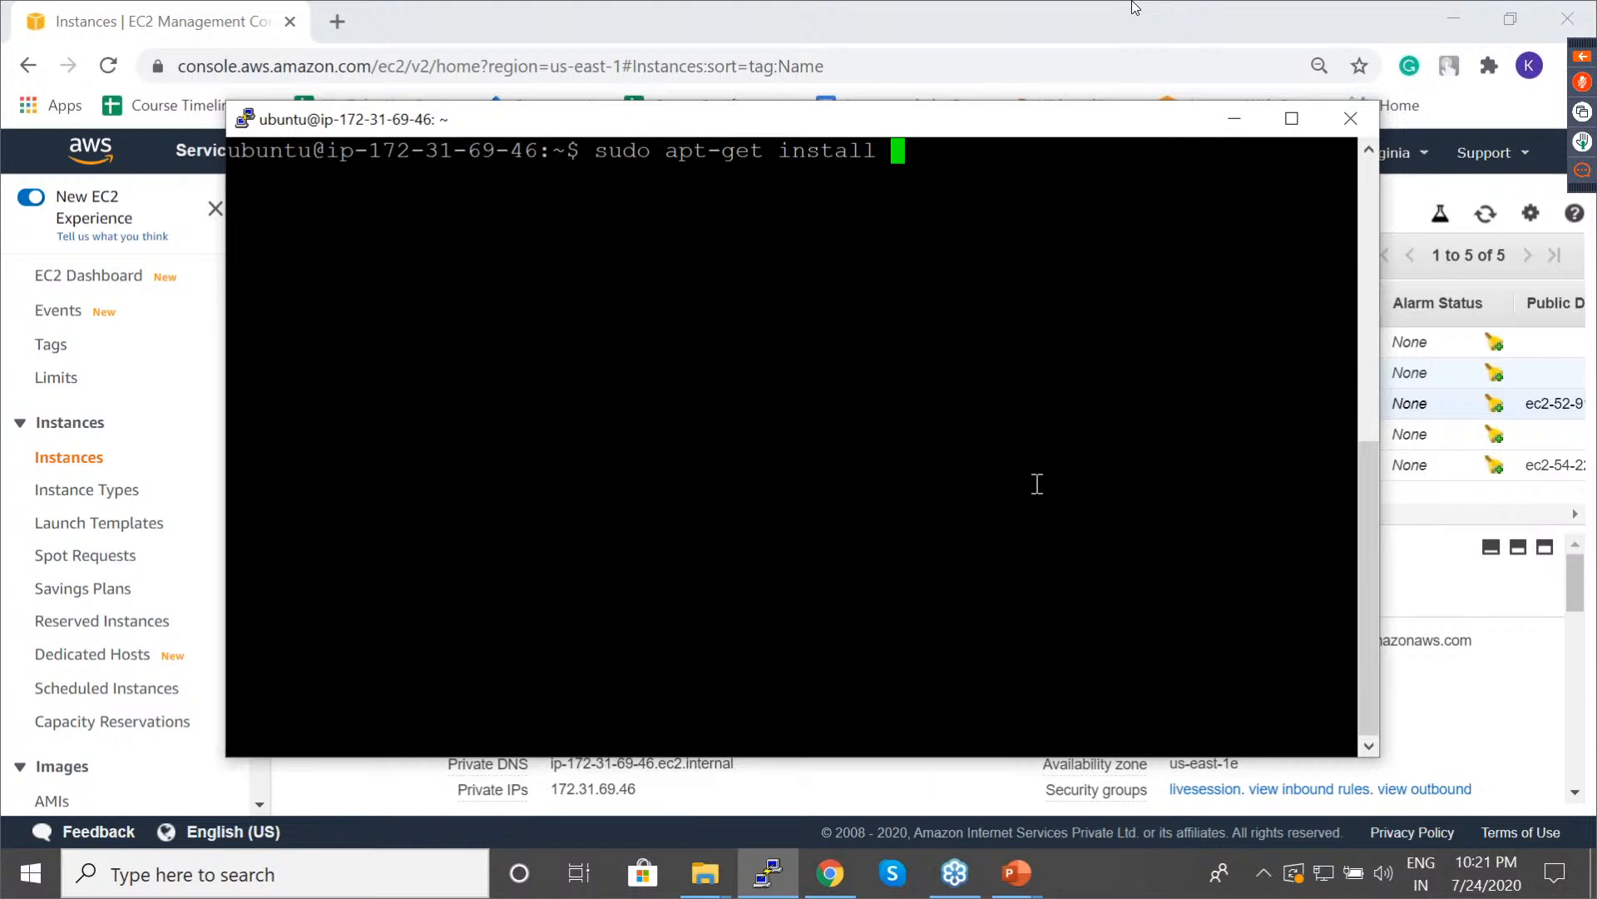
{"action": "type", "text": "apache2"}
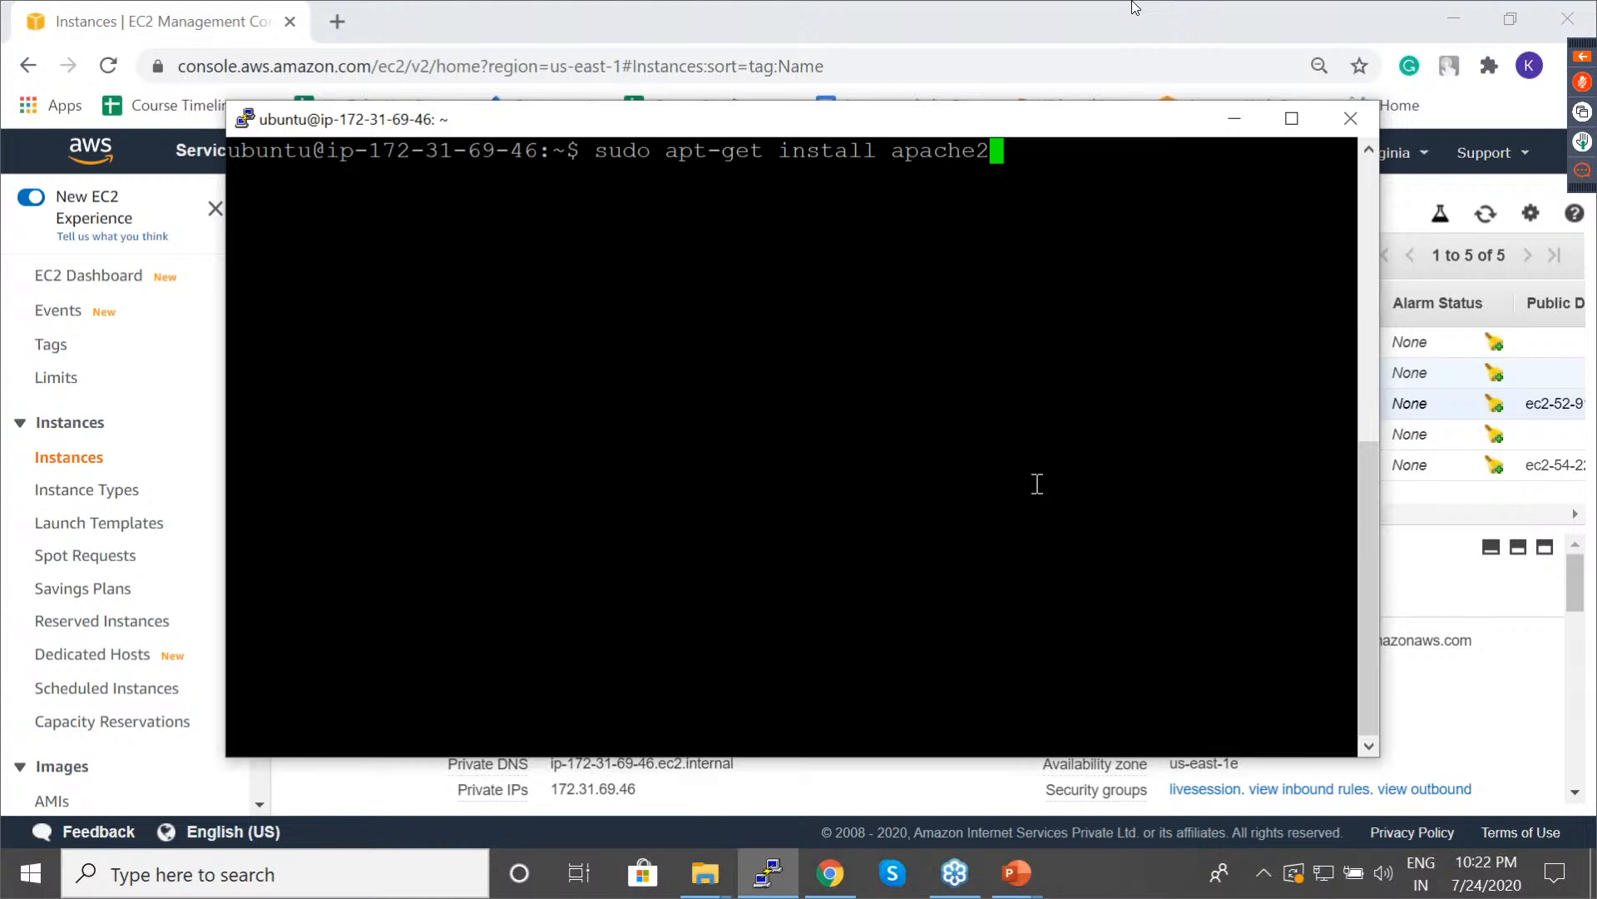
{"action": "key", "text": "Left"}
{"action": "key", "text": "Left"}
{"action": "key", "text": "Left"}
{"action": "key", "text": "Left"}
{"action": "key", "text": "Left"}
{"action": "key", "text": "Left"}
{"action": "key", "text": "Left"}
{"action": "key", "text": "Left"}
{"action": "key", "text": "Left"}
{"action": "key", "text": "Left"}
{"action": "key", "text": "Left"}
{"action": "key", "text": "Left"}
{"action": "key", "text": "Left"}
{"action": "key", "text": "Left"}
{"action": "key", "text": "Left"}
{"action": "key", "text": "Left"}
{"action": "key", "text": "Left"}
{"action": "key", "text": "Left"}
{"action": "key", "text": "Left"}
{"action": "key", "text": "Left"}
{"action": "key", "text": "Right"}
{"action": "key", "text": "Right"}
{"action": "key", "text": "Right"}
{"action": "key", "text": "Right"}
{"action": "key", "text": "Right"}
{"action": "key", "text": "Right"}
{"action": "key", "text": "Right"}
{"action": "key", "text": "Right"}
{"action": "key", "text": "Right"}
{"action": "key", "text": "Right"}
{"action": "key", "text": "Right"}
{"action": "key", "text": "Right"}
{"action": "key", "text": "Right"}
{"action": "key", "text": "Right"}
{"action": "key", "text": "Right"}
{"action": "key", "text": "Right"}
{"action": "key", "text": "Right"}
{"action": "key", "text": "Right"}
{"action": "key", "text": "Right"}
{"action": "key", "text": "BackSpace"}
{"action": "key", "text": "BackSpace"}
{"action": "key", "text": "BackSpace"}
{"action": "key", "text": "BackSpace"}
{"action": "key", "text": "BackSpace"}
{"action": "key", "text": "BackSpace"}
{"action": "key", "text": "BackSpace"}
{"action": "key", "text": "BackSpace"}
{"action": "type", "text": "httpd"}
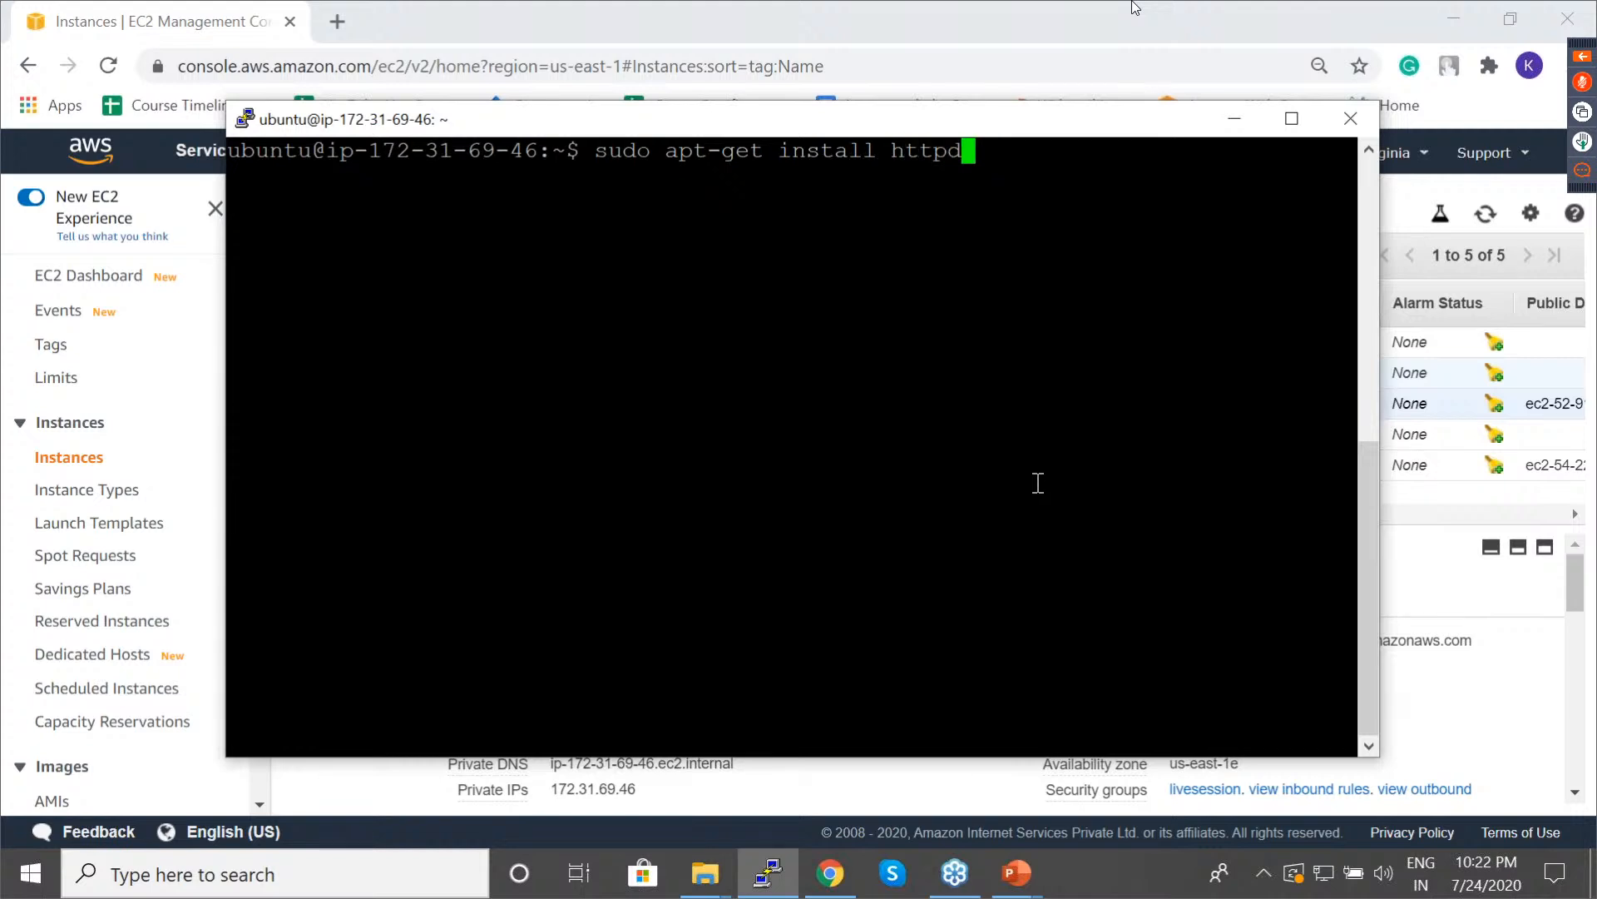
{"action": "key", "text": "BackSpace"}
{"action": "key", "text": "BackSpace"}
{"action": "key", "text": "BackSpace"}
{"action": "key", "text": "BackSpace"}
{"action": "key", "text": "BackSpace"}
Complete the install command with apache2, run it, accept the installation with y, and clear the terminal once it finishes.
{"action": "type", "text": "apache2"}
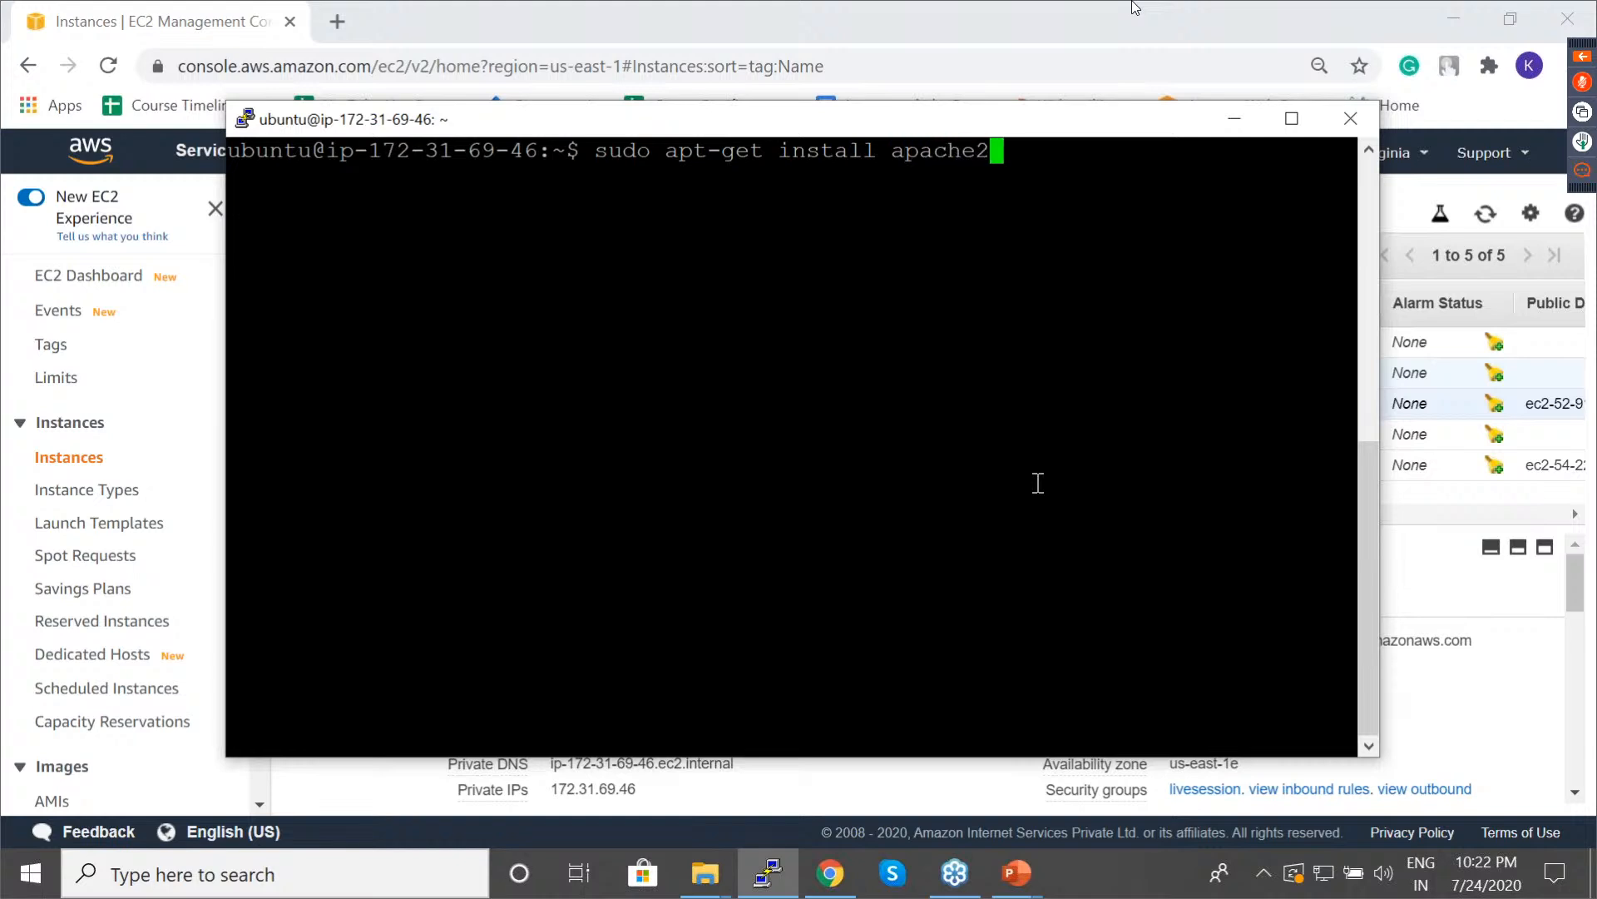
{"action": "key", "text": "Return"}
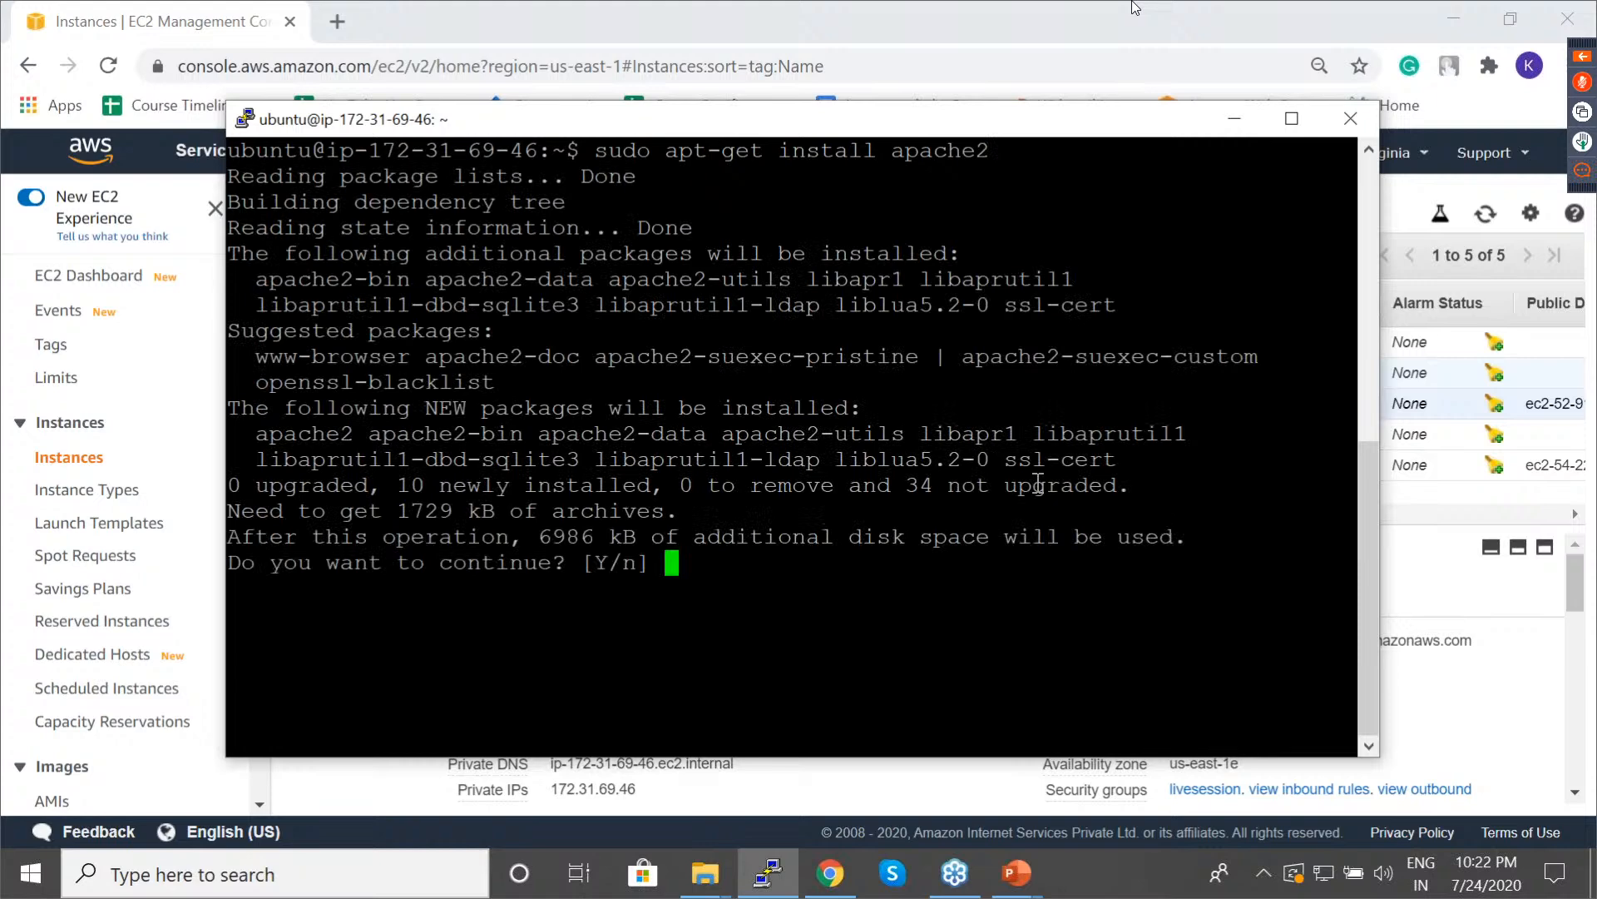
{"action": "type", "text": "y"}
{"action": "key", "text": "Return"}
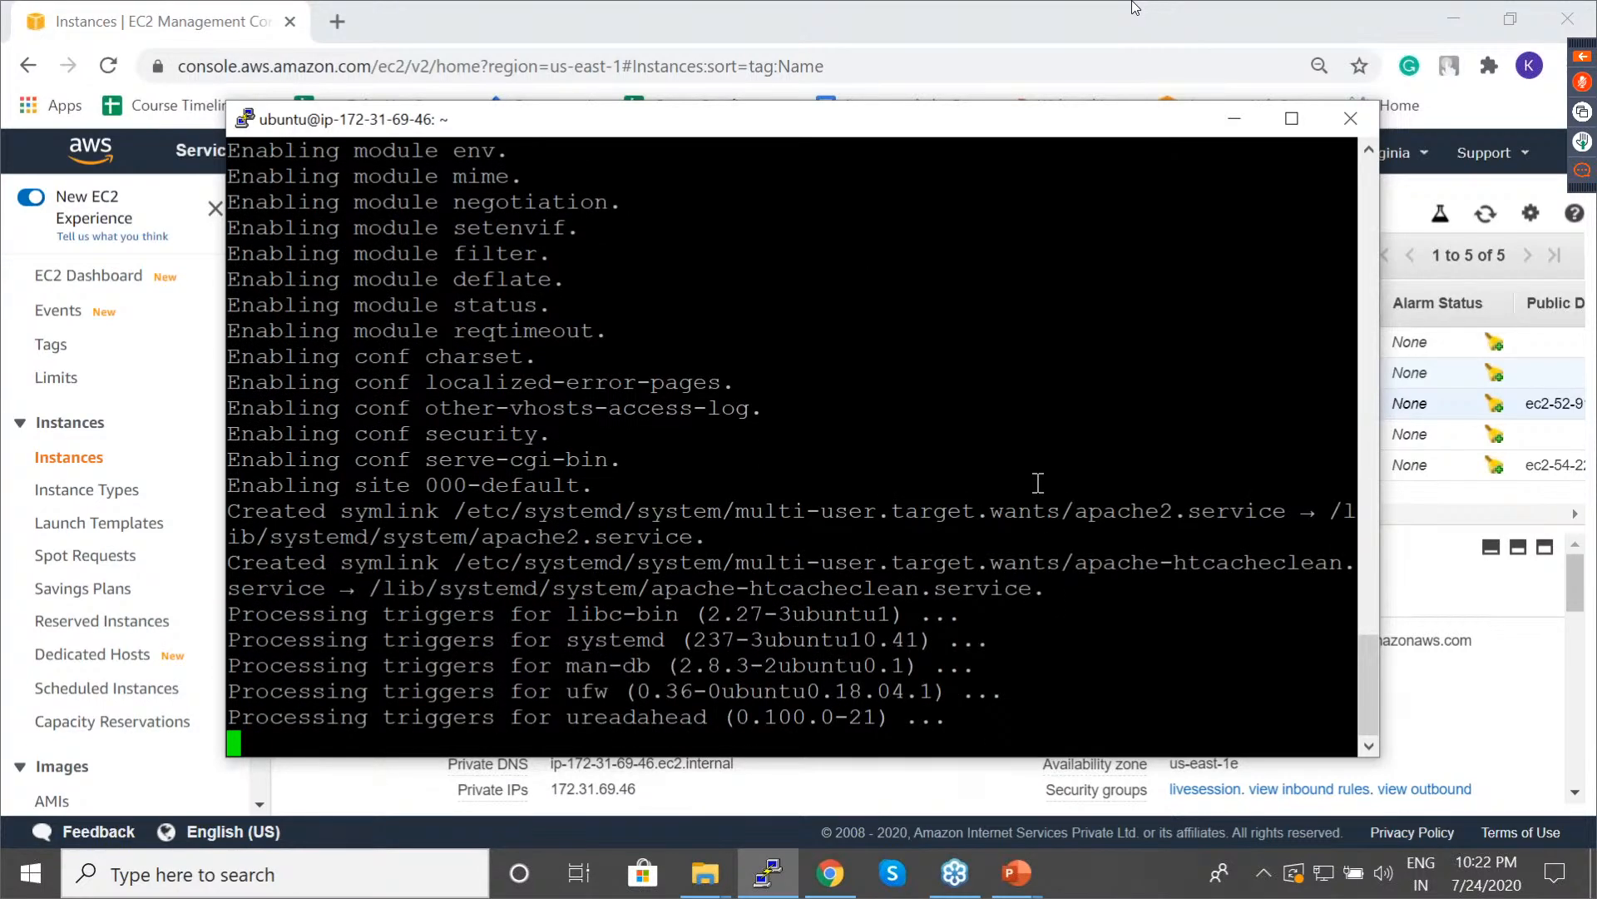
{"action": "type", "text": "clear"}
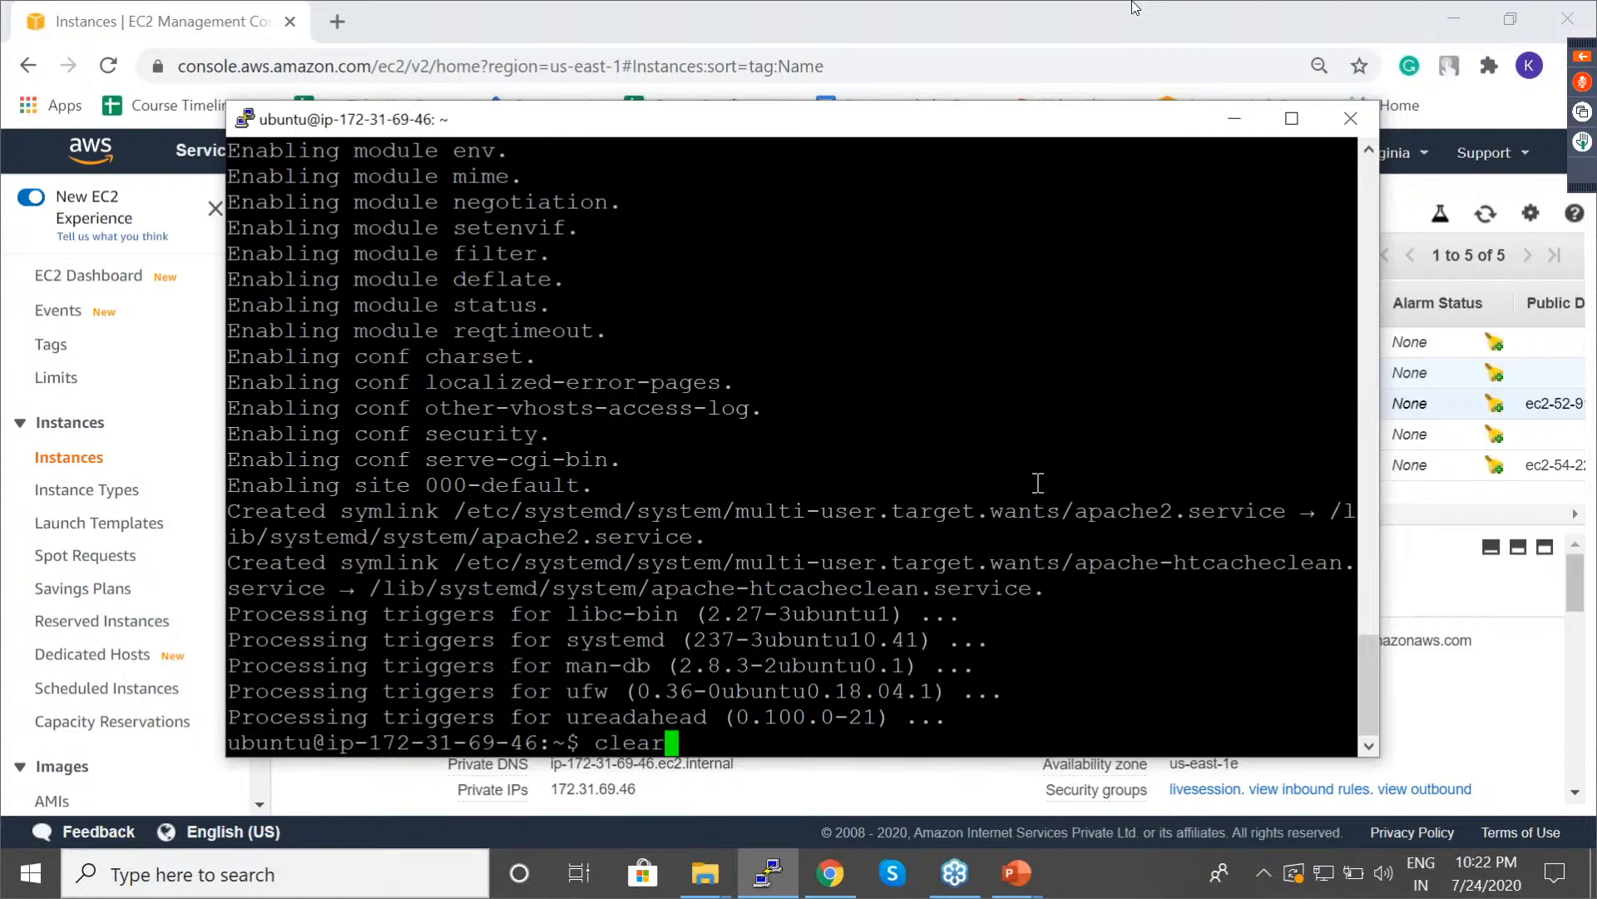
{"action": "key", "text": "Return"}
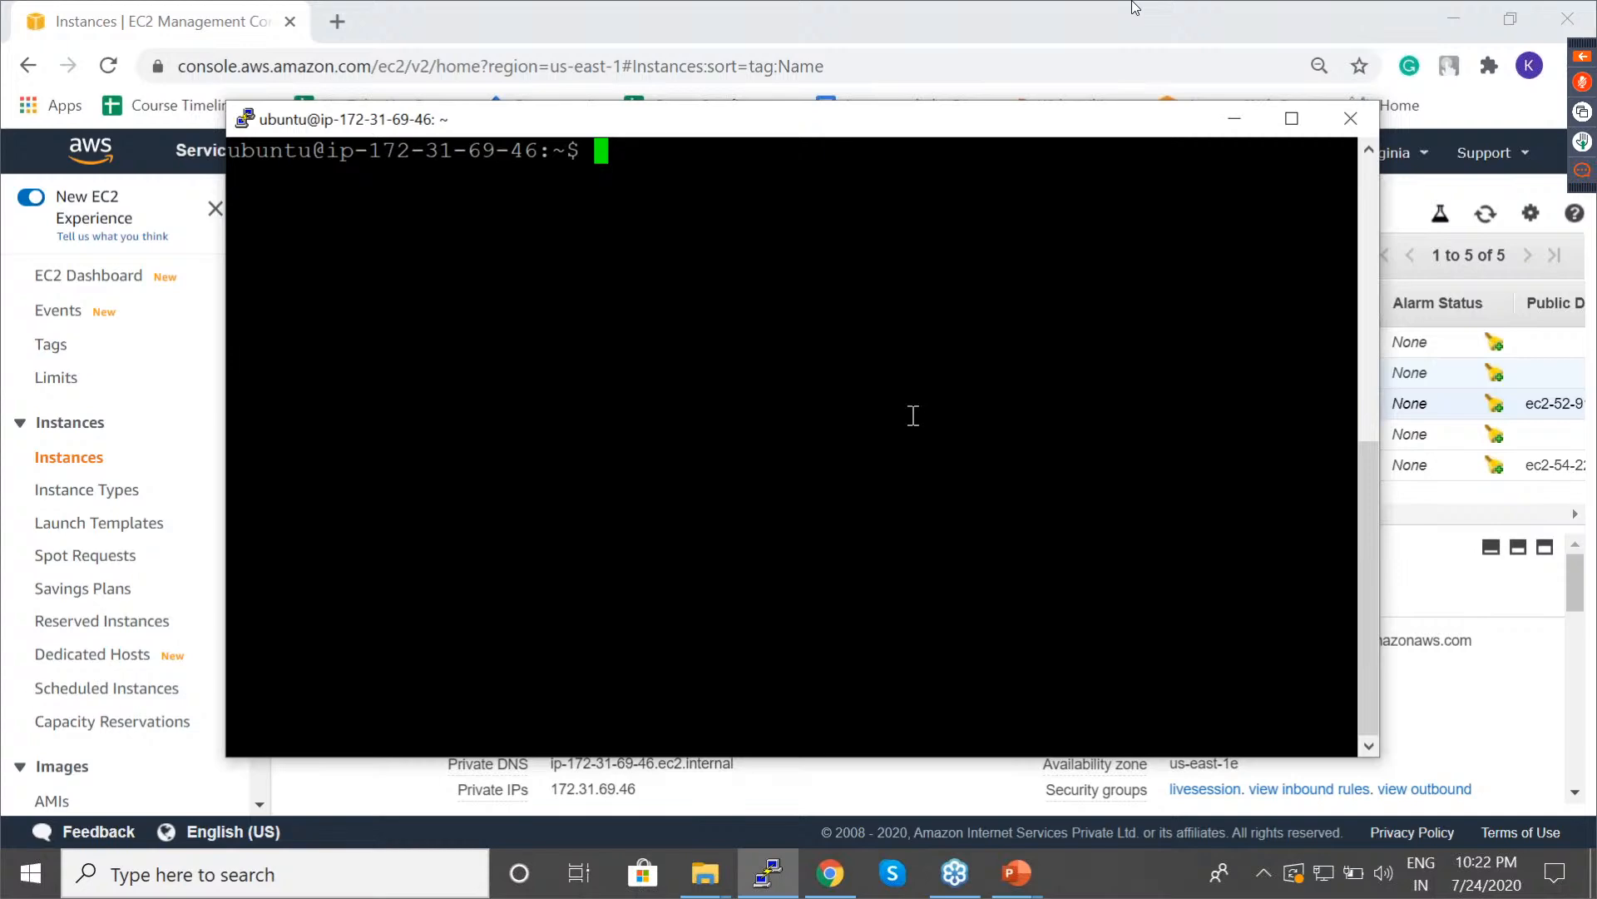
Minimise the PuTTY terminal, copy the webserver instance's IPv4 public IP in Chrome and open that address in a new tab.
{"action": "left_click", "coordinate": [1250, 119]}
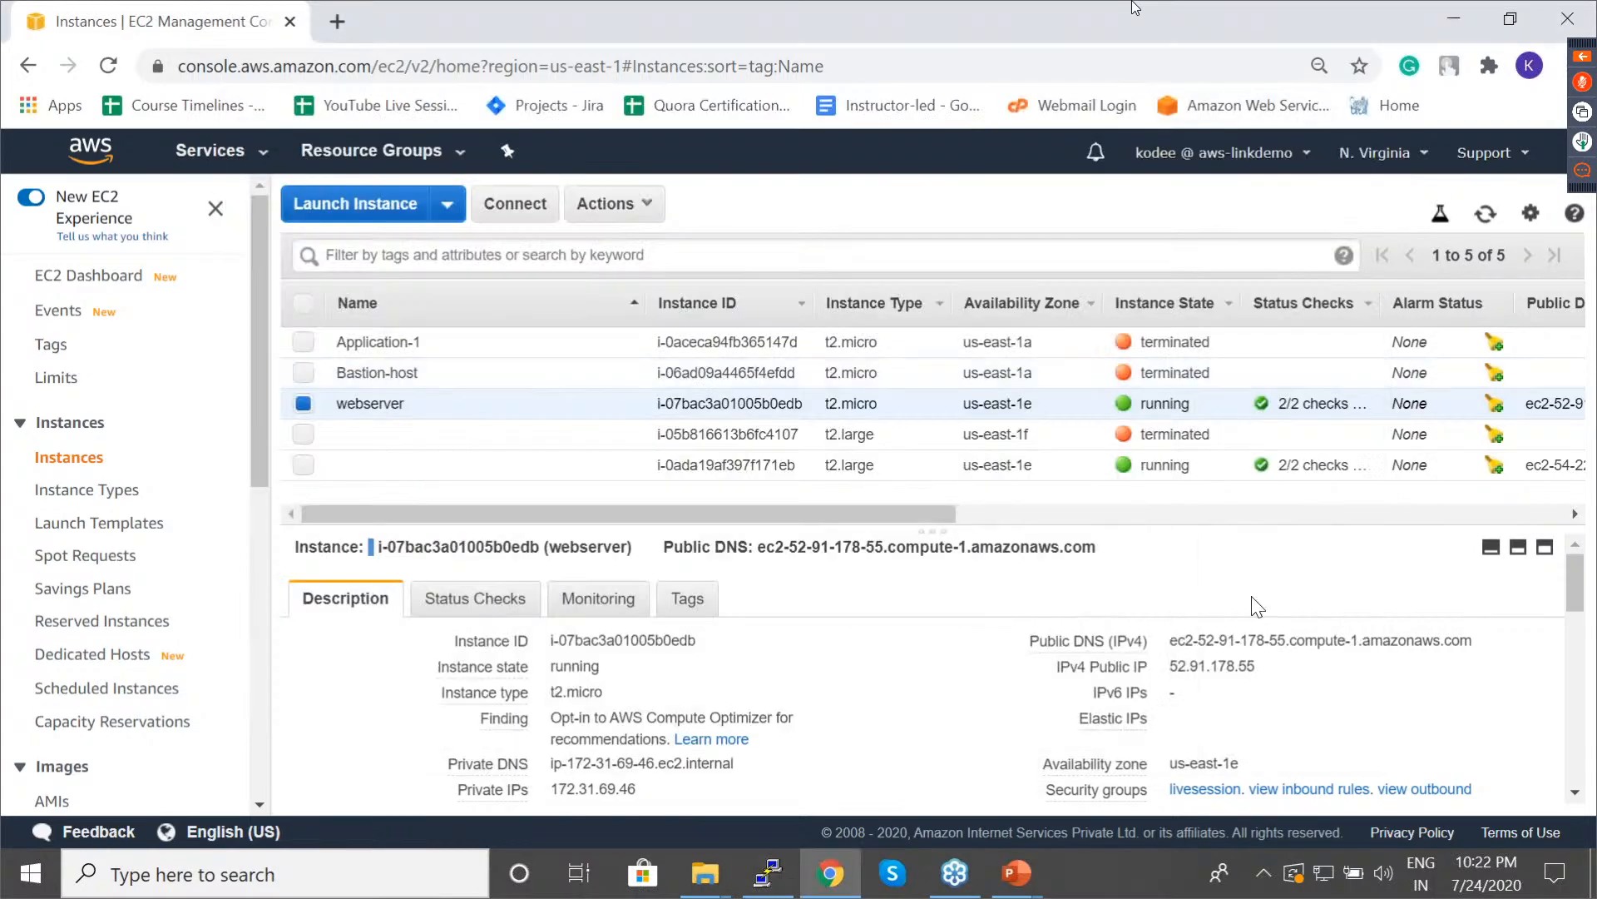
{"action": "left_click", "coordinate": [1271, 668]}
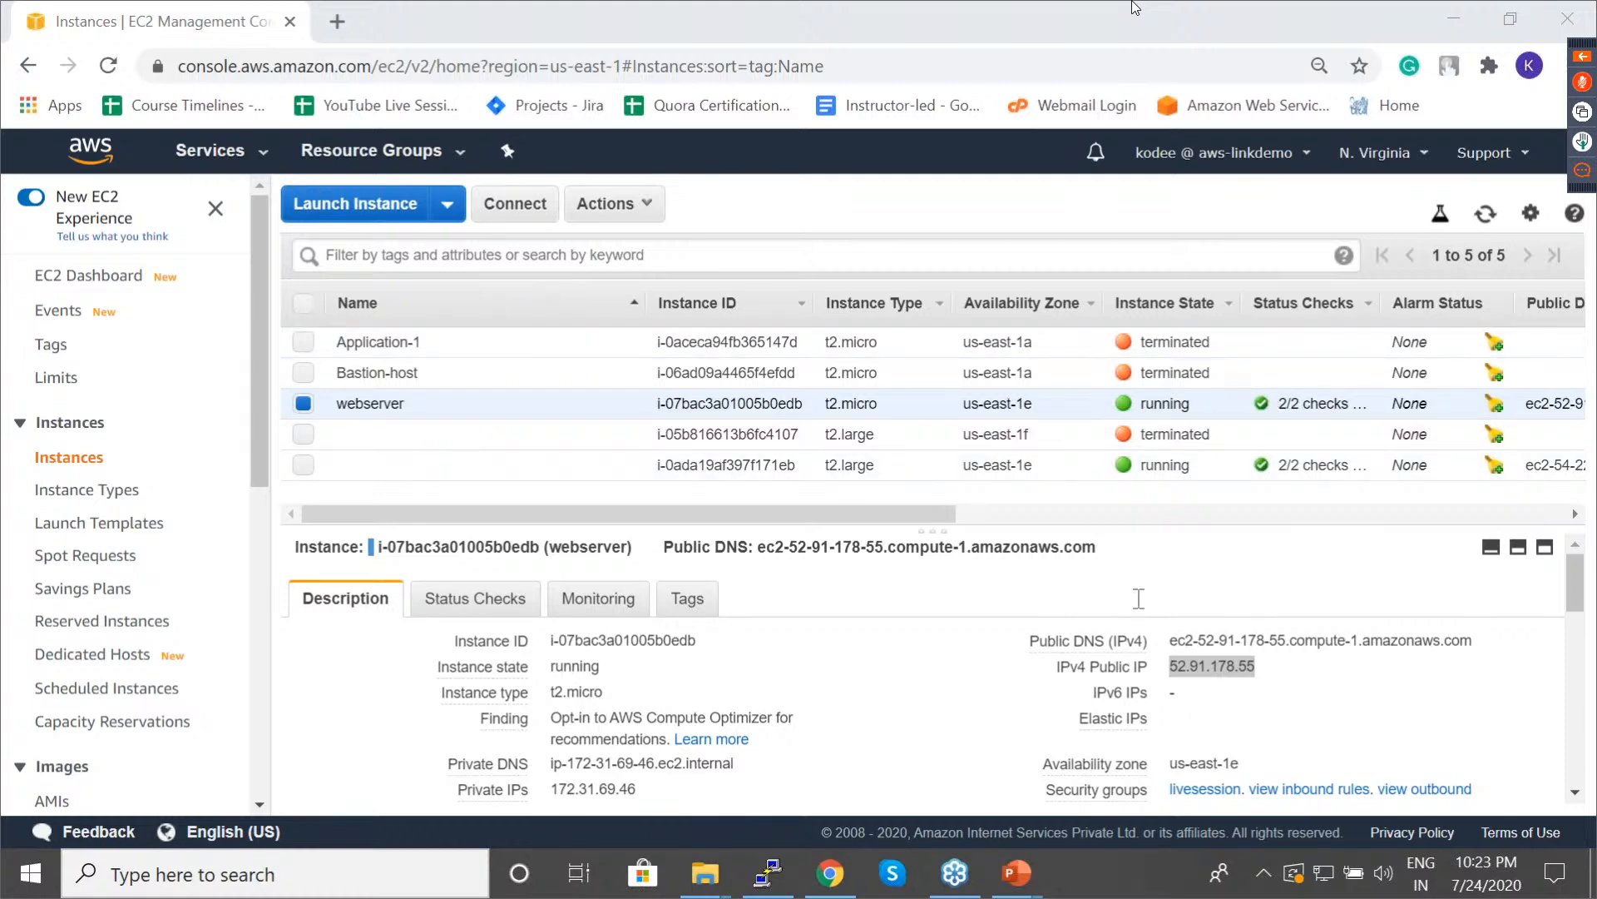
{"action": "left_click", "coordinate": [1273, 687]}
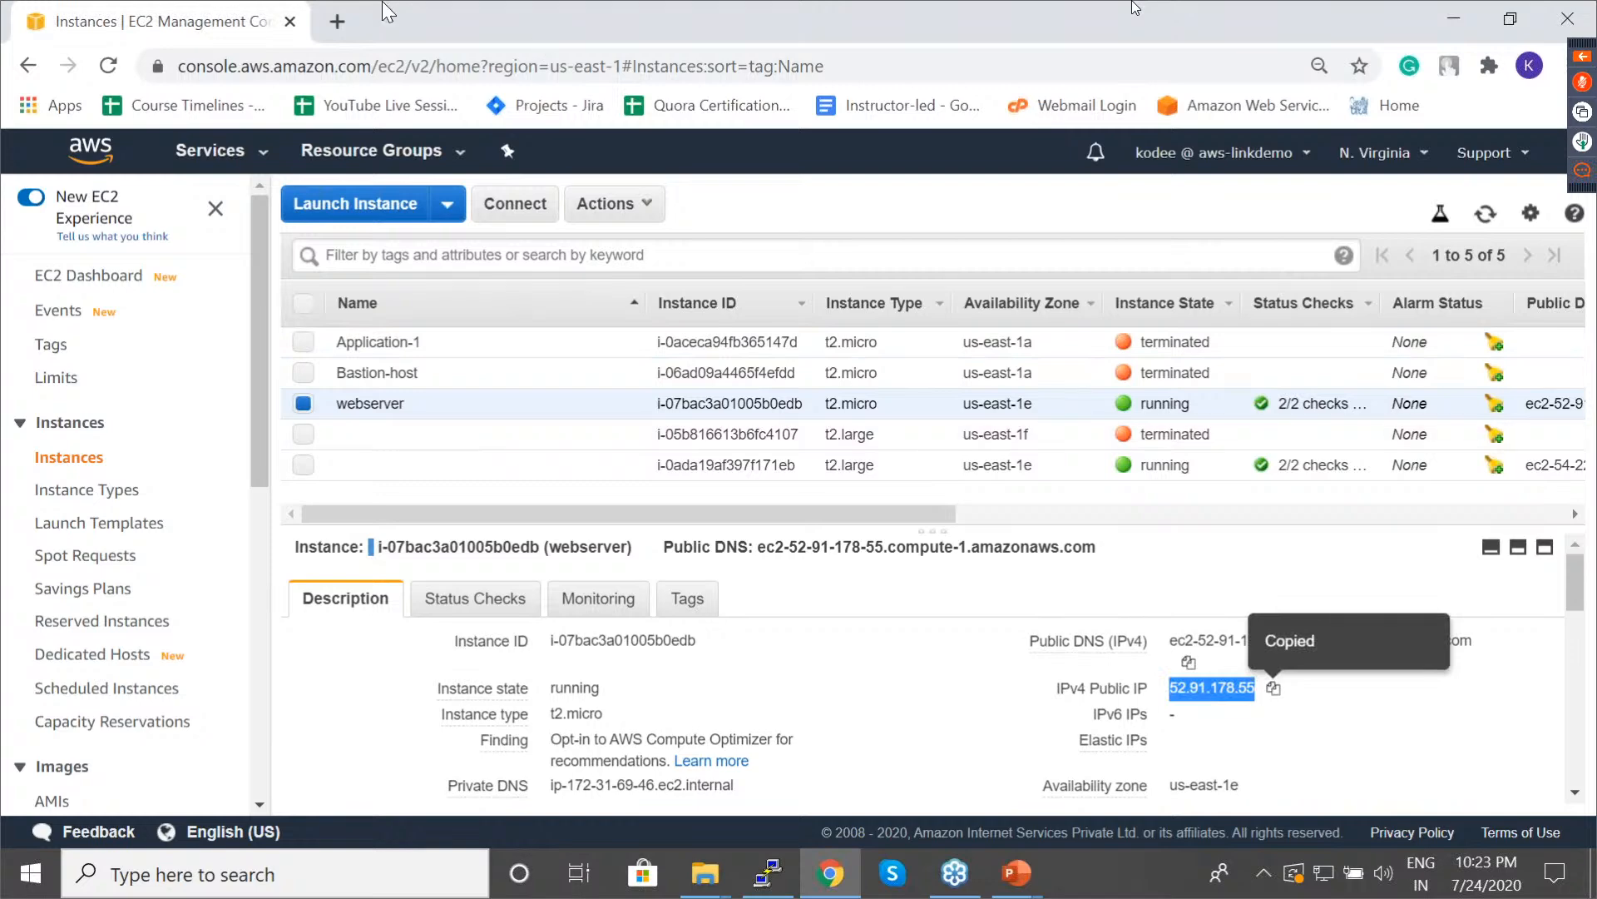
{"action": "left_click", "coordinate": [338, 22]}
{"action": "key", "text": "ctrl+v"}
{"action": "key", "text": "Return"}
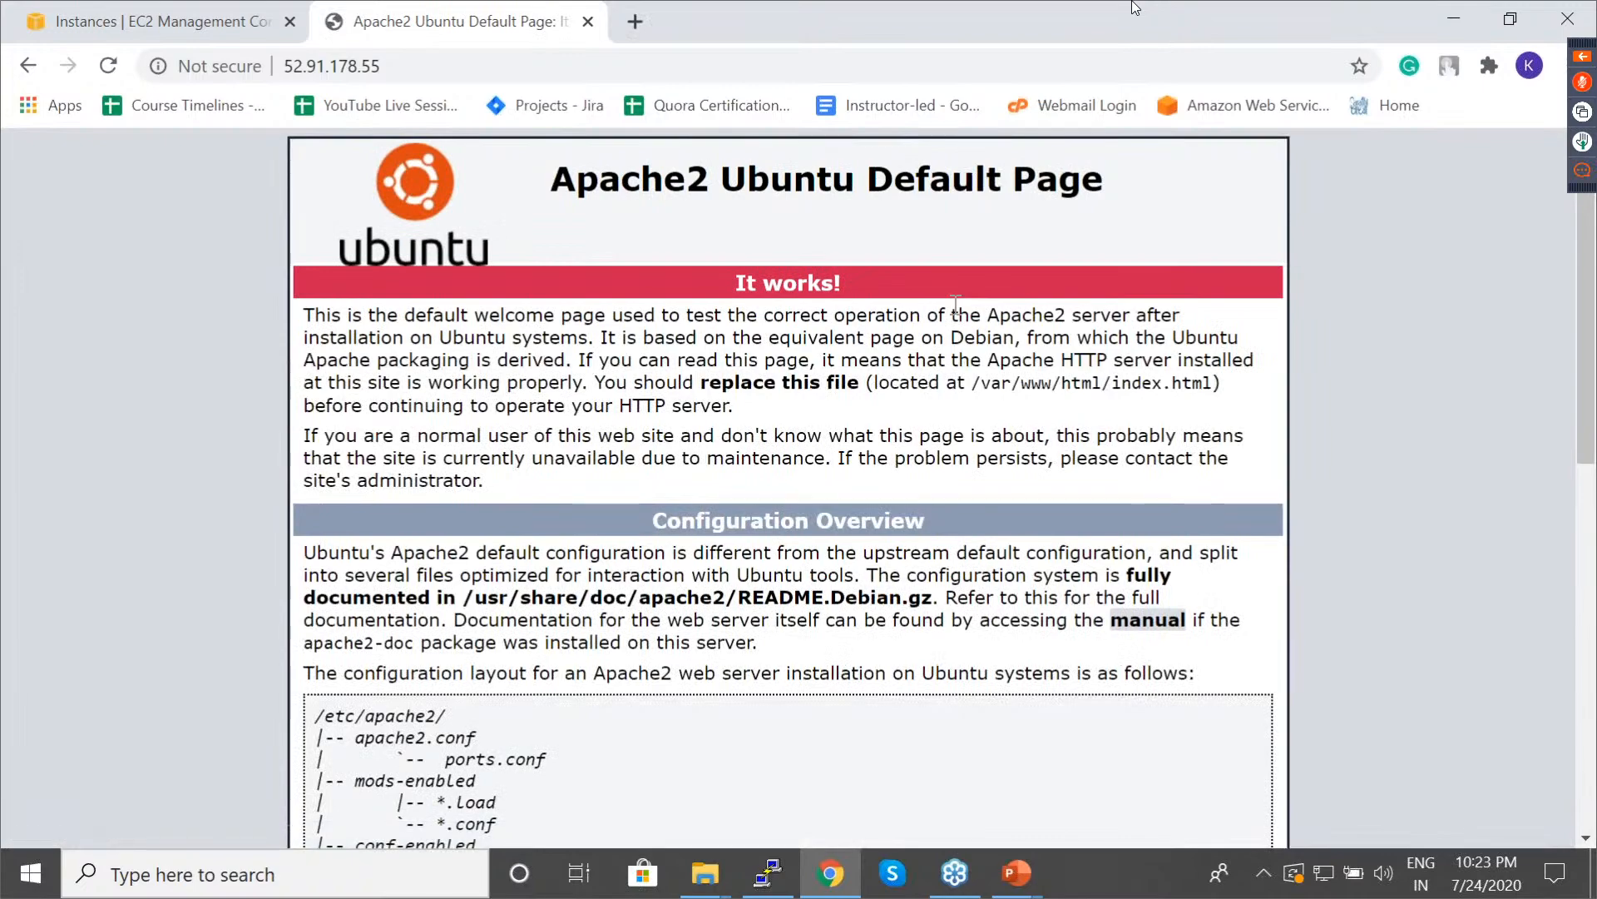
{"action": "left_click", "coordinate": [156, 3]}
{"action": "left_click", "coordinate": [421, 2]}
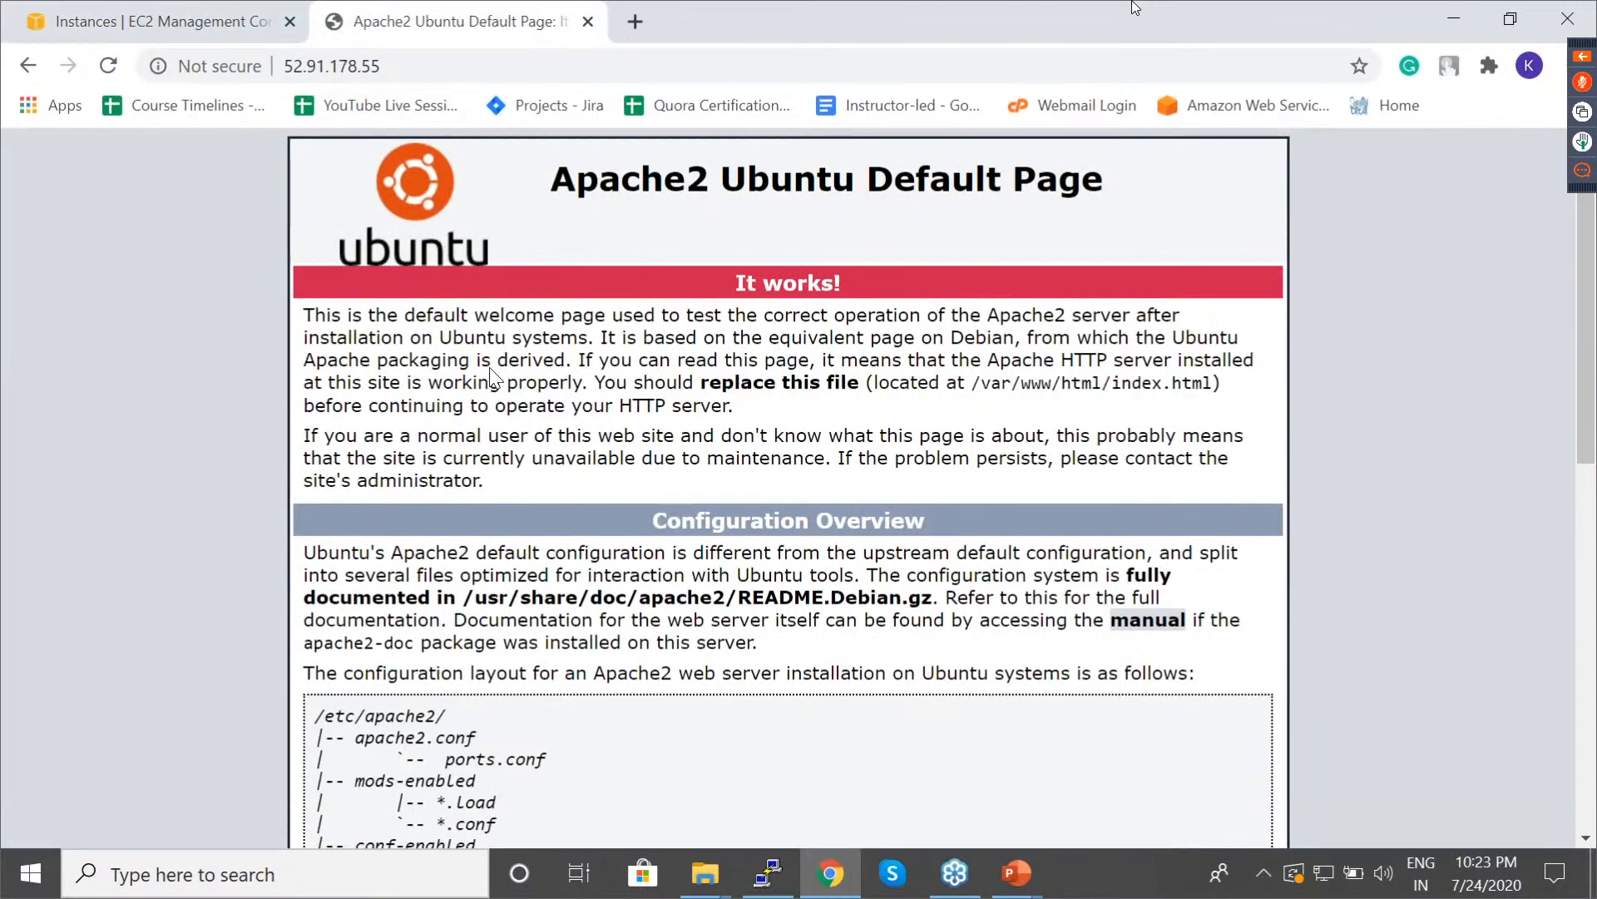
From the webserver instance's details, open its livesession security group and start editing the inbound rules.
{"action": "left_click", "coordinate": [217, 29]}
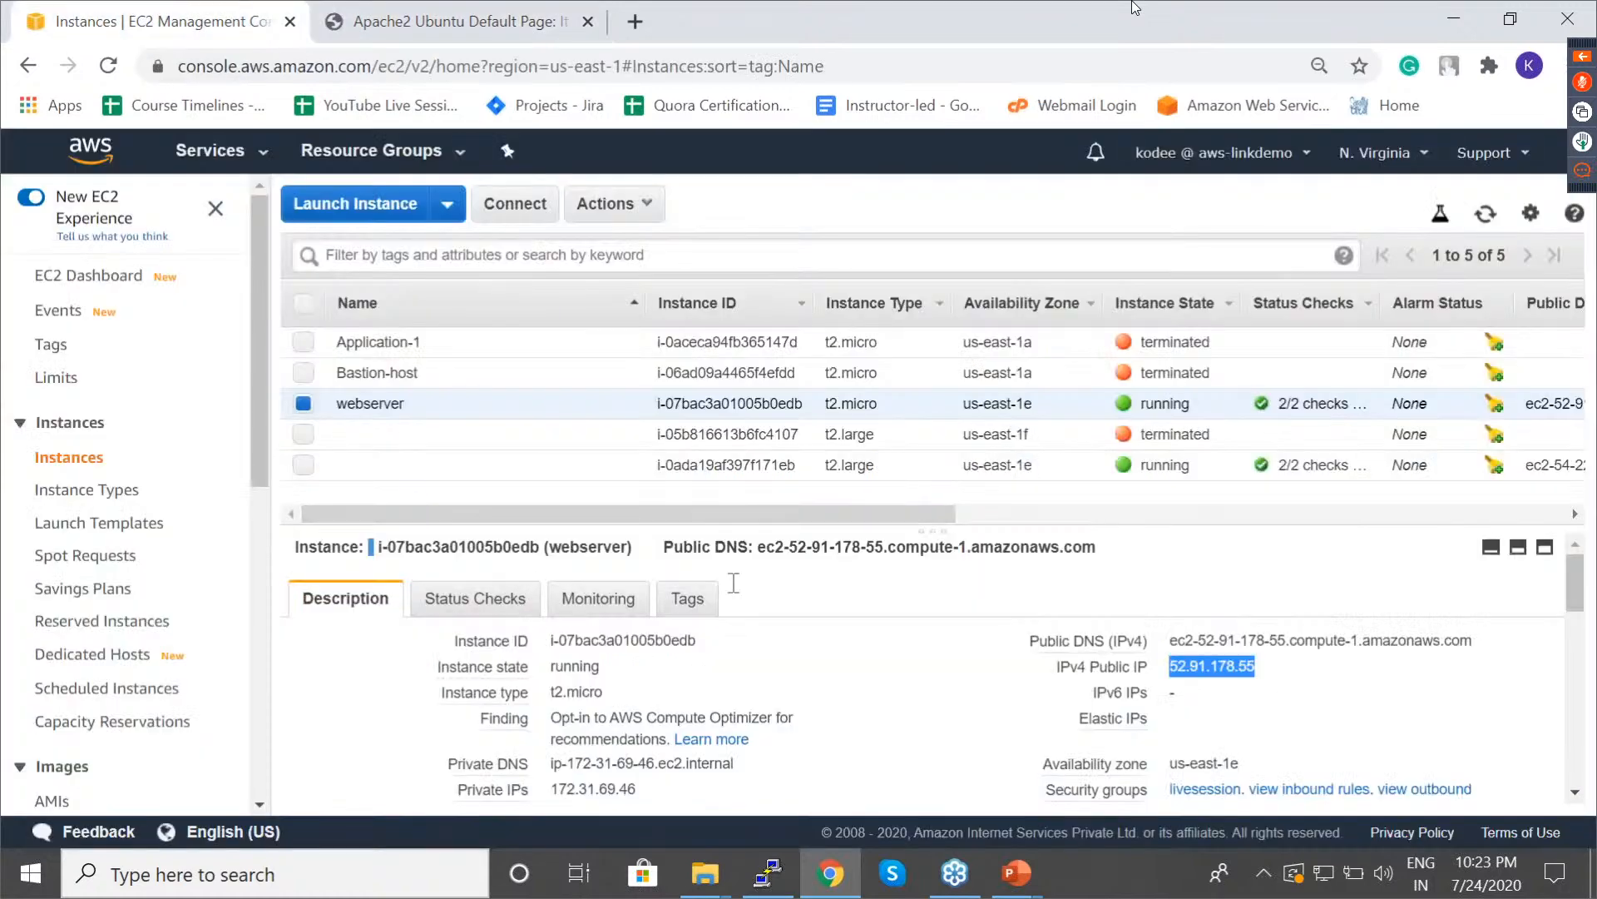
{"action": "left_click_drag", "start_coordinate": [860, 524], "coordinate": [864, 245]}
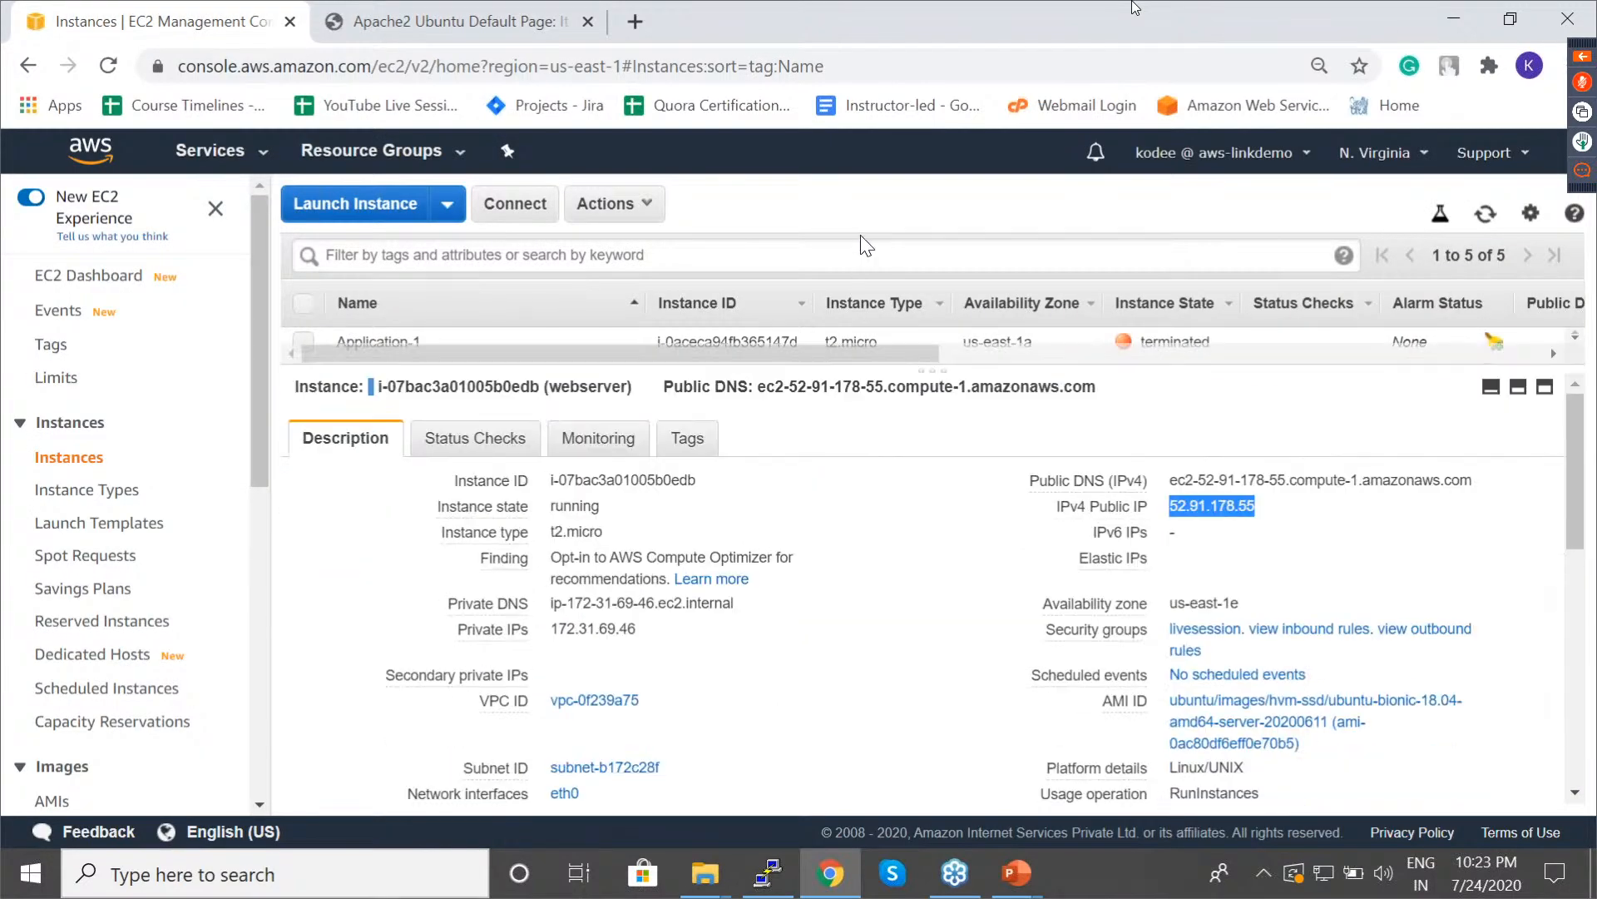
{"action": "left_click", "coordinate": [1204, 629]}
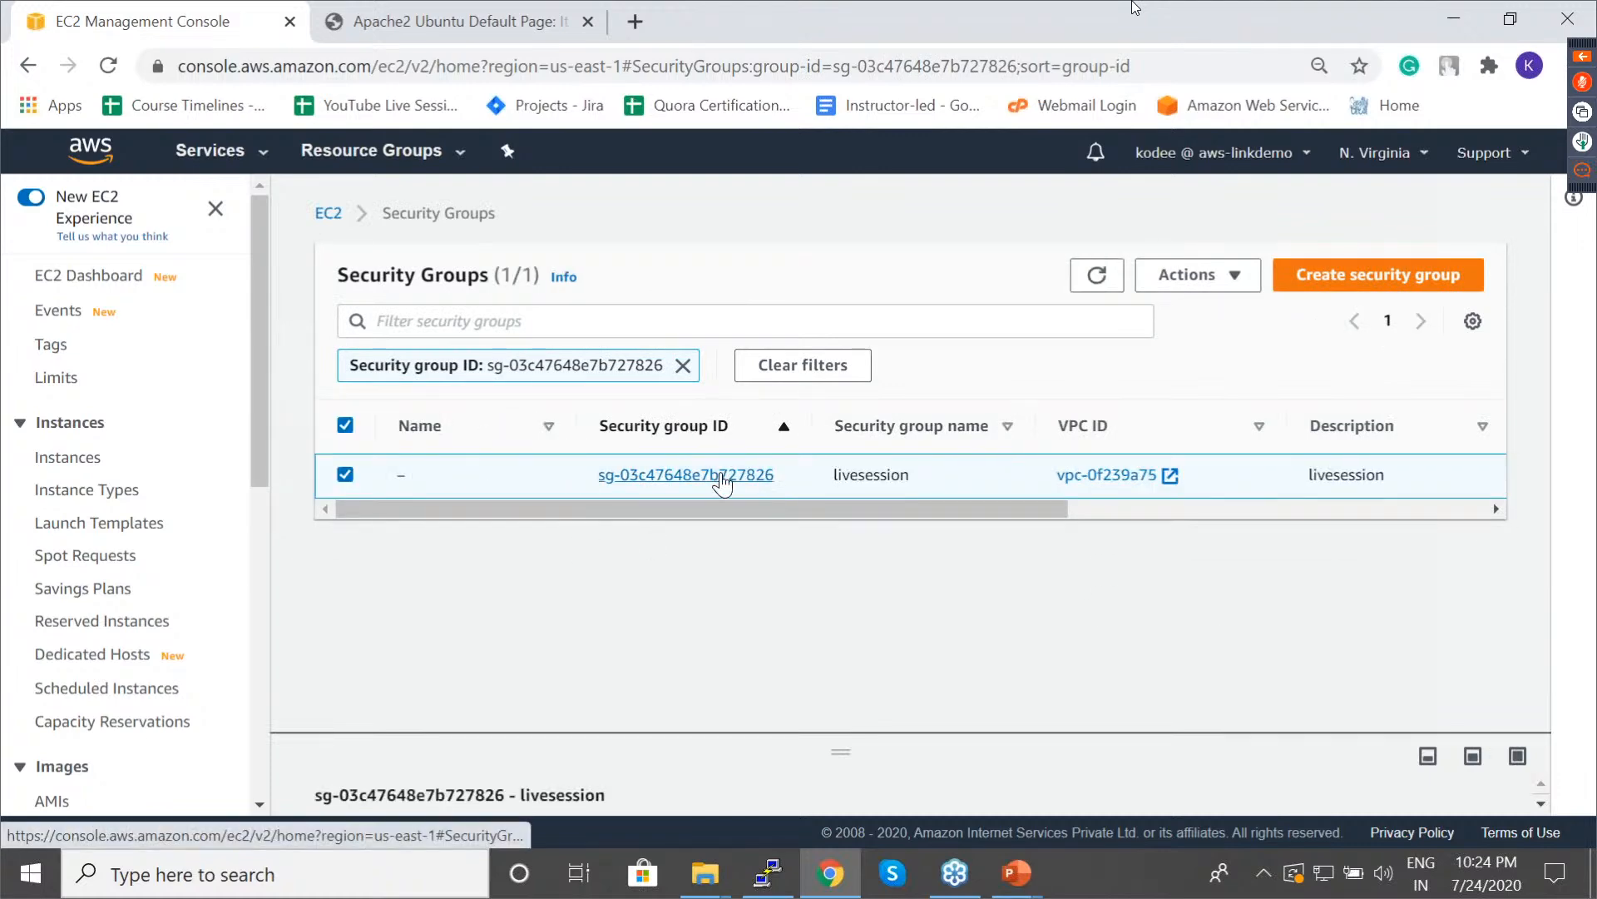
{"action": "left_click_drag", "start_coordinate": [830, 753], "coordinate": [841, 563]}
{"action": "left_click", "coordinate": [492, 672]}
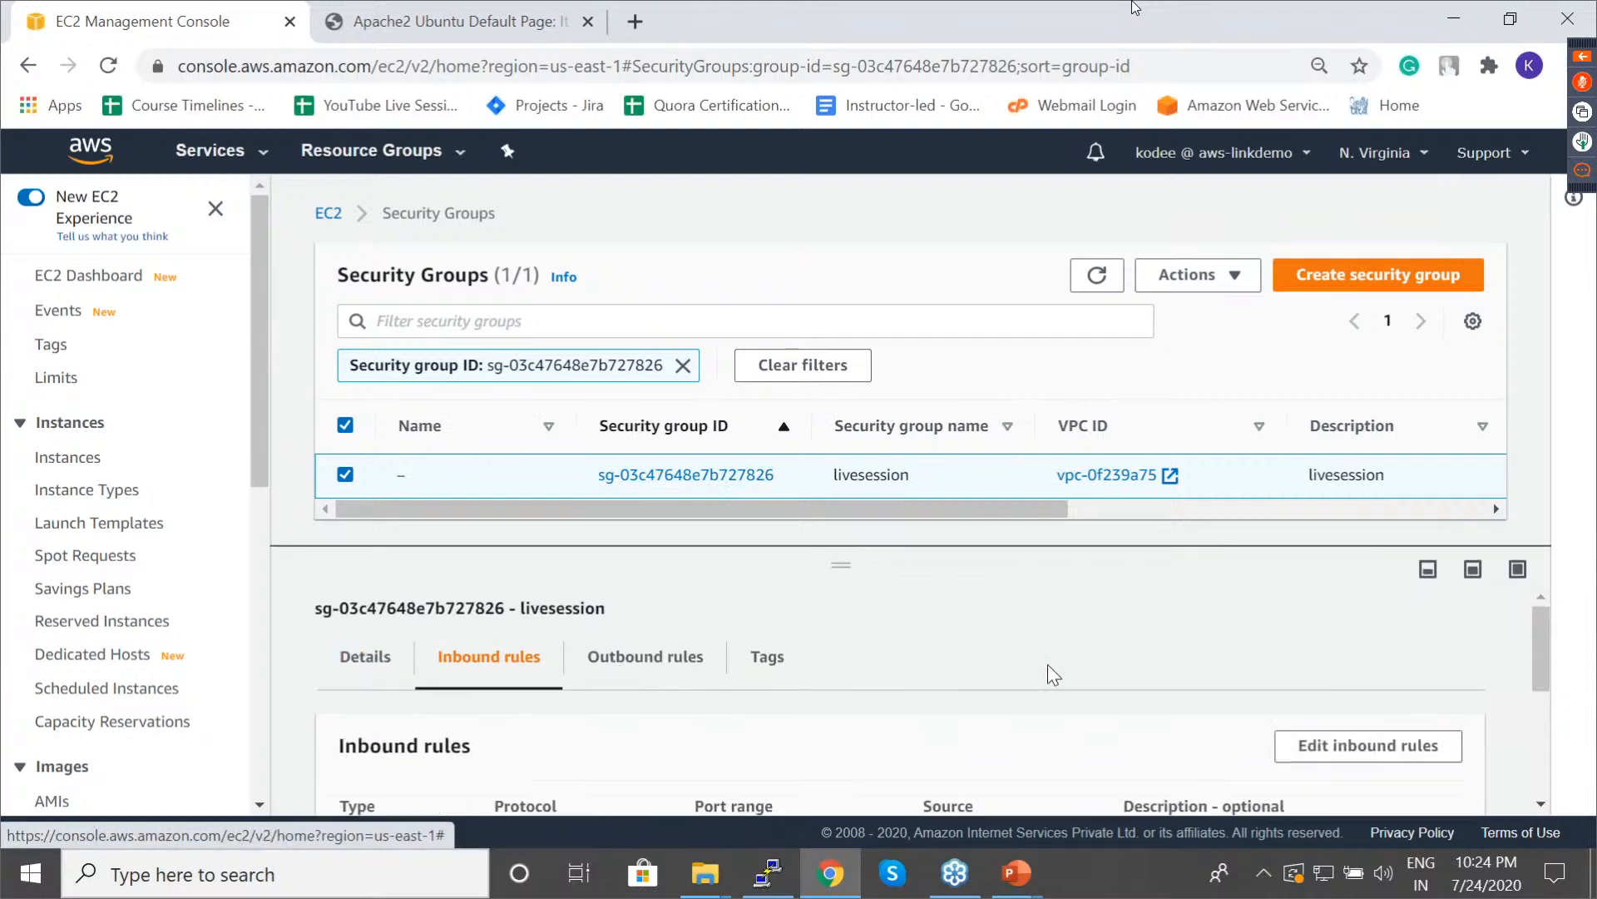
{"action": "left_click_drag", "start_coordinate": [1544, 632], "coordinate": [1545, 715]}
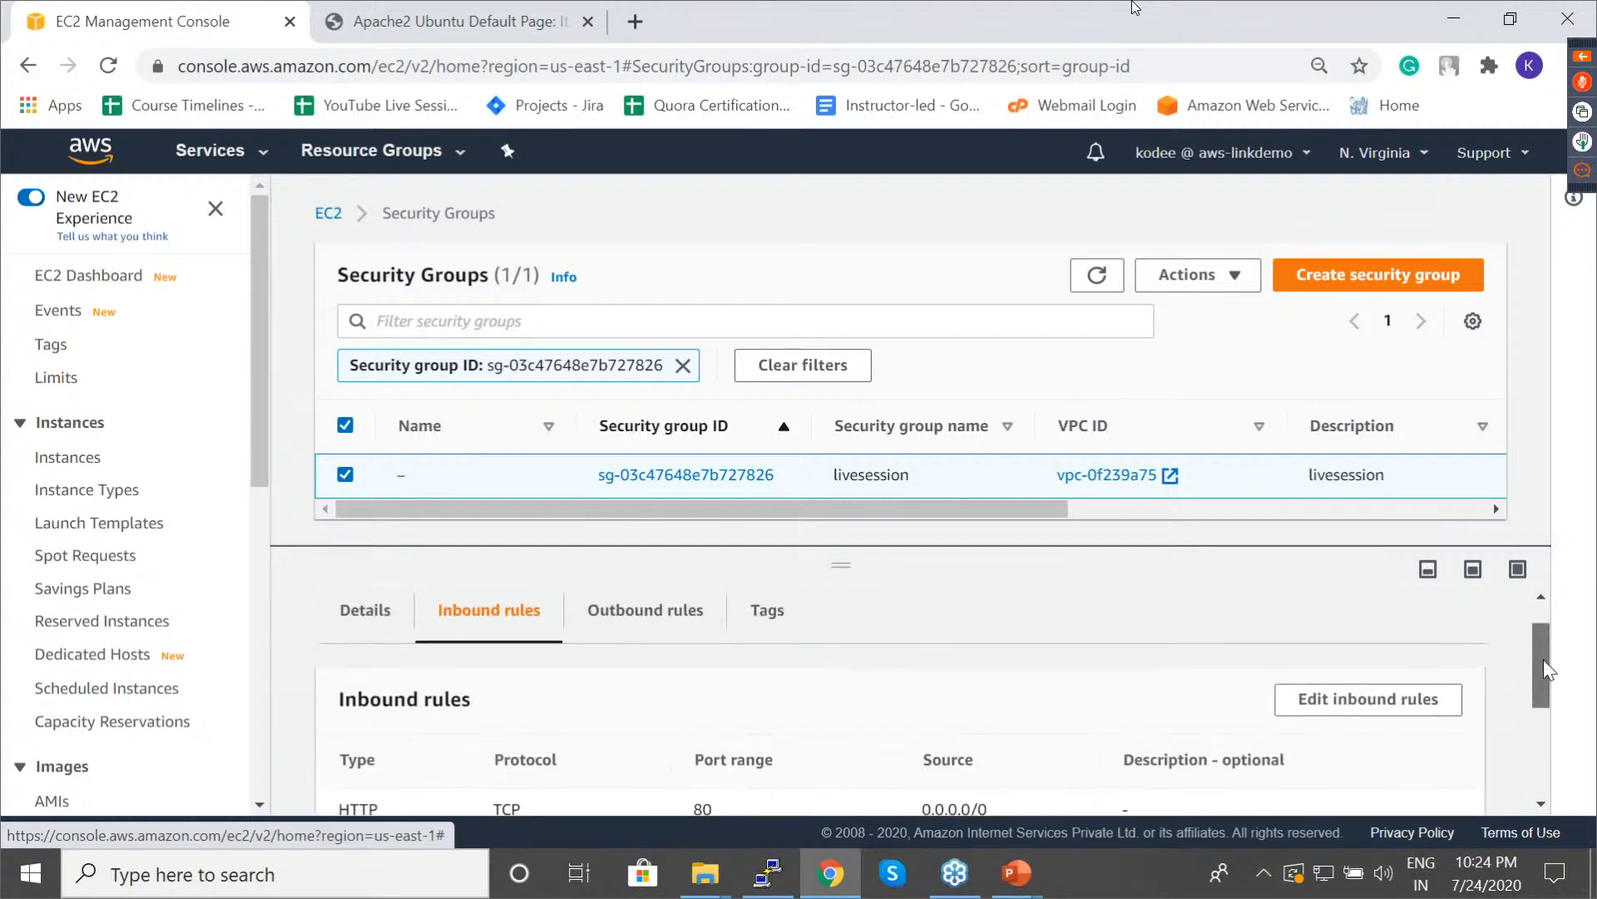
{"action": "left_click", "coordinate": [1409, 697]}
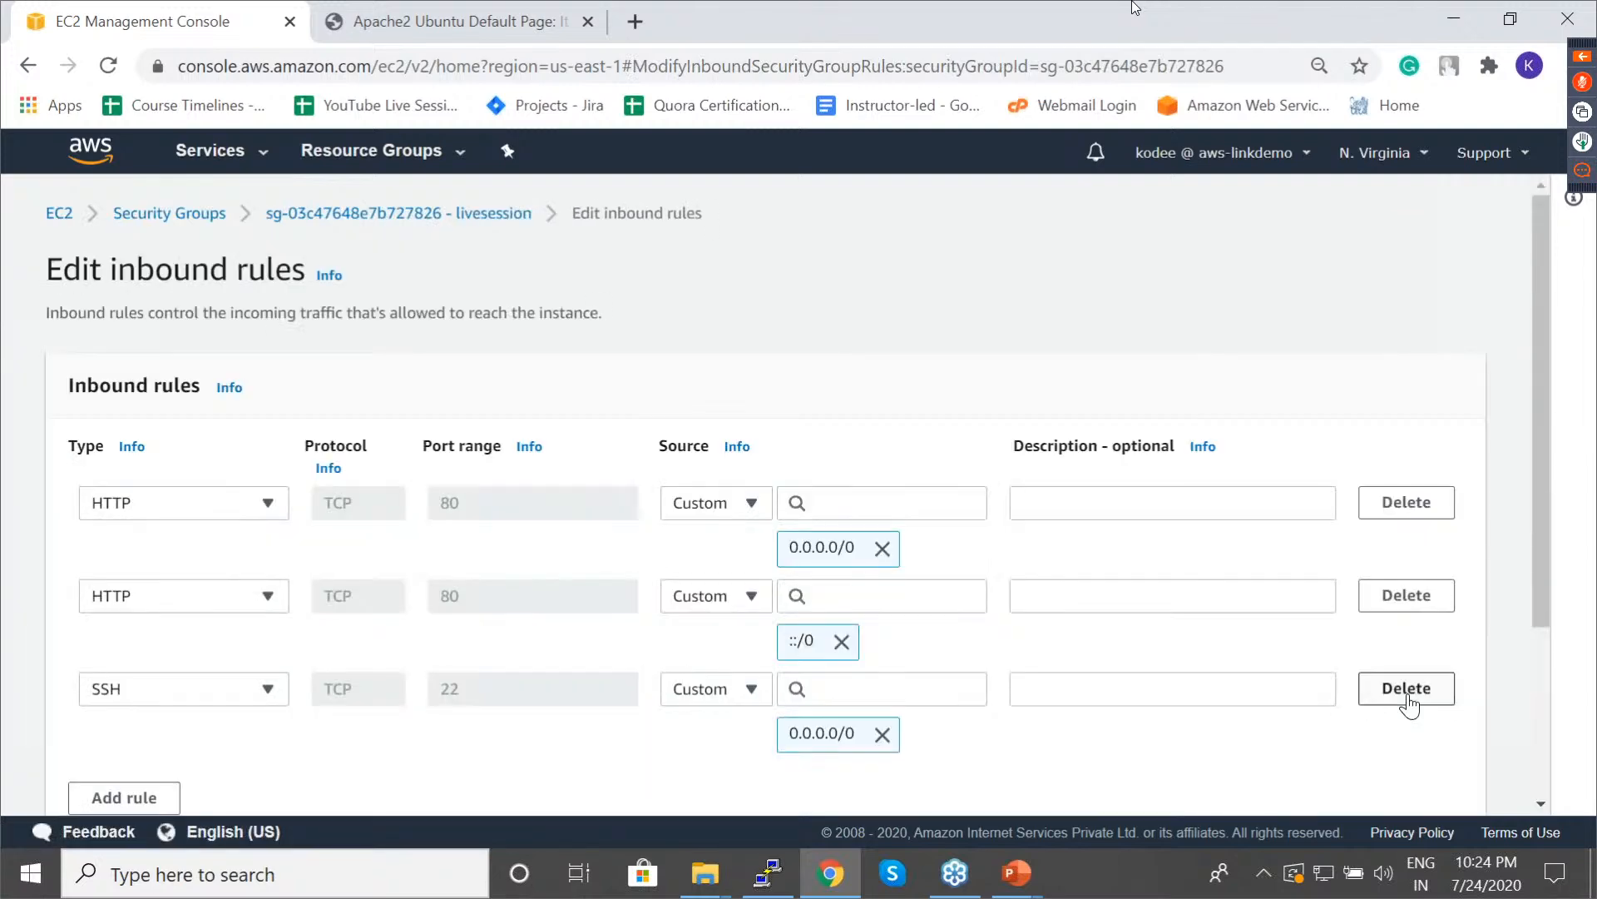
Delete both HTTP inbound rules from the livesession security group, keeping only SSH, and save the rules.
{"action": "left_click", "coordinate": [1408, 596]}
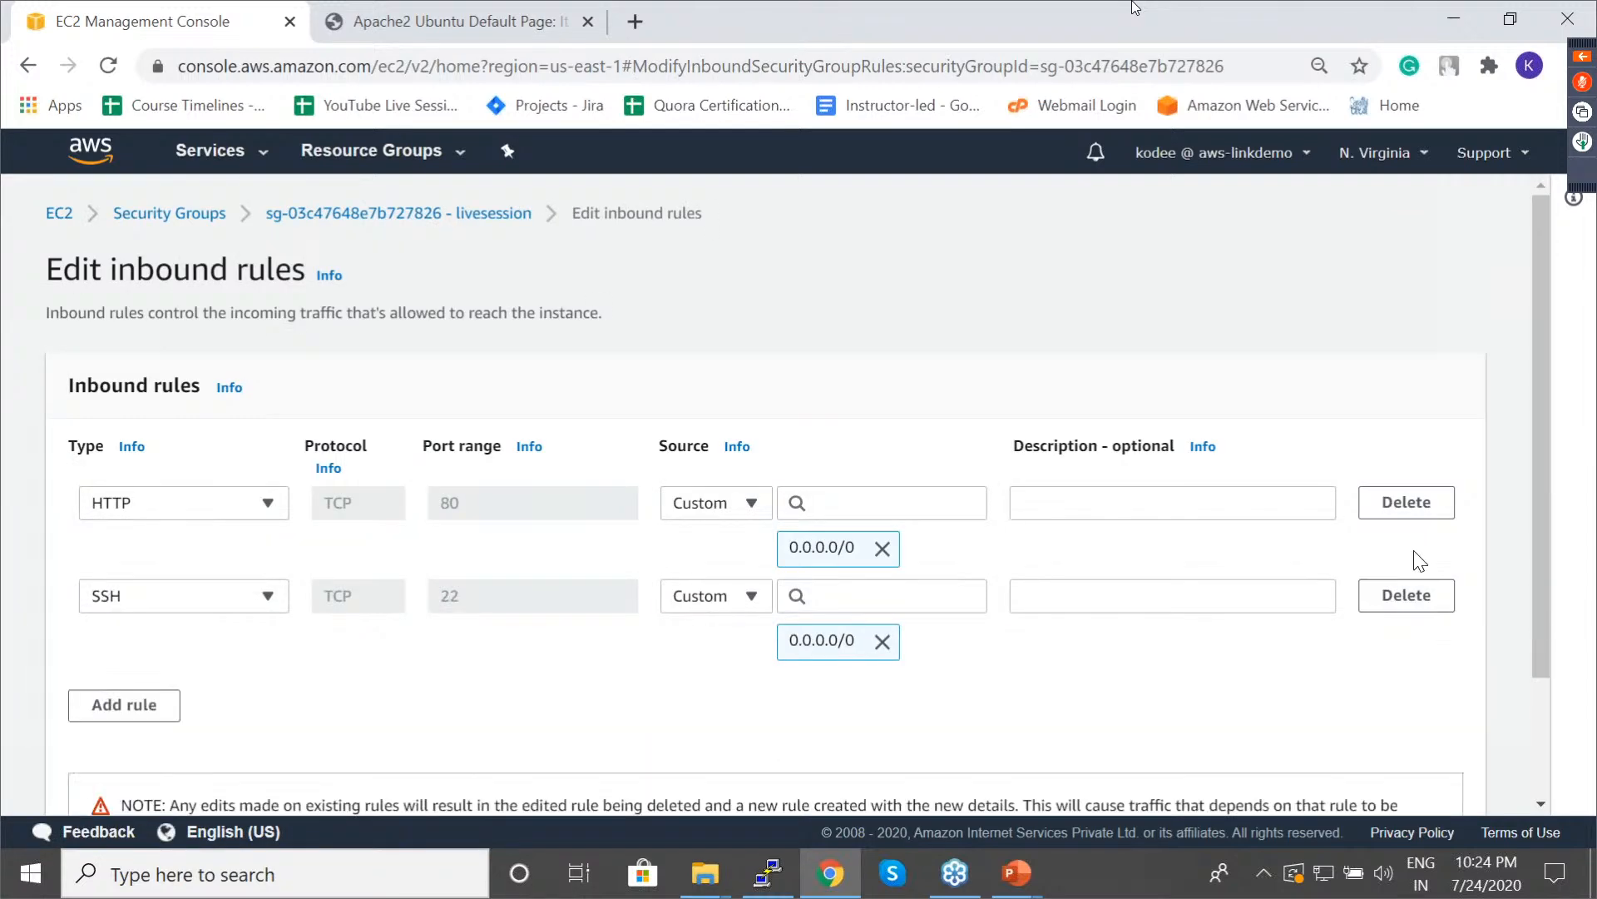
{"action": "left_click", "coordinate": [1411, 503]}
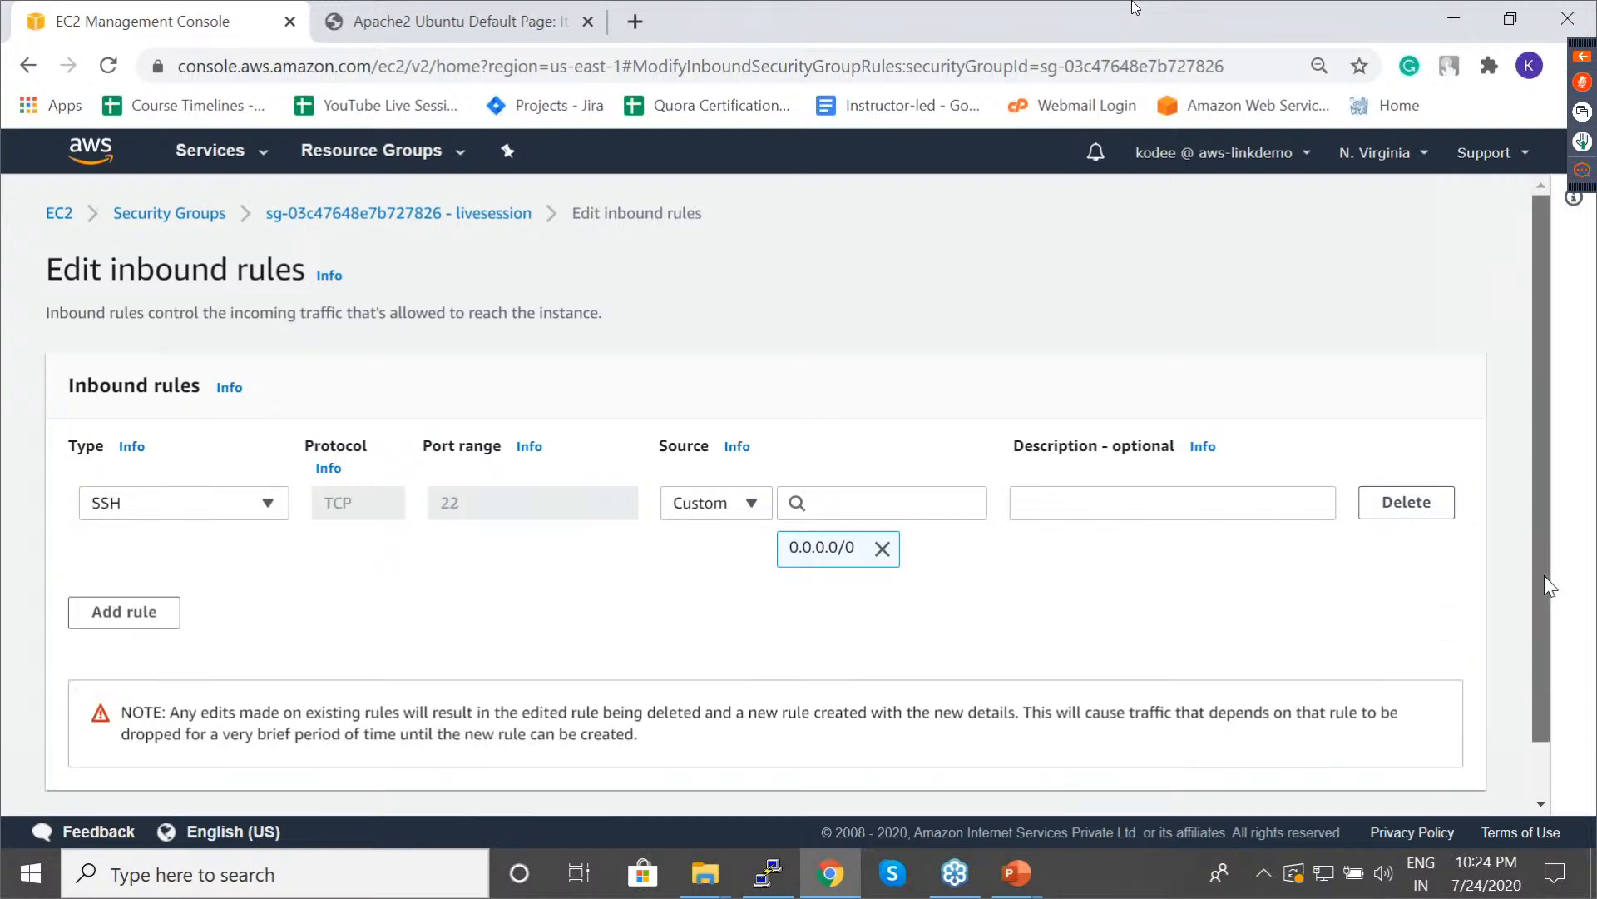
{"action": "scroll", "coordinate": [1446, 746], "scroll_direction": "down", "scroll_amount": 1}
{"action": "left_click", "coordinate": [1419, 774]}
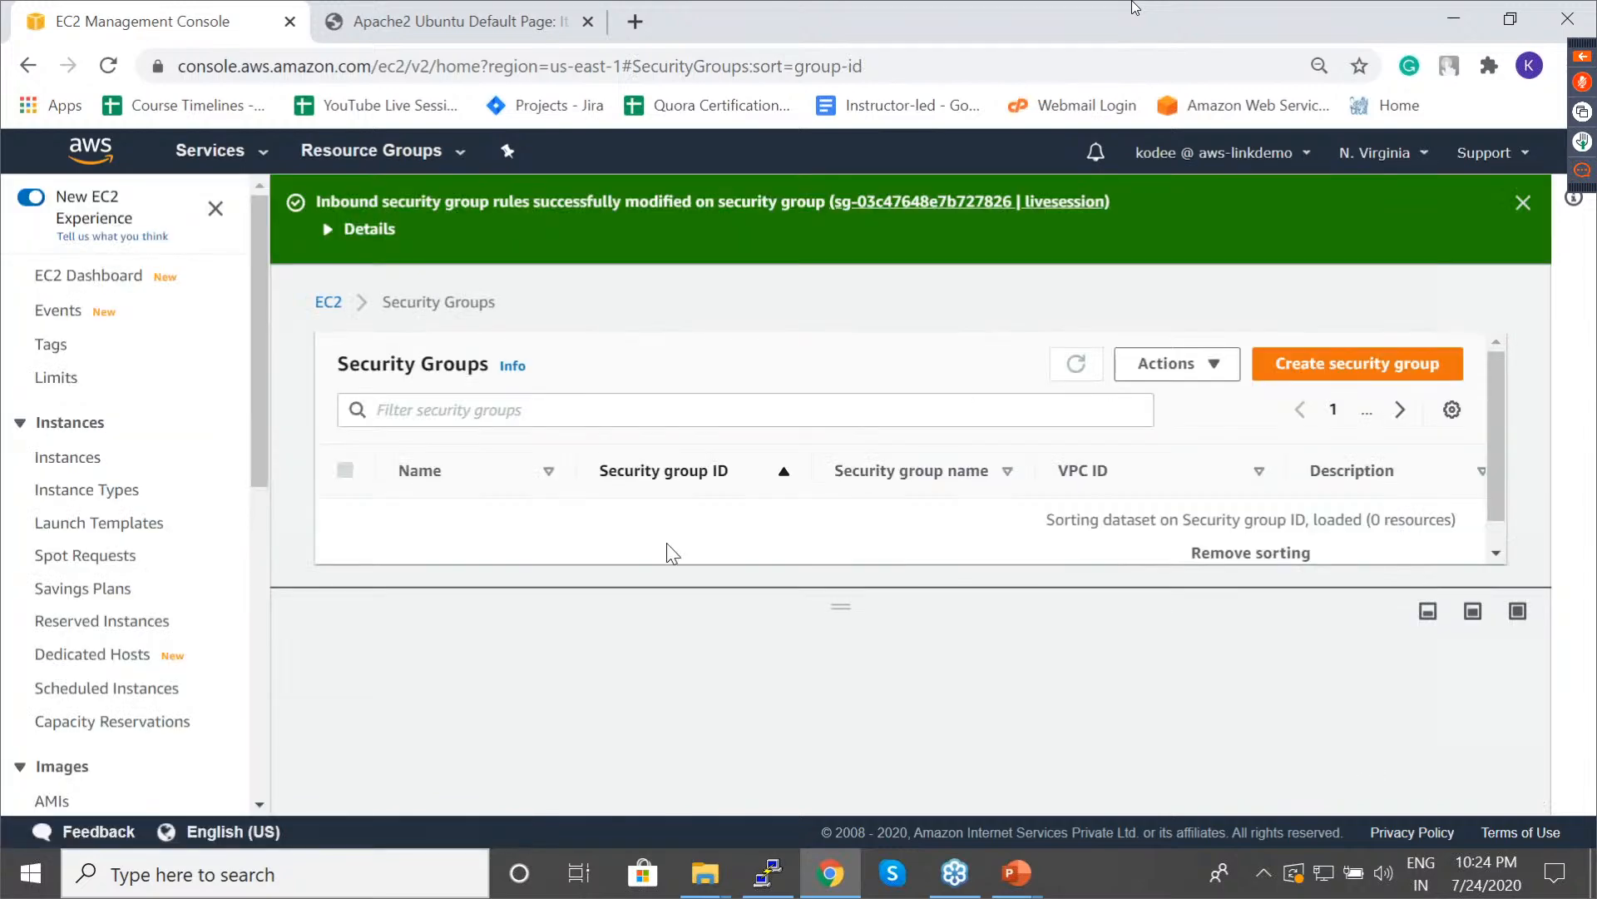
Return the EC2 console to the instances list and reload the Apache2 default page.
{"action": "left_click", "coordinate": [79, 459]}
{"action": "key", "text": "ctrl+Tab"}
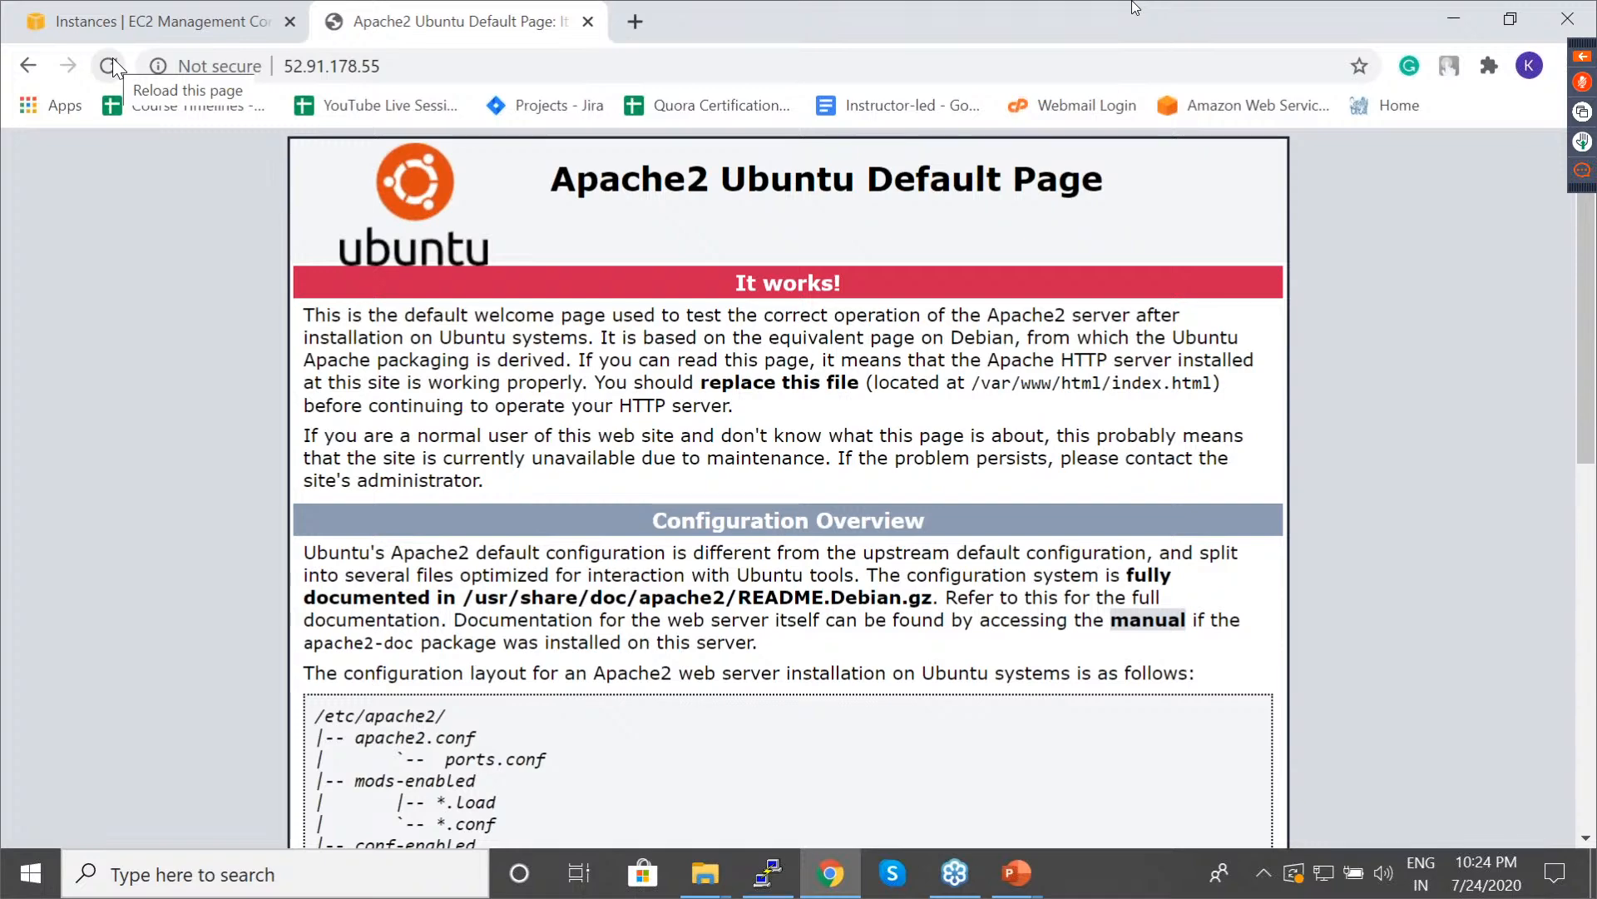
{"action": "left_click", "coordinate": [114, 64]}
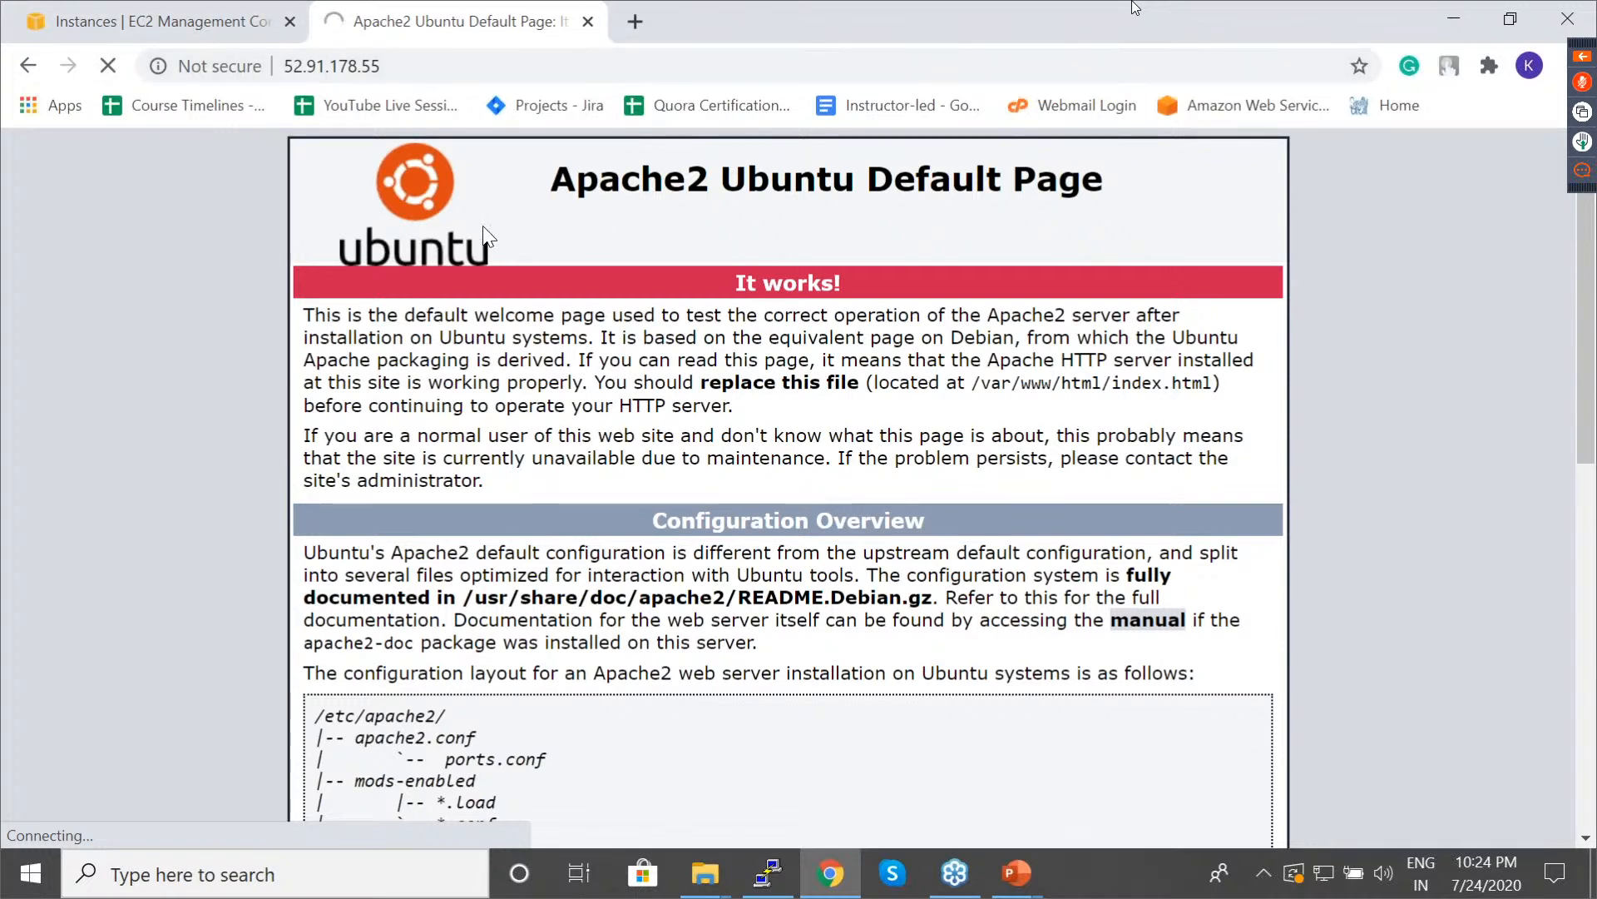
Copy the webserver instance's IPv4 public IP again, load it in a new browser tab and close the older page tab.
{"action": "left_click", "coordinate": [183, 7]}
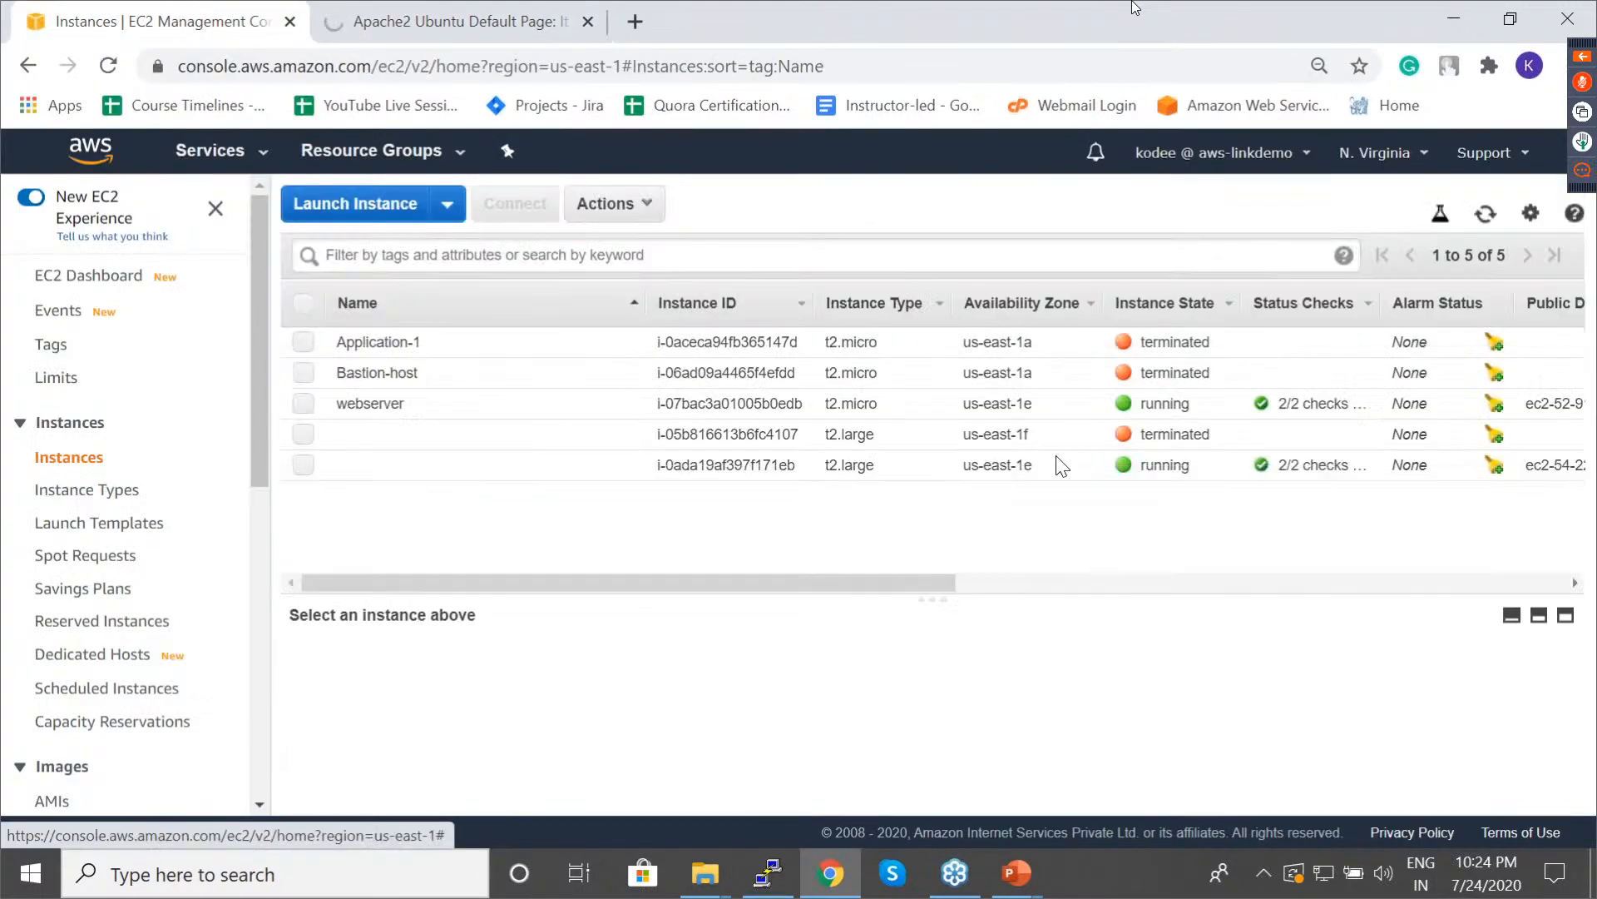
{"action": "left_click", "coordinate": [594, 412]}
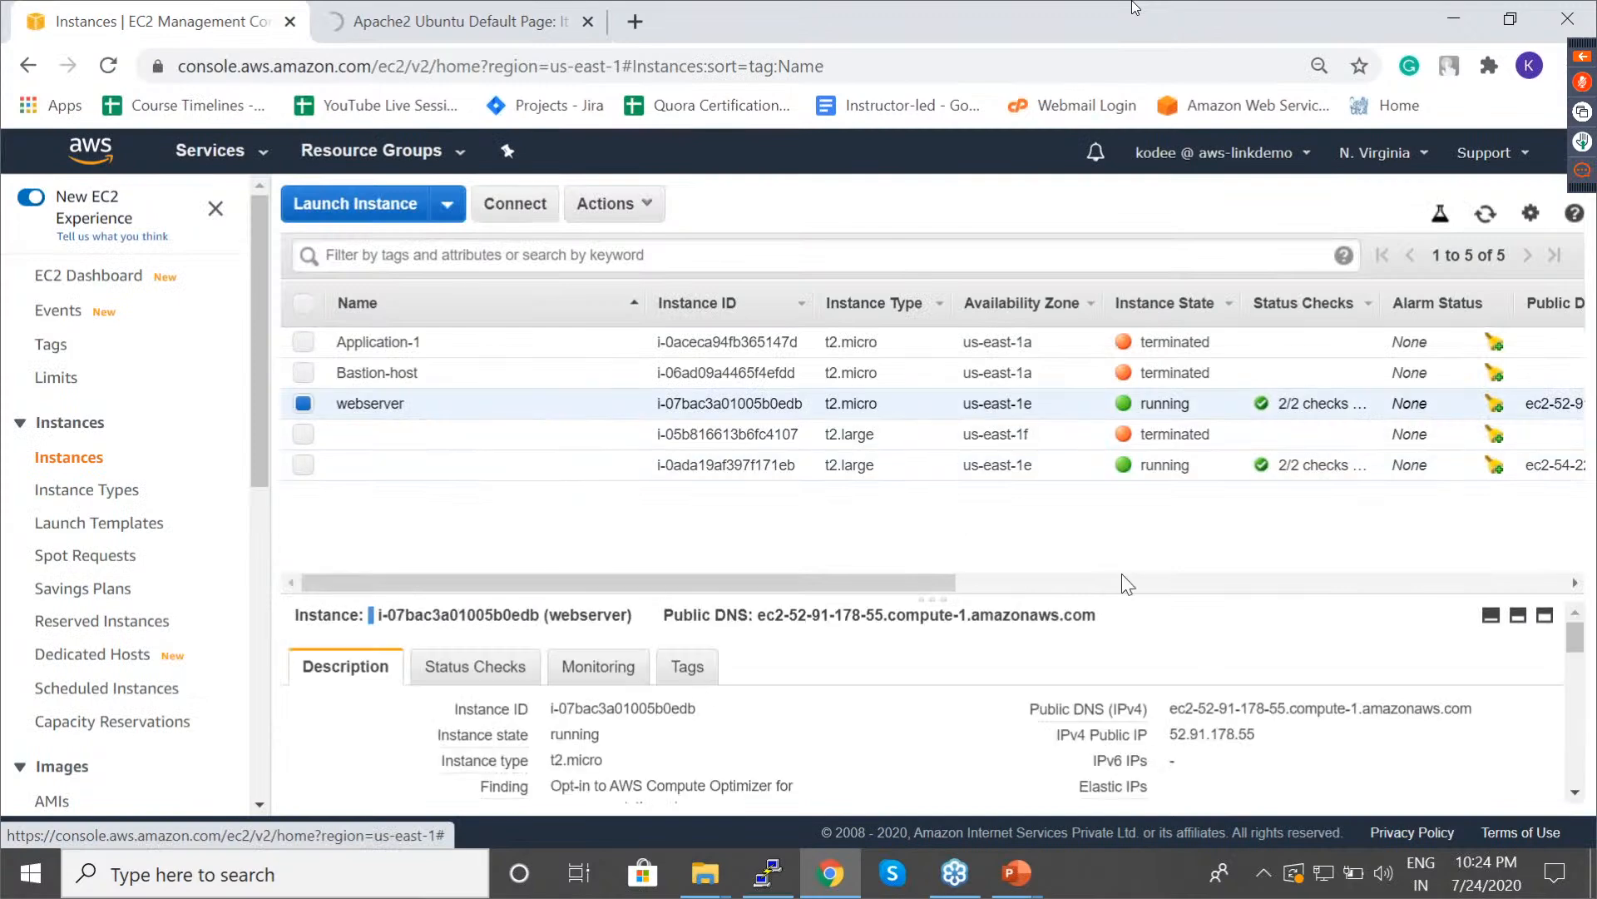
{"action": "left_click", "coordinate": [1273, 757]}
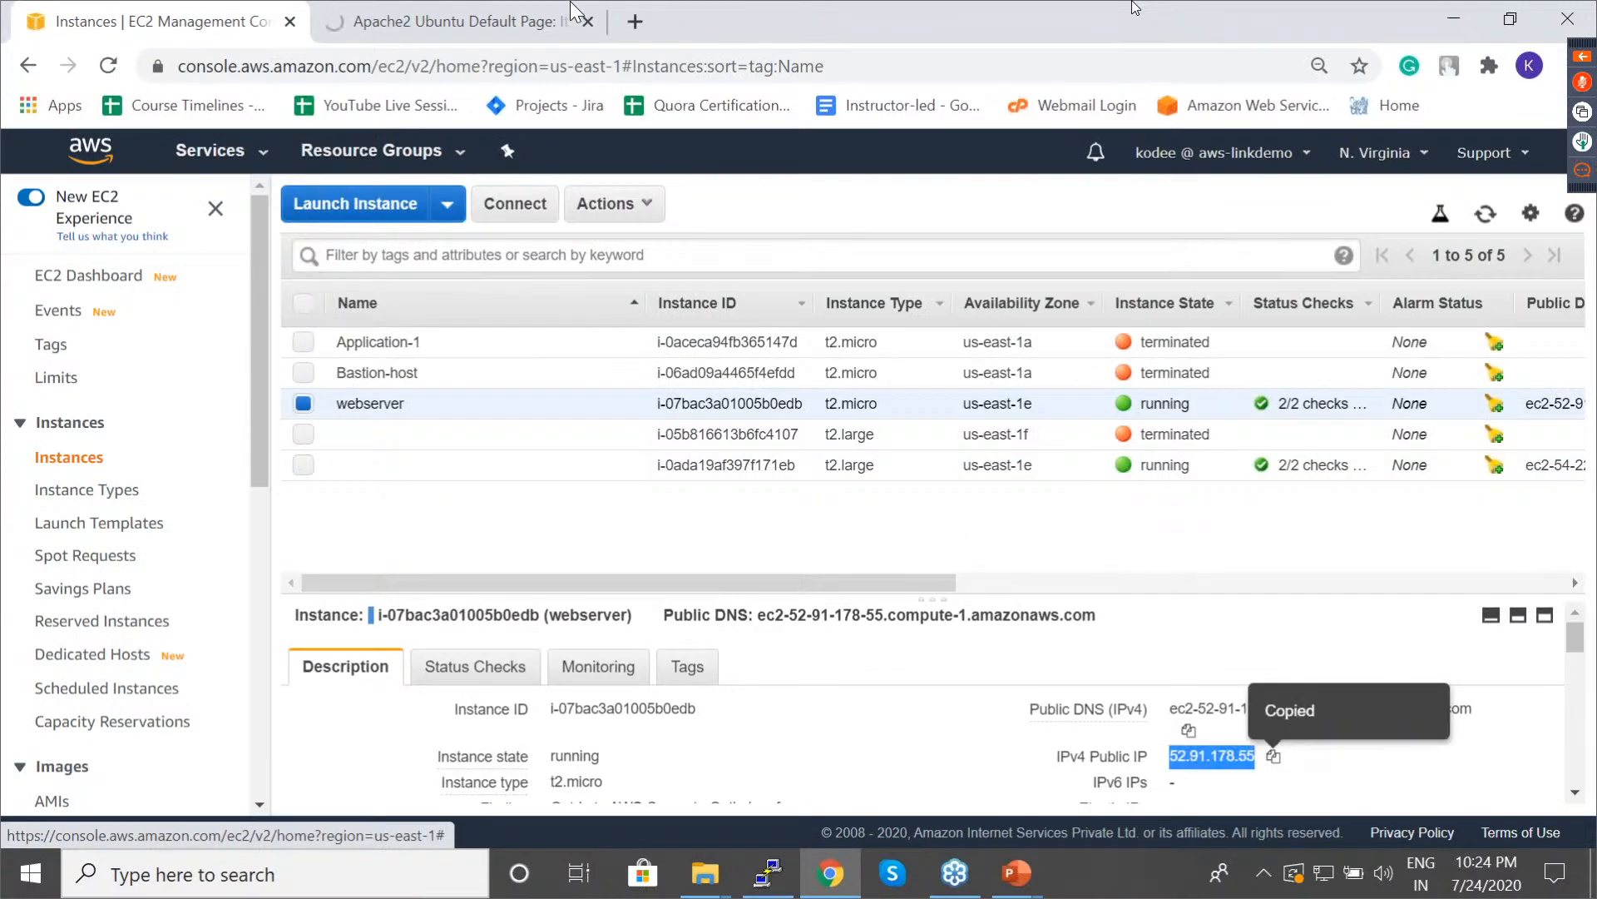
{"action": "left_click", "coordinate": [652, 25]}
{"action": "key", "text": "ctrl+v"}
{"action": "key", "text": "Return"}
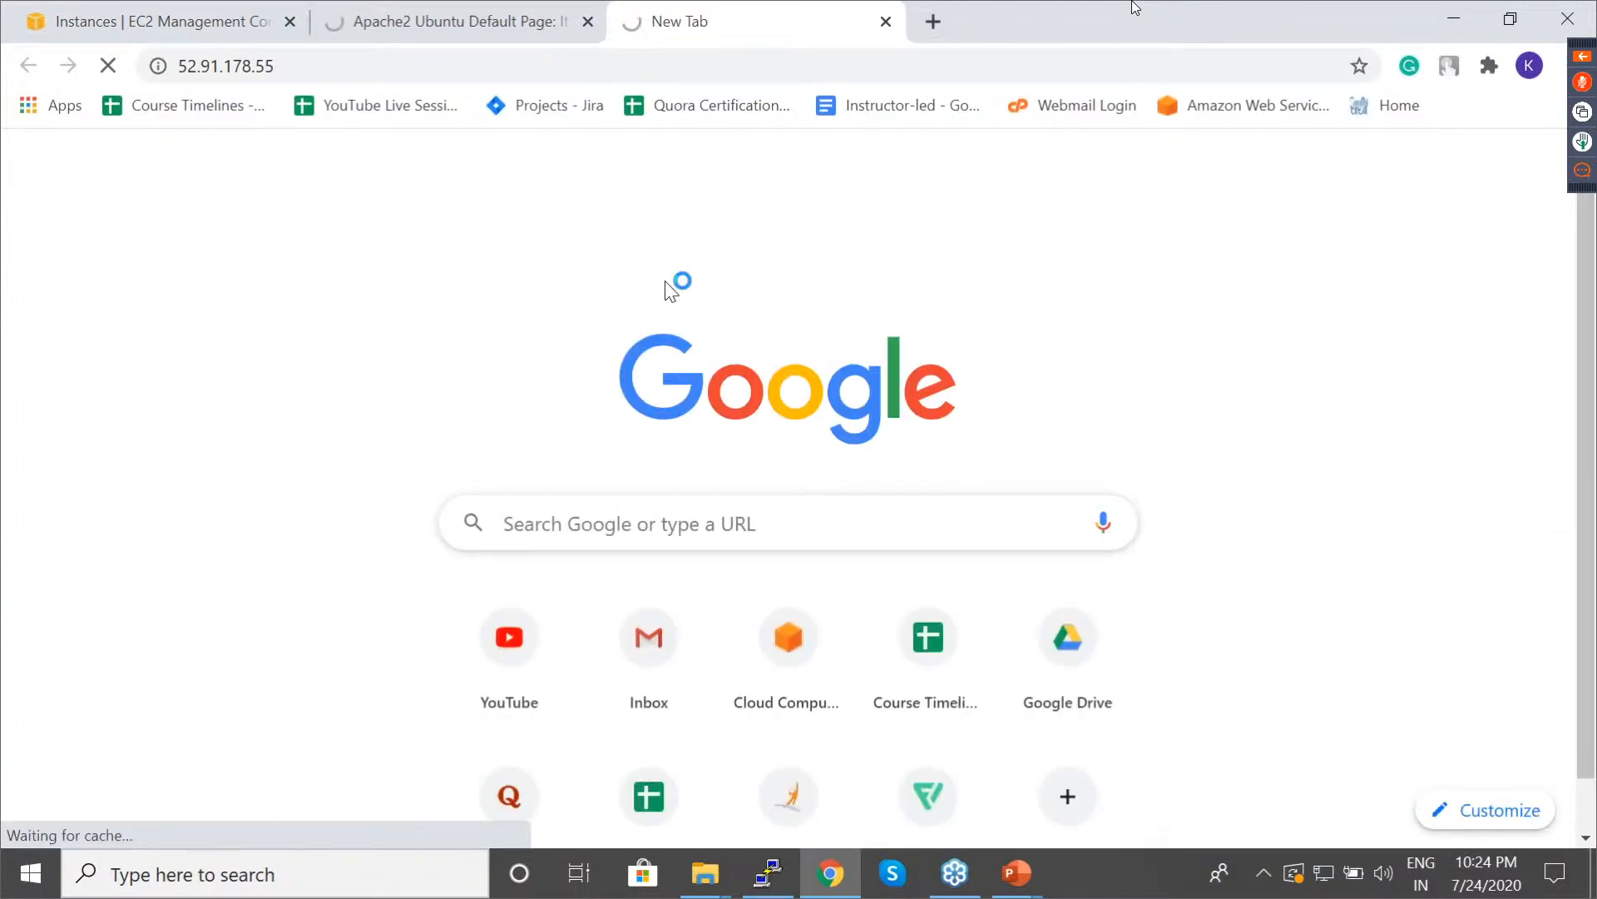
{"action": "left_click", "coordinate": [549, 22]}
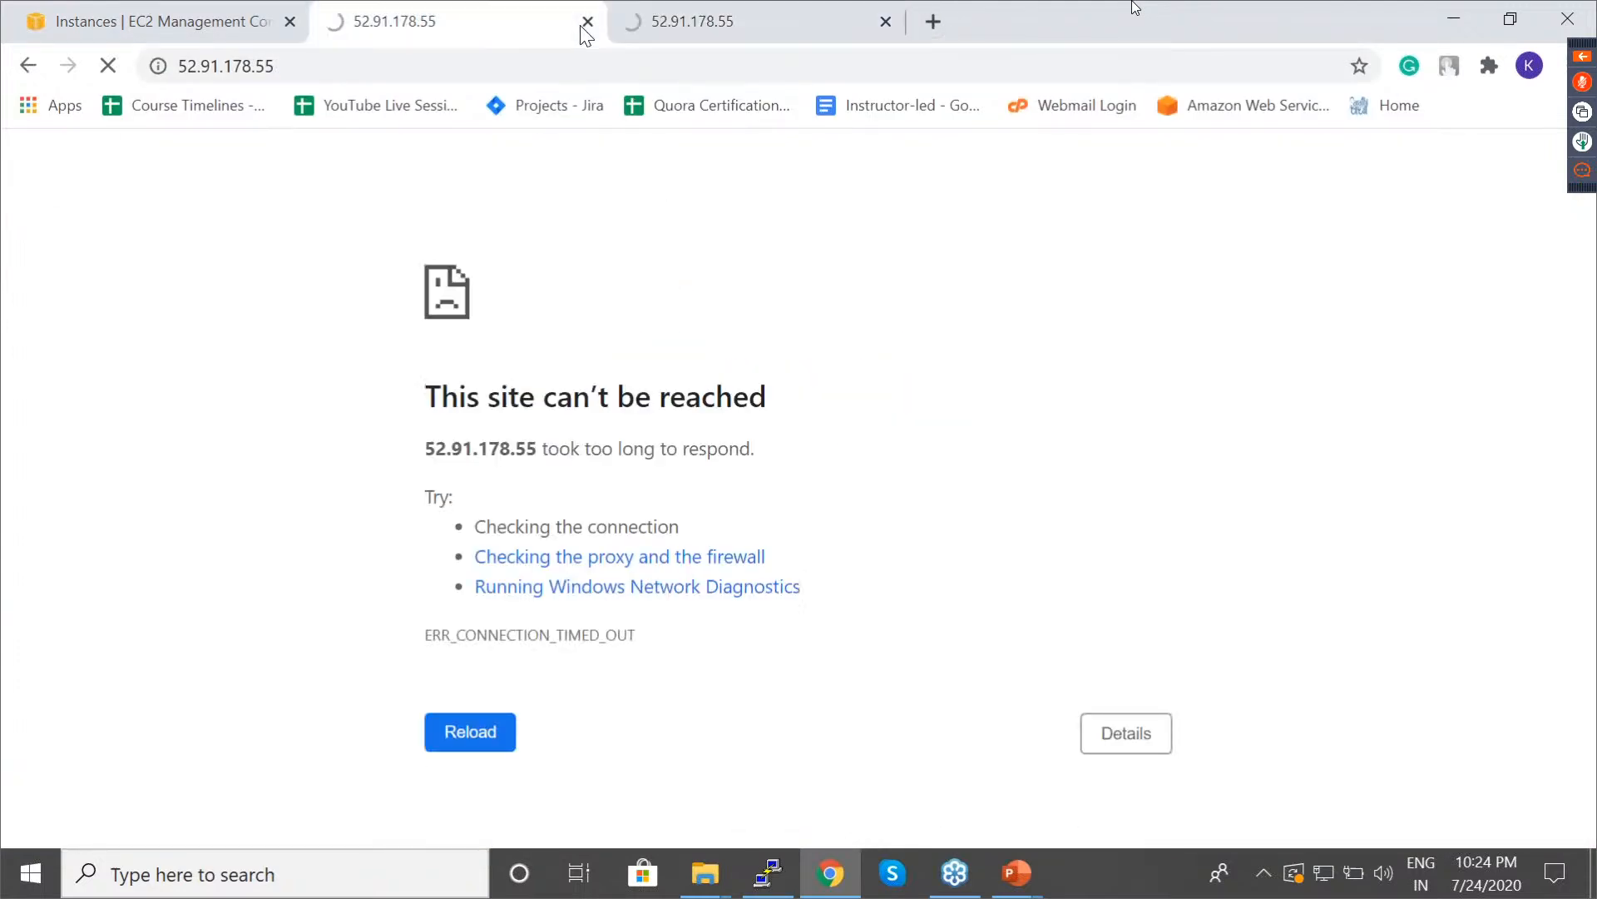
{"action": "left_click", "coordinate": [587, 22]}
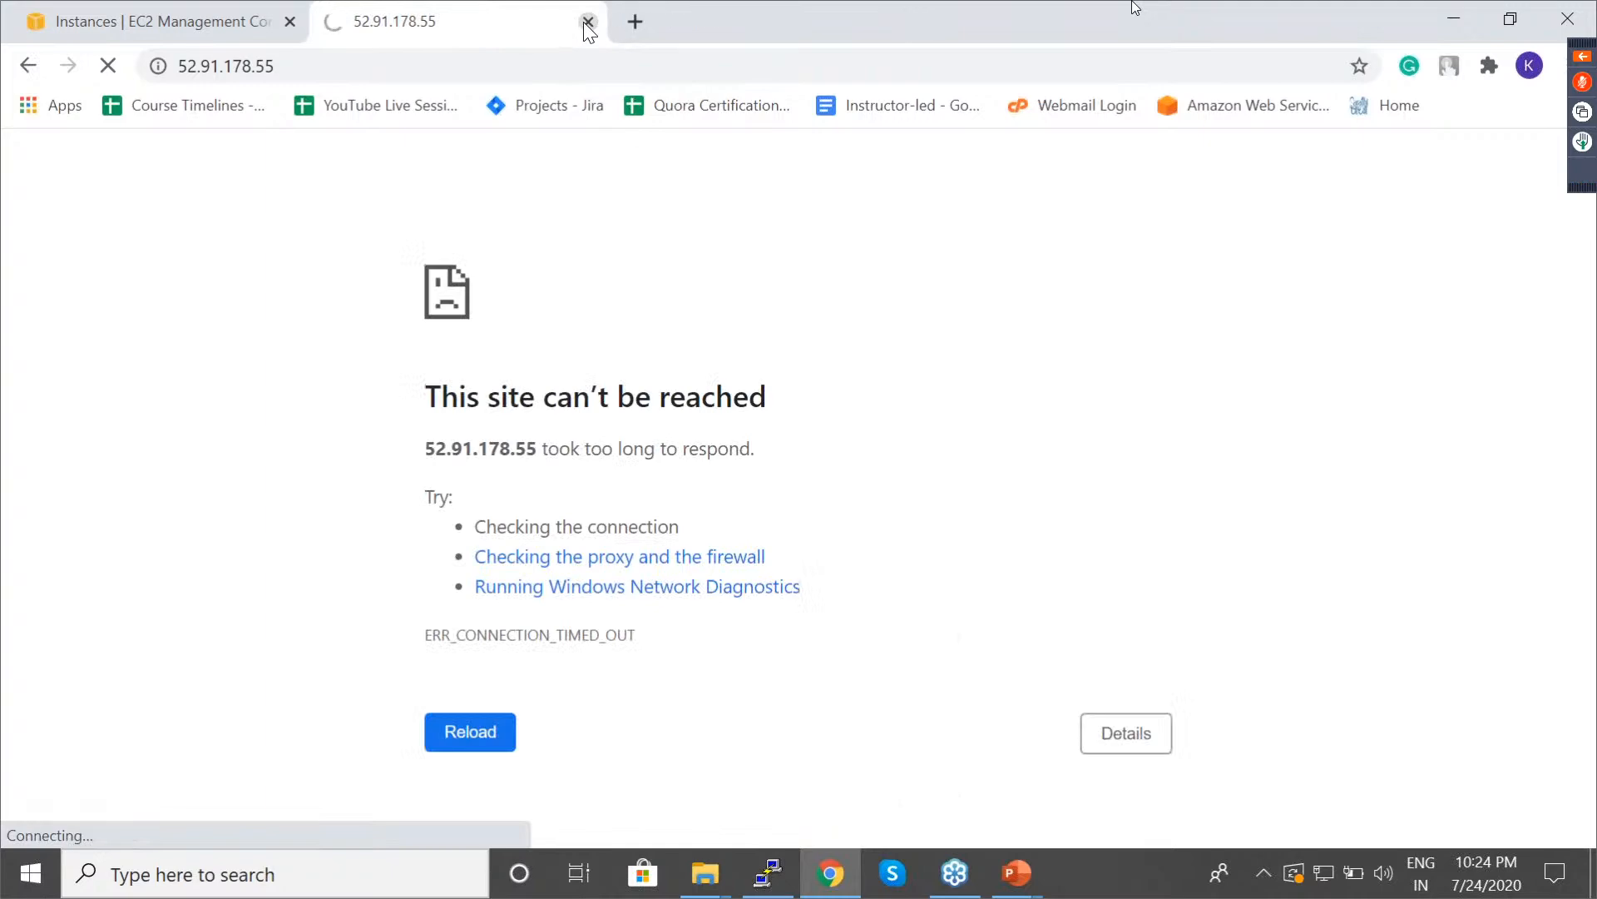
Open the webserver instance's livesession security group in a separate browser tab and start editing its inbound rules.
{"action": "left_click", "coordinate": [79, 4]}
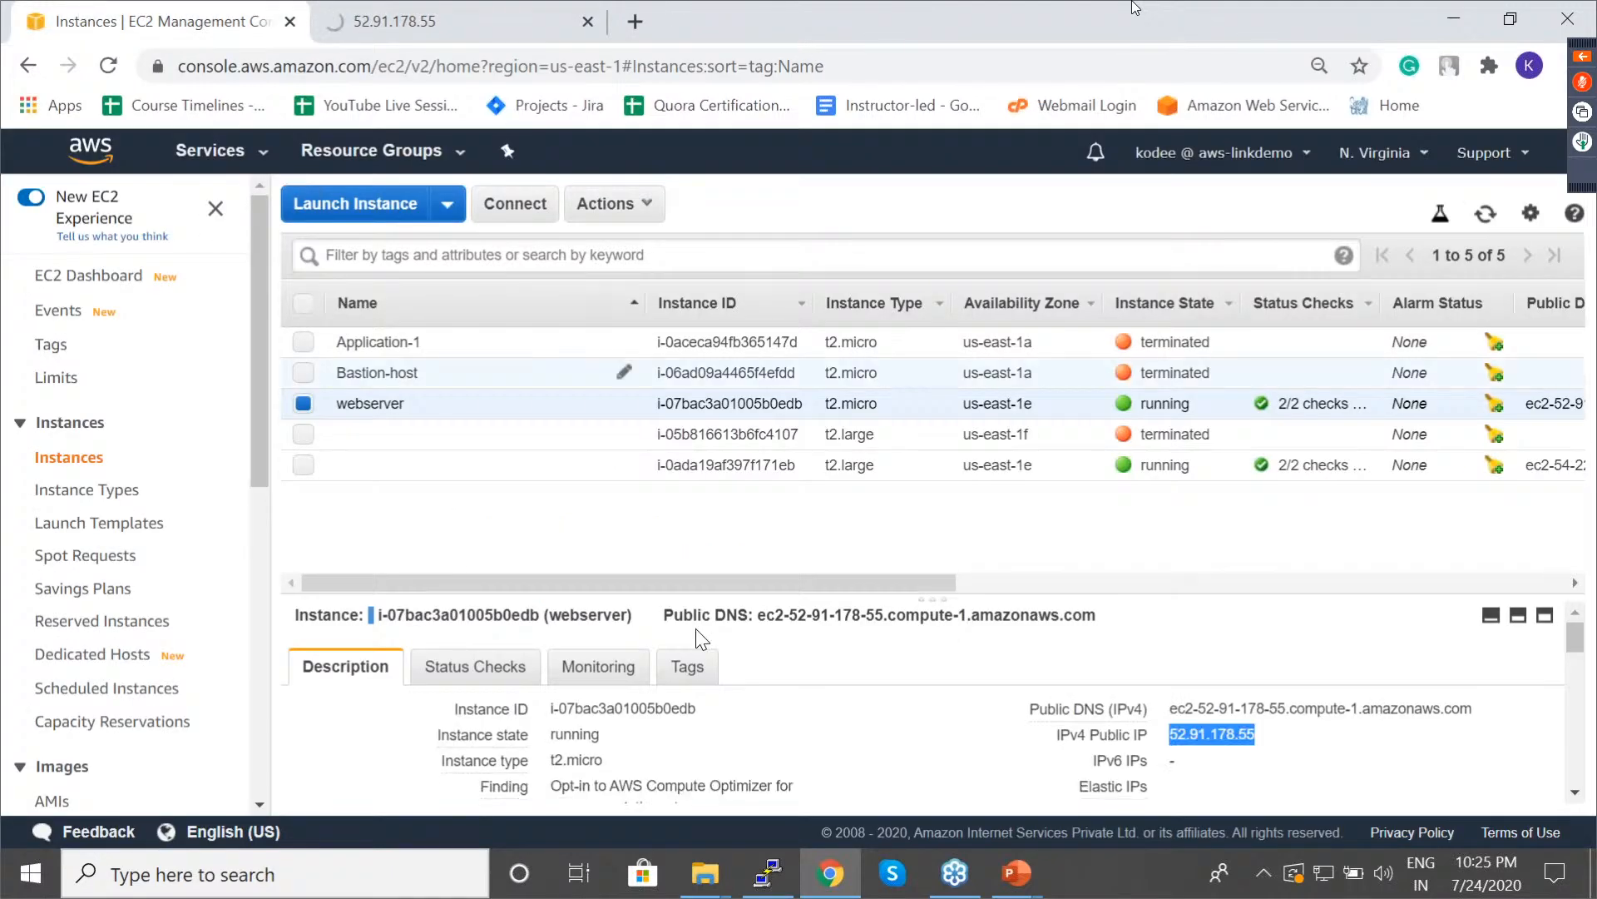
{"action": "left_click", "coordinate": [1252, 585]}
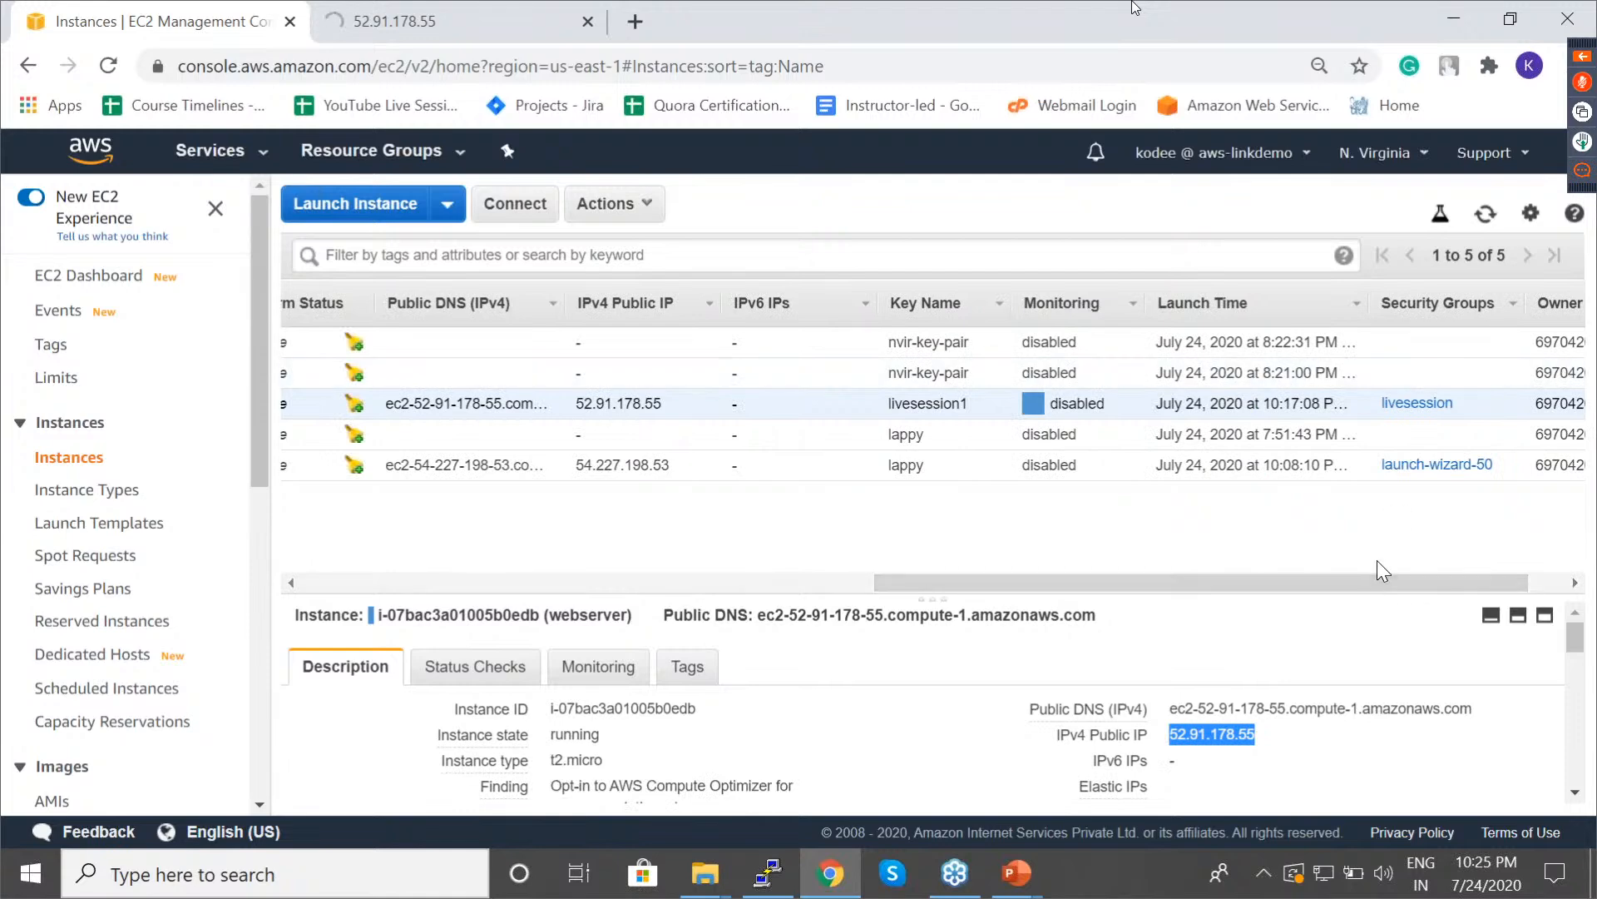
{"action": "left_click_drag", "start_coordinate": [1381, 583], "coordinate": [810, 582]}
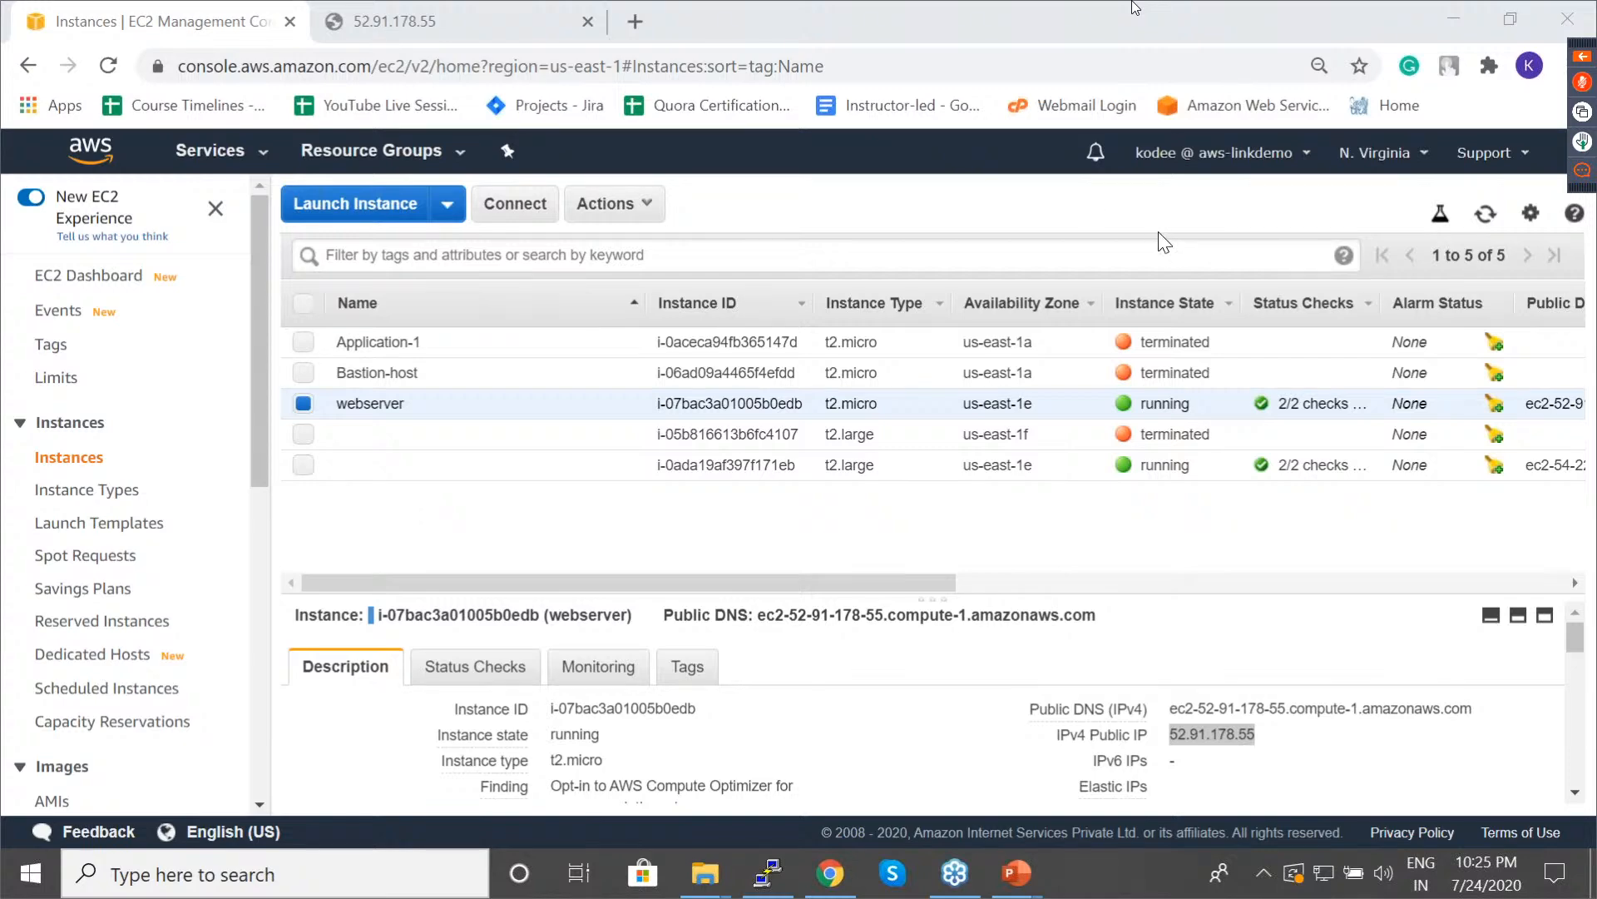
{"action": "left_click_drag", "start_coordinate": [852, 592], "coordinate": [824, 486]}
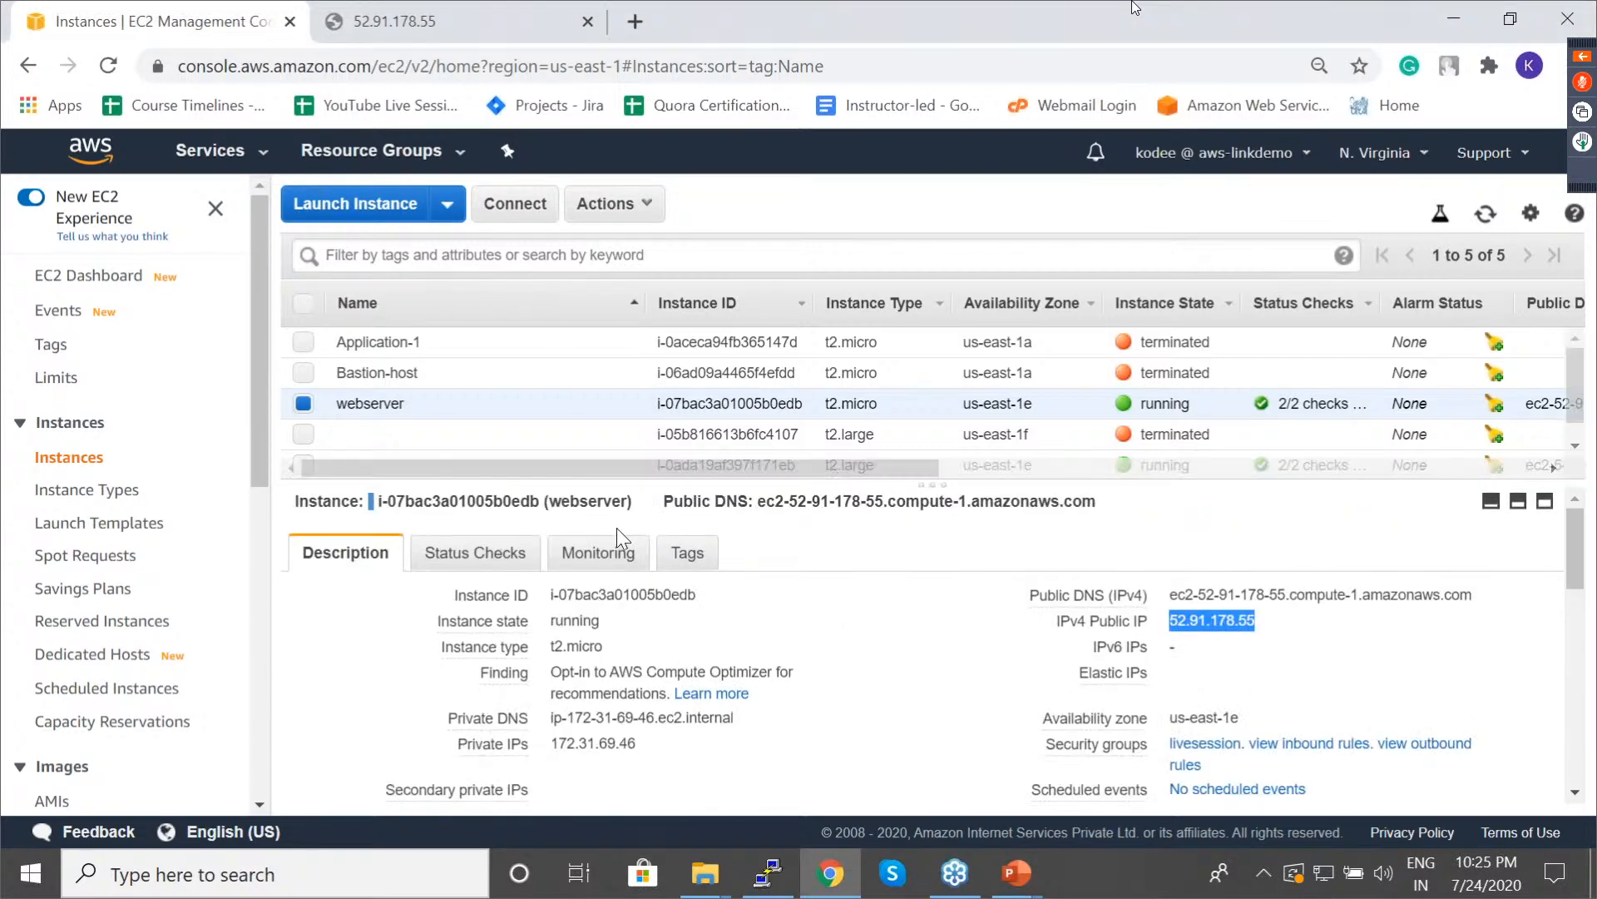
{"action": "middle_click", "coordinate": [1211, 740]}
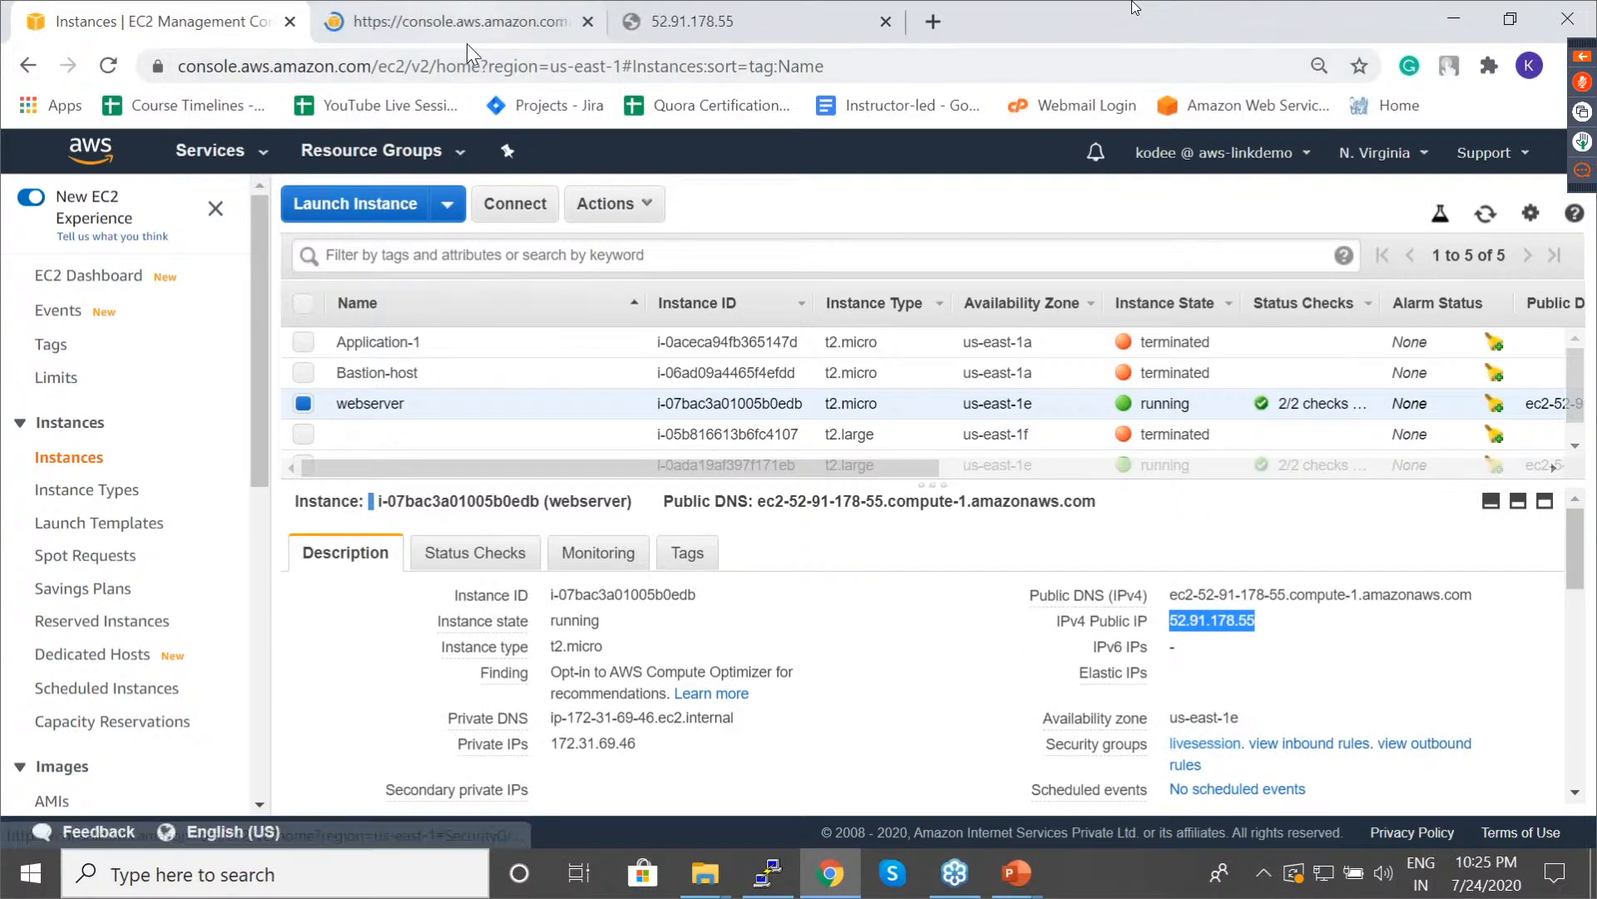
{"action": "left_click", "coordinate": [467, 37]}
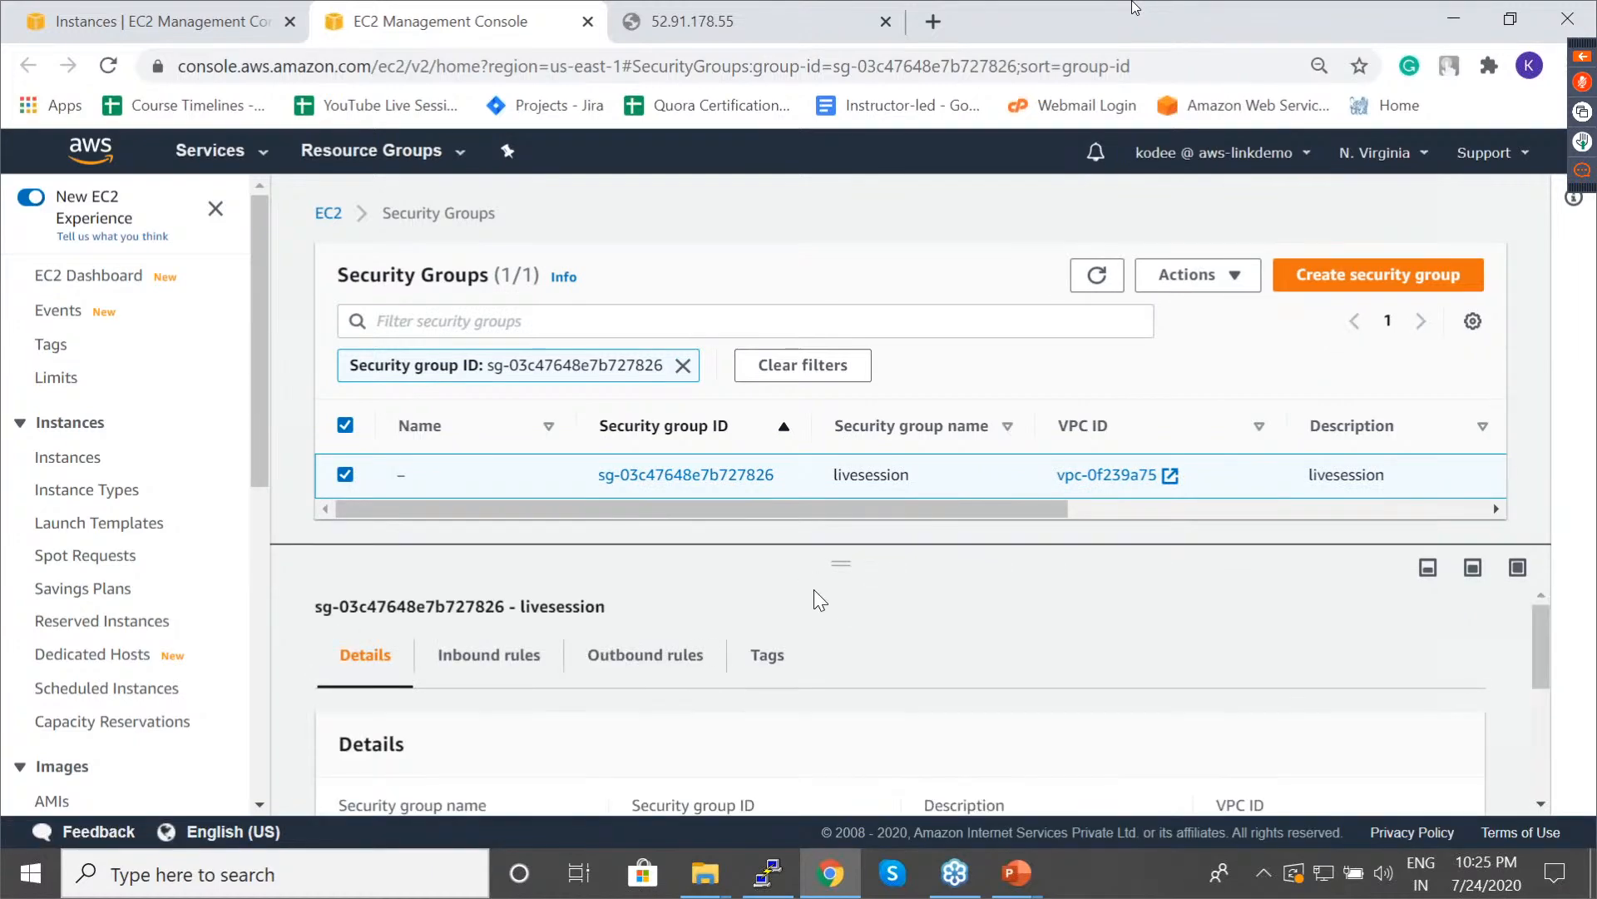
{"action": "left_click", "coordinate": [488, 666]}
{"action": "left_click_drag", "start_coordinate": [1540, 642], "coordinate": [1541, 716]}
{"action": "left_click", "coordinate": [1421, 612]}
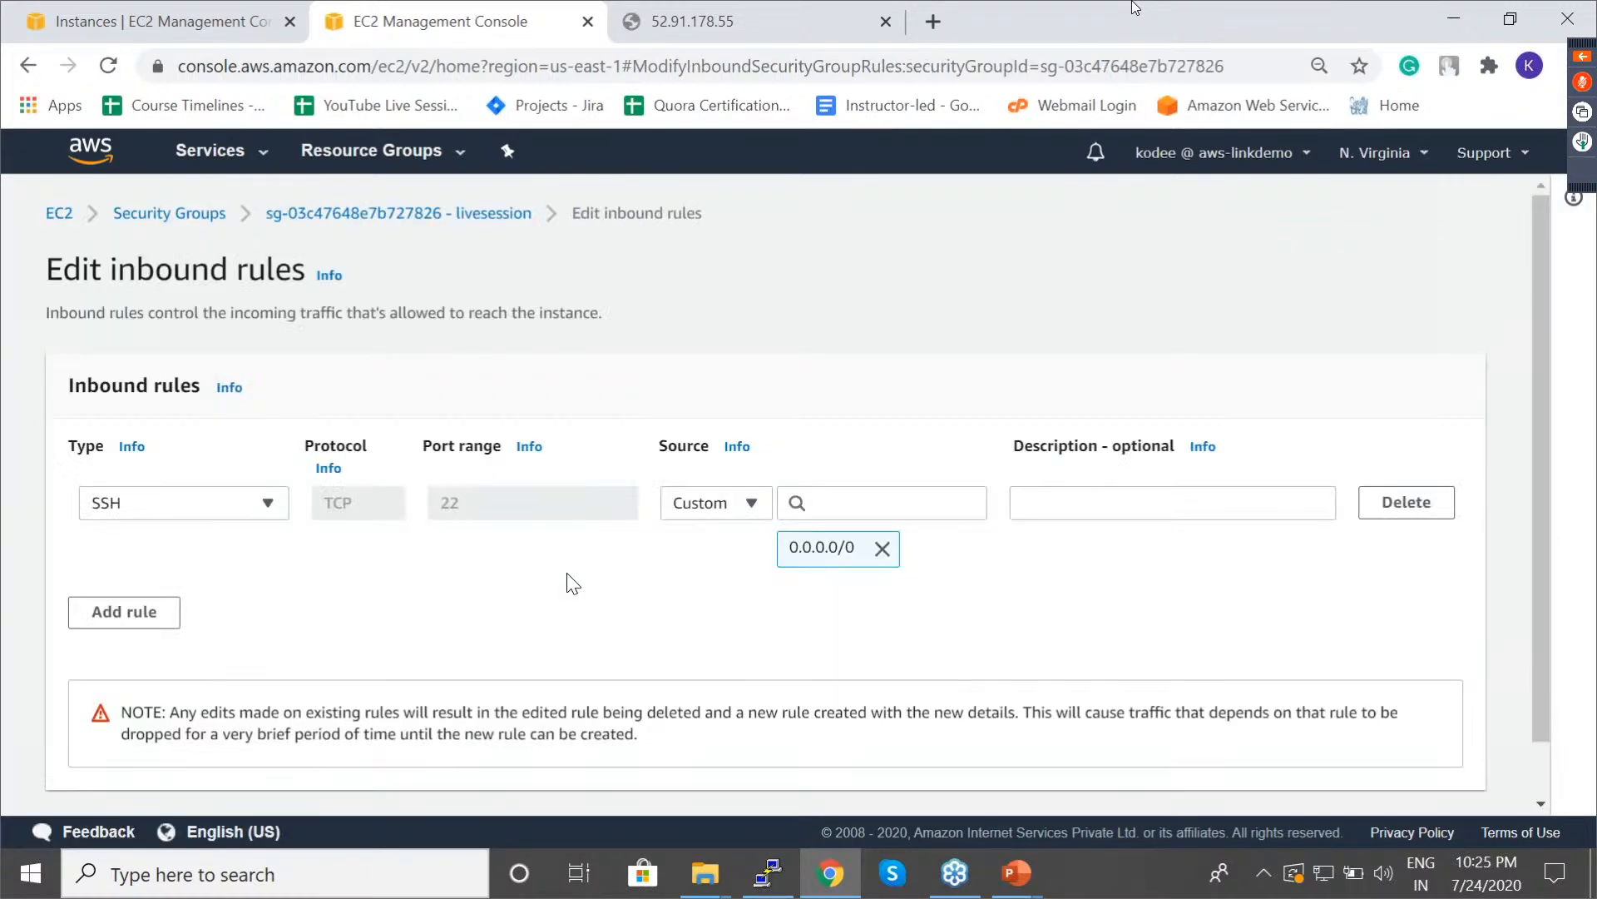
Add an inbound rule of type HTTP to the livesession security group with source 0.0.0.0/0.
{"action": "left_click", "coordinate": [104, 616]}
{"action": "left_click", "coordinate": [231, 596]}
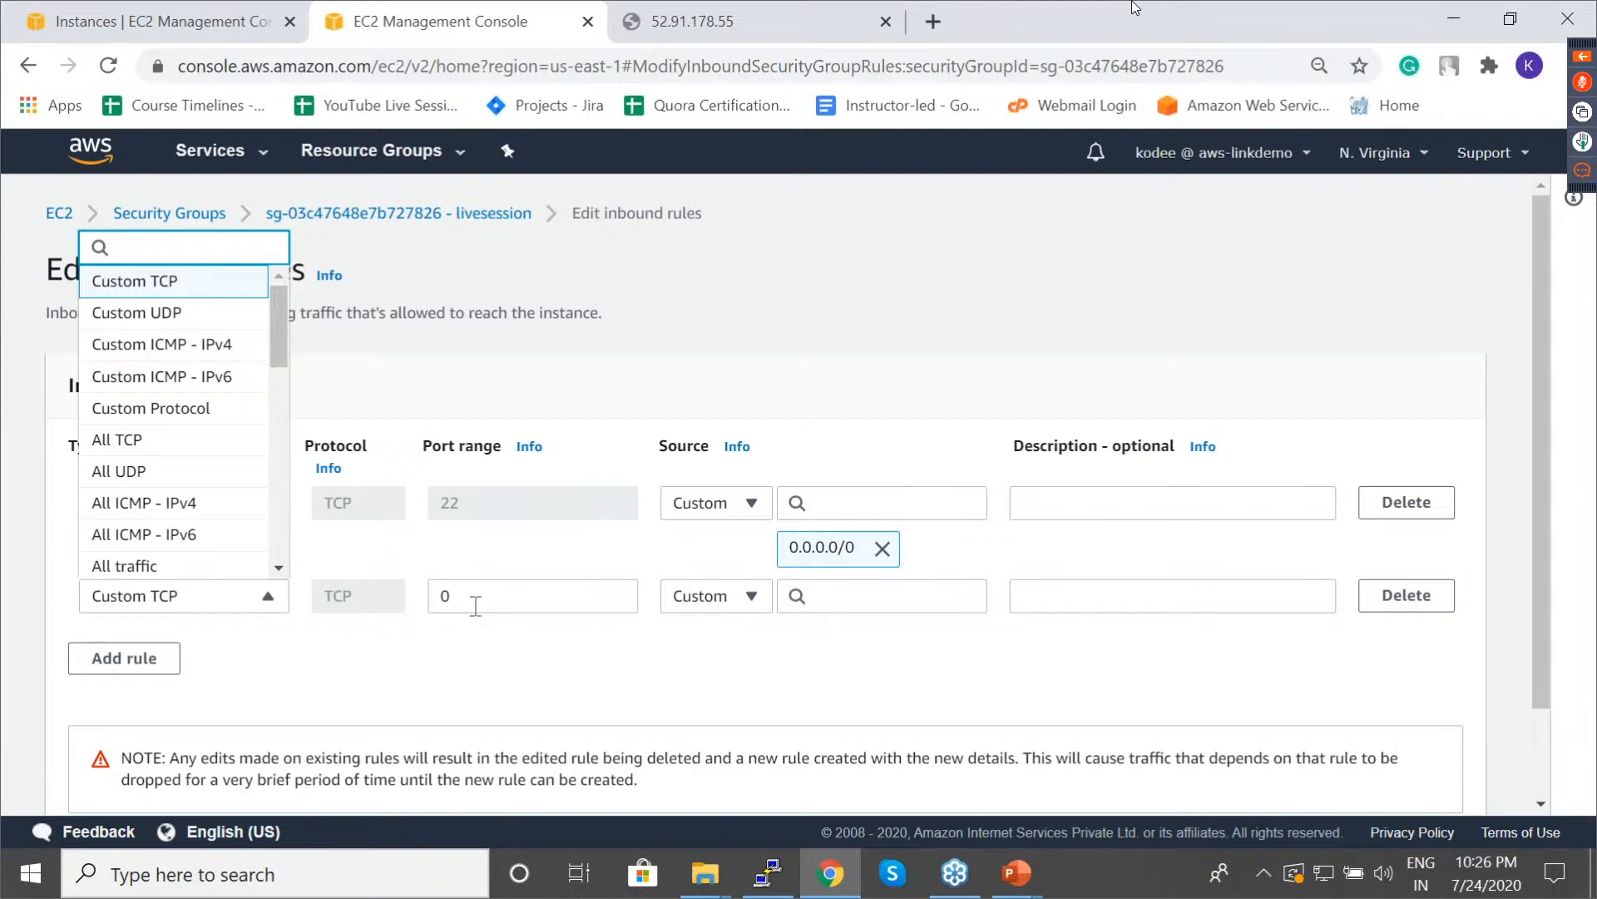
{"action": "left_click_drag", "start_coordinate": [277, 336], "coordinate": [277, 404]}
{"action": "left_click", "coordinate": [233, 466]}
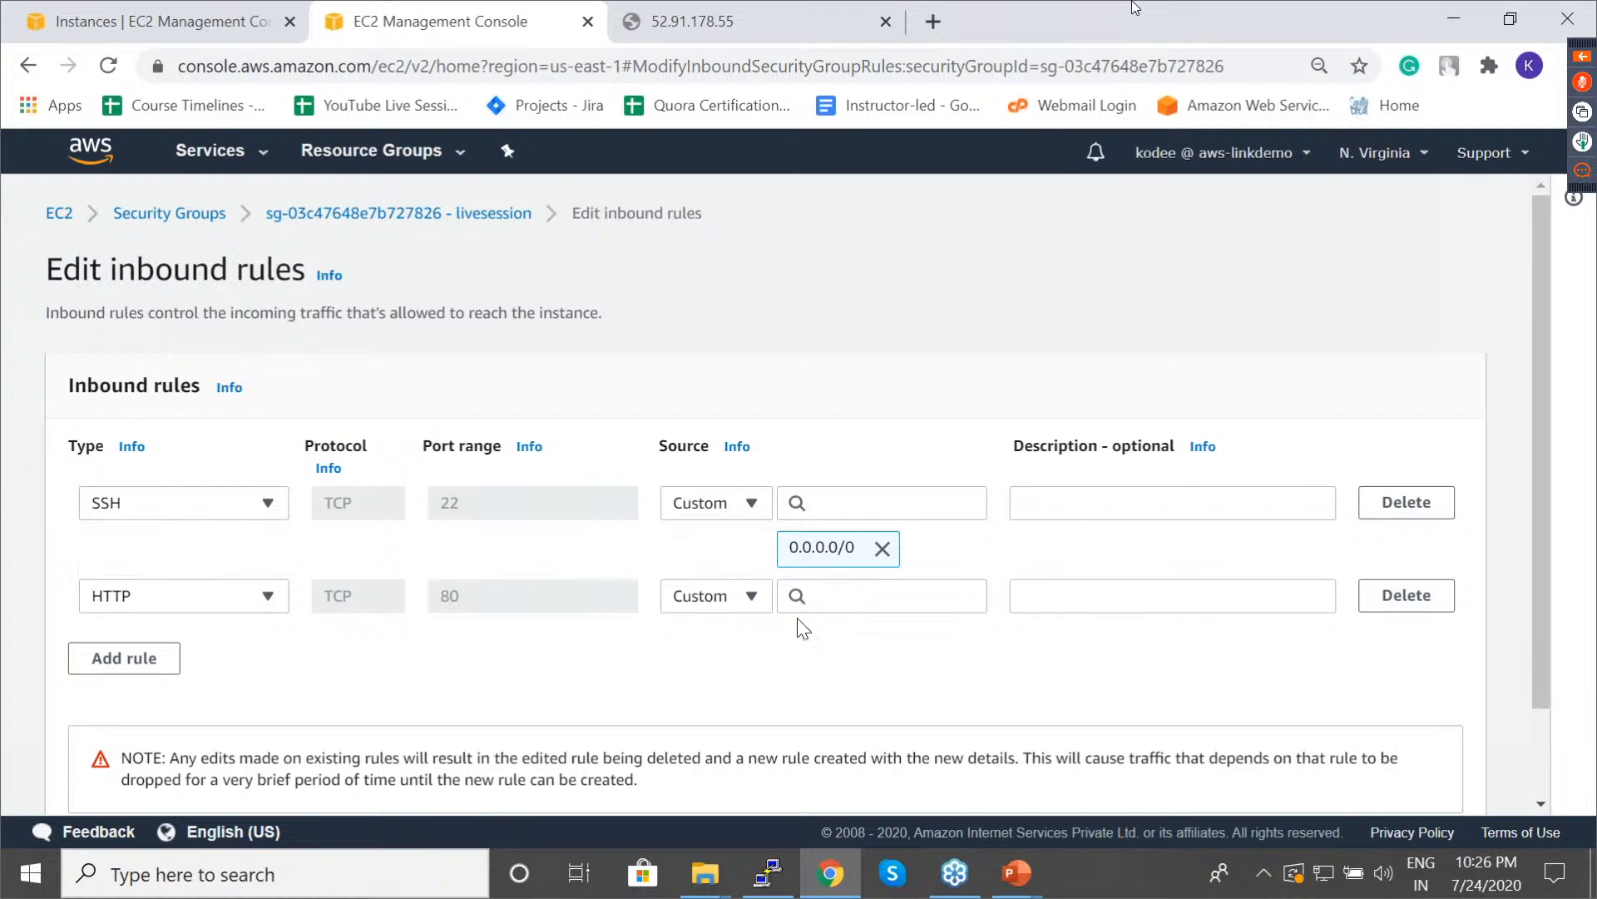
{"action": "left_click", "coordinate": [852, 596]}
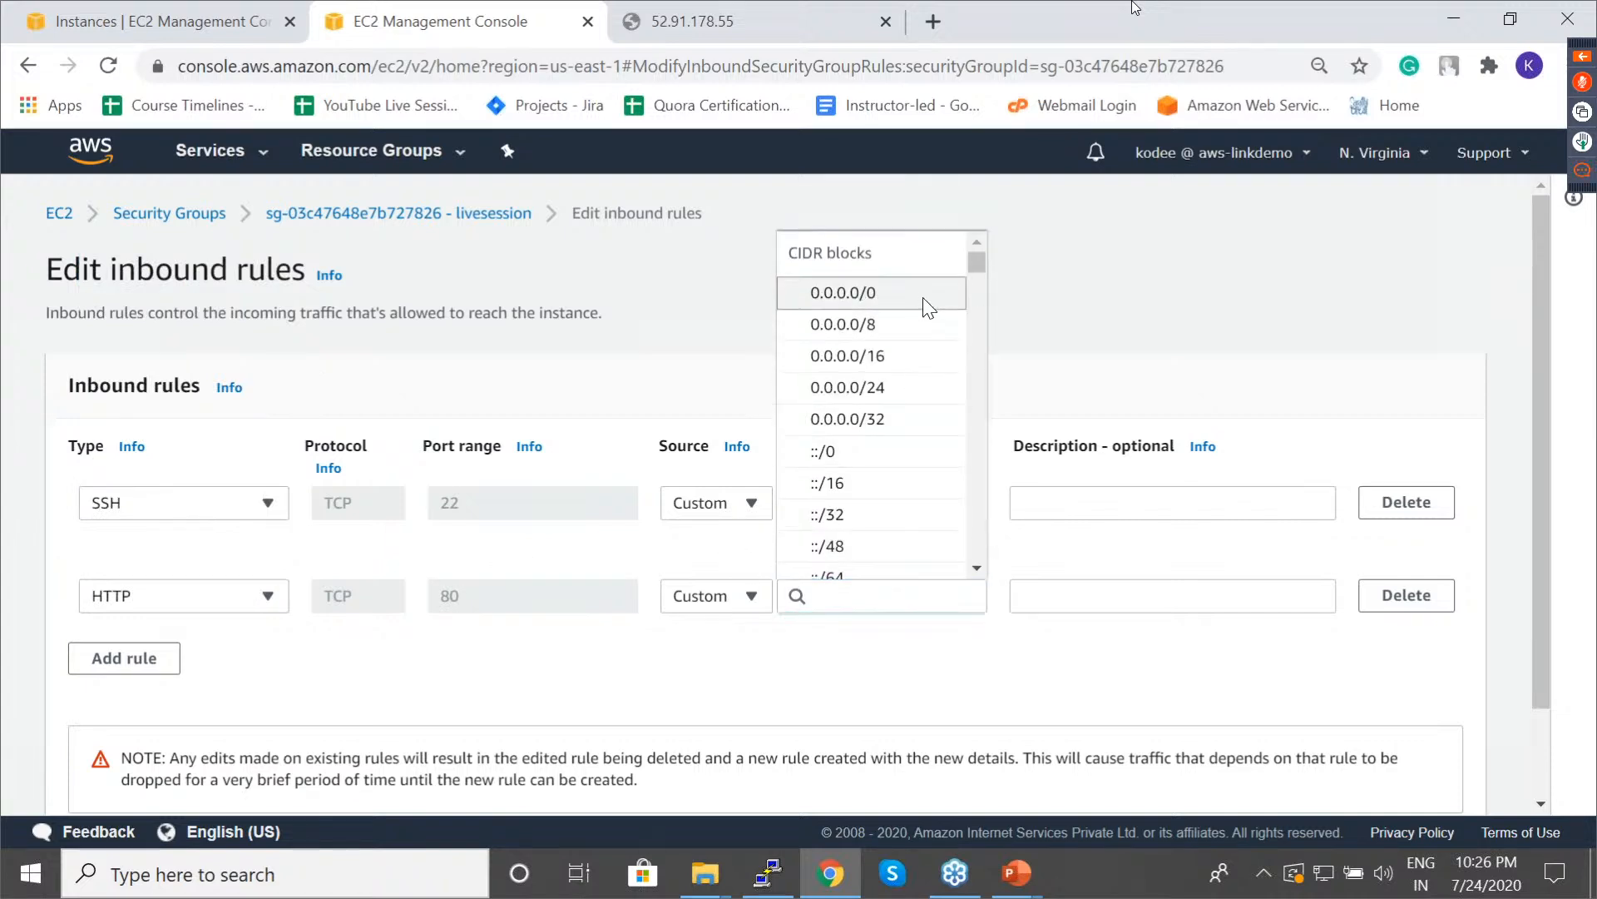
{"action": "left_click", "coordinate": [916, 302]}
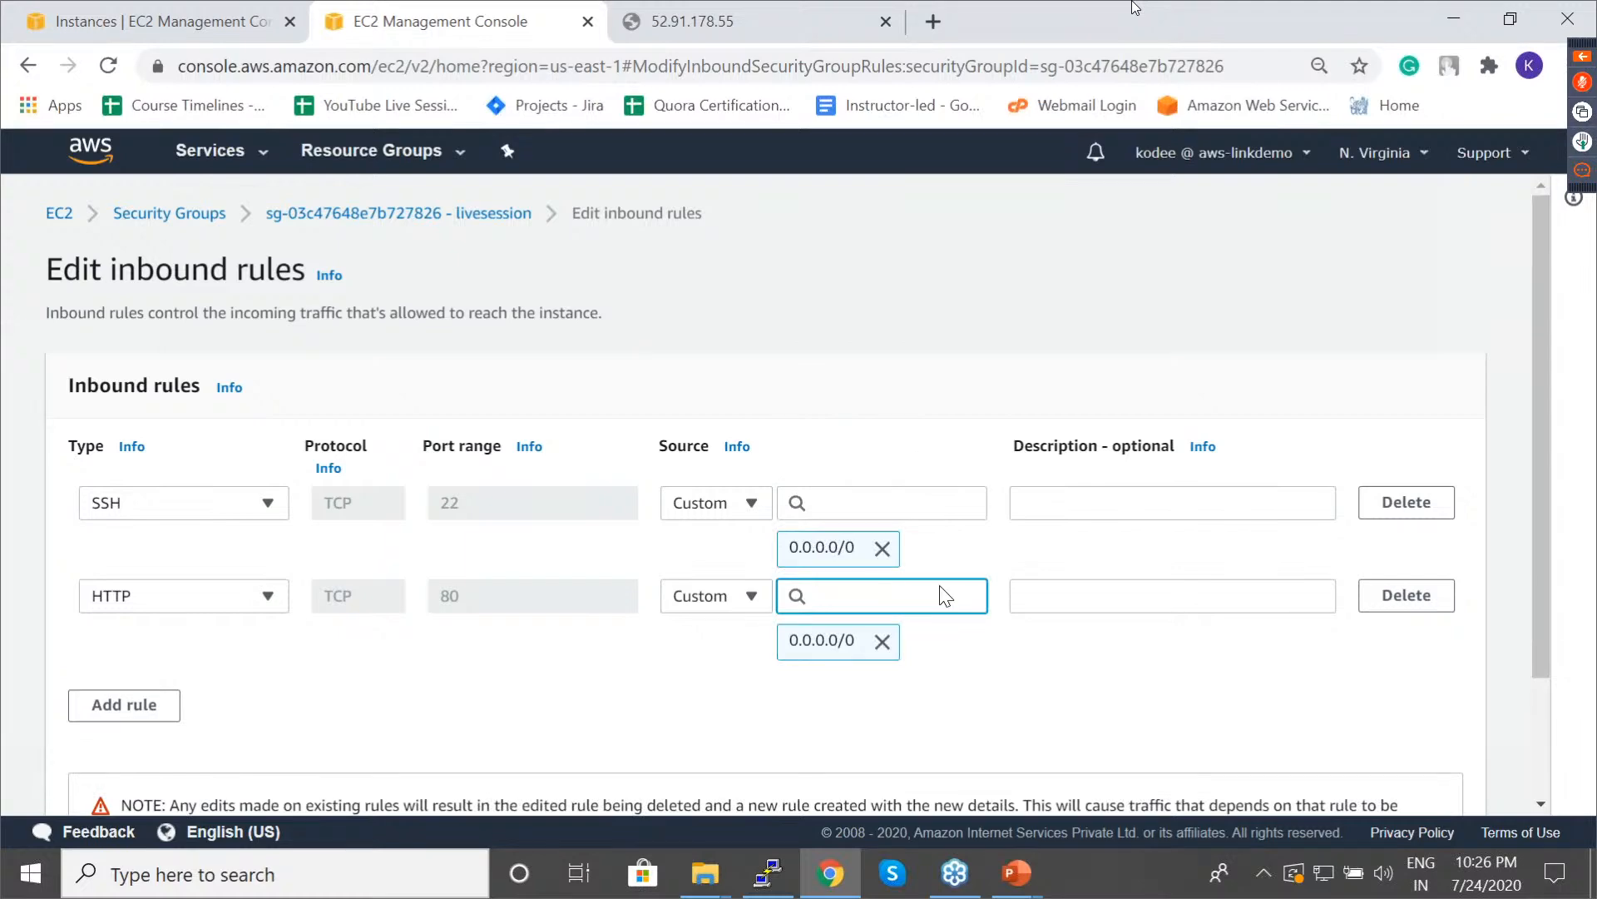
Change the HTTP rule's source to Anywhere and save the inbound rules.
{"action": "left_click", "coordinate": [716, 596]}
{"action": "left_click", "coordinate": [704, 665]}
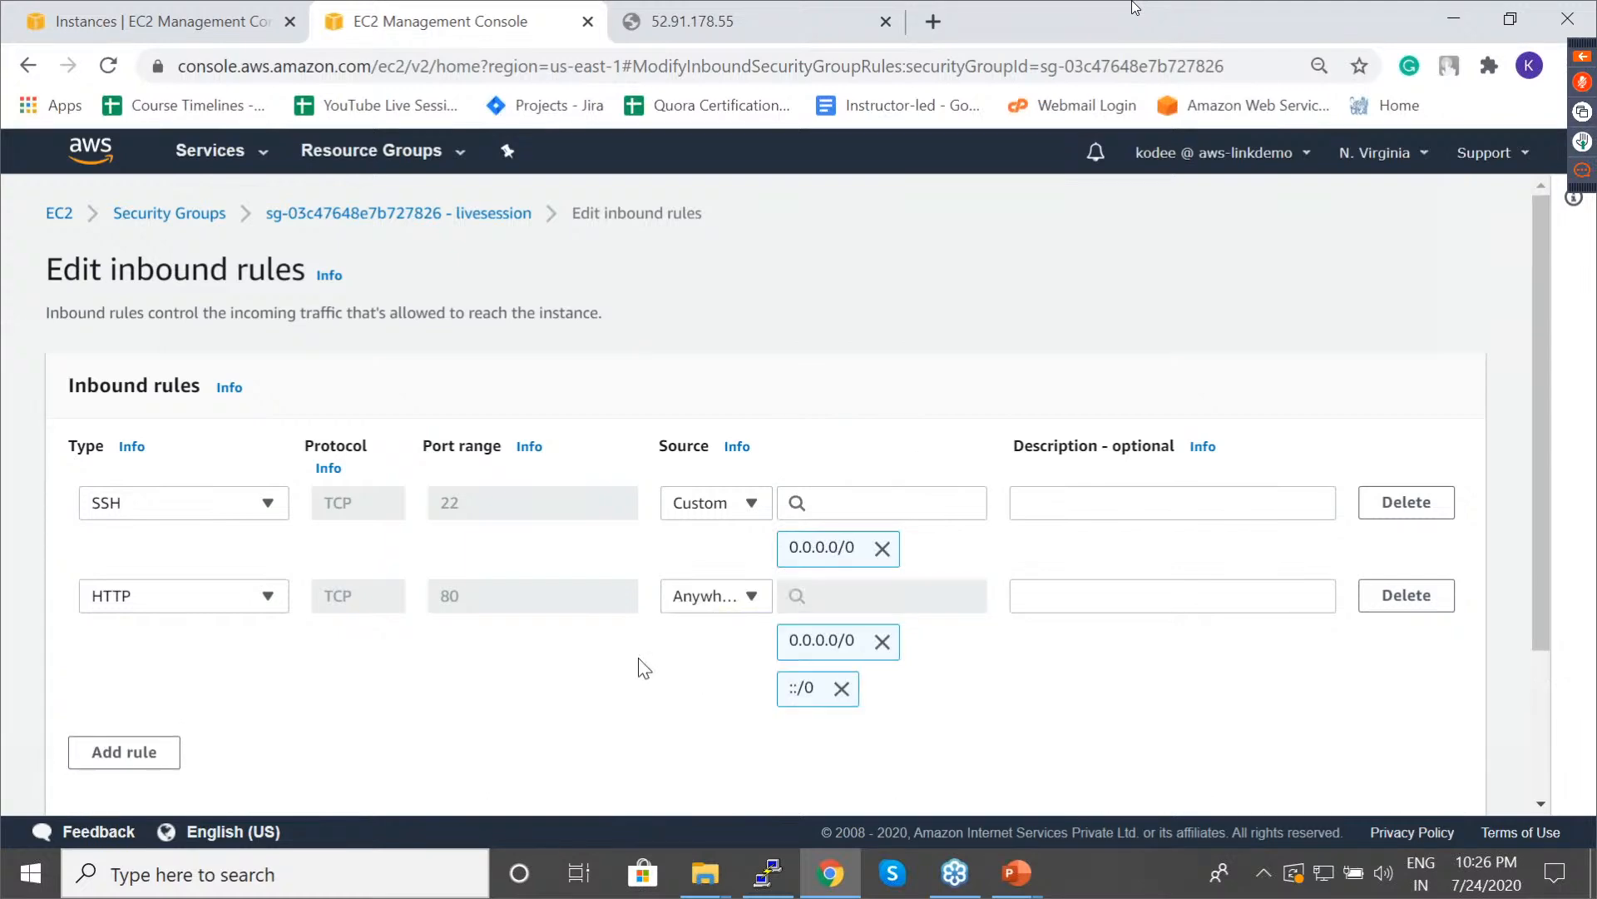
{"action": "left_click_drag", "start_coordinate": [1546, 556], "coordinate": [1437, 756]}
{"action": "left_click", "coordinate": [1420, 777]}
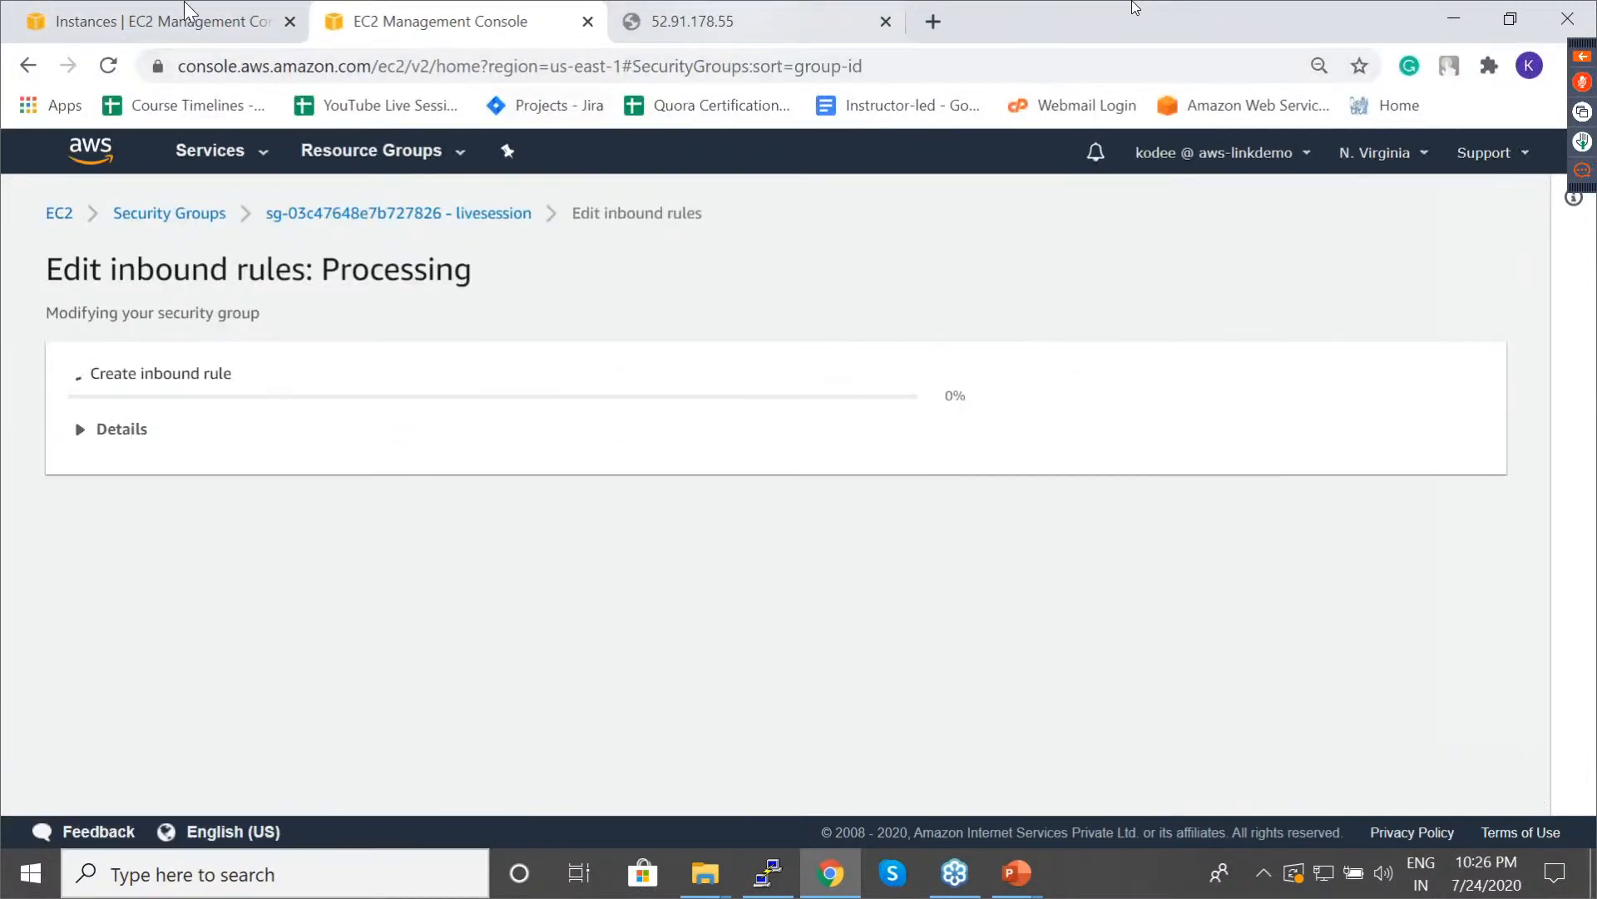
Reload the page at 52.91.178.55 in the browser and close the Security Groups tab.
{"action": "left_click", "coordinate": [827, 8]}
{"action": "left_click", "coordinate": [100, 66]}
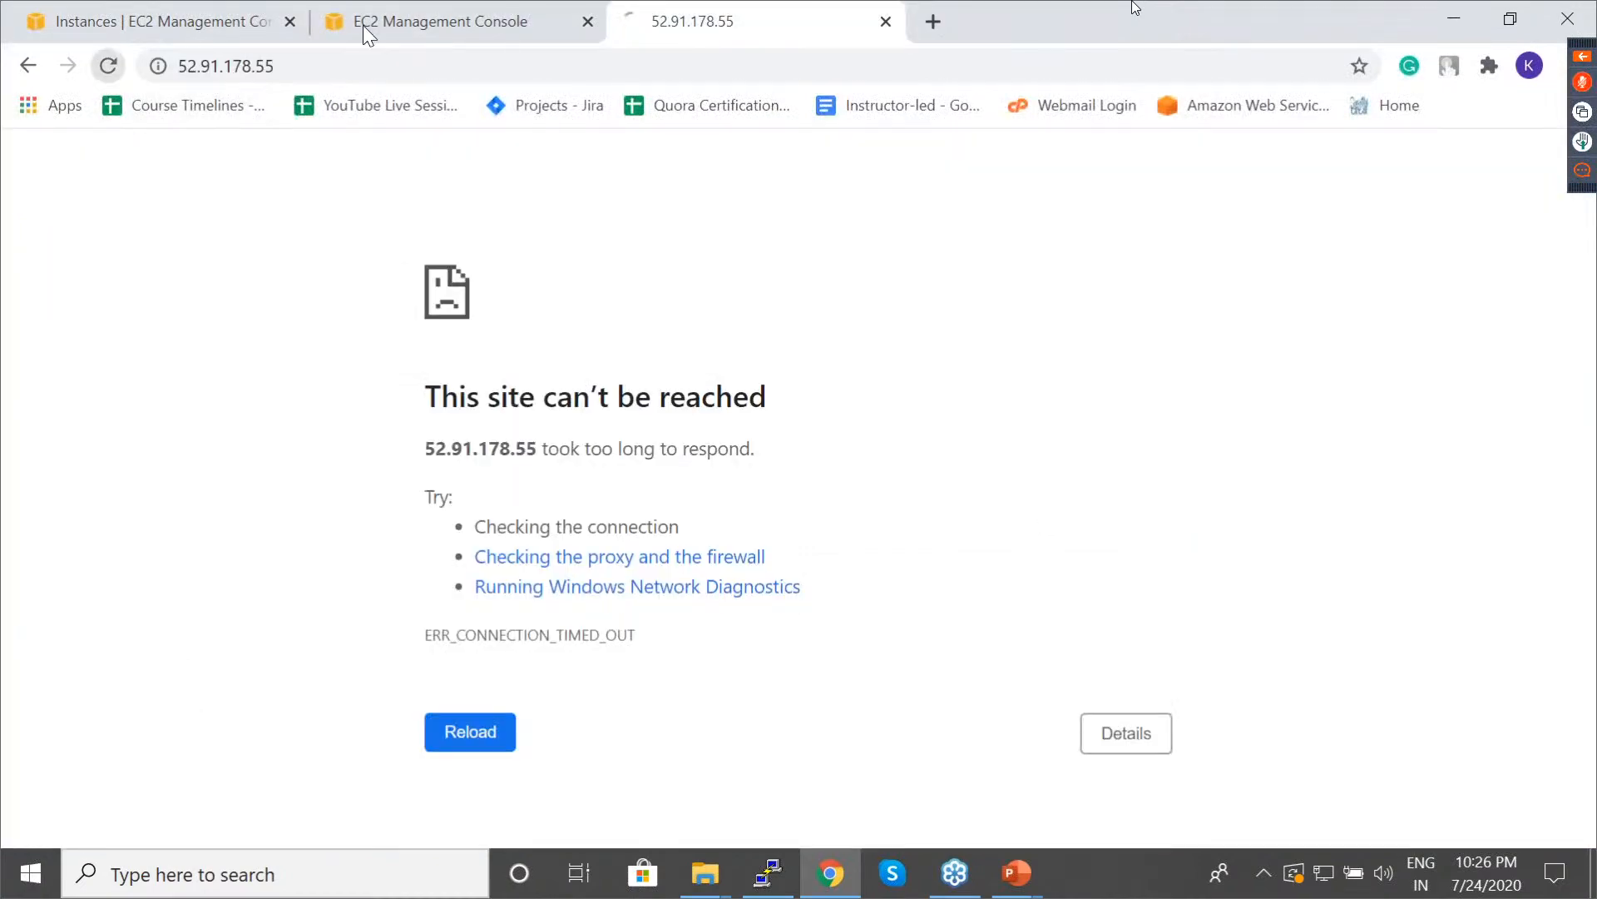
{"action": "left_click", "coordinate": [472, 19]}
{"action": "left_click", "coordinate": [607, 18]}
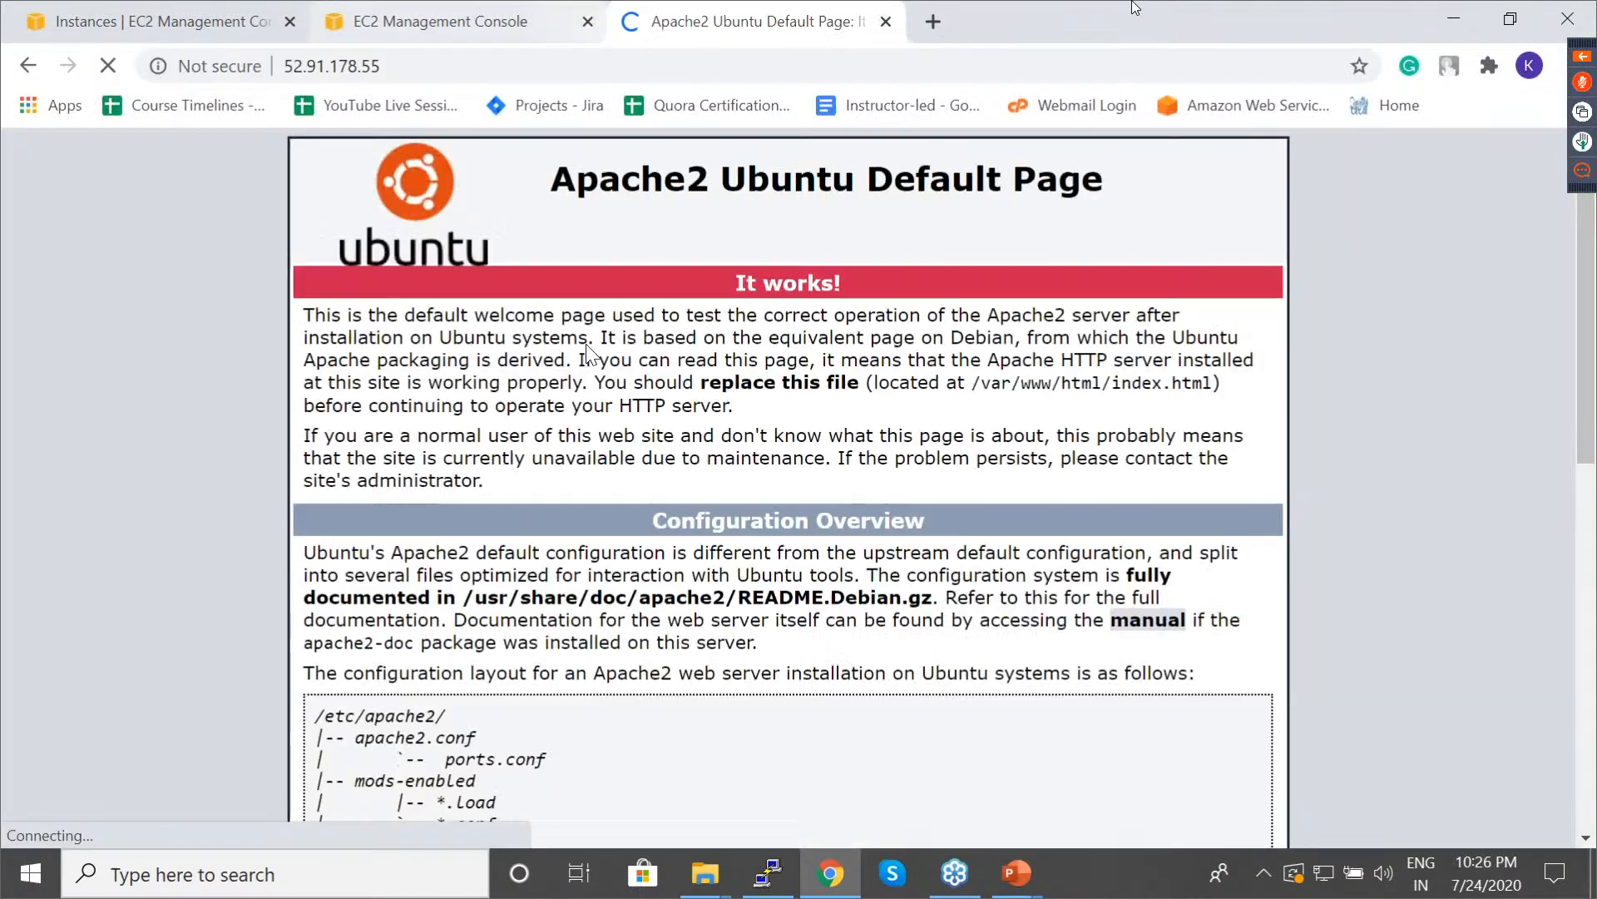
{"action": "left_click", "coordinate": [569, 28]}
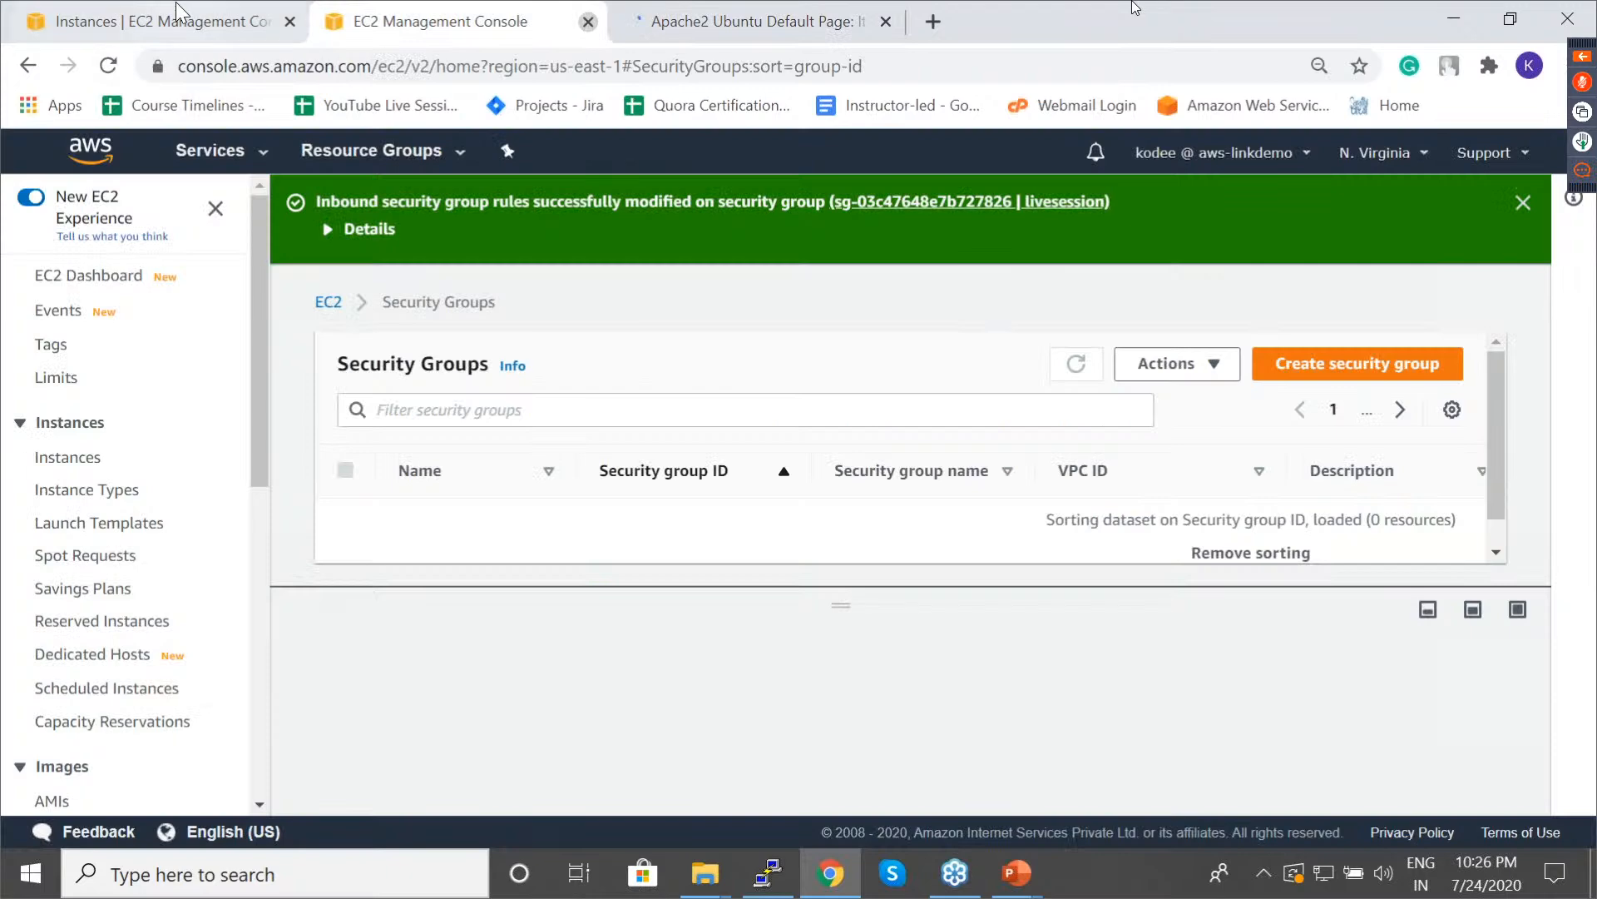
{"action": "left_click", "coordinate": [589, 23]}
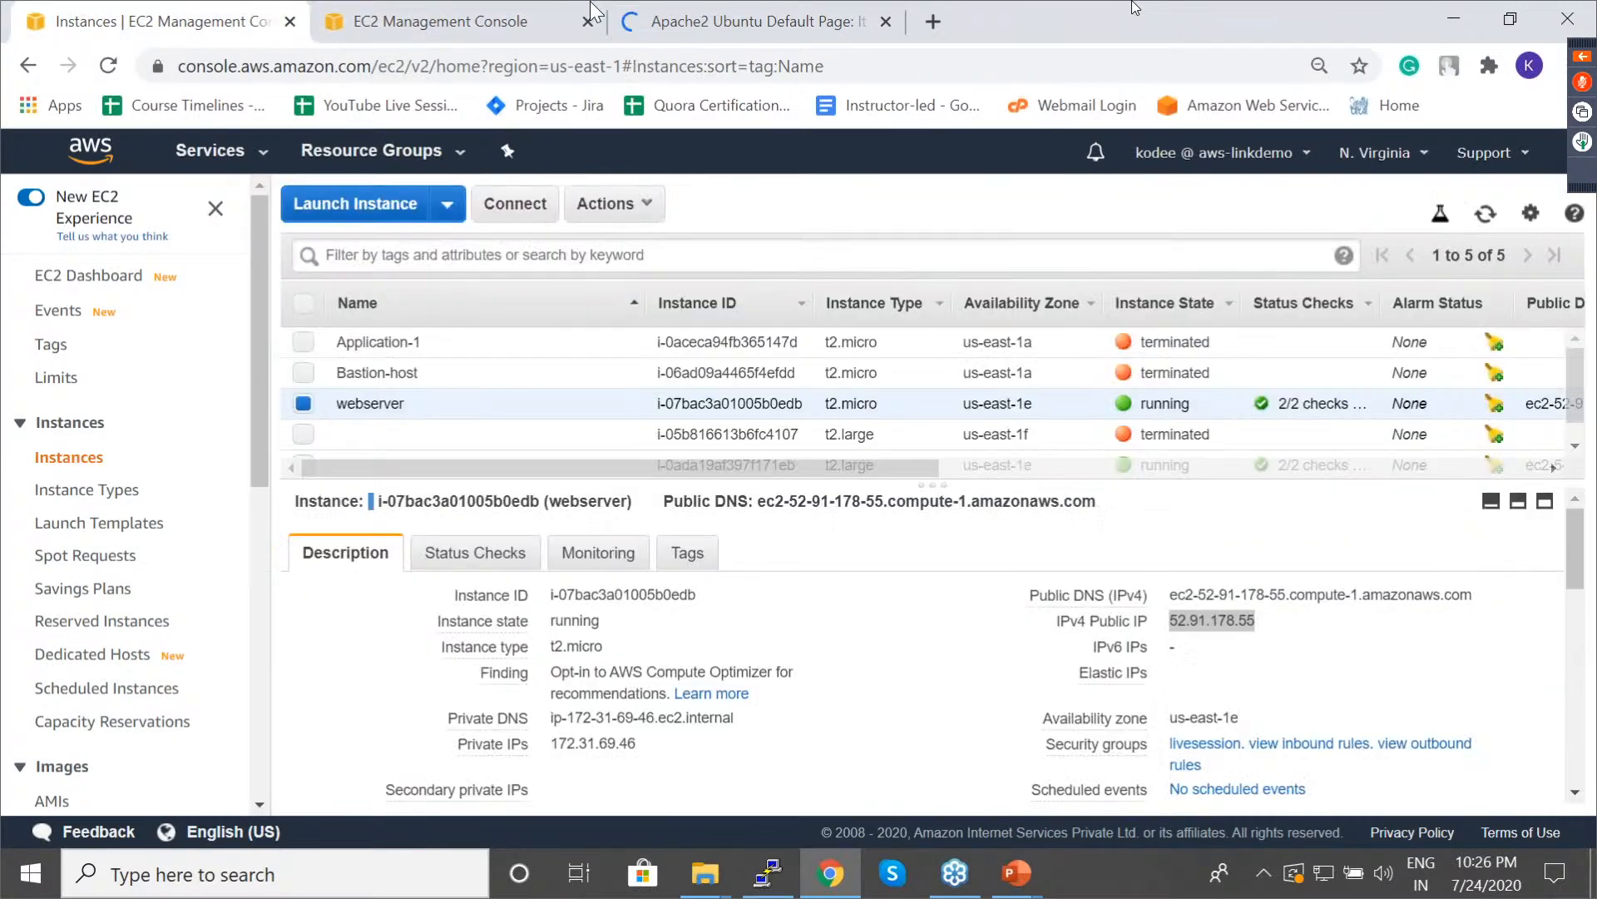
Switch to the PuTTY terminal, duplicate its session and log in to the new one as ubuntu.
{"action": "left_click", "coordinate": [768, 874]}
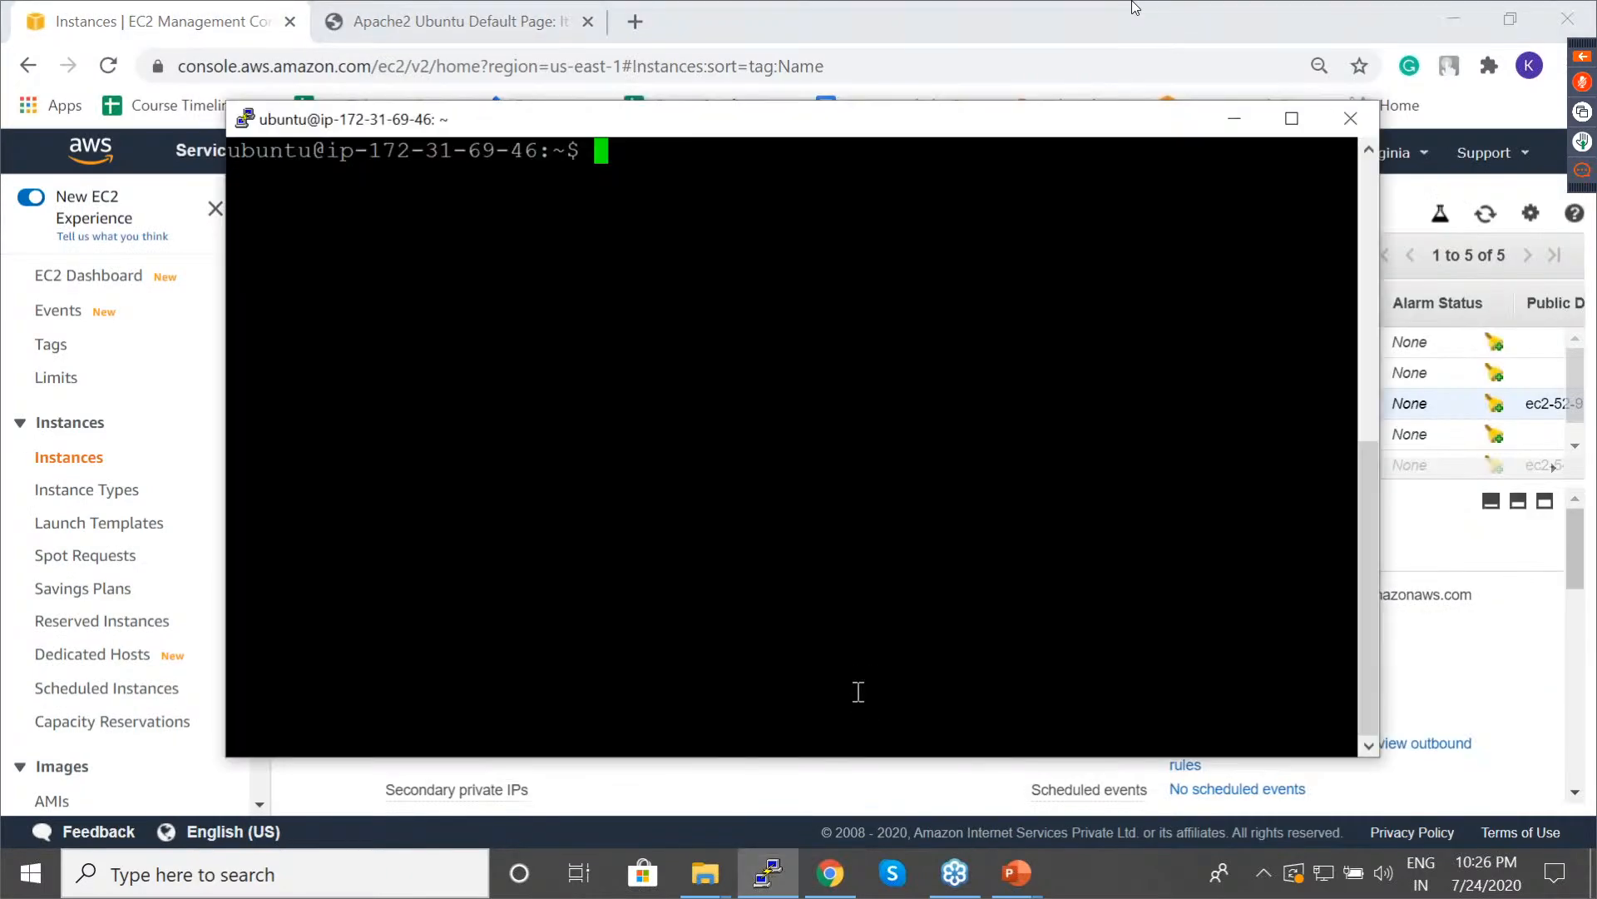
{"action": "triple_click", "coordinate": [865, 324]}
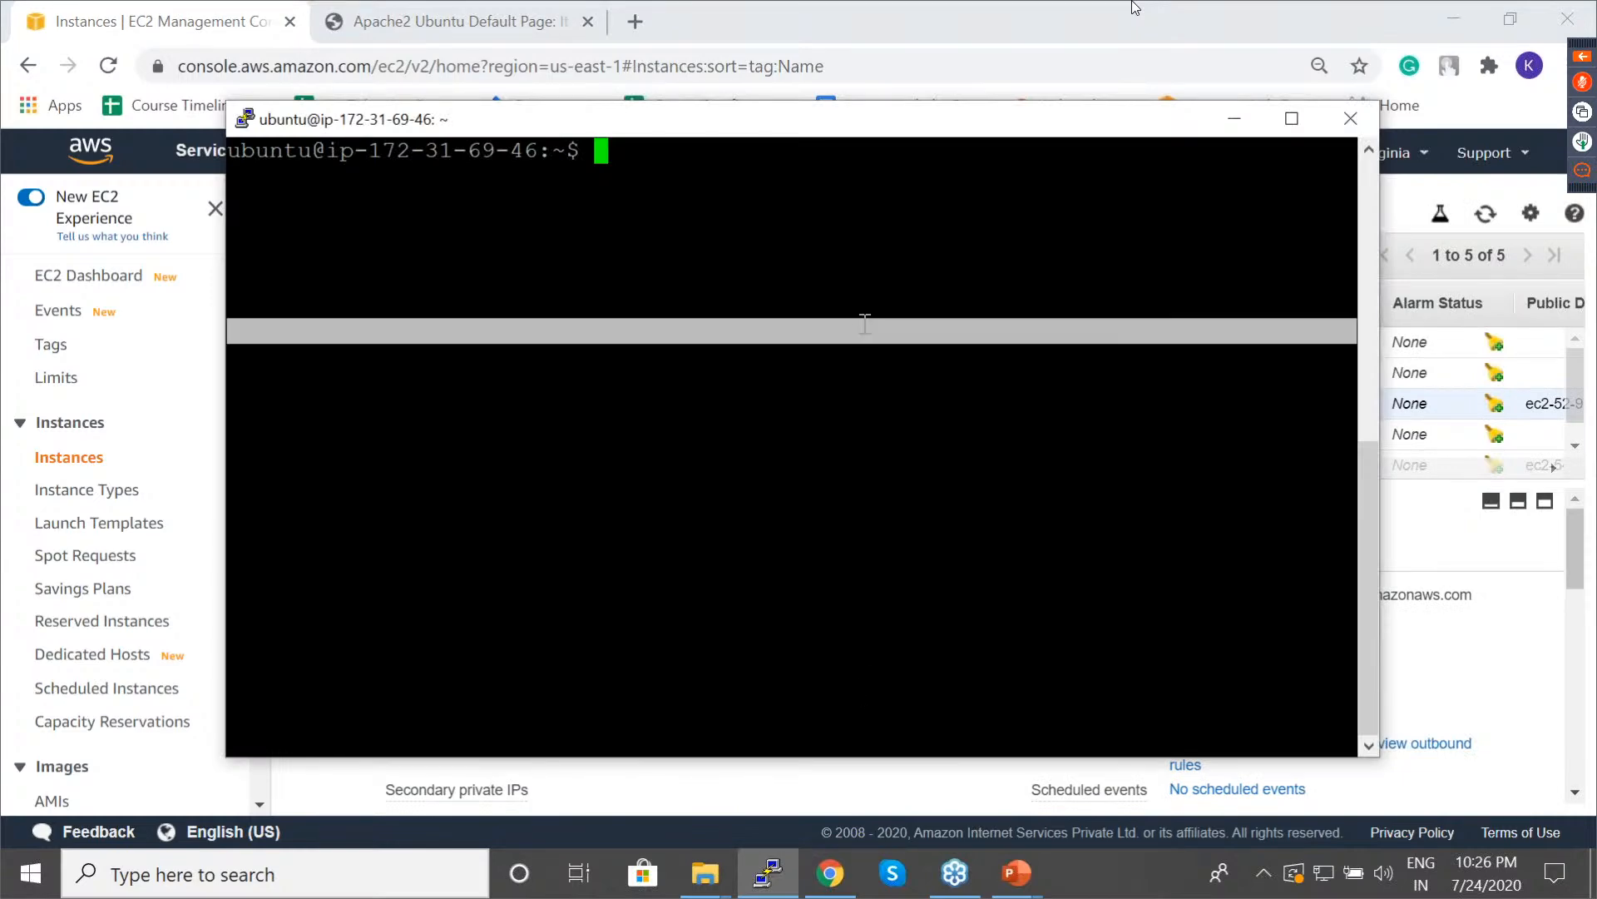
{"action": "left_click", "coordinate": [794, 217]}
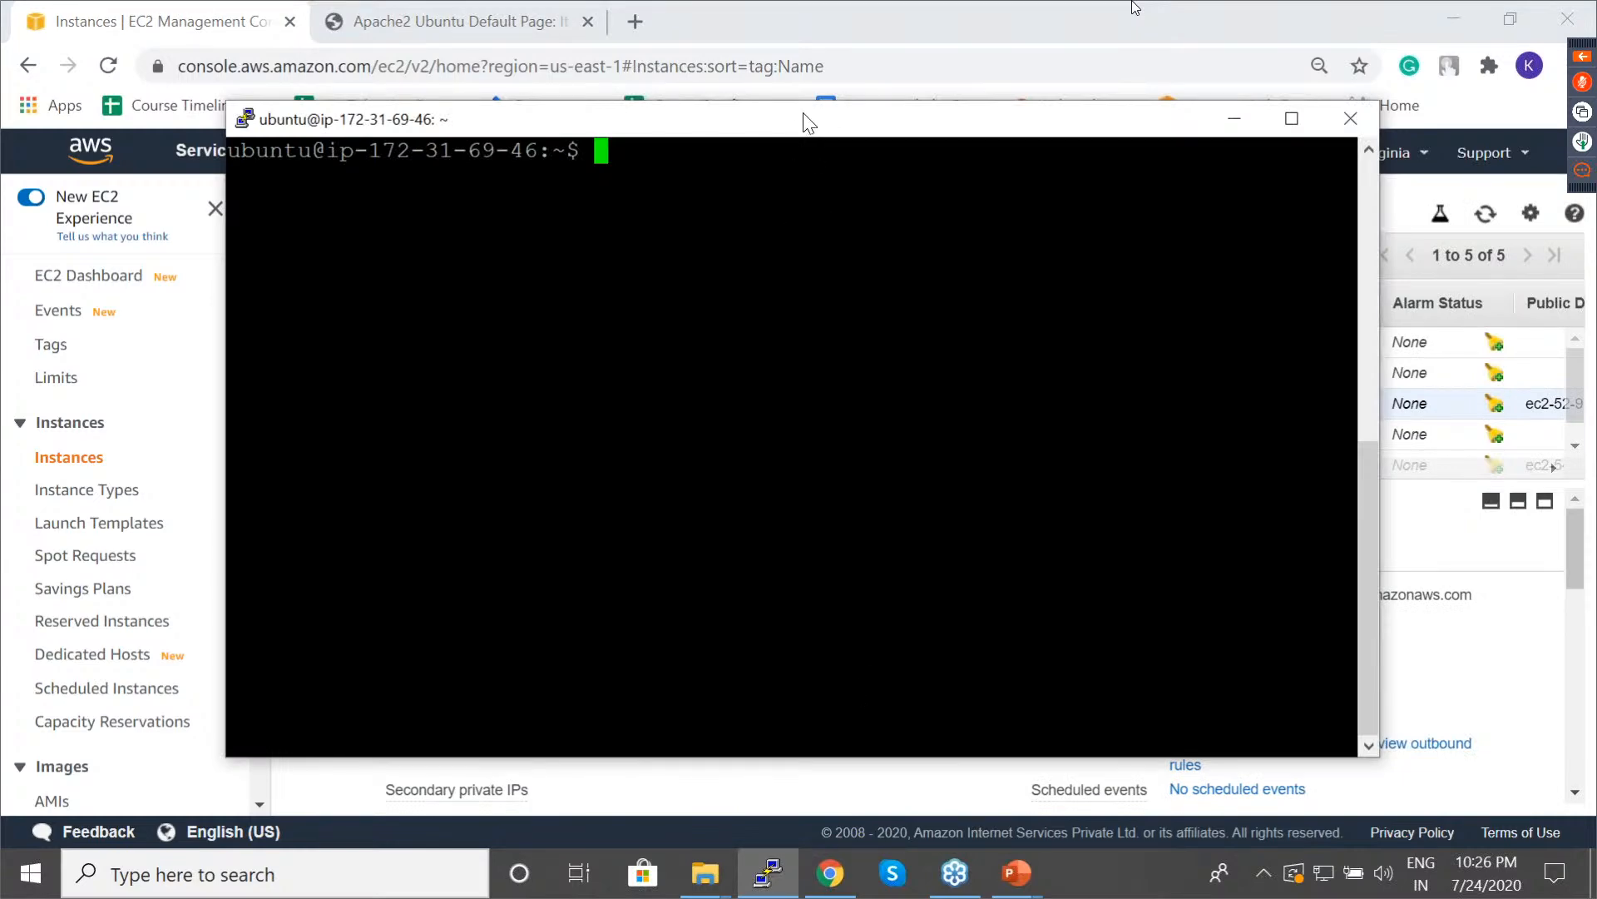
{"action": "right_click", "coordinate": [866, 137]}
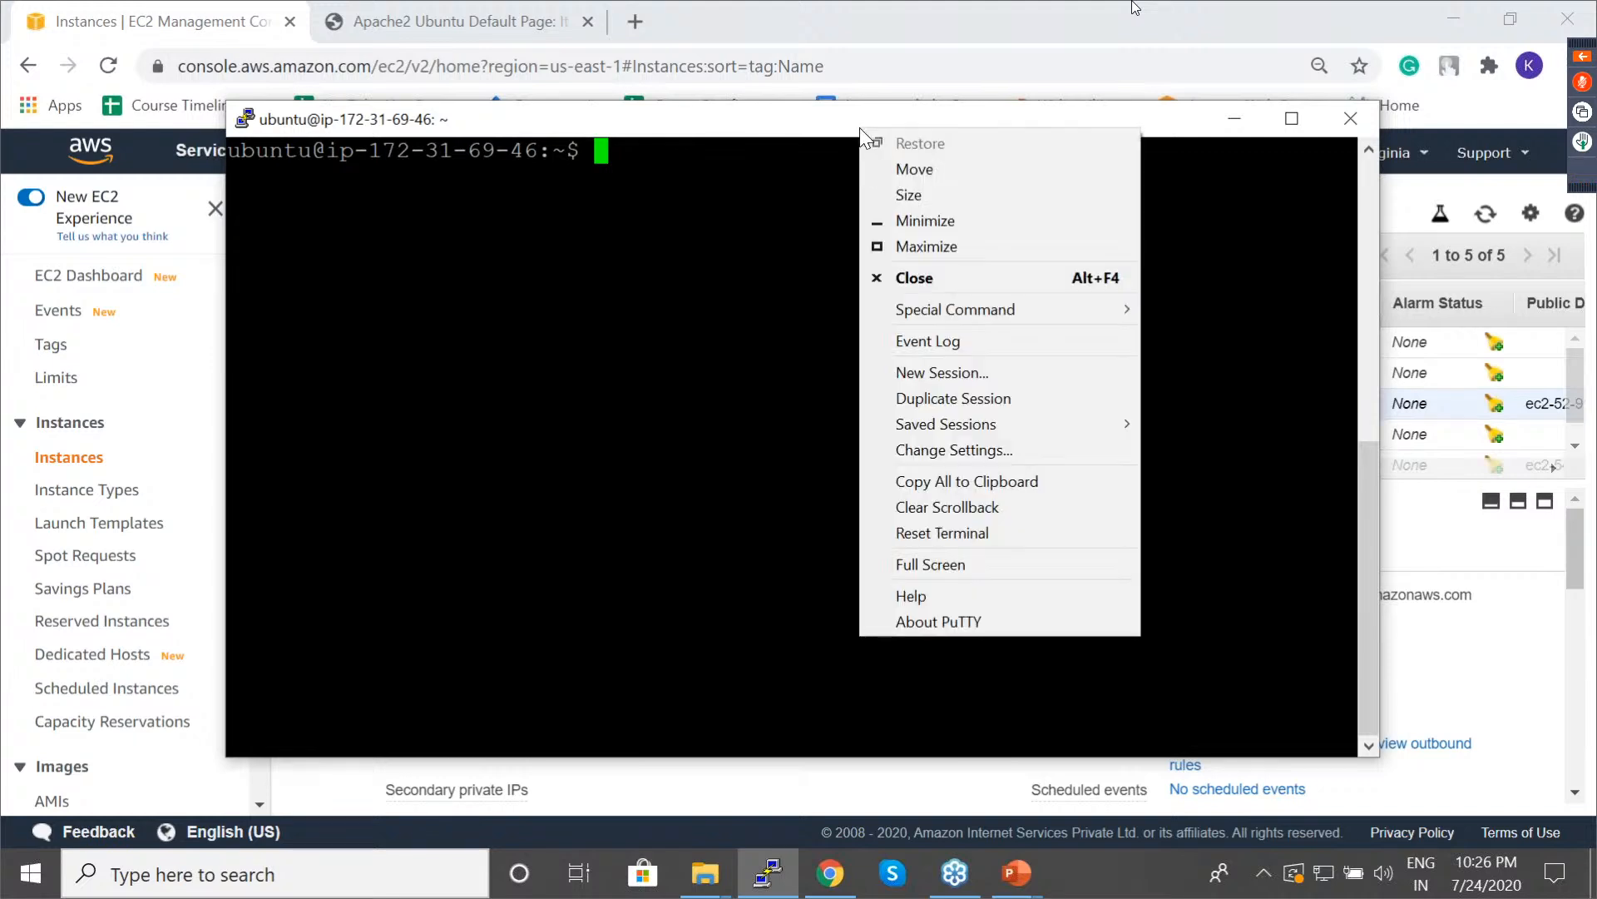
{"action": "left_click", "coordinate": [936, 398]}
{"action": "type", "text": "ubuntu"}
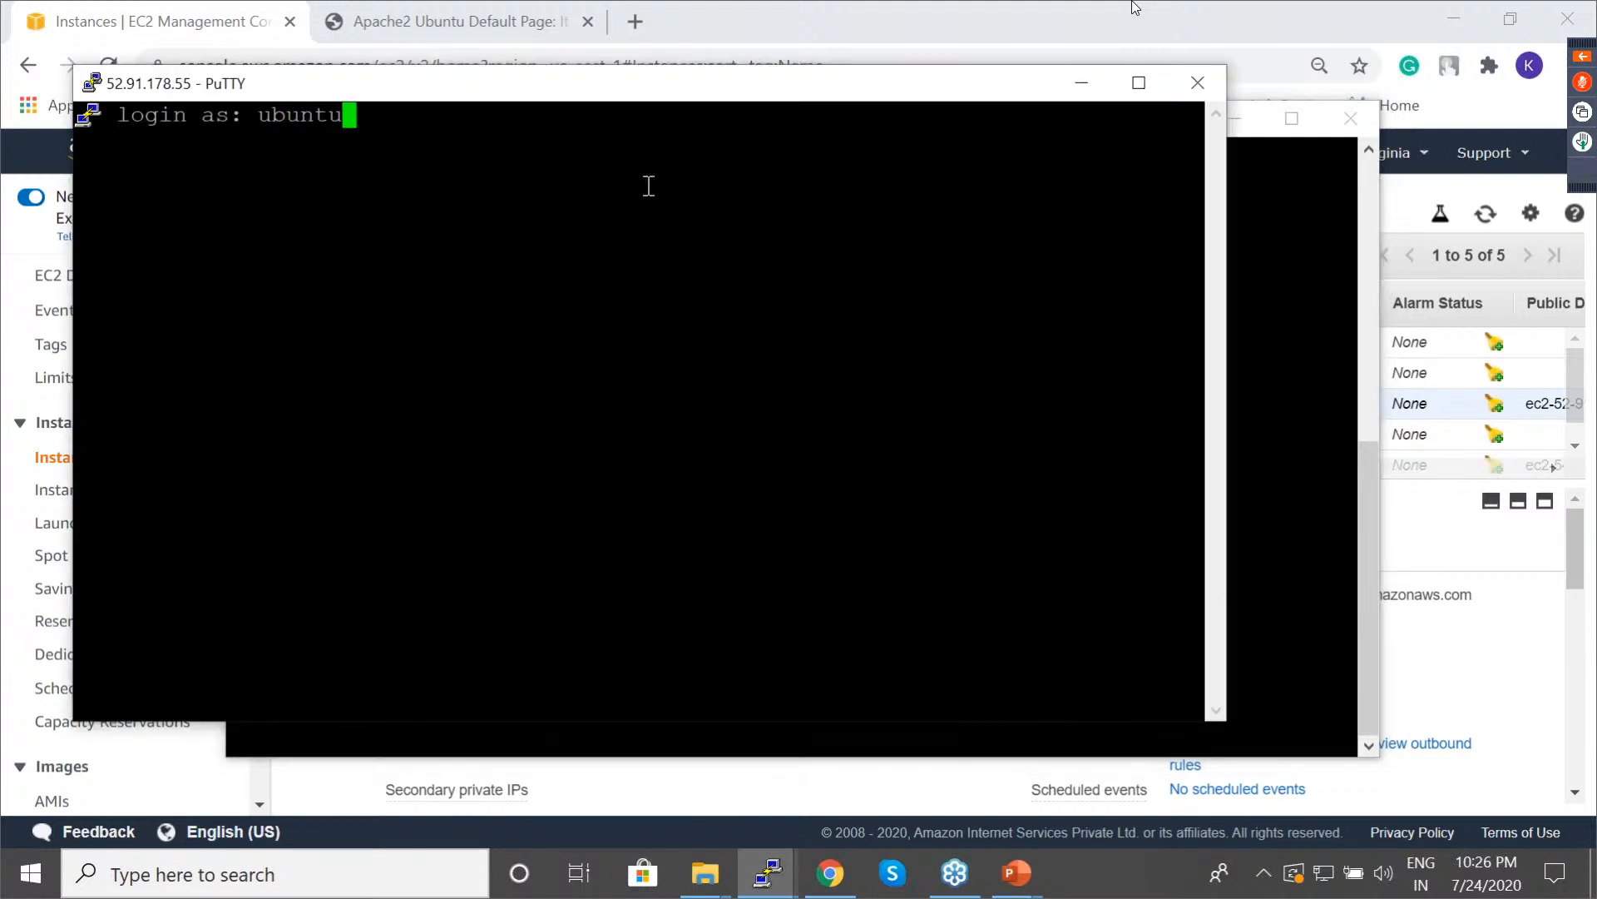
{"action": "key", "text": "Return"}
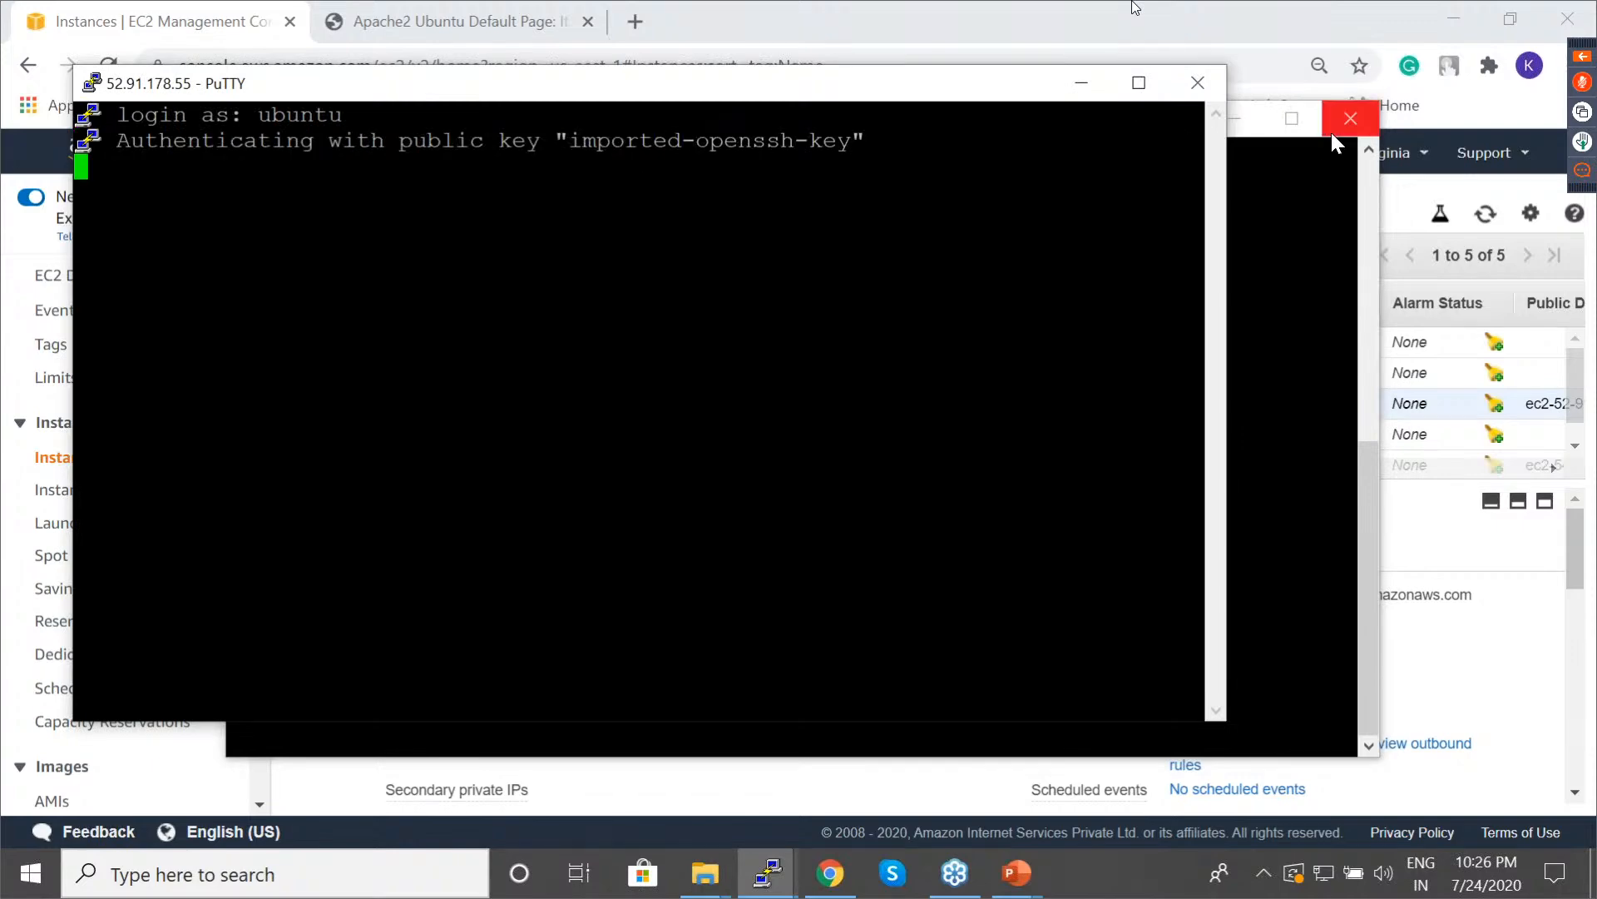
Close the original PuTTY session, clear the new session's screen and reposition its window.
{"action": "left_click", "coordinate": [1348, 126]}
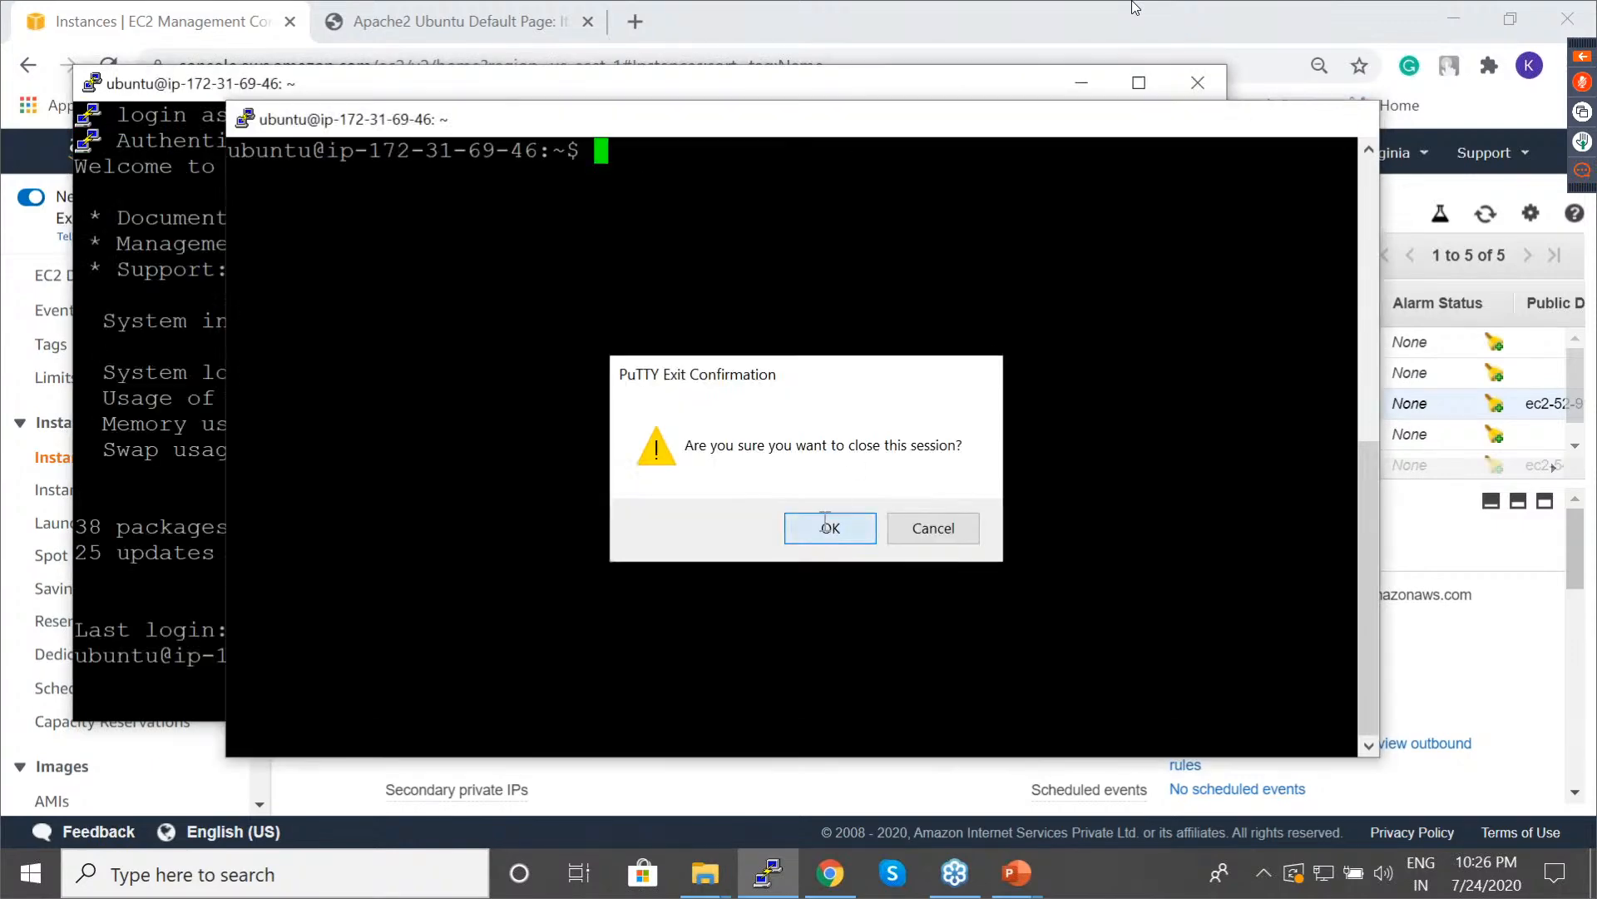
{"action": "left_click", "coordinate": [828, 528]}
{"action": "type", "text": "clear"}
{"action": "key", "text": "Return"}
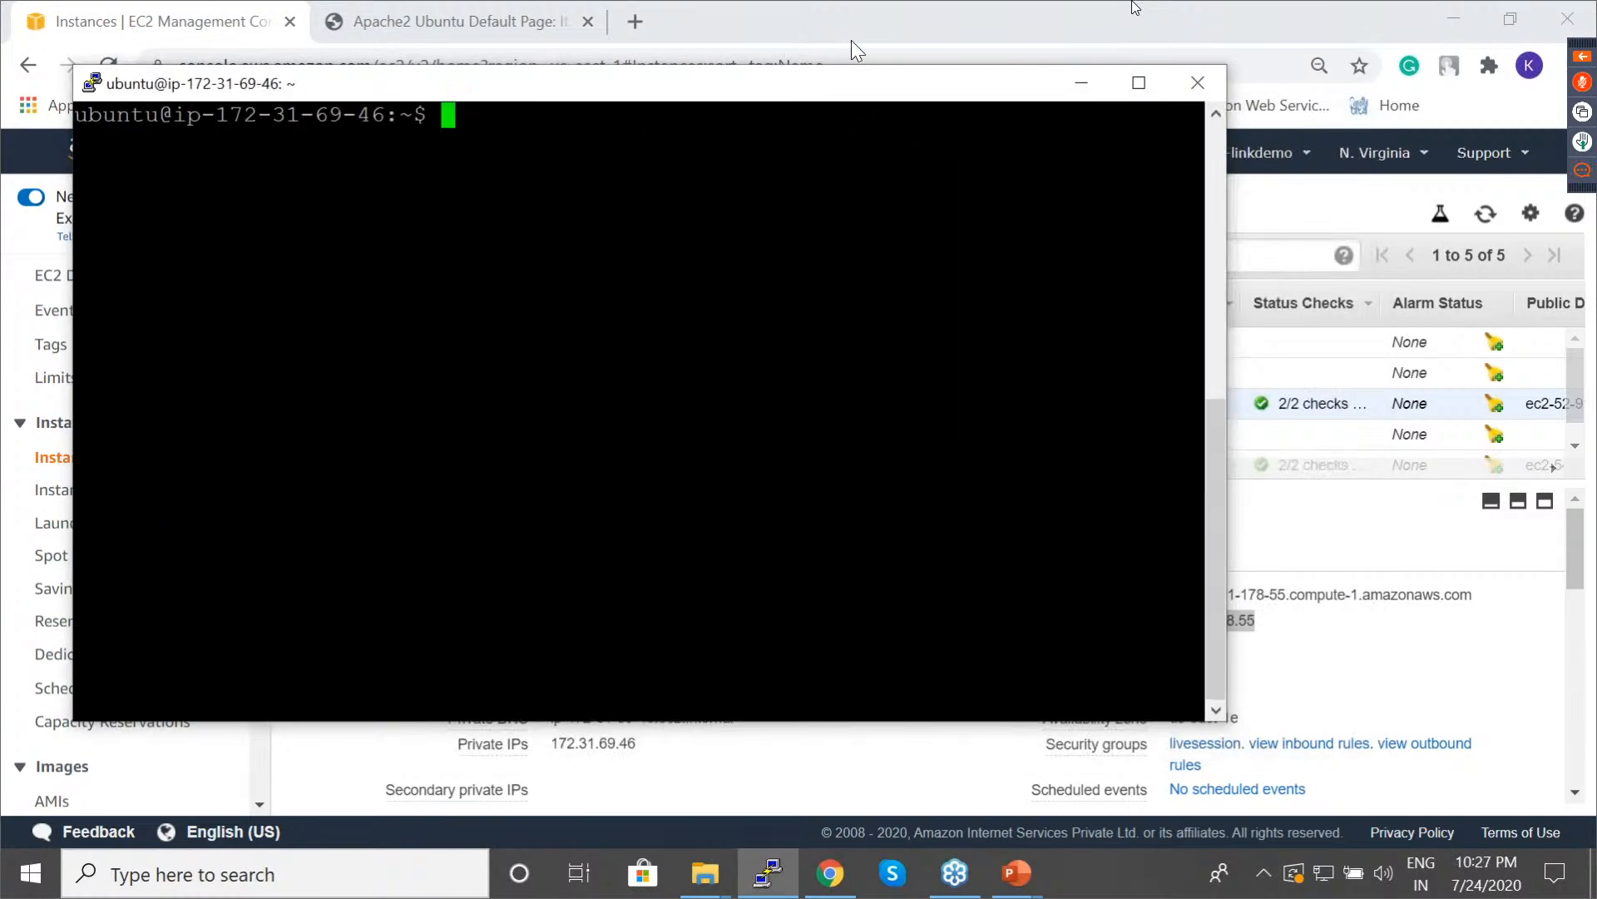
{"action": "left_click_drag", "start_coordinate": [861, 91], "coordinate": [990, 121]}
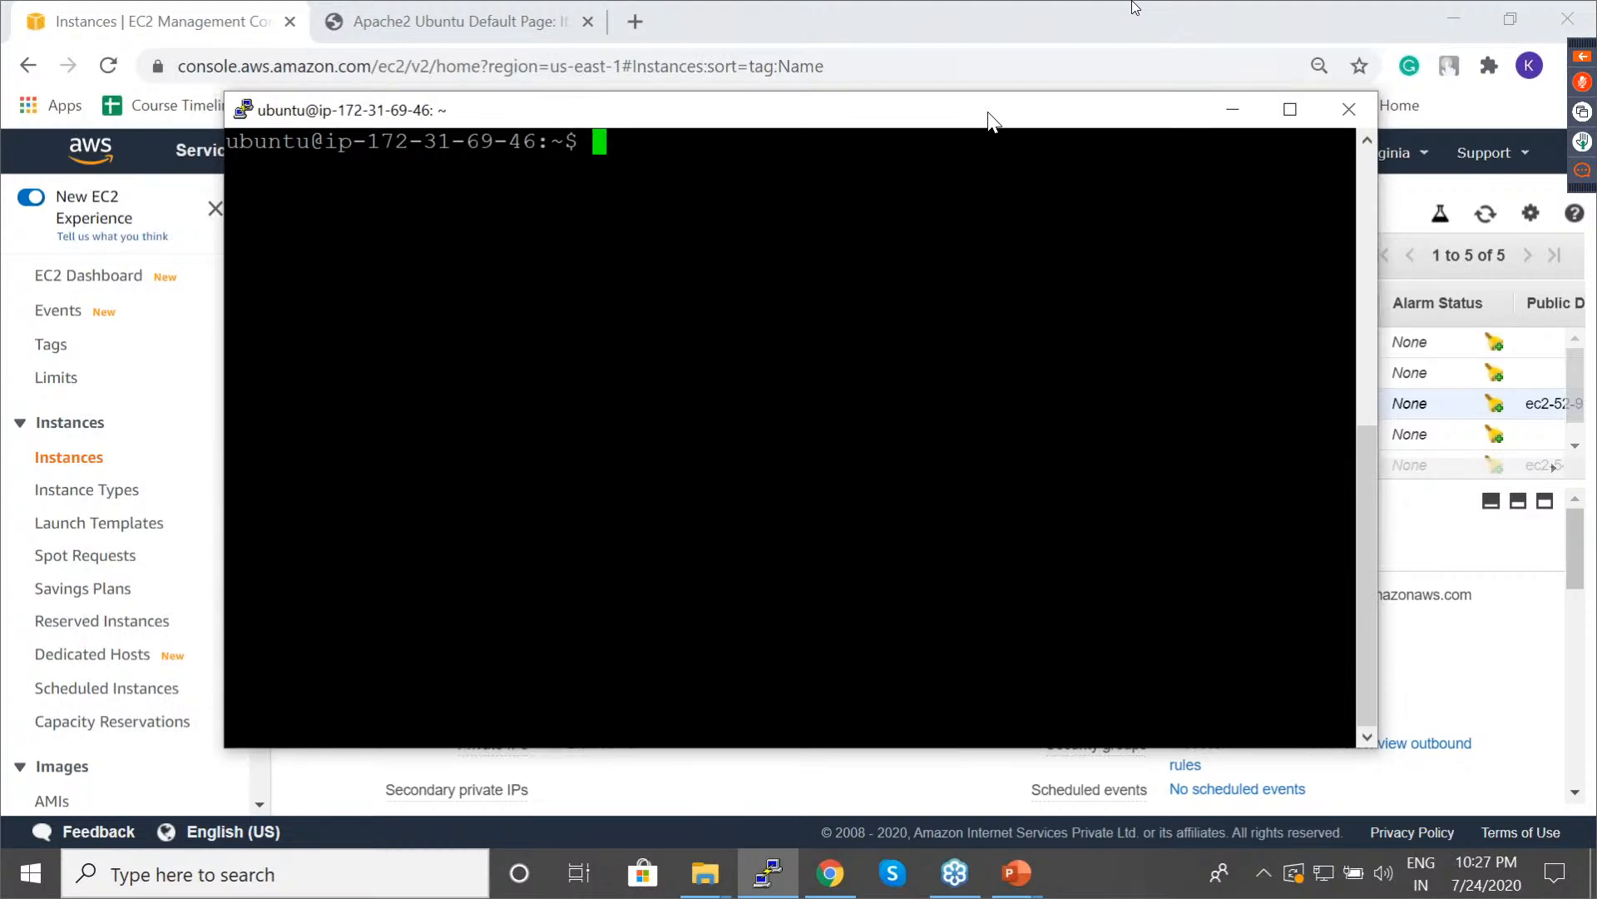
Check the Apache2 default page and the webserver instance's details in the browser.
{"action": "left_click", "coordinate": [393, 18]}
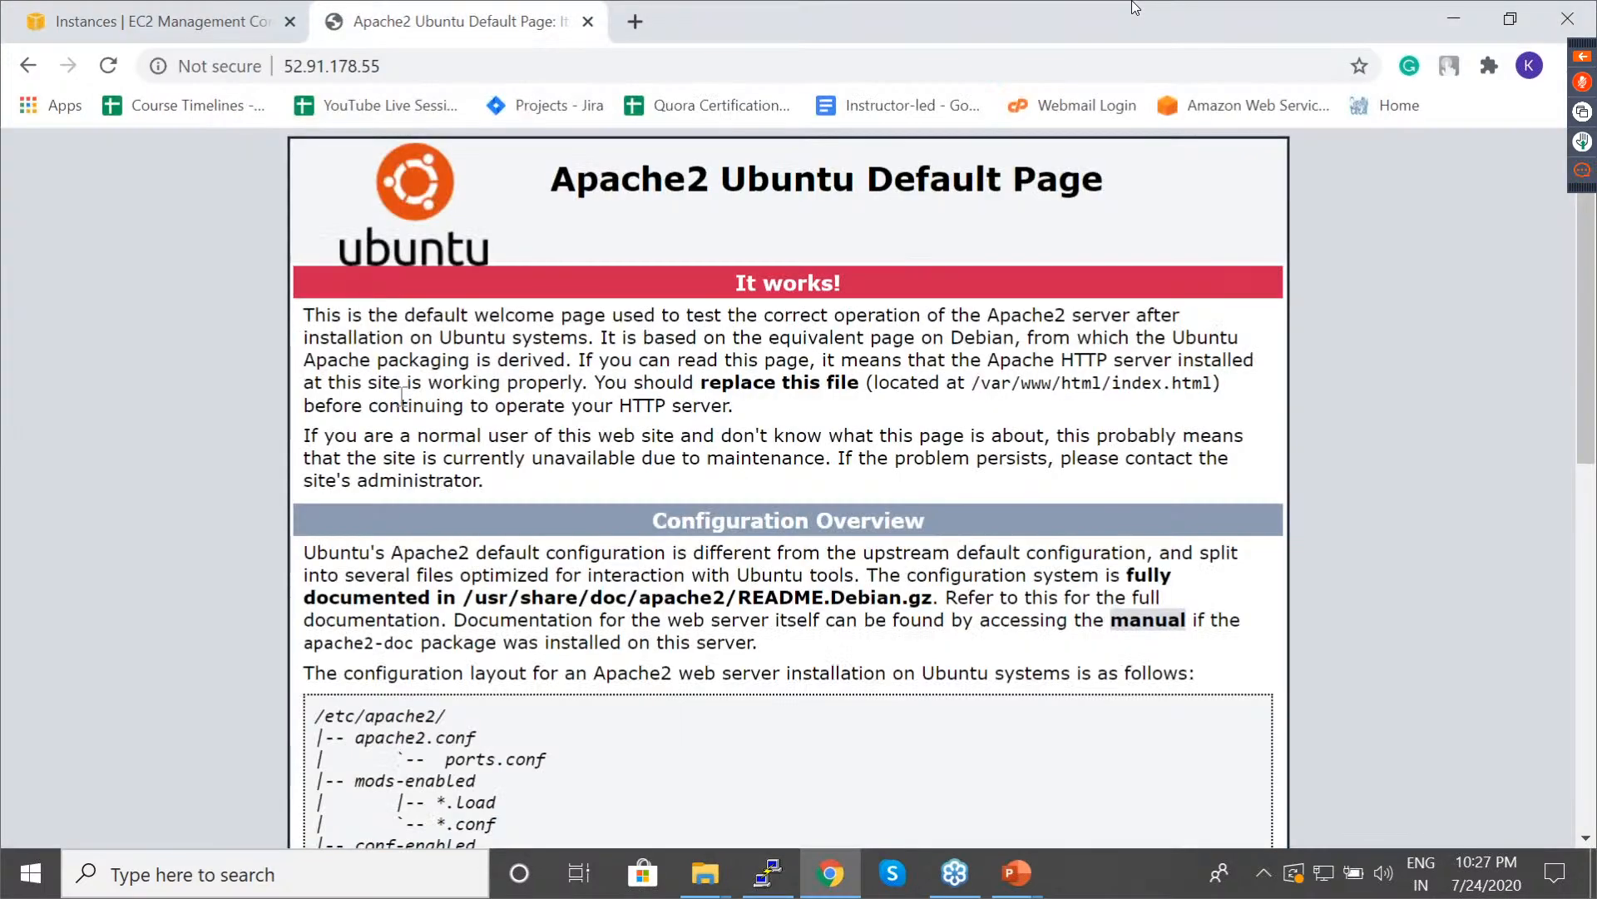
{"action": "left_click", "coordinate": [242, 18]}
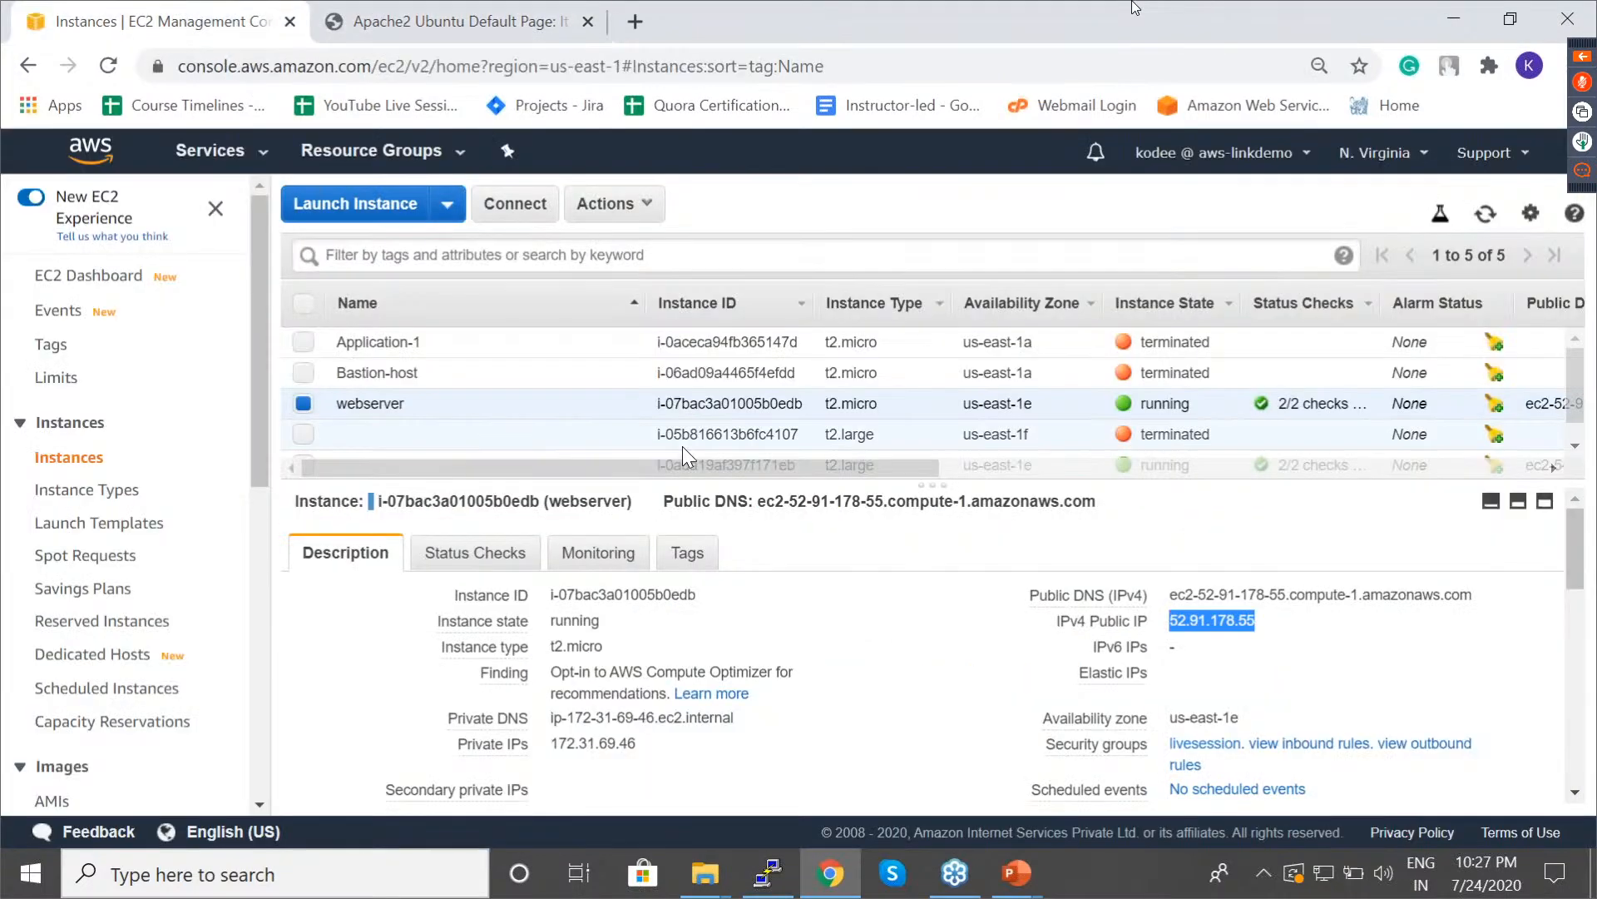
{"action": "key", "text": "alt+Tab"}
{"action": "key", "text": "alt+Tab"}
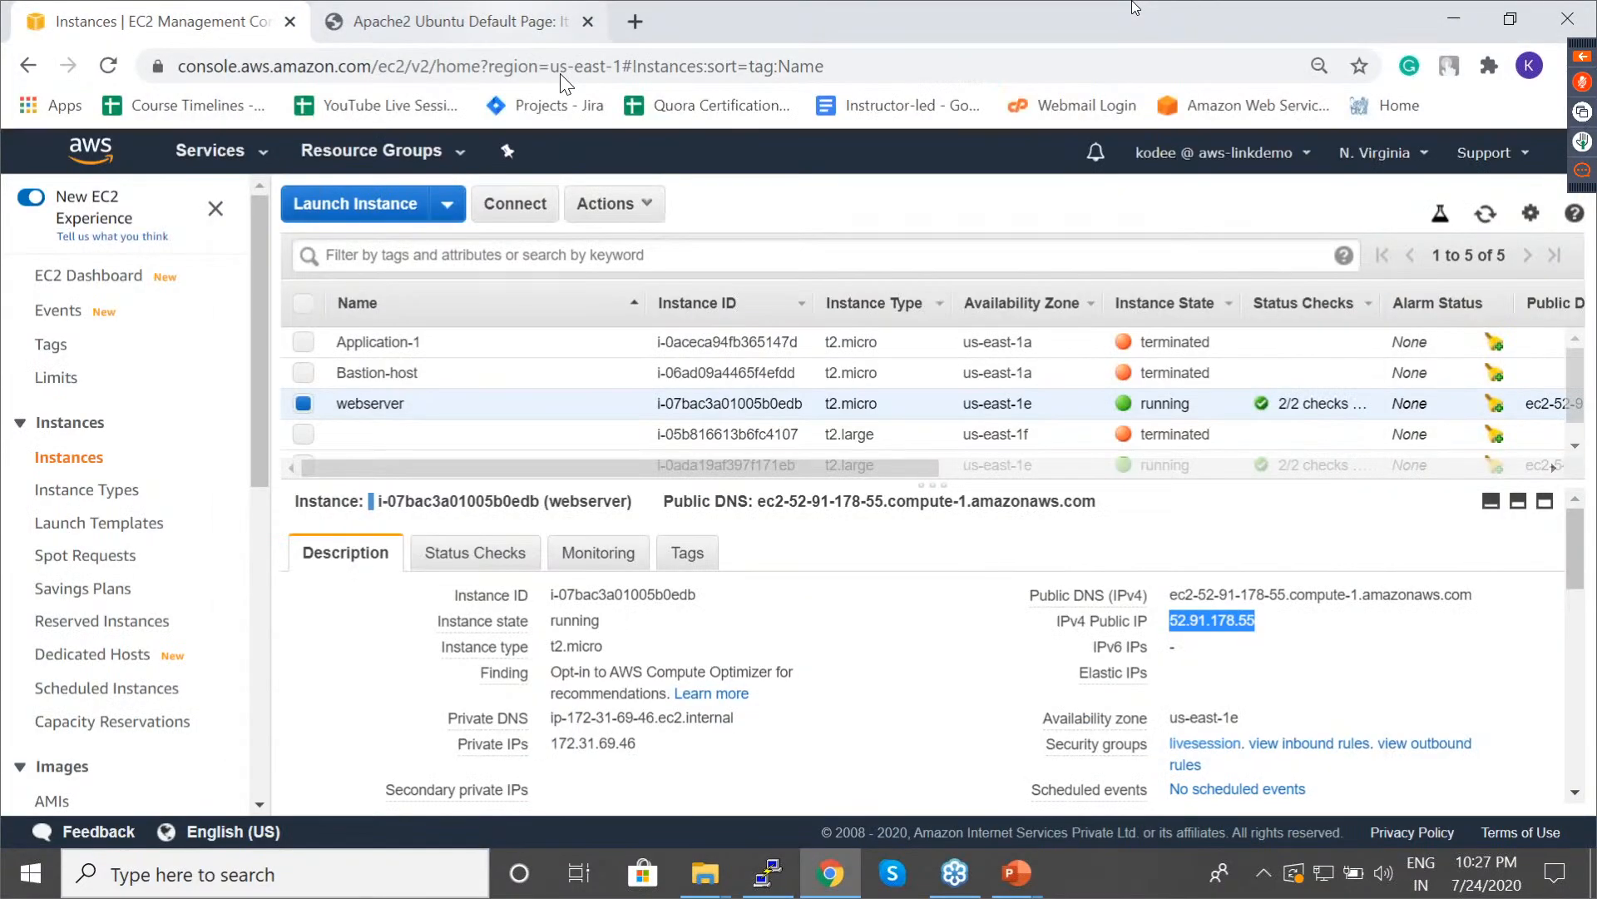
{"action": "key", "text": "ctrl+Tab"}
In the PuTTY session, change to the /var/www/html directory and list its contents.
{"action": "key", "text": "alt+Tab"}
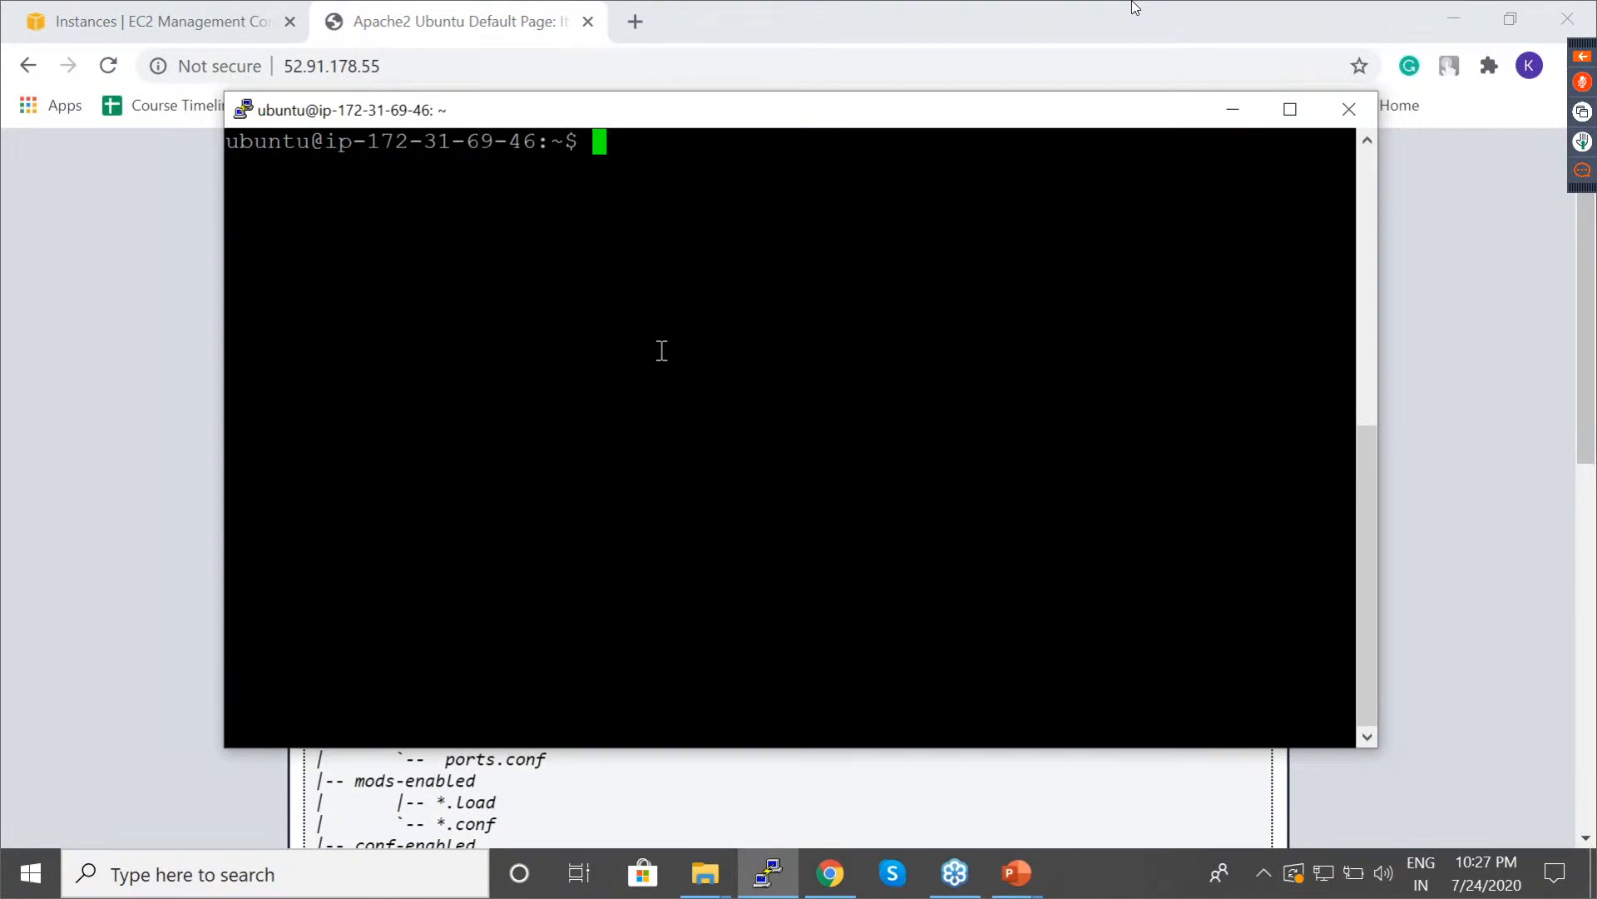
{"action": "type", "text": "cd /var/www/gm"}
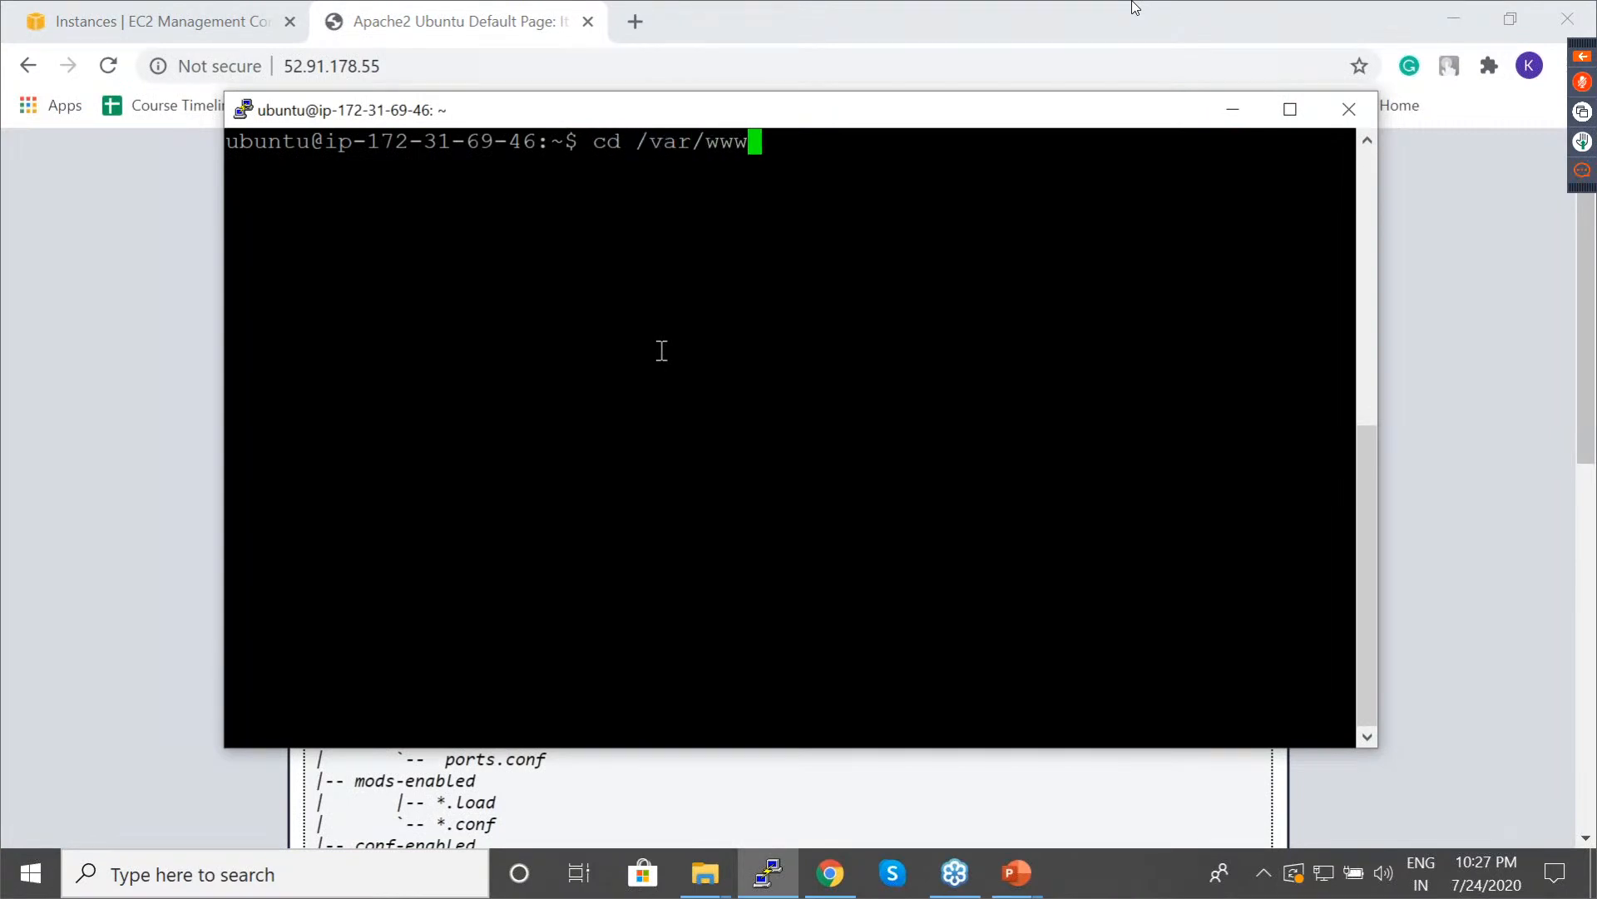
{"action": "key", "text": "BackSpace"}
{"action": "key", "text": "BackSpace"}
{"action": "type", "text": "gta"}
{"action": "key", "text": "BackSpace"}
{"action": "key", "text": "BackSpace"}
{"action": "key", "text": "BackSpace"}
{"action": "type", "text": "html"}
{"action": "key", "text": "Return"}
{"action": "type", "text": "ls"}
{"action": "key", "text": "Return"}
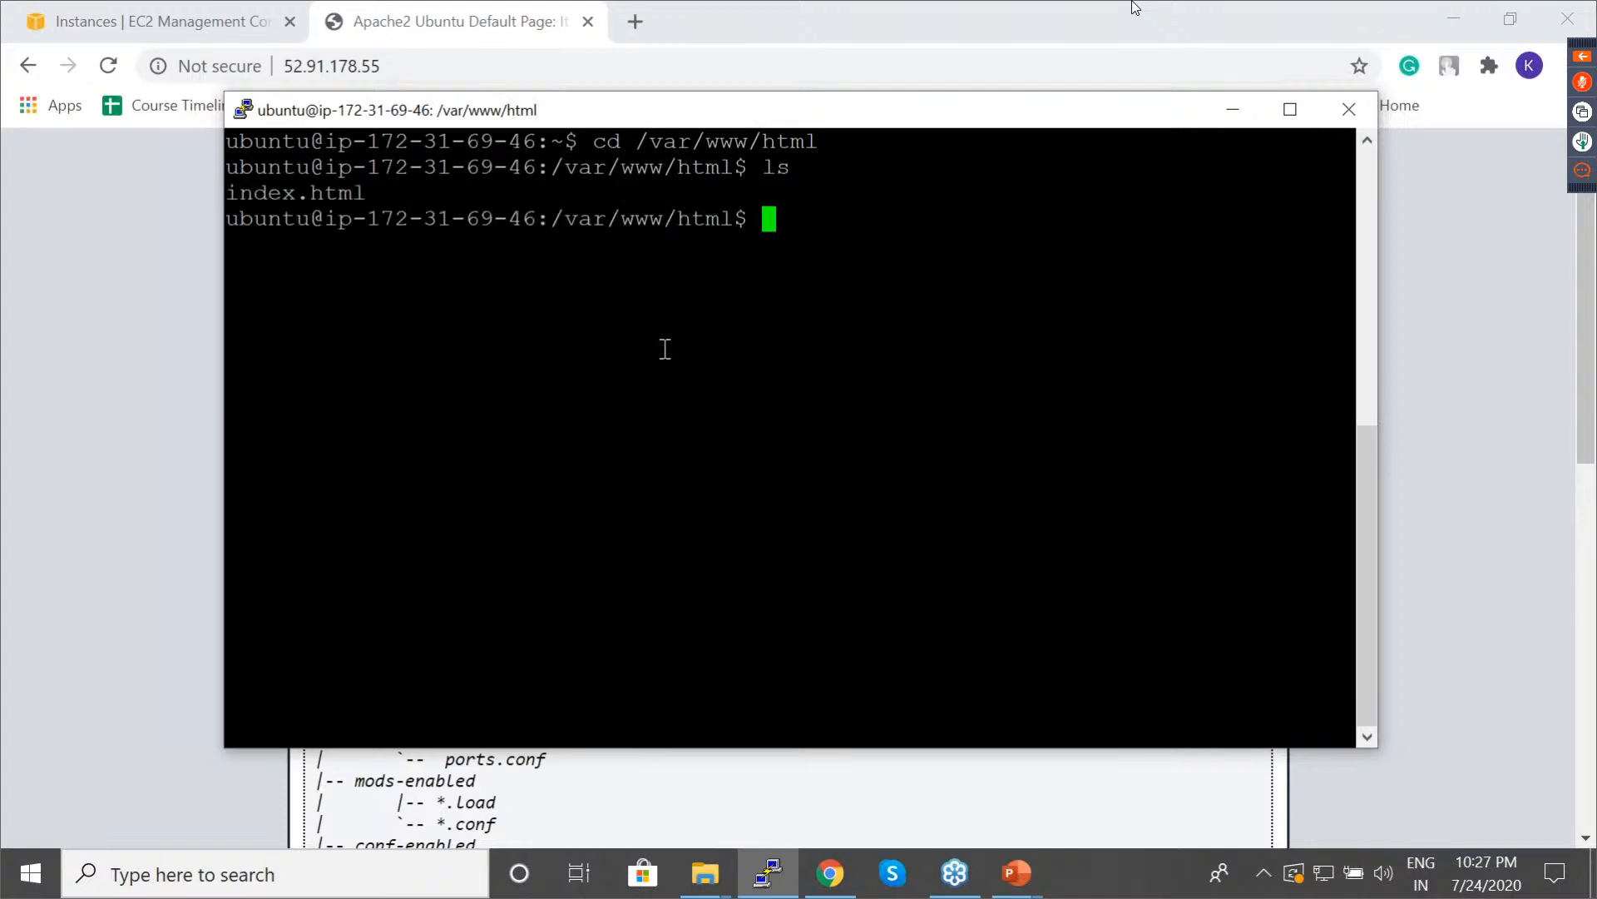
Remove index.html from /var/www/html with sudo.
{"action": "type", "text": "sudo rm in"}
{"action": "type", "text": "dex"}
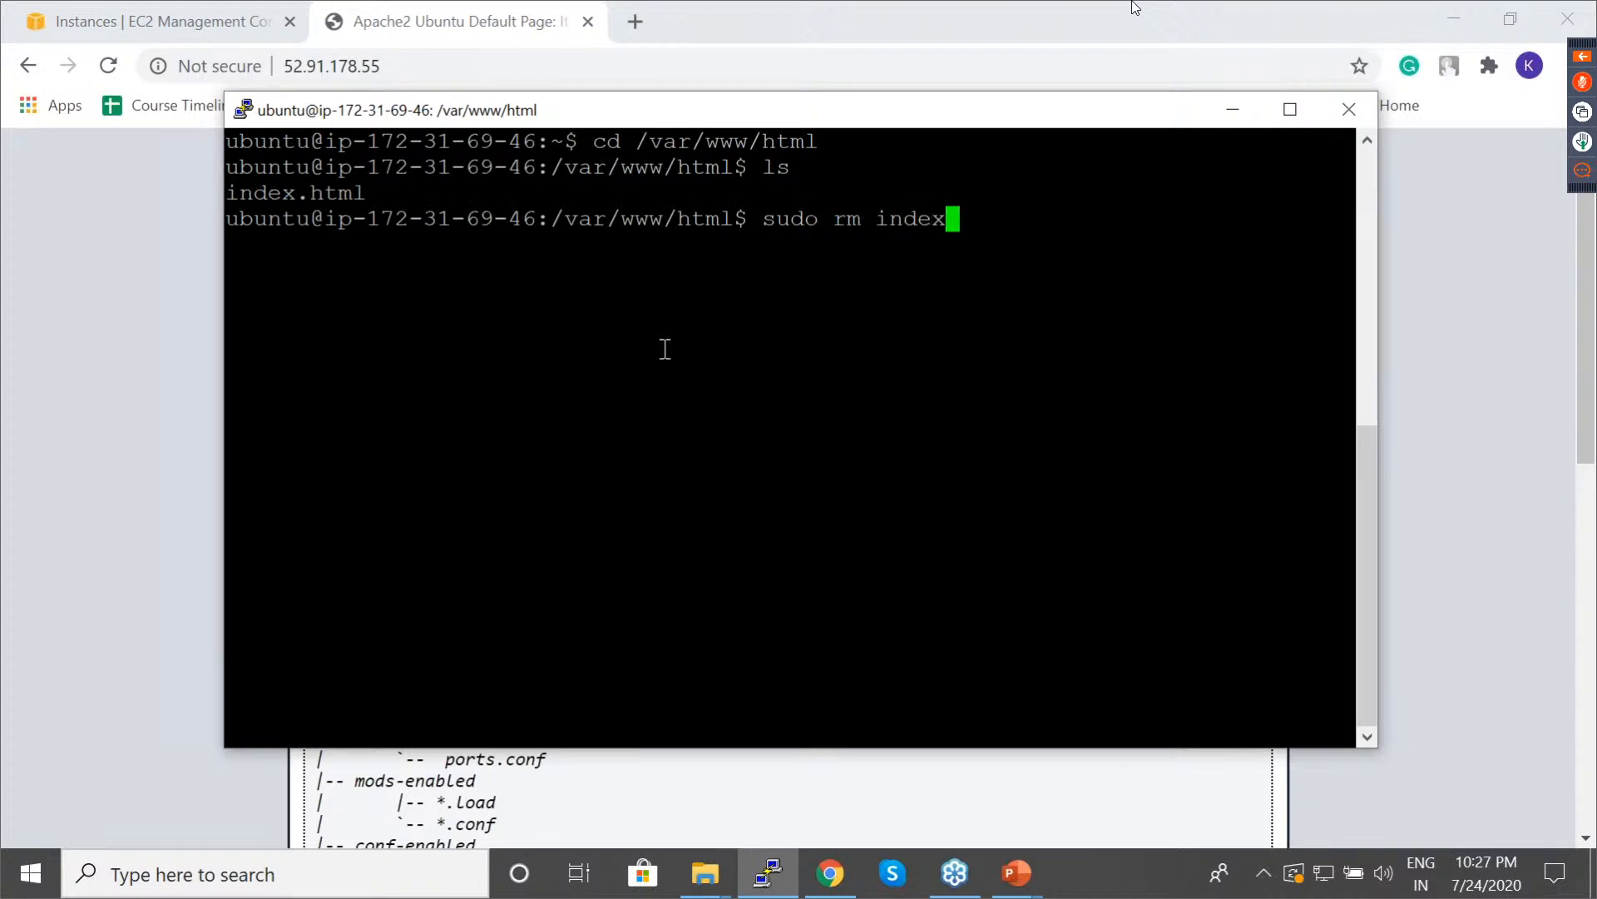
{"action": "type", "text": ".html"}
{"action": "key", "text": "Return"}
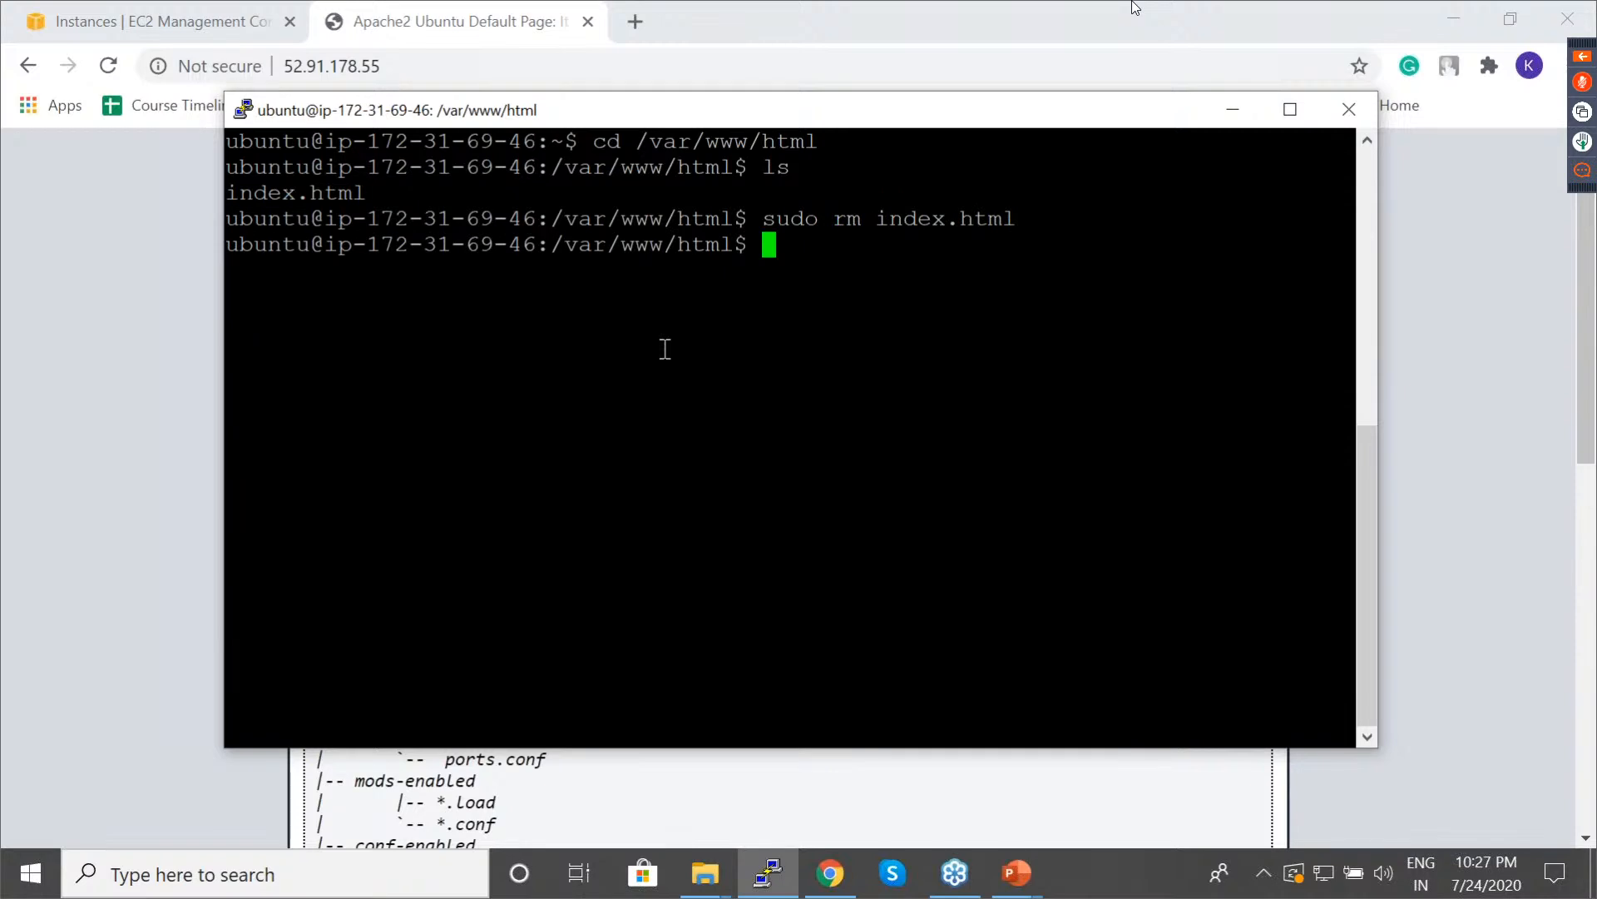
Open a new index.html in nano with sudo and enter the text "Hello world, ubuntu server".
{"action": "type", "text": "sudo nano"}
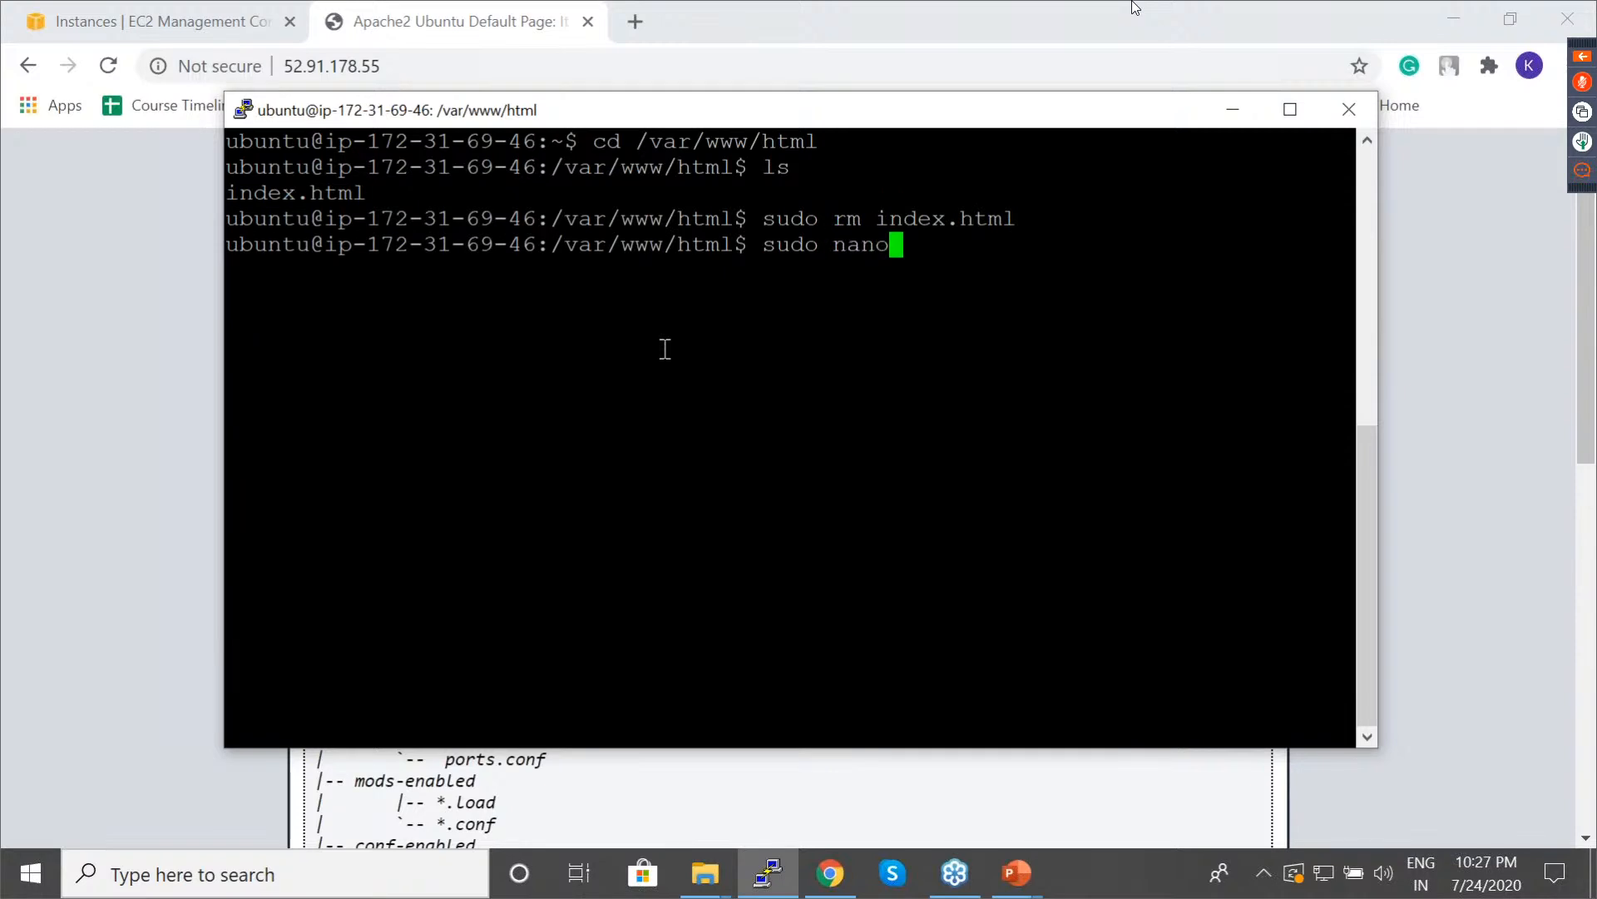
{"action": "type", "text": " index."}
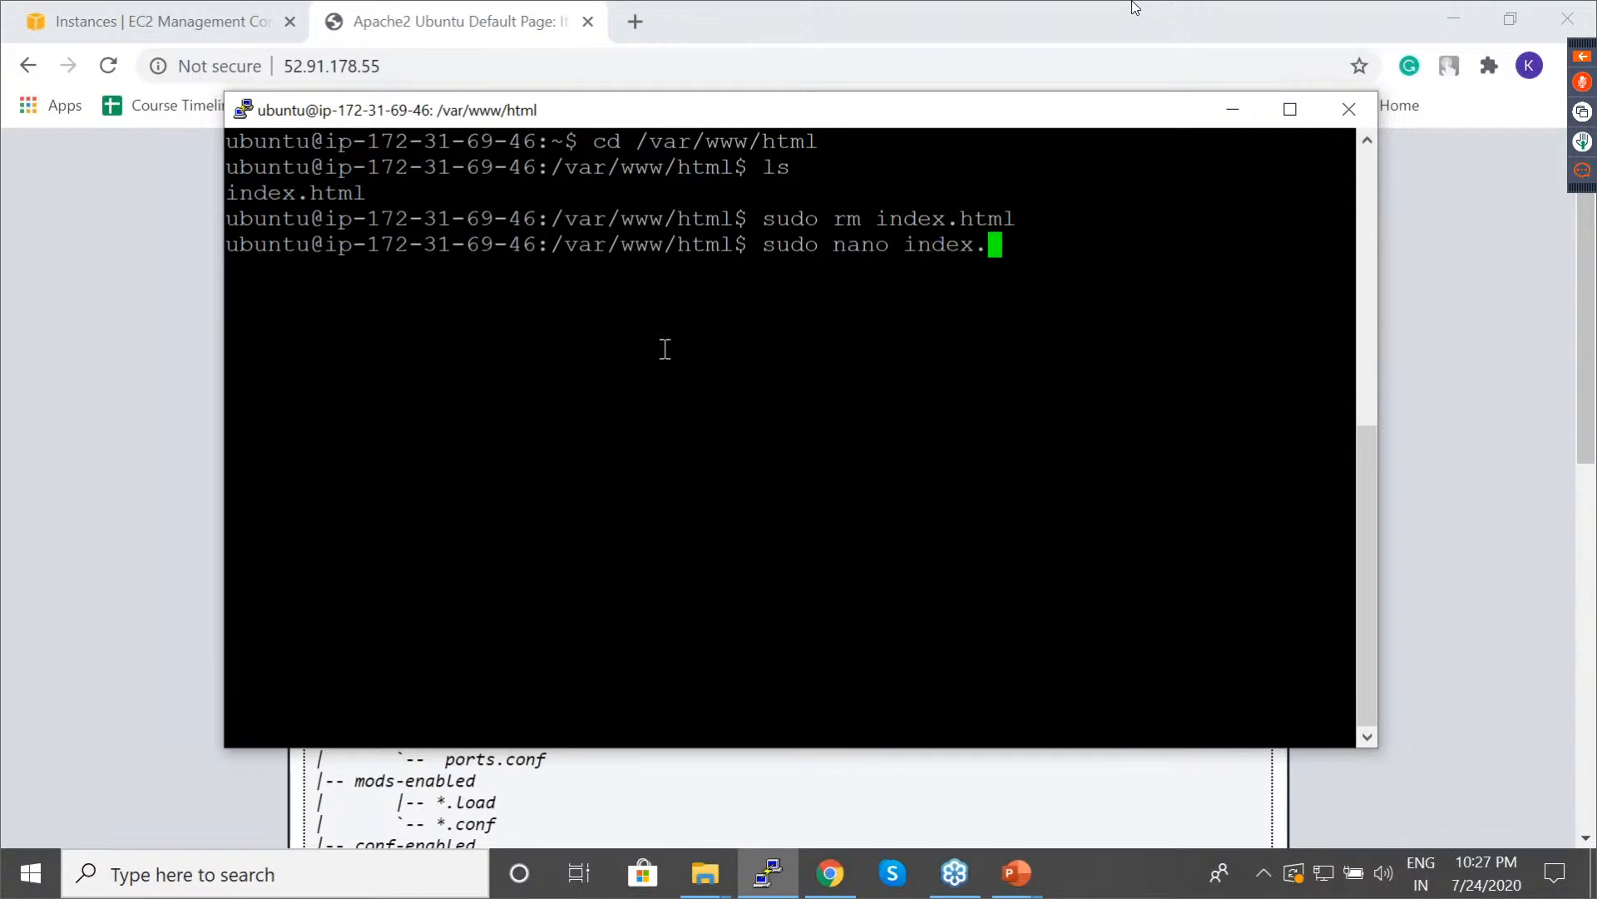
{"action": "type", "text": "html"}
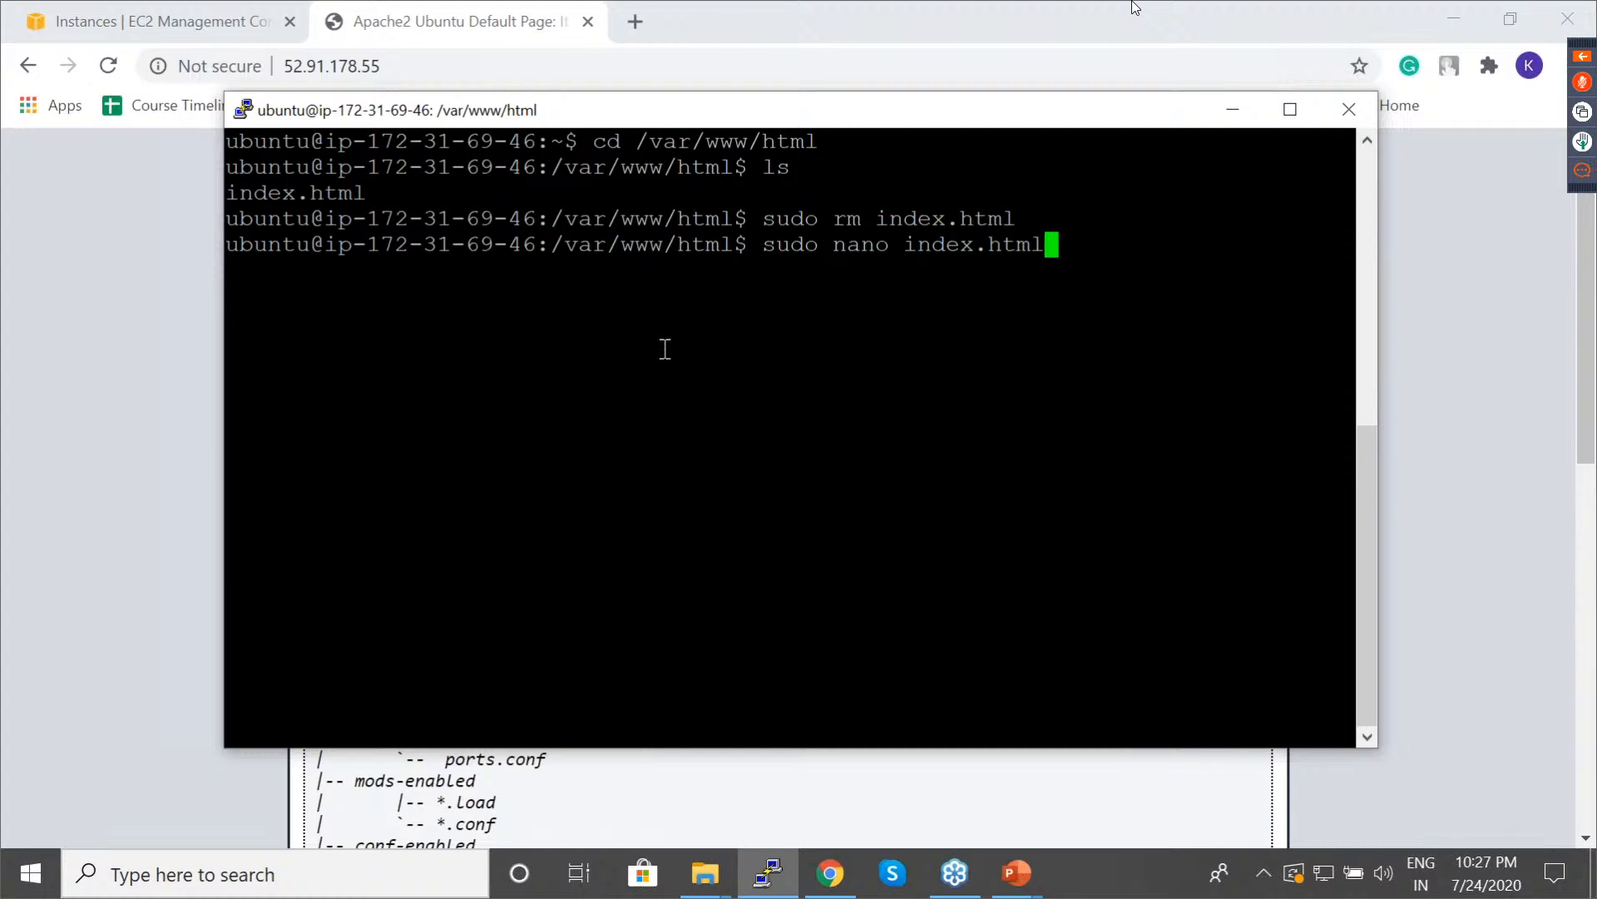
{"action": "key", "text": "Return"}
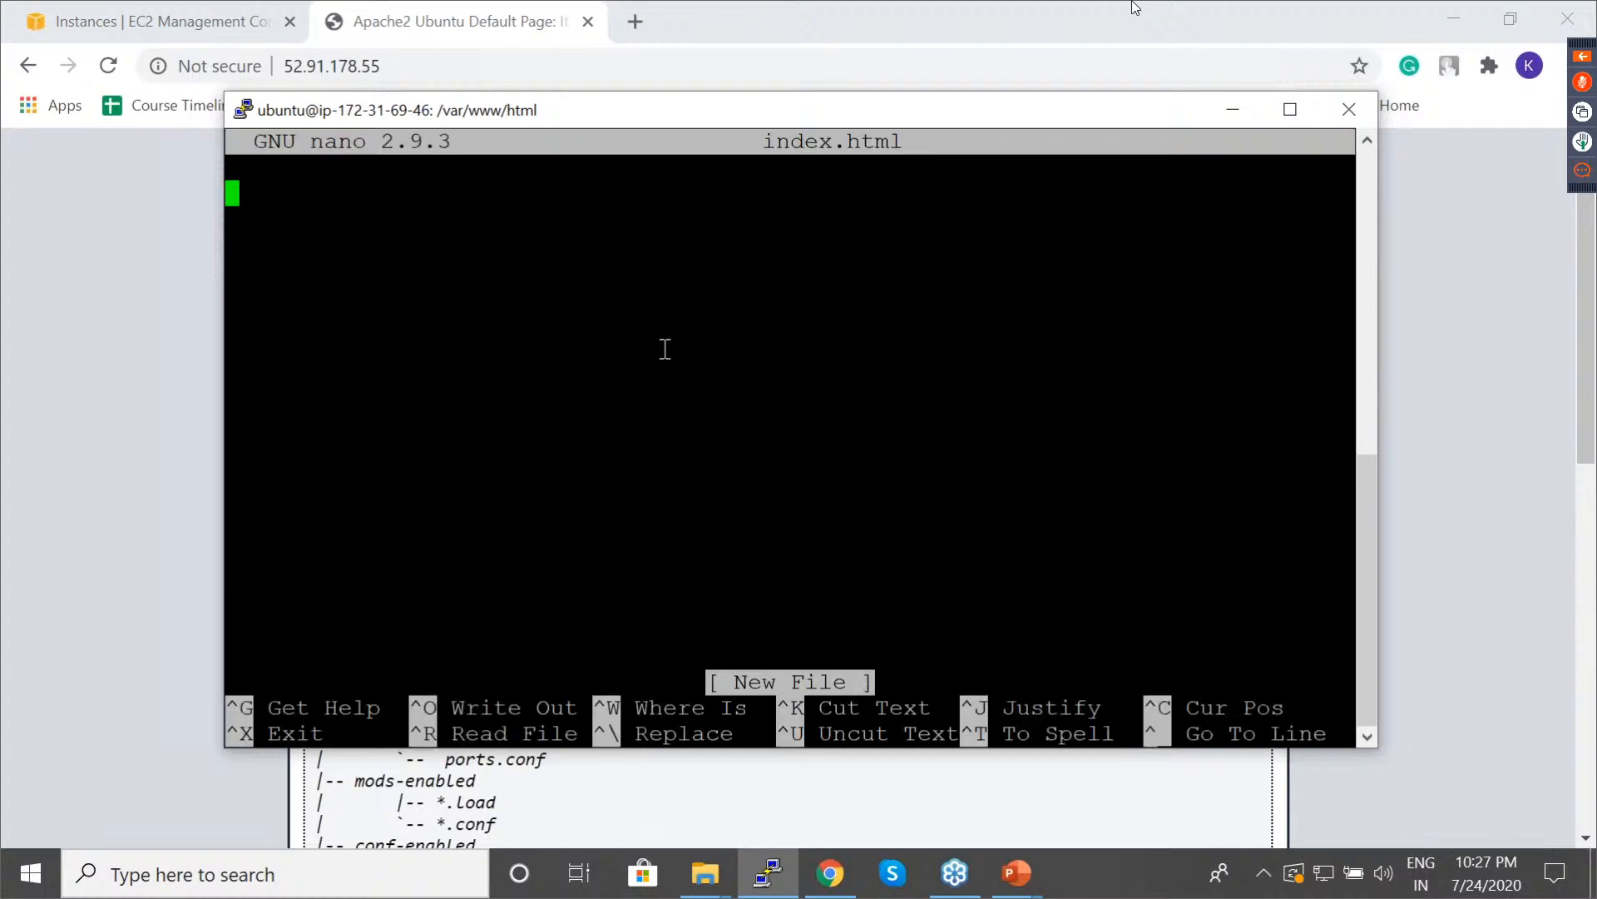
{"action": "type", "text": "Hello world"}
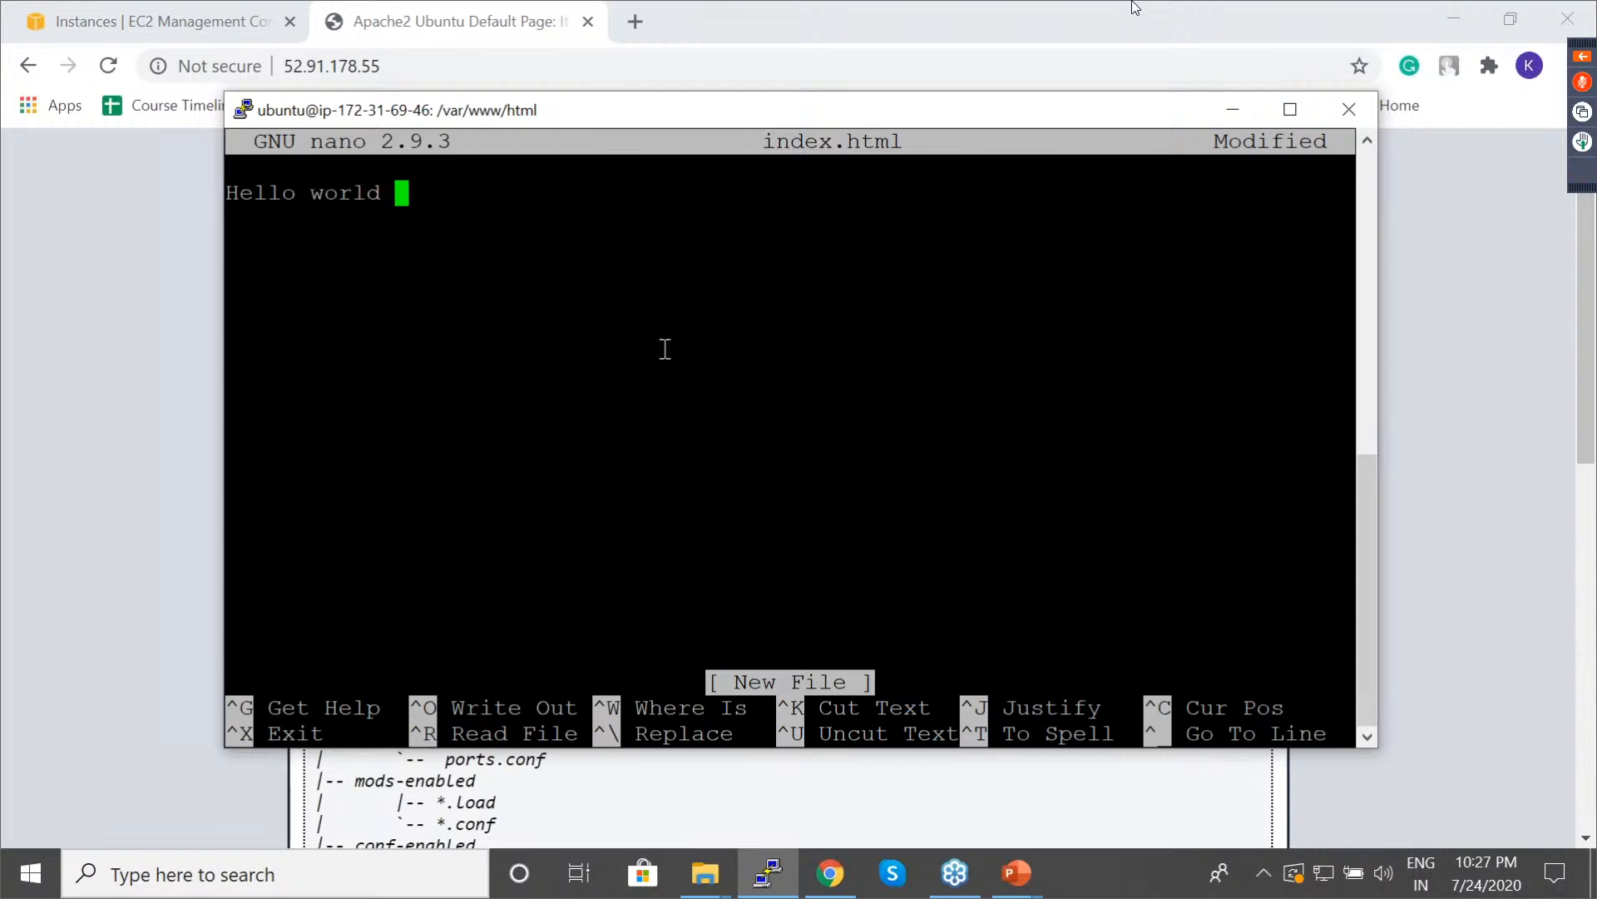
{"action": "key", "text": "BackSpace"}
{"action": "type", "text": ", ubun"}
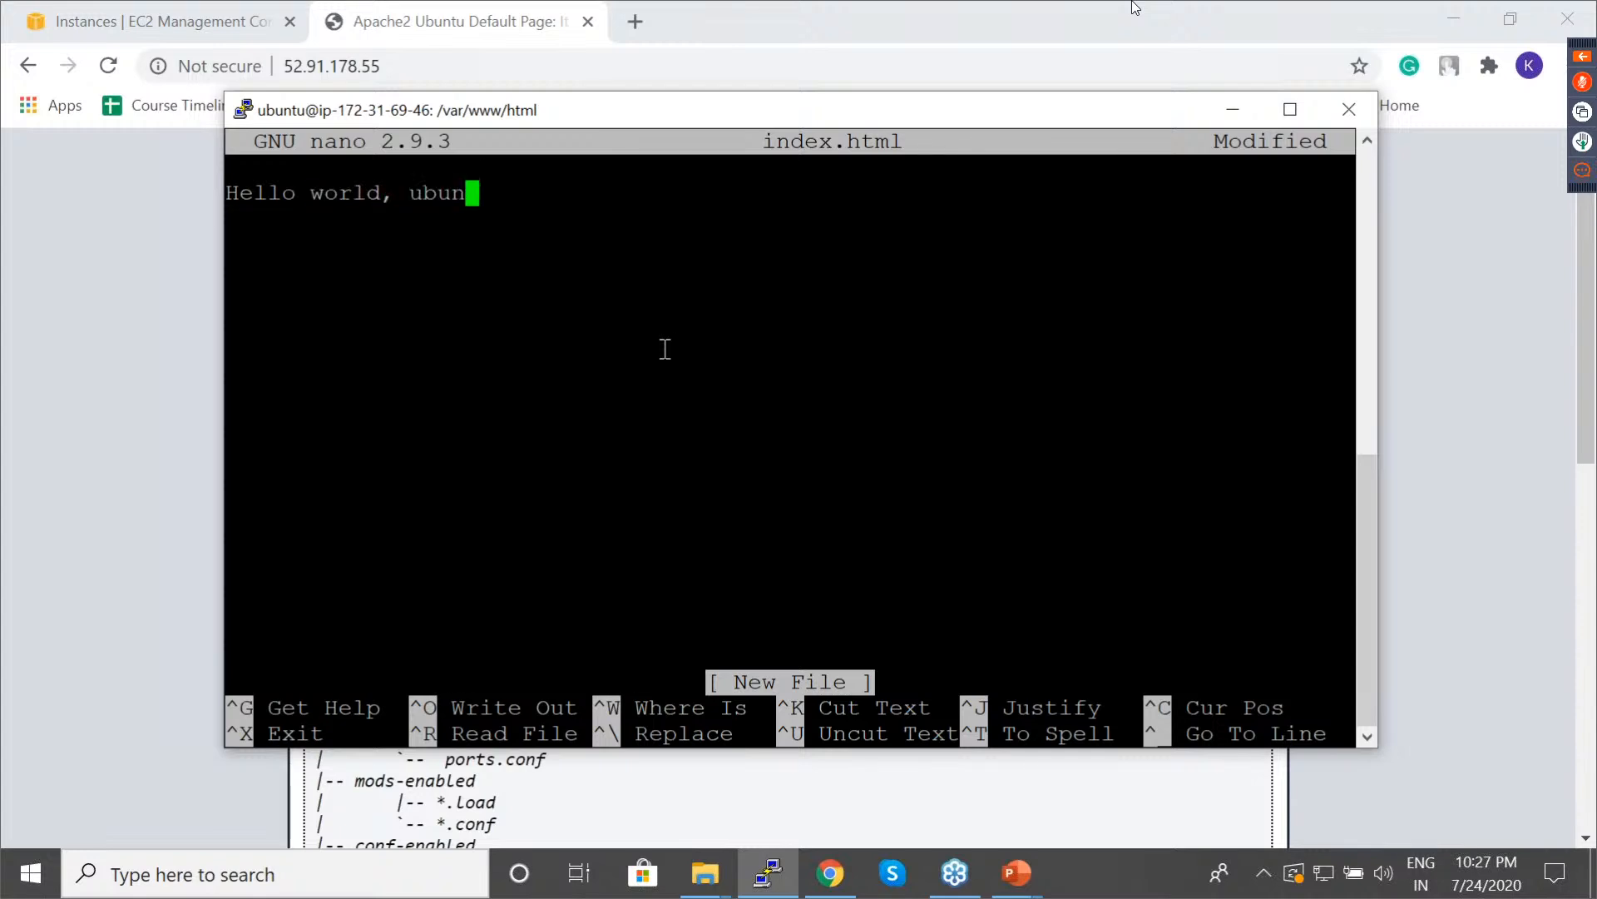
{"action": "type", "text": "tu server"}
Save the file as index.html, exit nano and list the directory's files.
{"action": "key", "text": "ctrl+o"}
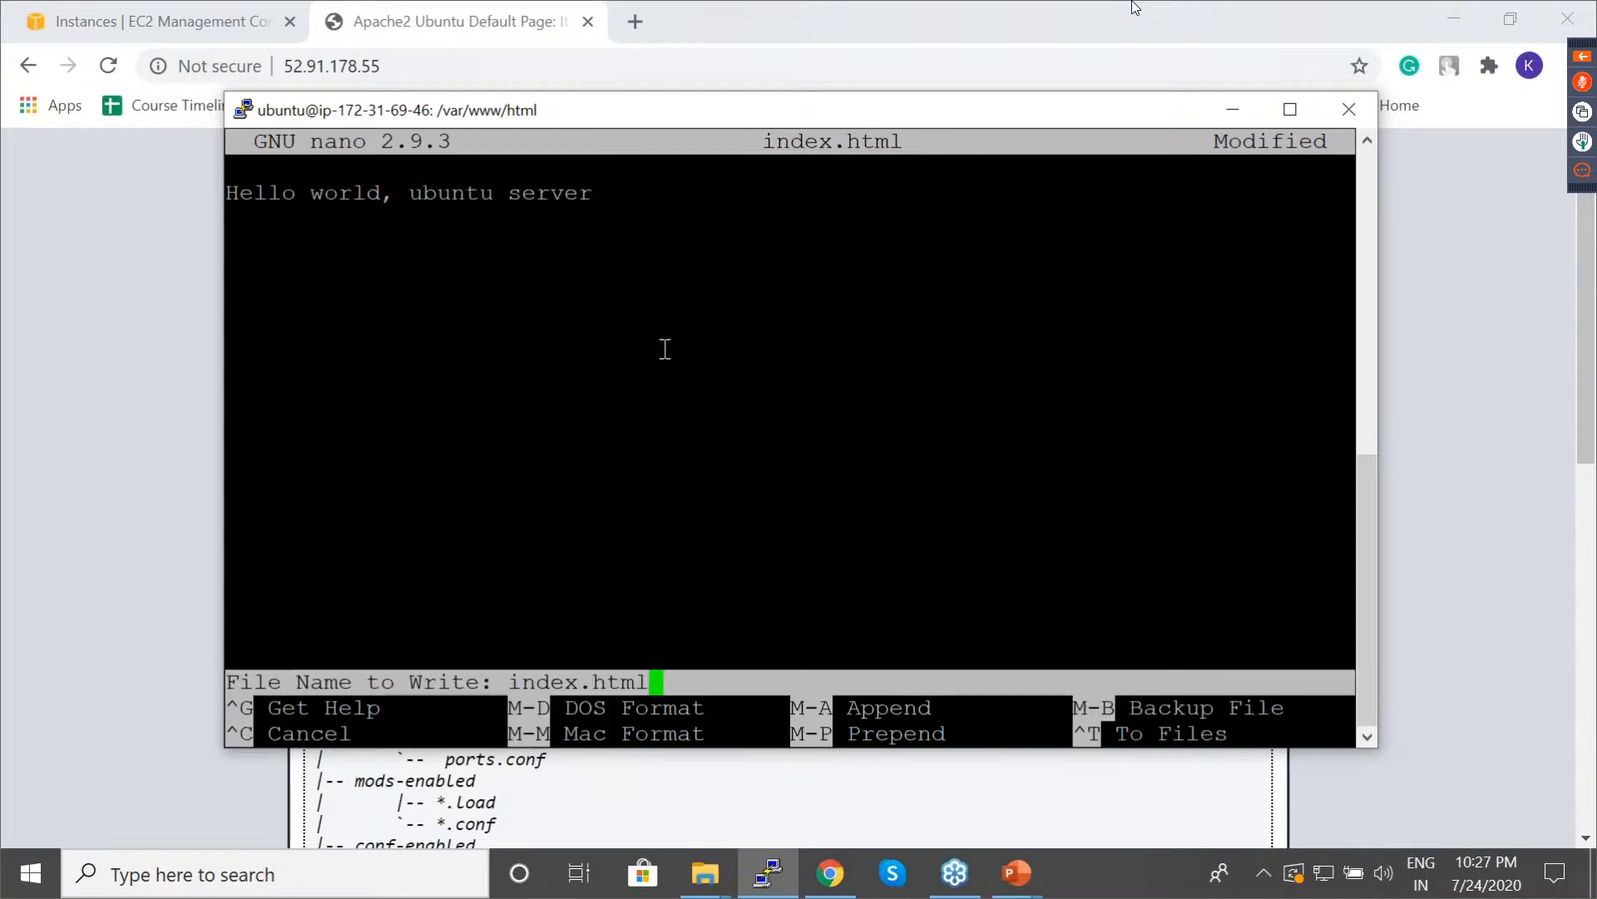
{"action": "key", "text": "Return"}
{"action": "key", "text": "ctrl+x"}
{"action": "type", "text": "ls"}
{"action": "key", "text": "Return"}
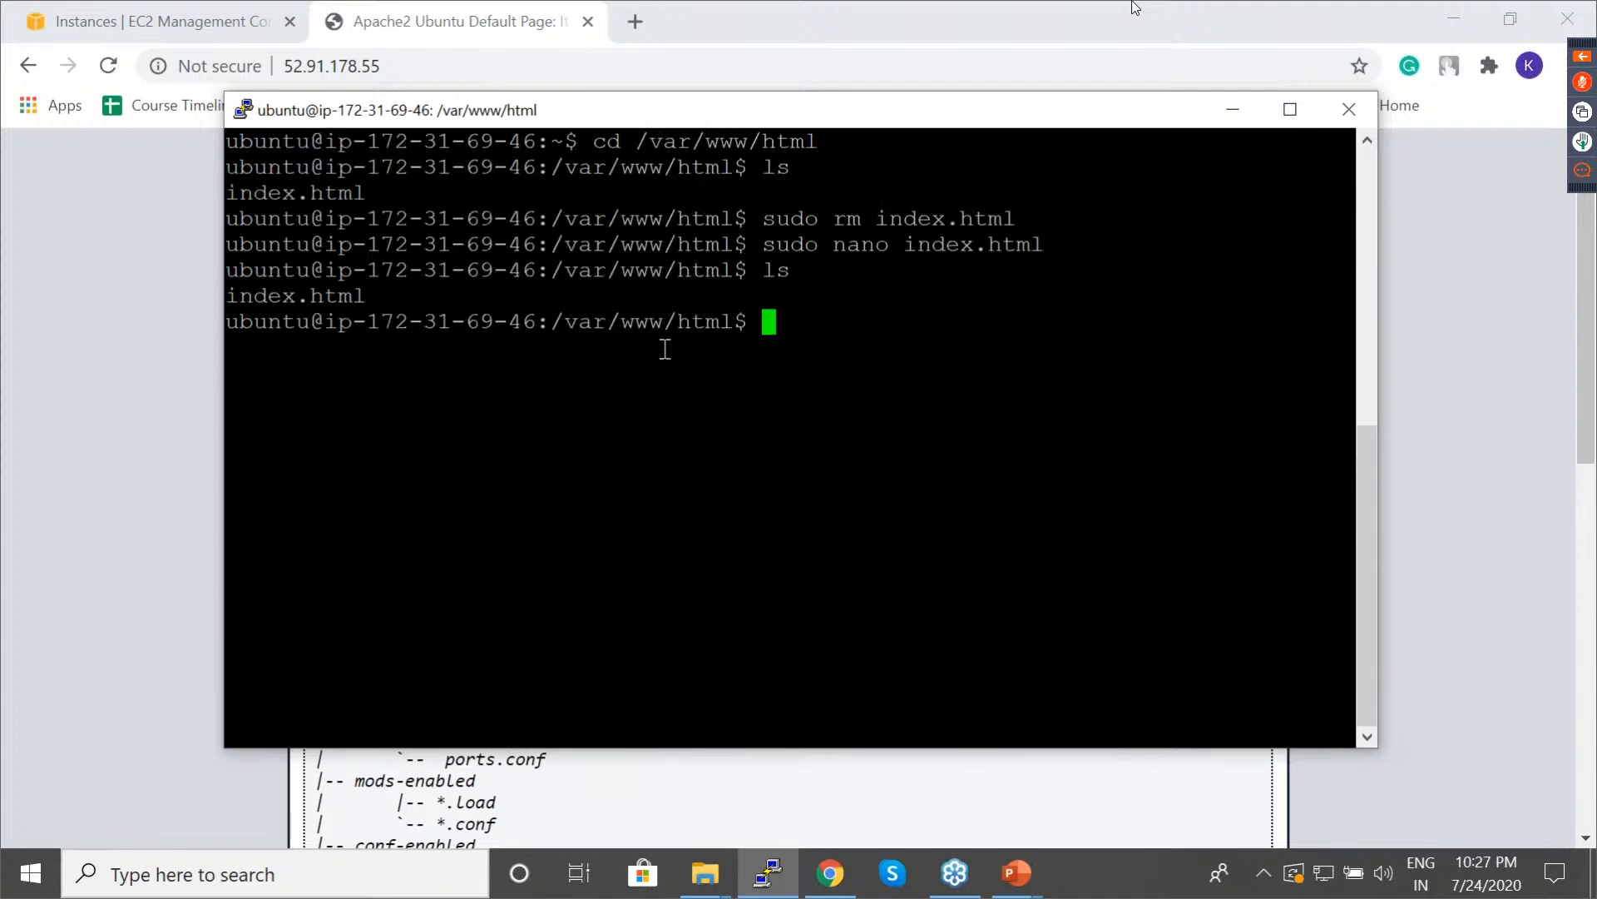
Switch to the browser and reload the page at 52.91.178.55 to check the new index.html content.
{"action": "double_click", "coordinate": [350, 193]}
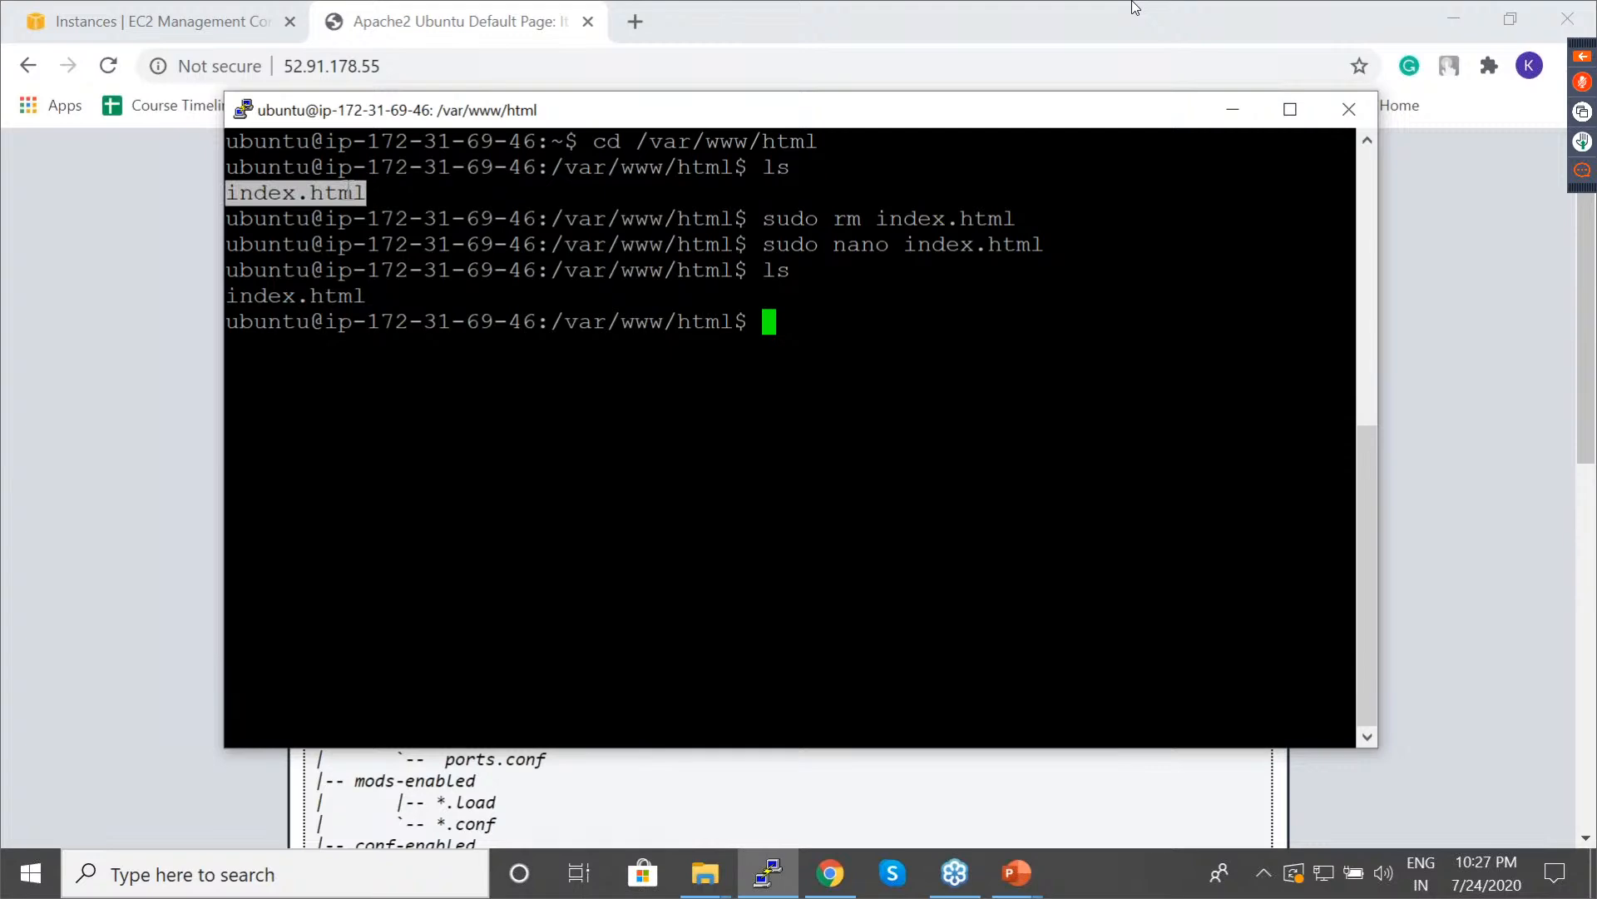
{"action": "left_click", "coordinate": [198, 248]}
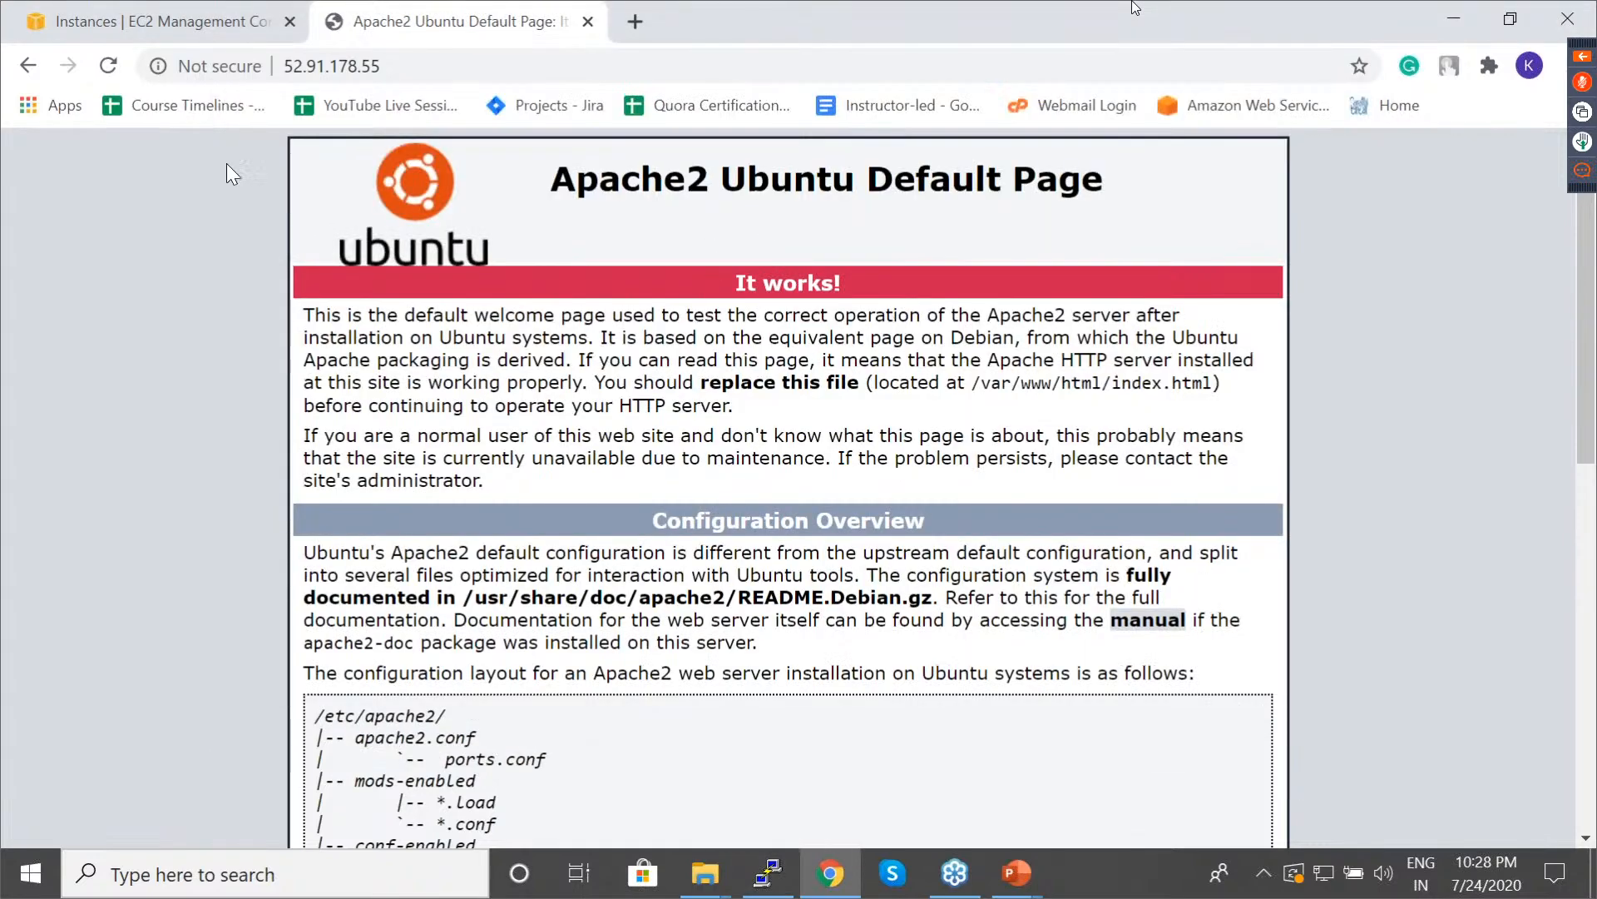
{"action": "left_click", "coordinate": [111, 68]}
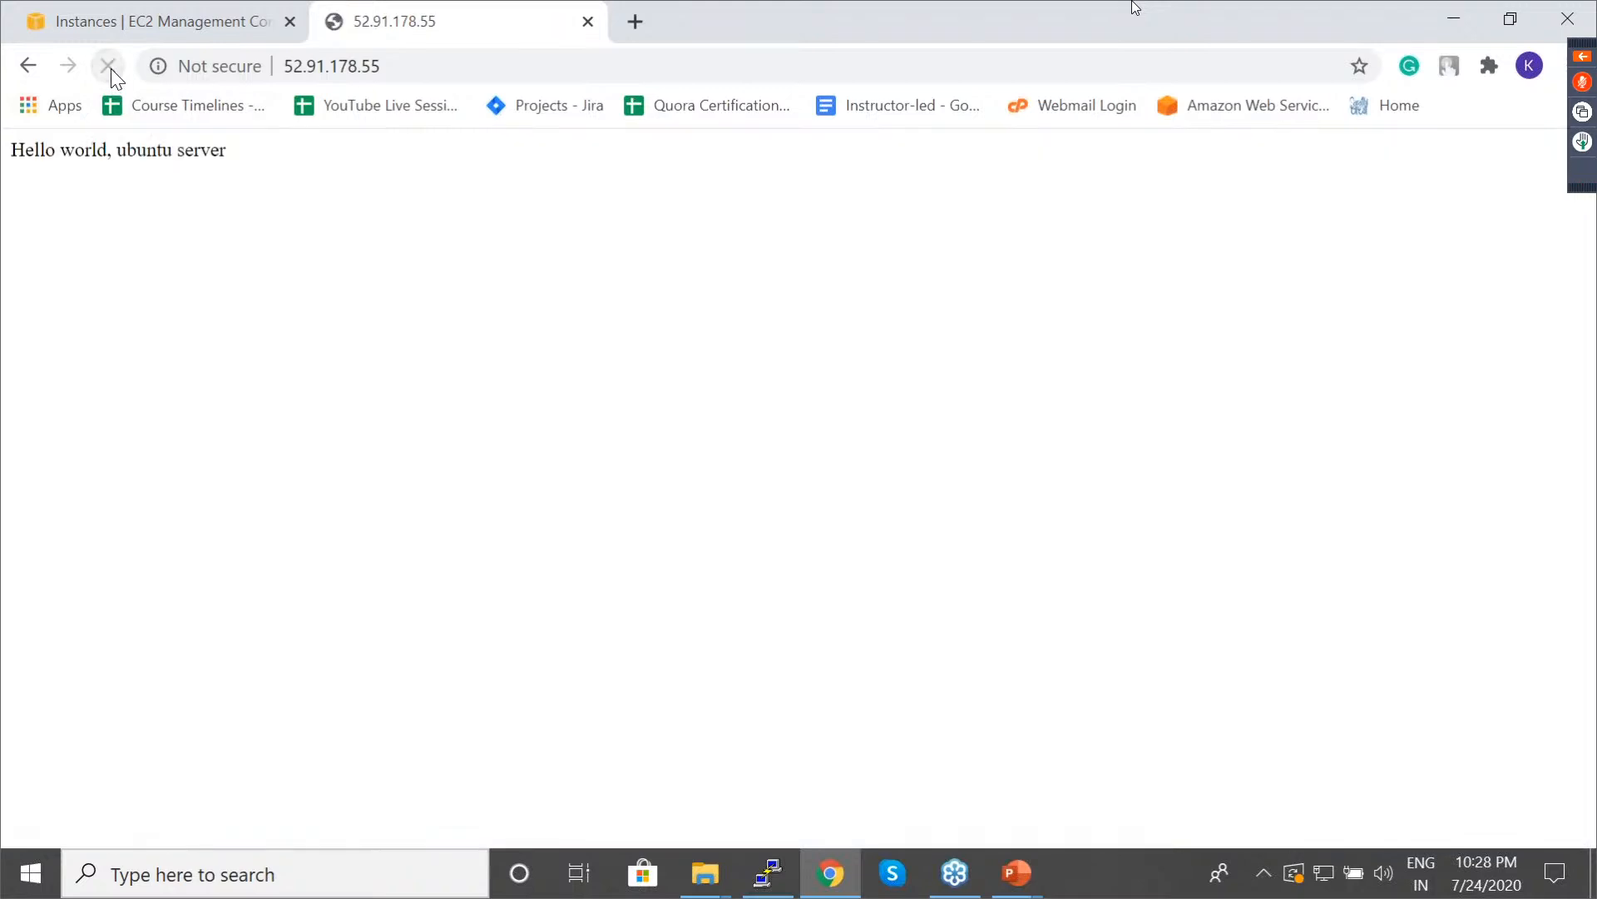
{"action": "triple_click", "coordinate": [125, 151]}
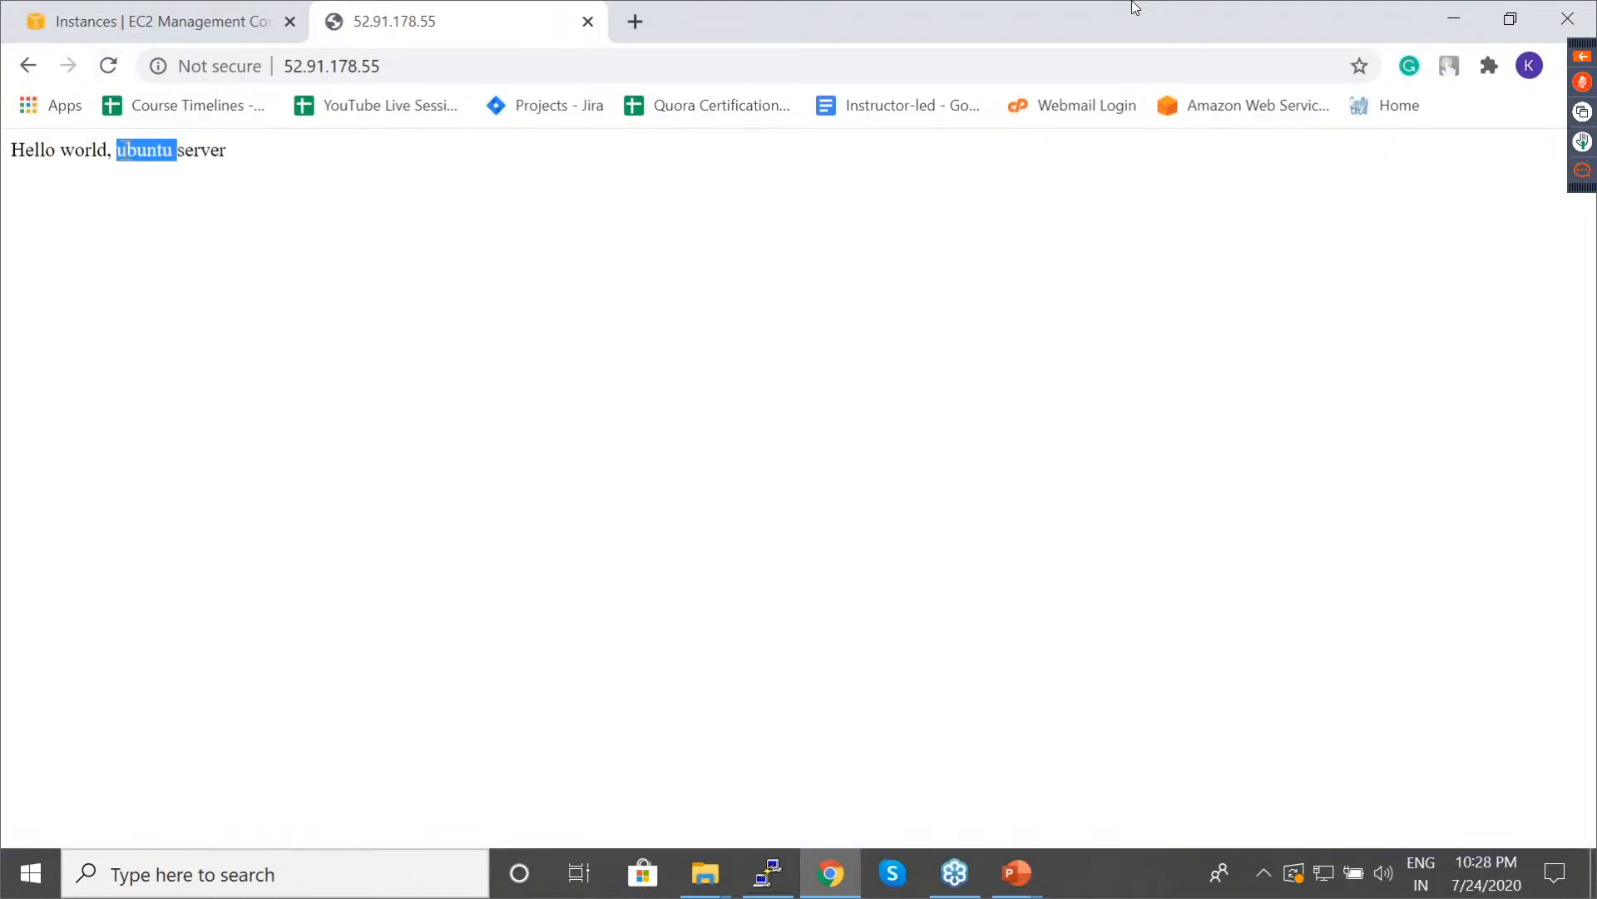
{"action": "key", "text": "alt+Tab"}
{"action": "left_click", "coordinate": [937, 284]}
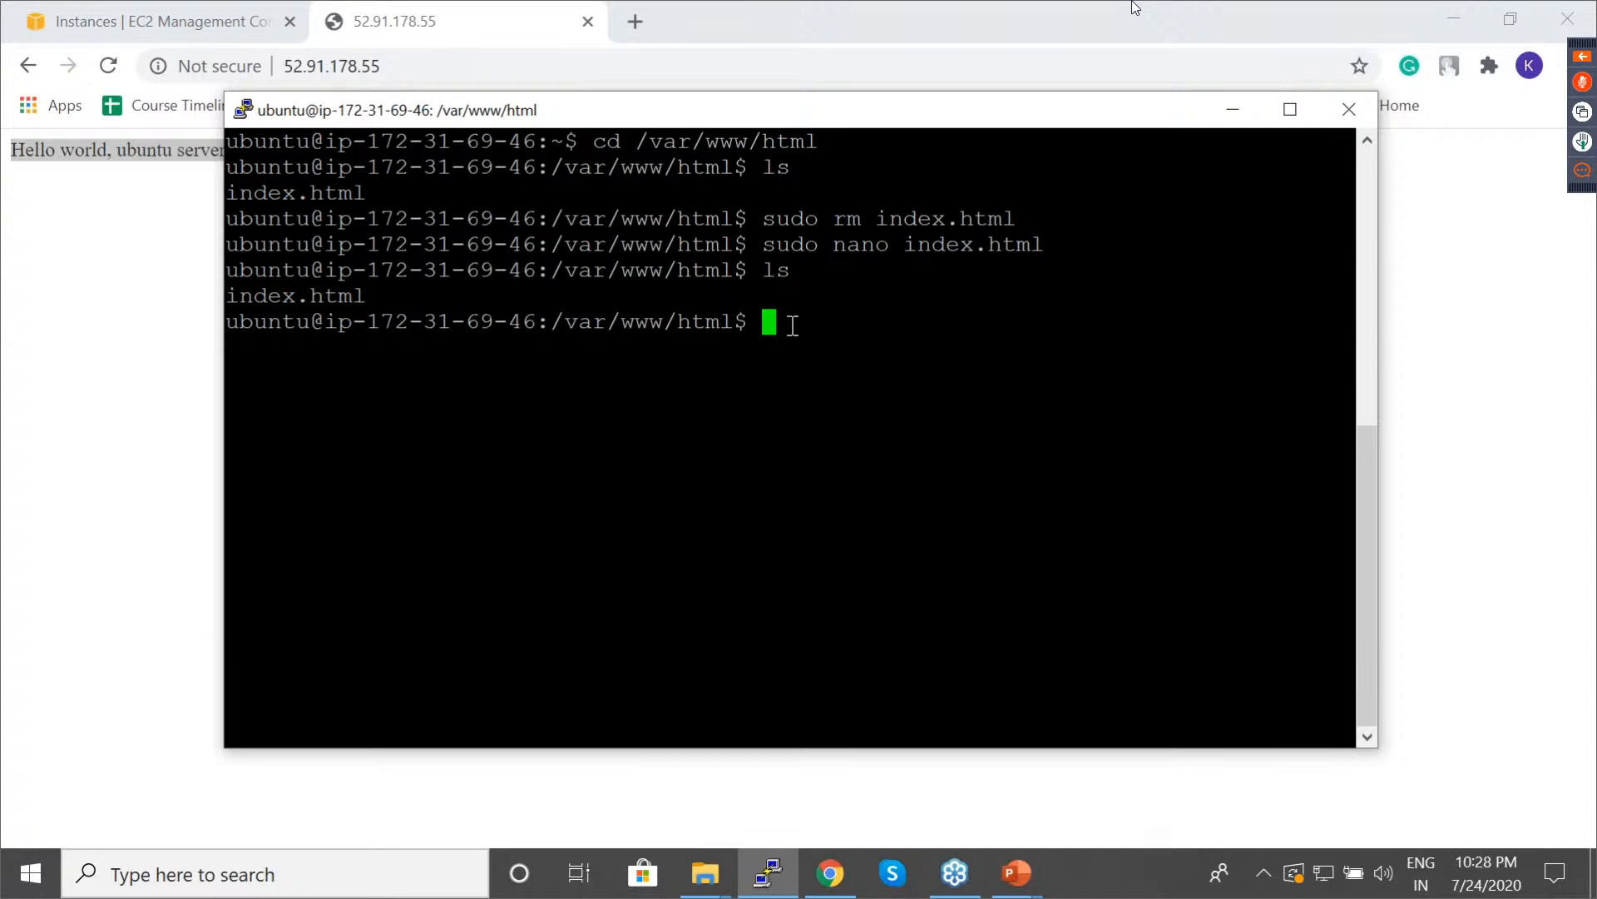
{"action": "left_click", "coordinate": [1578, 486]}
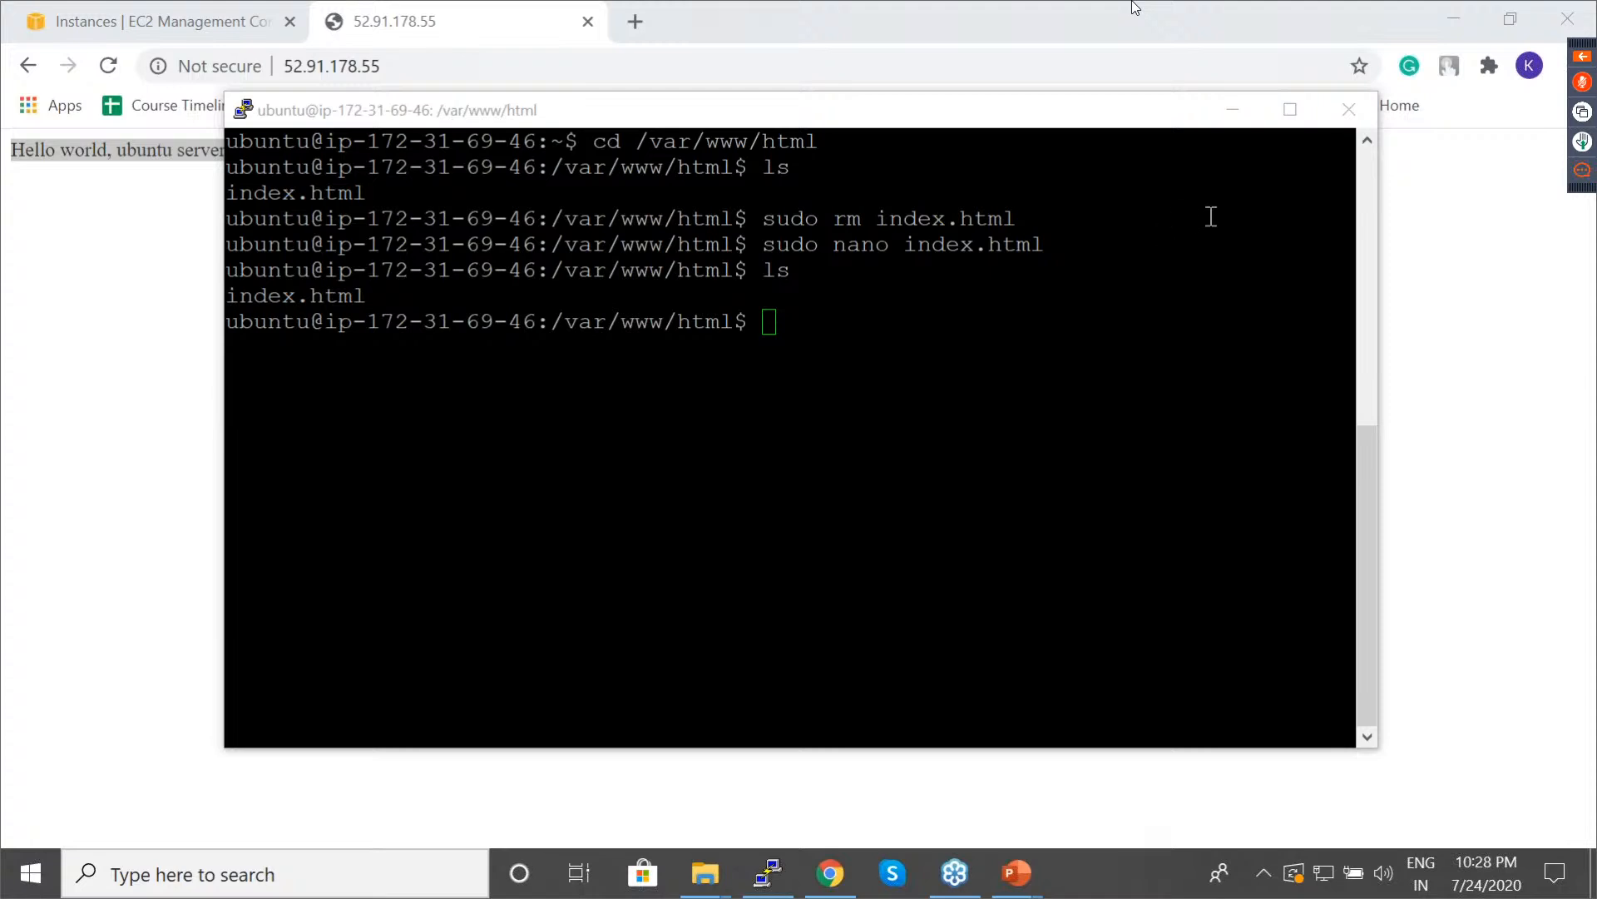
Minimize the terminal window and return to the EC2 instances list, enlarging the list area to show all instances.
{"action": "left_click", "coordinate": [1140, 319]}
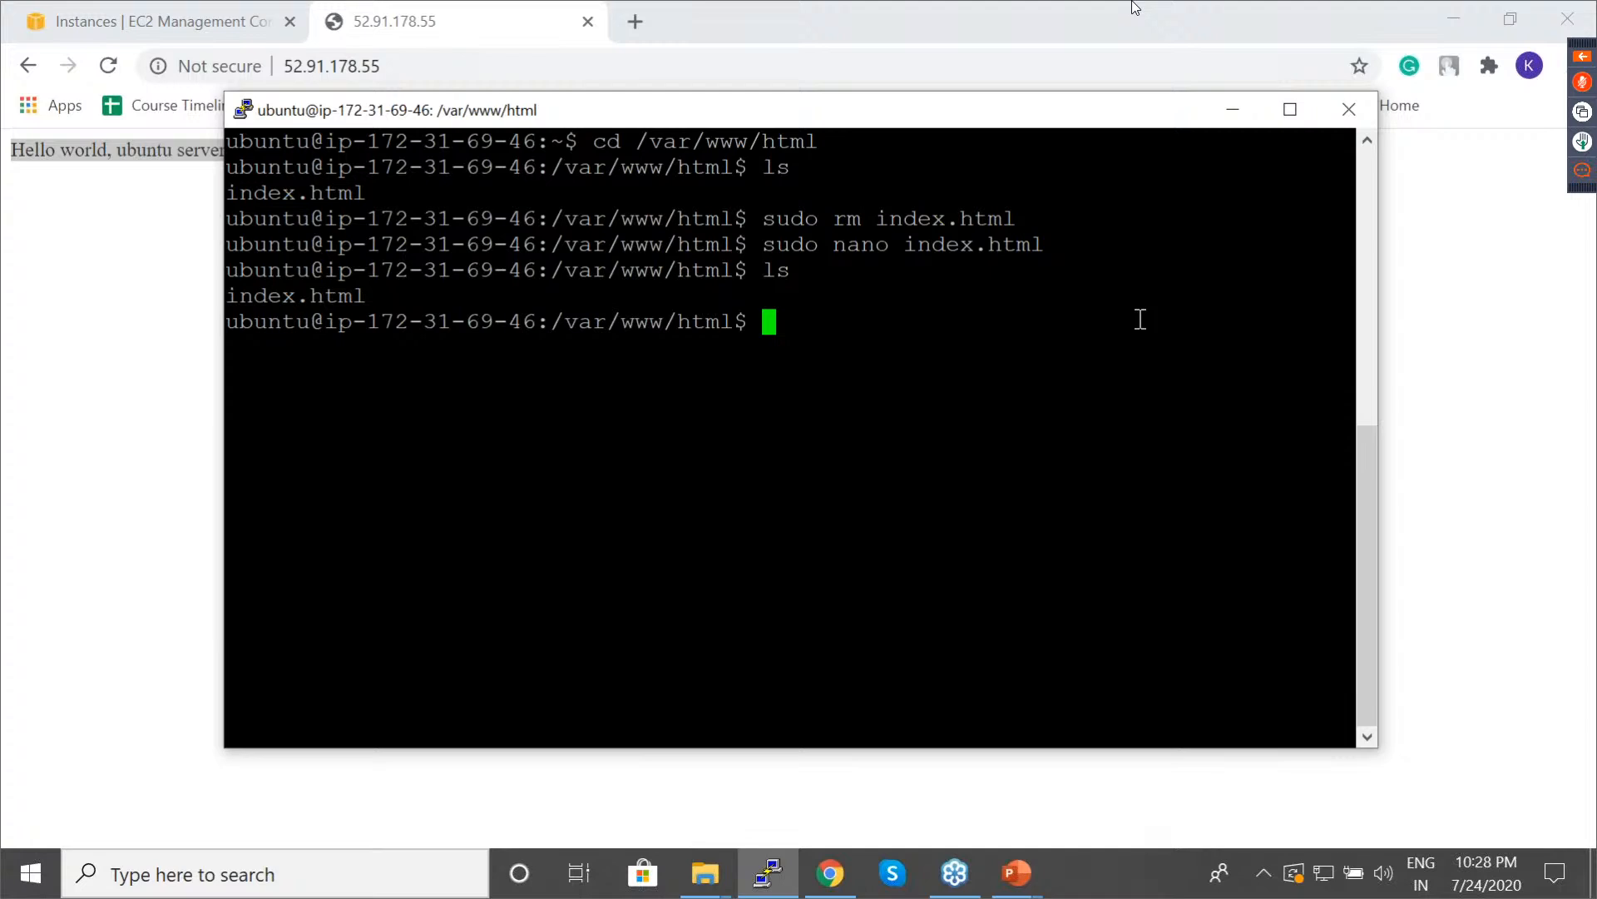
{"action": "left_click", "coordinate": [1228, 111]}
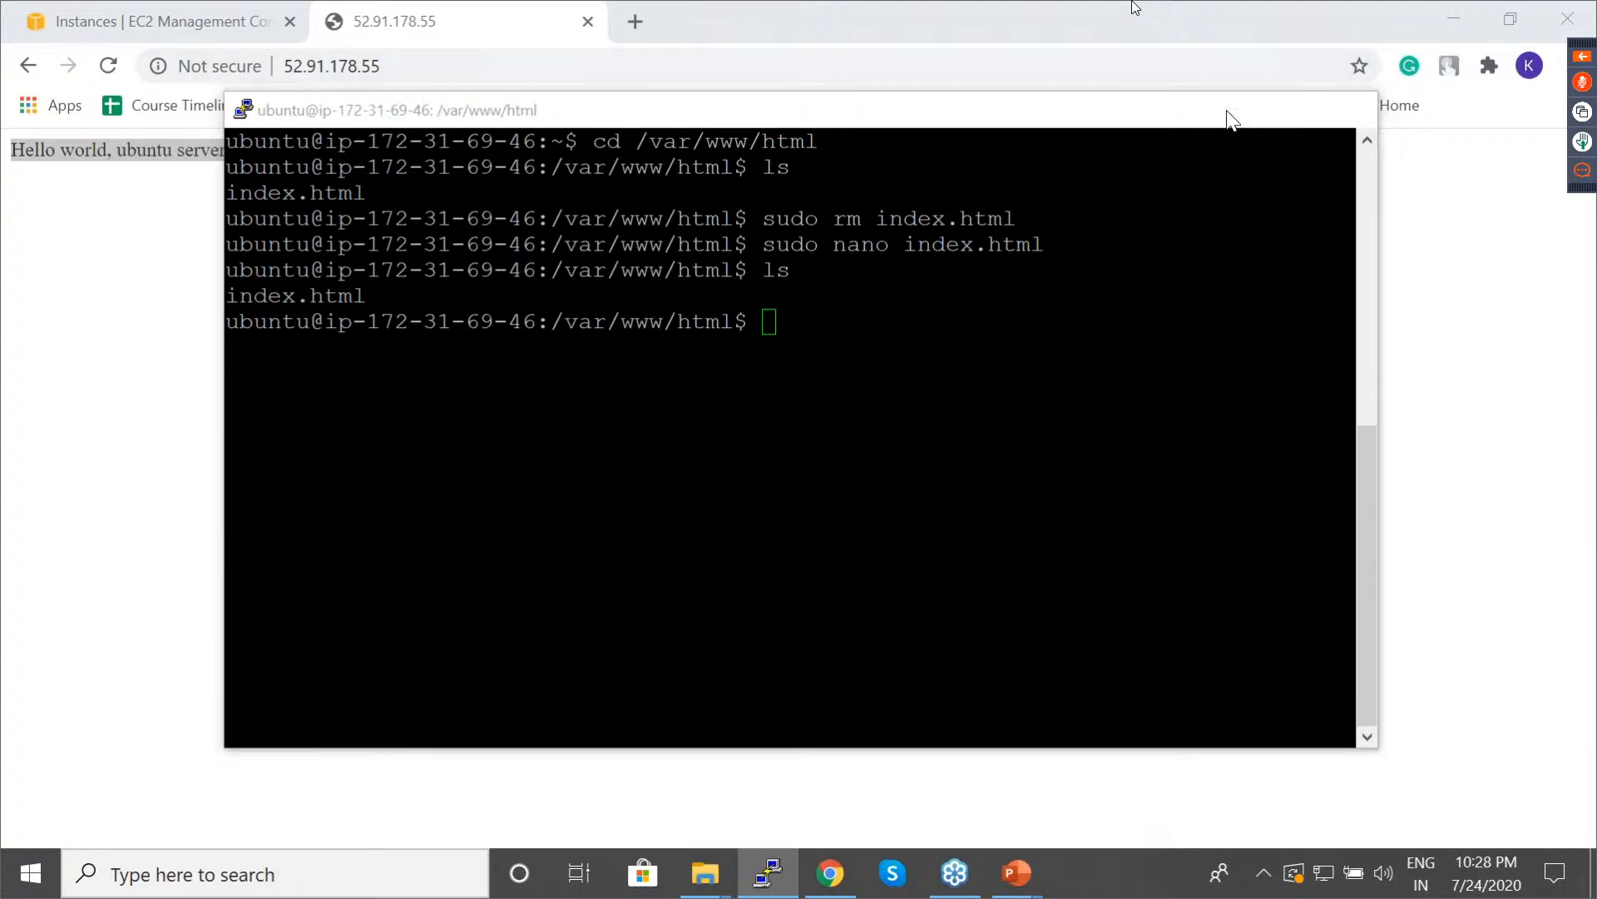
{"action": "left_click", "coordinate": [499, 212]}
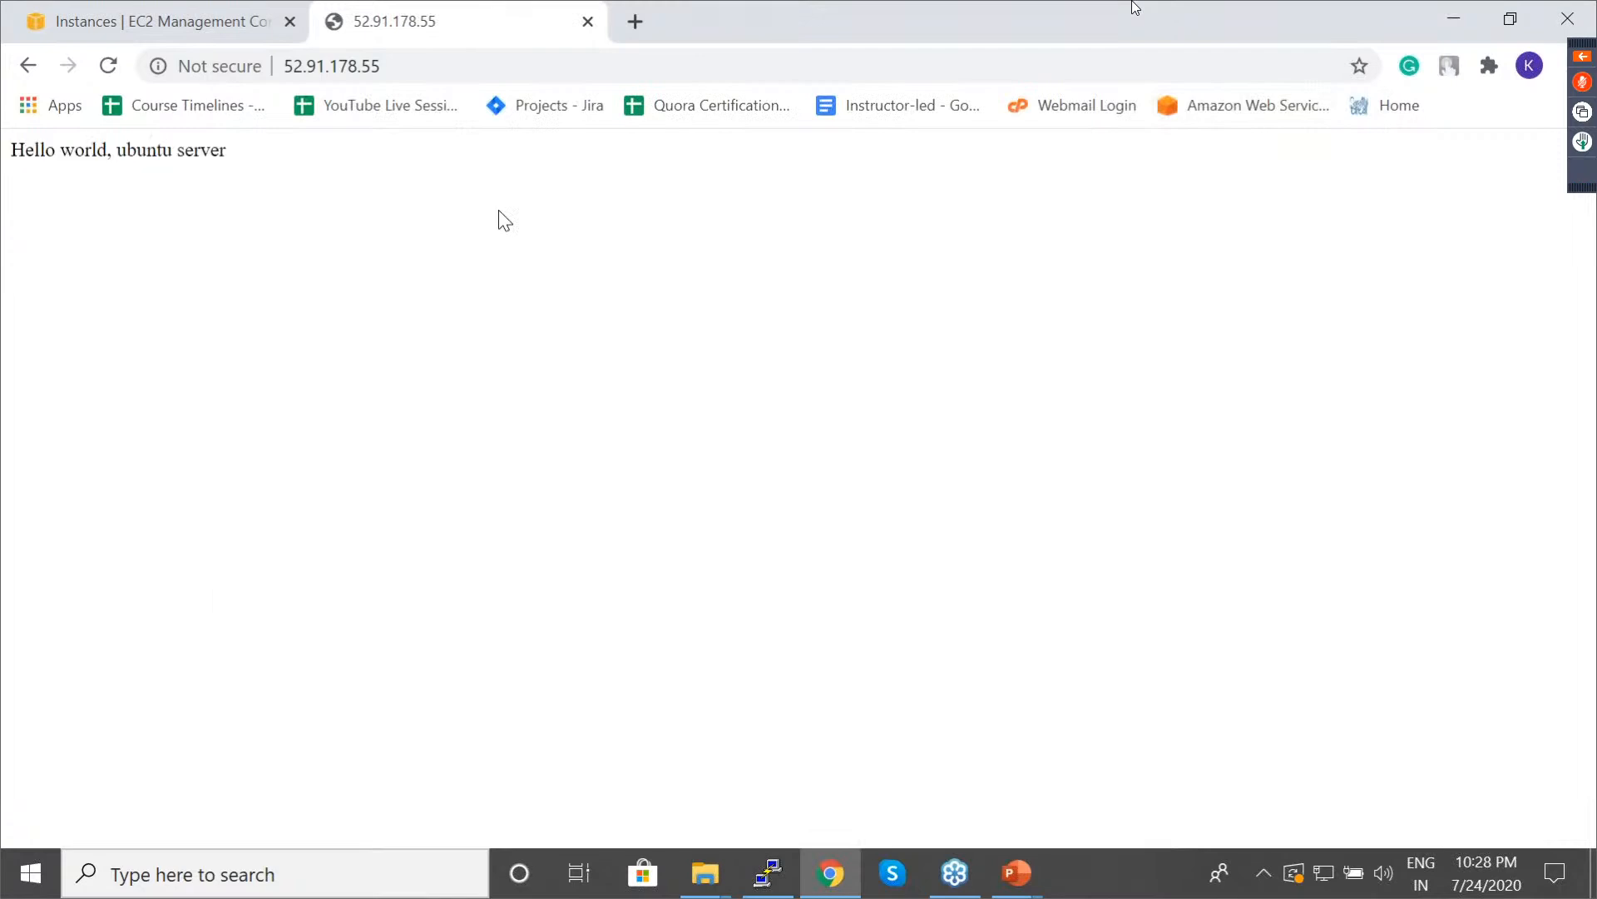
{"action": "left_click", "coordinate": [110, 3]}
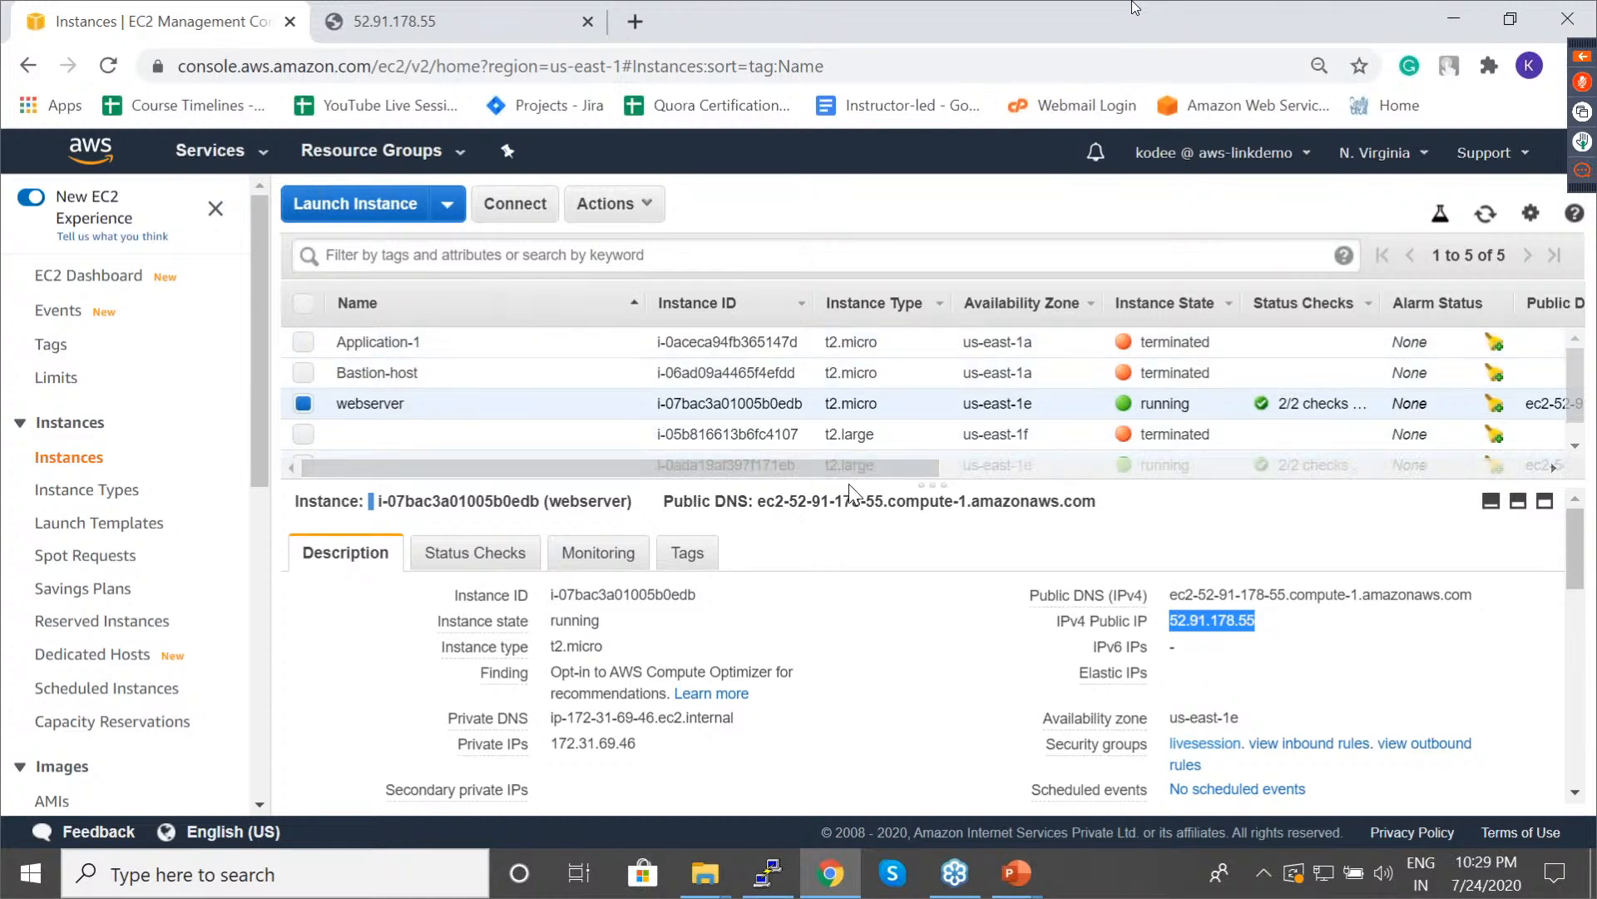
{"action": "left_click_drag", "start_coordinate": [845, 485], "coordinate": [845, 528]}
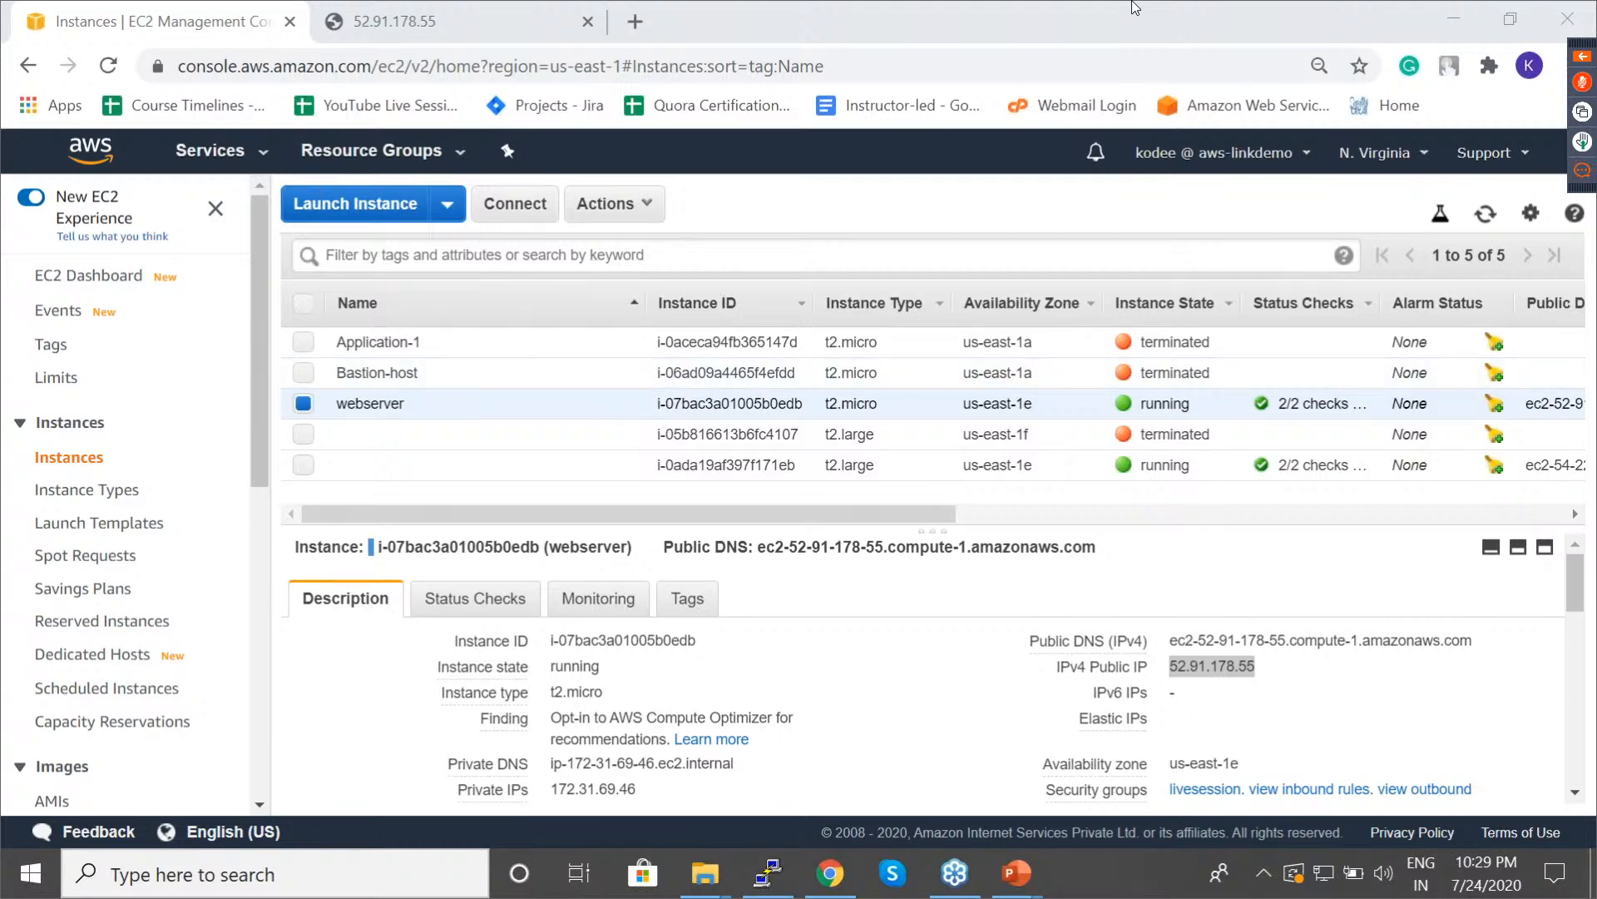
Review the Create Image options for the webserver instance and close the dialog without creating an image.
{"action": "left_click", "coordinate": [653, 210]}
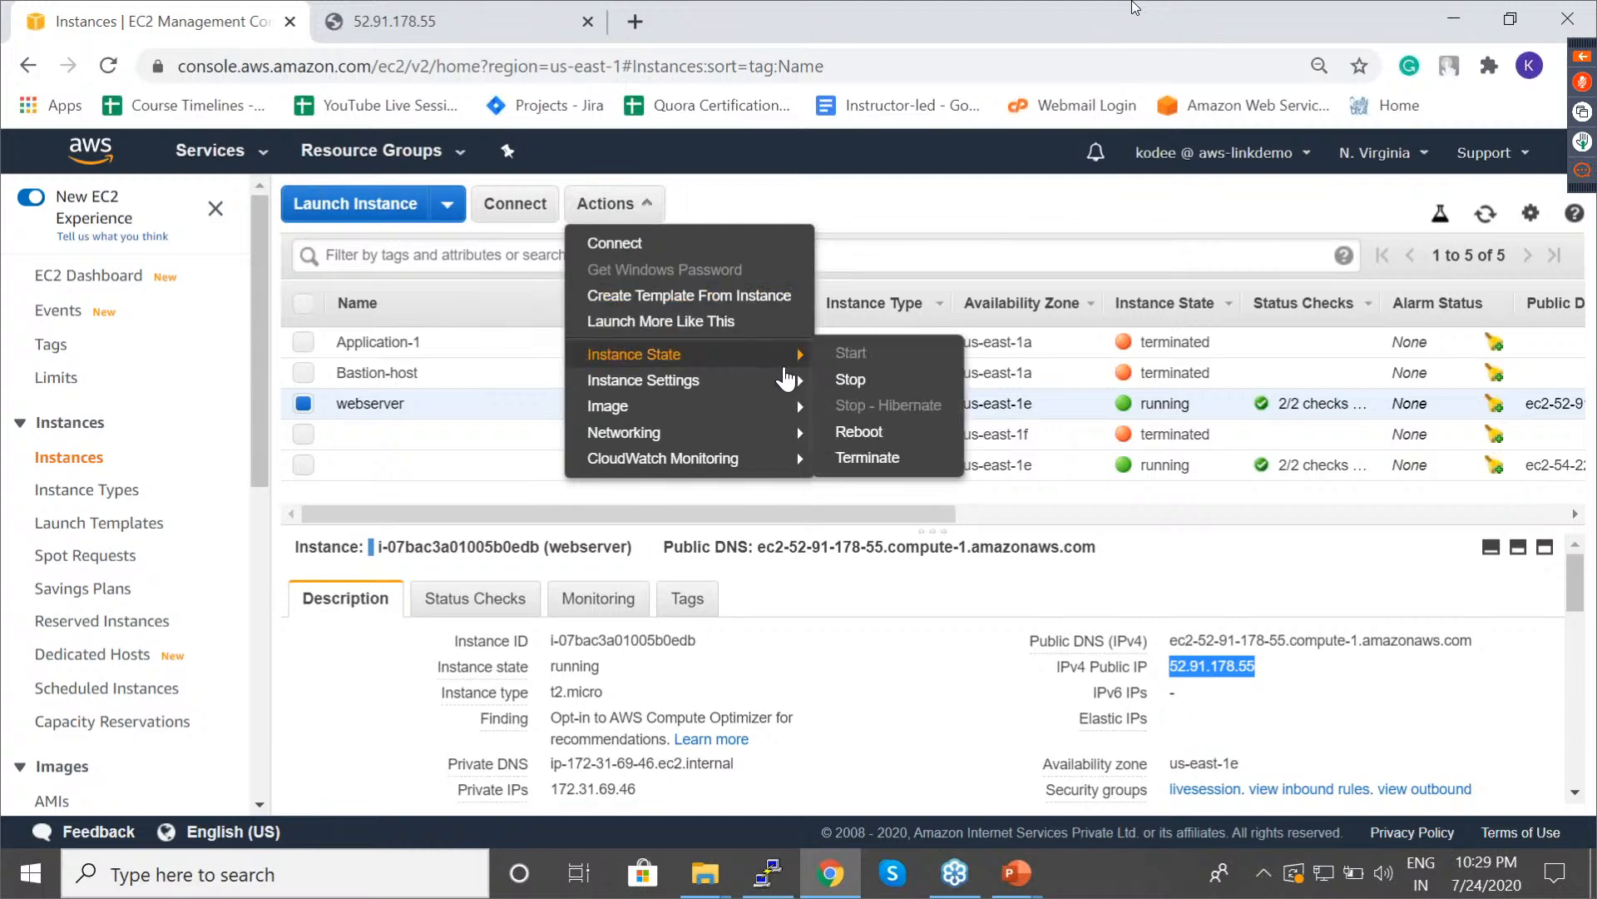
{"action": "mouse_move", "coordinate": [782, 385]}
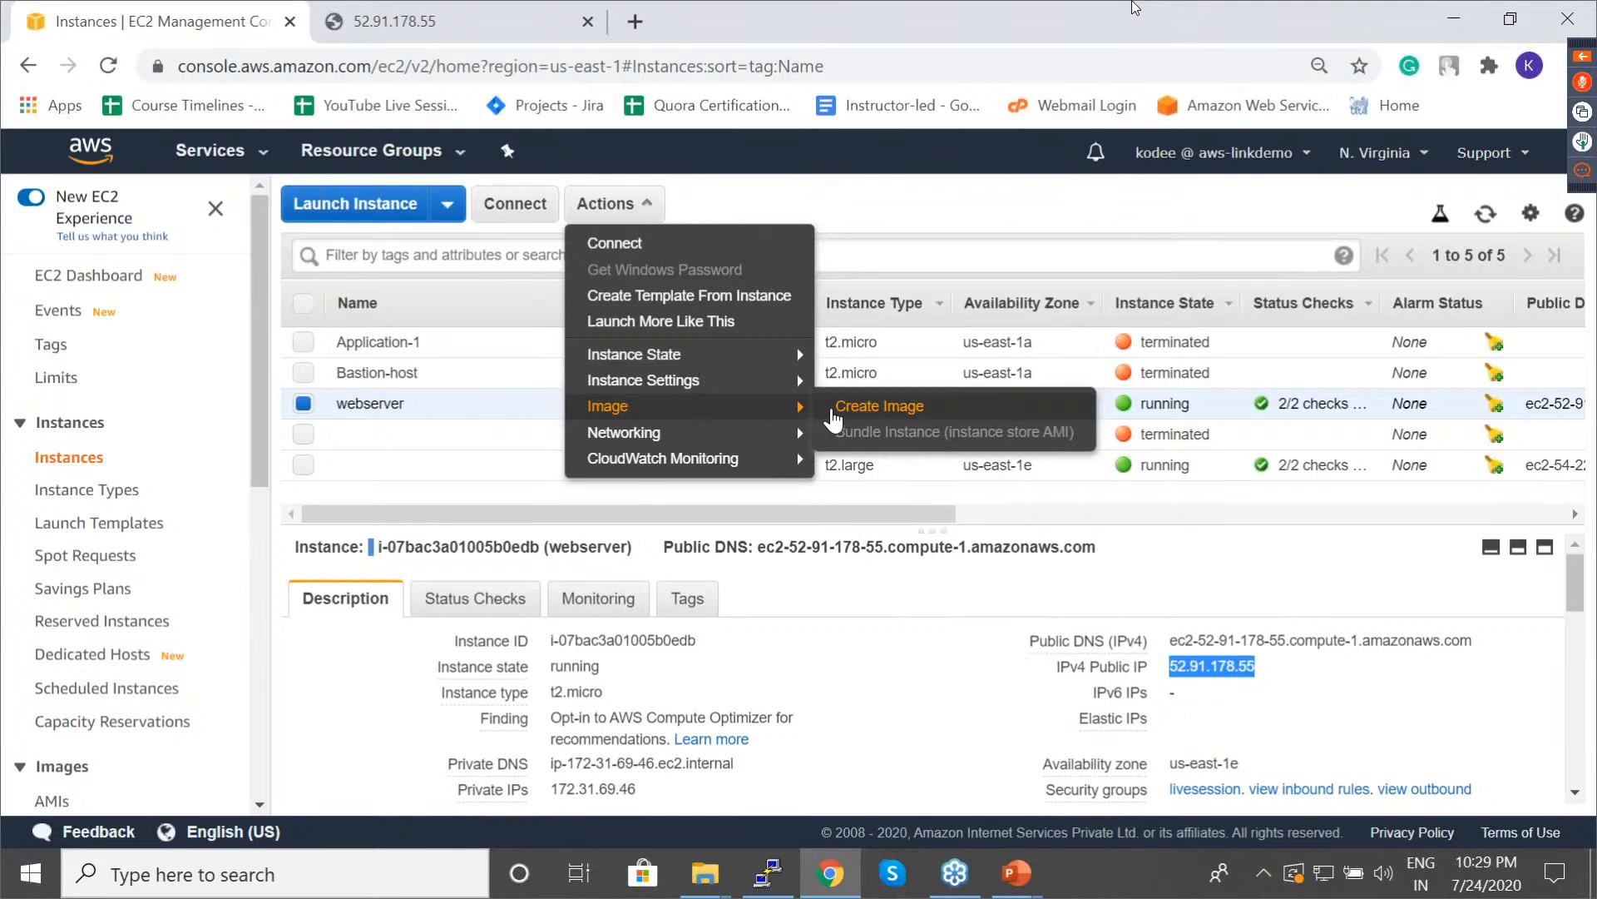
{"action": "left_click", "coordinate": [909, 404]}
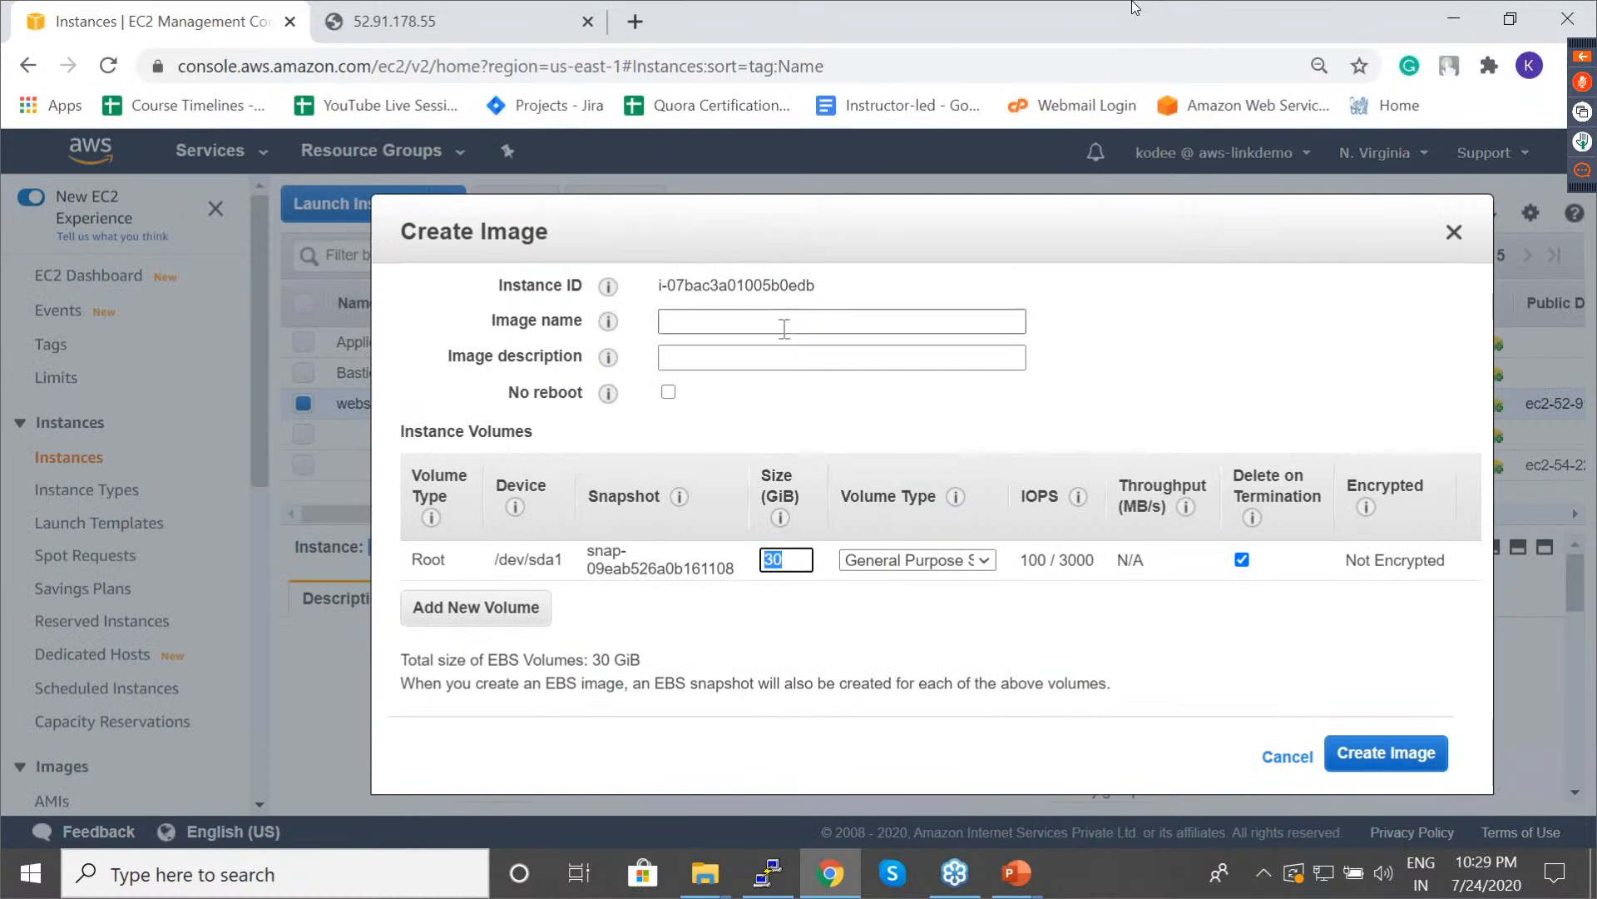
{"action": "left_click", "coordinate": [1452, 230]}
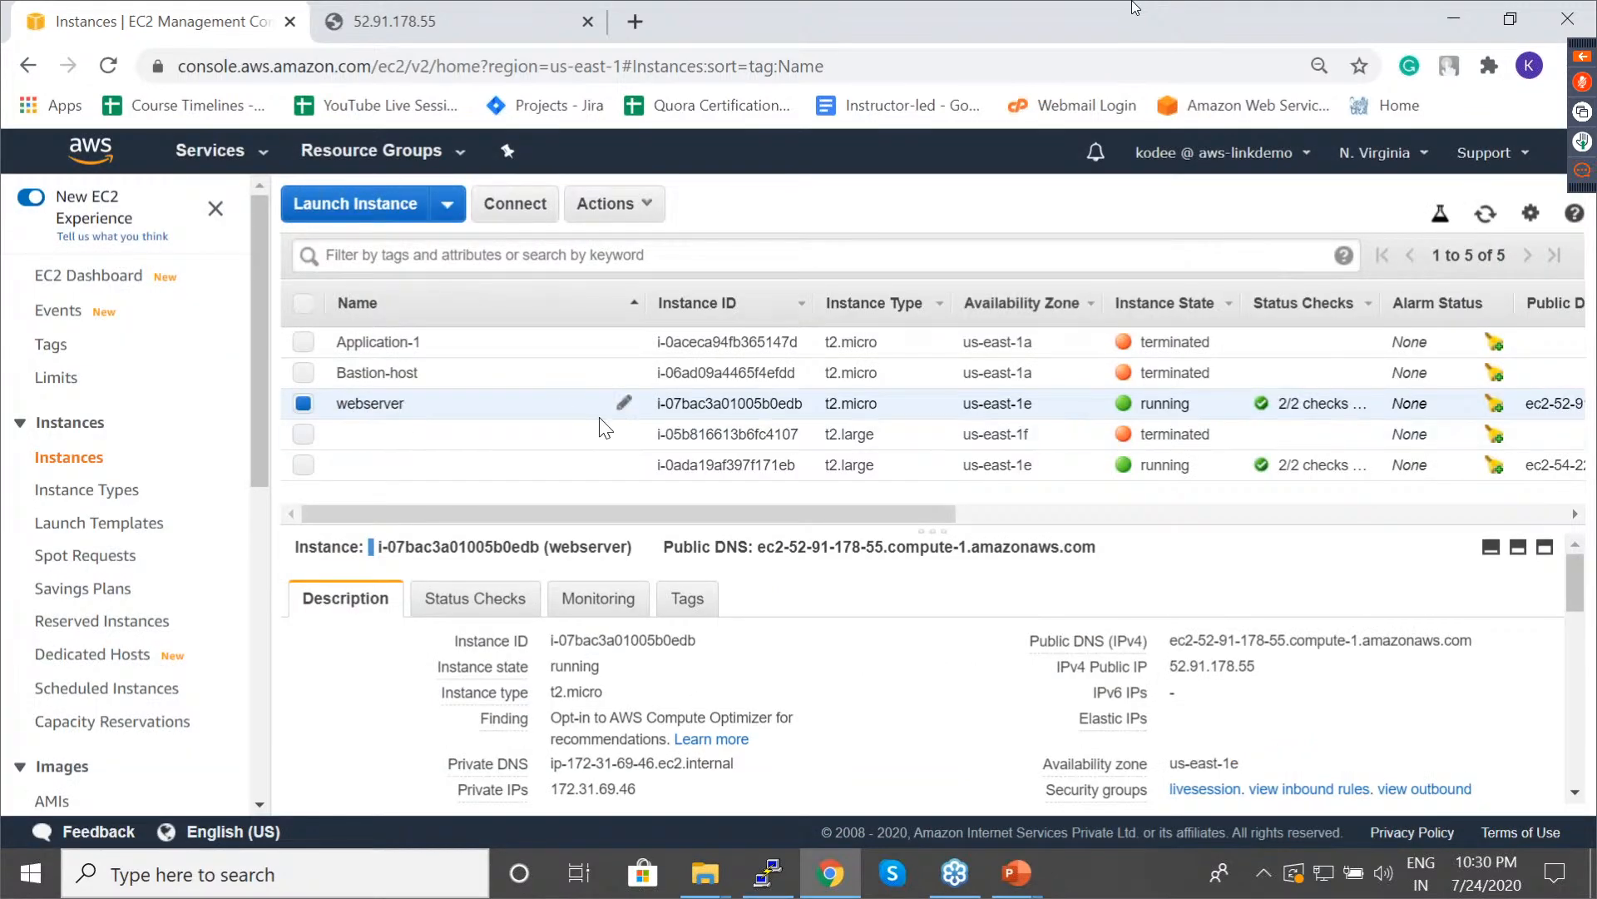
Look at the AMIs owned by the account and return to the instances list.
{"action": "scroll", "coordinate": [253, 413], "scroll_direction": "down", "scroll_amount": 1}
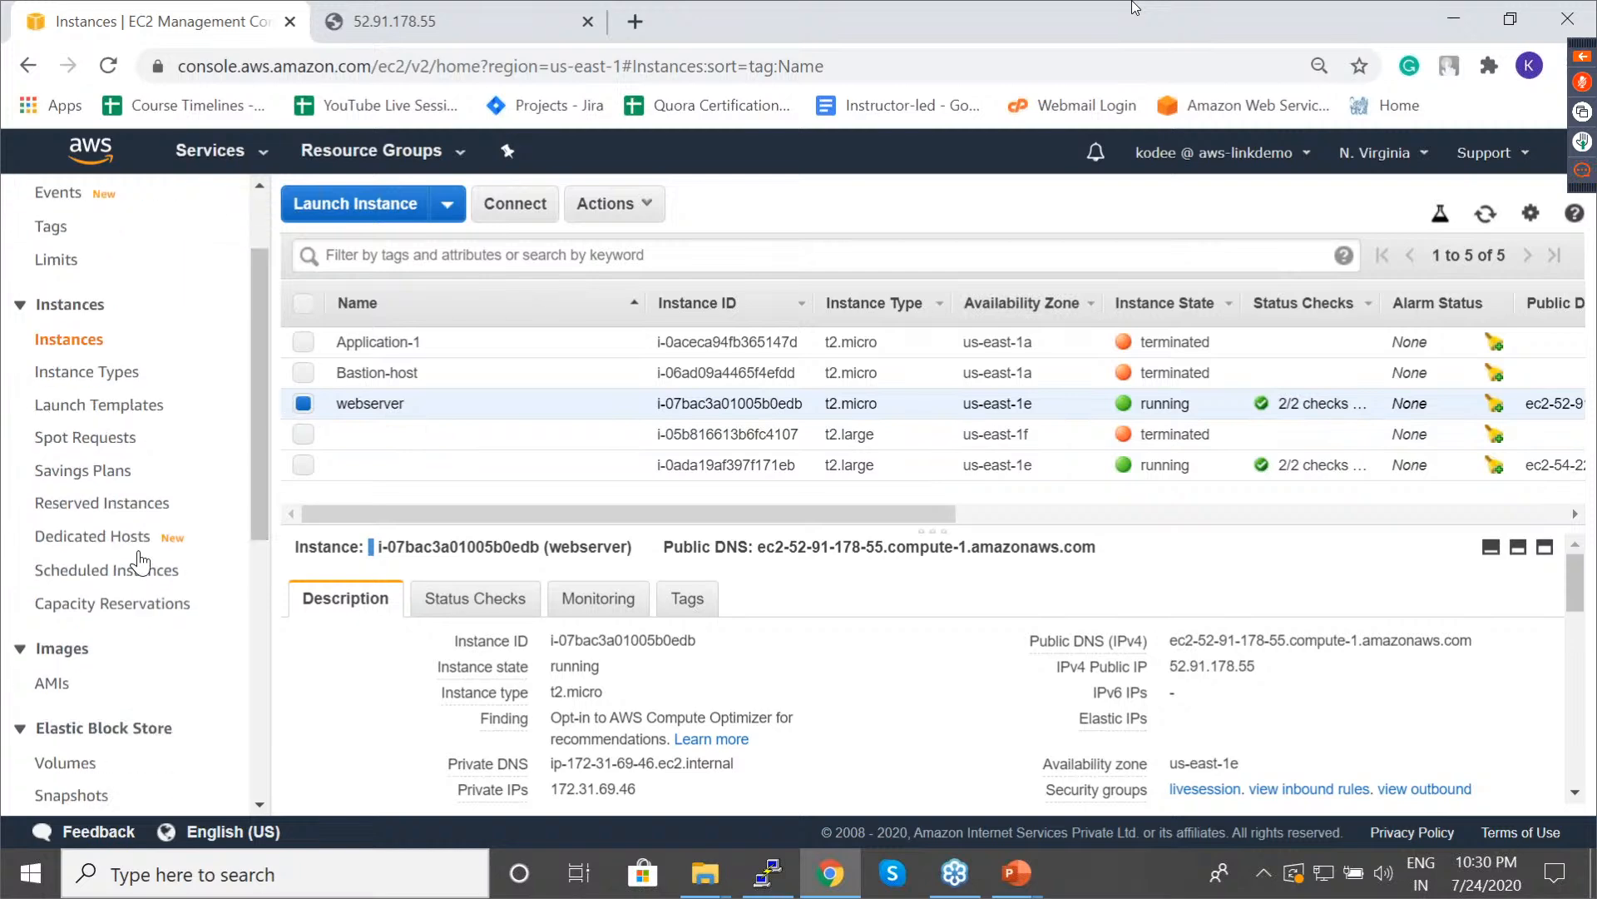
{"action": "left_click", "coordinate": [51, 684]}
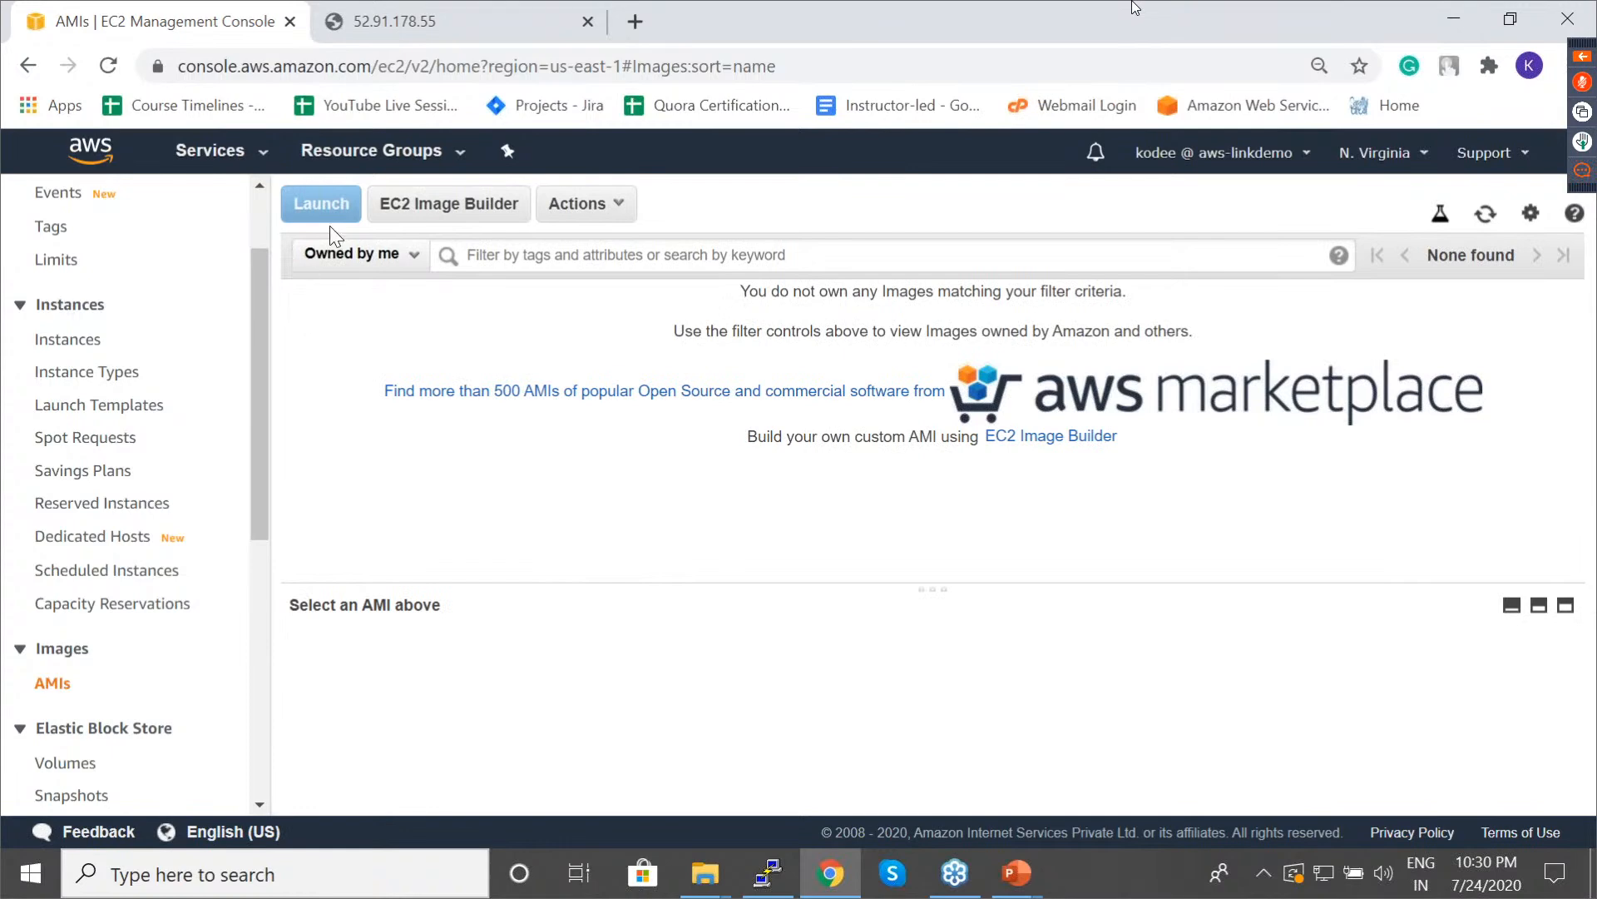
{"action": "left_click", "coordinate": [71, 345]}
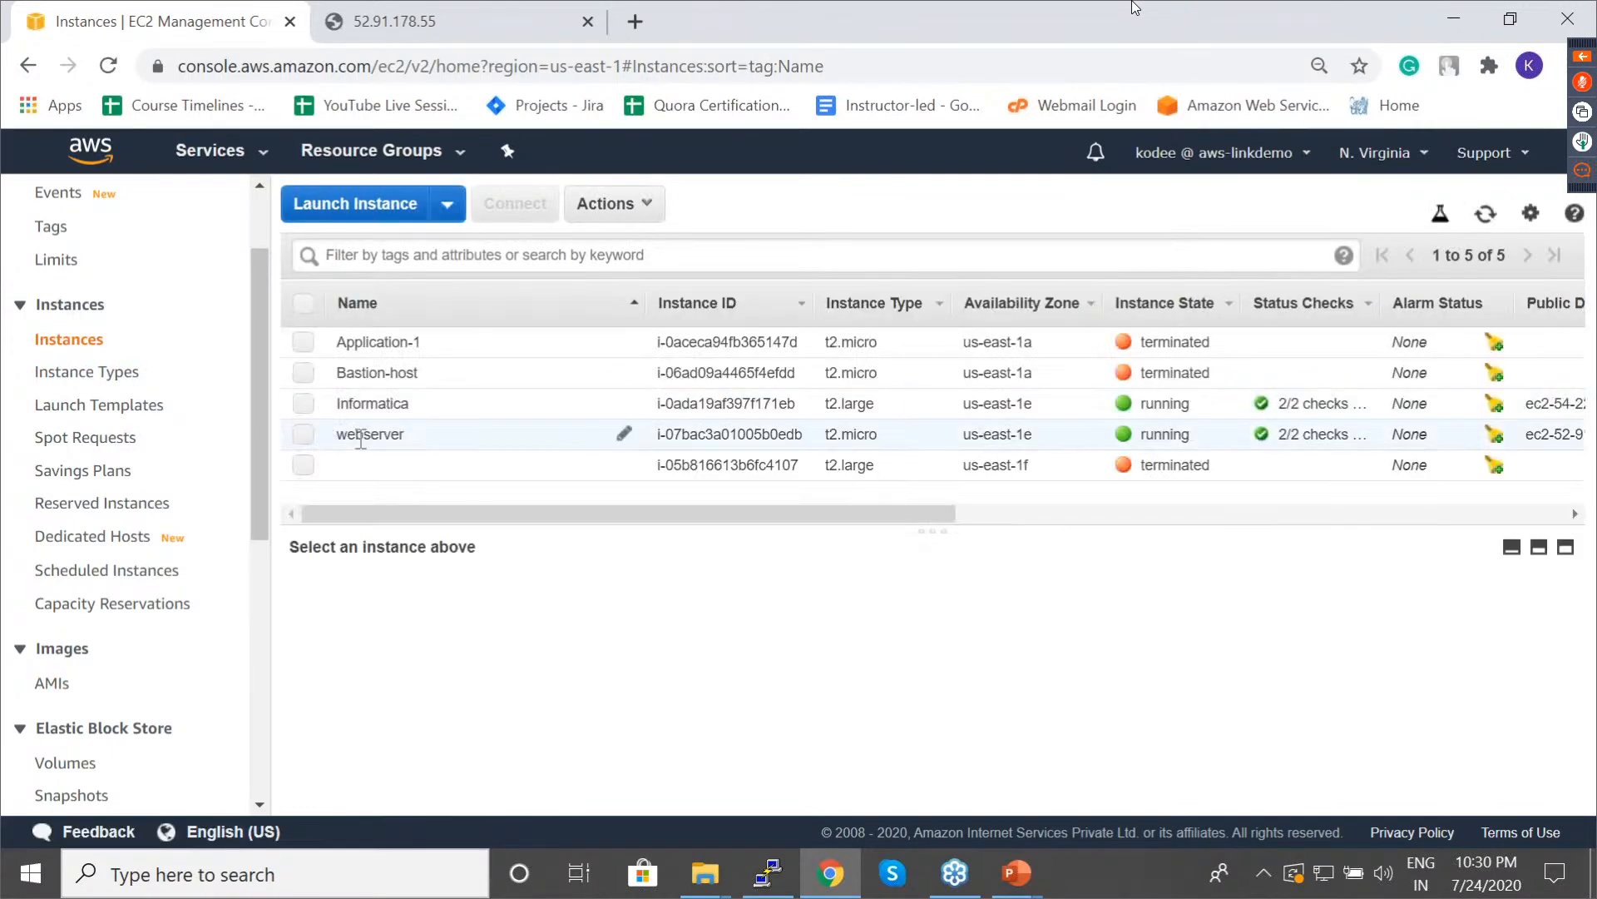
{"action": "left_click", "coordinate": [677, 433]}
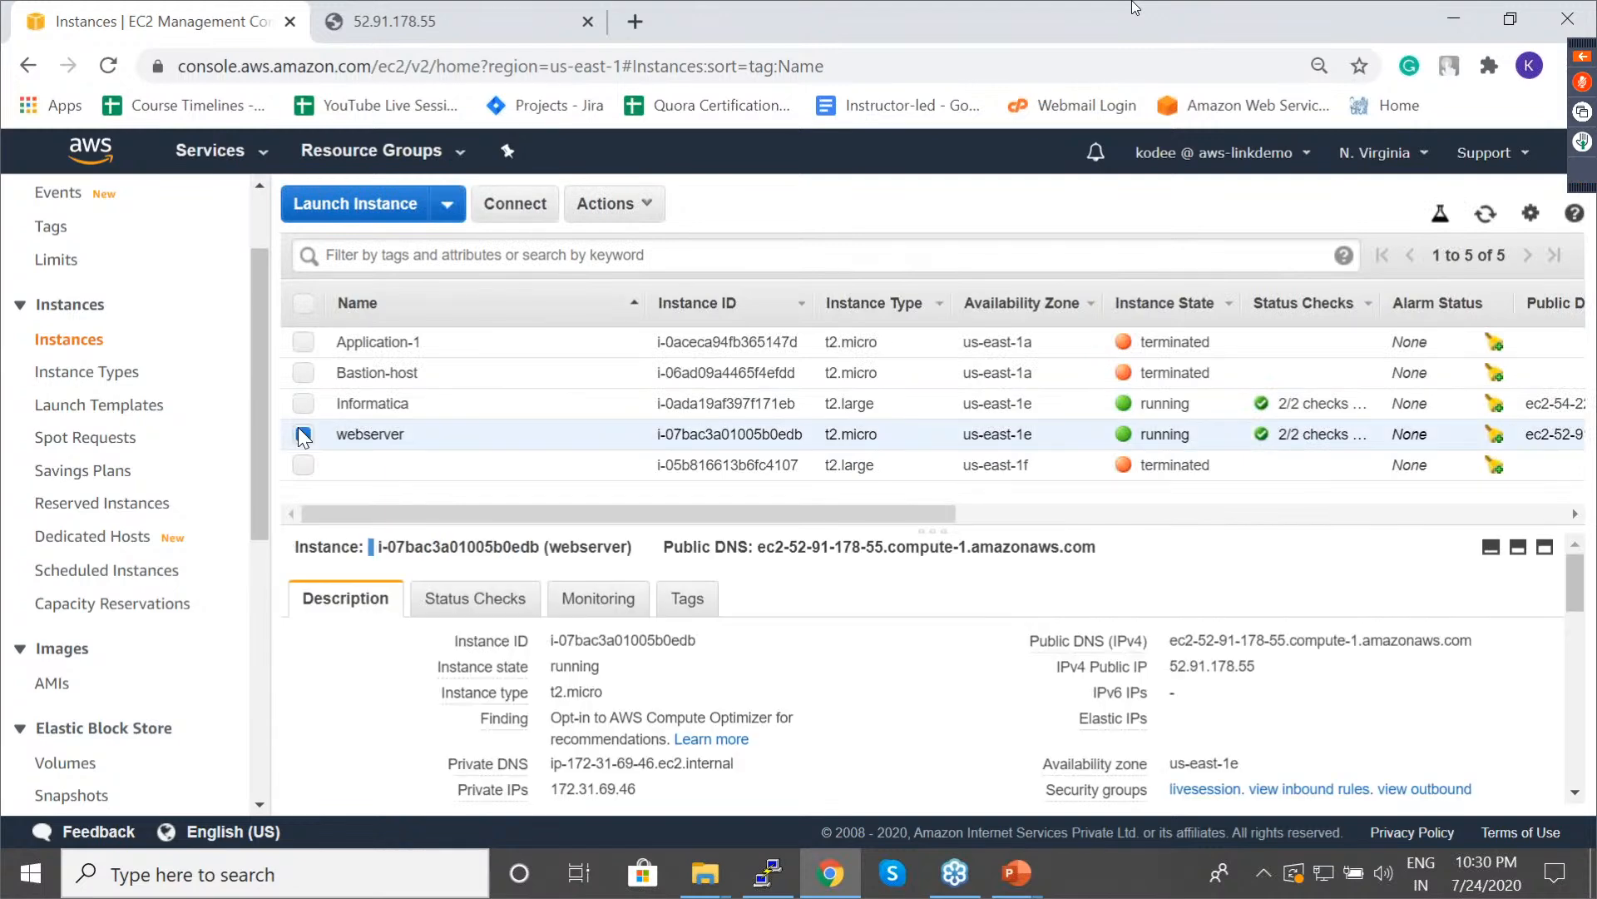
{"action": "left_click", "coordinate": [611, 203]}
{"action": "mouse_move", "coordinate": [703, 414]}
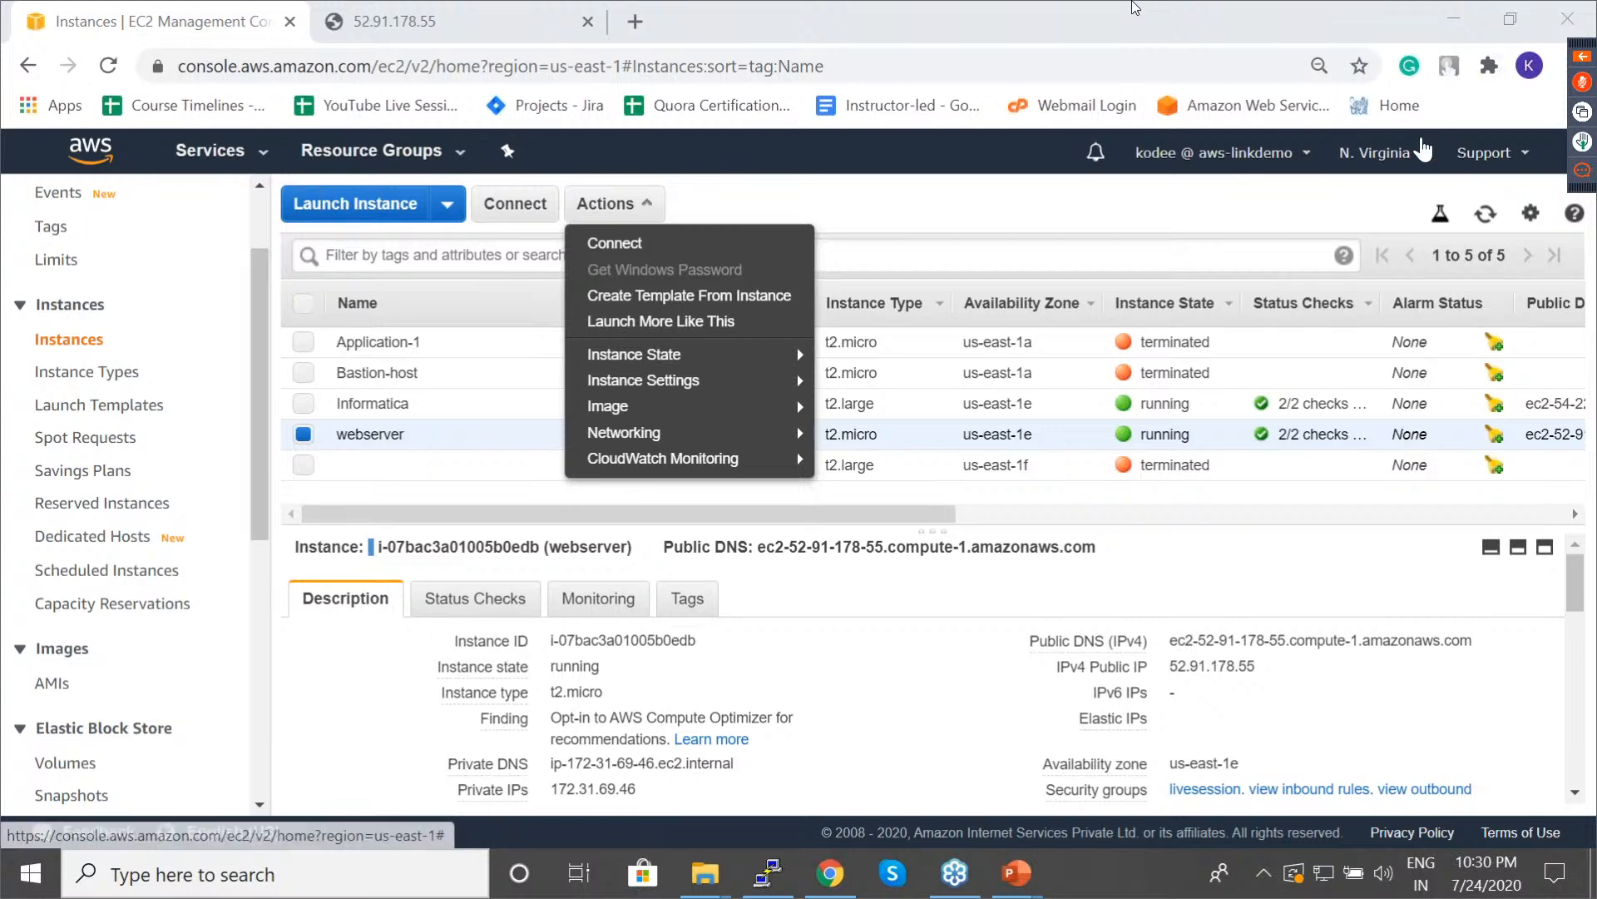
{"action": "left_click", "coordinate": [1424, 151]}
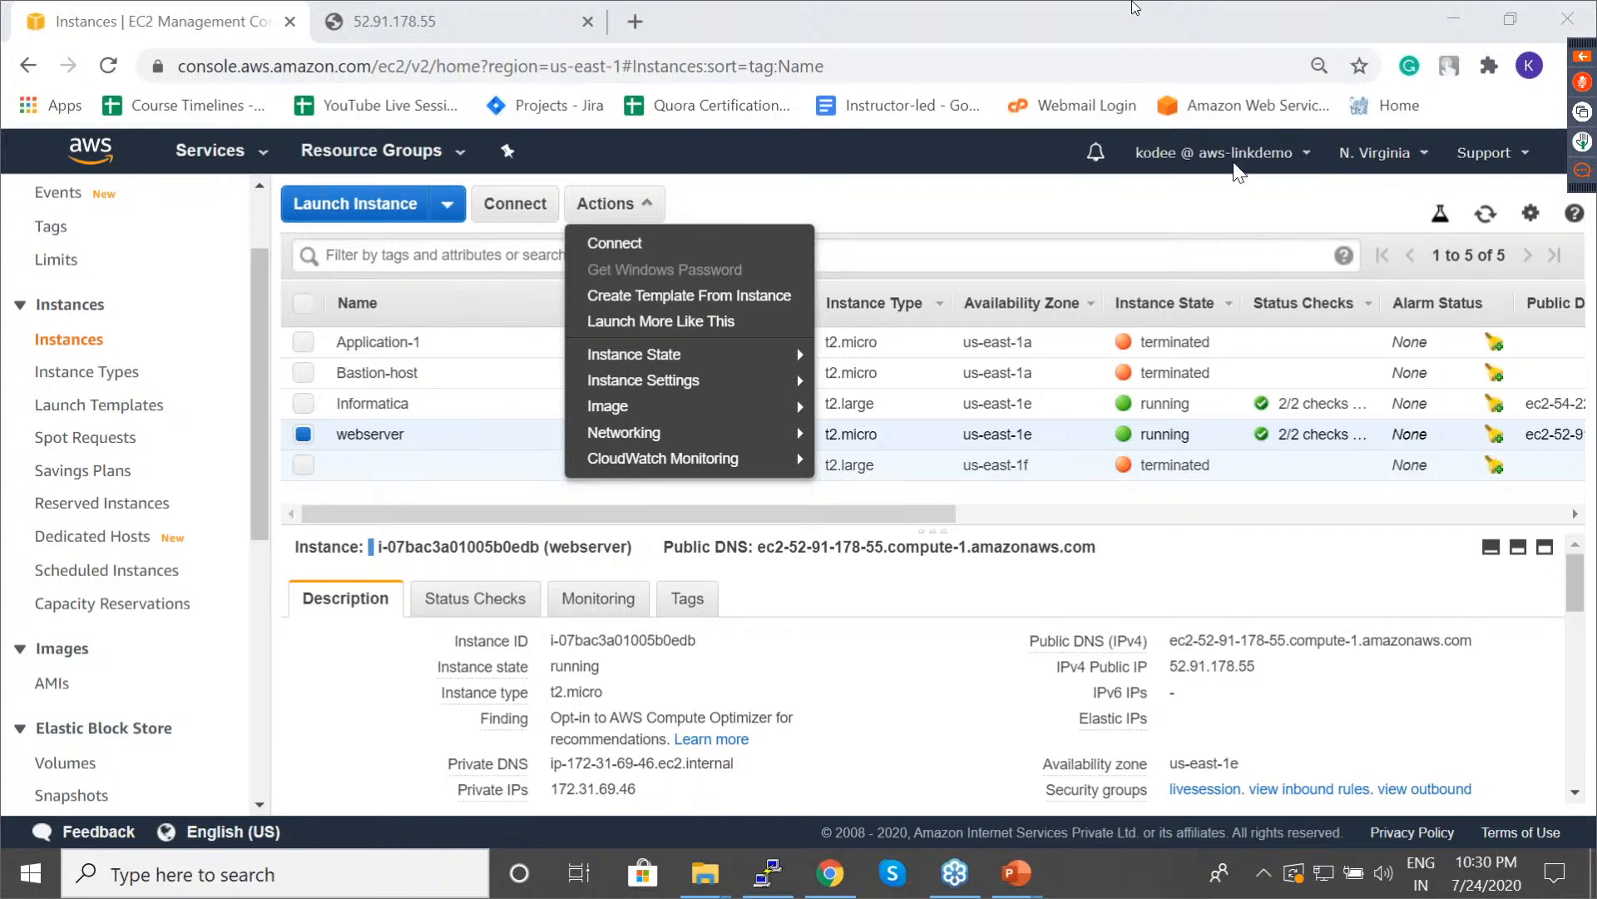
{"action": "left_click", "coordinate": [988, 191]}
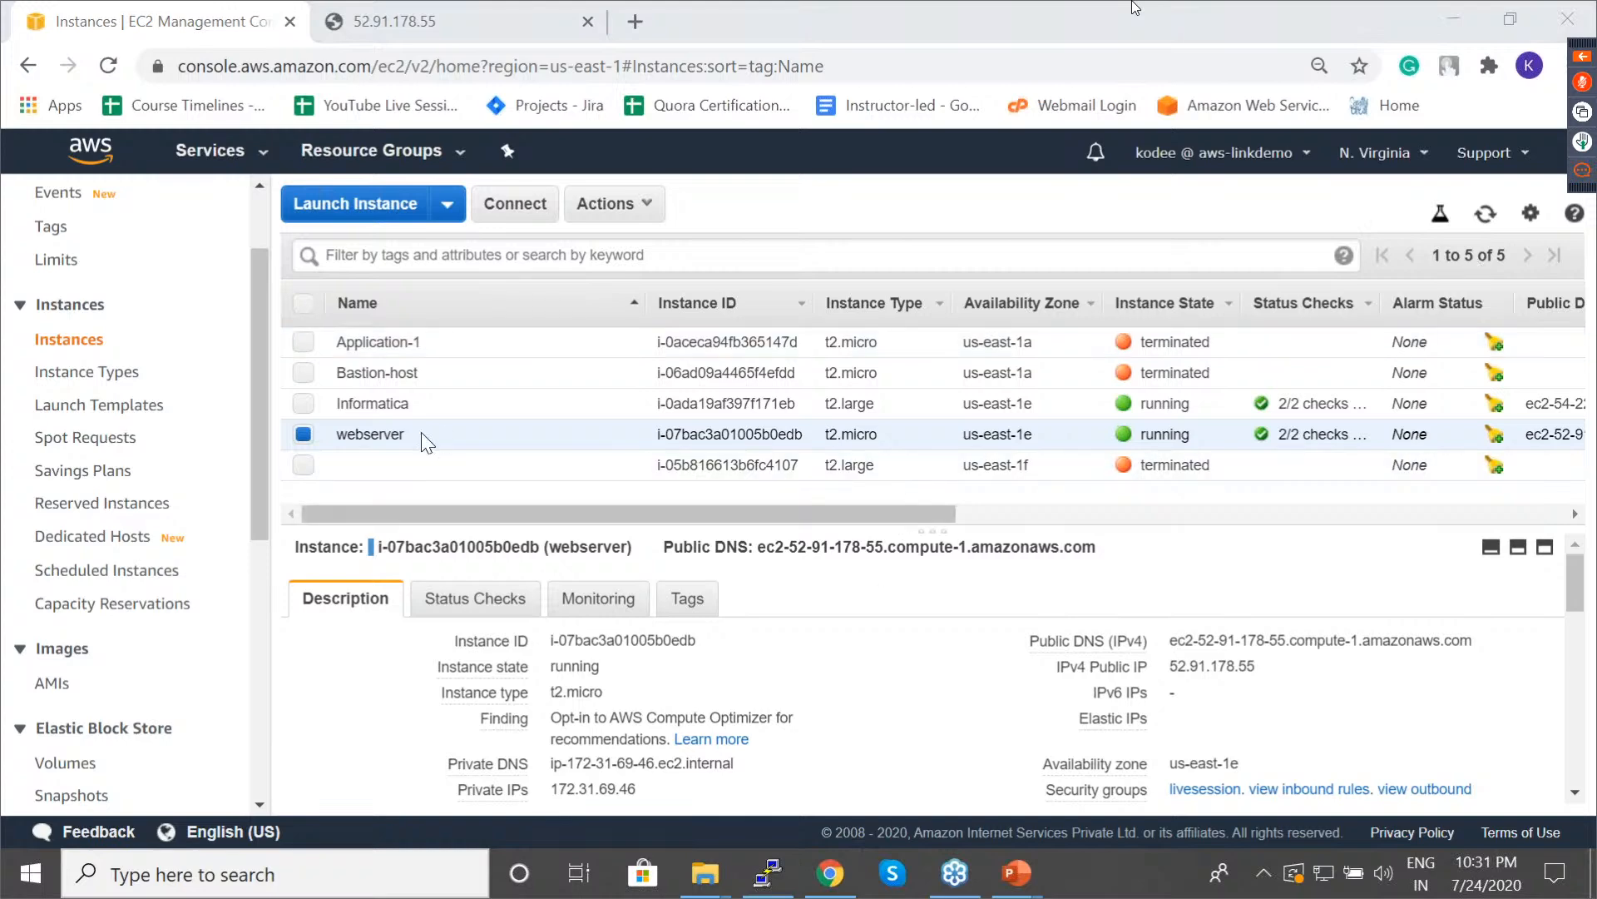
{"action": "left_click", "coordinate": [302, 434]}
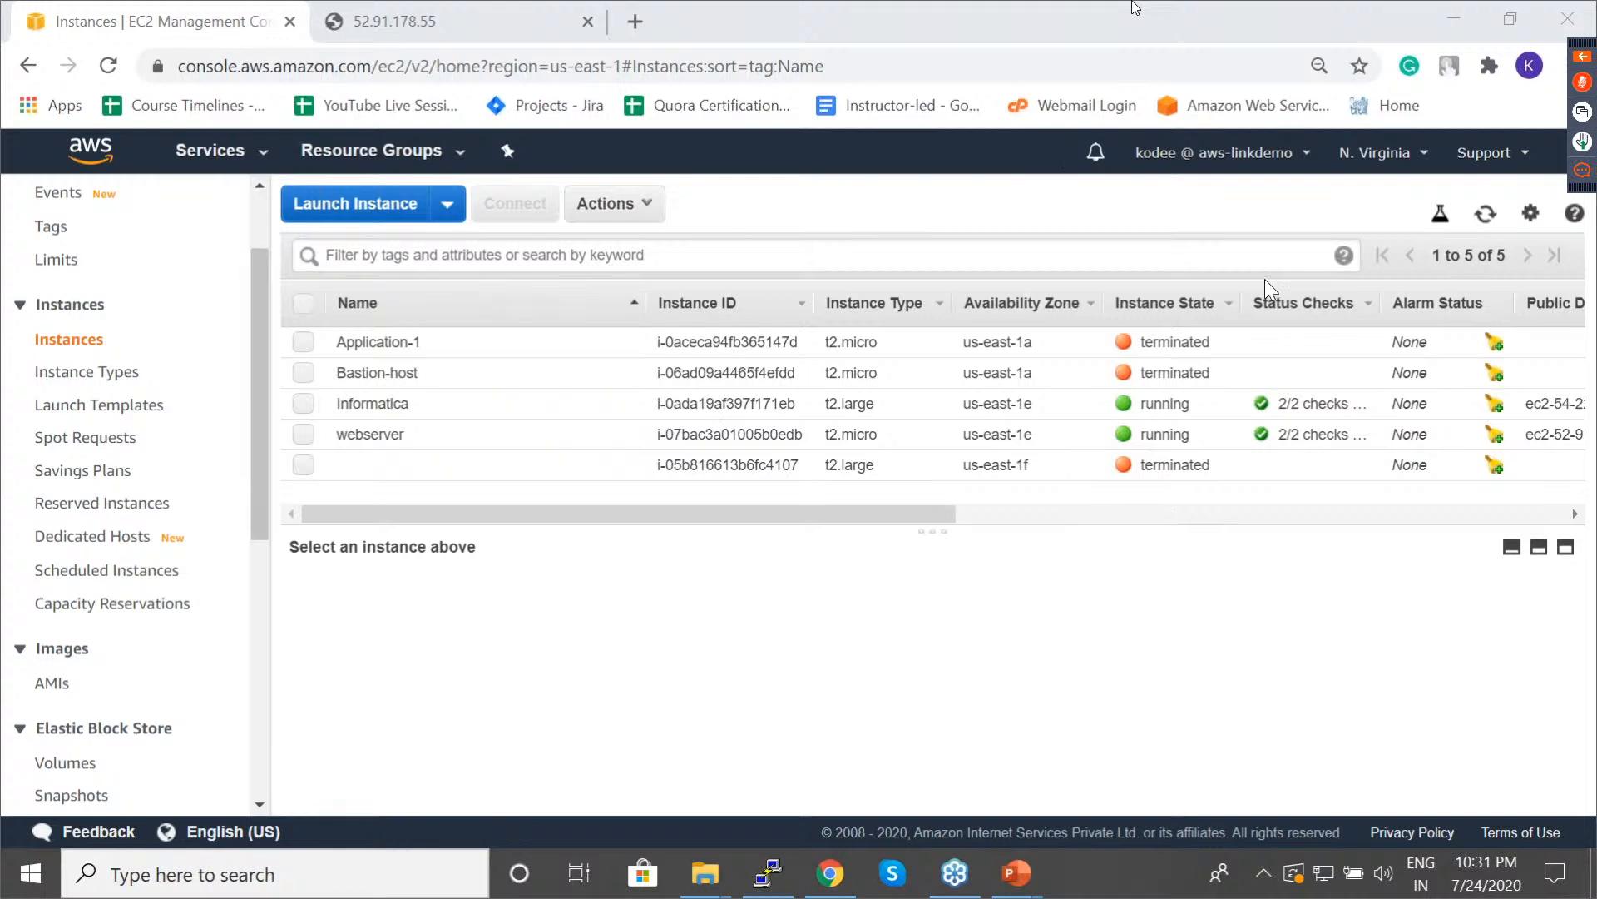
Stop the webserver instance and confirm the stop.
{"action": "left_click", "coordinate": [298, 436]}
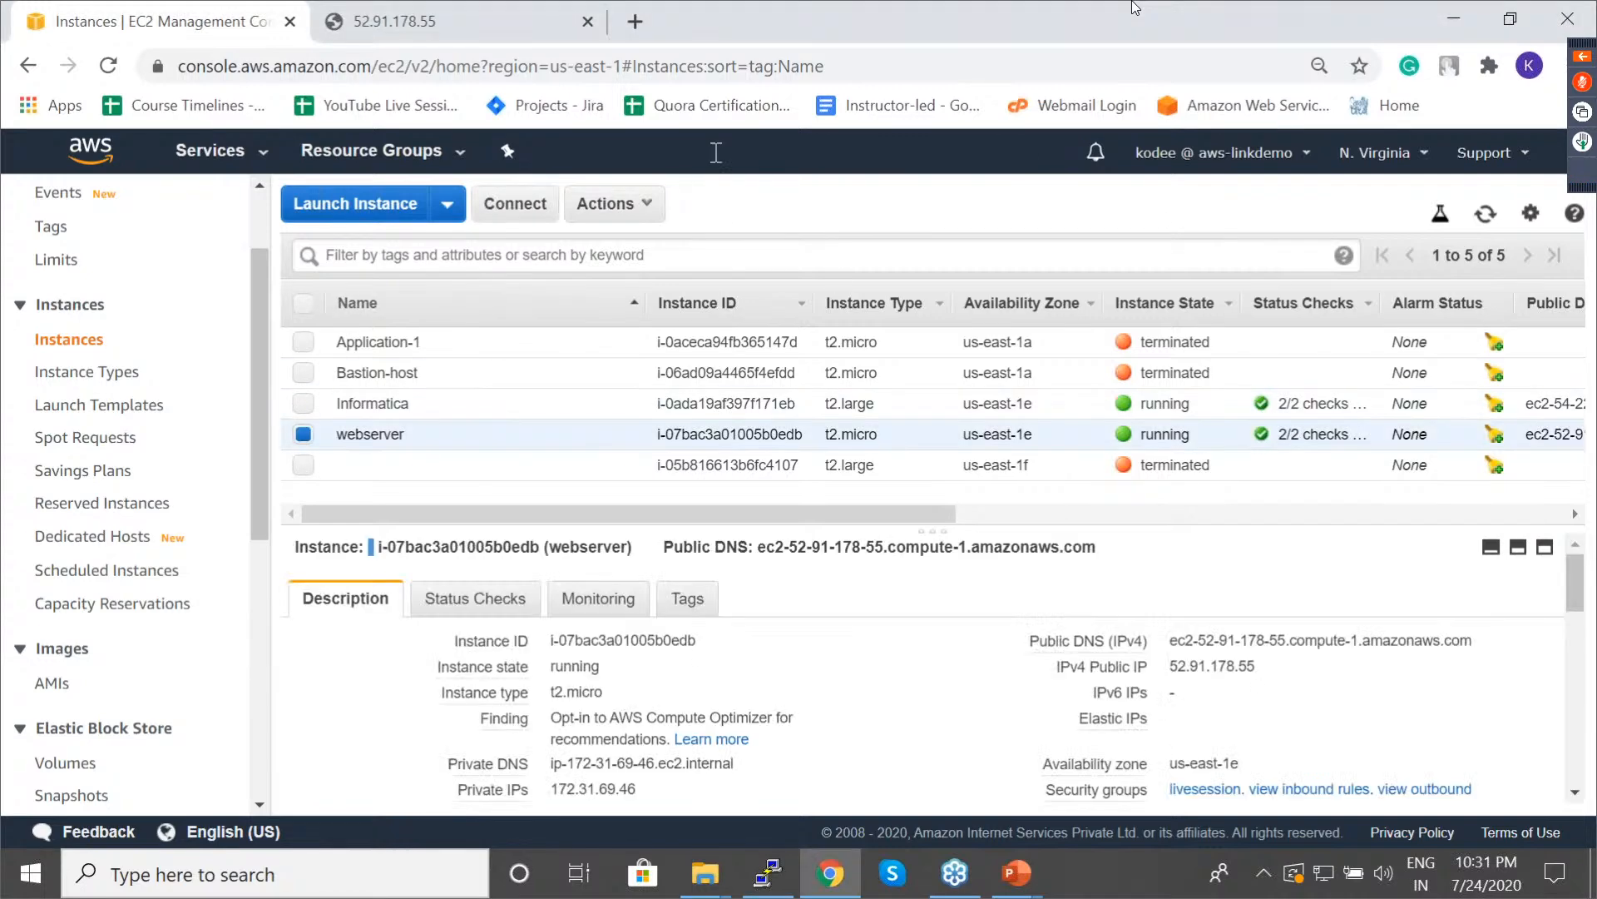
{"action": "left_click", "coordinate": [605, 208]}
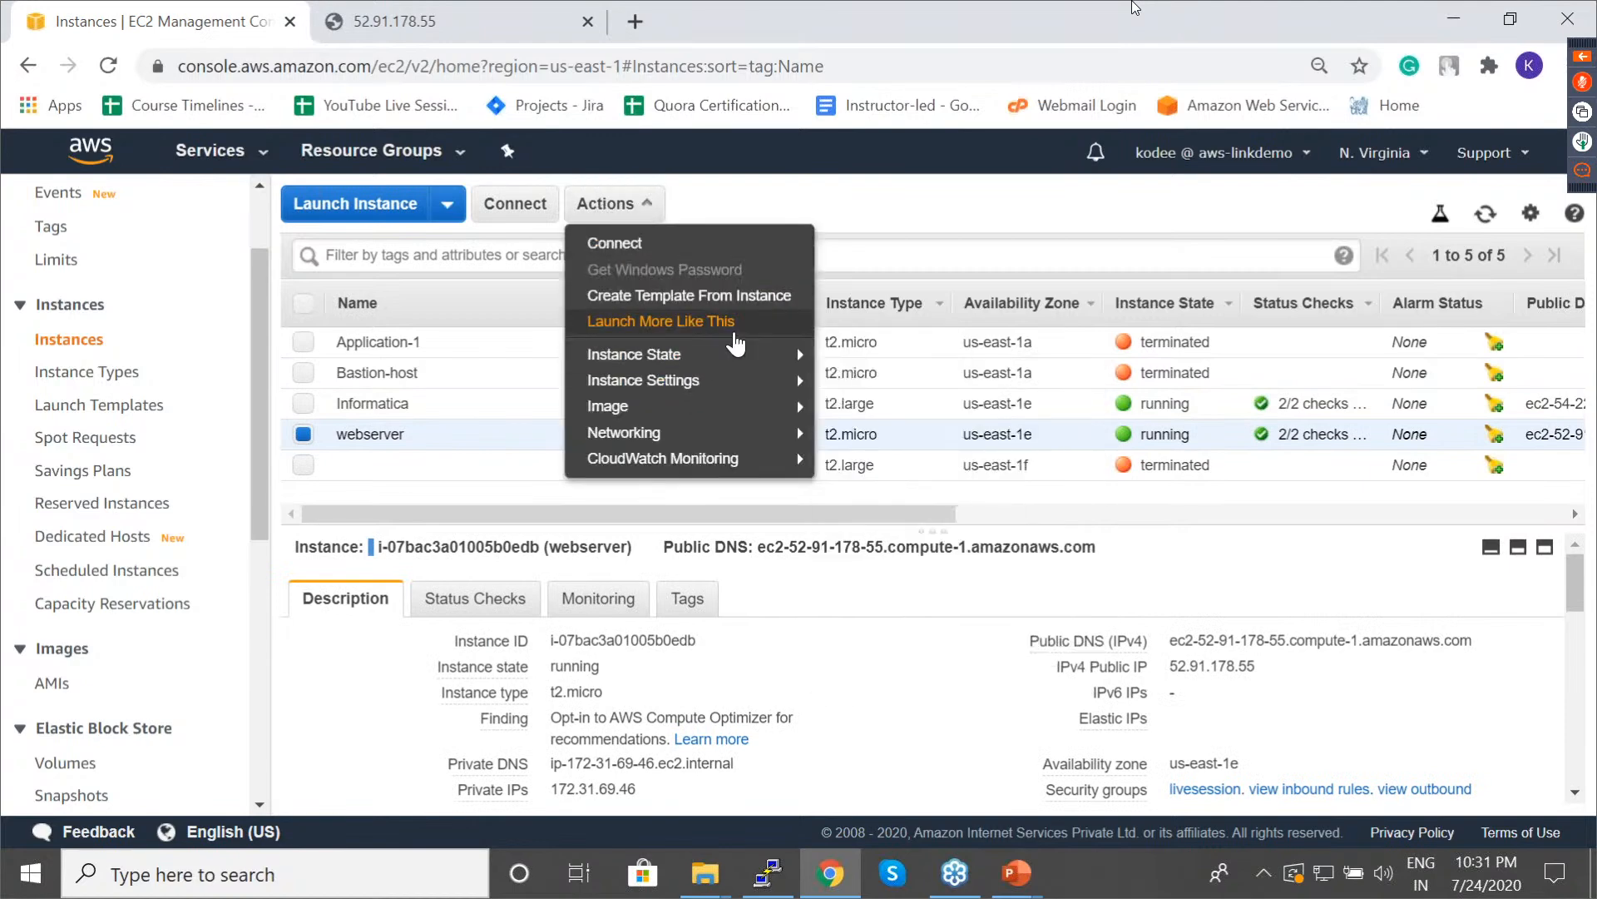
{"action": "mouse_move", "coordinate": [743, 358]}
{"action": "left_click", "coordinate": [870, 382]}
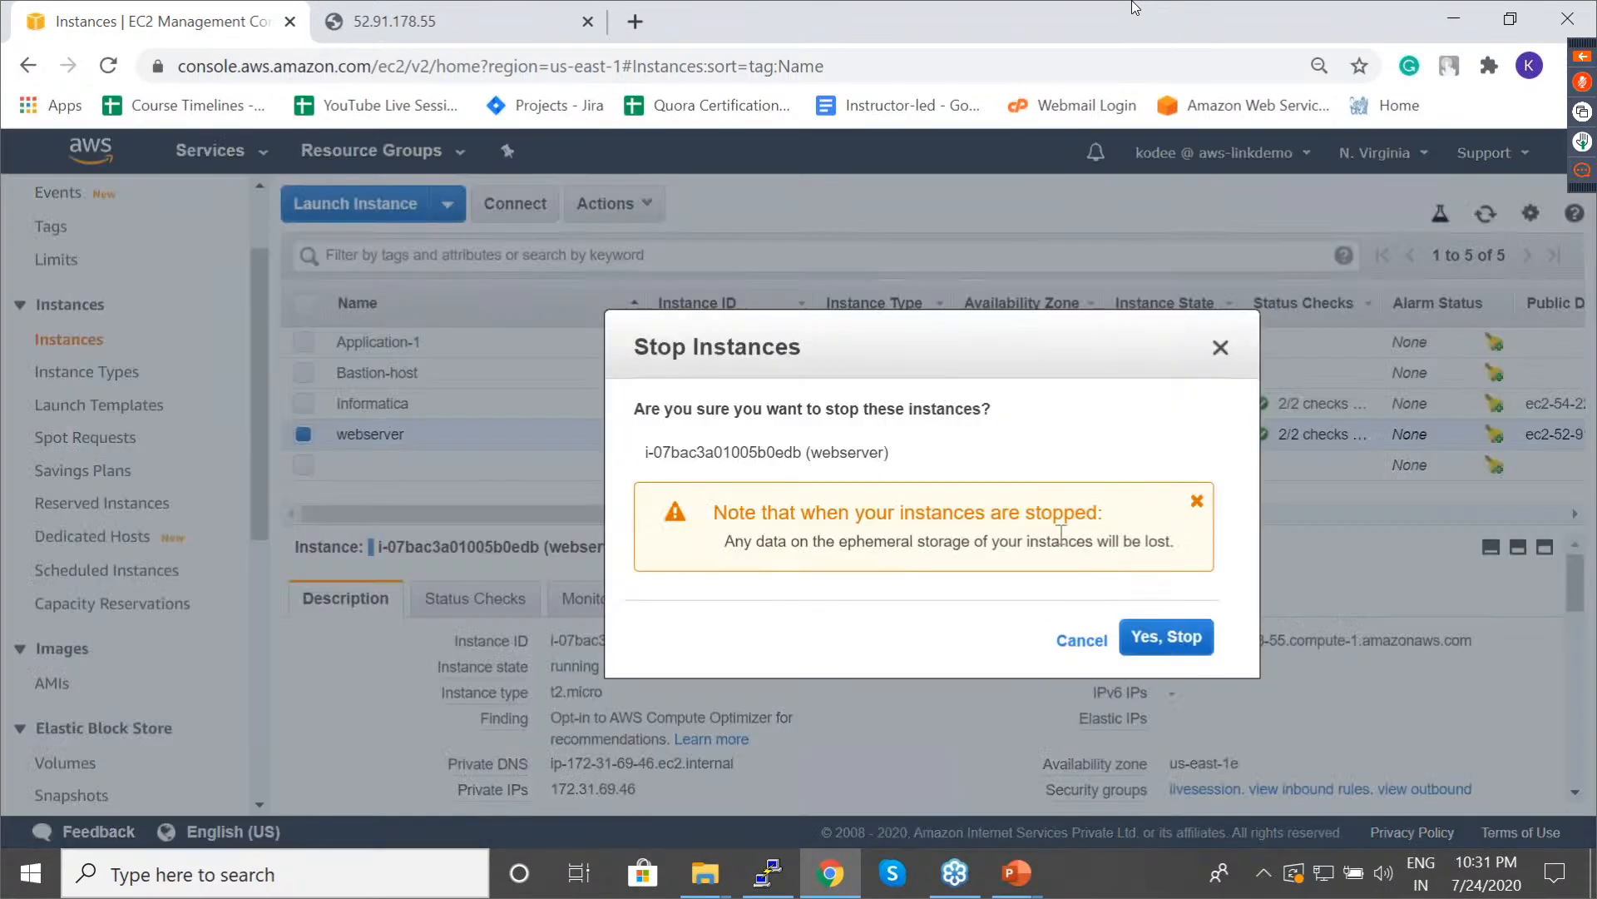
{"action": "left_click", "coordinate": [1139, 637]}
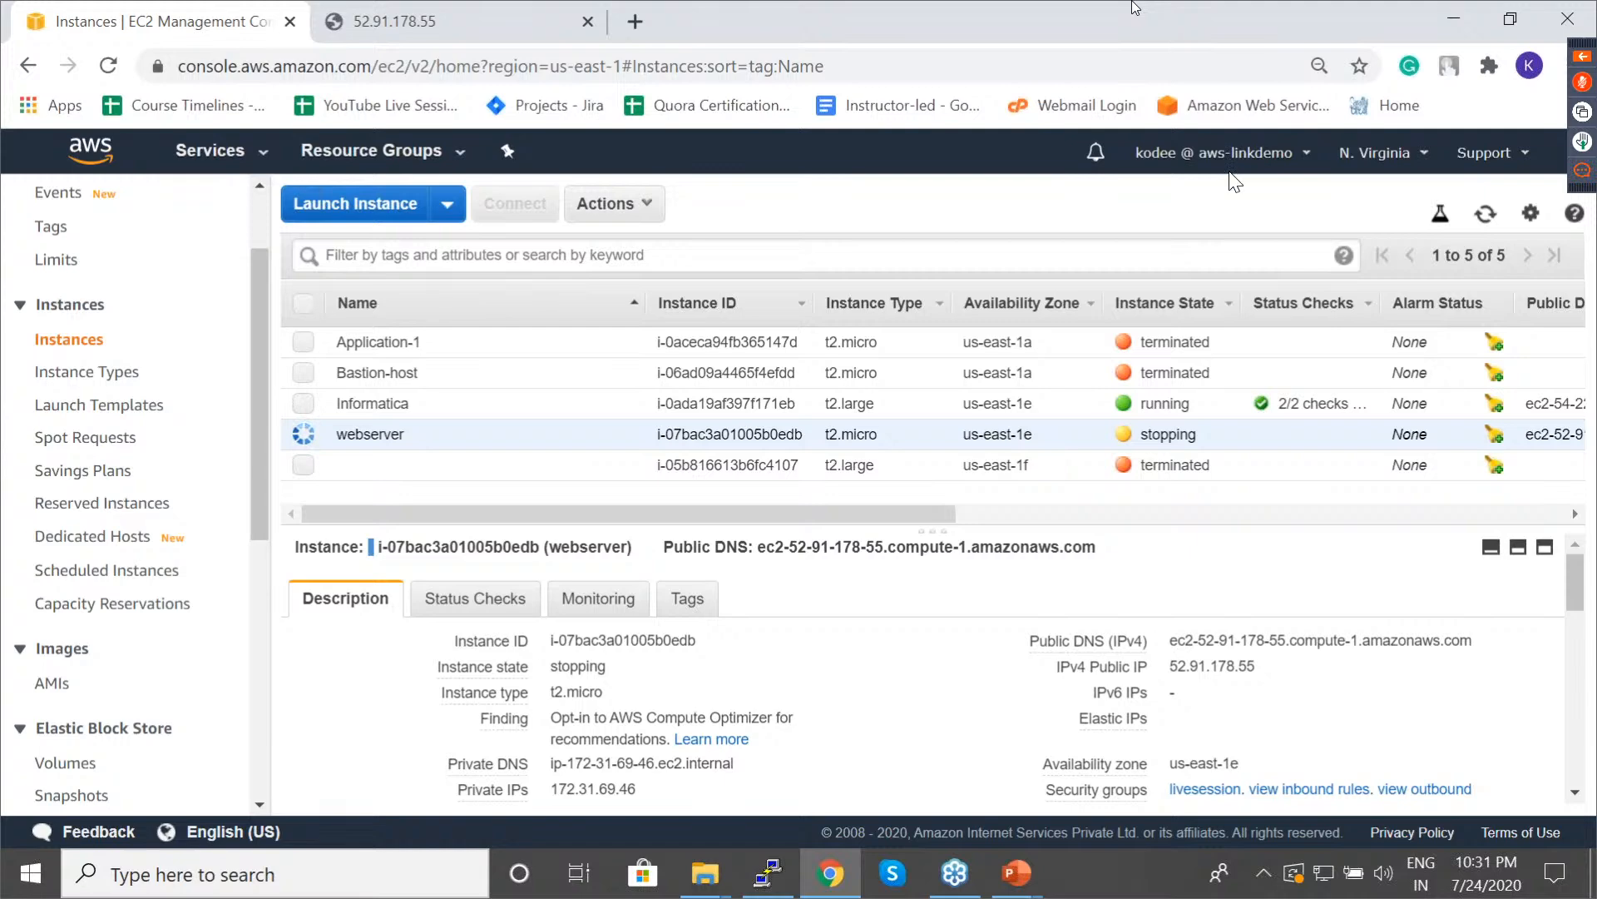
Switch to the PowerPoint presentation "ec2 live" and start the slide show from the closing contact slide.
{"action": "key", "text": "alt+Tab"}
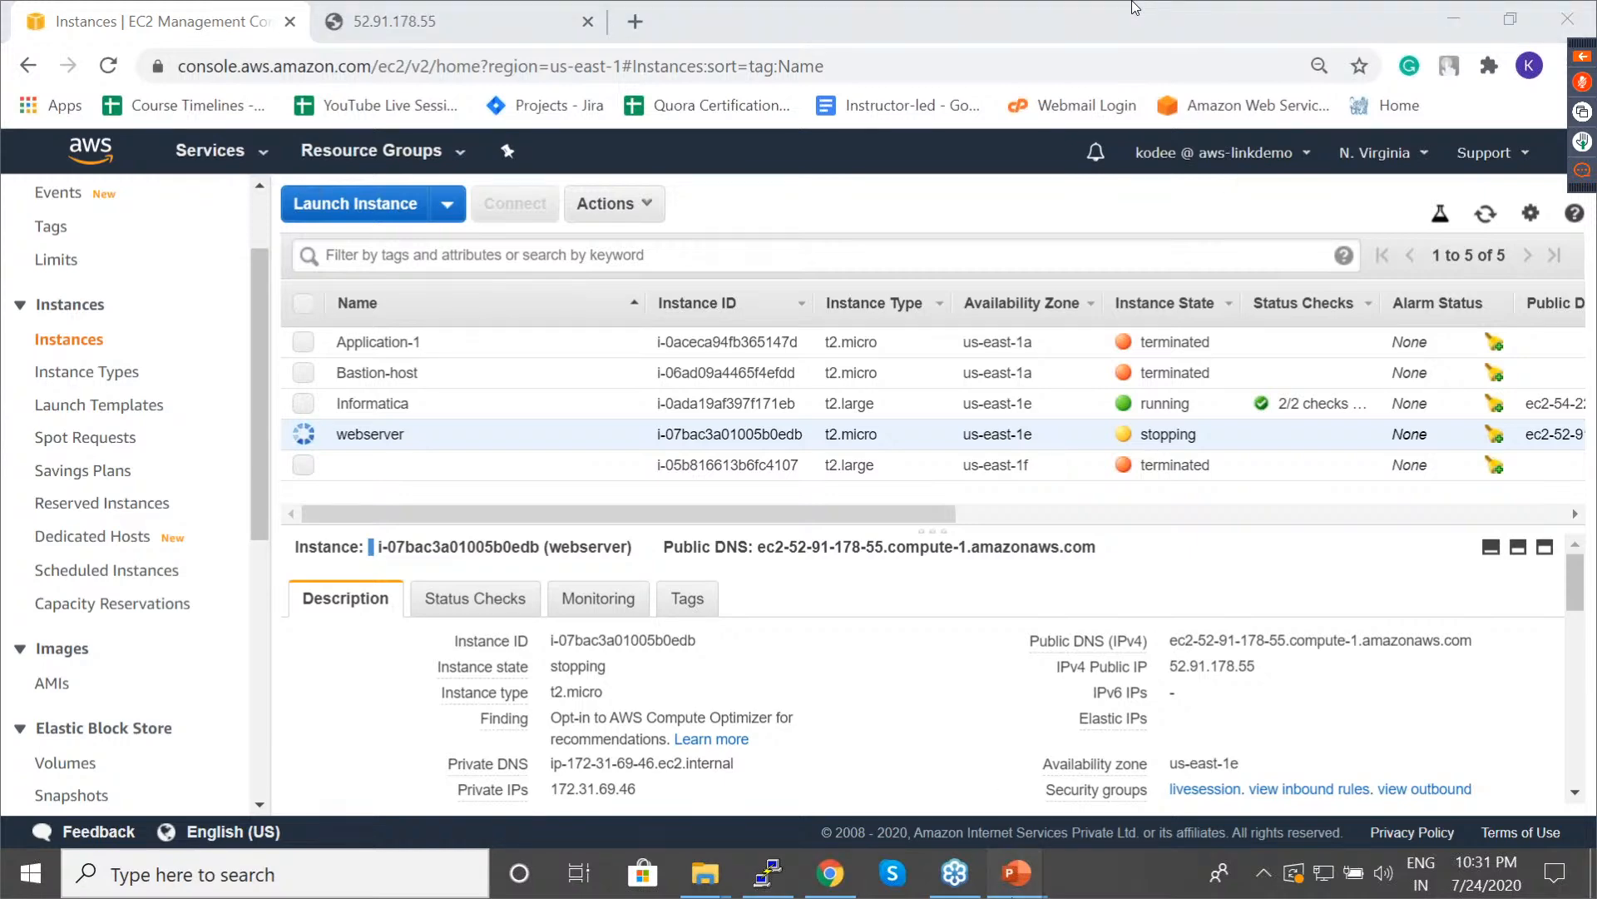
{"action": "left_click", "coordinate": [936, 792]}
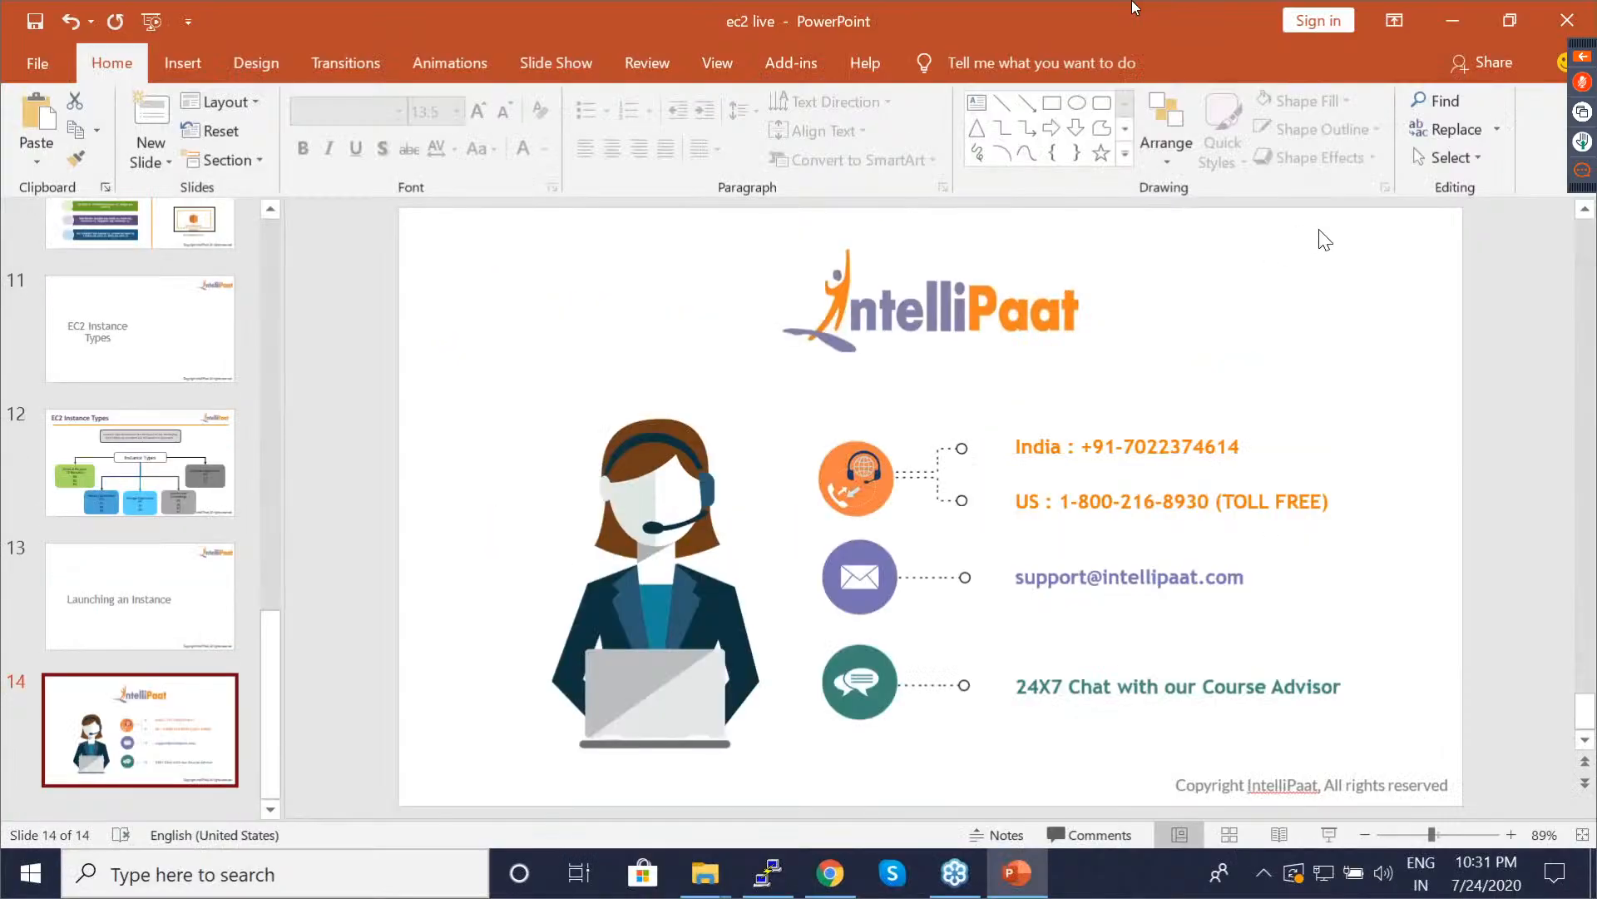
{"action": "left_click", "coordinate": [1321, 837]}
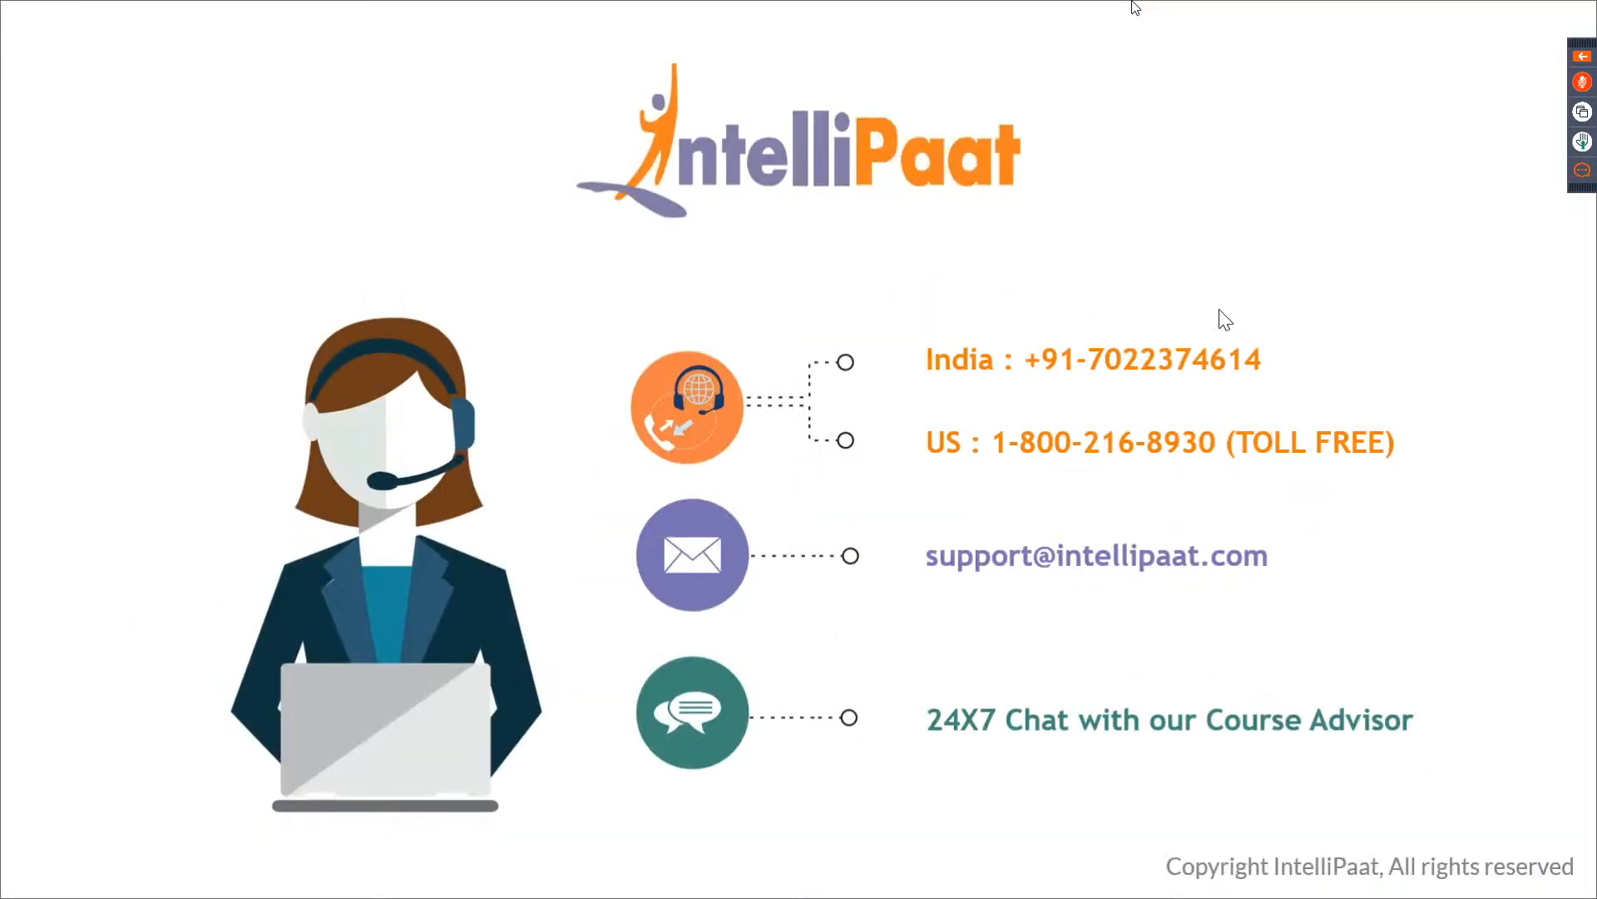